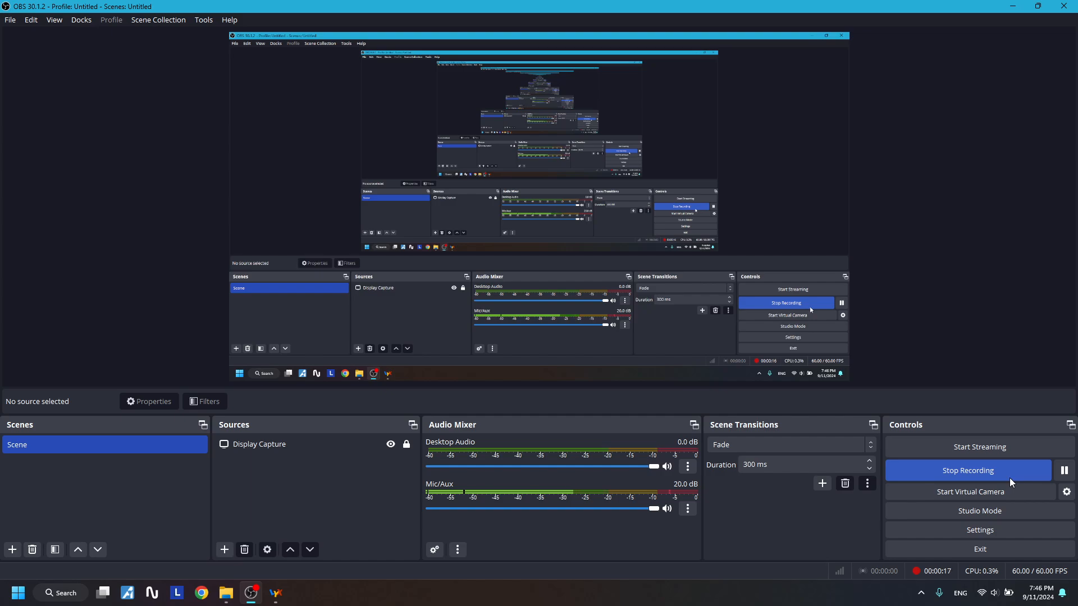
- Minimize OBS Studio so File Explorer and the LyX thesis show side by side
click(1008, 5)
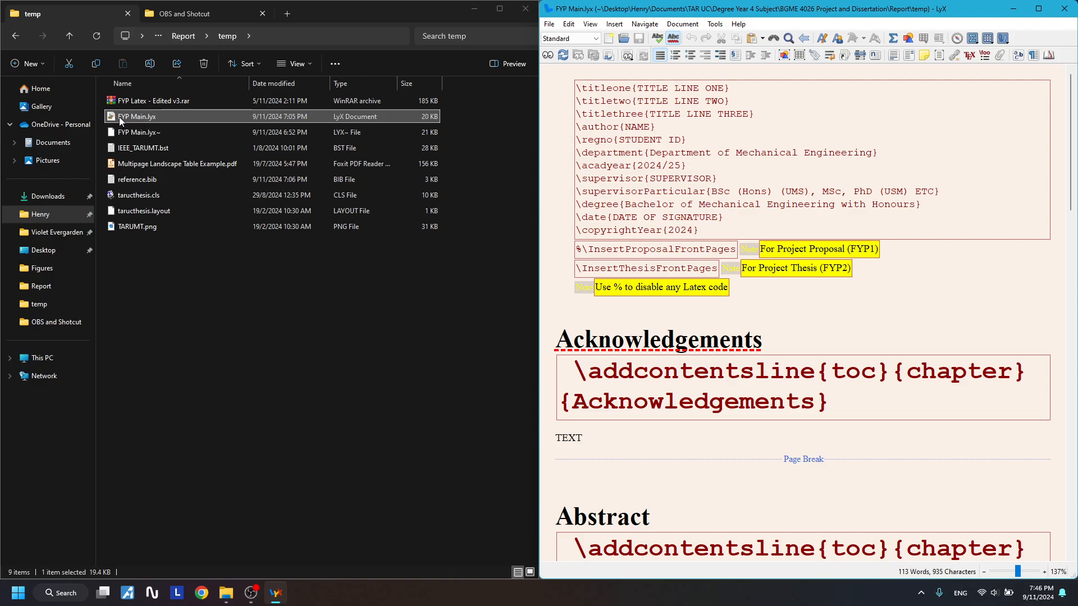
- Maximize LyX and highlight the TITLE LINE ONE–THREE values in the title block
click(1041, 9)
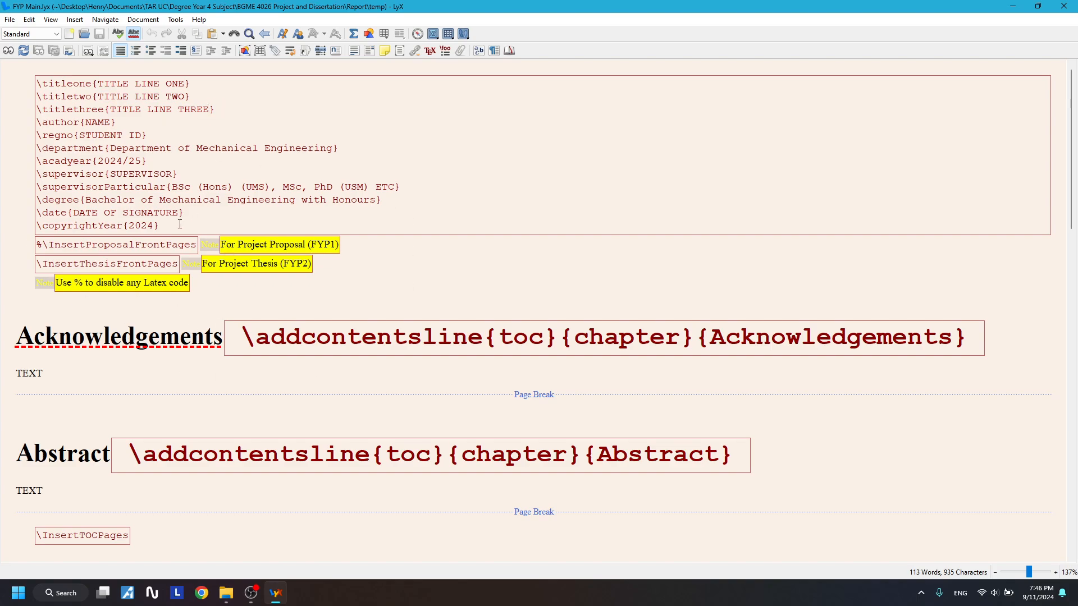
drag(179, 224, 180, 86)
click(101, 87)
drag(110, 98, 200, 113)
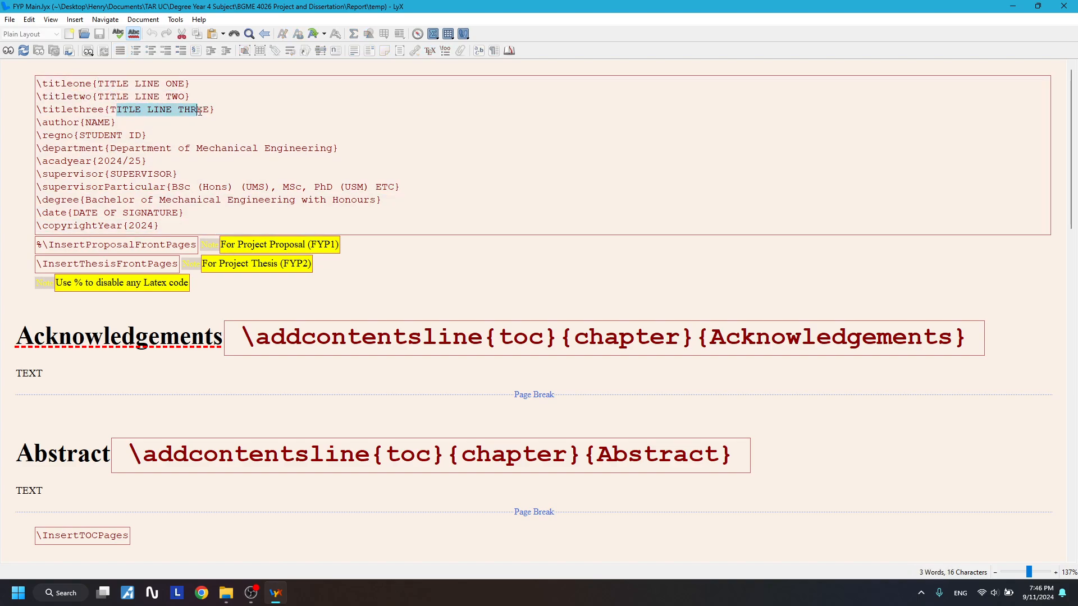
click(220, 111)
drag(100, 82, 187, 82)
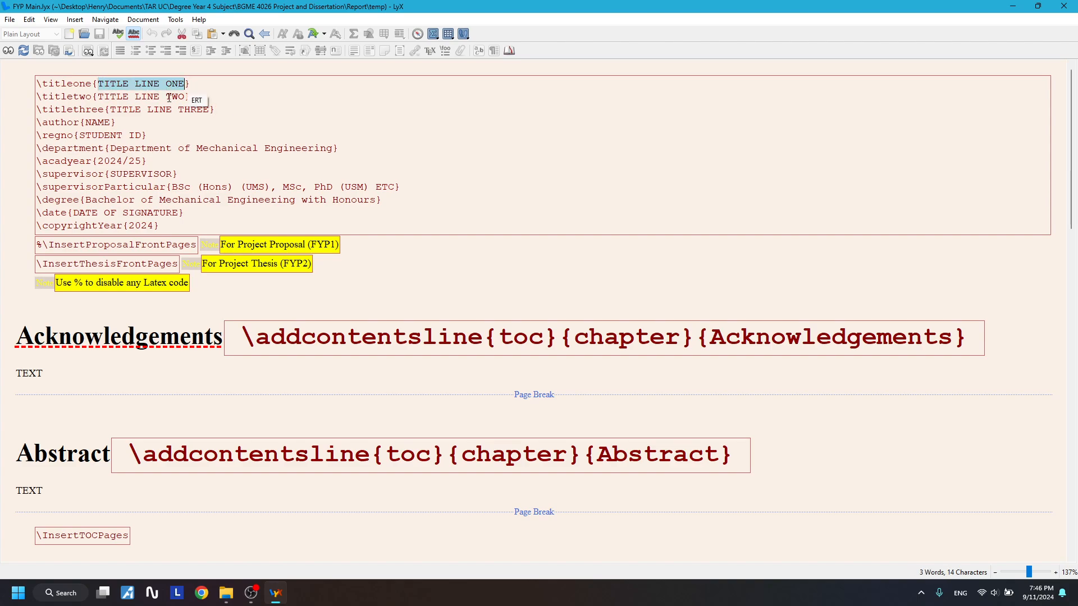
drag(105, 98, 186, 107)
- Reselect title lines one to three, then restore LyX to the right half of the screen
click(186, 108)
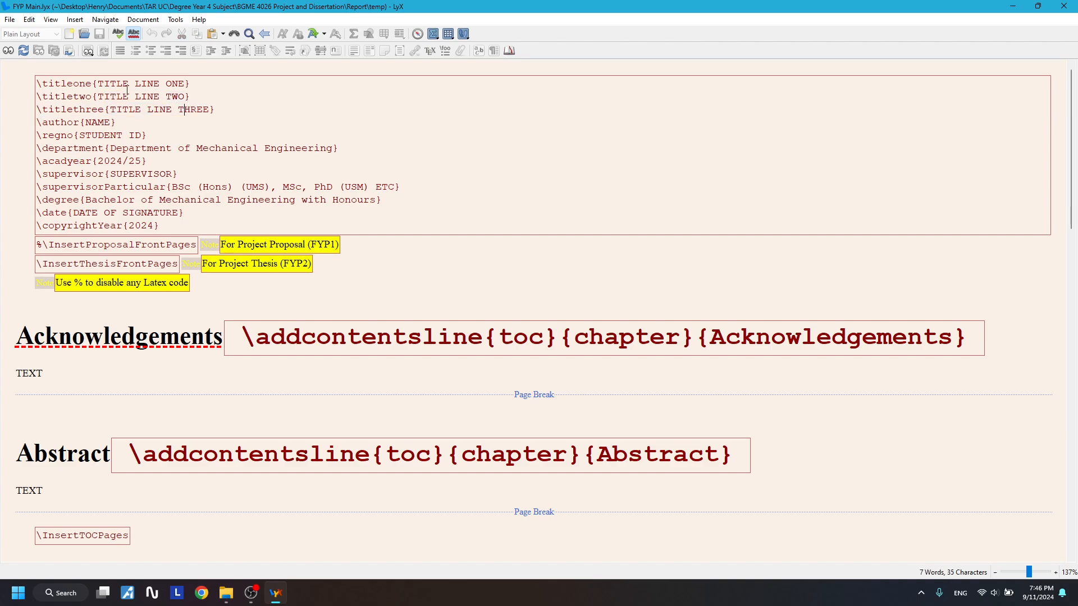
drag(97, 86, 28, 94)
click(93, 99)
drag(217, 112, 92, 86)
click(119, 92)
double_click(521, 5)
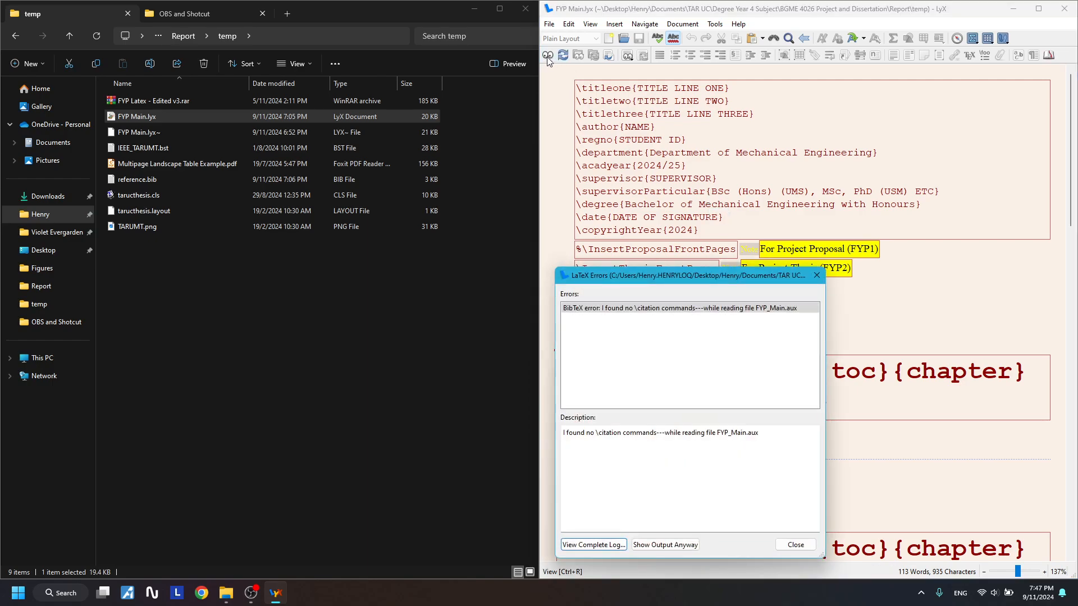
- Dismiss the LaTeX error and cite _Template_Article right after the Acknowledgements TEXT
click(816, 275)
scroll(653, 266, down, 5)
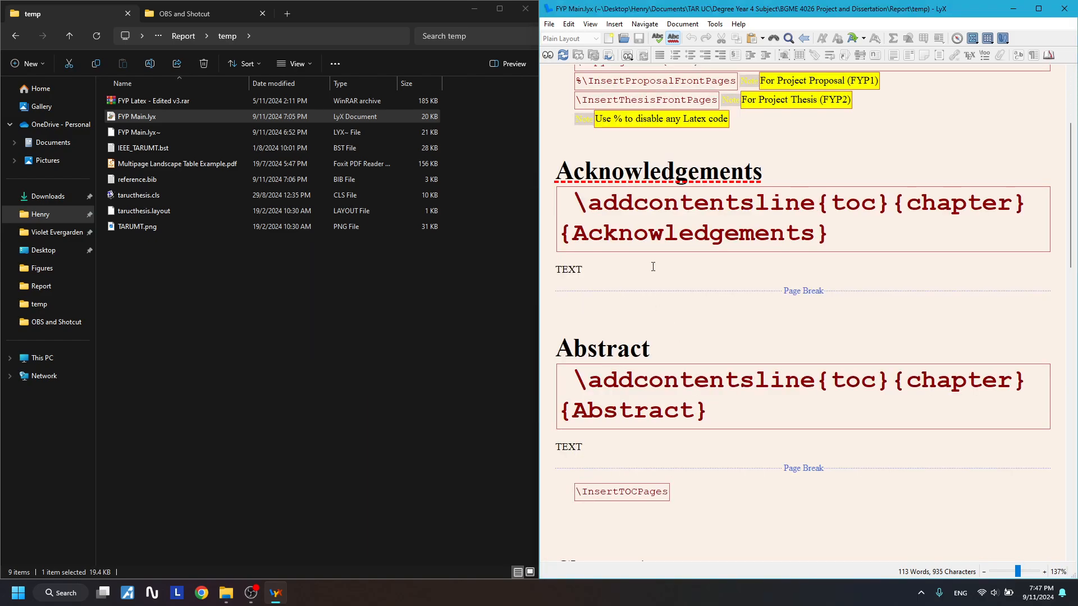
click(653, 267)
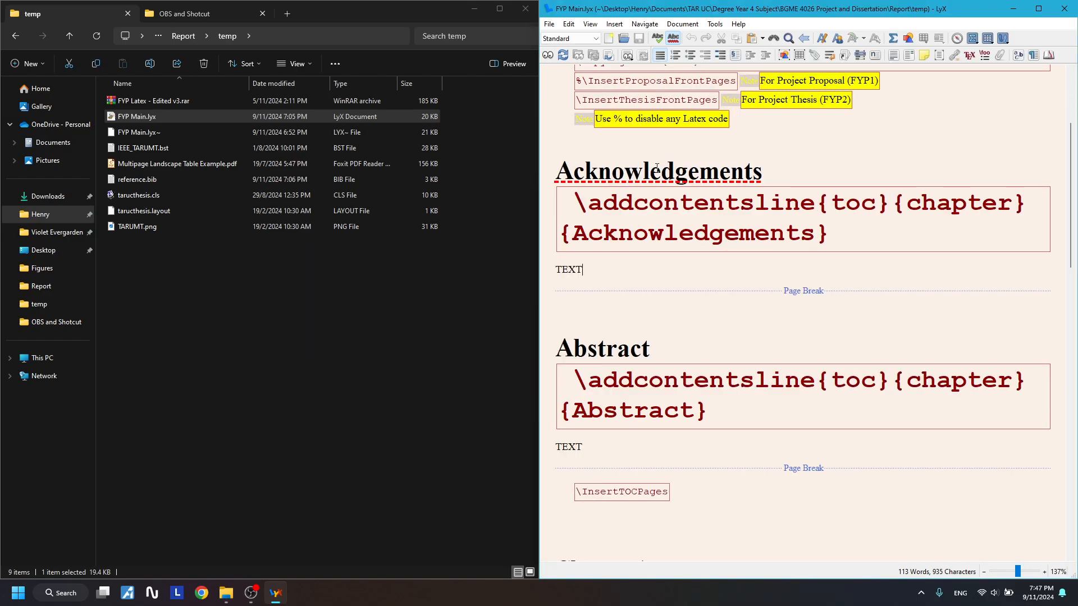
click(846, 55)
click(236, 216)
click(360, 215)
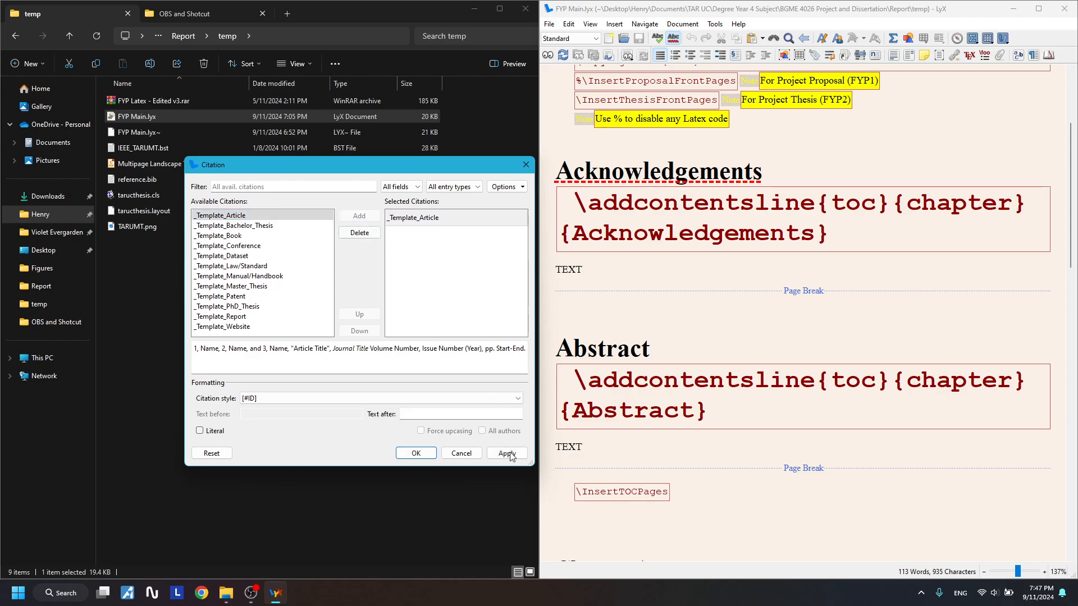
click(505, 453)
click(526, 165)
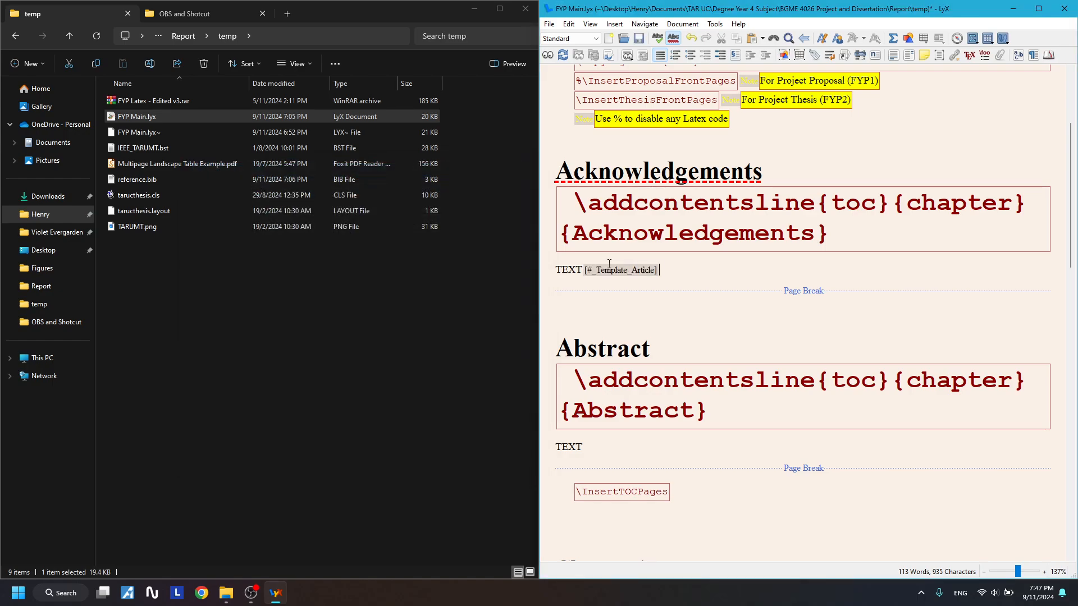
scroll(662, 271, up, 3)
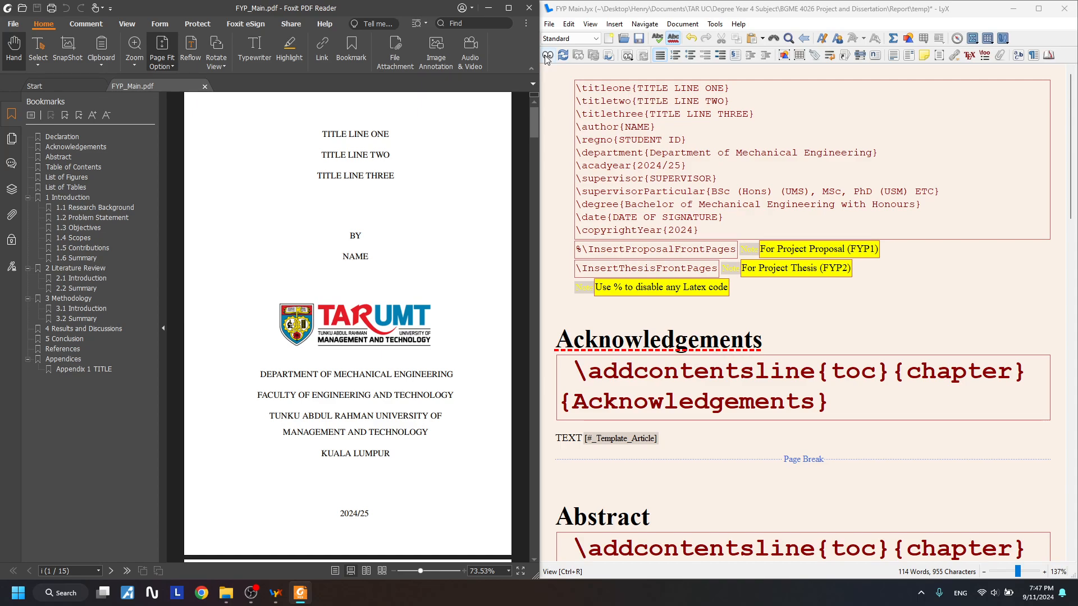
- Move the Foxit window aside and briefly return to the LyX title block
drag(286, 9, 684, 193)
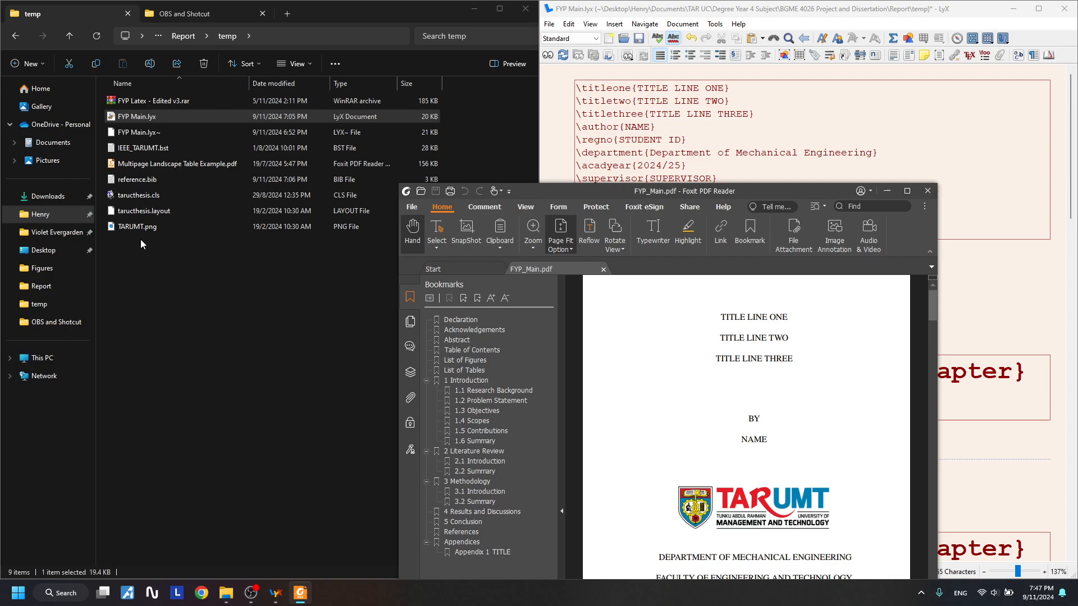
click(546, 25)
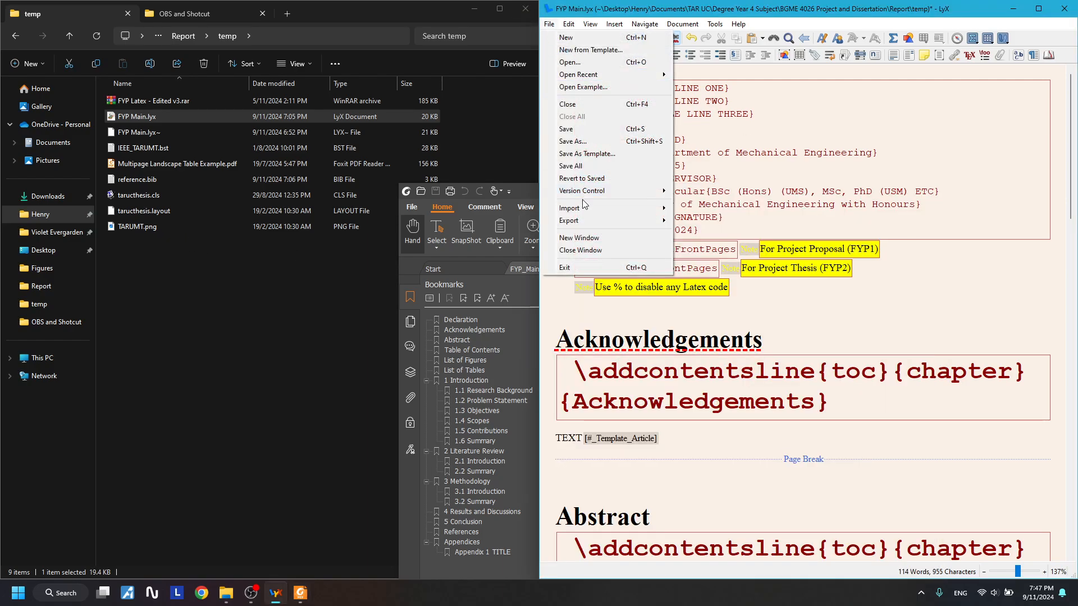
mouse_move(581, 220)
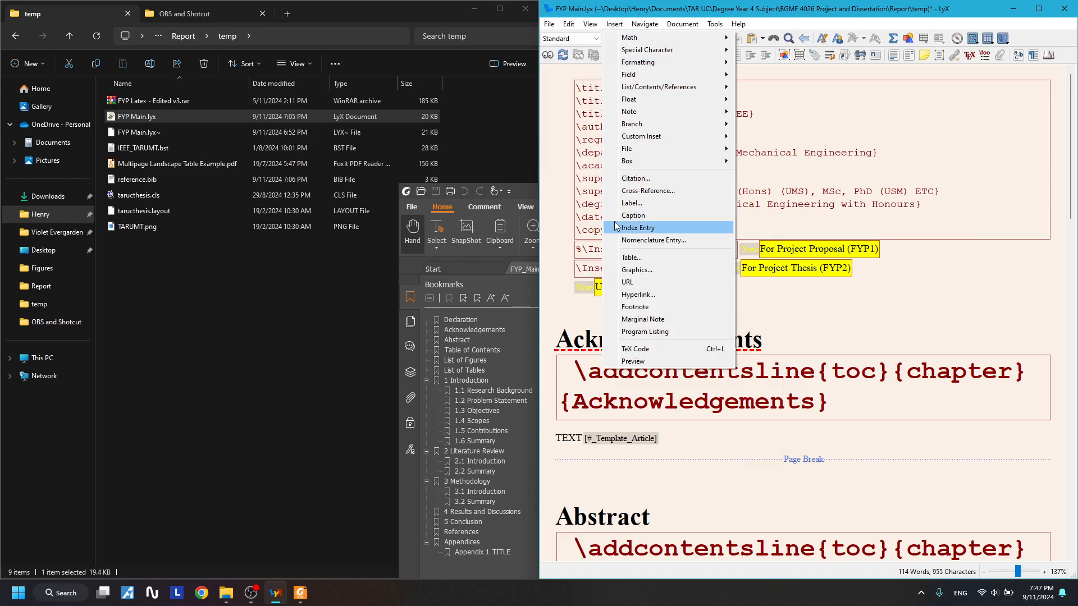
click(786, 167)
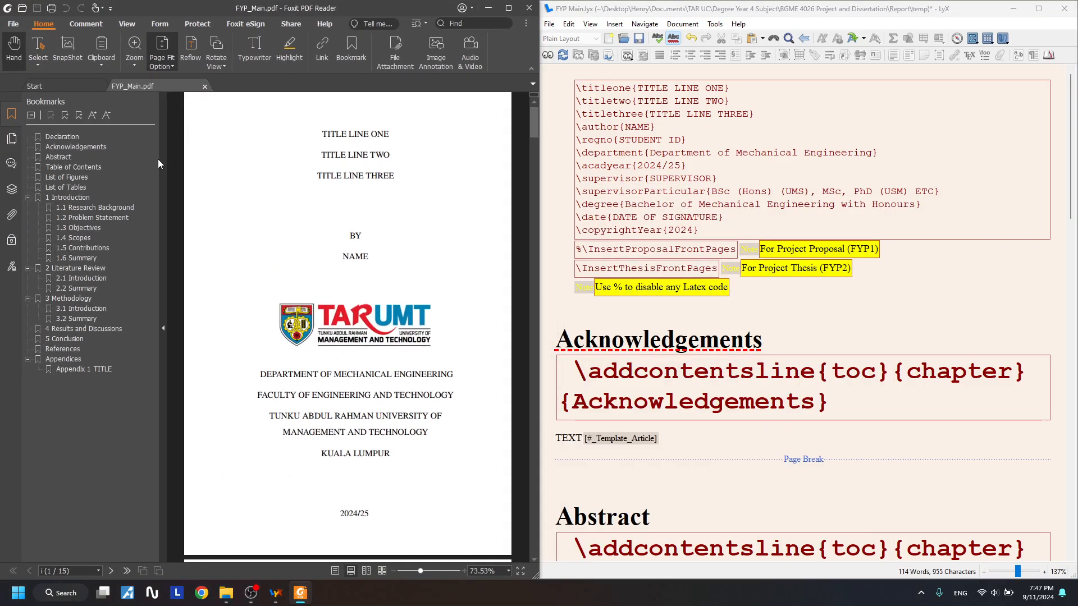
- Hide Foxit's Bookmarks panel so the thesis title page fills the view
click(163, 159)
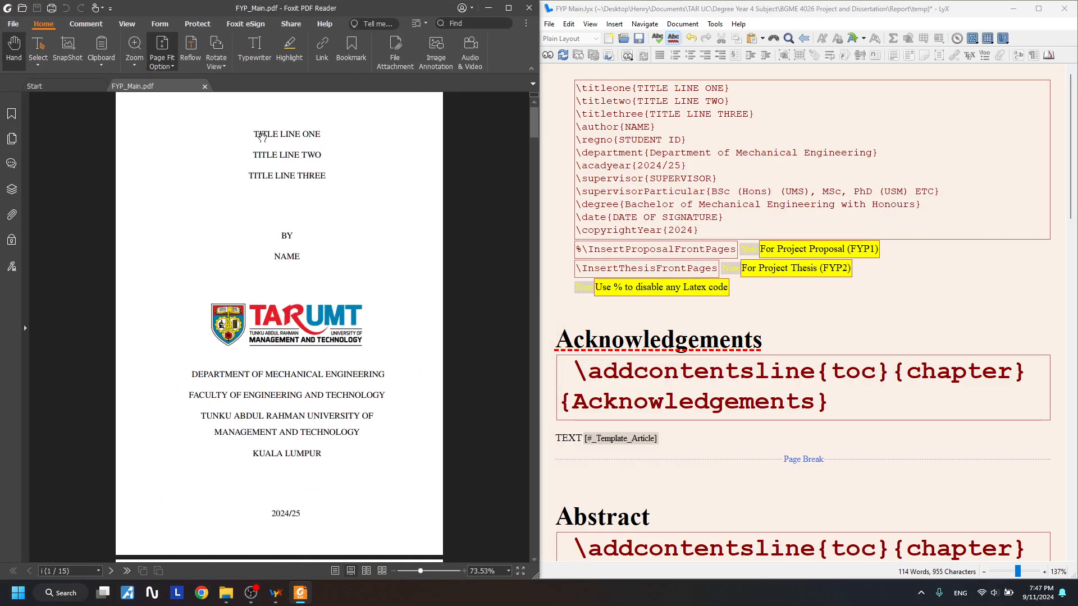
scroll(284, 155, up, 2)
scroll(283, 155, up, 2)
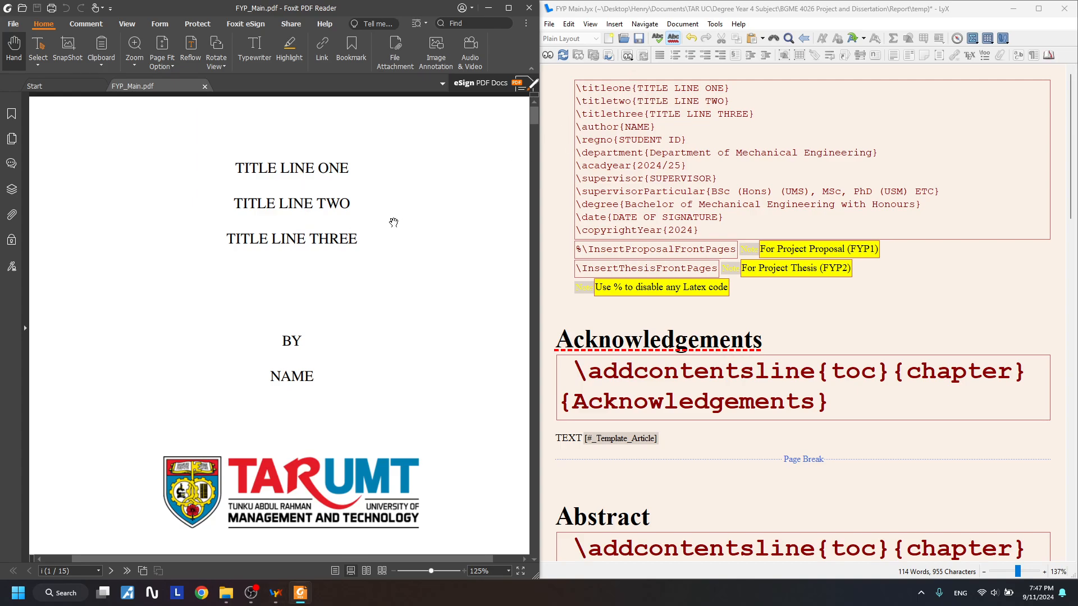
scroll(412, 237, down, 1)
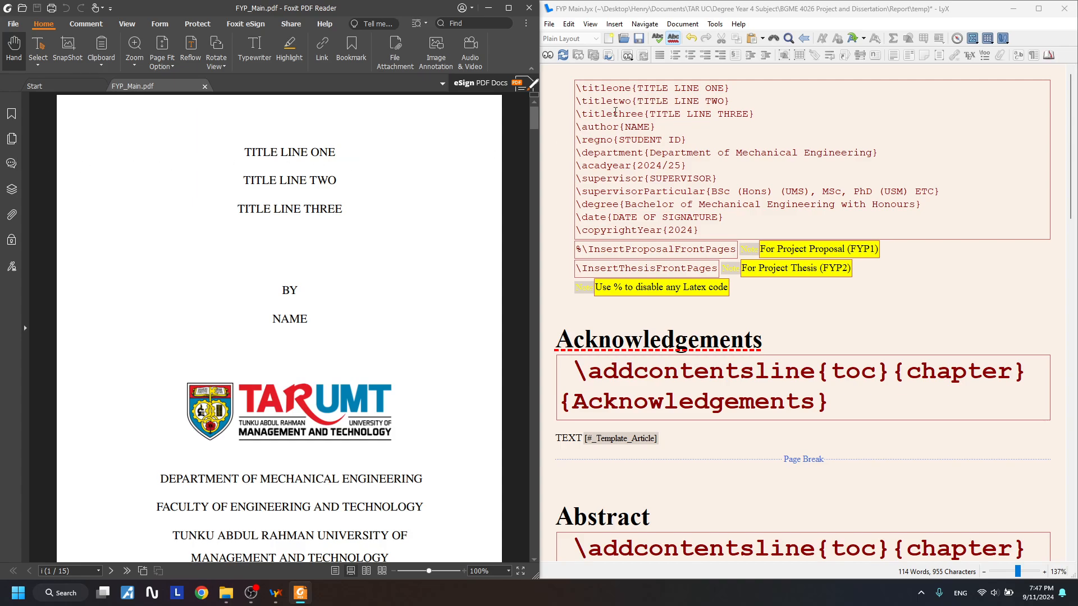
drag(638, 88, 724, 88)
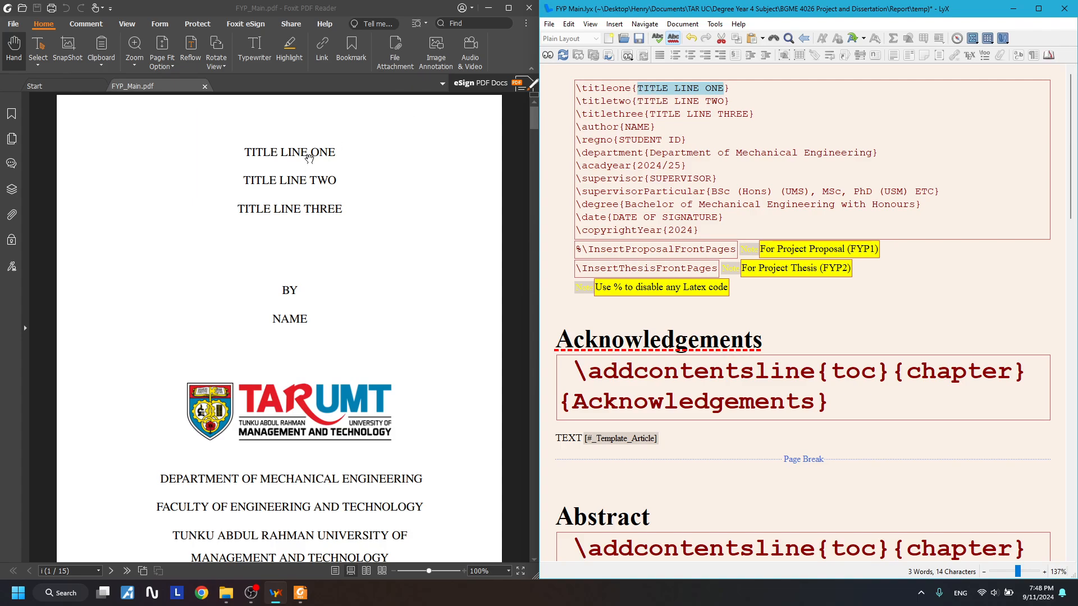
drag(638, 103, 724, 103)
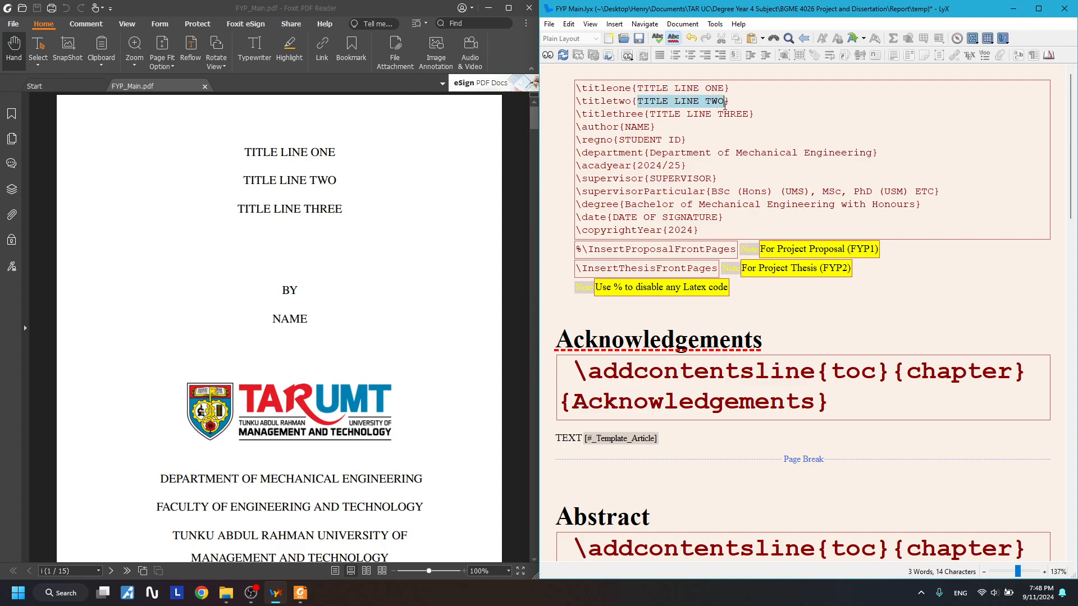
drag(651, 114, 750, 114)
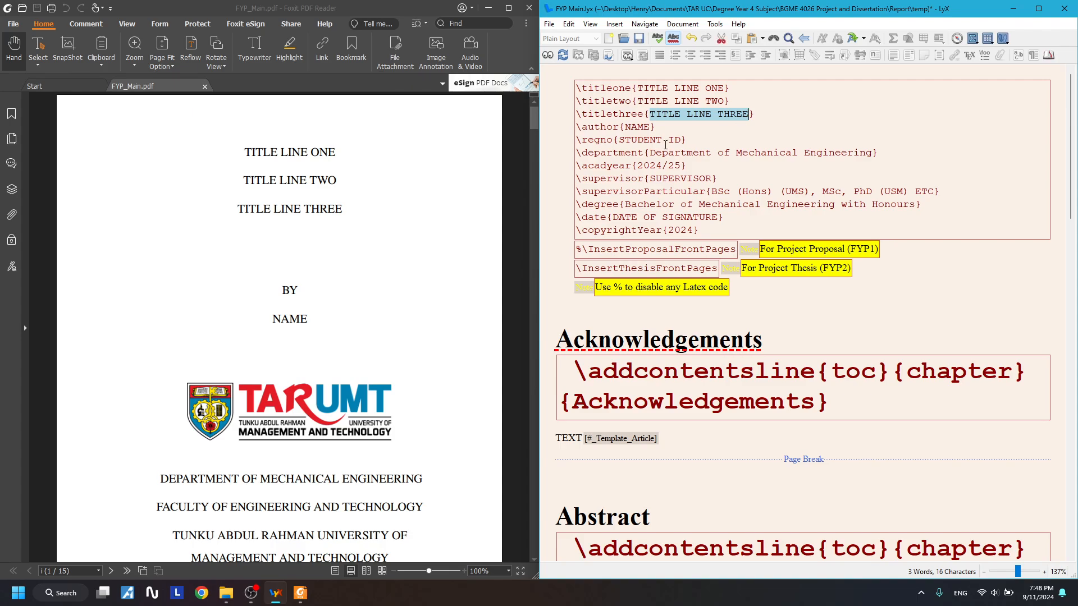
drag(638, 88, 860, 153)
key(BackSpace)
click(666, 121)
click(654, 154)
click(803, 162)
drag(741, 154, 786, 153)
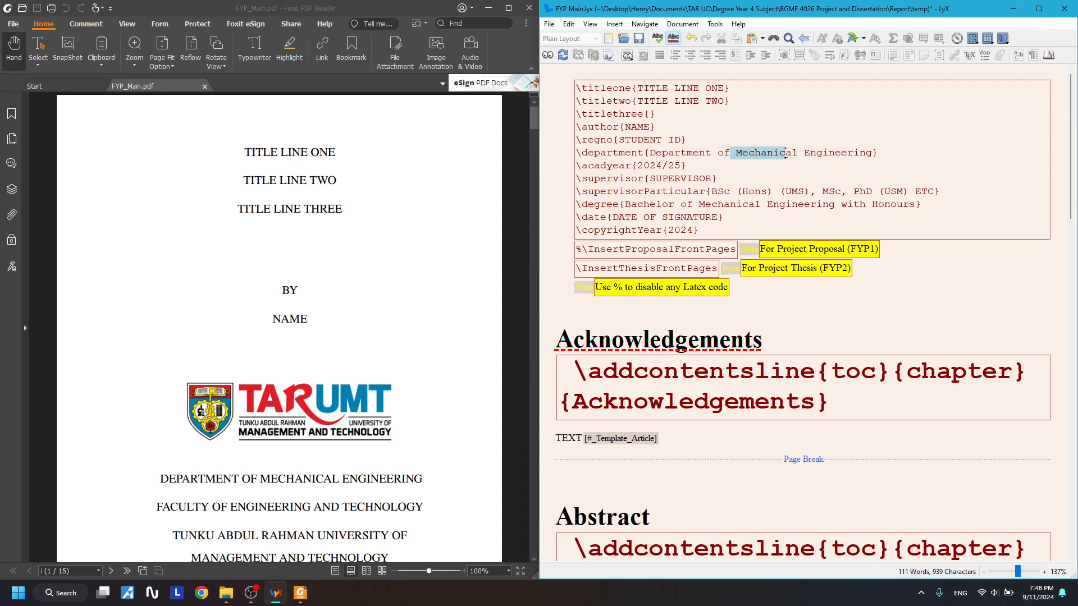
click(691, 167)
drag(644, 166, 935, 191)
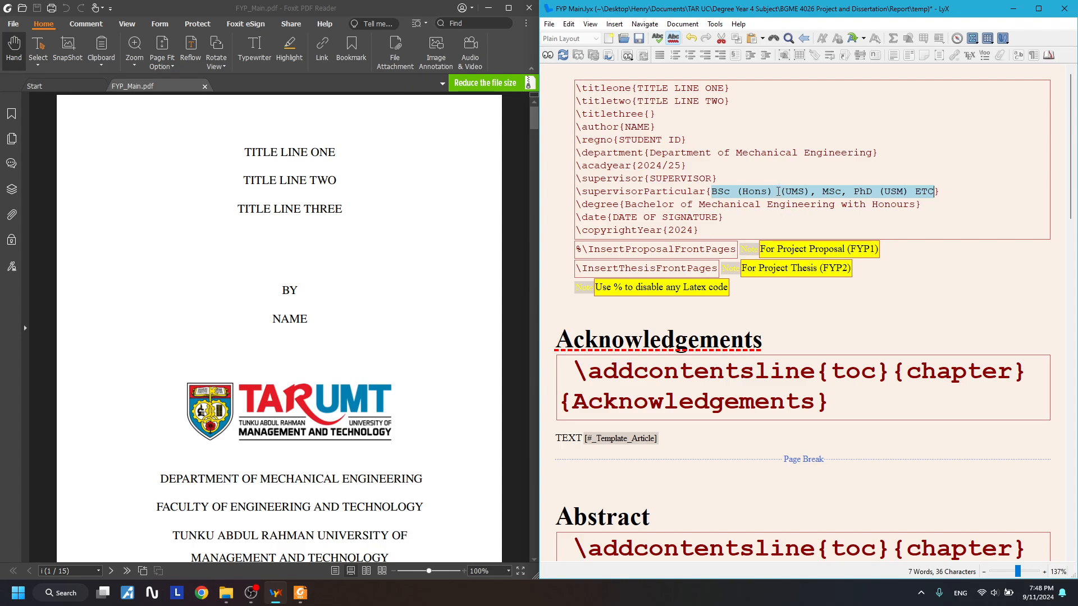
click(776, 192)
drag(712, 192, 814, 183)
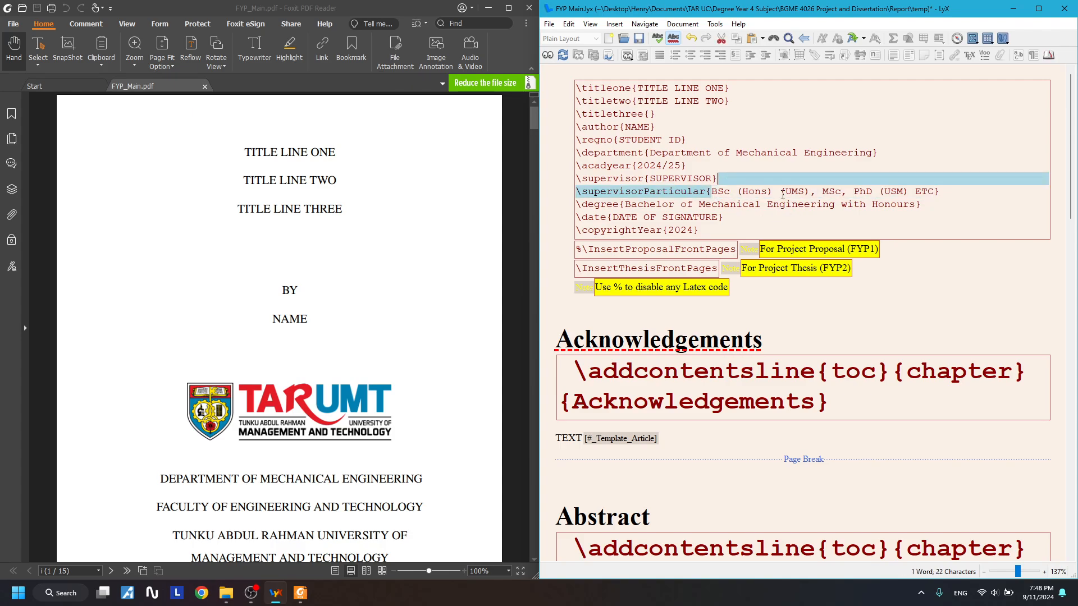
click(784, 194)
drag(935, 191, 711, 191)
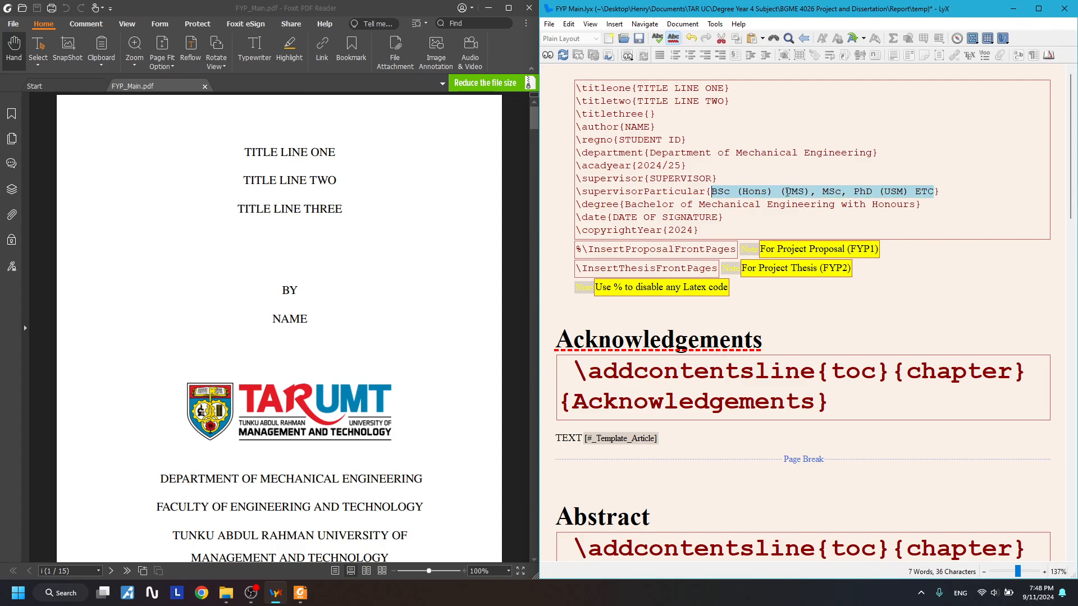
click(761, 192)
drag(714, 192, 936, 191)
click(830, 205)
drag(712, 192, 938, 191)
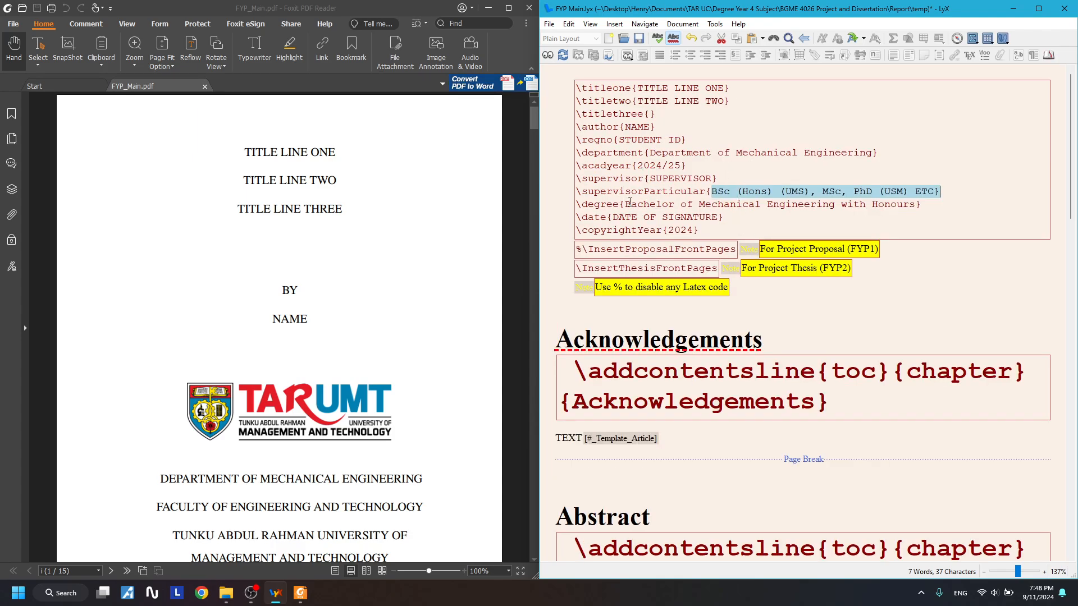
drag(629, 202, 918, 204)
click(718, 205)
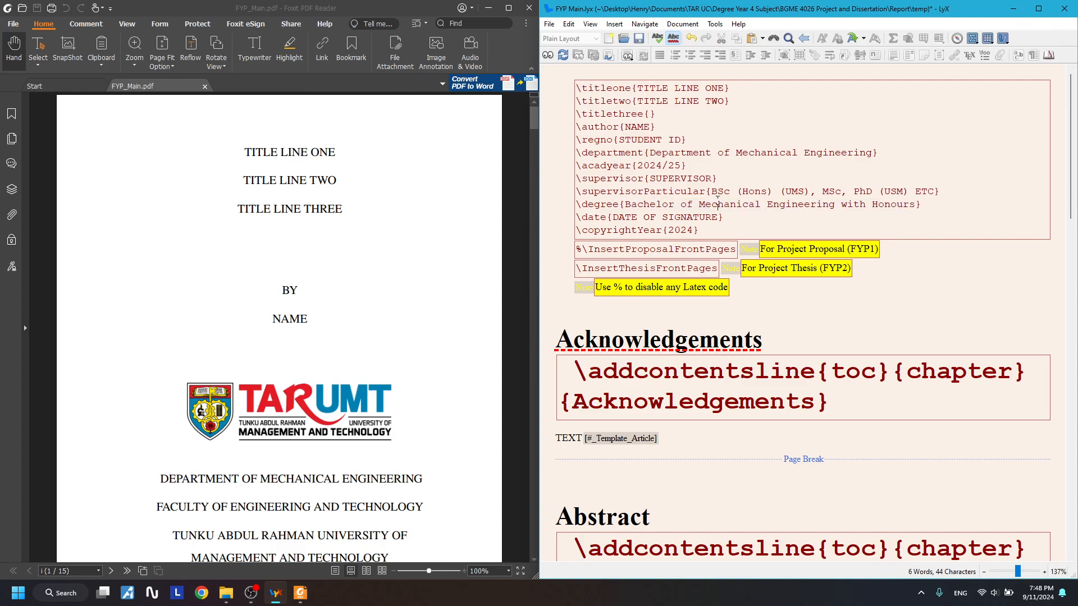
drag(717, 204, 755, 205)
click(719, 194)
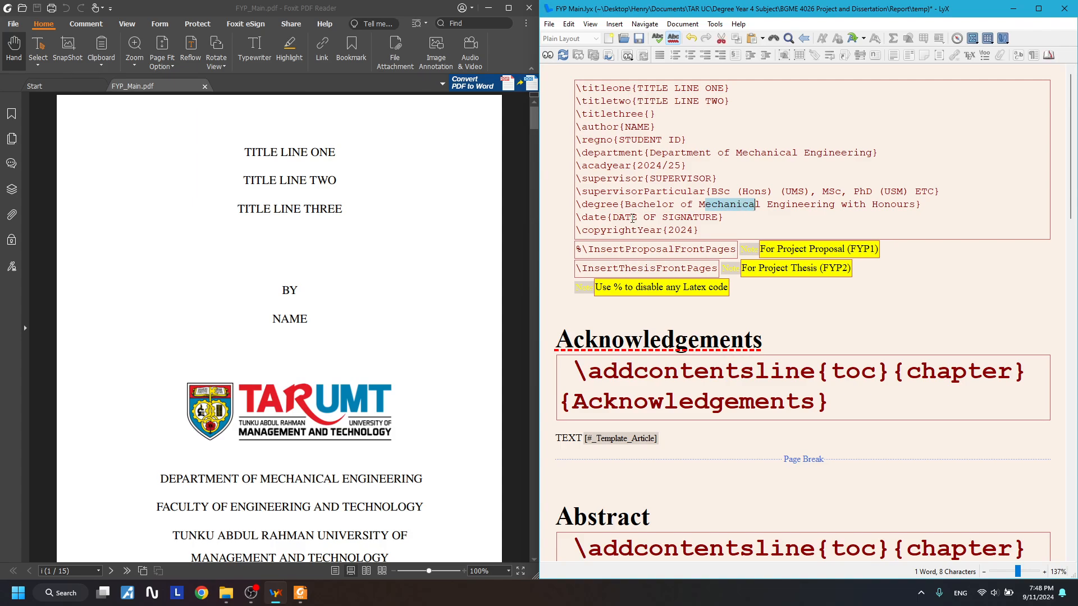
drag(614, 217, 721, 213)
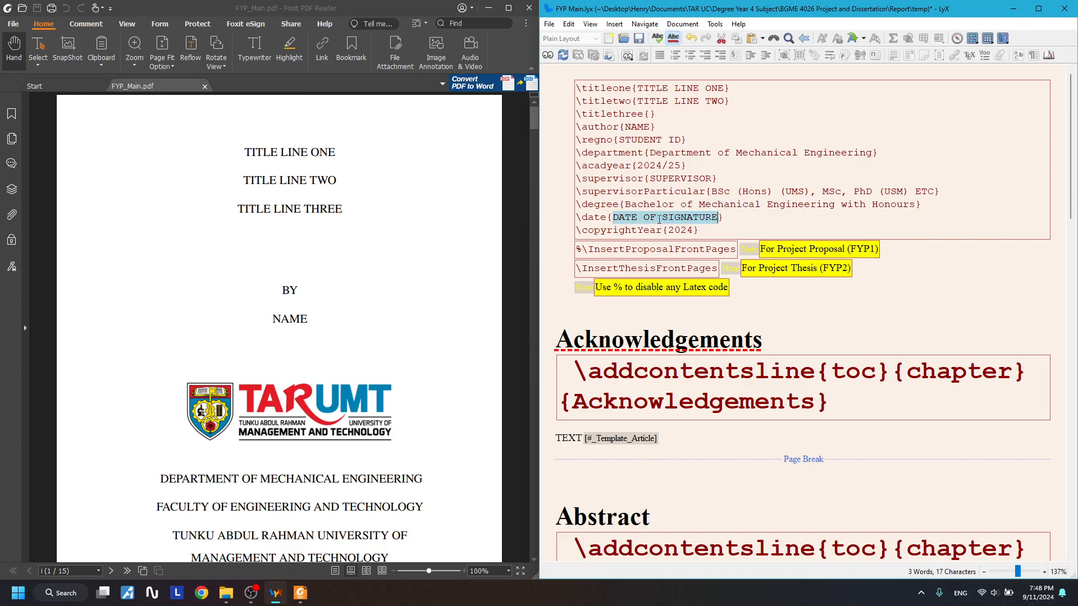
click(621, 218)
drag(619, 218, 718, 217)
click(718, 218)
- Scroll the compiled PDF down to page 3, the Declaration
scroll(401, 246, down, 10)
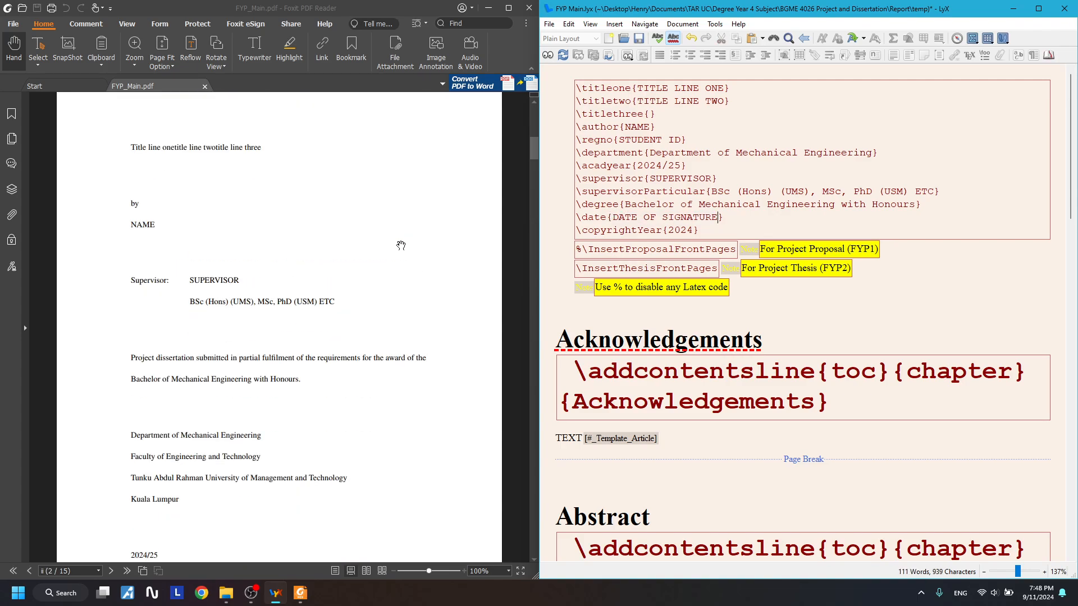
scroll(401, 245, down, 10)
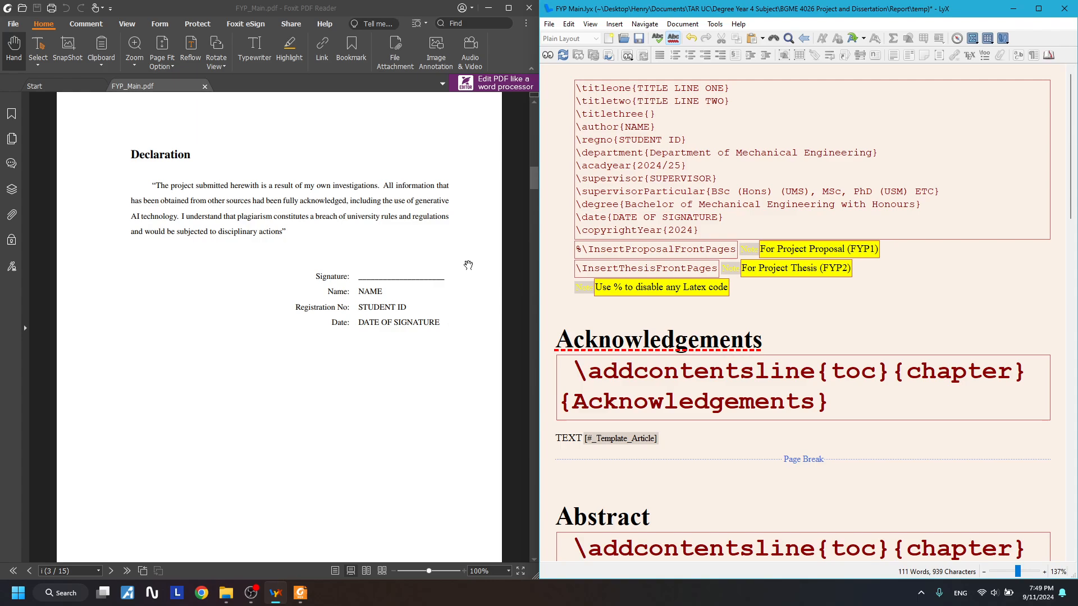
click(372, 331)
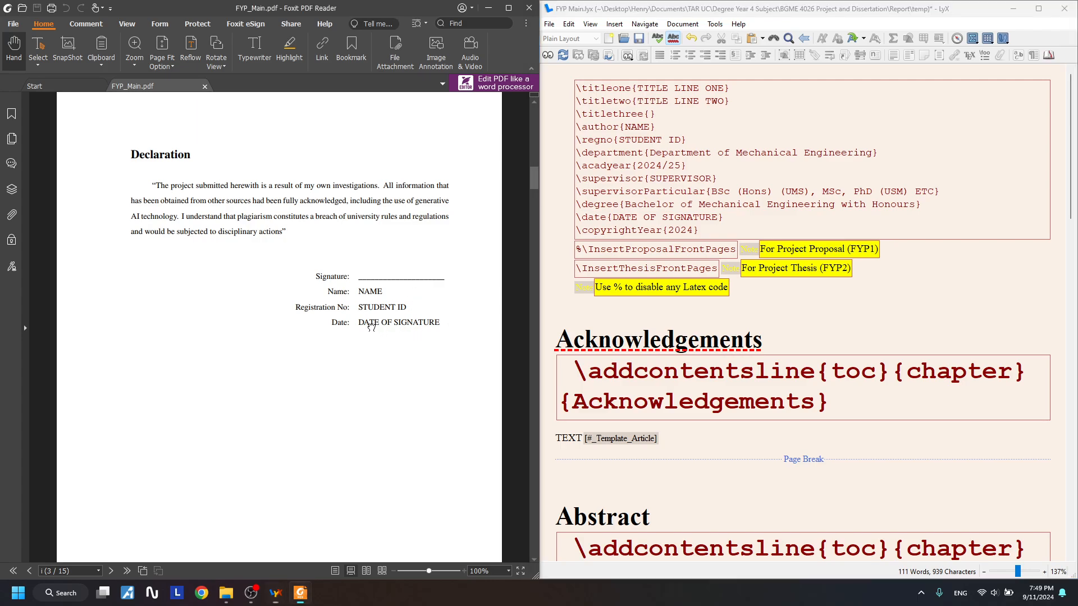
scroll(368, 331, up, 1)
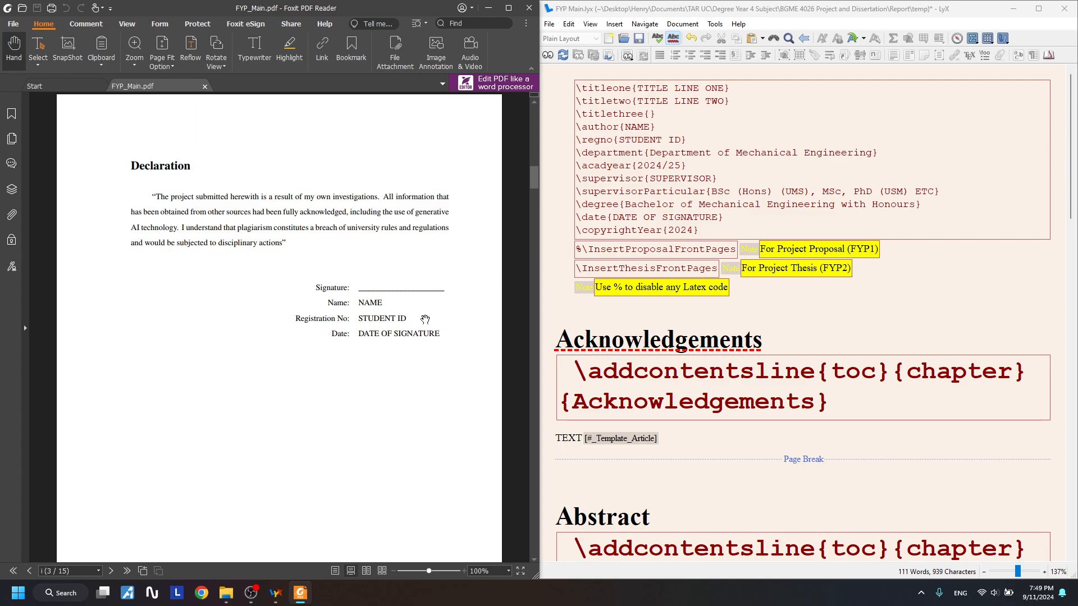
- Inspect the DATE OF SIGNATURE placeholder, then recheck the Declaration page in the PDF
mouse_move(613, 217)
mouse_down()
mouse_move(732, 216)
mouse_move(570, 218)
mouse_up()
click(739, 215)
click(609, 218)
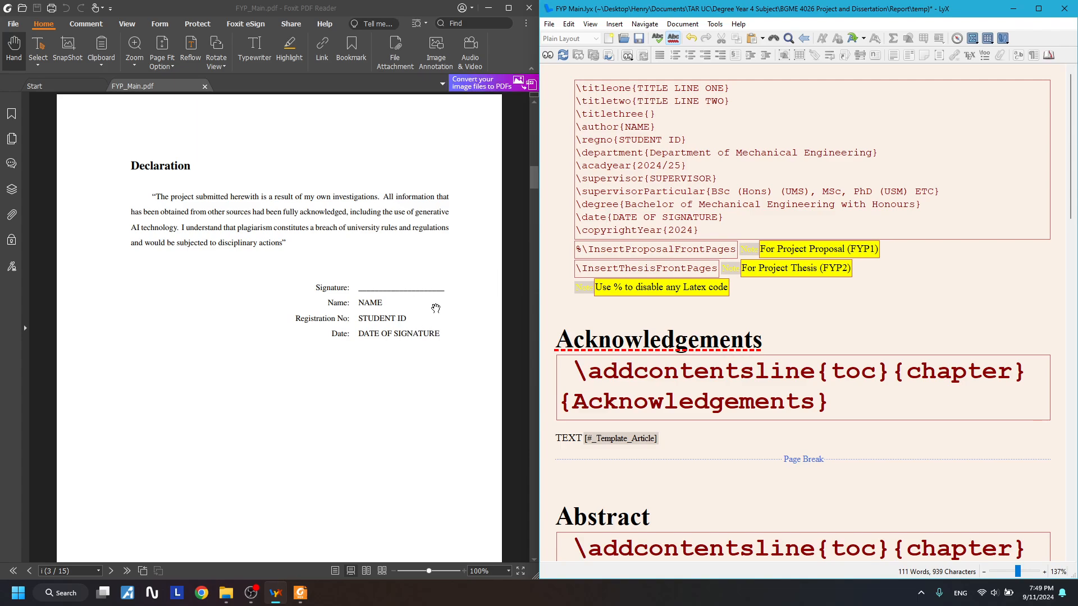
click(378, 337)
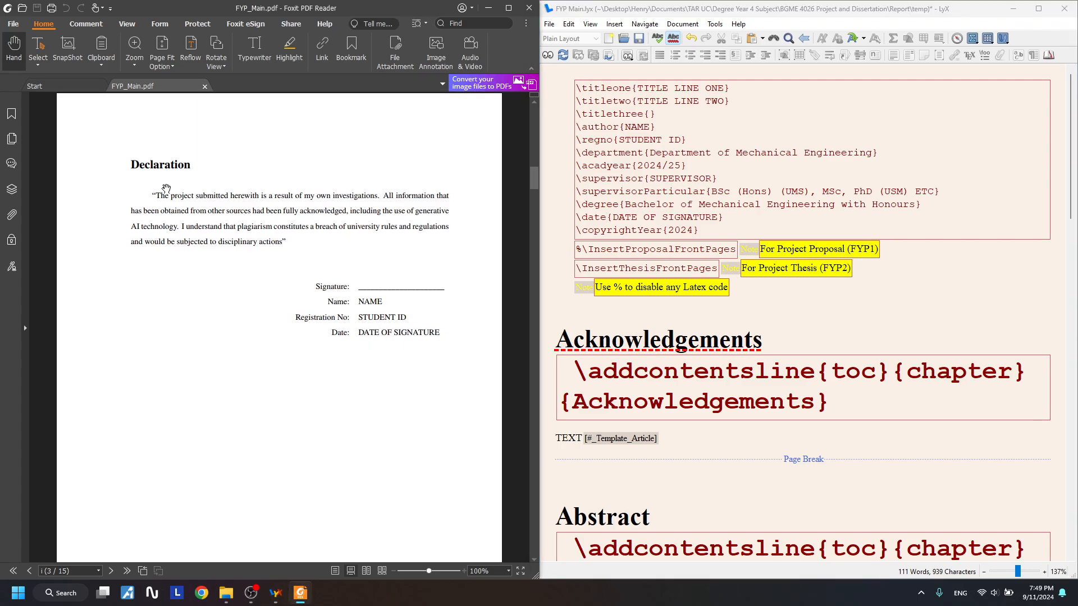
scroll(352, 273, down, 3)
scroll(298, 256, up, 3)
drag(621, 90, 649, 231)
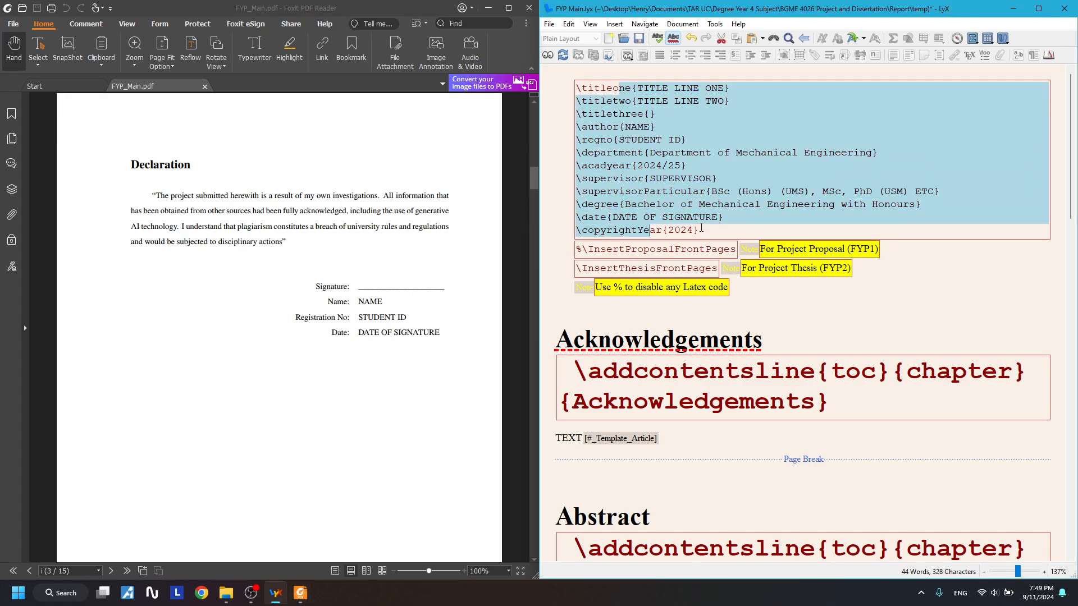
click(702, 231)
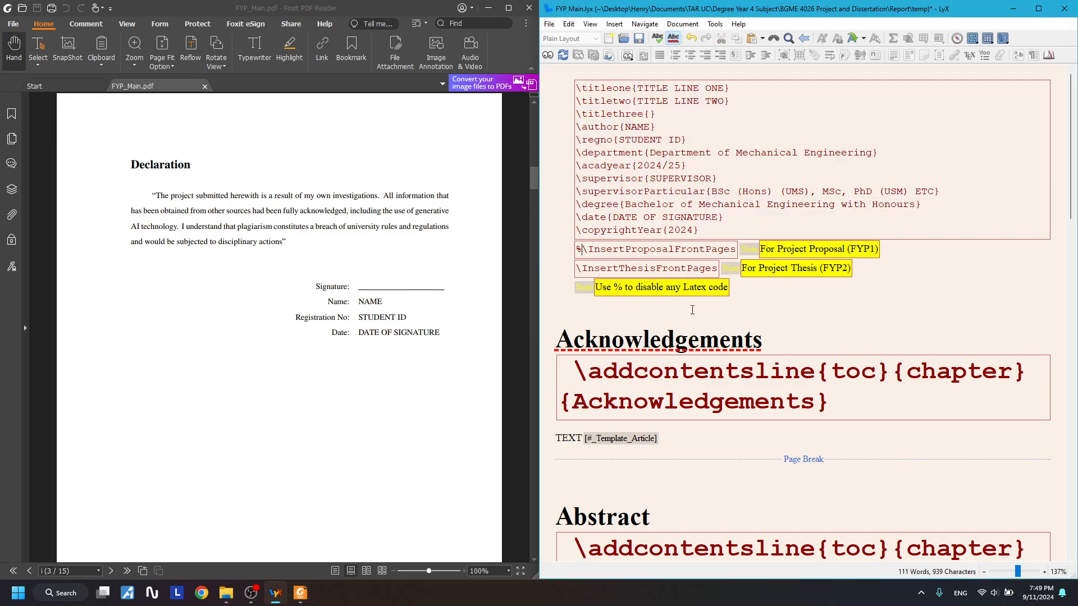
key(BackSpace)
drag(593, 250, 714, 250)
drag(594, 268, 694, 267)
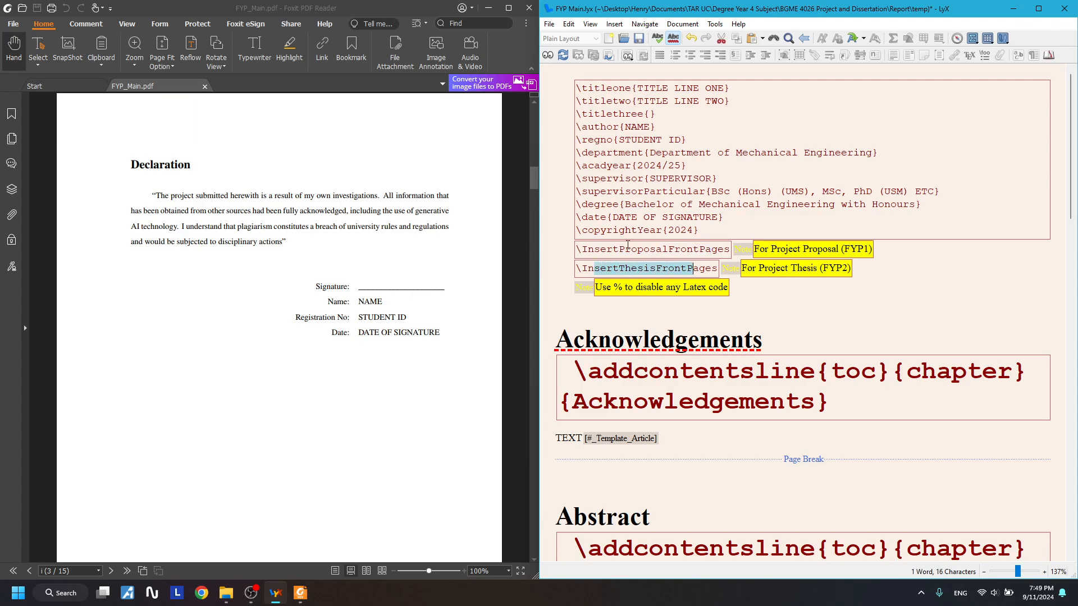
drag(613, 249, 700, 251)
drag(614, 268, 642, 268)
click(637, 250)
scroll(395, 321, up, 10)
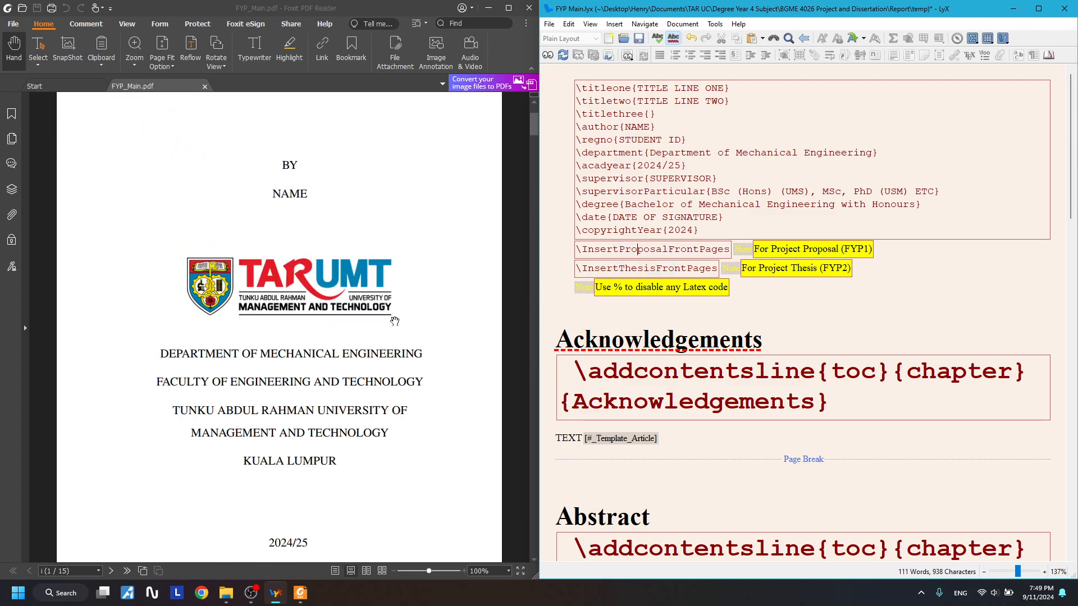
scroll(394, 321, up, 3)
drag(619, 249, 676, 248)
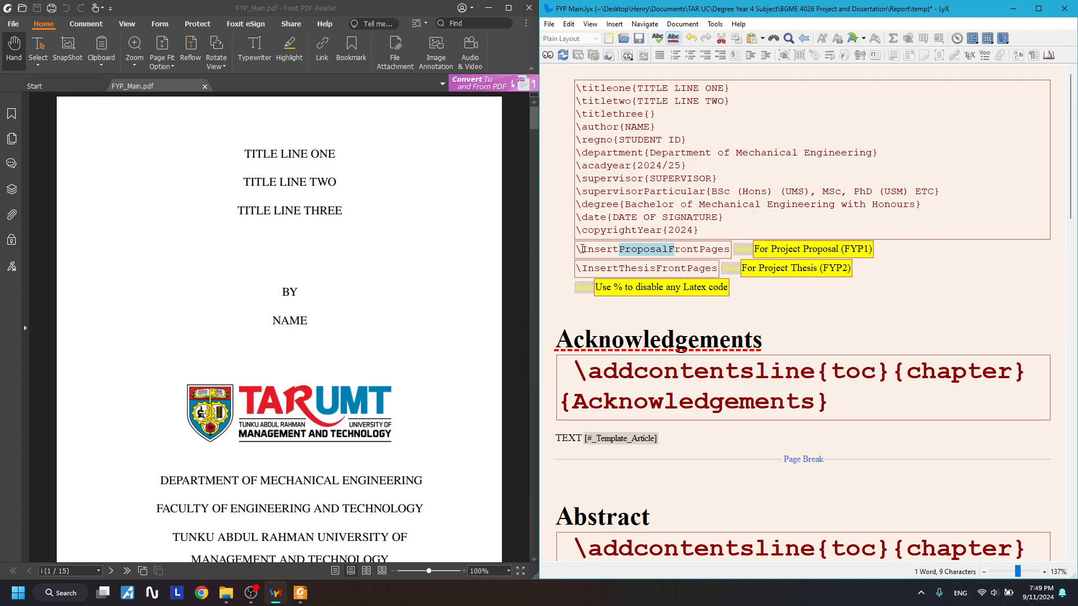
drag(583, 249, 712, 249)
click(642, 271)
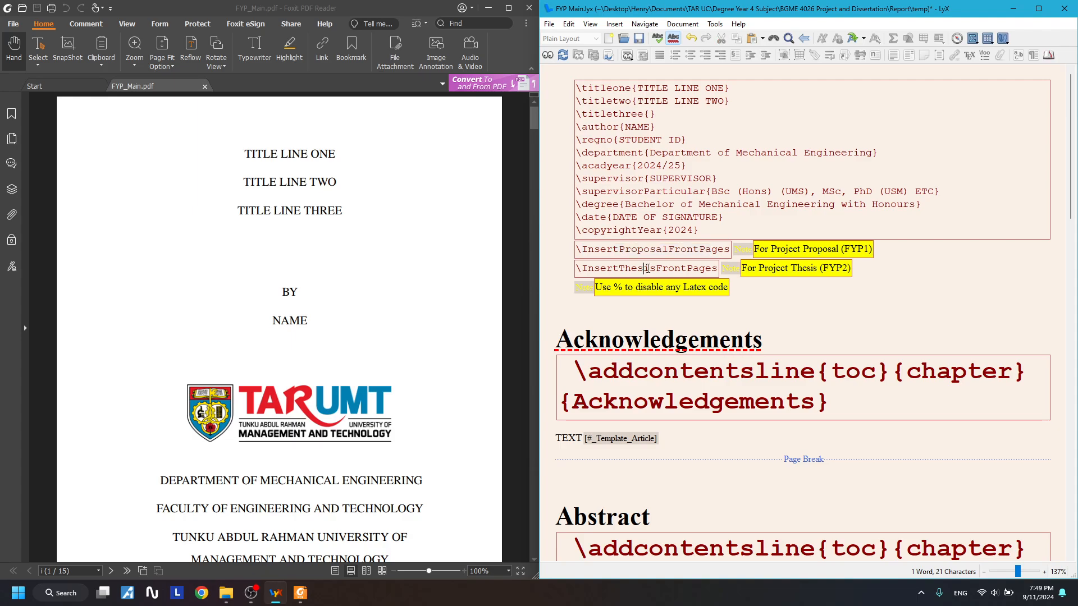
drag(614, 270, 668, 269)
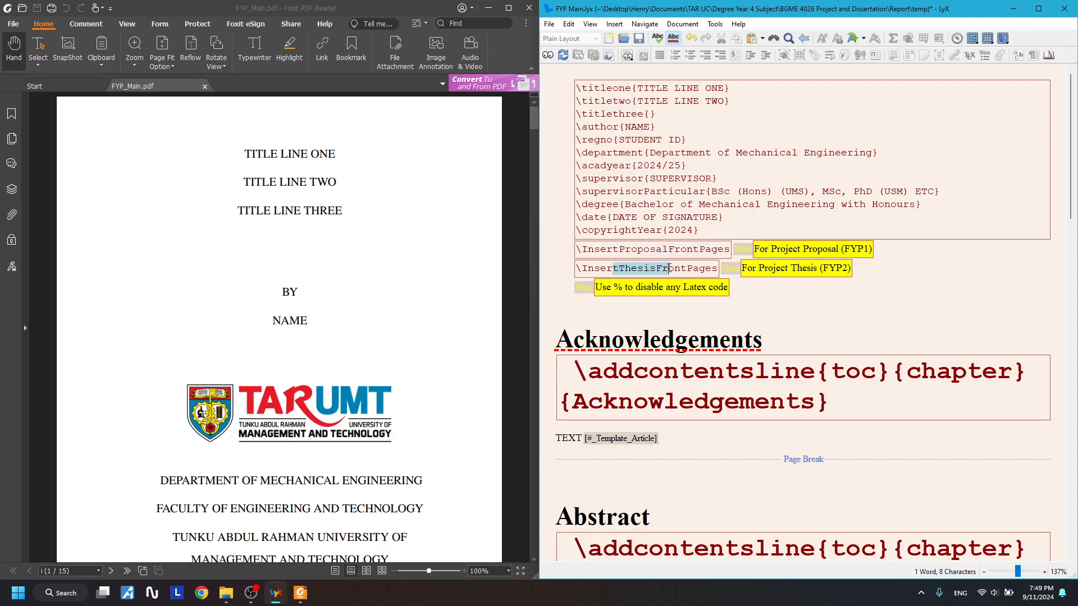
click(663, 268)
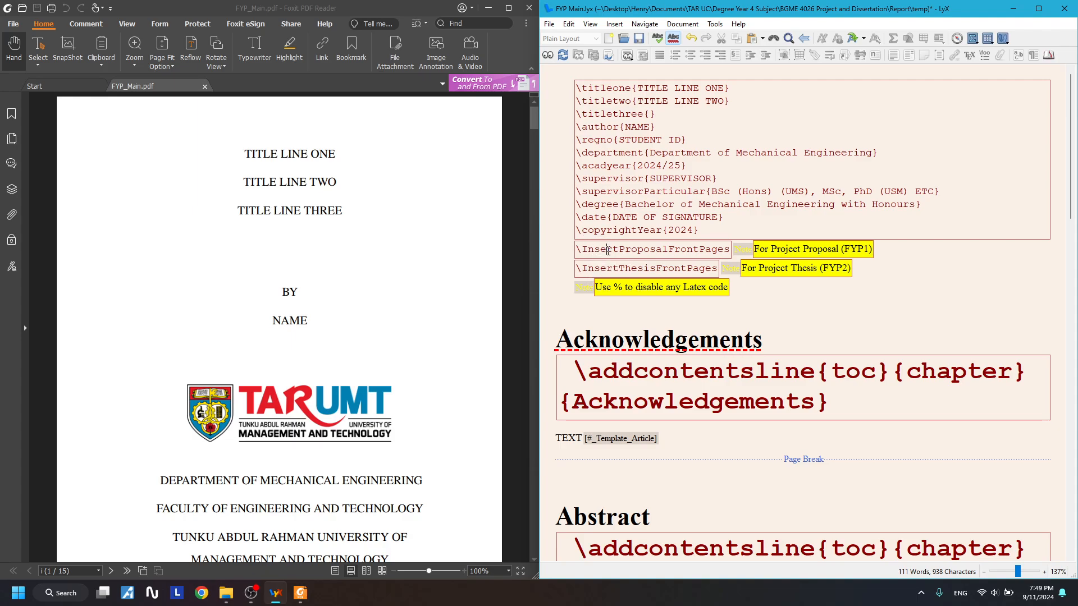
drag(607, 249, 695, 250)
click(579, 270)
text(%)
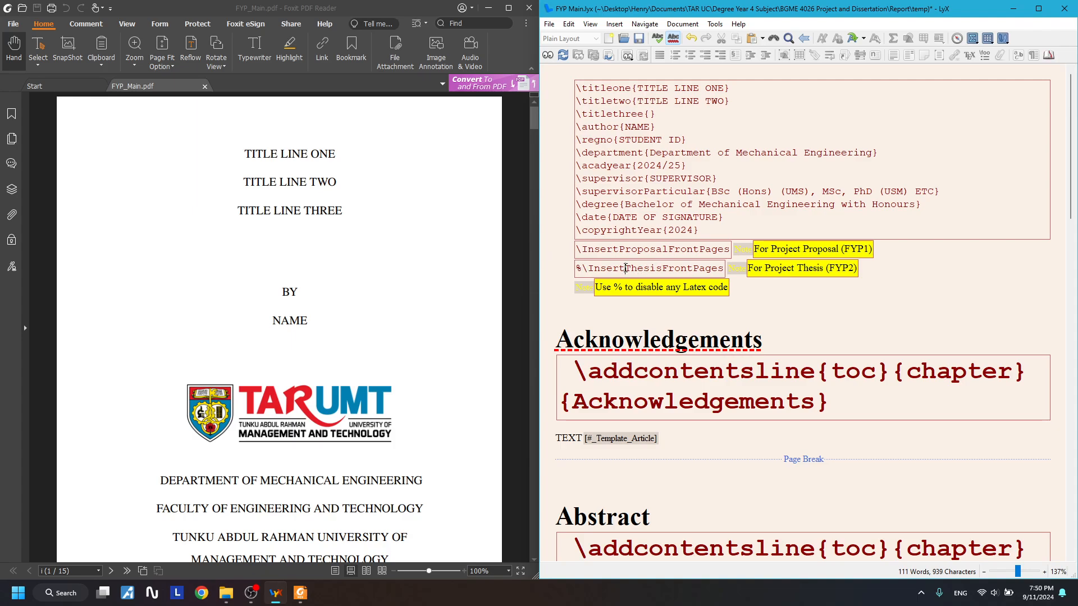
drag(625, 268, 706, 269)
click(582, 269)
drag(578, 269, 730, 276)
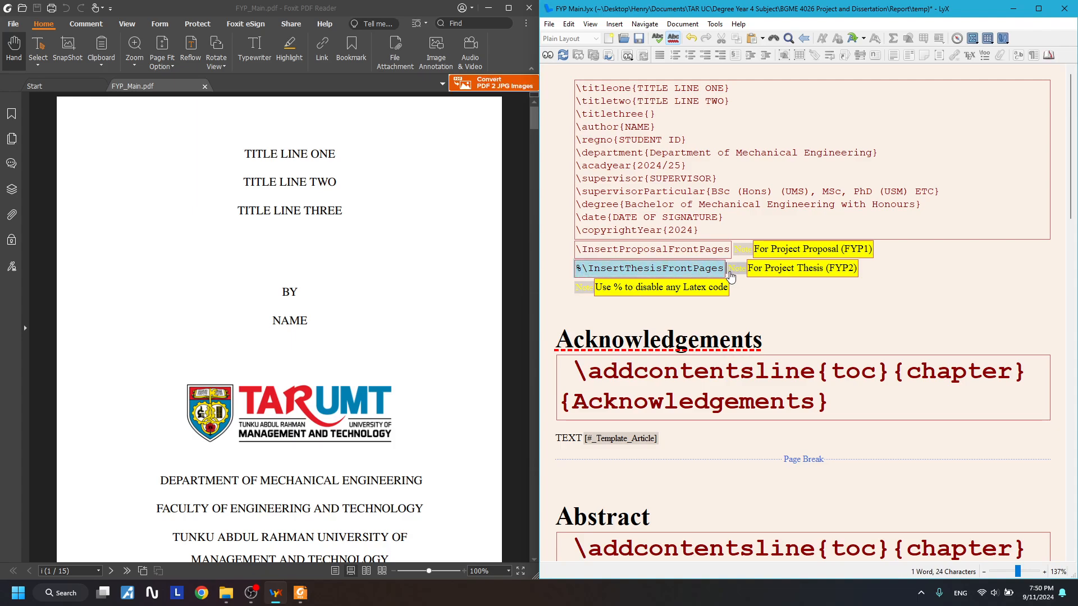
drag(594, 249, 713, 254)
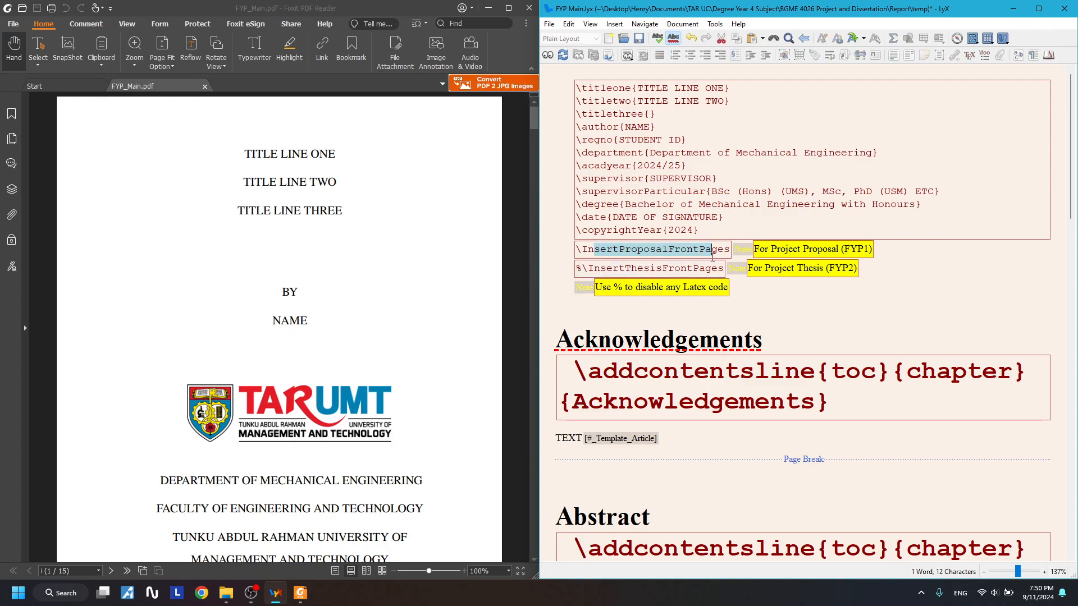
click(585, 269)
key(BackSpace)
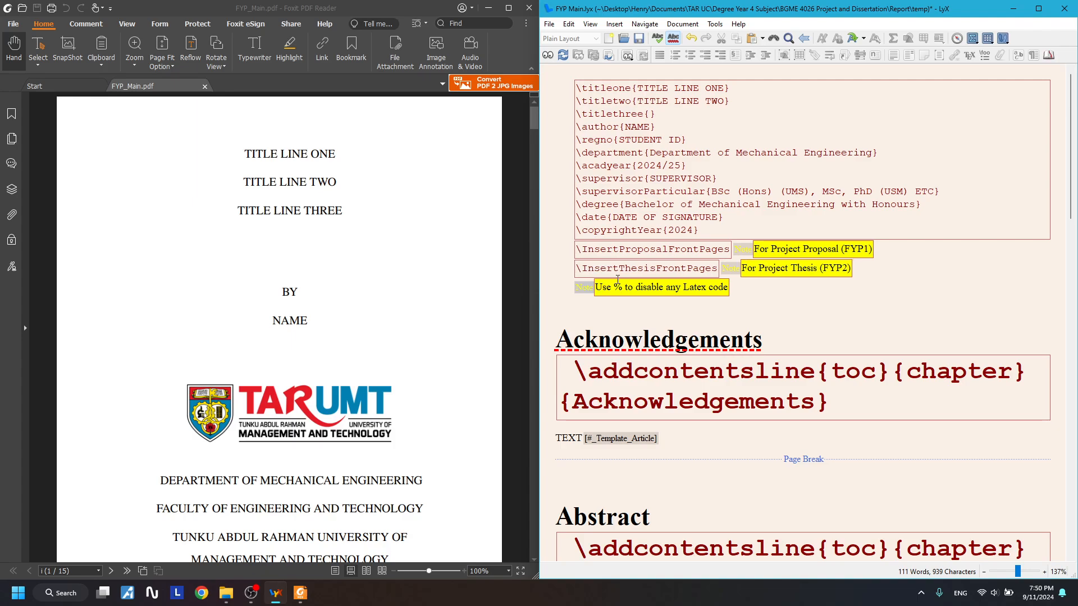
key(Up)
text(%)
drag(594, 268, 698, 270)
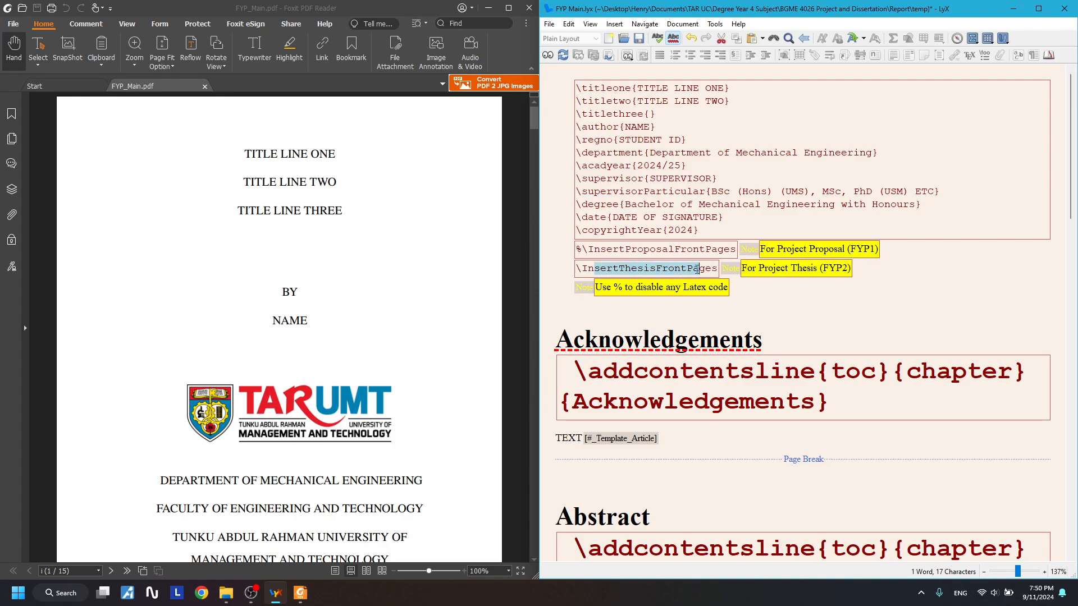
drag(577, 249, 724, 253)
click(668, 264)
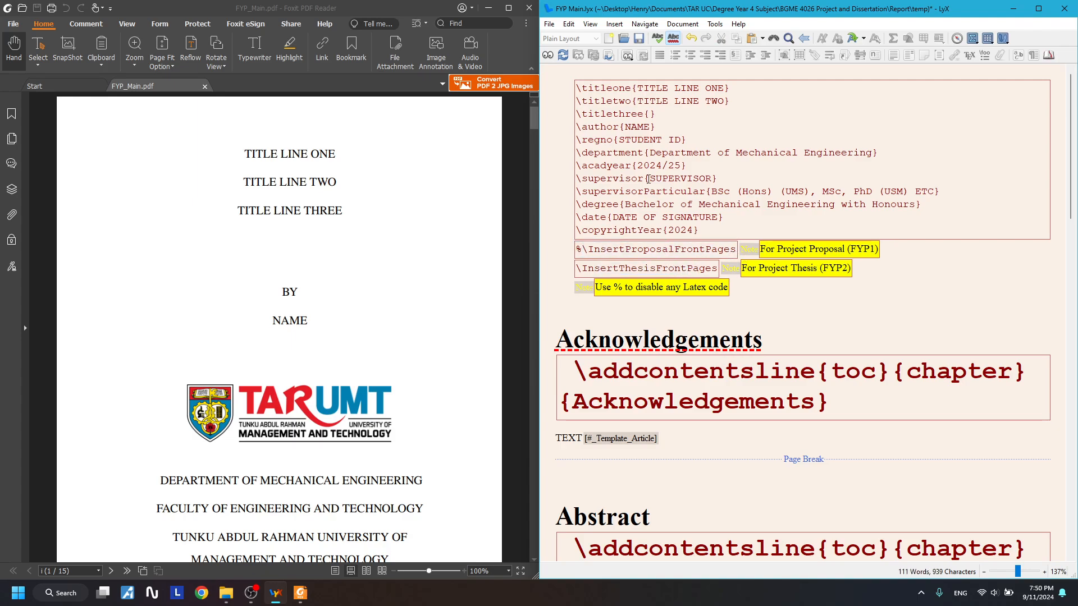
drag(643, 115, 675, 266)
drag(752, 288, 571, 137)
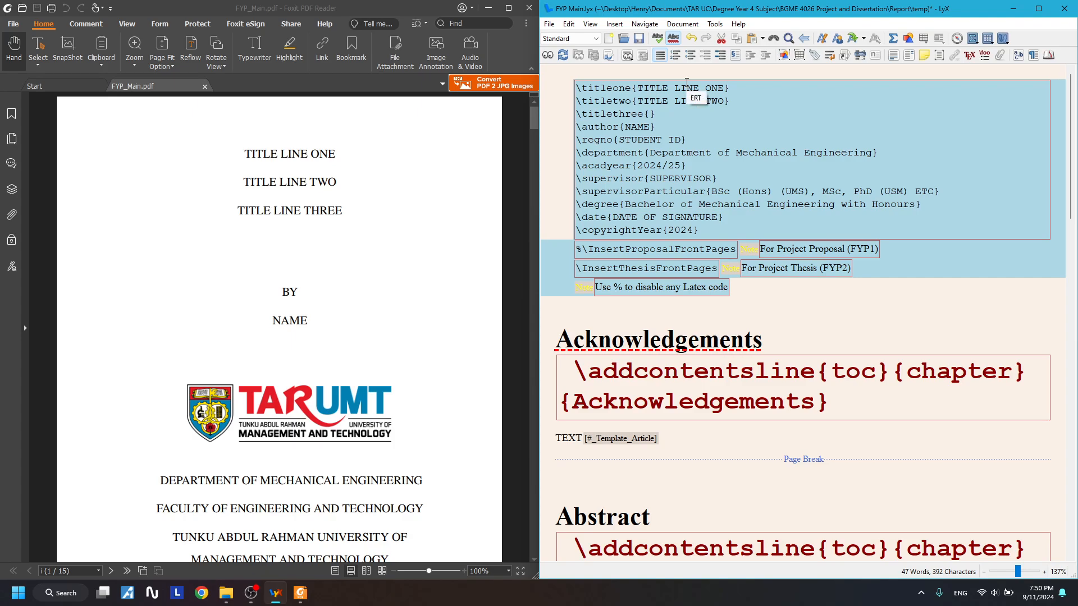
scroll(686, 82, down, 10)
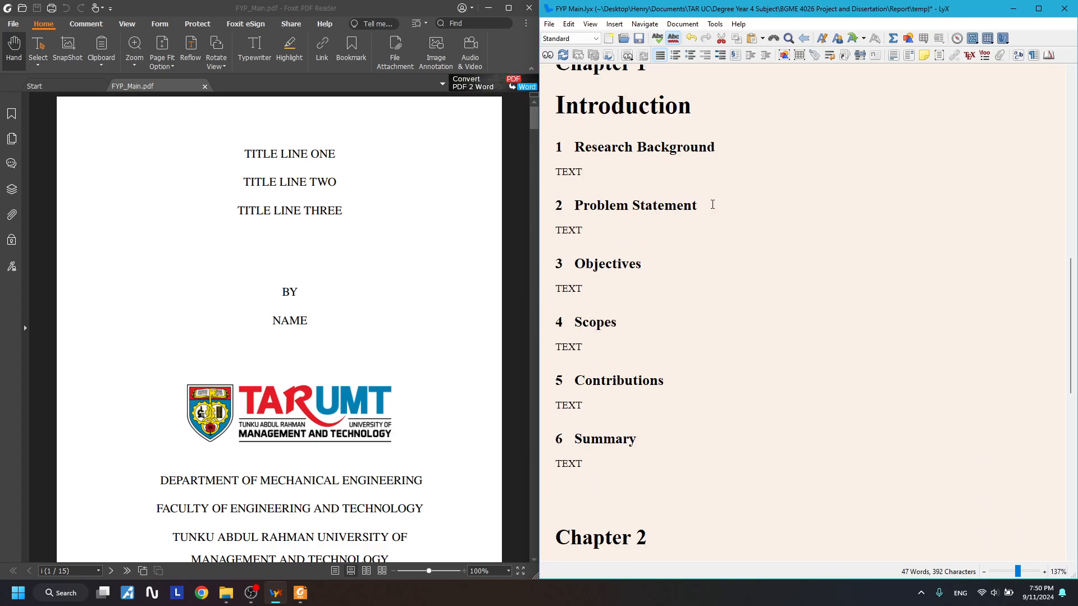
scroll(712, 204, up, 6)
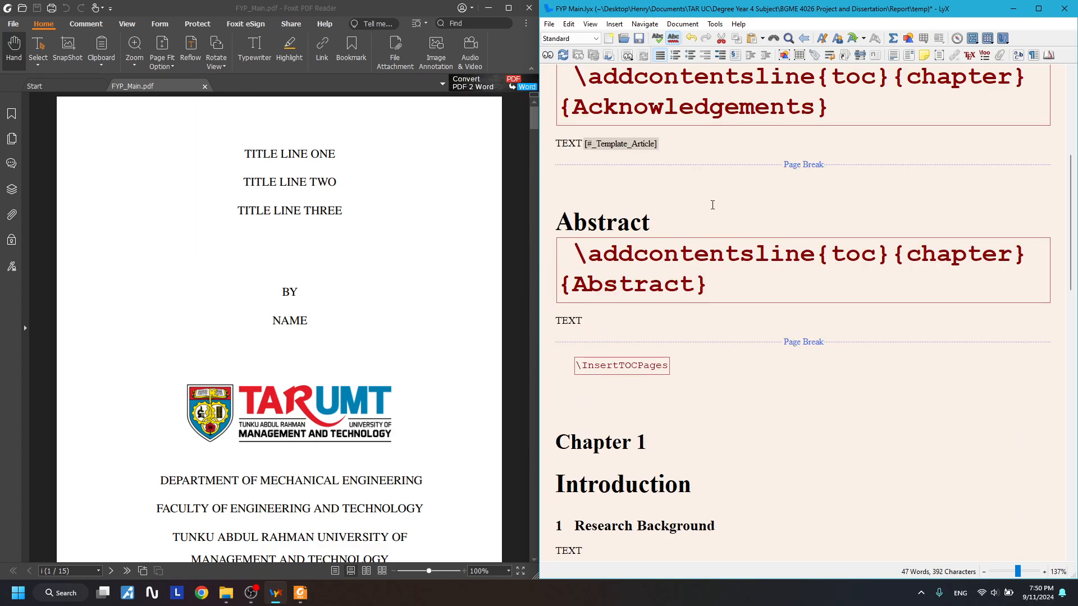
scroll(713, 210, up, 6)
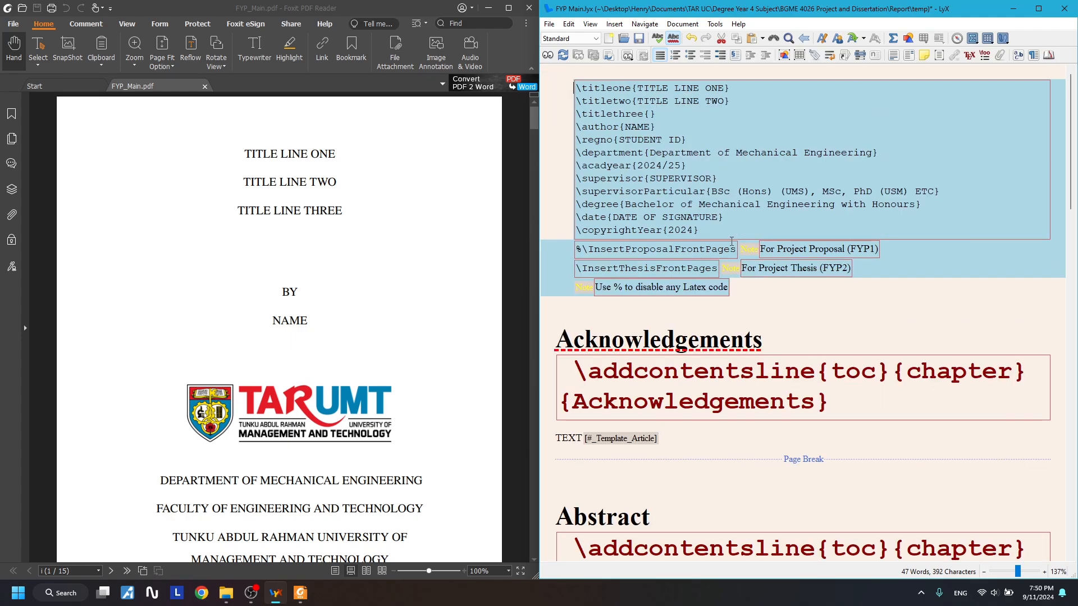
scroll(730, 219, down, 5)
click(738, 226)
scroll(718, 248, down, 5)
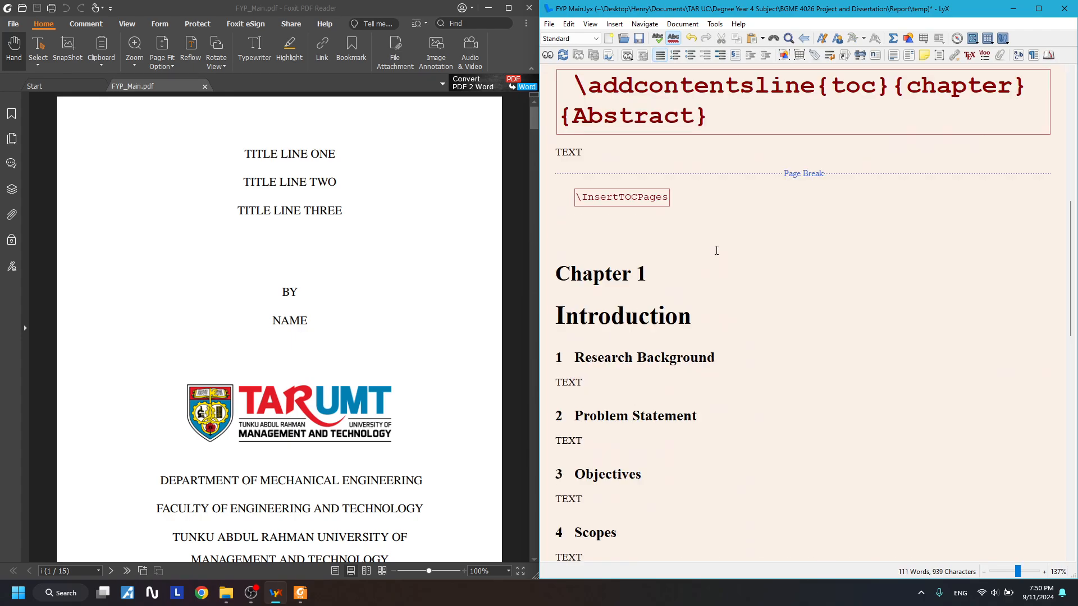
click(736, 192)
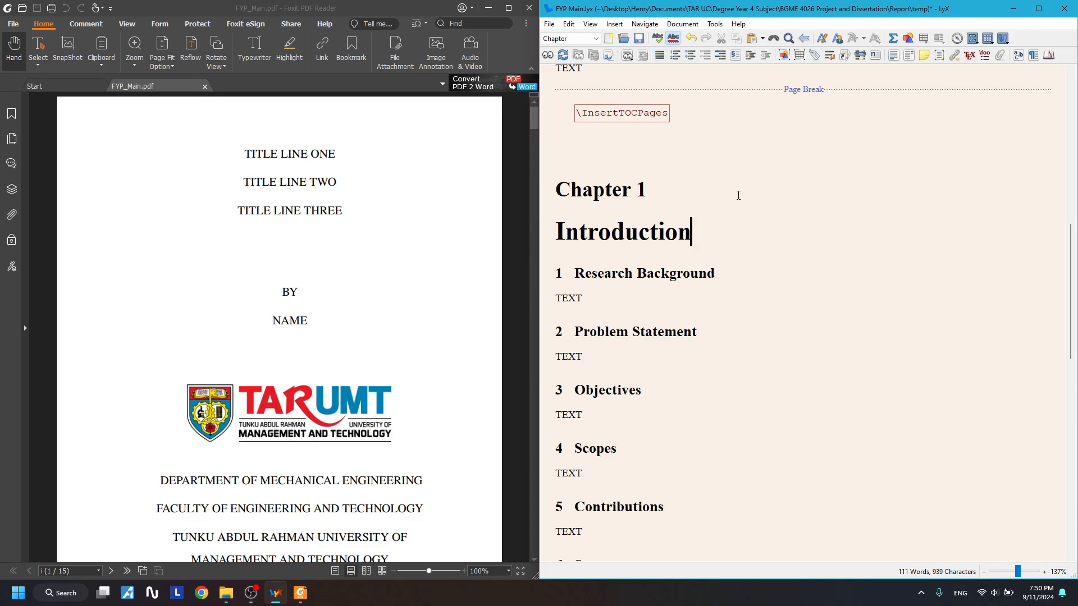
scroll(736, 202, down, 2)
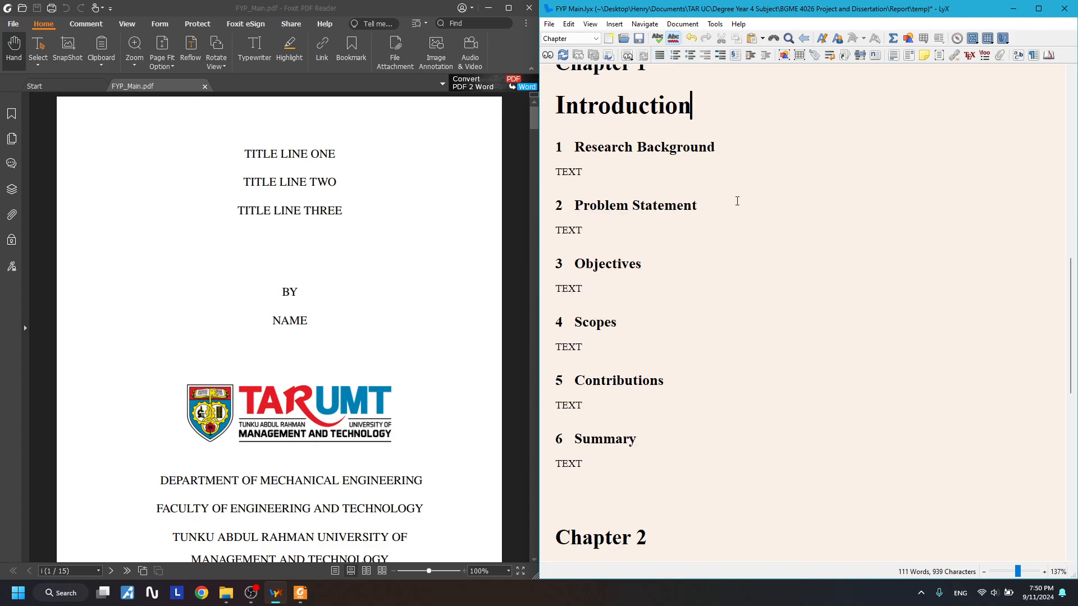
scroll(730, 258, down, 2)
click(650, 339)
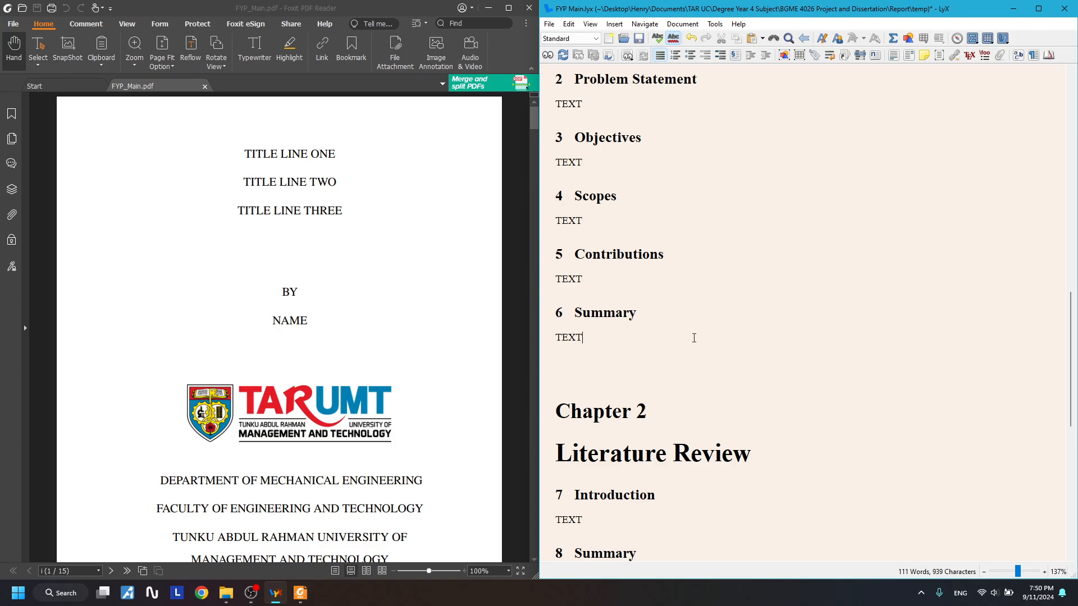
scroll(694, 338, up, 3)
scroll(694, 338, up, 4)
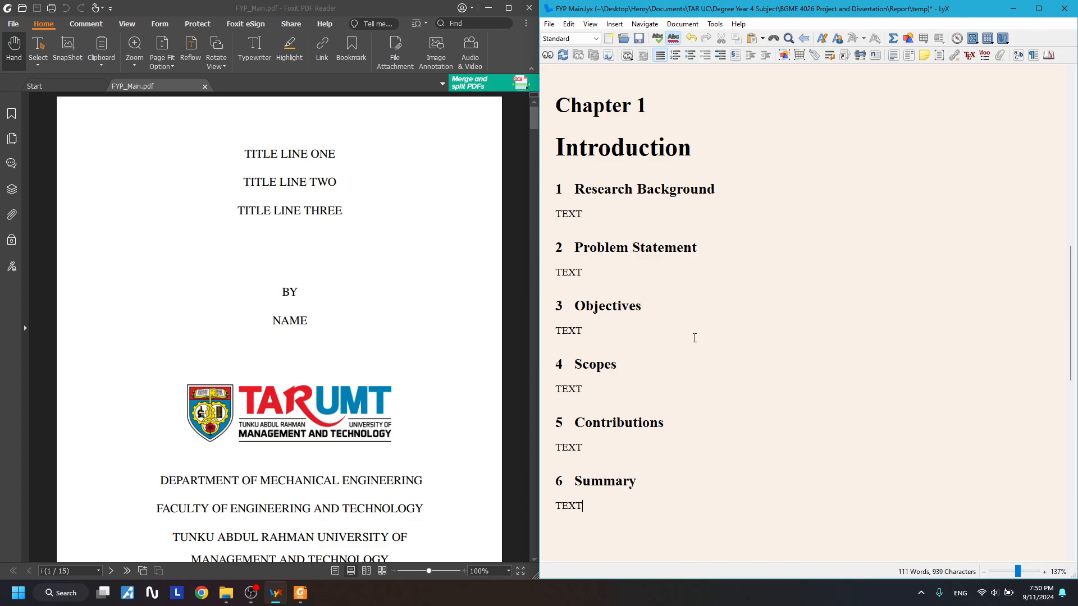
scroll(694, 338, down, 7)
scroll(694, 338, up, 3)
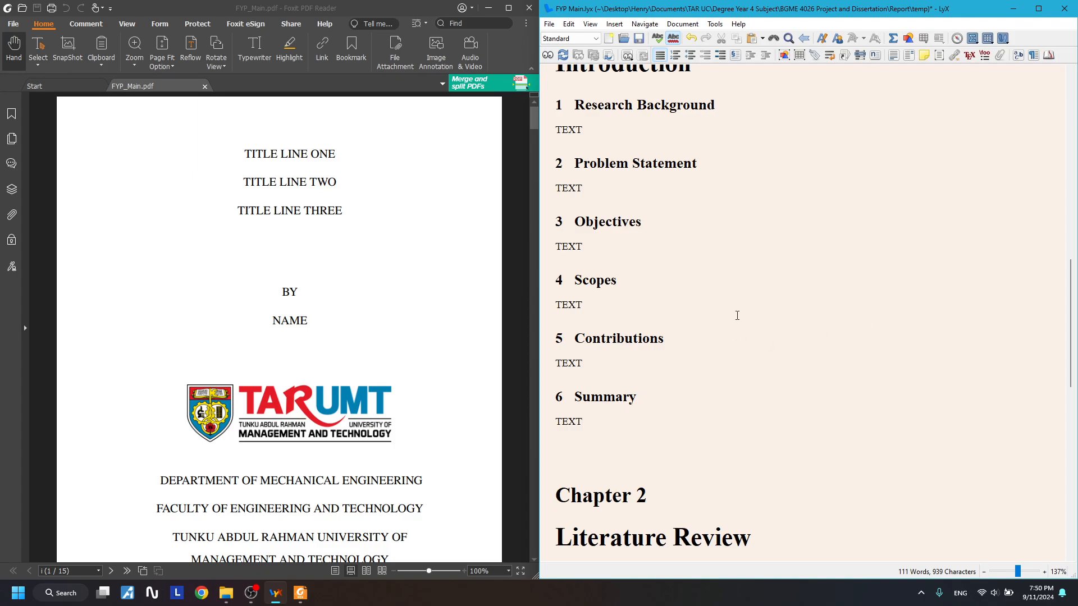
key(Return)
text(1)
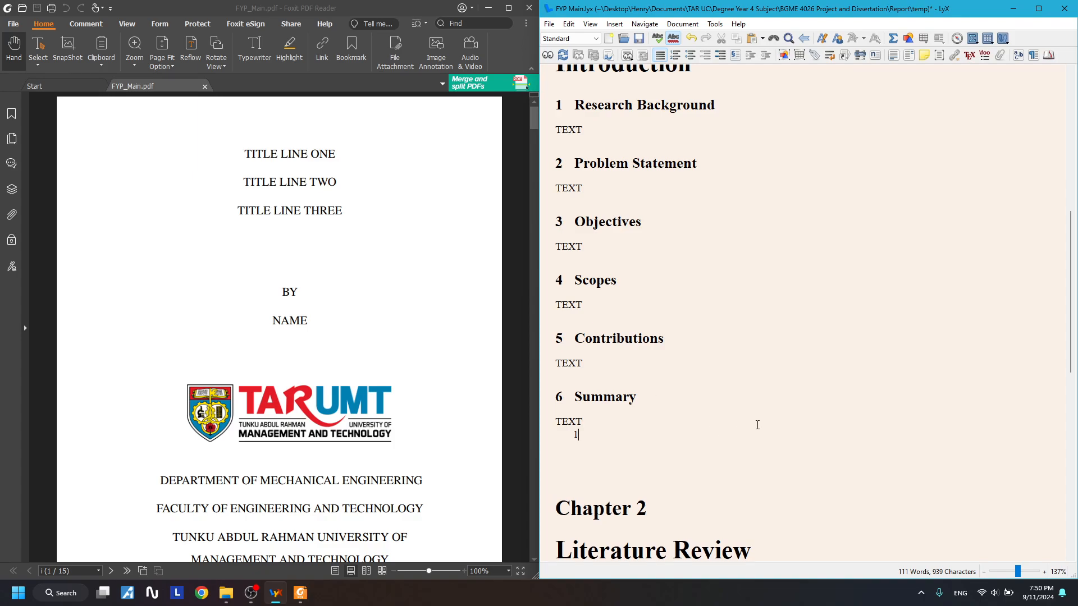
text(.)
key(Return)
text(2.)
key(Return)
text(3.)
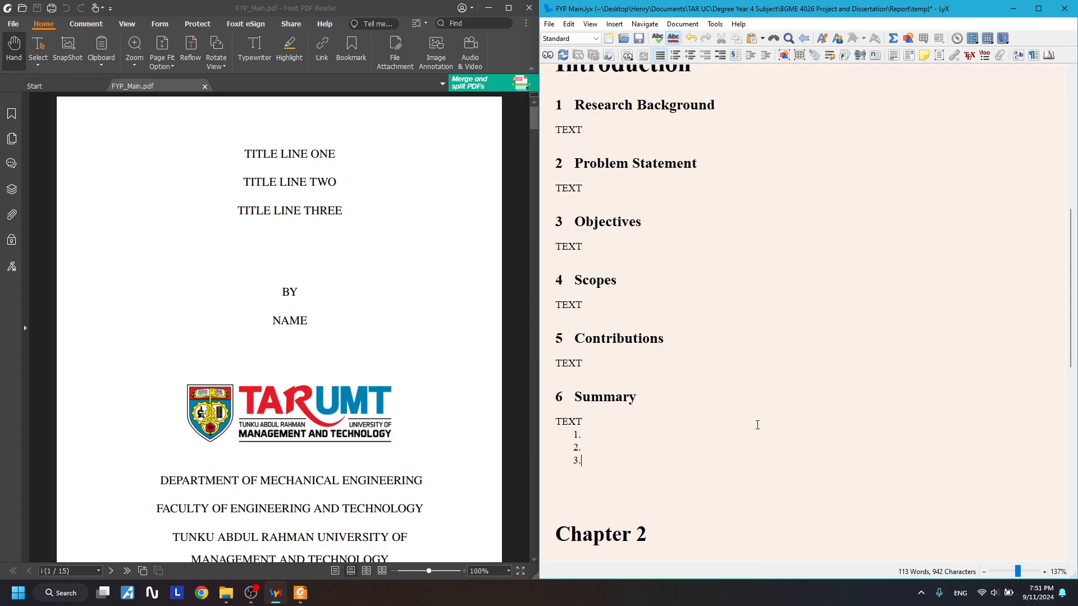
key(Return)
drag(583, 422, 560, 393)
click(607, 436)
drag(586, 427, 563, 397)
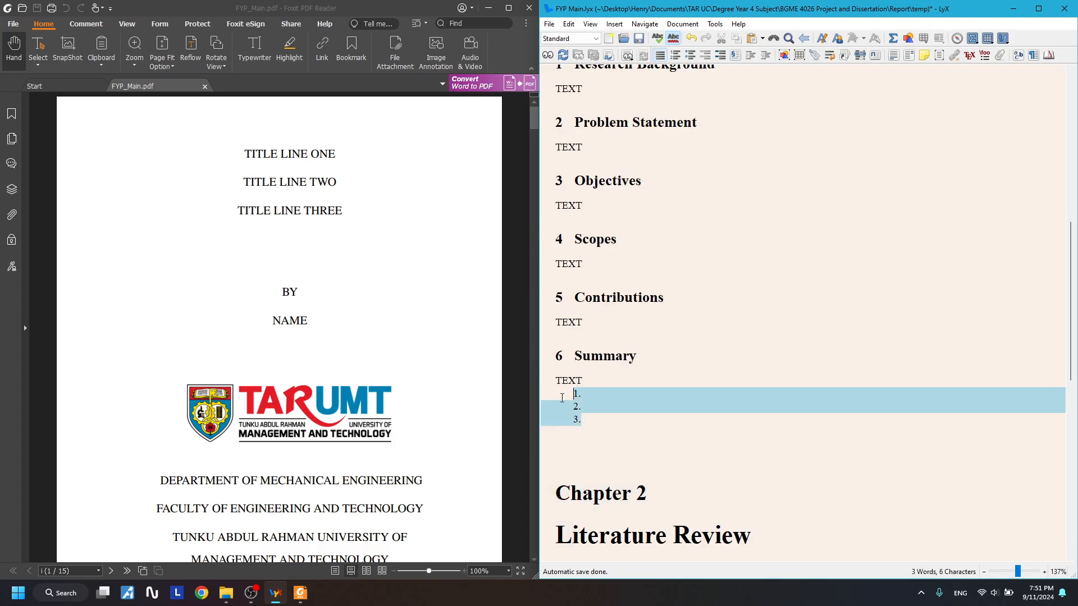
key(BackSpace)
key(BackSpace)
scroll(842, 352, up, 3)
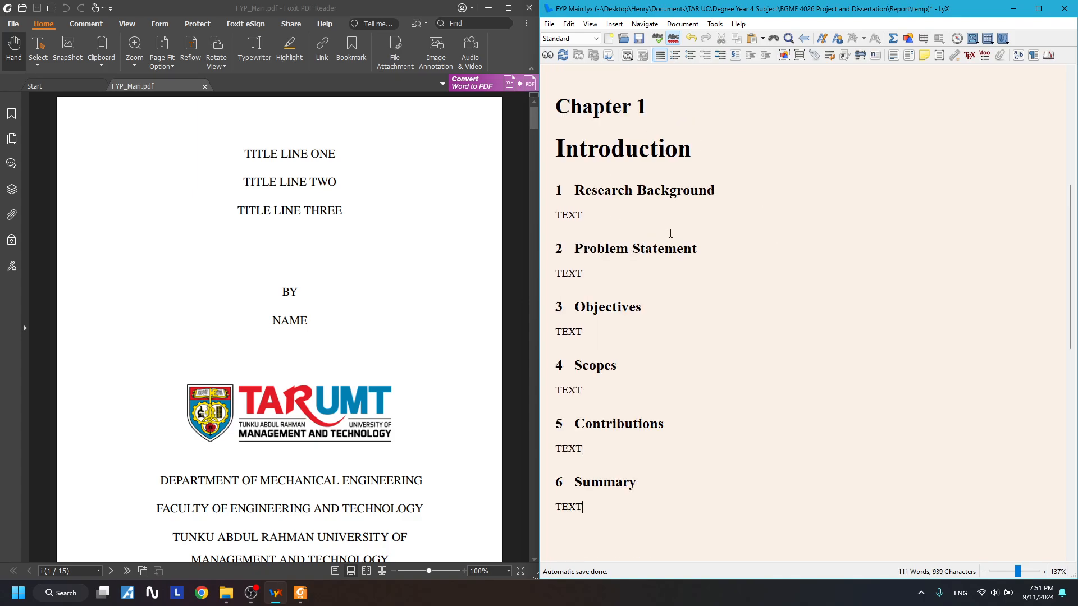
- Check the layouts of the Introduction, Summary and Literature Review headings and text
click(704, 140)
scroll(685, 247, up, 3)
scroll(722, 260, down, 3)
scroll(702, 250, up, 1)
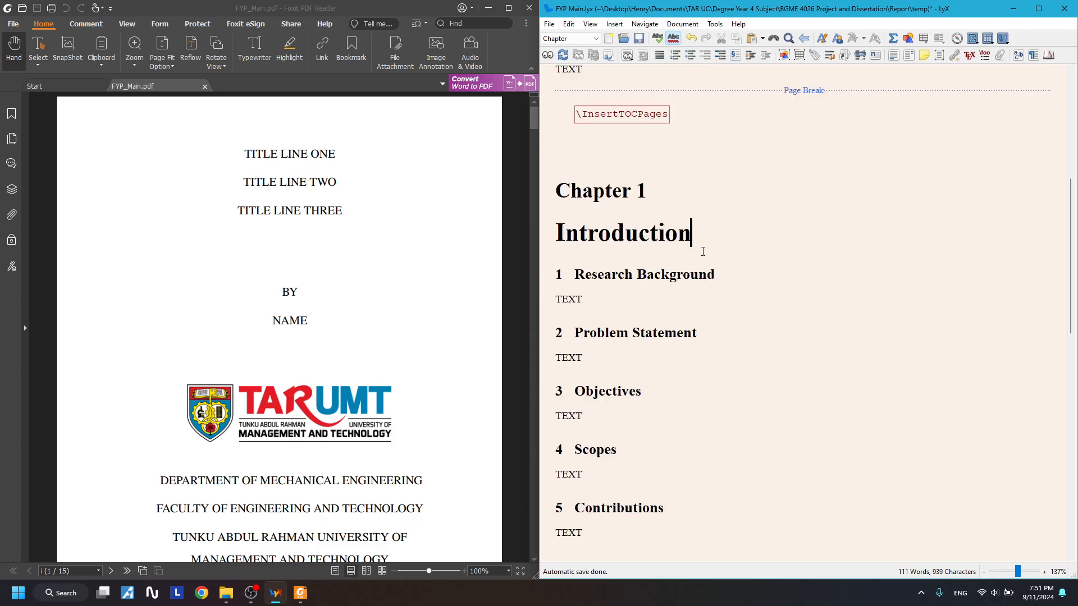
scroll(703, 251, down, 4)
scroll(702, 250, down, 2)
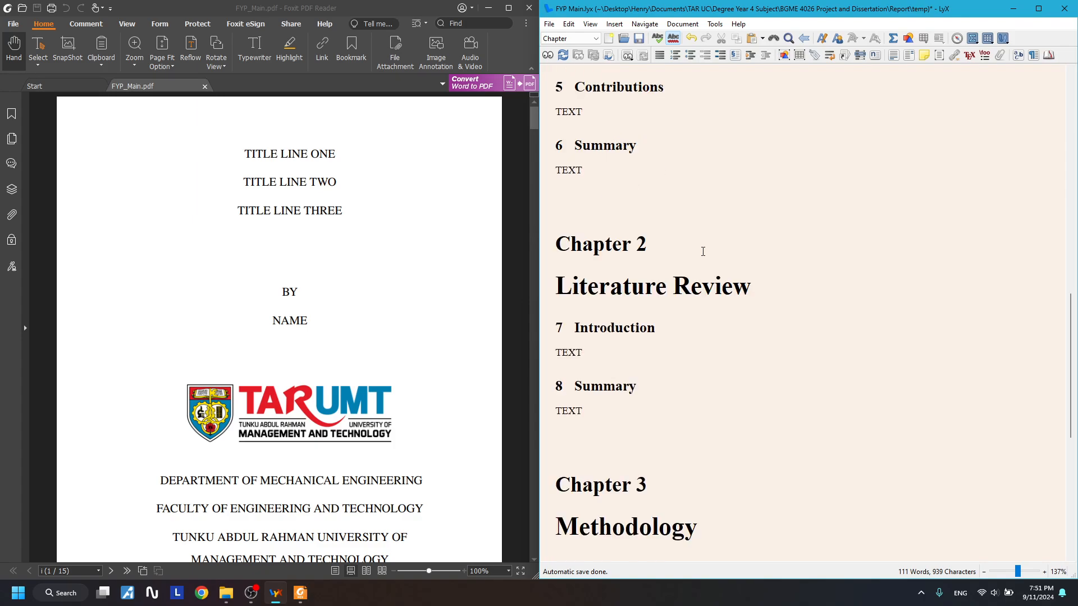
click(576, 171)
drag(556, 172, 599, 171)
click(612, 171)
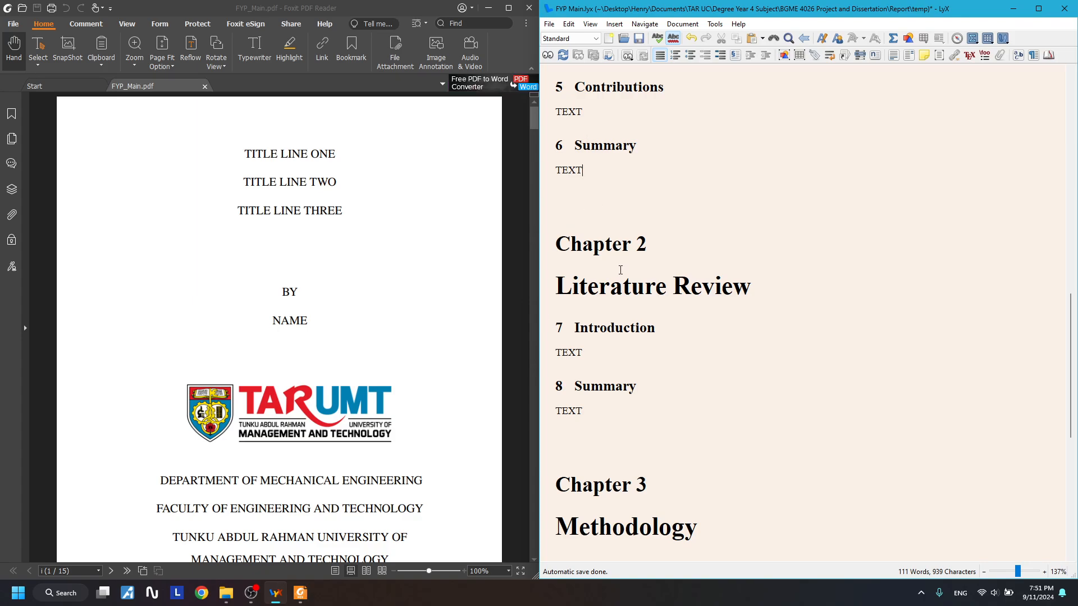
drag(577, 286, 692, 286)
drag(599, 328, 656, 328)
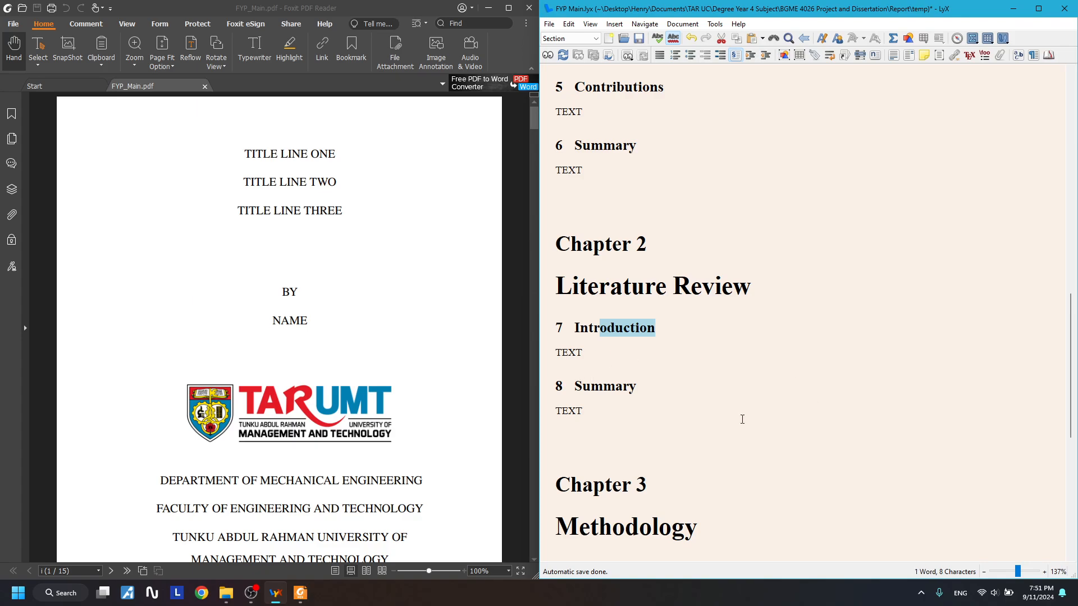
click(659, 430)
- Start a new paragraph after the Conclusion chapter's TEXT
click(675, 400)
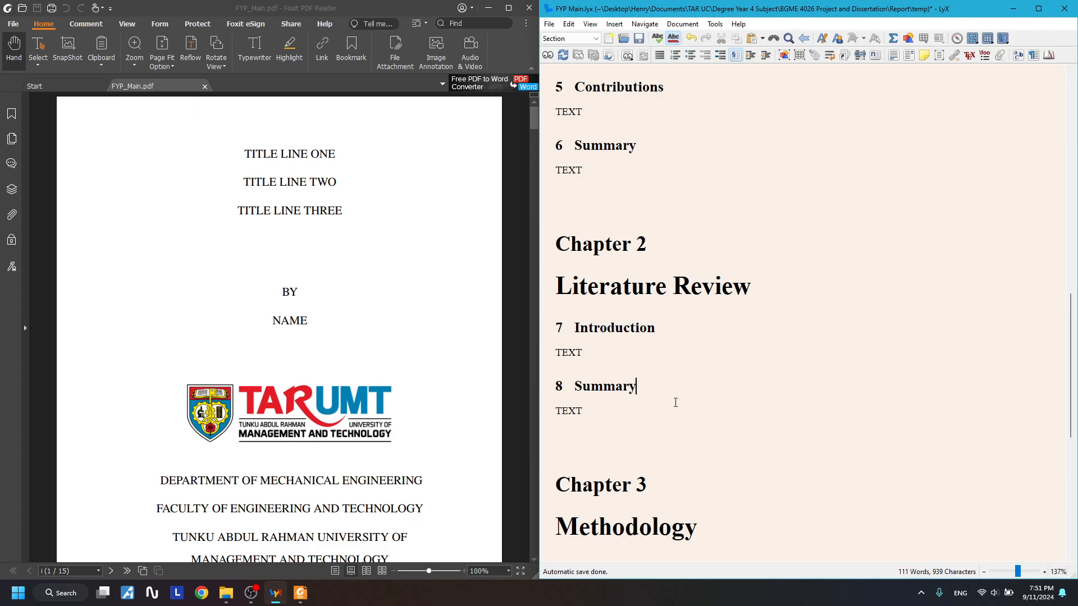
scroll(676, 402, down, 10)
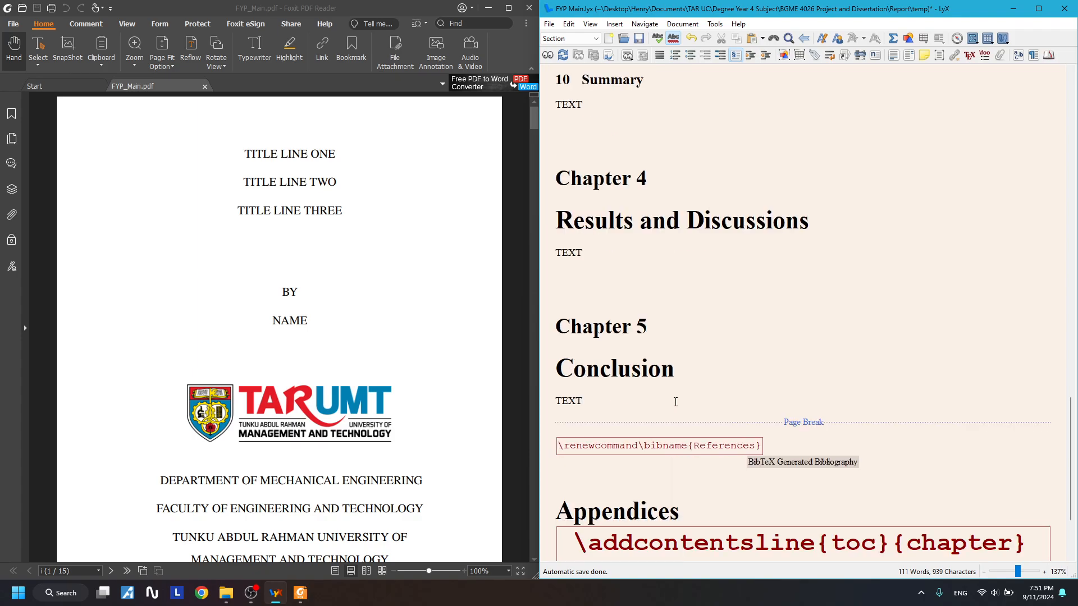
scroll(621, 400, down, 3)
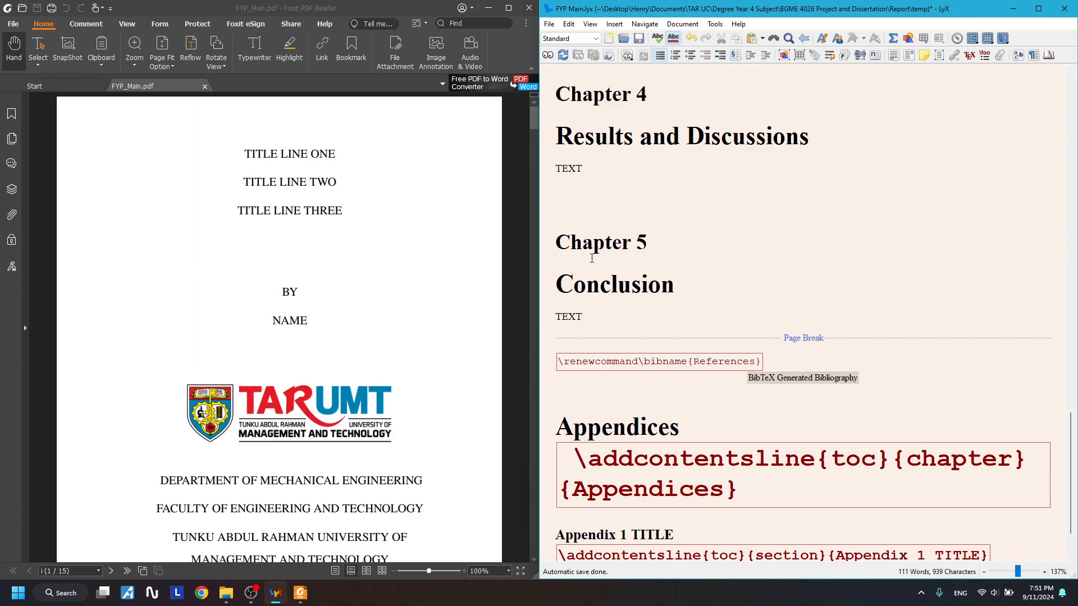
drag(573, 285, 612, 296)
click(724, 318)
key(Return)
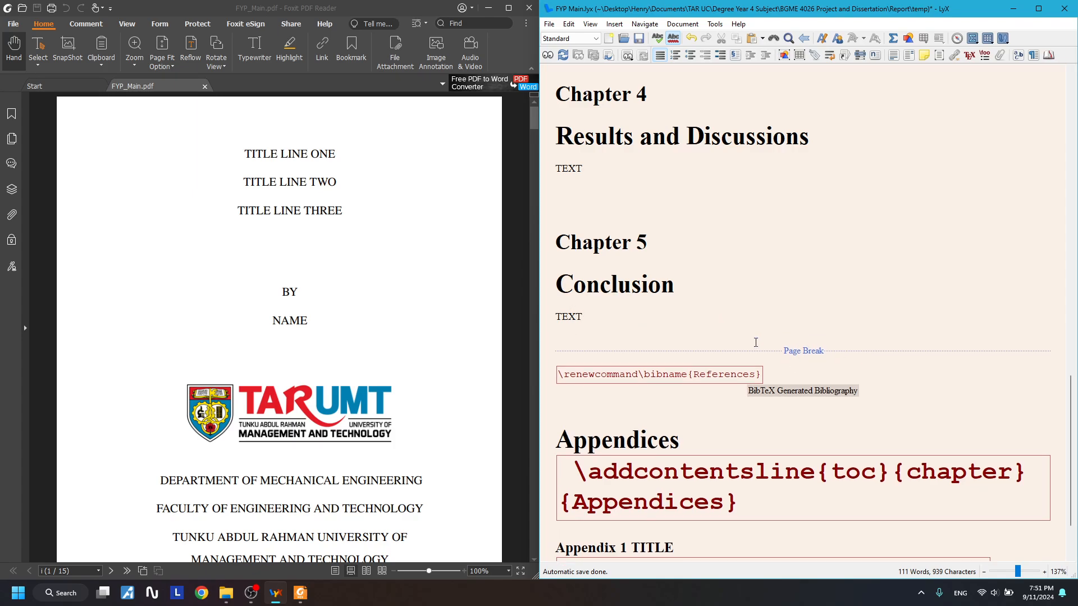
- Clear stray characters after the Conclusion TEXT, add an empty paragraph, and view its layout choices
click(584, 39)
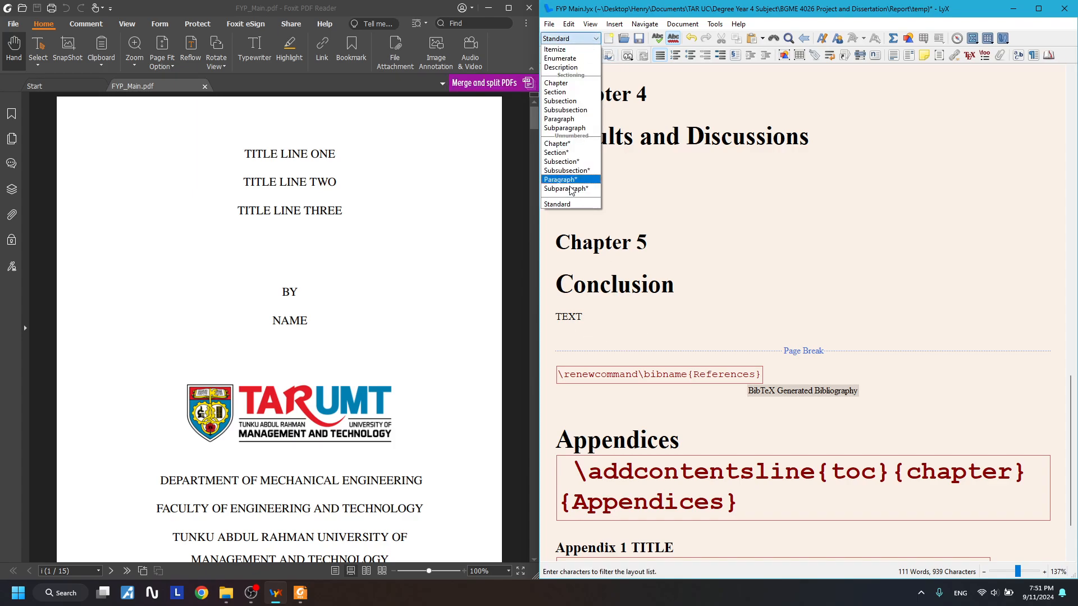
click(586, 321)
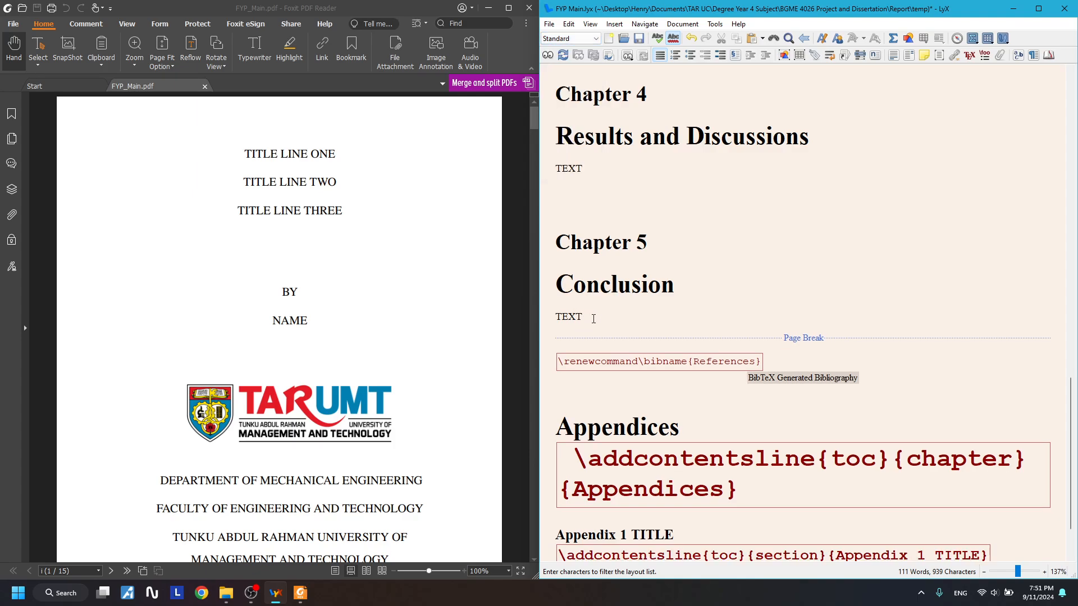
text(adwadawdfwafwafdawdwadsdwa)
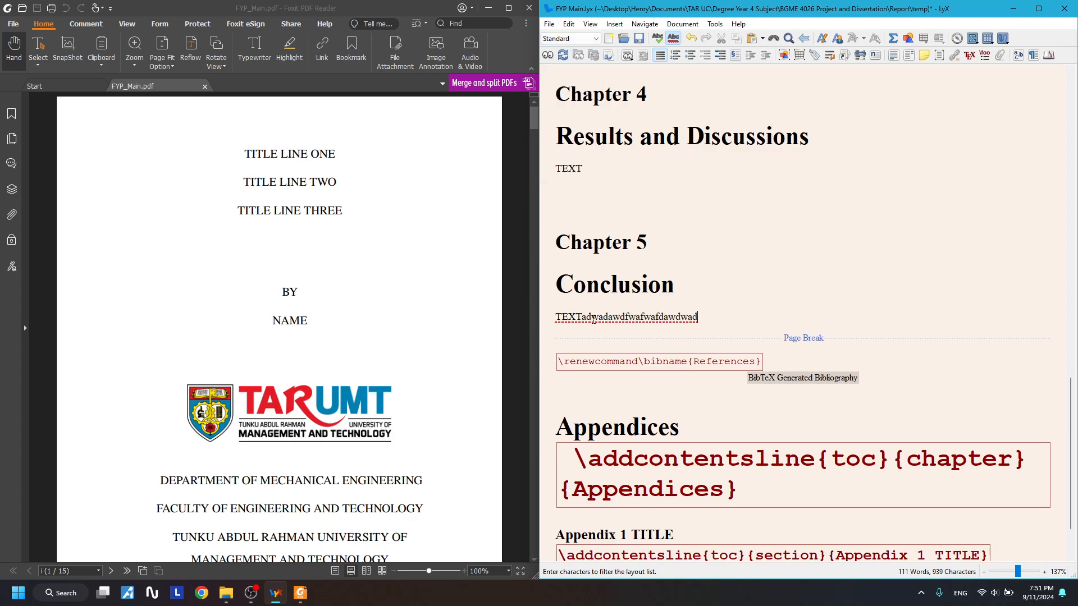
key(BackSpace)
key(BackSpace)
key(BackSpace)
key(BackSpace)
key(BackSpace)
key(BackSpace)
key(BackSpace)
key(BackSpace)
key(BackSpace)
key(BackSpace)
key(BackSpace)
key(BackSpace)
key(BackSpace)
key(BackSpace)
key(BackSpace)
key(BackSpace)
key(BackSpace)
key(BackSpace)
key(BackSpace)
key(BackSpace)
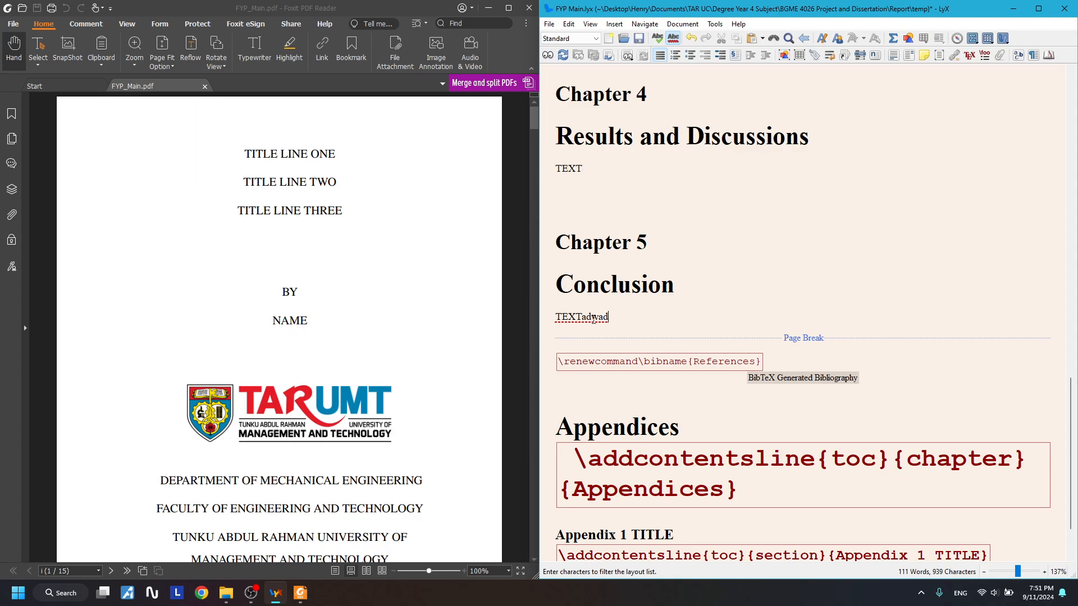
key(Return)
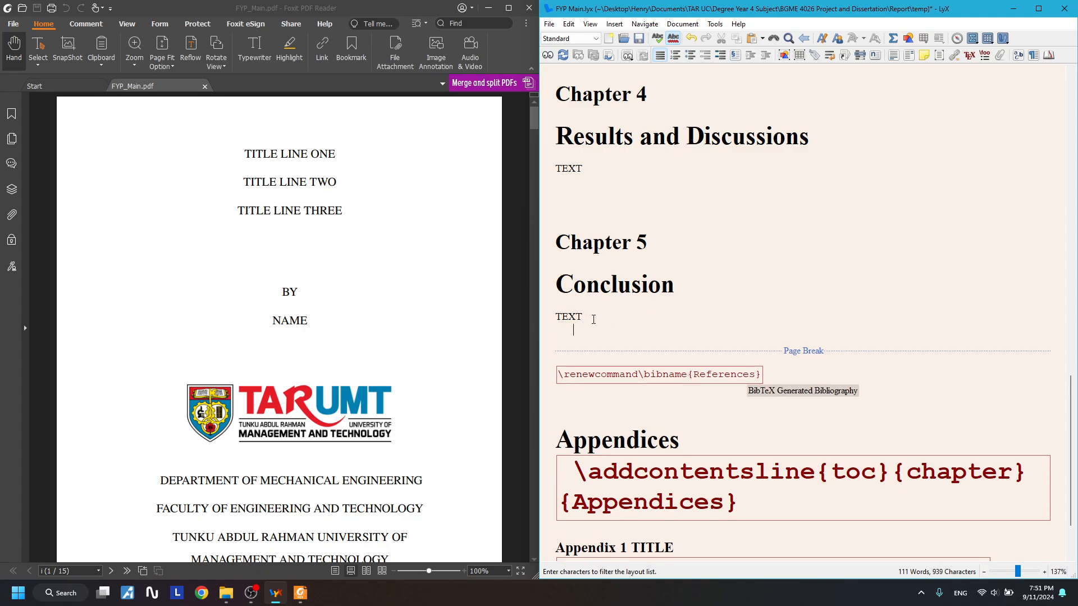
click(596, 46)
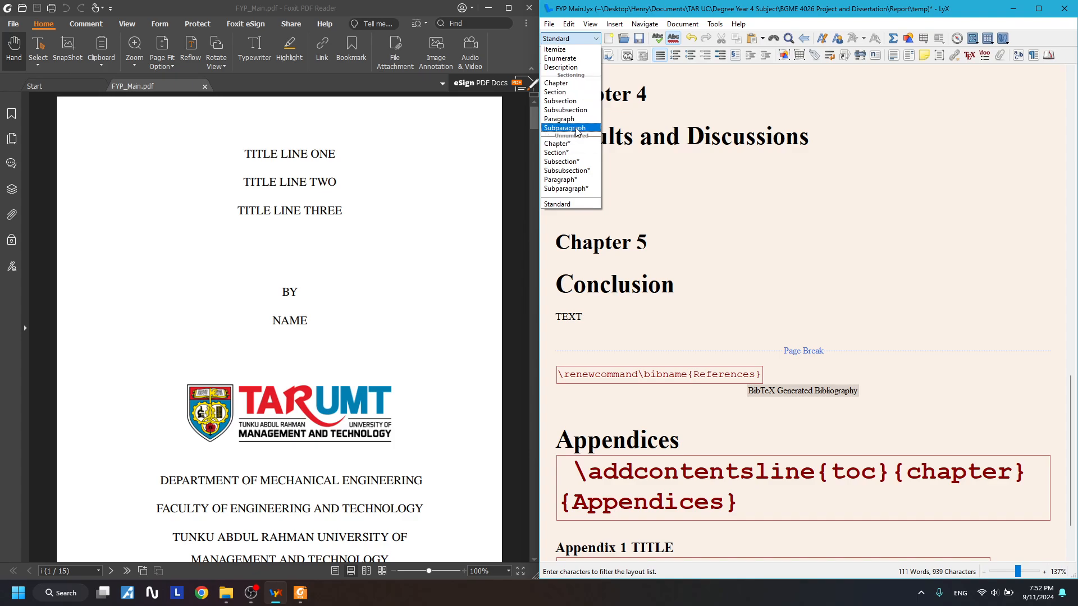
- Make the new paragraph a Chapter titled 'Numbered Chapter Test'
click(572, 84)
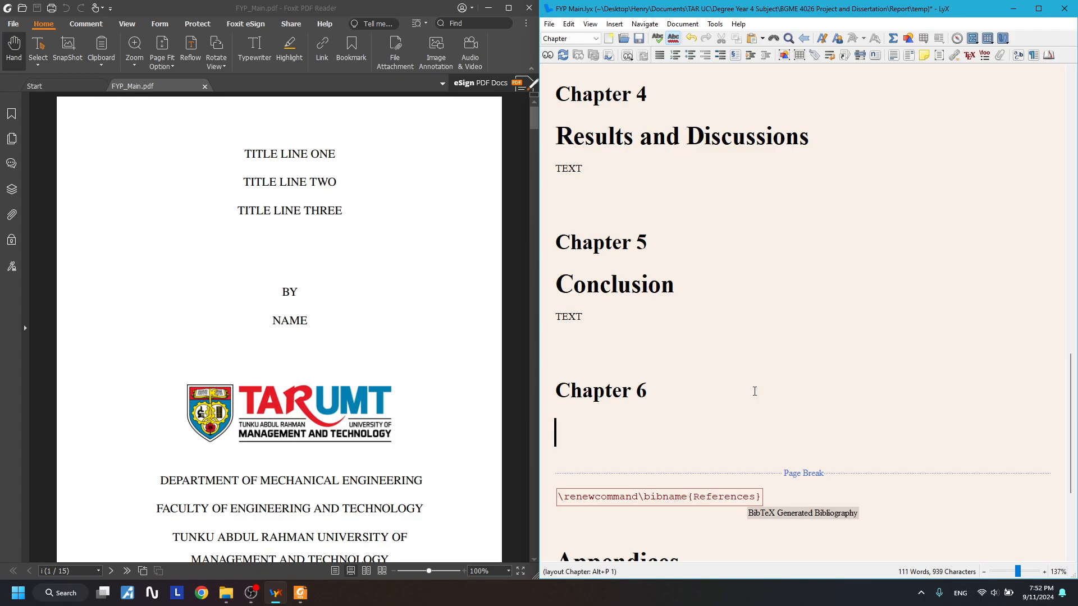
text(TEST)
key(BackSpace)
key(BackSpace)
key(BackSpace)
text(est)
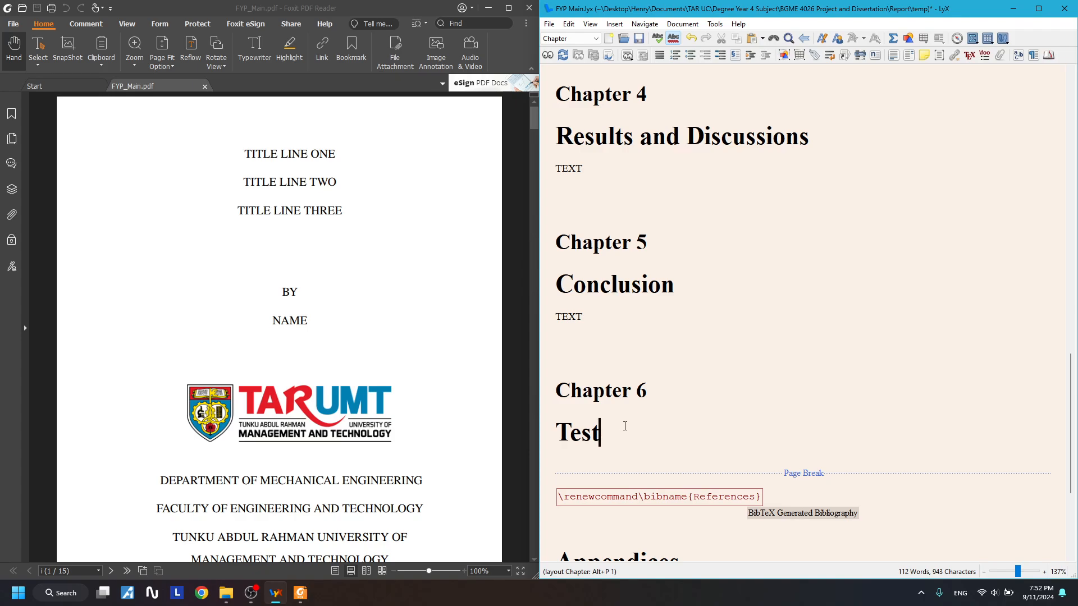
scroll(621, 424, down, 5)
click(563, 184)
text(Numbered Ch)
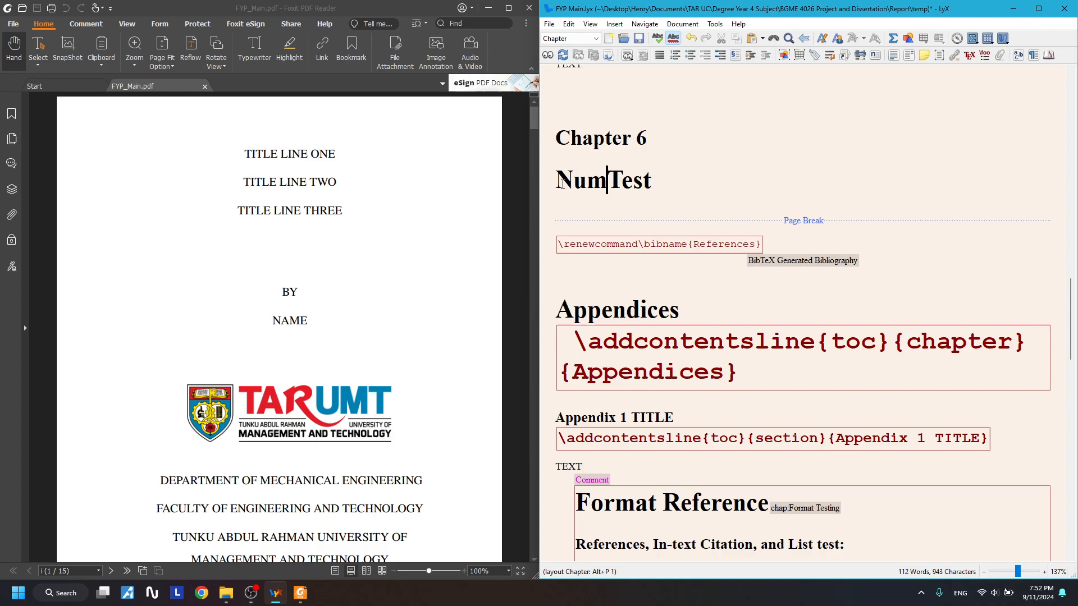
text(apter)
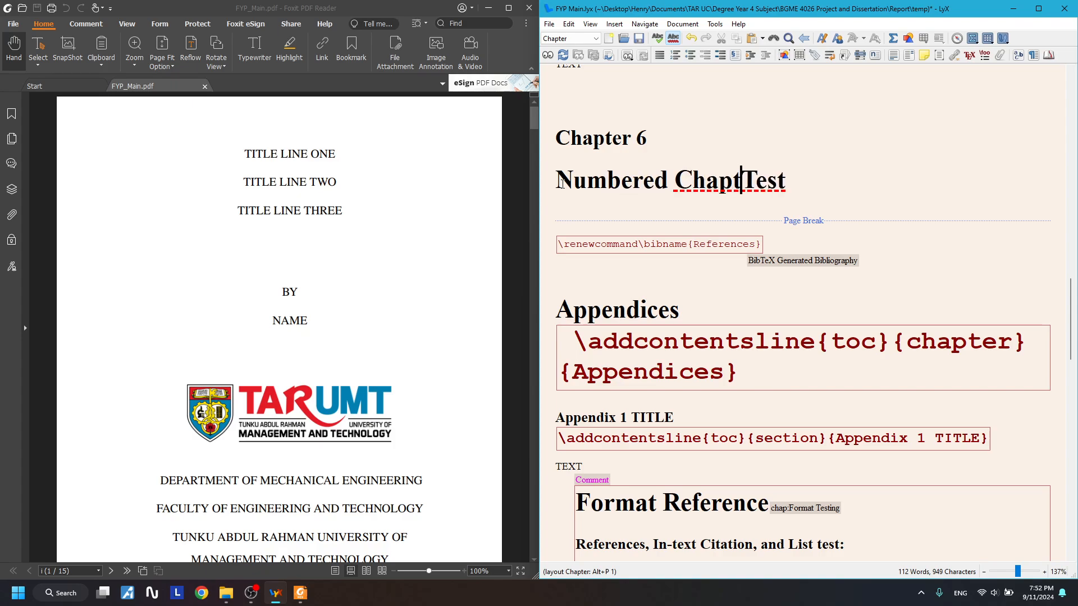
scroll(563, 143, up, 1)
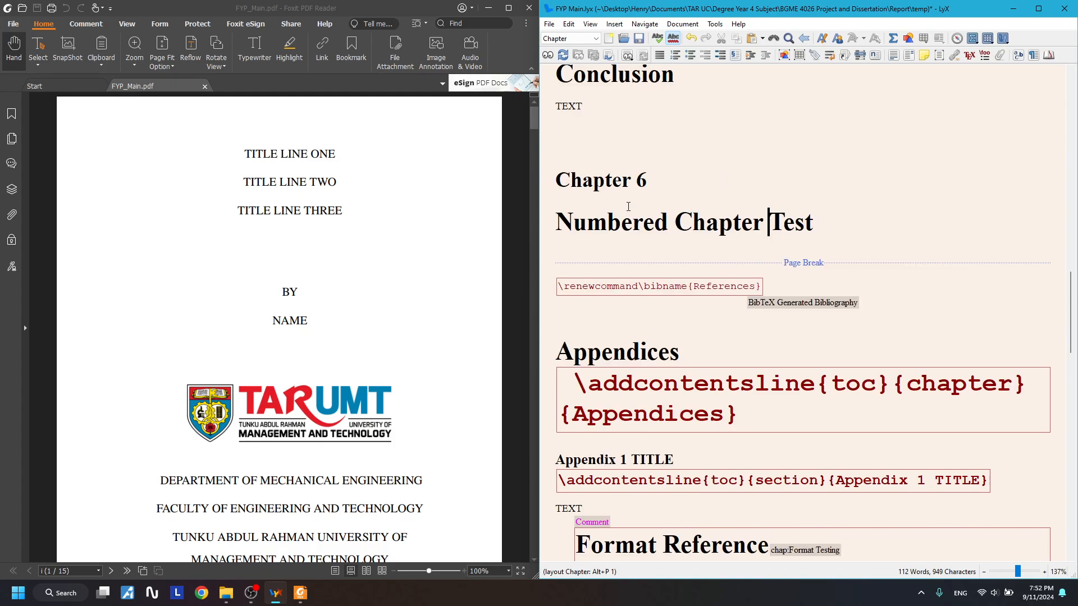
drag(623, 205, 659, 181)
scroll(660, 183, up, 2)
- Start an empty paragraph below the Numbered Chapter Test title
double_click(640, 265)
click(587, 306)
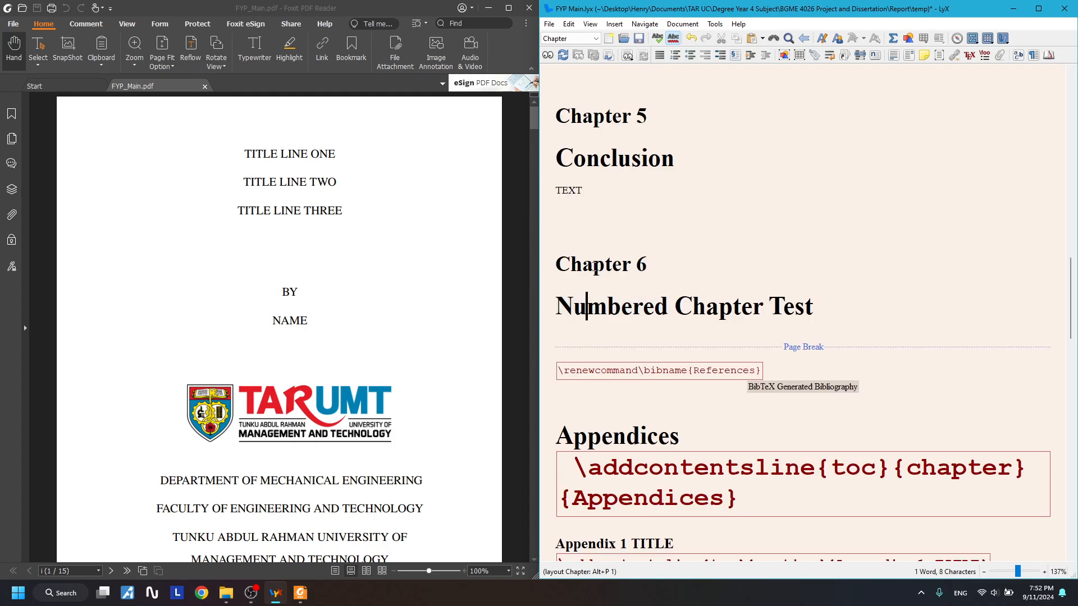
click(858, 309)
key(Return)
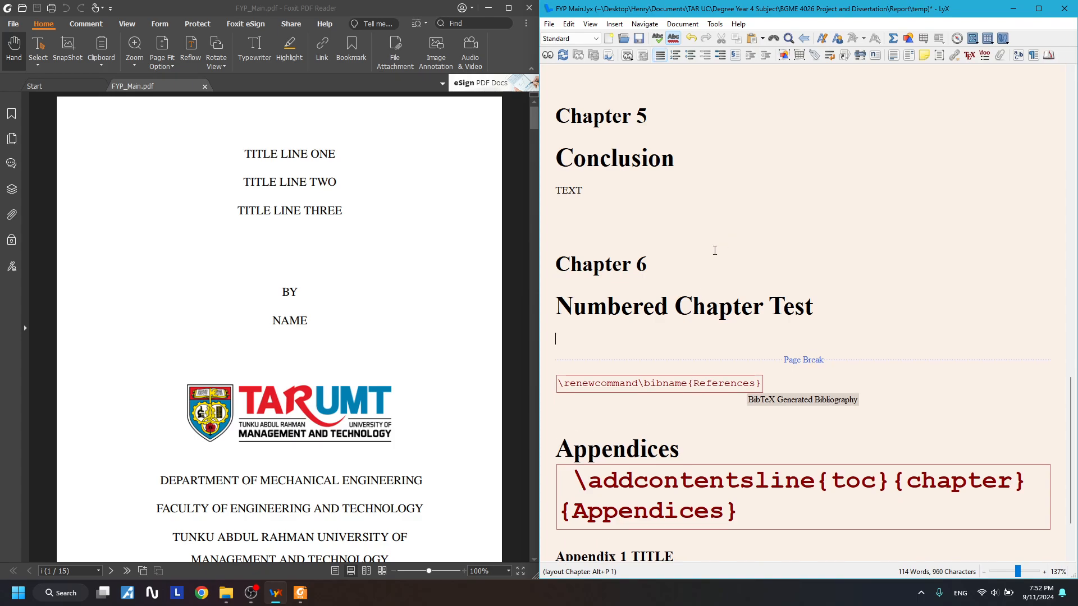
click(595, 39)
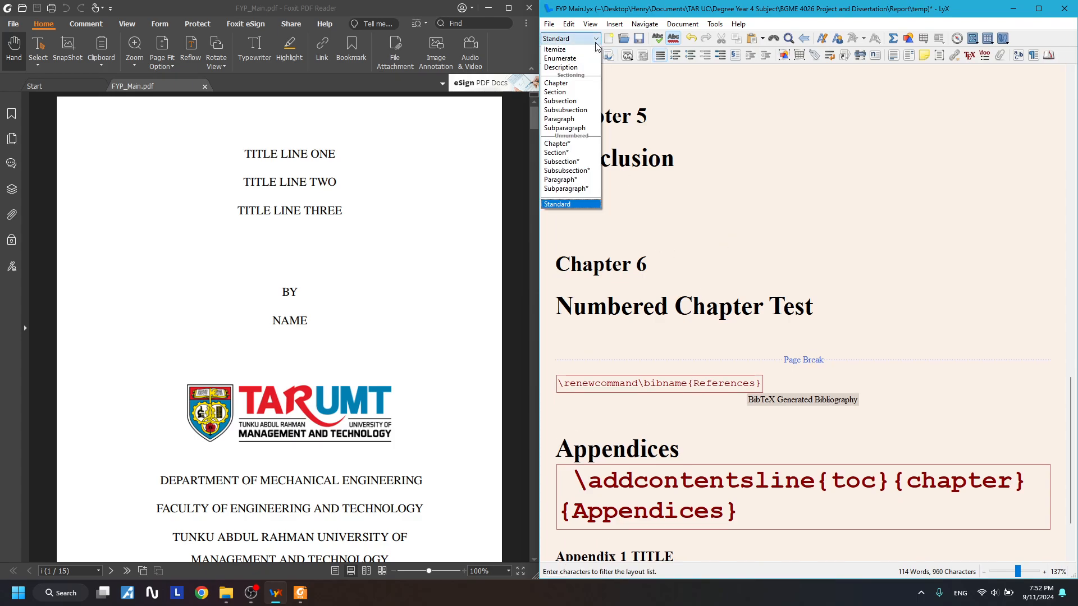
- Make the paragraph a Section titled 'Numbered Section Test' and close the PDF preview
click(561, 93)
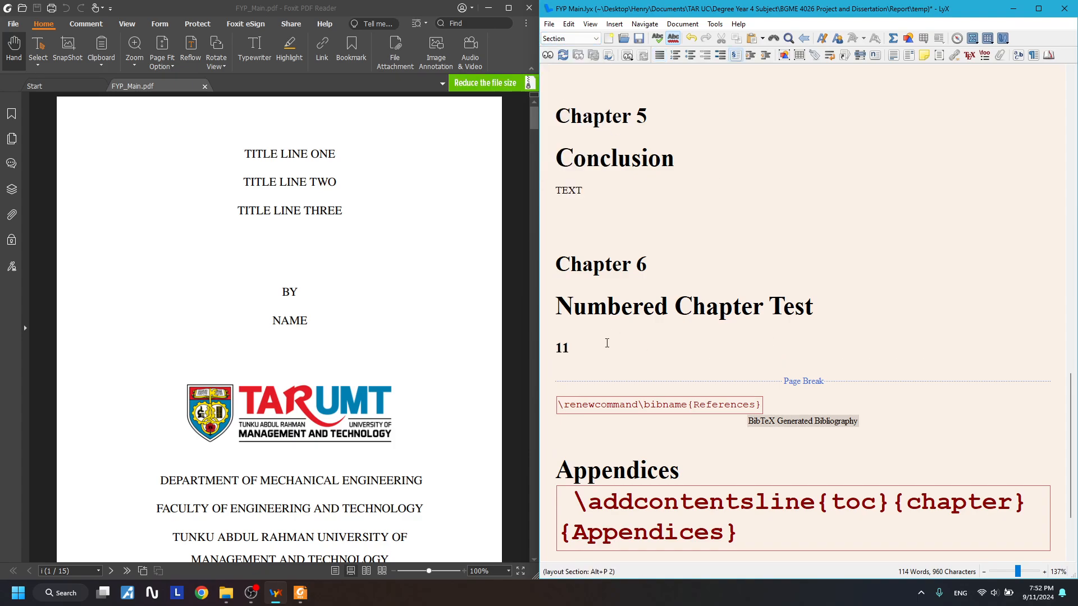
text(Numbered Section Test)
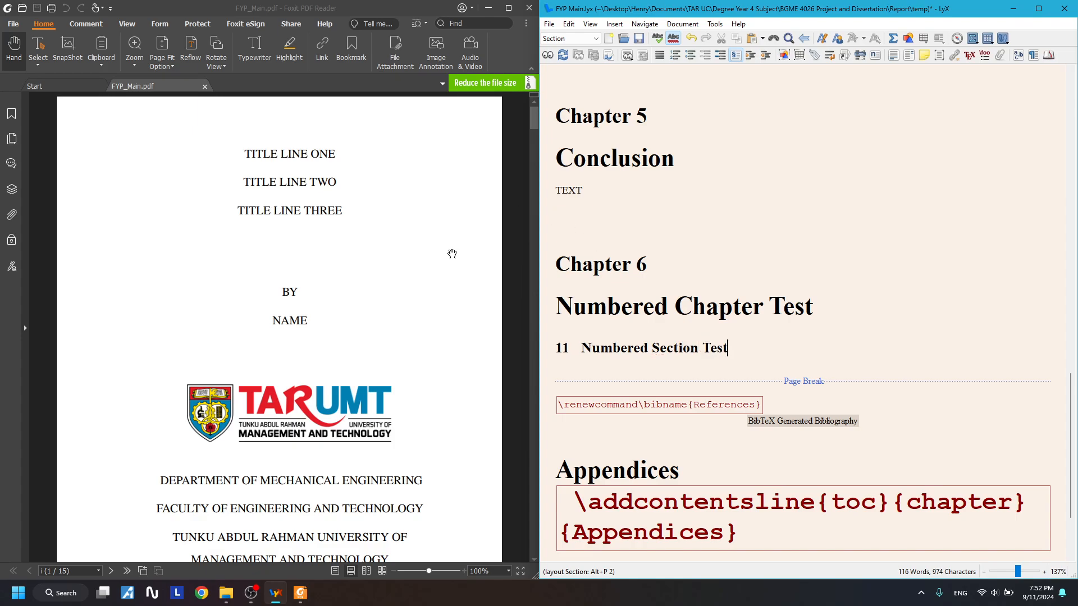
click(531, 7)
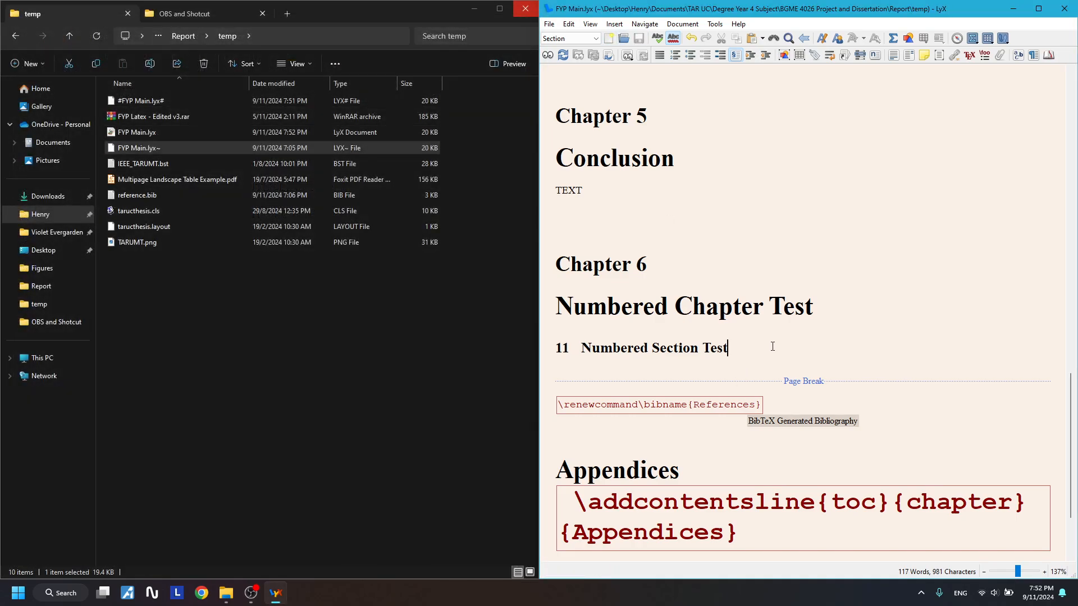
- Type TEXT under the section heading and insert an empty paragraph above it
key(Return)
text(TEXT)
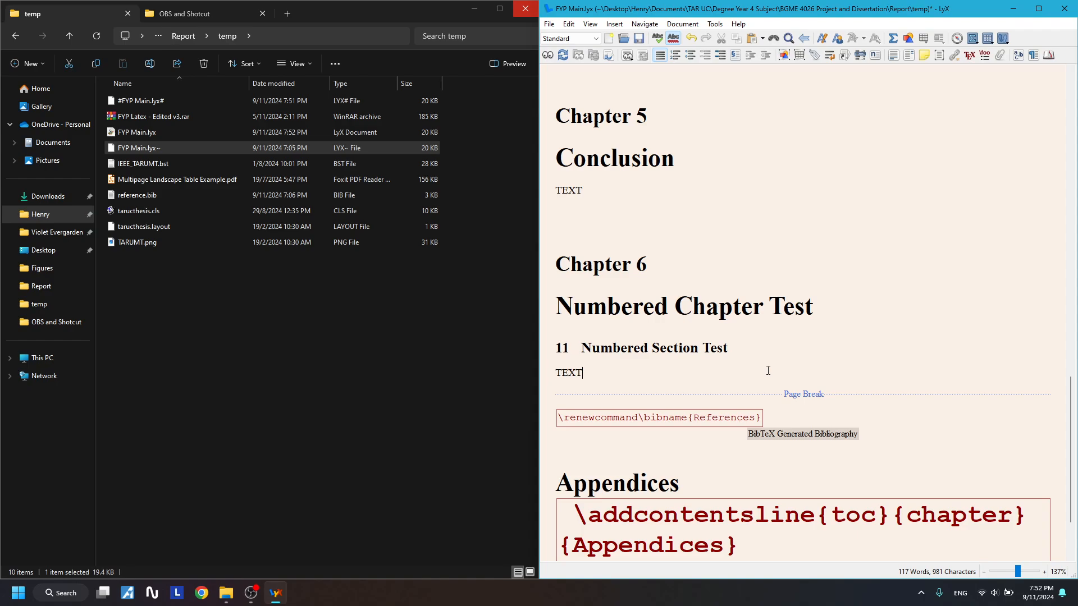
key(Return)
click(772, 344)
key(Return)
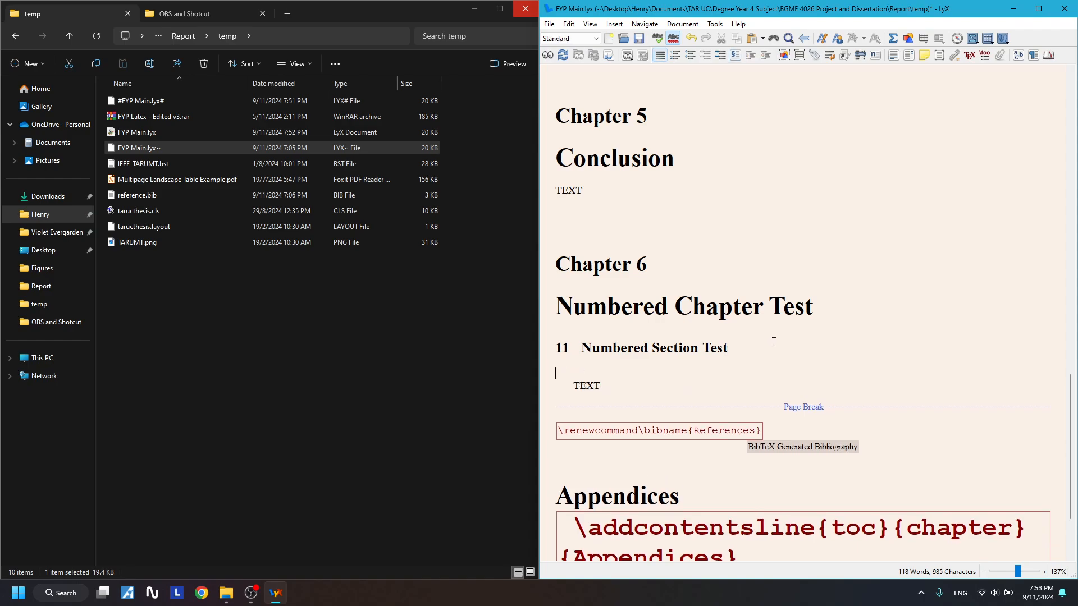
- Make the empty paragraph a Subsection titled 'Numbered Subsection Test'
click(587, 38)
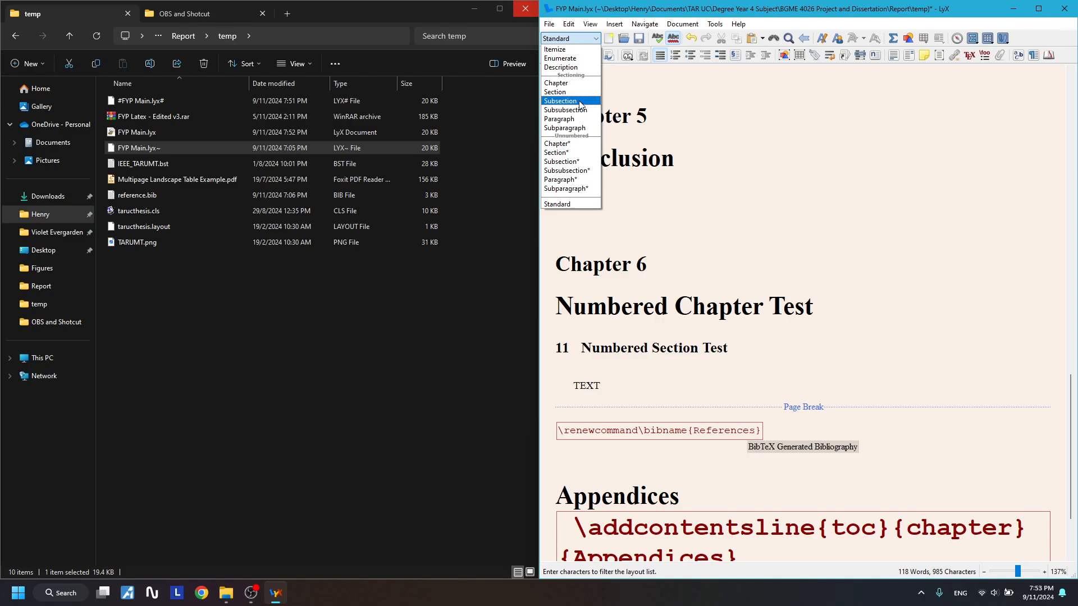
click(580, 101)
text(Subsection)
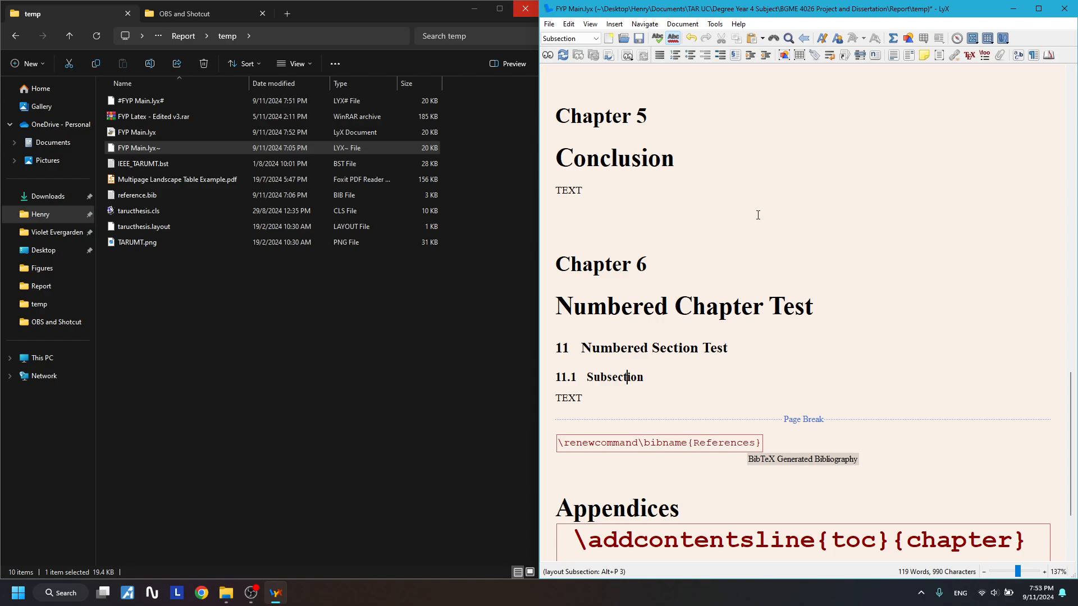
key(Left)
text(Numbered)
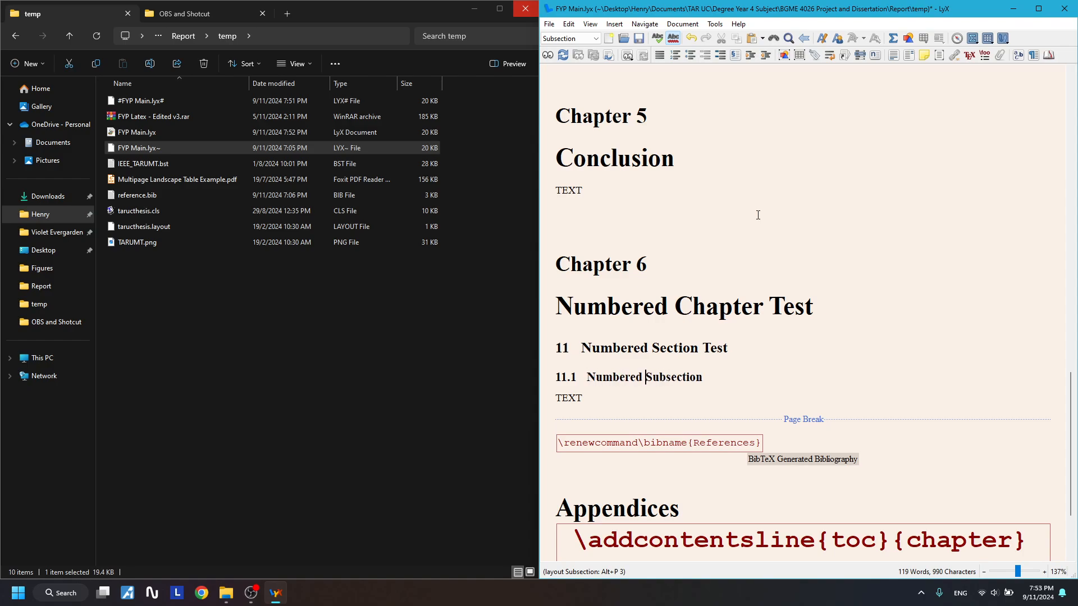
click(733, 375)
text(Test)
- Add an empty paragraph after the subsection's TEXT, before the page break
click(641, 402)
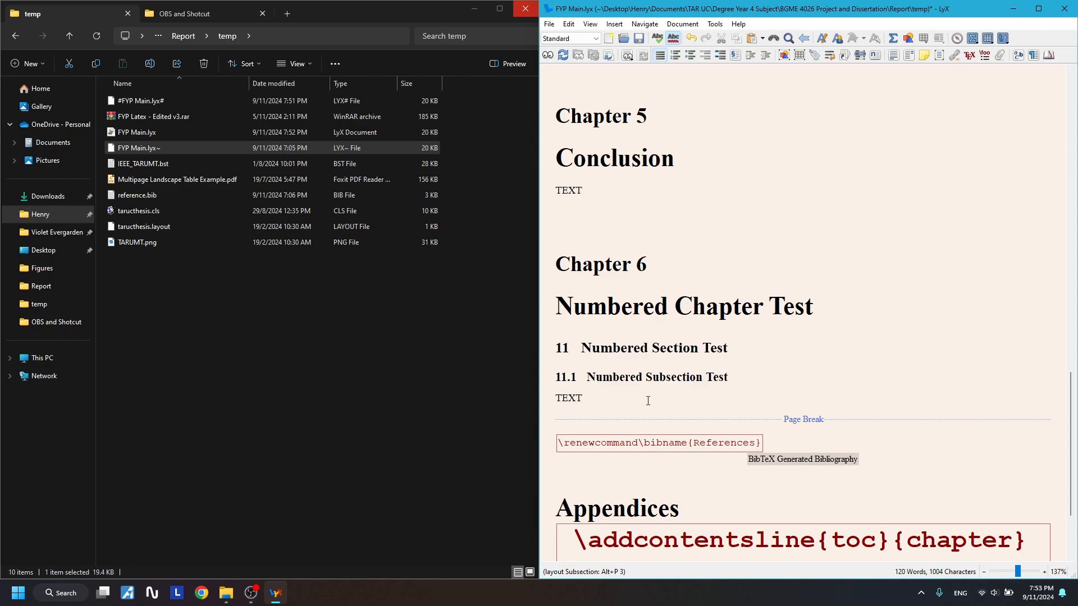
drag(588, 301, 611, 399)
click(610, 412)
drag(588, 304, 605, 378)
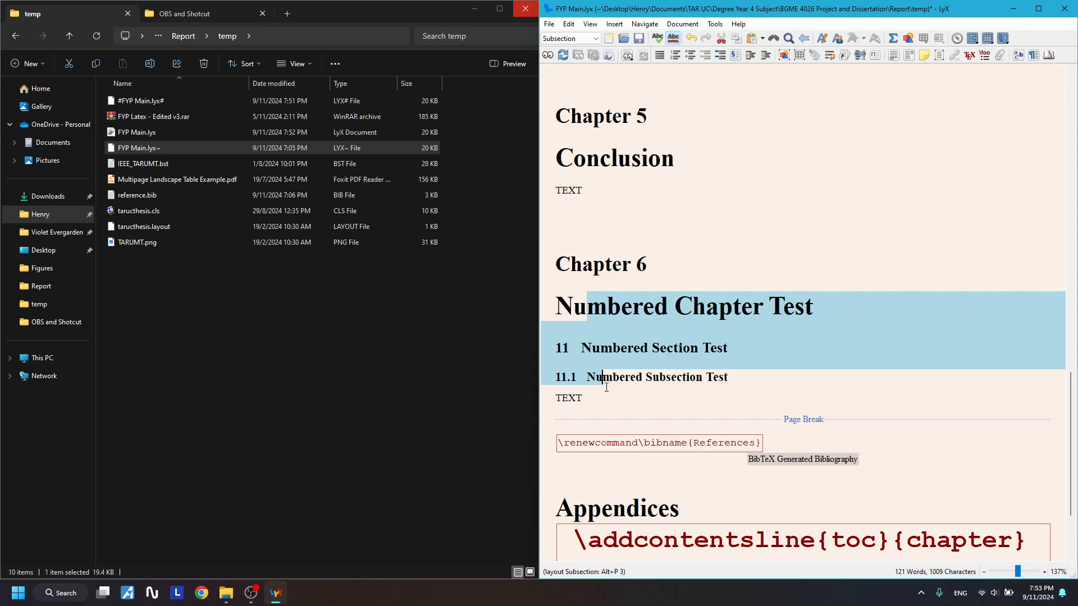
click(612, 386)
double_click(613, 391)
key(Right)
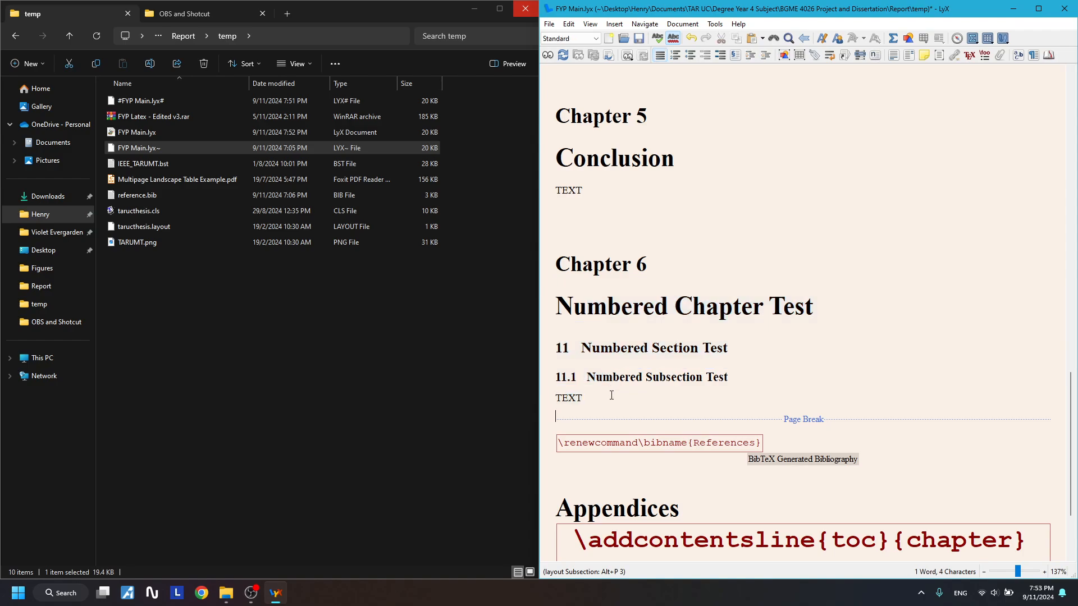
key(Return)
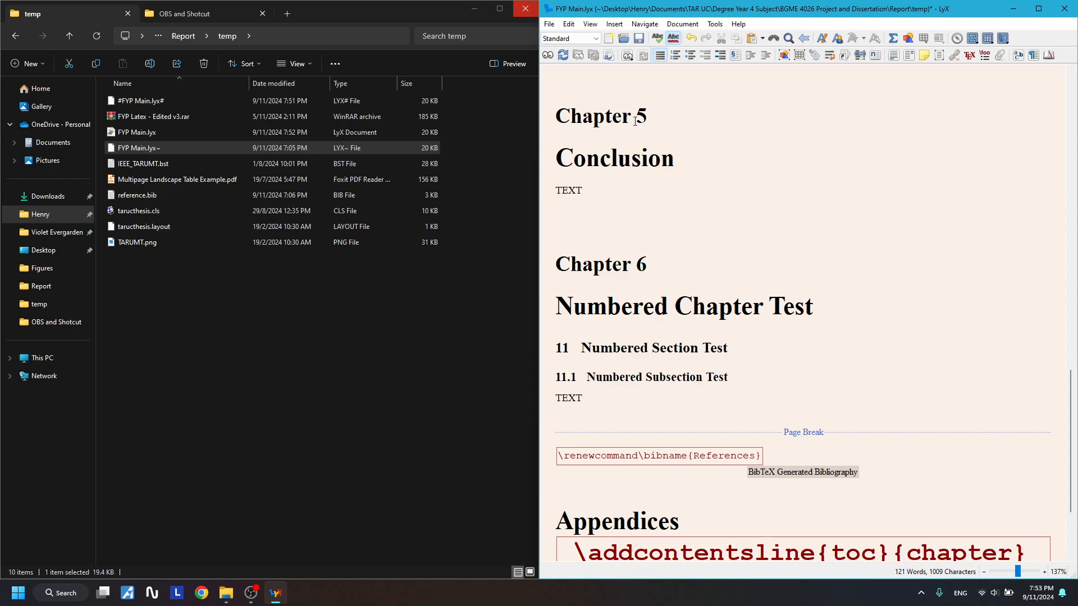
click(570, 38)
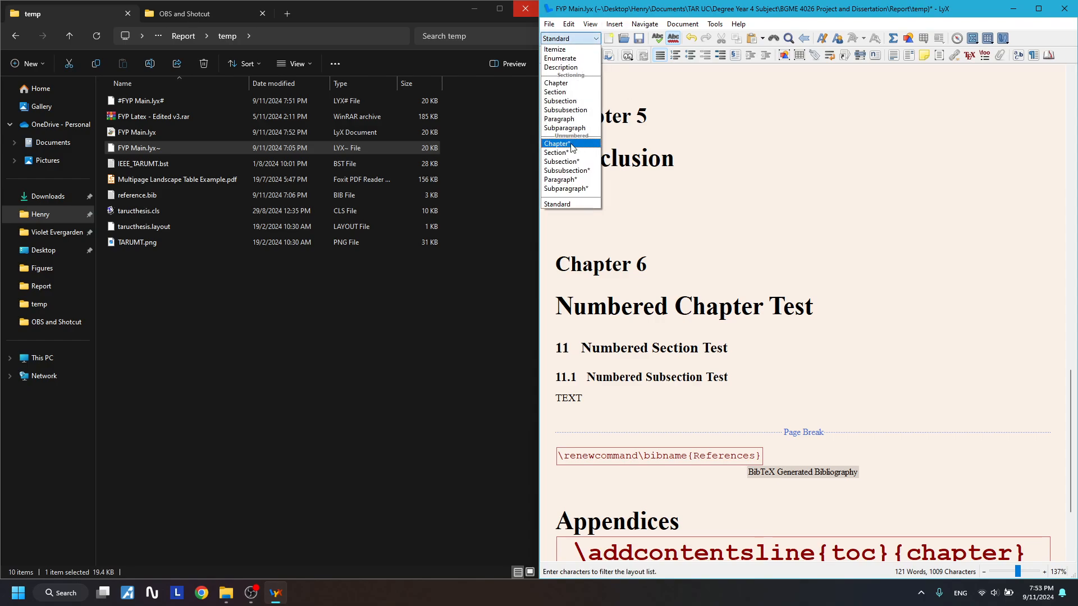
- Set the empty paragraph to Chapter* and type the heading 'Unnumbered Chapter Test'
click(559, 144)
scroll(633, 335, down, 1)
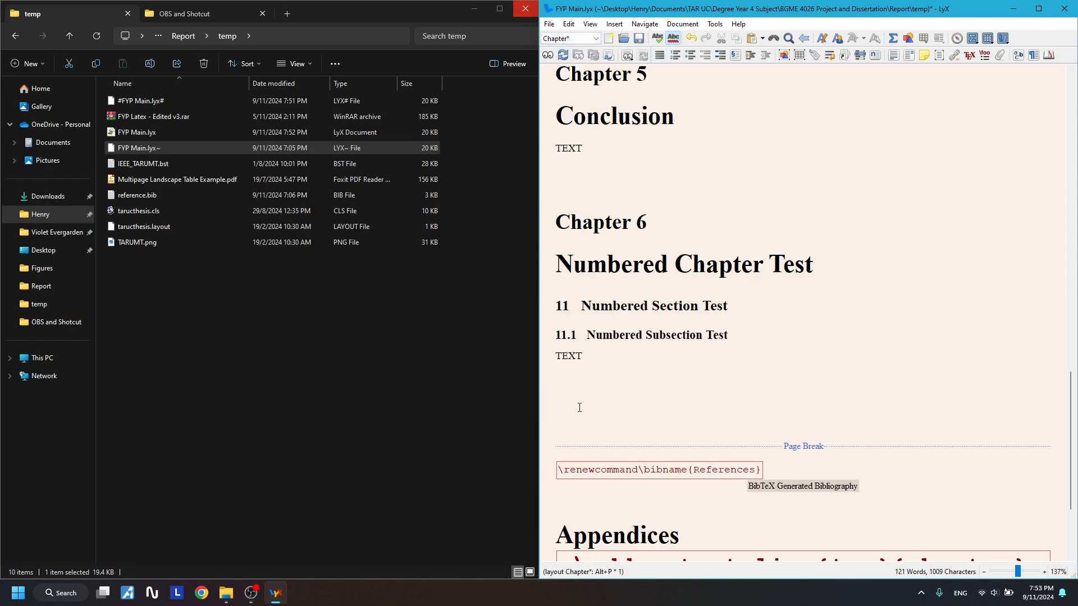
click(592, 40)
click(560, 145)
text(Unnumbered )
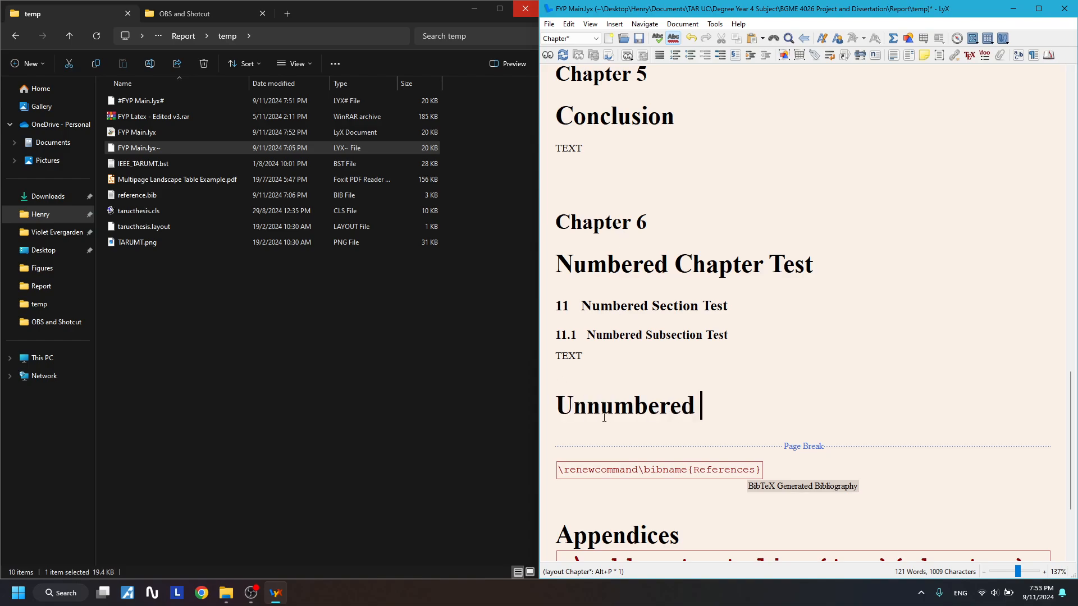
text(Chapter Test)
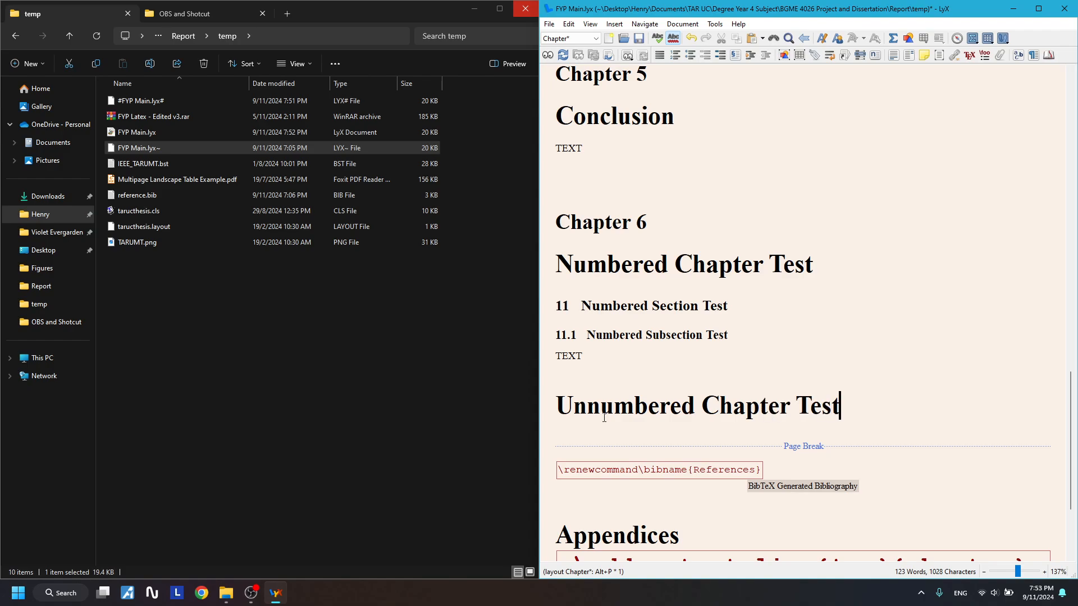
scroll(611, 414, down, 1)
drag(842, 366, 732, 365)
scroll(744, 293, down, 3)
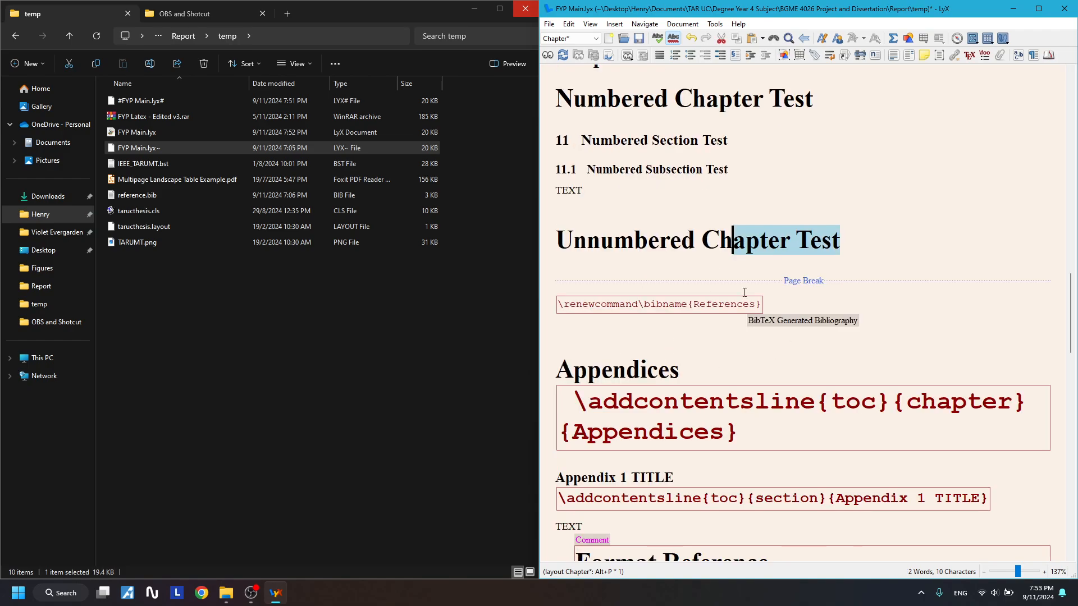
- Inspect the Appendices and Appendix 1 TITLE headings to check their styles
drag(566, 370, 679, 370)
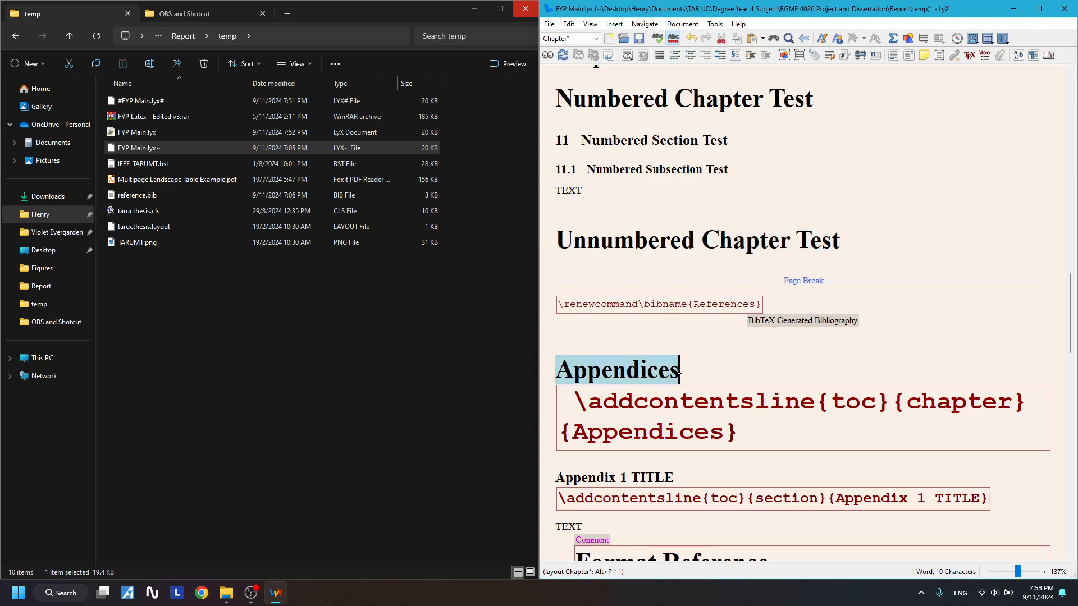
scroll(732, 436, down, 3)
click(562, 344)
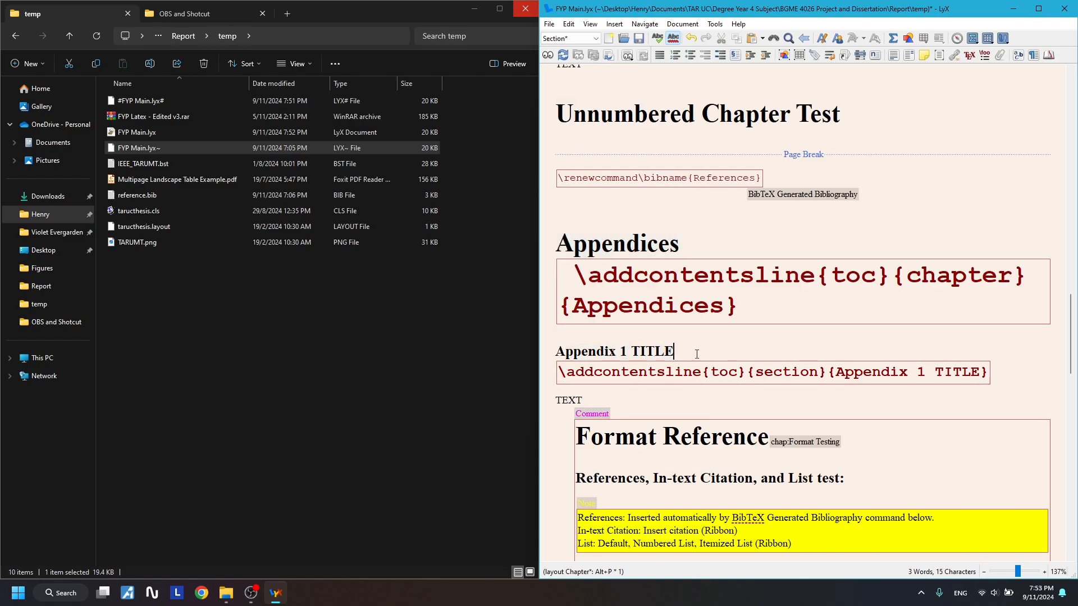
drag(581, 351, 695, 352)
double_click(623, 352)
scroll(733, 361, up, 10)
scroll(731, 364, up, 20)
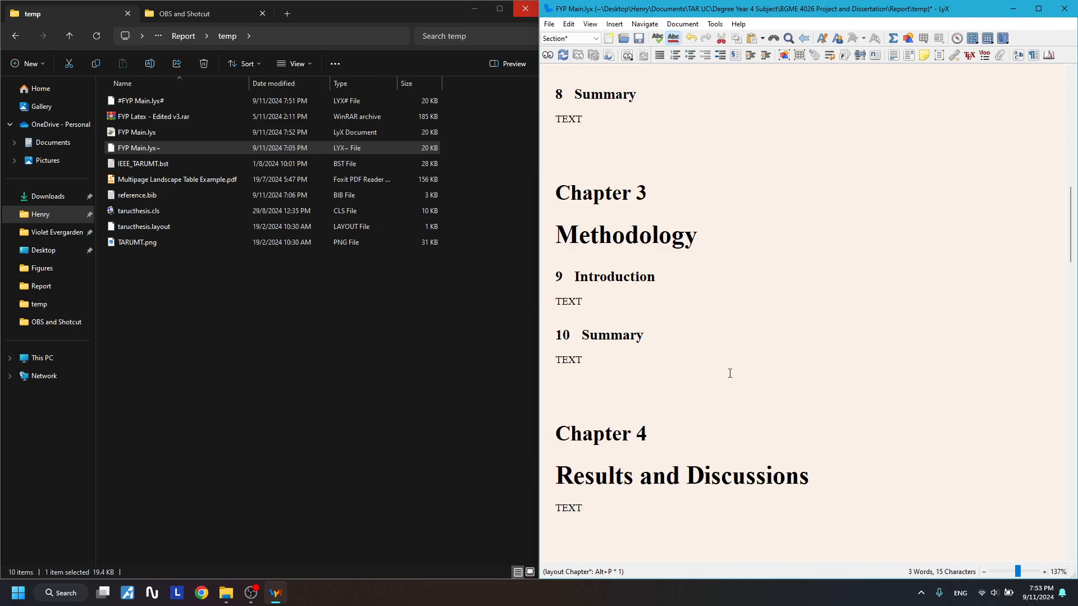
- Compare the Acknowledgements heading, then add an empty paragraph below Unnumbered Chapter Test
drag(668, 311, 558, 307)
drag(783, 130, 569, 134)
scroll(696, 247, up, 4)
scroll(704, 273, down, 5)
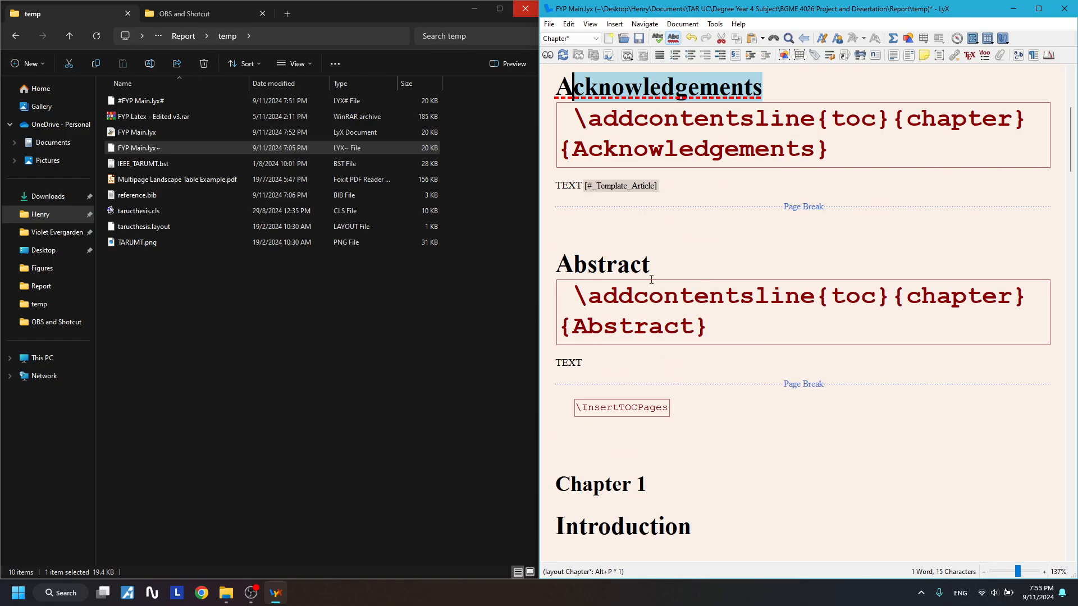
scroll(651, 279, down, 20)
scroll(707, 336, down, 5)
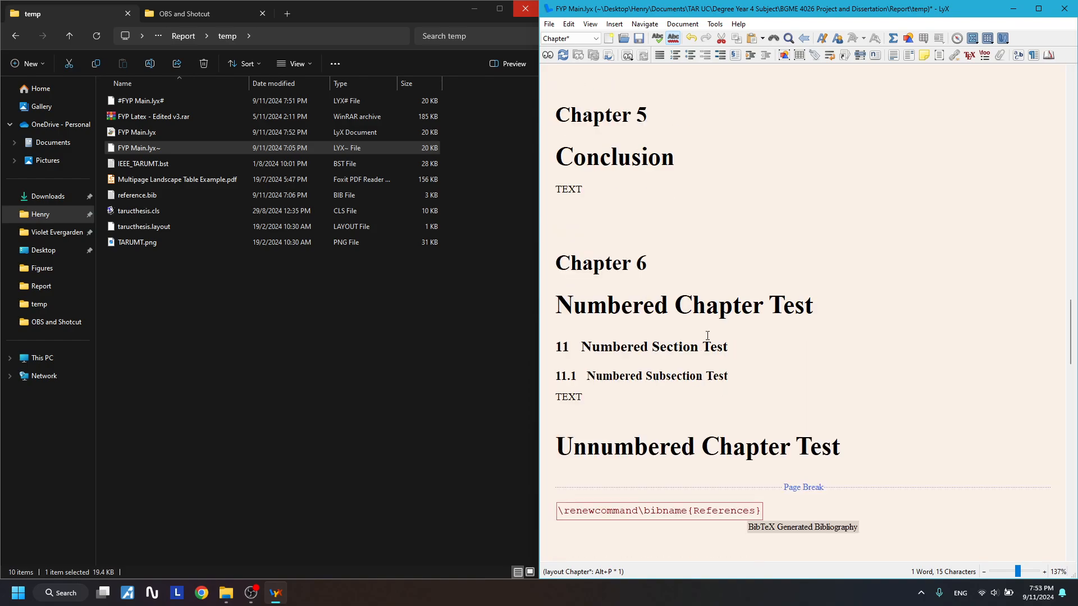
click(842, 362)
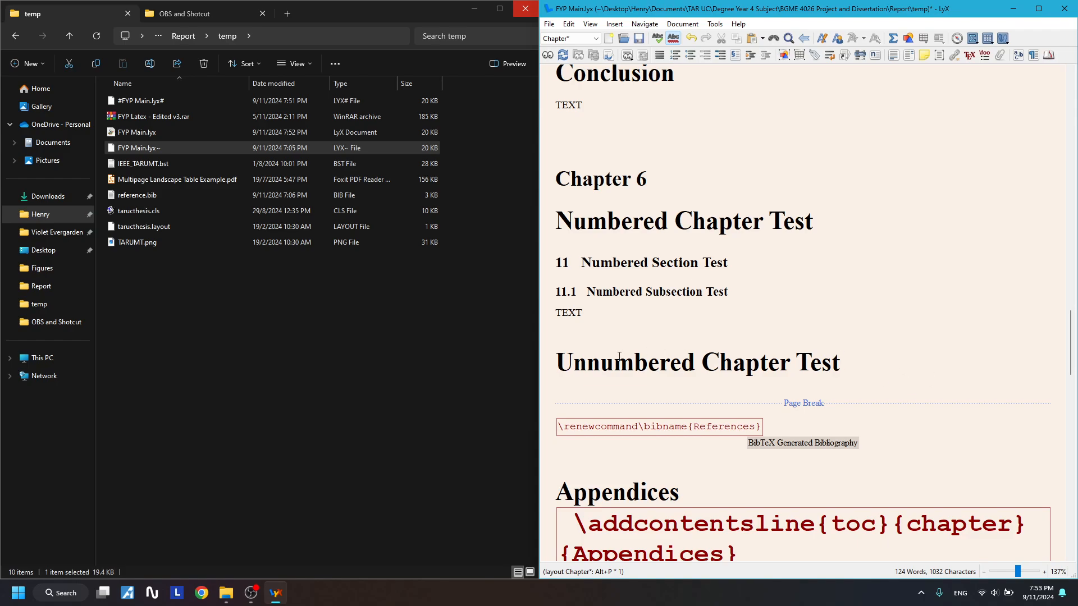
key(Return)
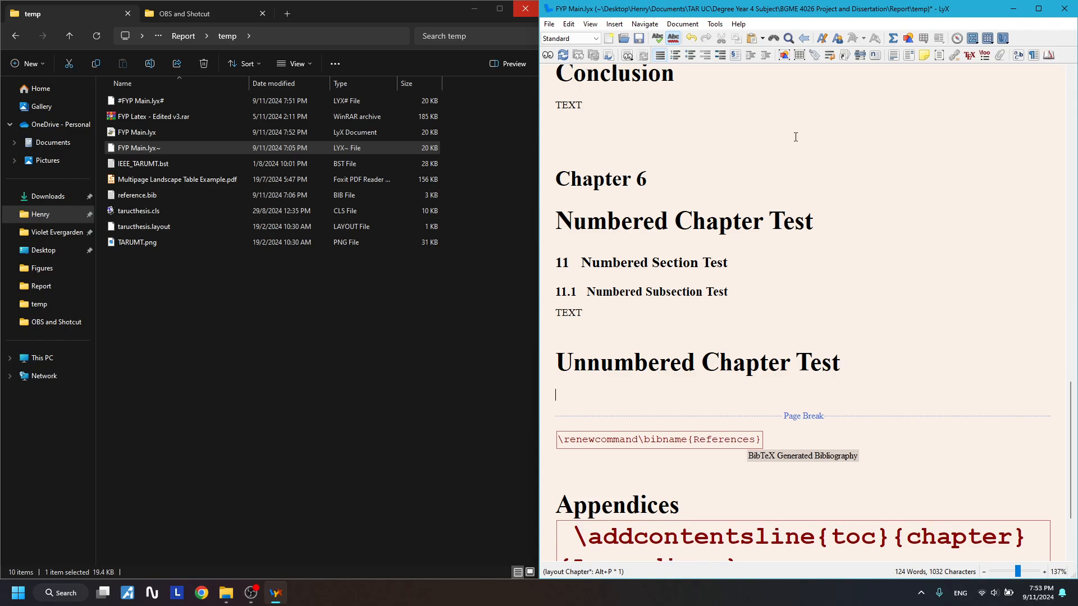
- Add a Section* heading reading 'Unnumbered Section Test'
click(553, 41)
click(571, 154)
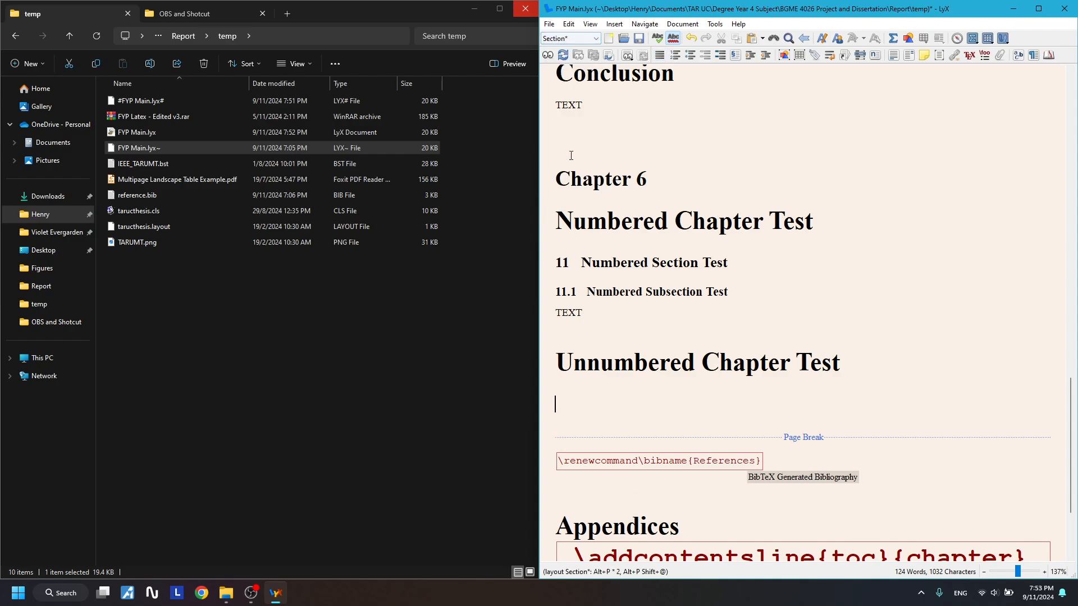
text(Unnumber)
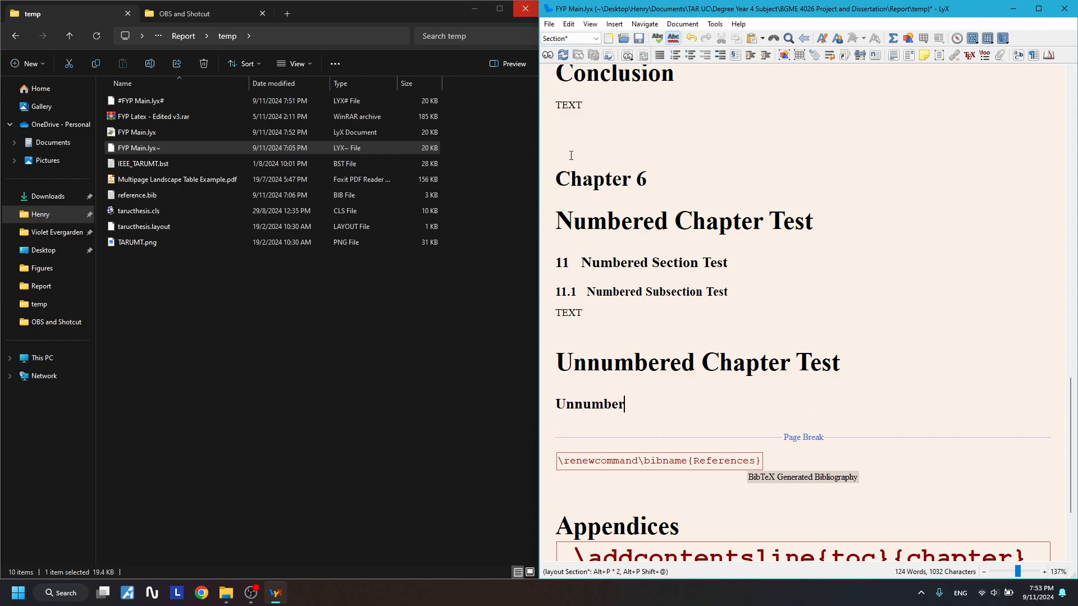
text(ed Section test)
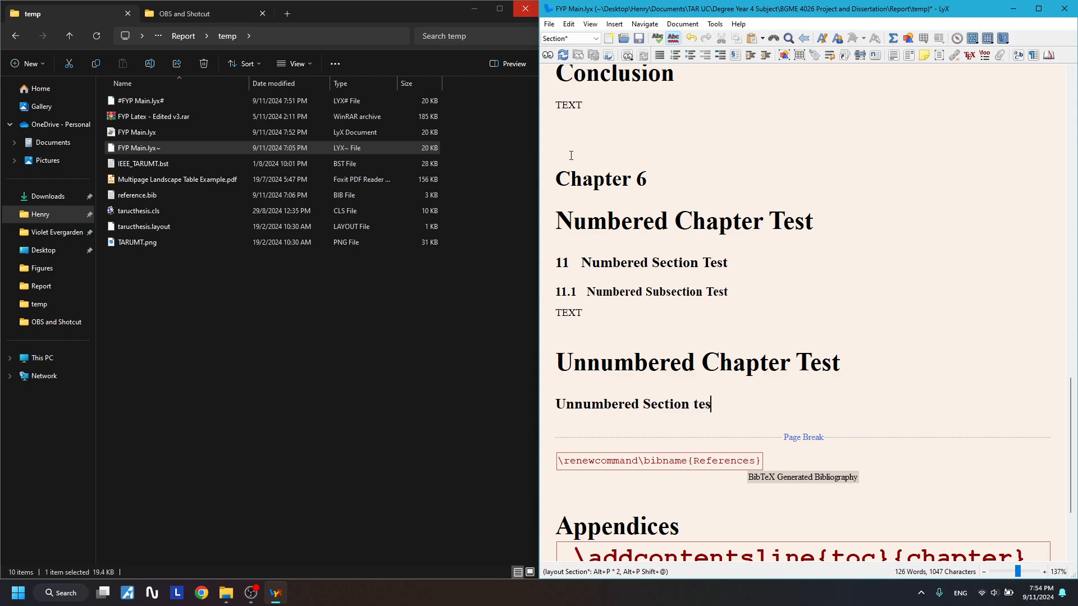
key(BackSpace)
key(BackSpace)
key(BackSpace)
key(BackSpace)
text(Test)
key(Return)
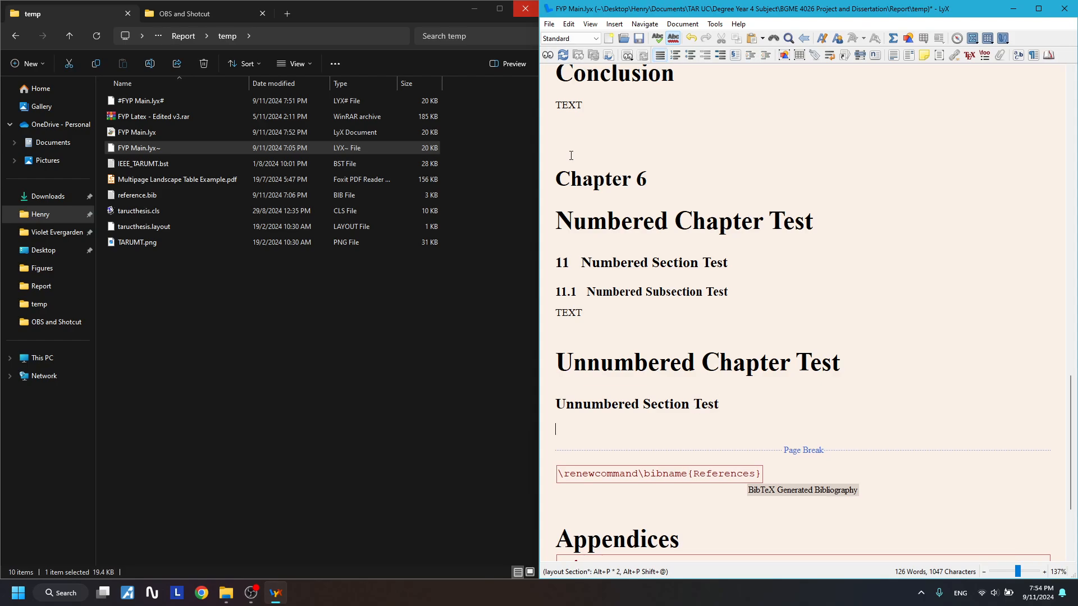
- Add a Subsection* heading and correct its spelling to 'Unnumbered Subsection Test'
click(575, 39)
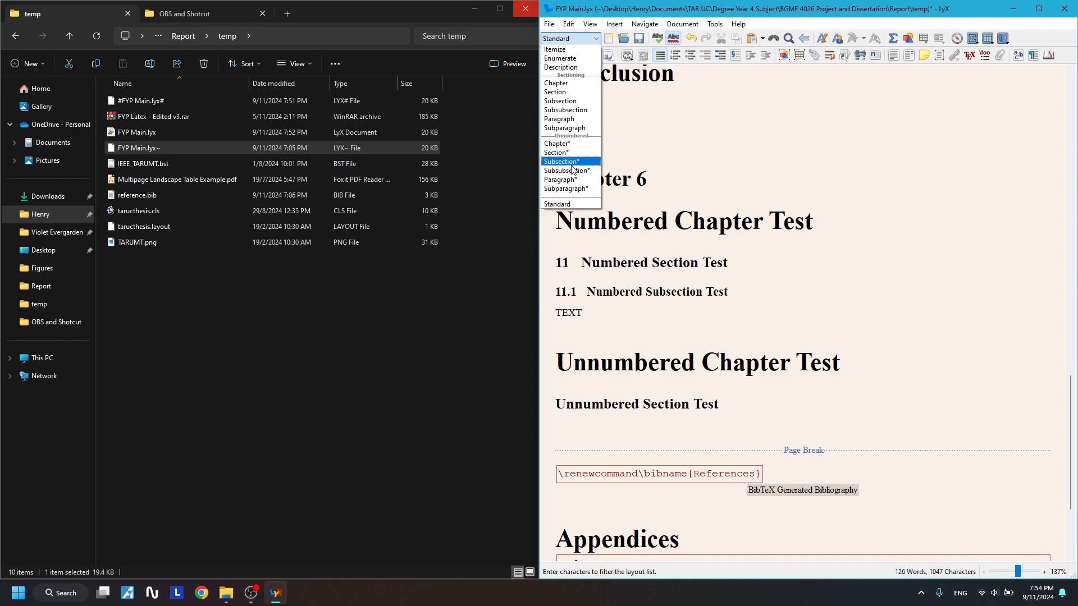
click(572, 164)
text(Unnumbered )
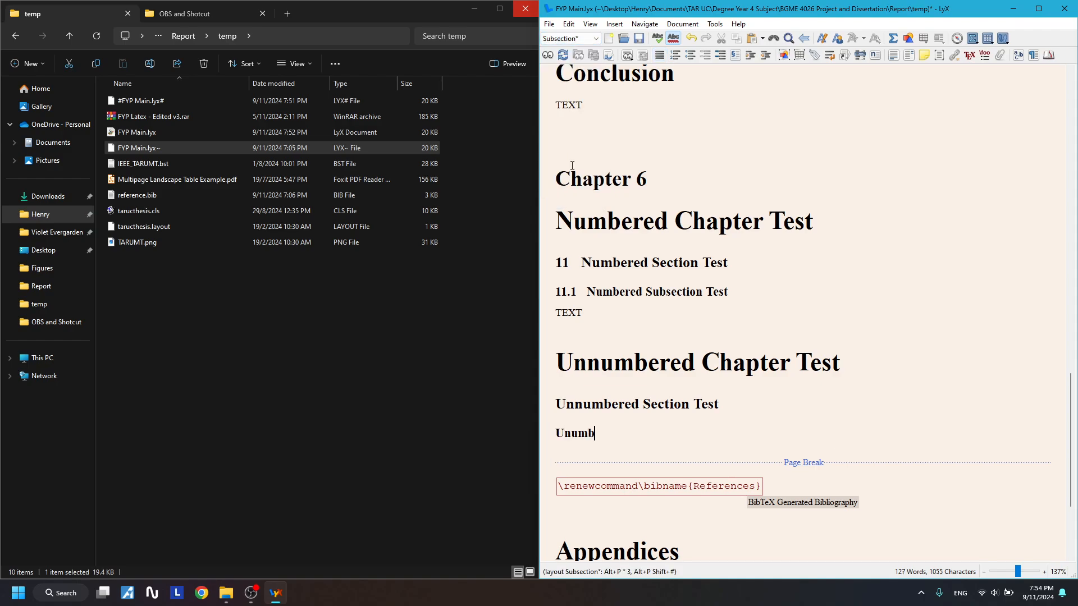
text(Sy)
key(BackSpace)
text(ucsection test)
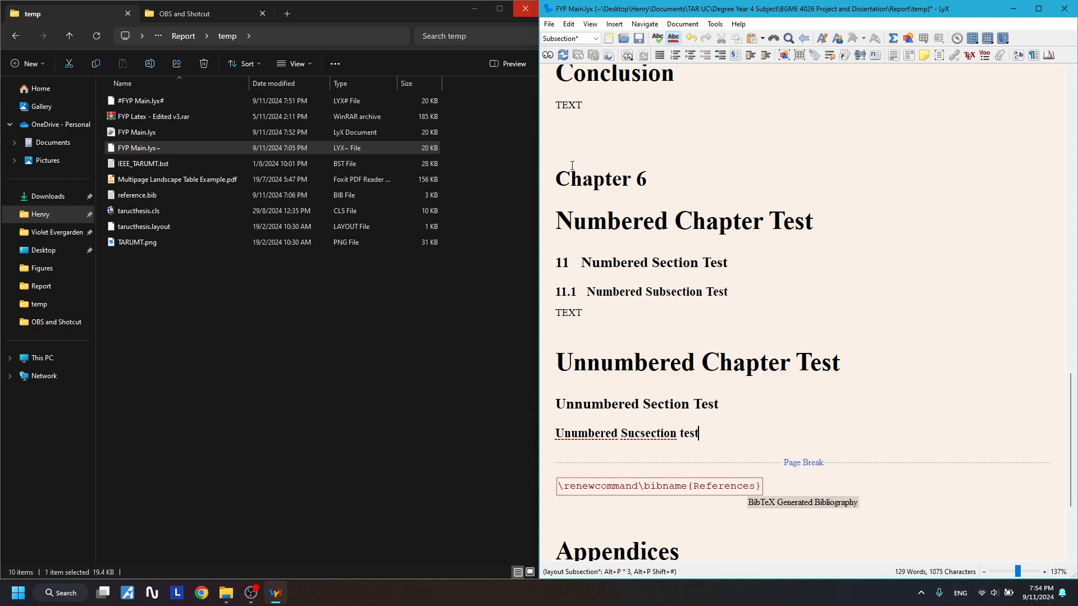
key(BackSpace)
key(BackSpace)
key(BackSpace)
text(Tes)
text(n)
click(694, 404)
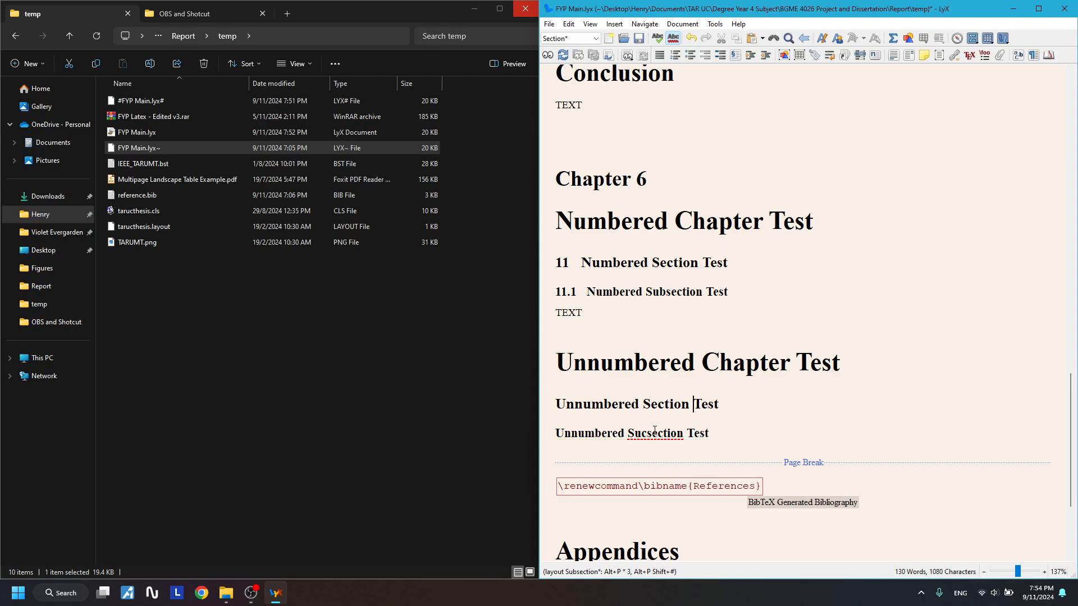
click(647, 433)
key(BackSpace)
text(b)
- Add a 'TEXT' body paragraph beneath the Unnumbered Subsection Test heading
click(757, 412)
click(748, 436)
key(Return)
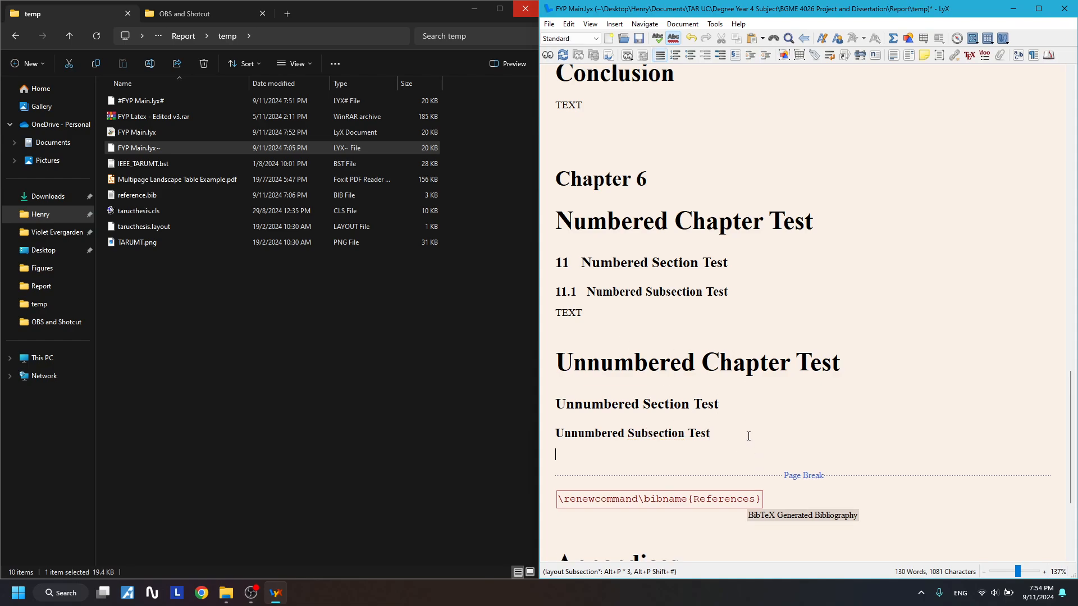
text(TEXT)
drag(547, 205, 679, 403)
click(681, 404)
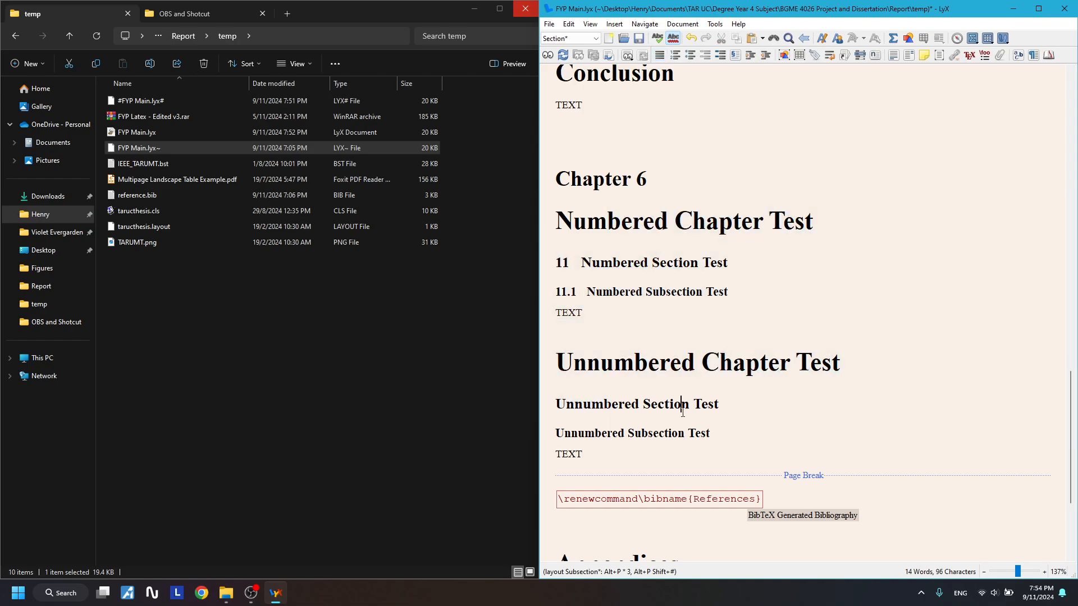
- Examine the Chapter 4 block and title, trying then undoing deletion of 'and'
drag(803, 316, 528, 192)
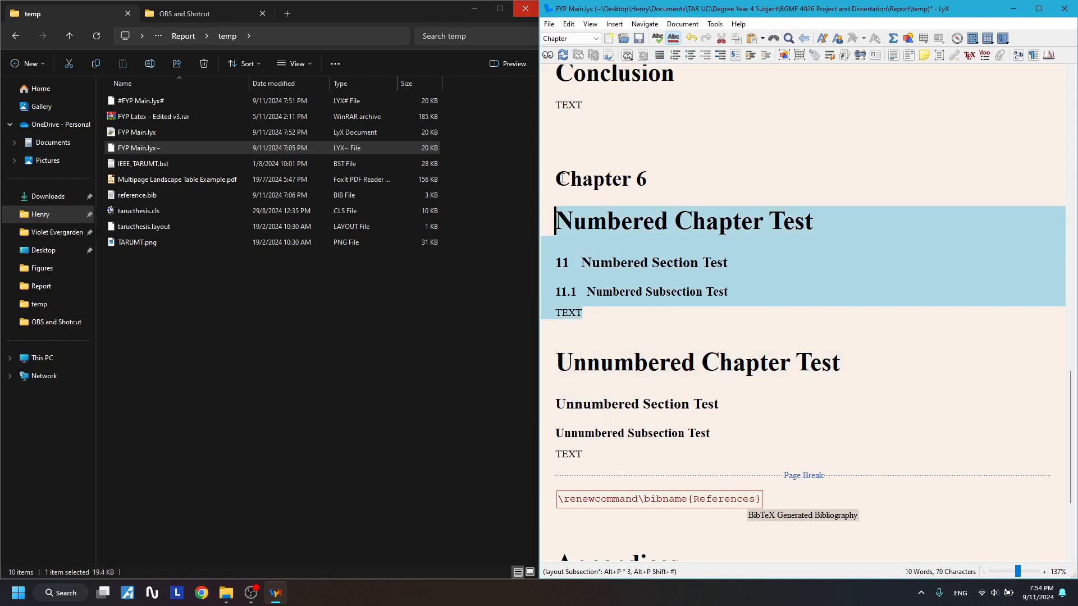
click(648, 267)
drag(618, 294, 572, 218)
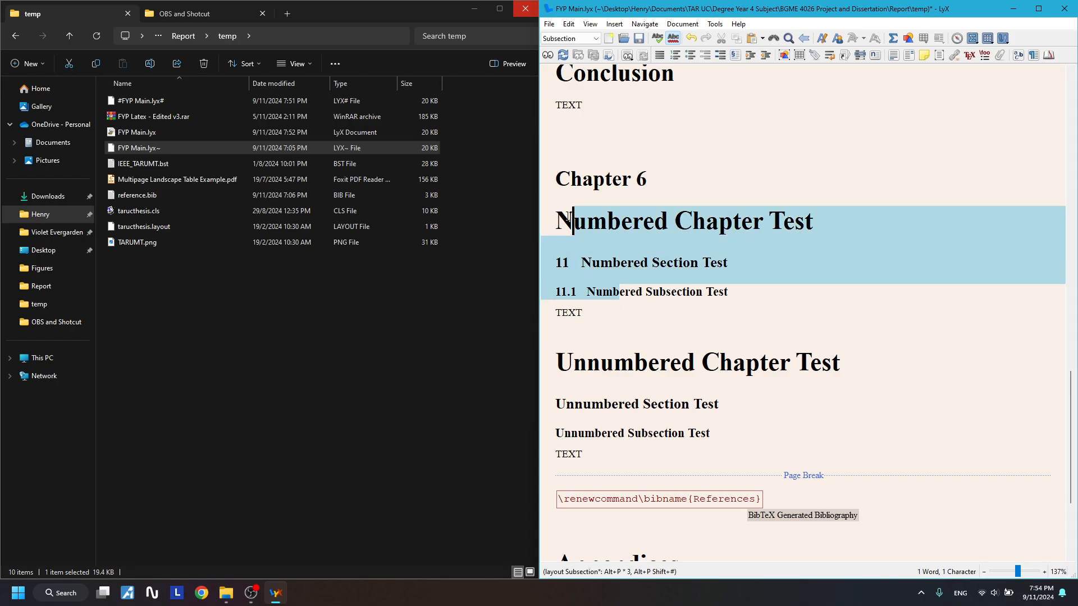
click(702, 263)
drag(721, 296, 555, 218)
scroll(640, 298, up, 6)
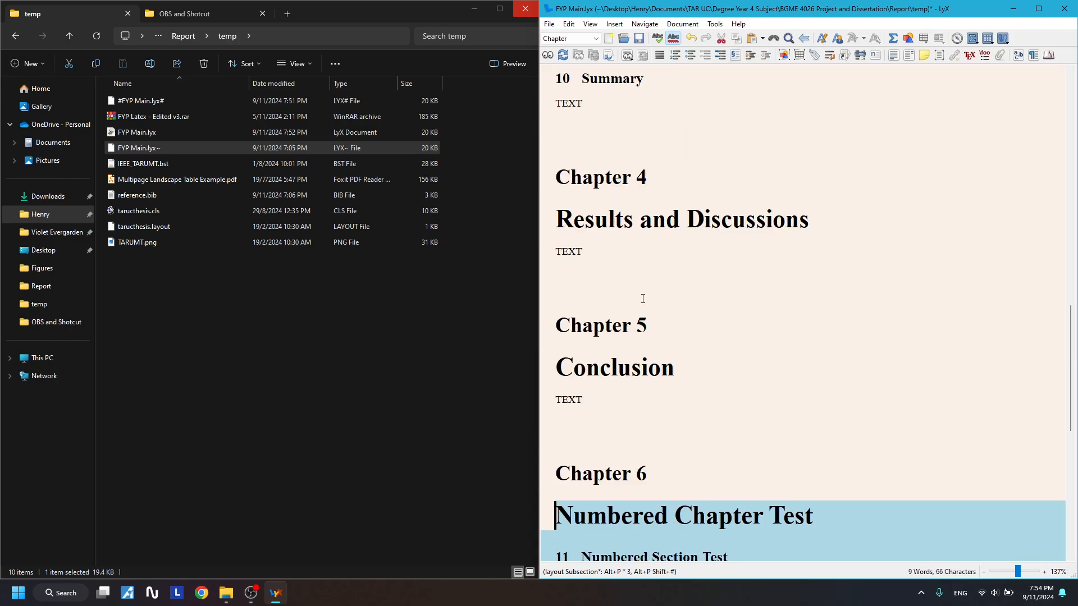
scroll(633, 208, down, 3)
scroll(673, 264, up, 1)
drag(640, 219, 688, 213)
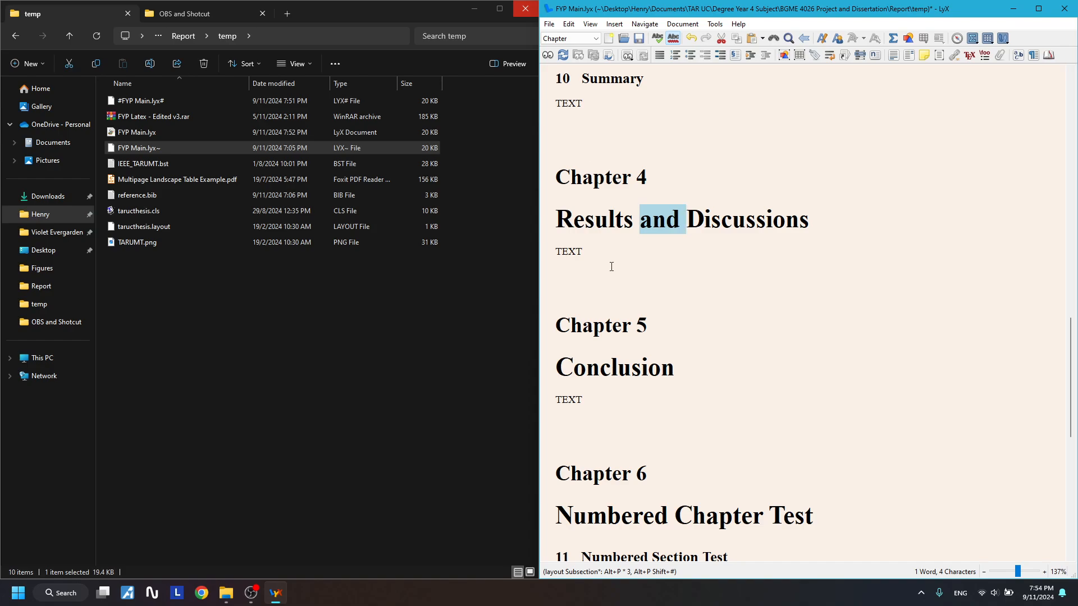
click(634, 226)
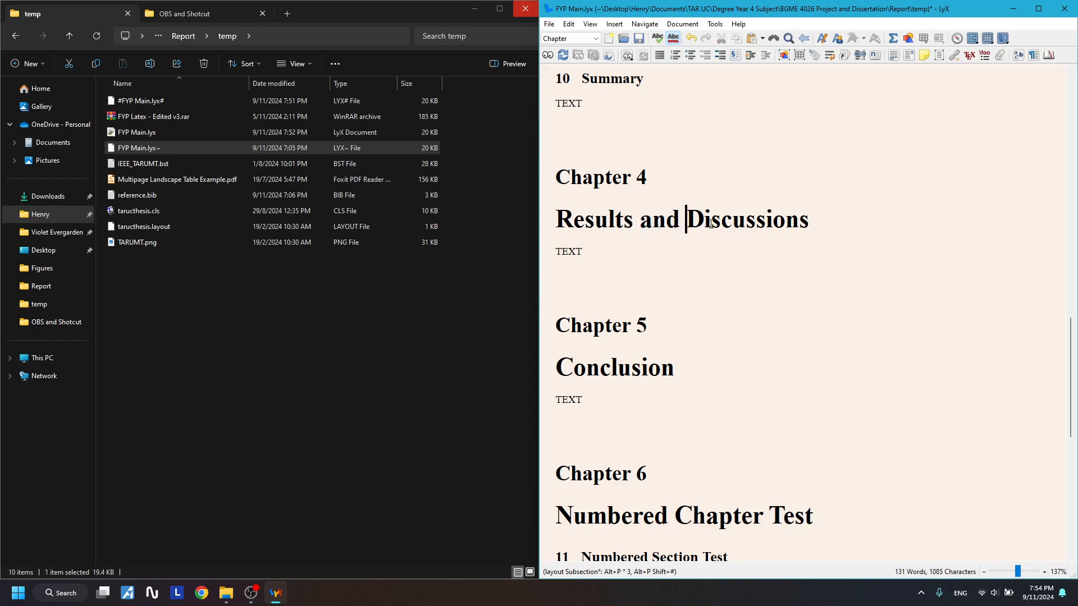
key(BackSpace)
key(BackSpace)
key(BackSpace)
key(BackSpace)
key(ctrl+z)
key(ctrl+z)
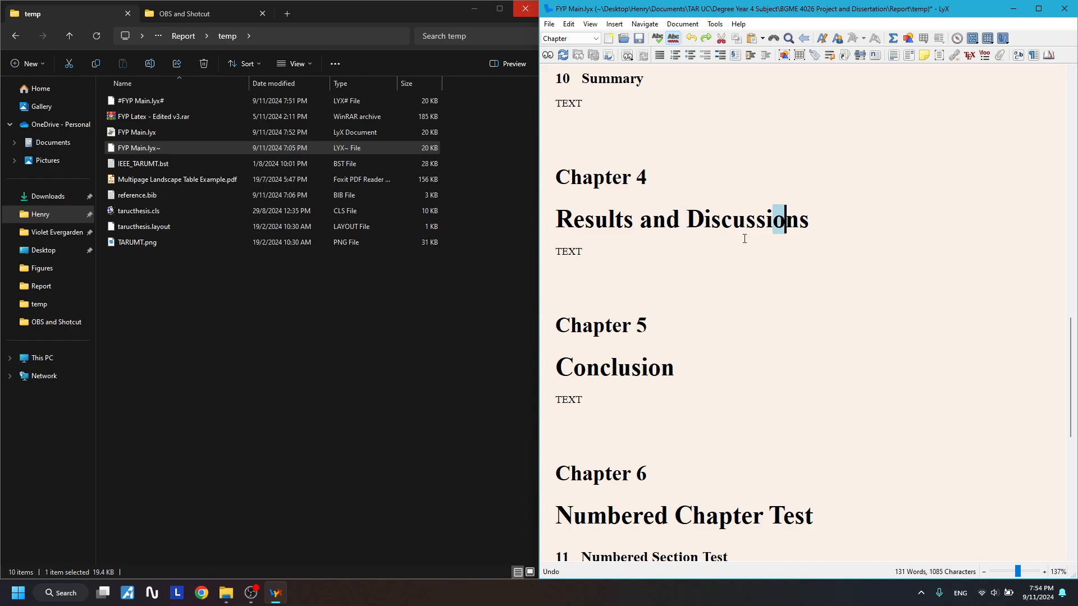
- Insert a new Chapter heading 'Discussions' after Chapter 4's TEXT
click(778, 286)
key(Return)
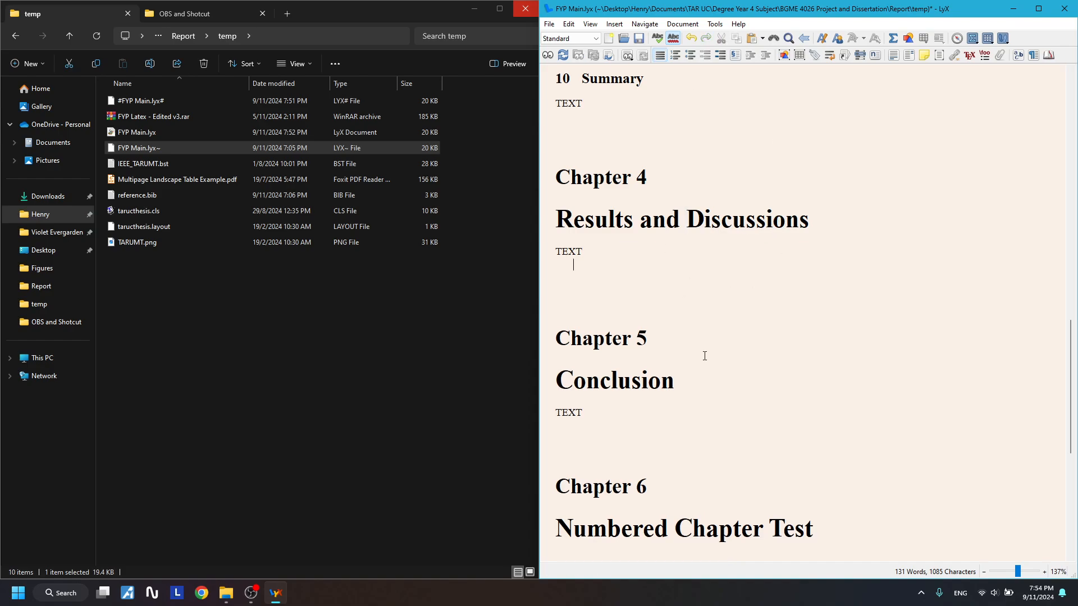
scroll(700, 379, down, 2)
scroll(698, 371, up, 1)
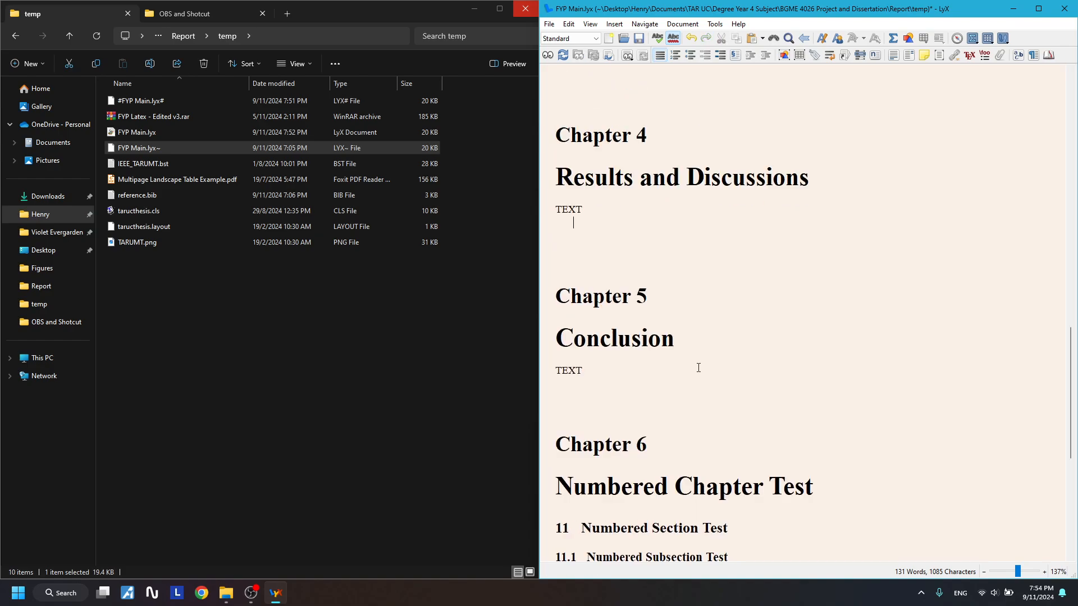
click(579, 38)
click(556, 83)
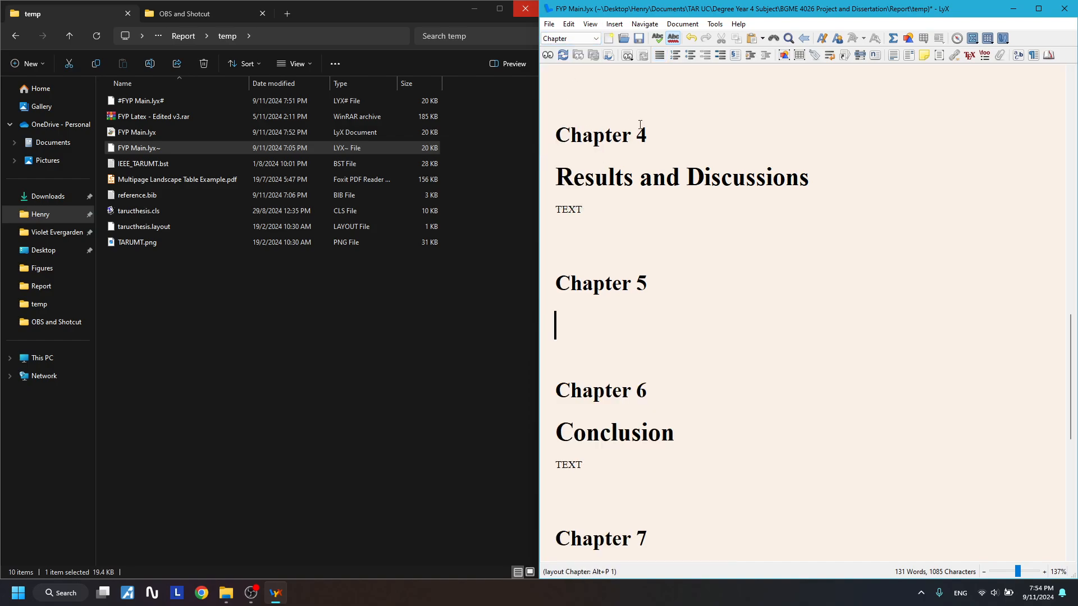
text(Discussions)
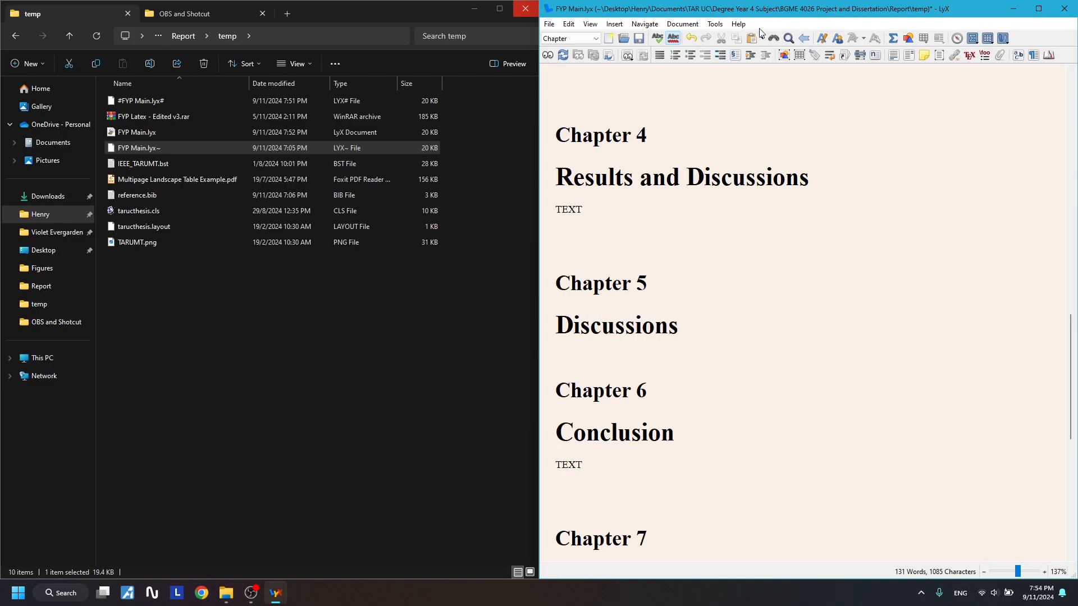
- Delete ' and Discussions' from the Chapter 4 title and add TEXT under Discussions
drag(835, 176, 634, 175)
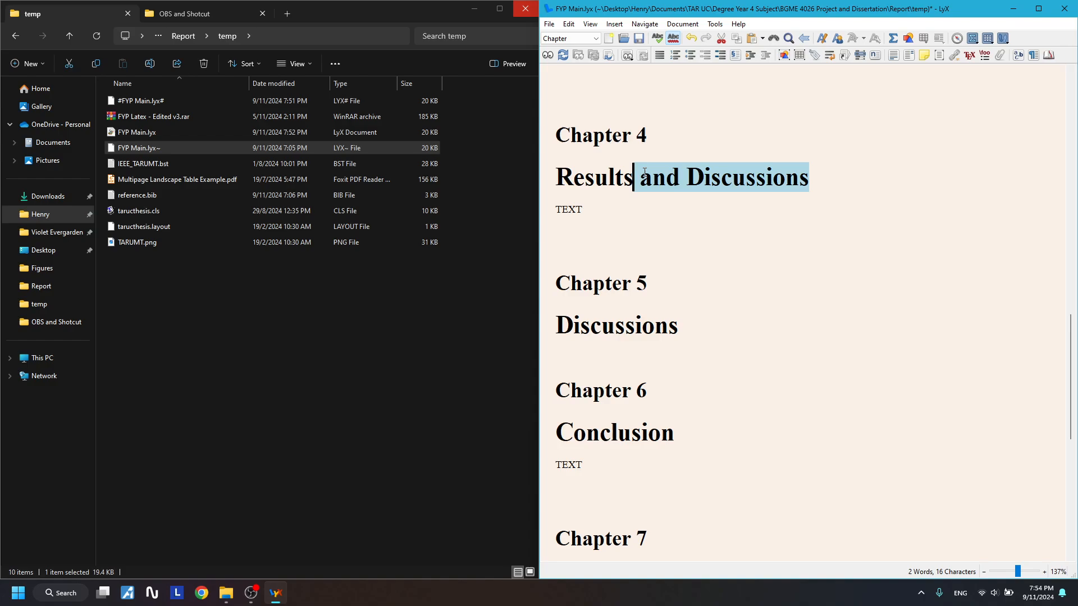
key(BackSpace)
click(699, 333)
key(Return)
text(TEXT)
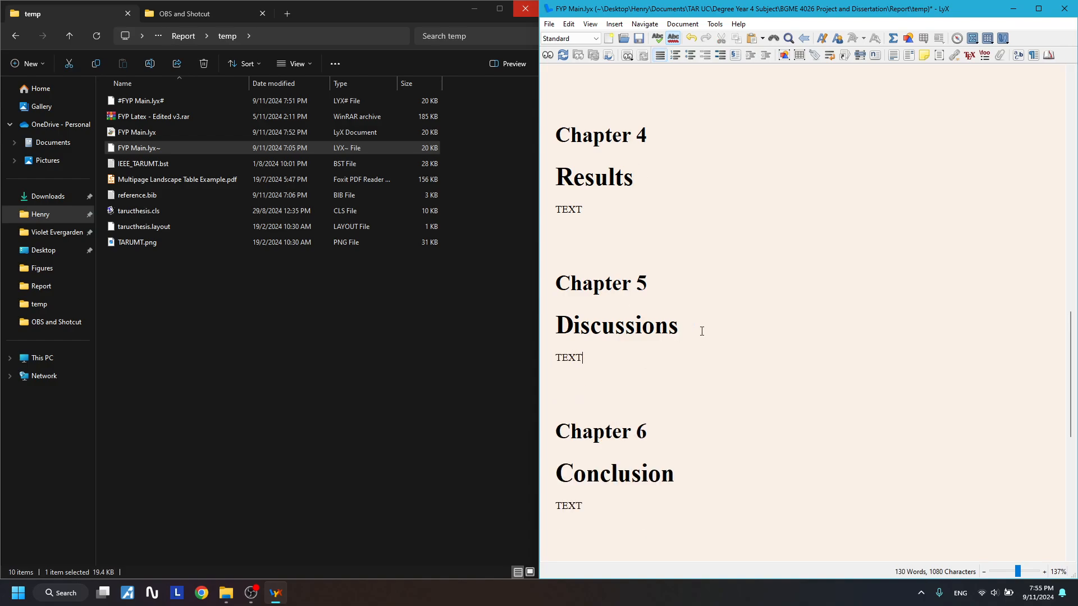
click(708, 329)
click(604, 349)
drag(603, 149, 588, 458)
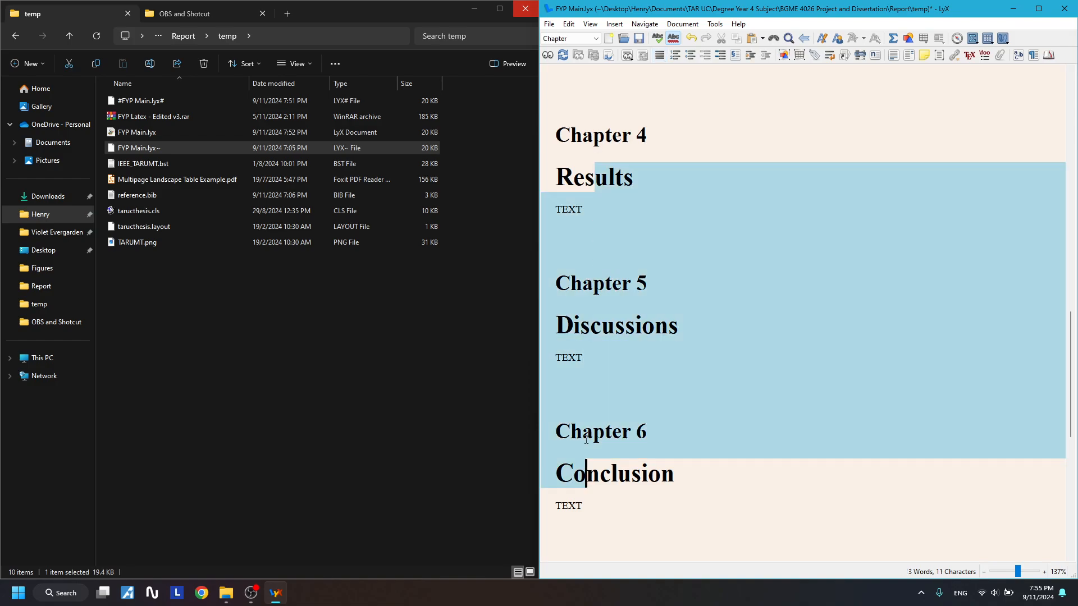
click(711, 439)
scroll(710, 439, down, 1)
scroll(708, 440, up, 1)
scroll(692, 426, down, 1)
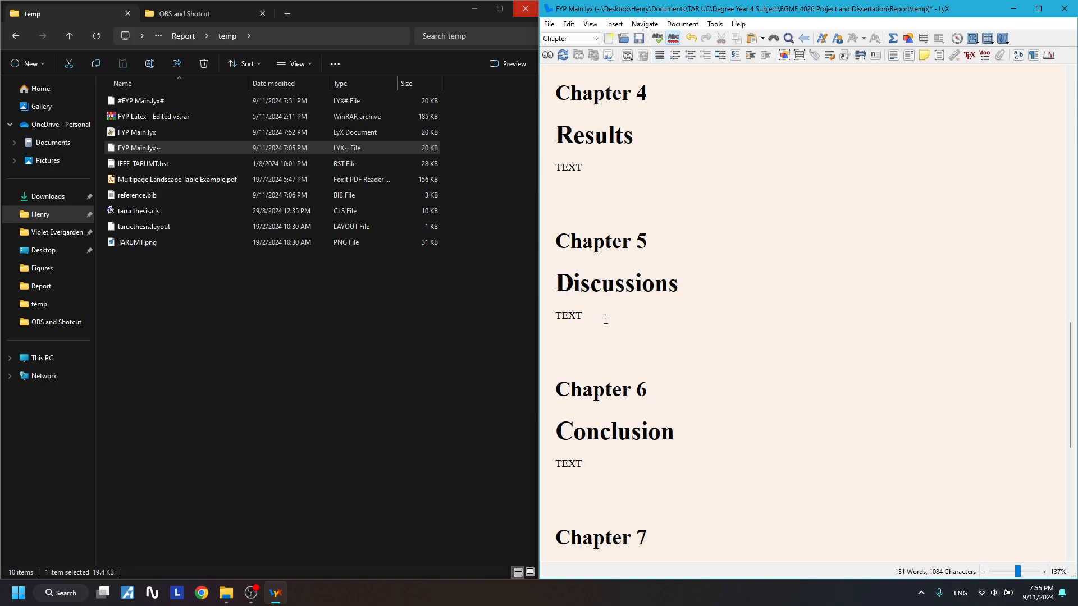
drag(606, 319, 555, 283)
key(Delete)
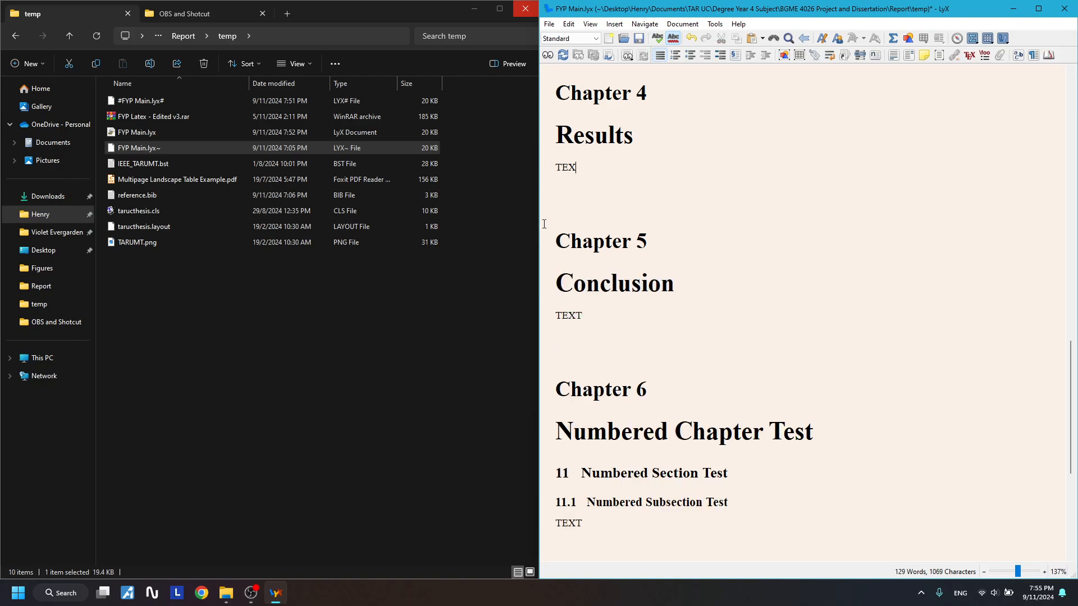
key(ctrl+z)
click(695, 246)
key(ctrl+z)
key(ctrl+z)
click(655, 285)
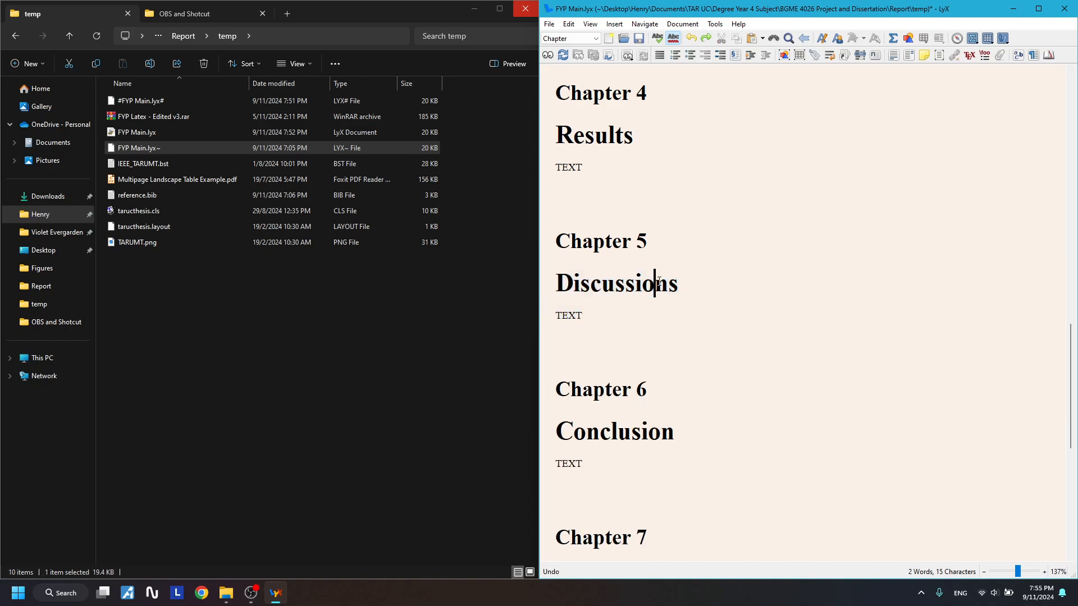
drag(580, 298, 676, 295)
drag(586, 315, 575, 285)
click(634, 296)
drag(578, 435, 648, 427)
drag(631, 391, 657, 391)
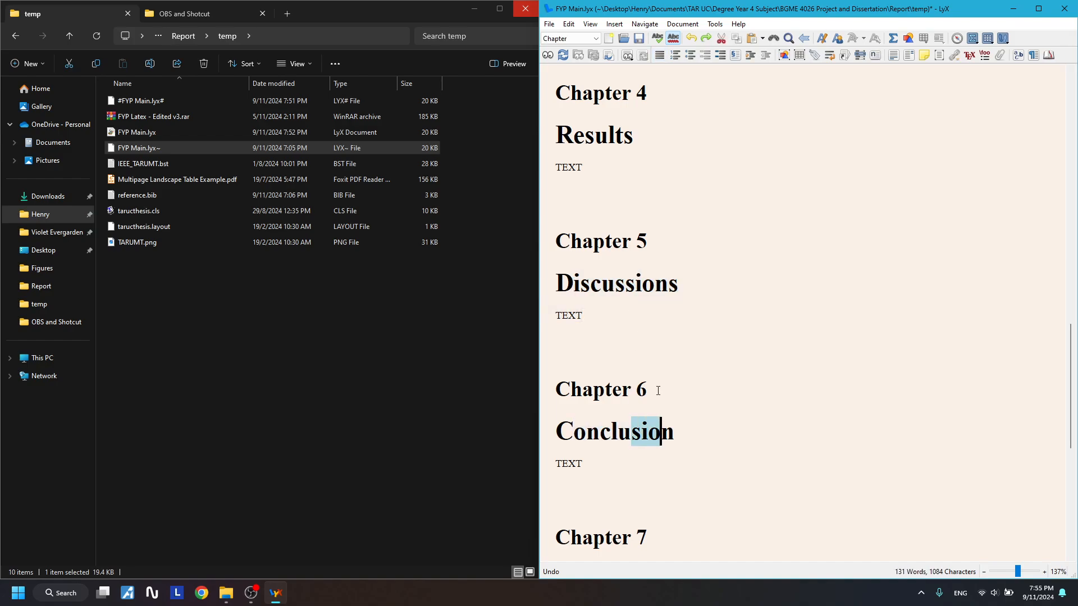
click(659, 399)
click(643, 401)
click(654, 286)
click(633, 536)
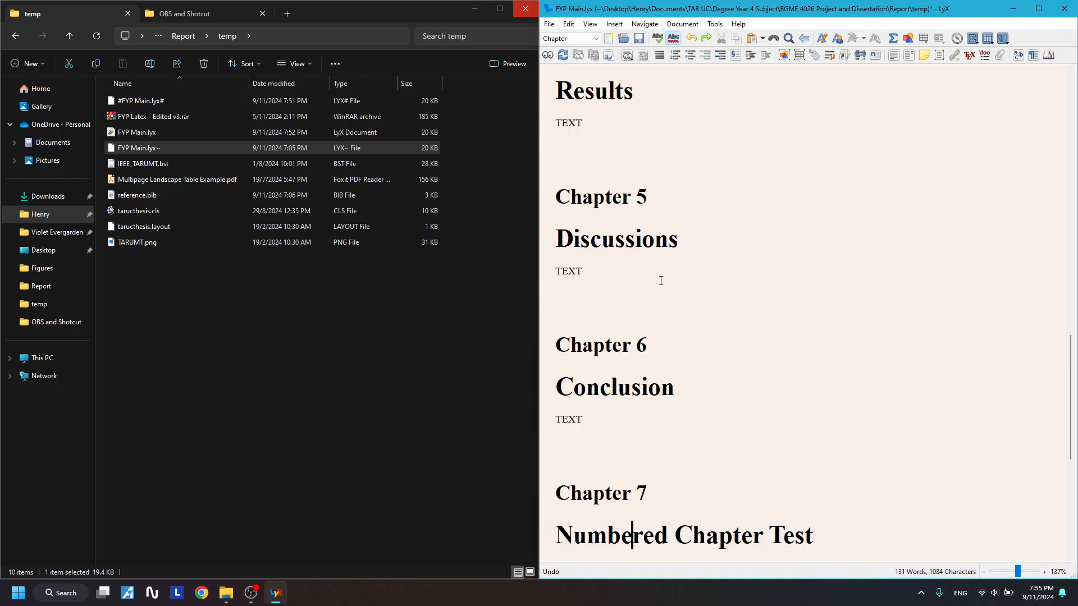
click(634, 99)
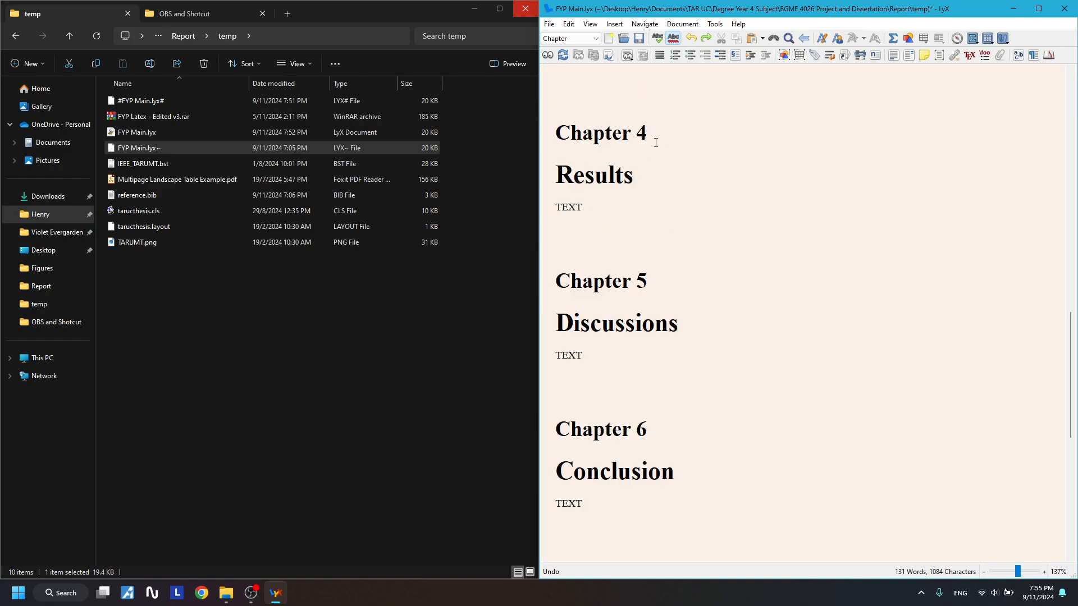
scroll(656, 143, down, 2)
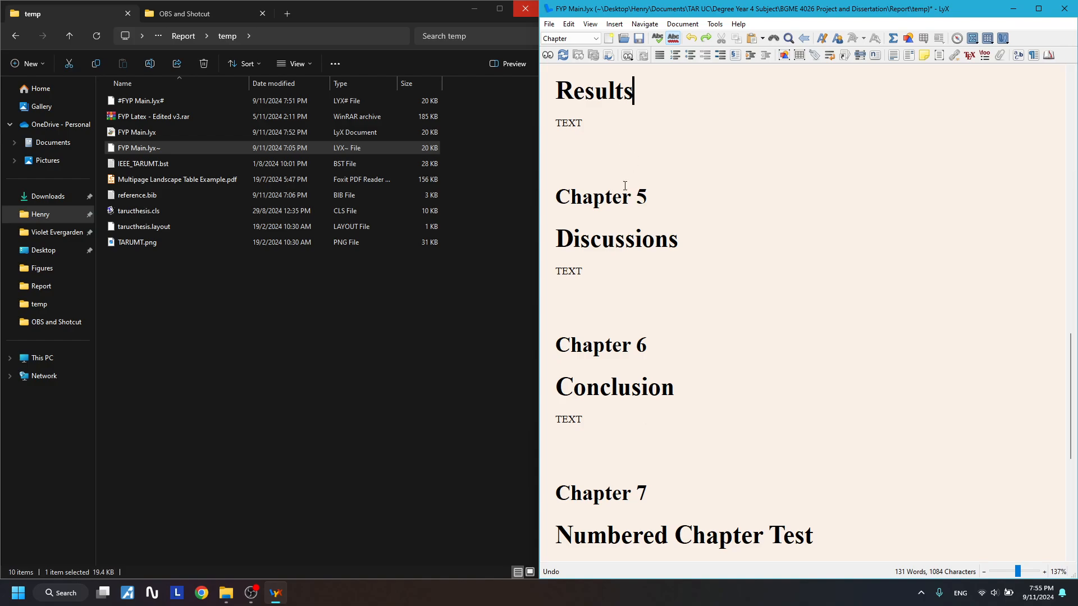
click(556, 38)
click(777, 200)
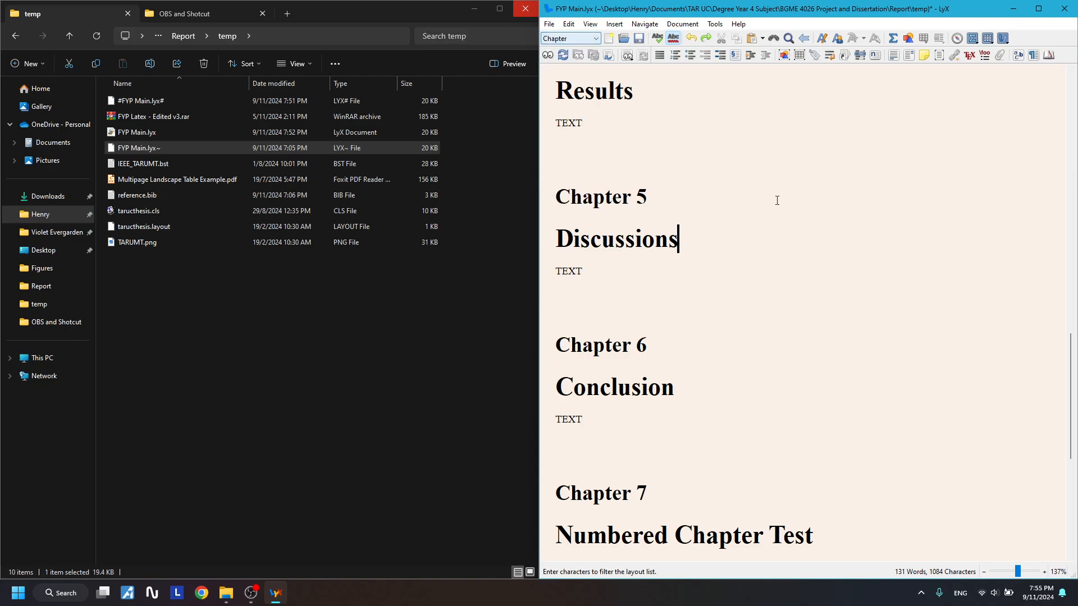
scroll(630, 414, up, 11)
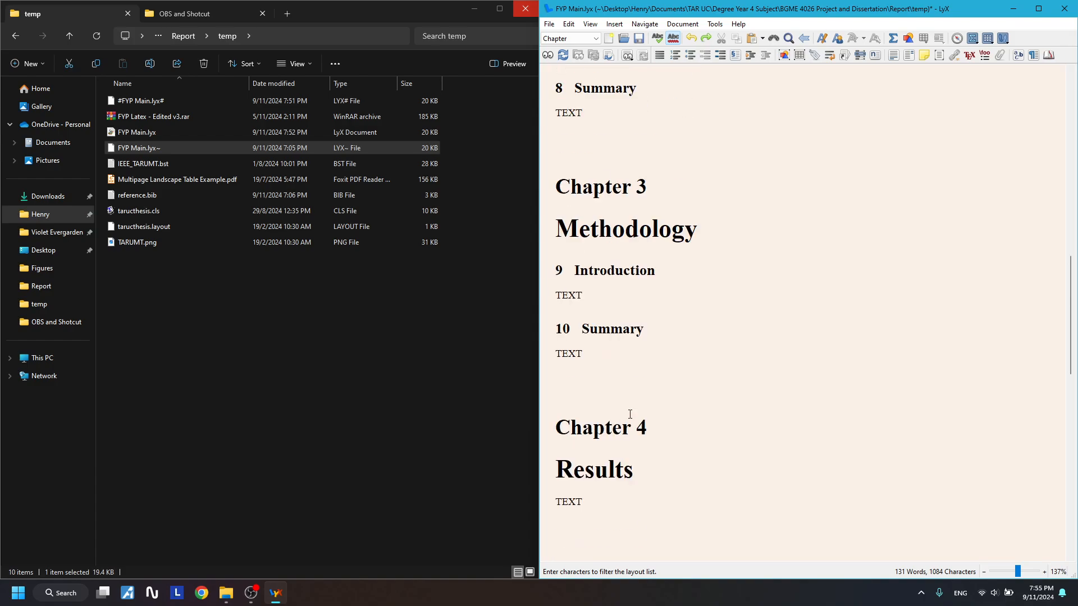
scroll(629, 414, up, 12)
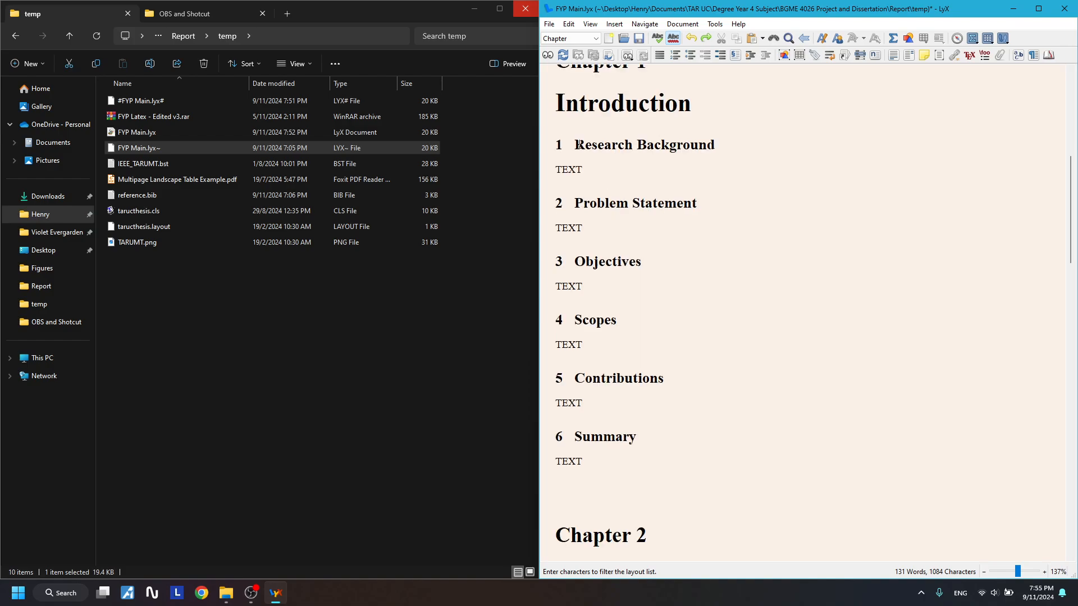
drag(578, 145, 686, 142)
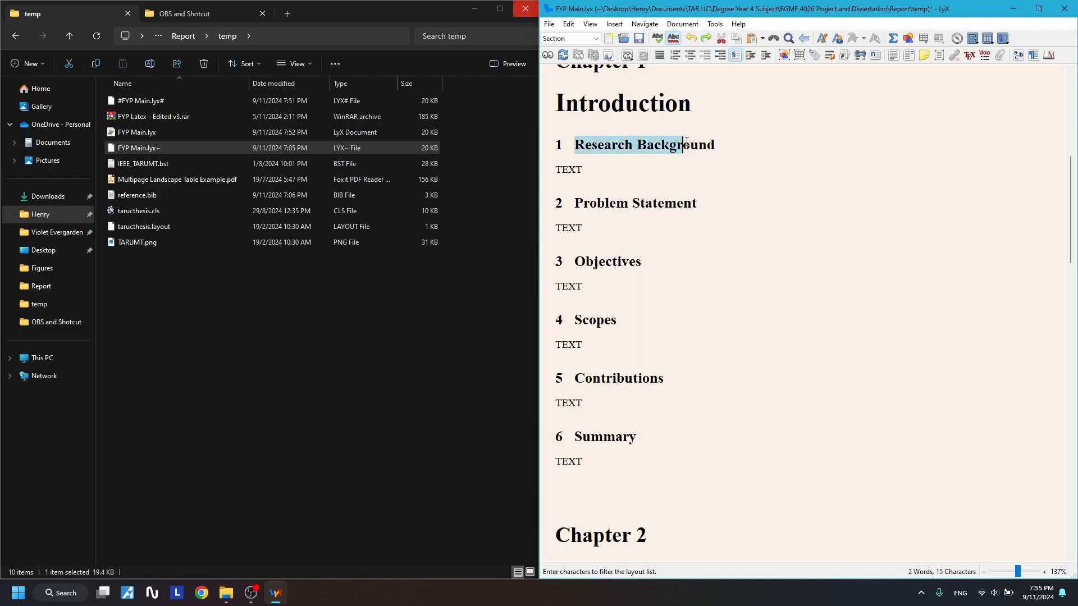
click(575, 157)
scroll(582, 245, up, 1)
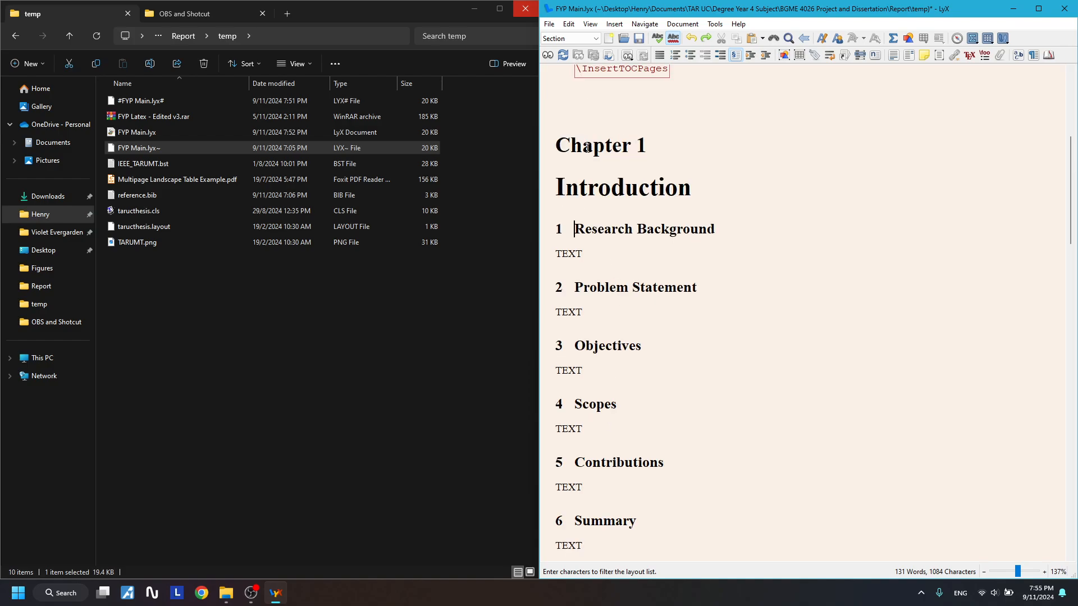
key(Up)
drag(631, 479, 570, 246)
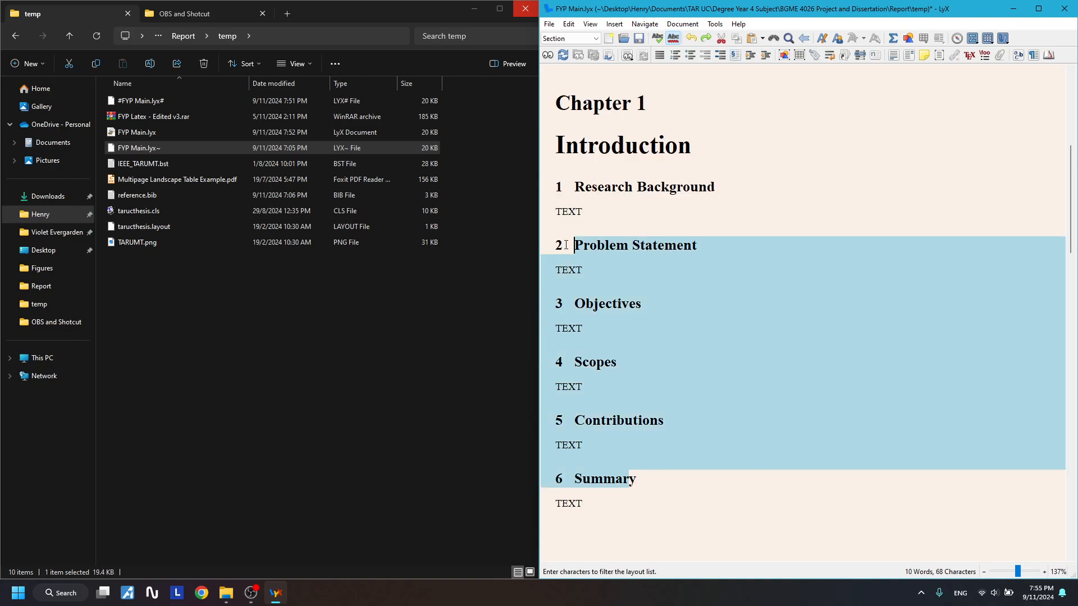
click(653, 363)
scroll(654, 364, down, 8)
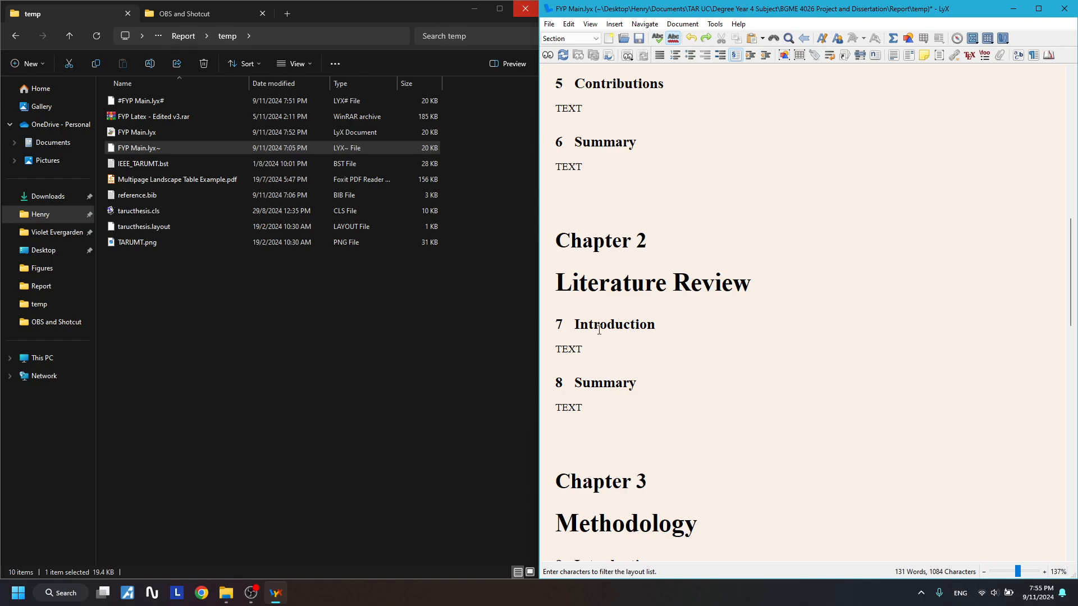
double_click(573, 322)
click(607, 347)
scroll(616, 413, down, 6)
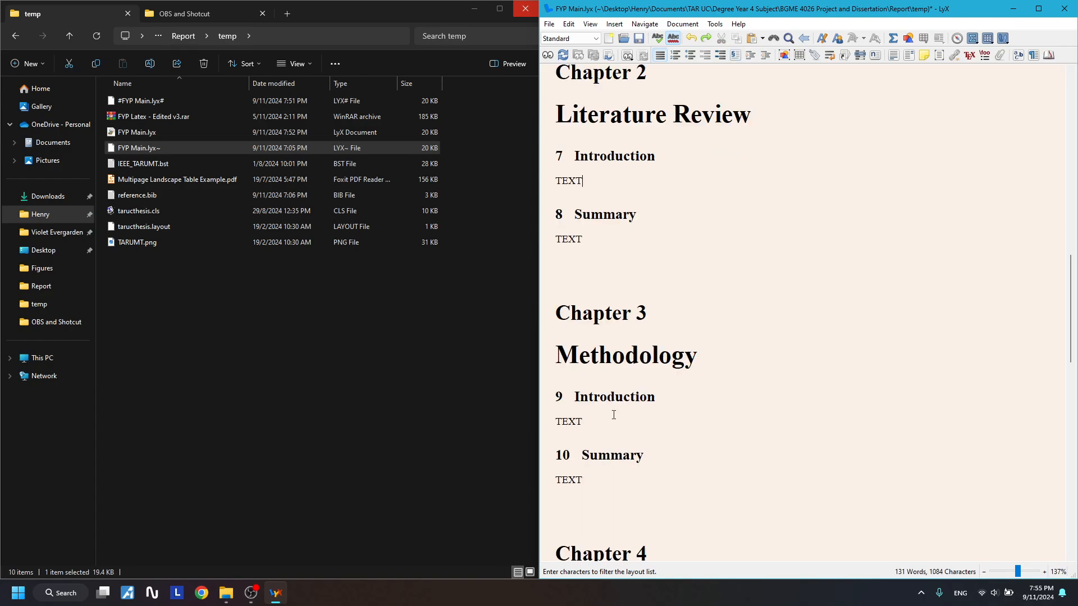
scroll(602, 353, down, 12)
drag(582, 372, 651, 363)
scroll(647, 359, up, 16)
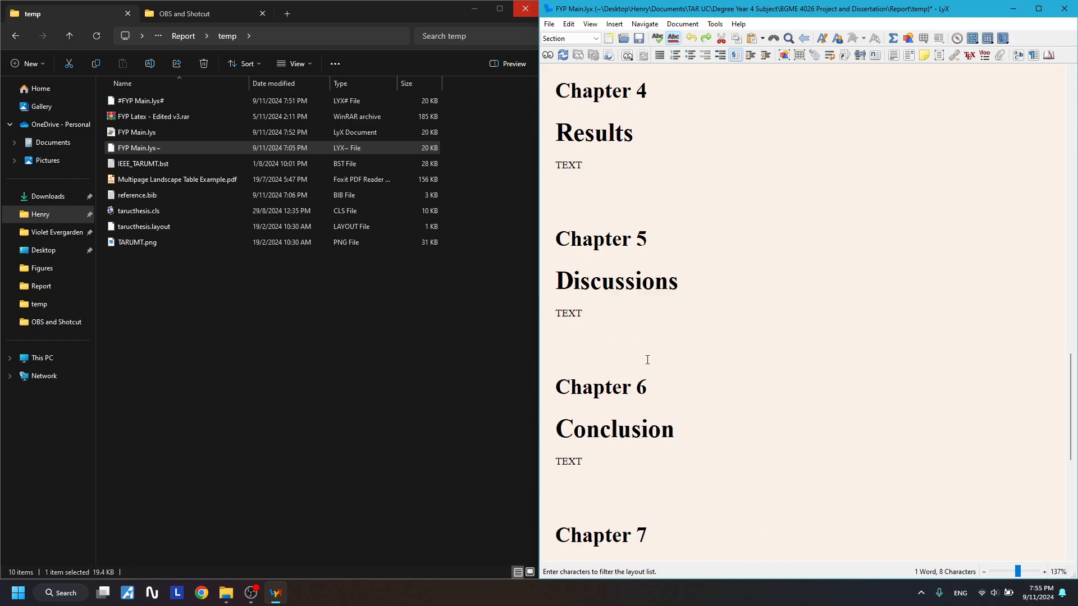
scroll(637, 355, up, 5)
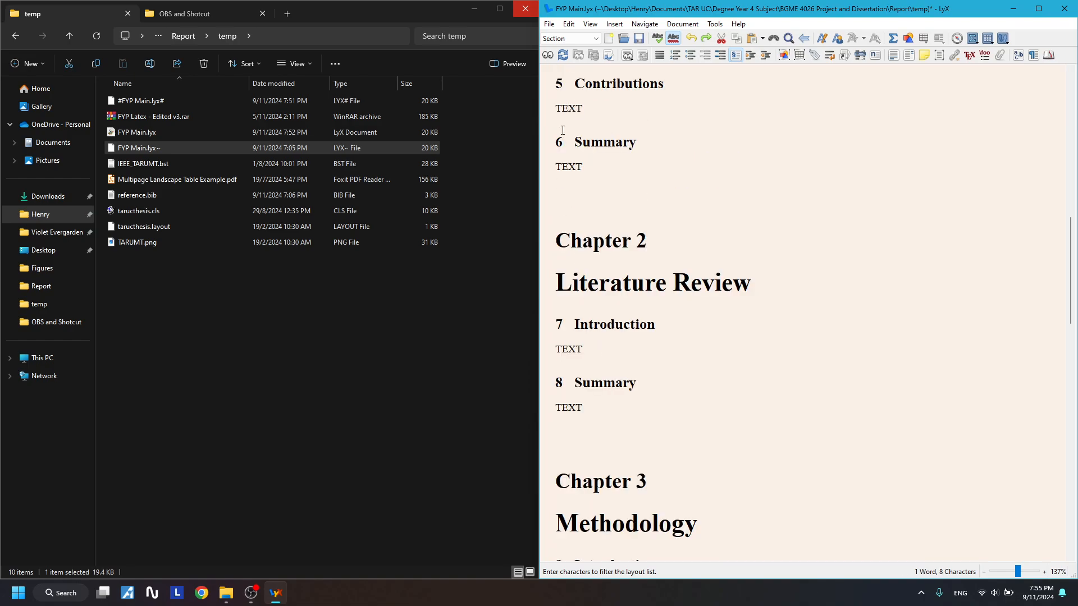
click(553, 146)
drag(576, 134, 638, 351)
click(640, 352)
scroll(672, 353, up, 2)
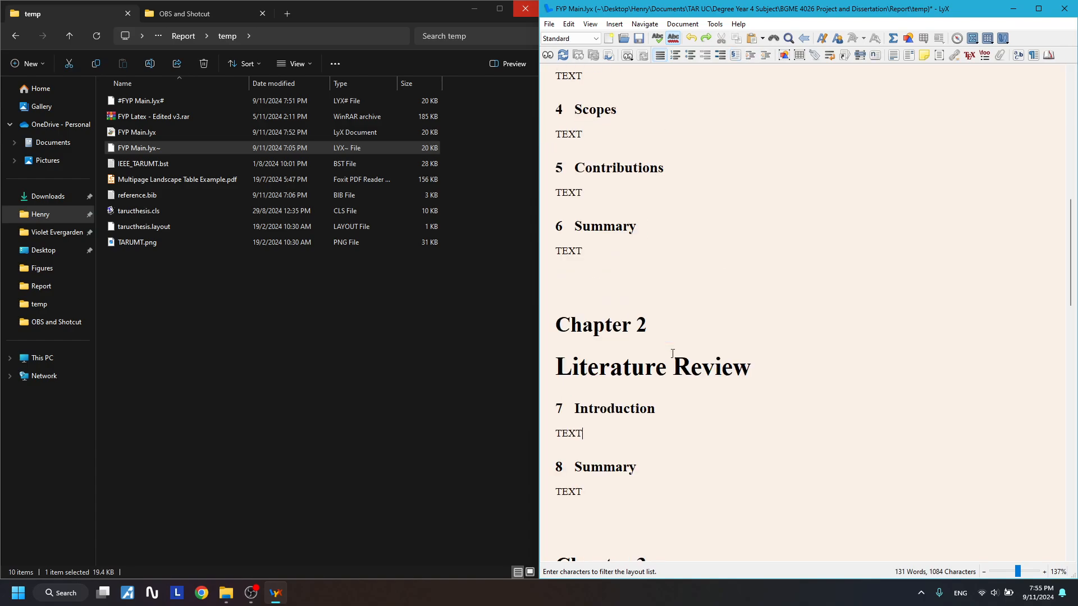
scroll(673, 353, up, 6)
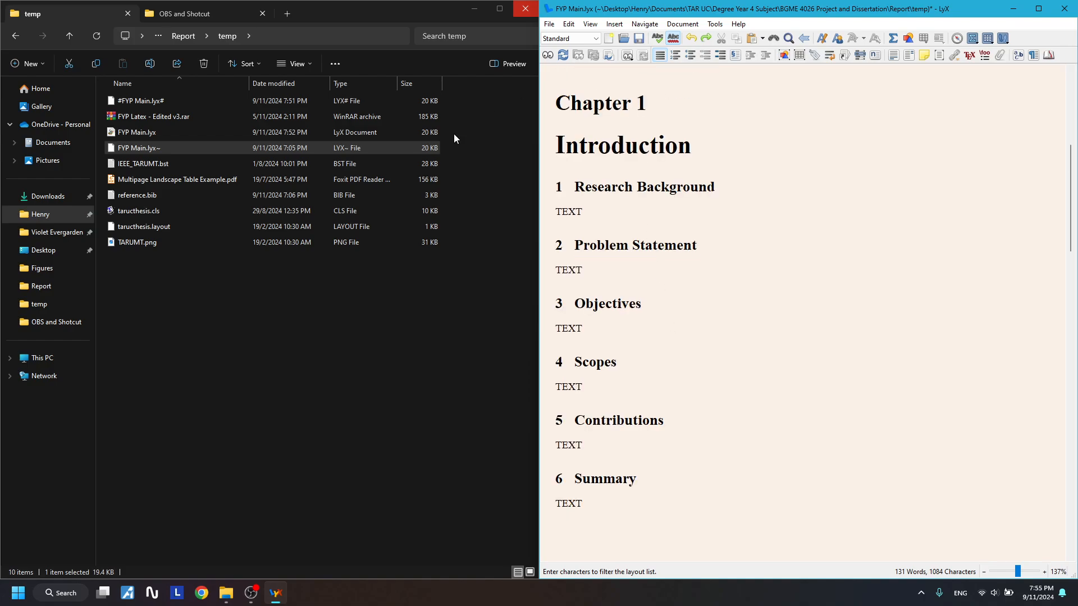
click(572, 183)
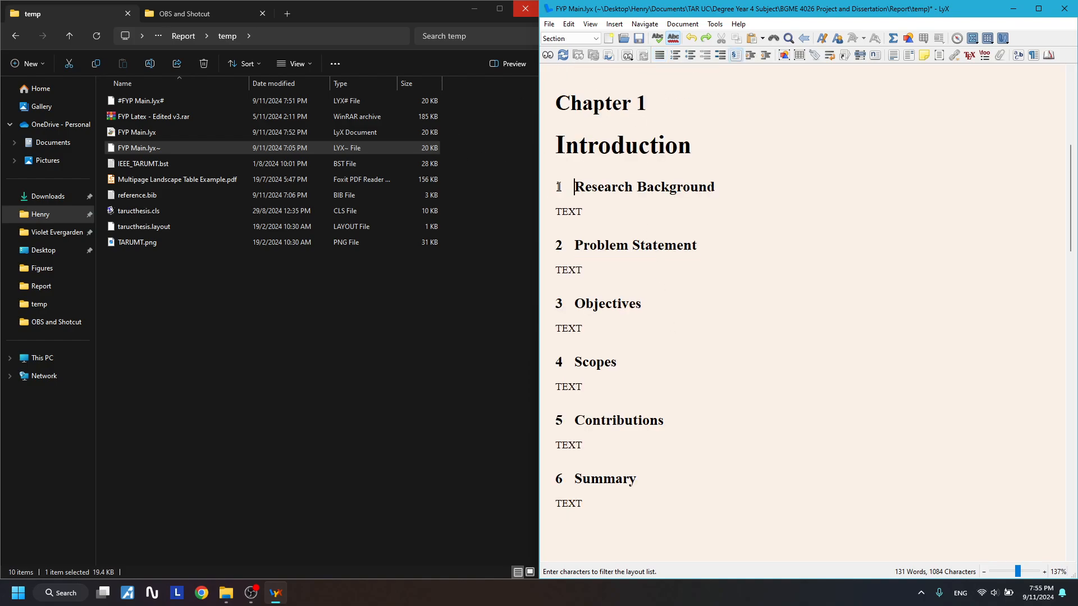
scroll(568, 473, down, 5)
click(555, 366)
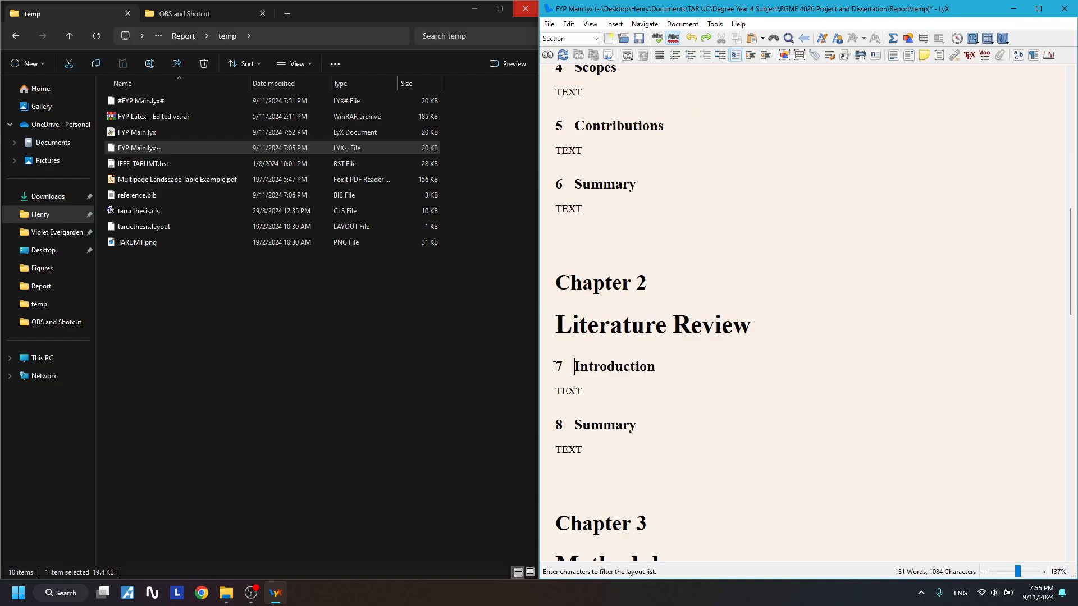
click(571, 425)
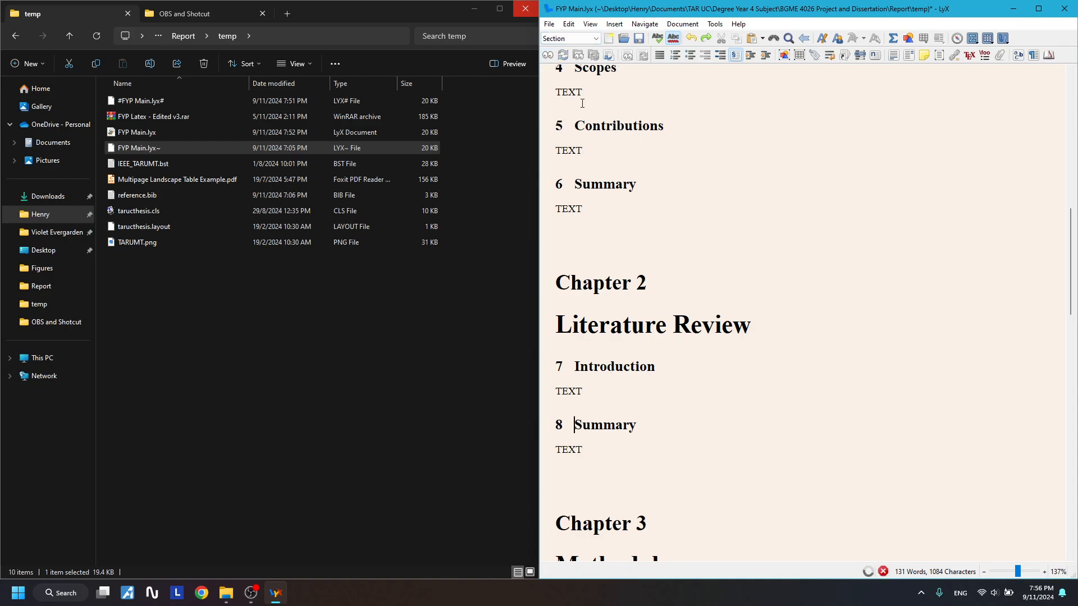
- Snap Foxit to the left half of the screen beside LyX
key(super+Left)
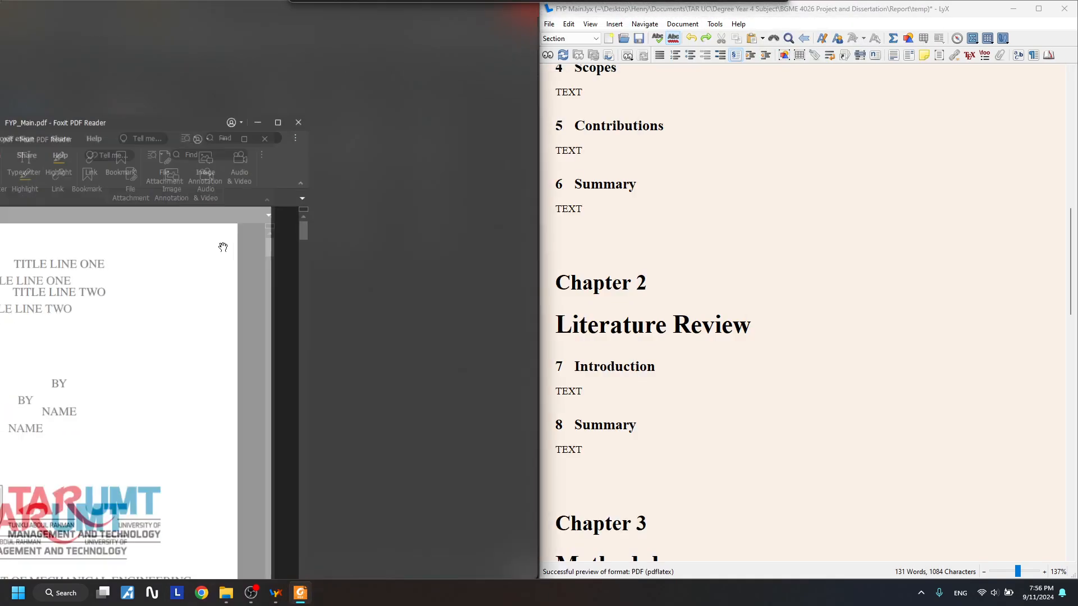
scroll(312, 285, down, 15)
scroll(312, 284, down, 15)
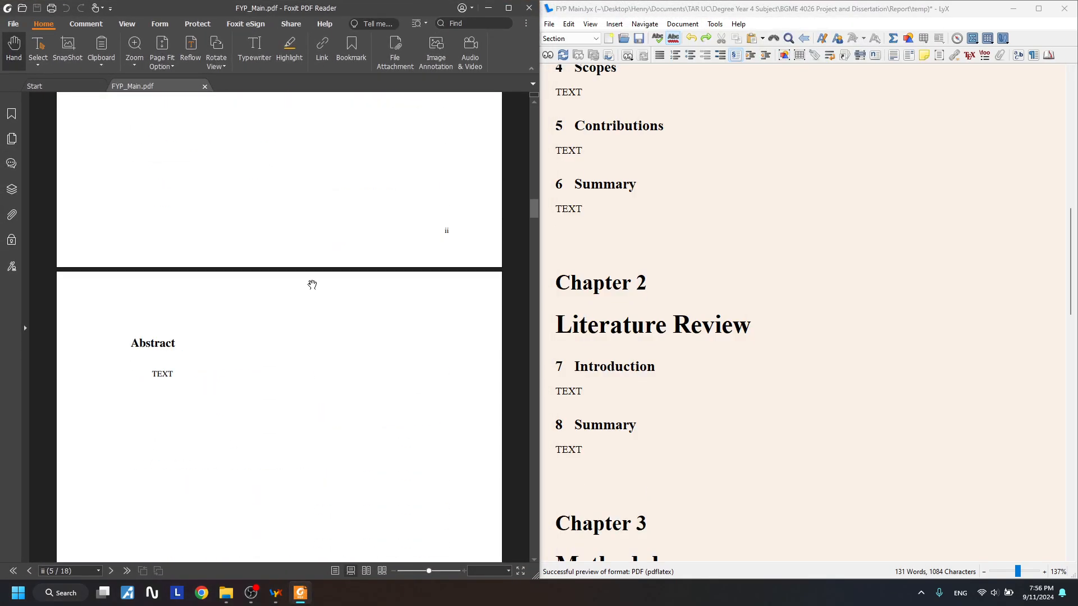
scroll(312, 285, up, 1)
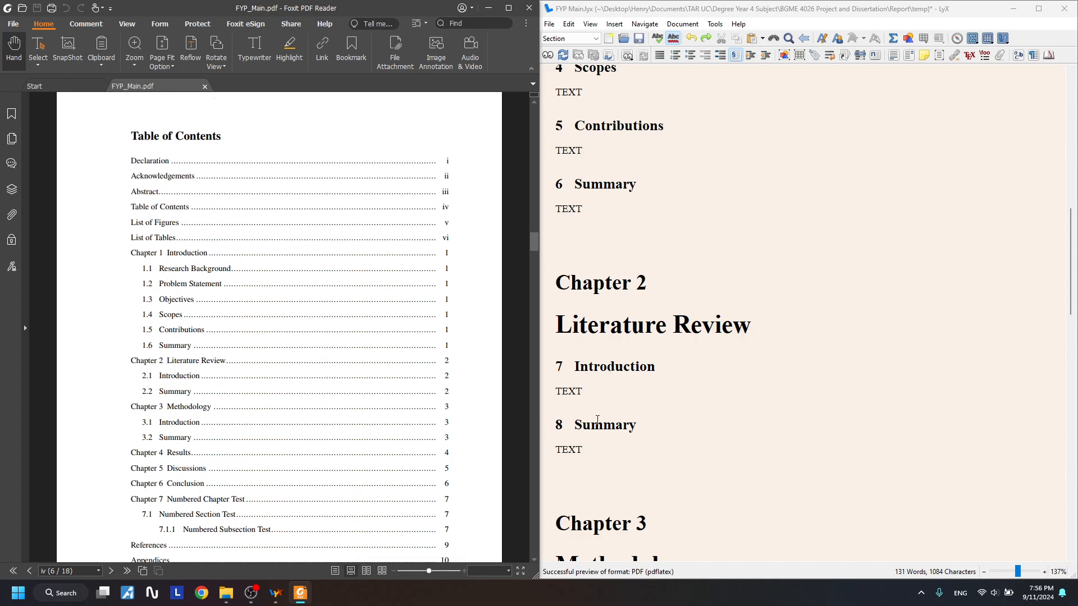
- In LyX, select and inspect the Introduction and Summary headings
drag(558, 363, 649, 365)
click(657, 426)
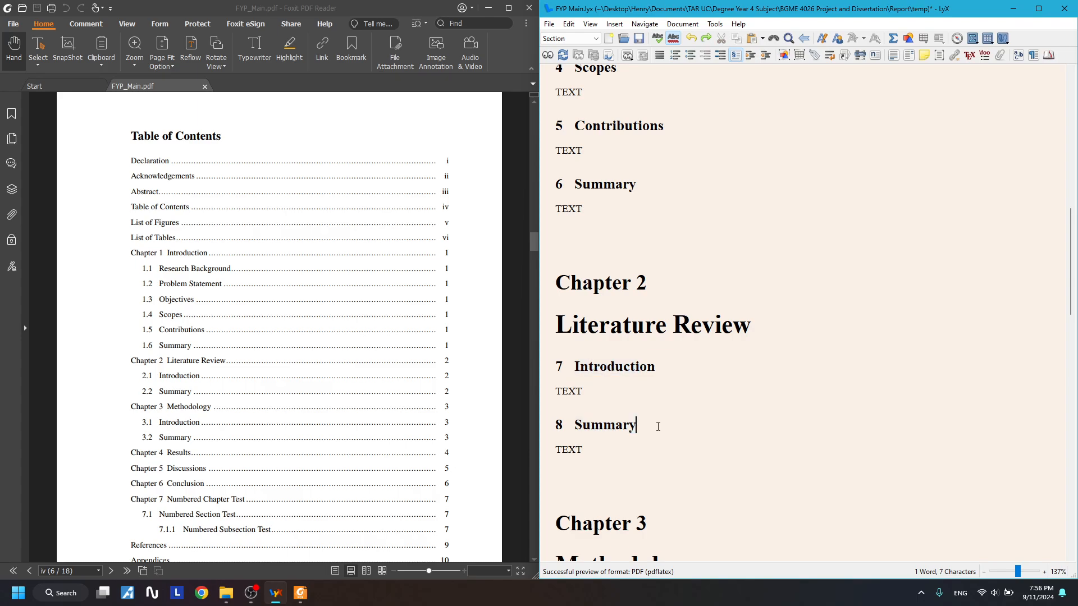
click(604, 435)
drag(604, 436, 568, 327)
click(654, 426)
- Scroll the PDF down to the Table of Contents page
scroll(655, 413, down, 5)
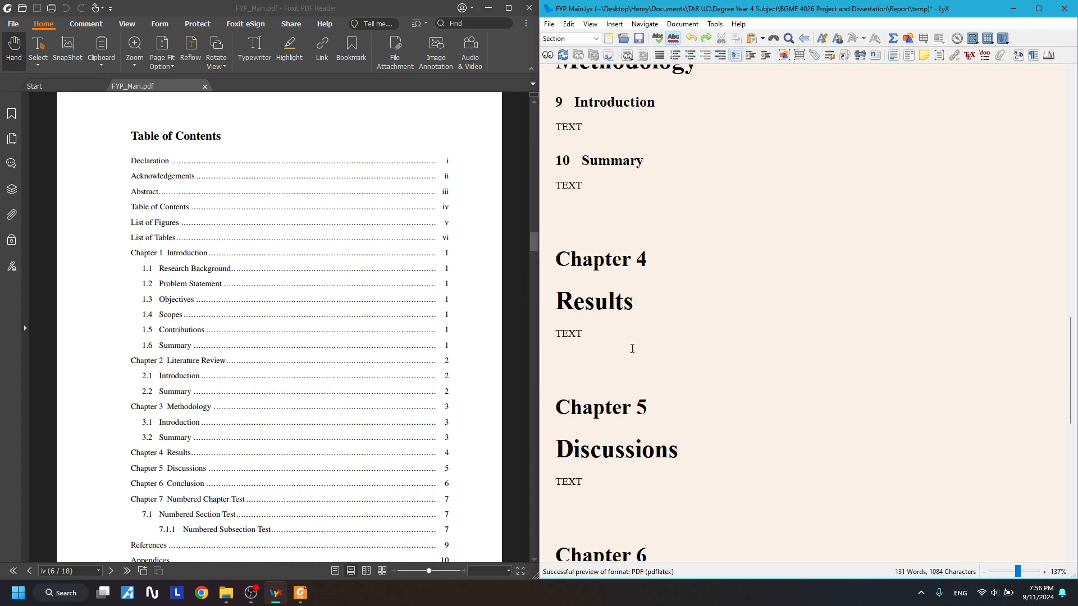
scroll(631, 349, down, 5)
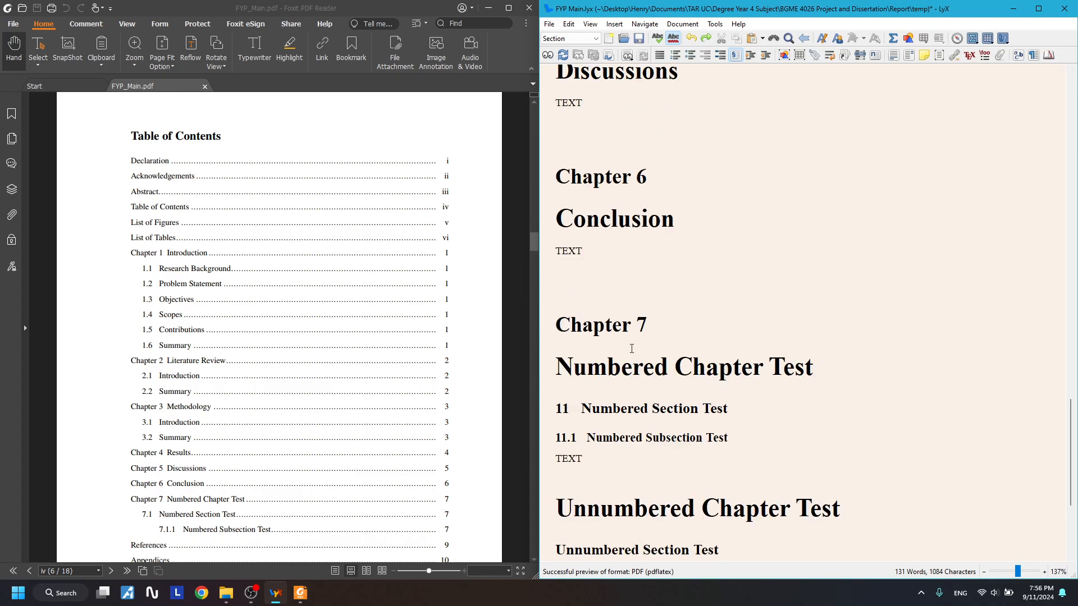
scroll(321, 399, down, 3)
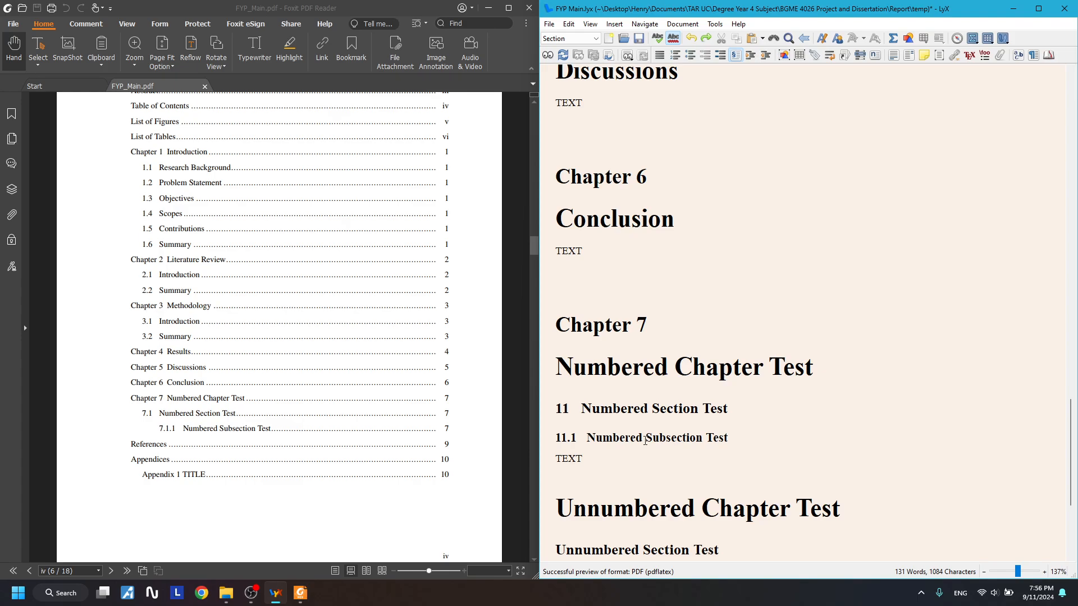
scroll(694, 390, down, 3)
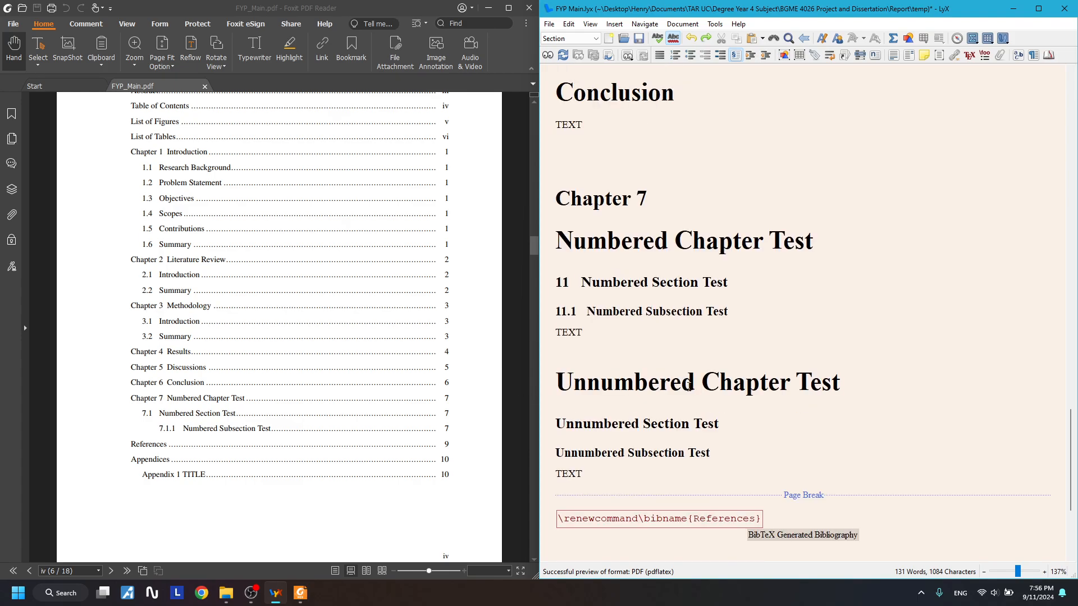
scroll(689, 387, up, 1)
scroll(615, 382, up, 5)
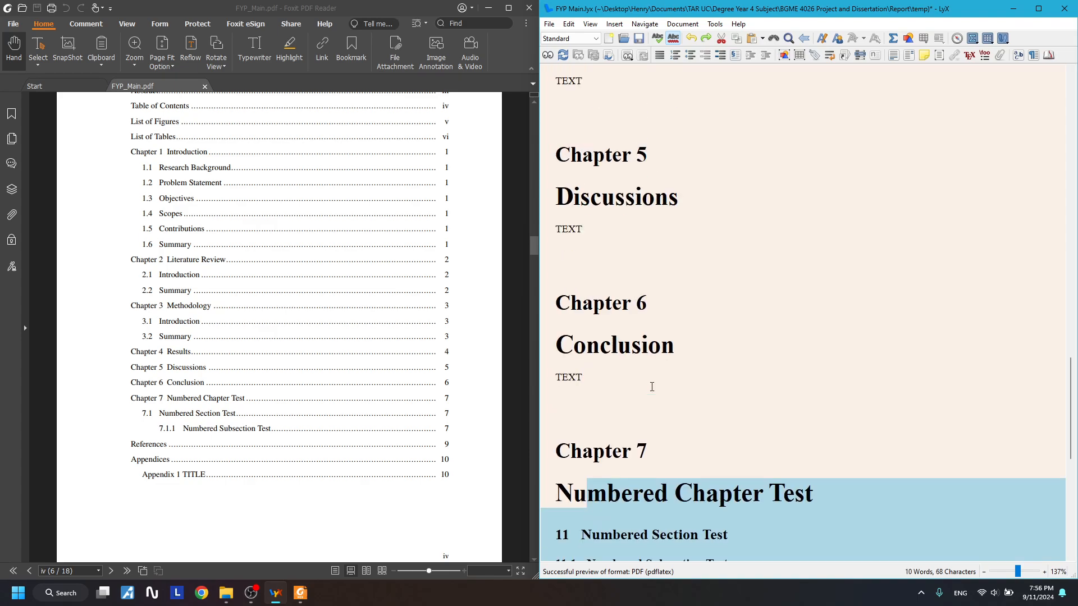
drag(584, 462, 585, 143)
scroll(623, 236, up, 3)
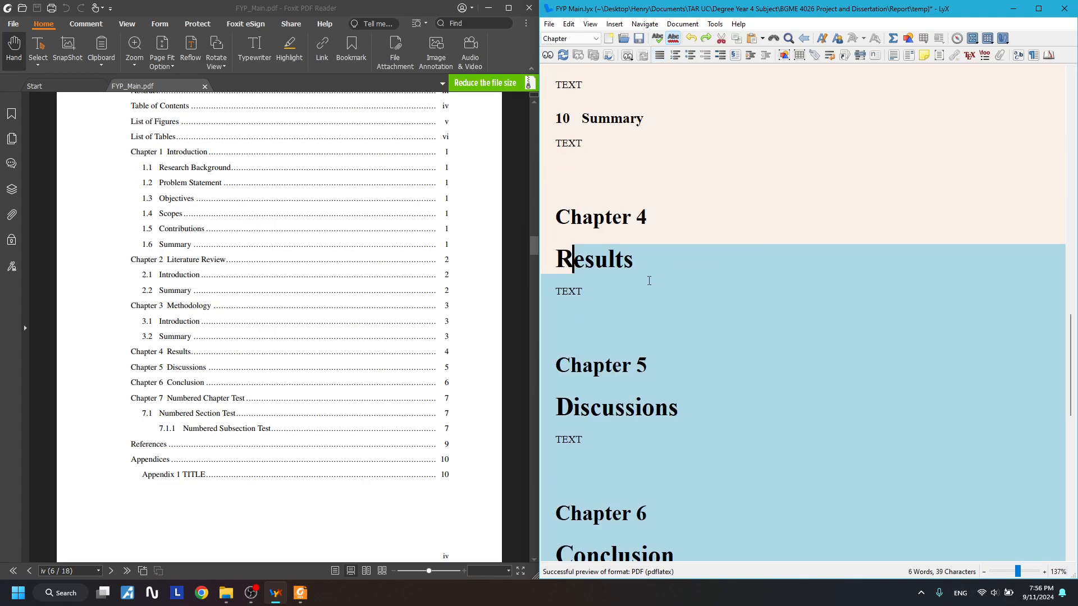
click(645, 320)
drag(661, 488, 580, 159)
click(691, 281)
scroll(662, 285, up, 3)
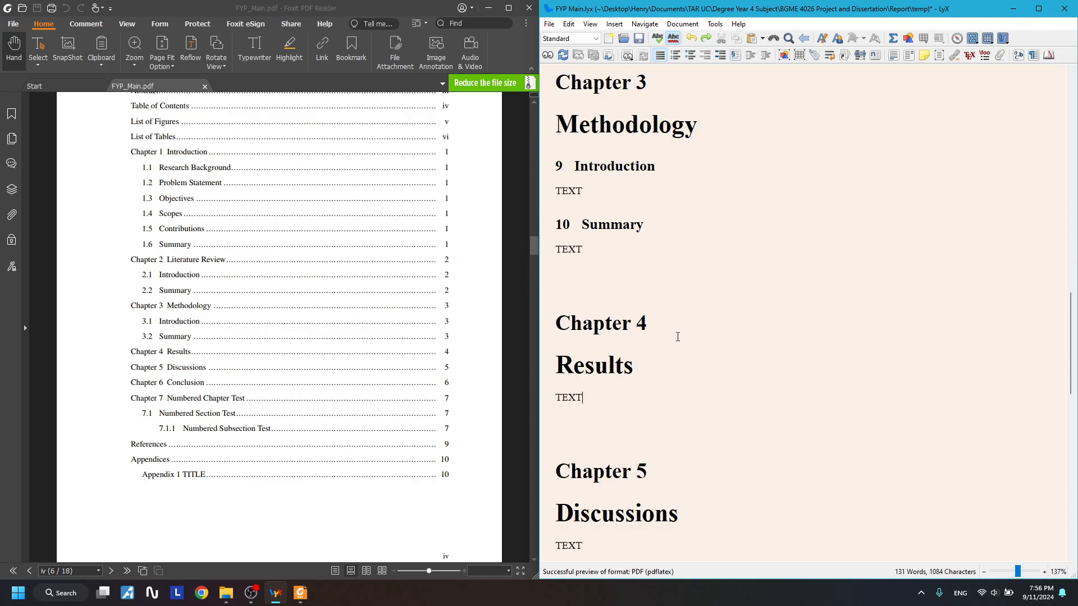
scroll(660, 325, down, 9)
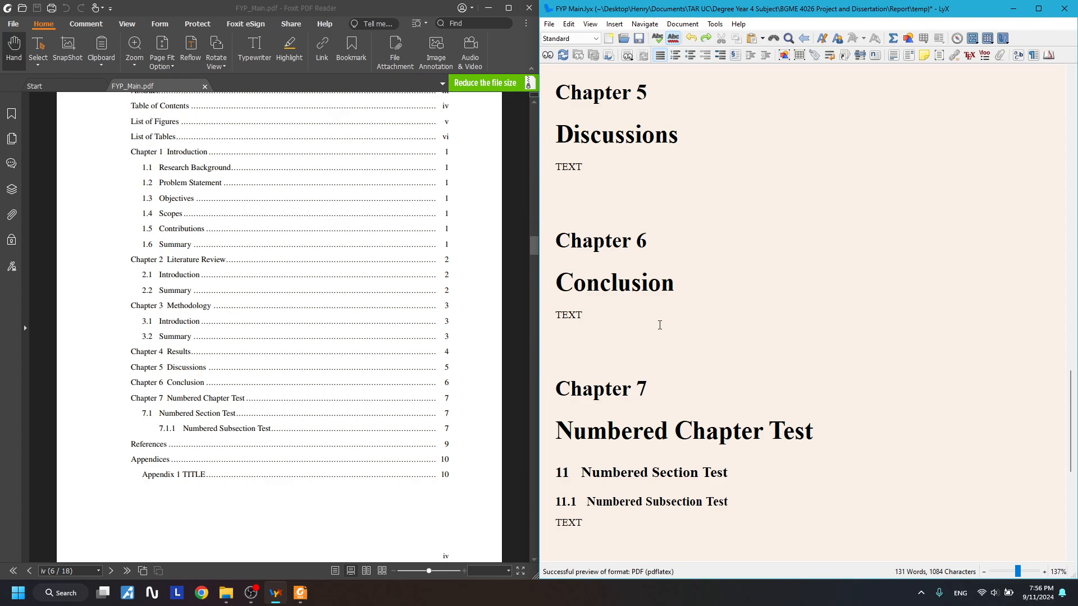
scroll(656, 325, up, 3)
scroll(657, 371, down, 2)
drag(620, 474, 618, 325)
click(671, 148)
click(676, 303)
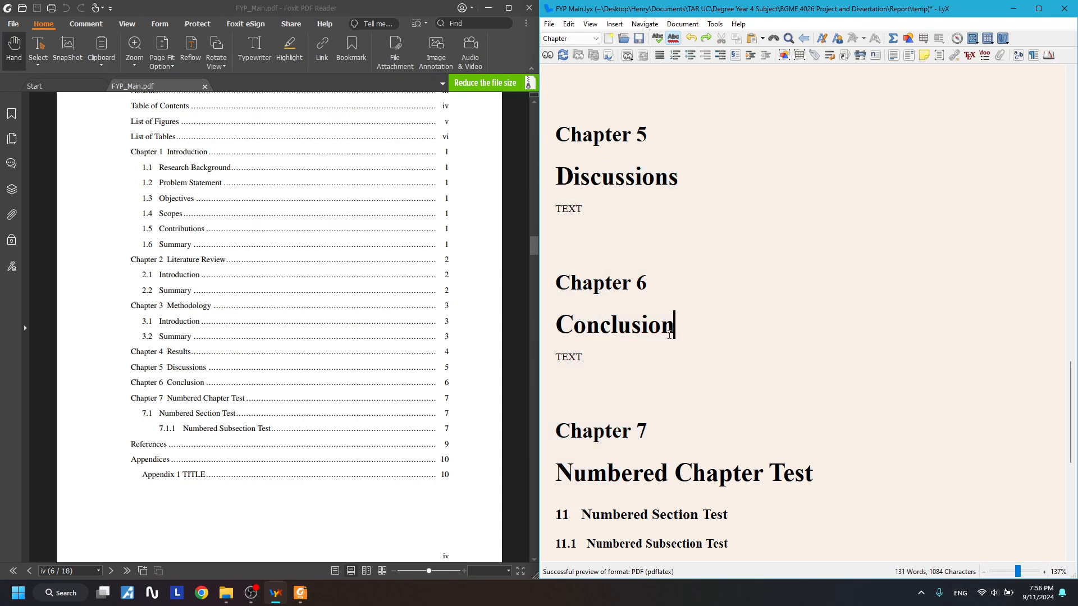
click(618, 325)
scroll(673, 341, down, 4)
scroll(672, 340, down, 2)
drag(569, 364, 842, 365)
click(747, 365)
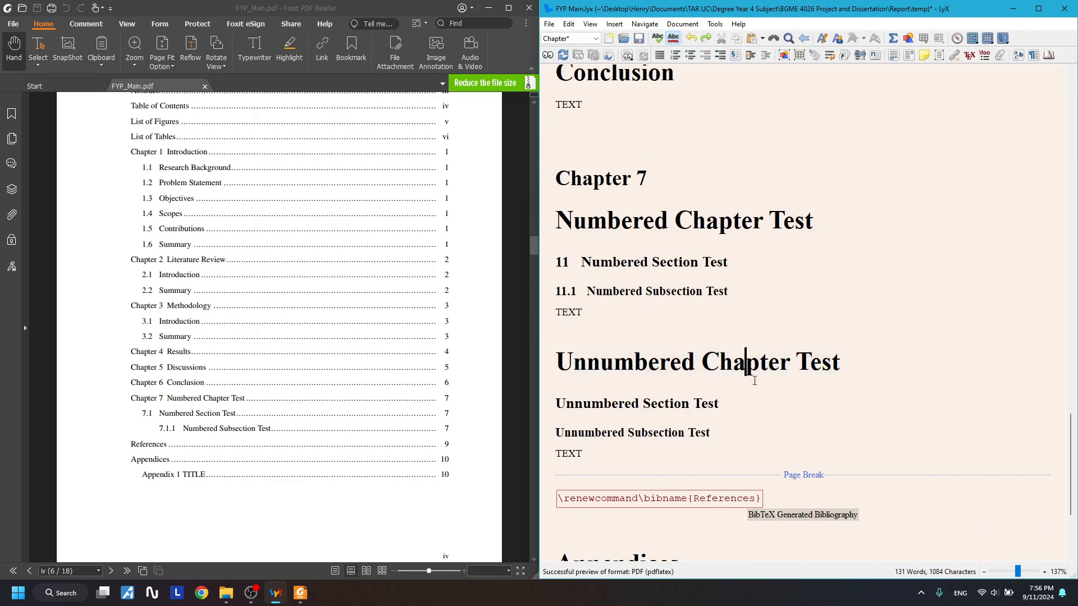
drag(583, 364, 765, 364)
scroll(671, 359, down, 6)
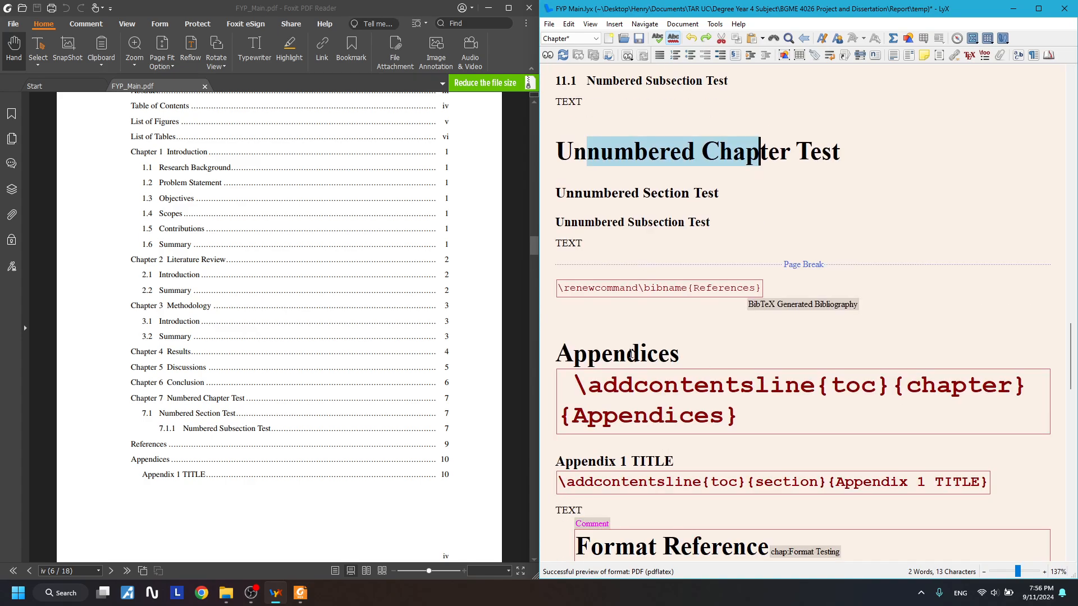
drag(587, 353, 669, 354)
scroll(671, 349, down, 4)
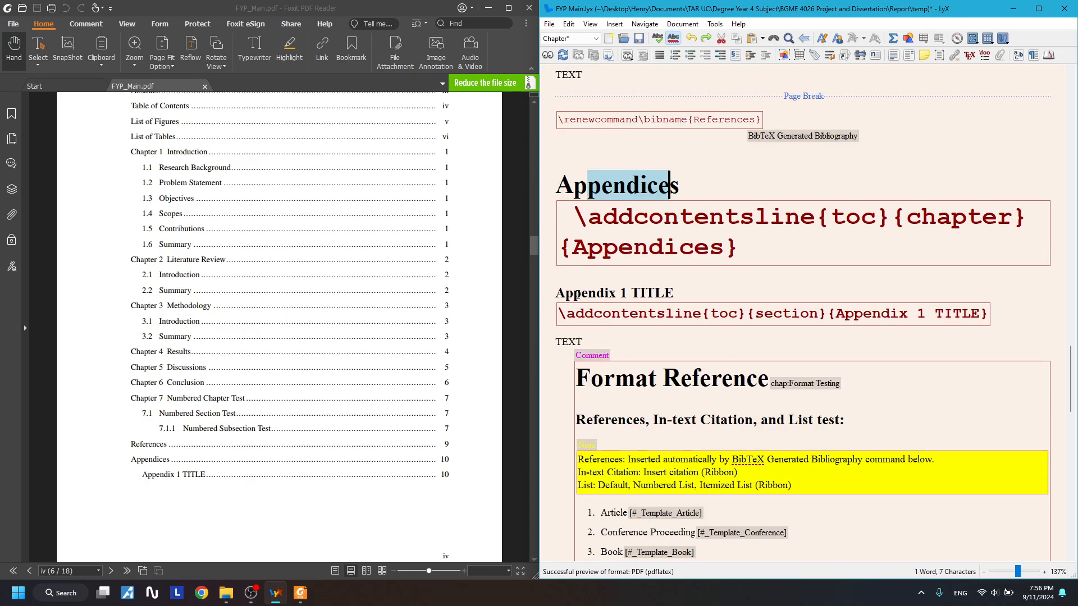
mouse_move(567, 293)
mouse_down()
mouse_move(690, 293)
mouse_move(553, 289)
mouse_up()
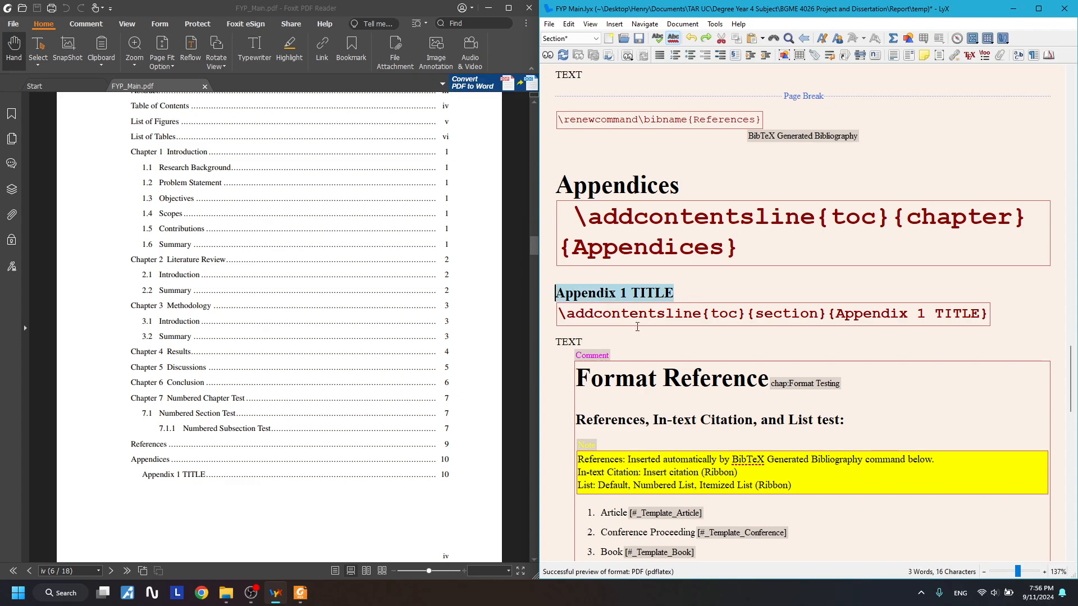
drag(604, 341, 553, 291)
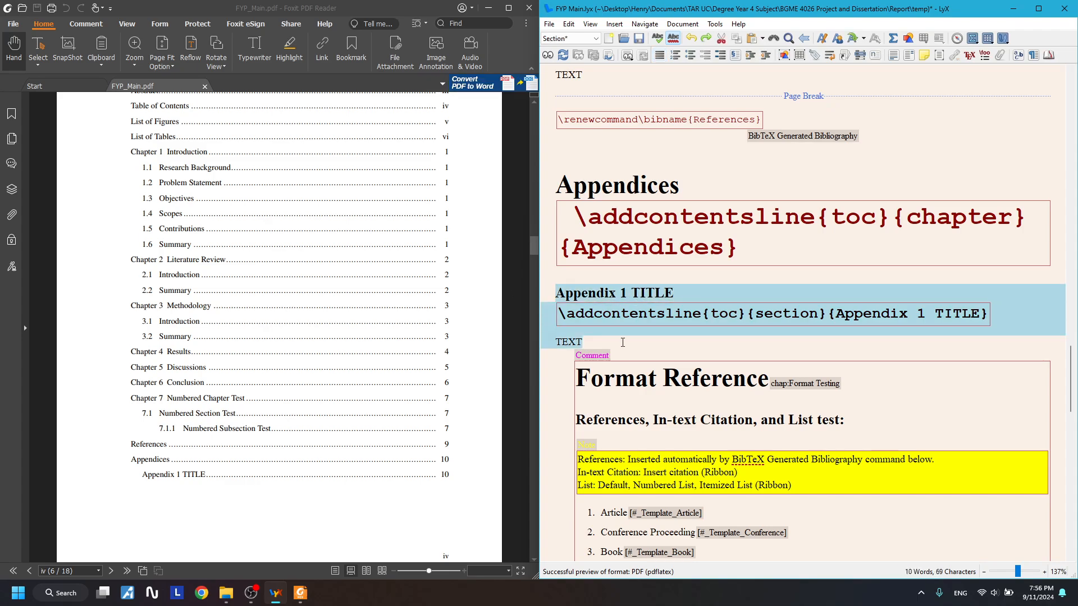
scroll(655, 297, up, 7)
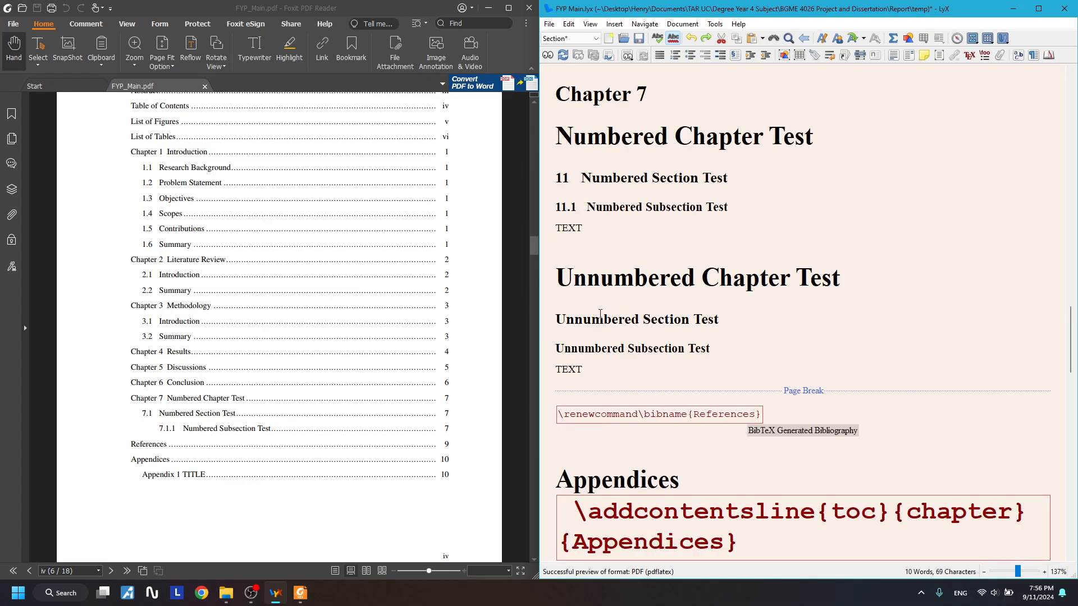
mouse_move(575, 319)
mouse_down()
mouse_move(668, 314)
mouse_move(574, 319)
mouse_up()
click(698, 287)
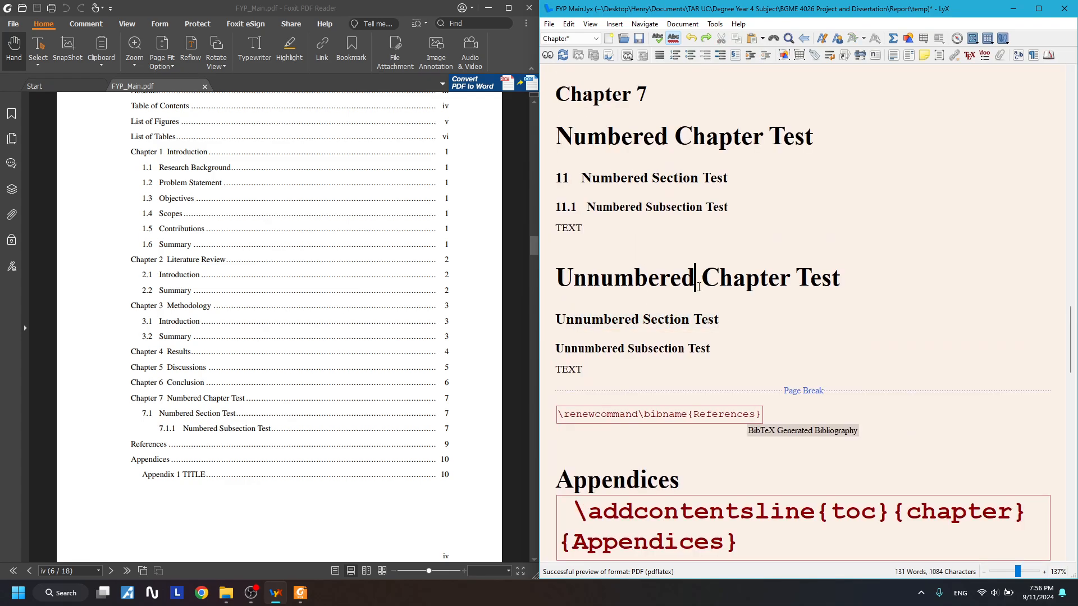
drag(612, 279, 770, 279)
scroll(758, 354, up, 20)
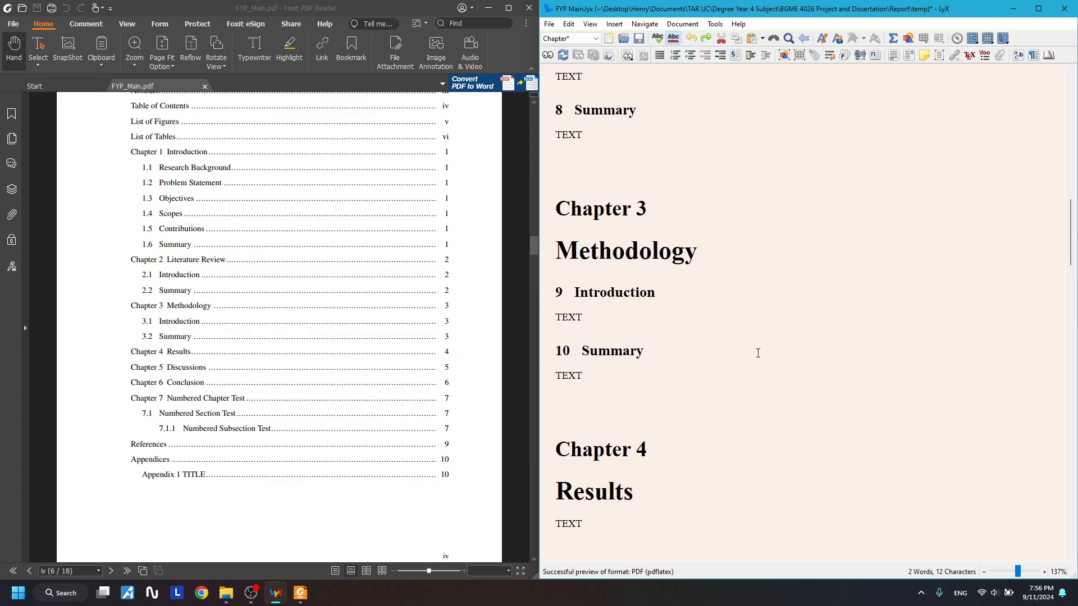
scroll(757, 359, down, 2)
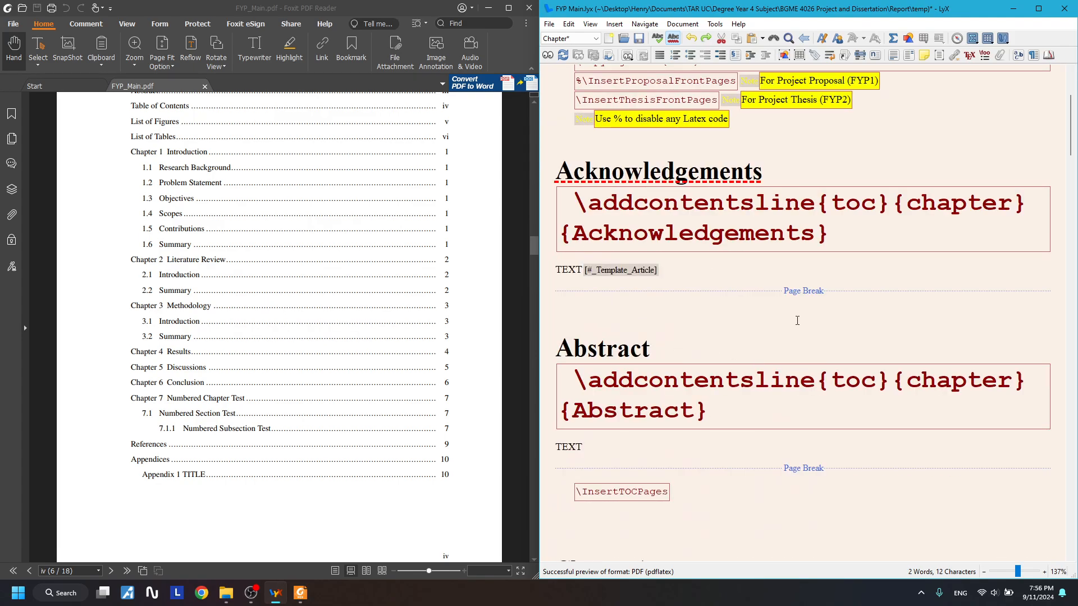
- Insert a Chapter* heading 'List of Symbols' after the Abstract text
click(560, 348)
click(592, 449)
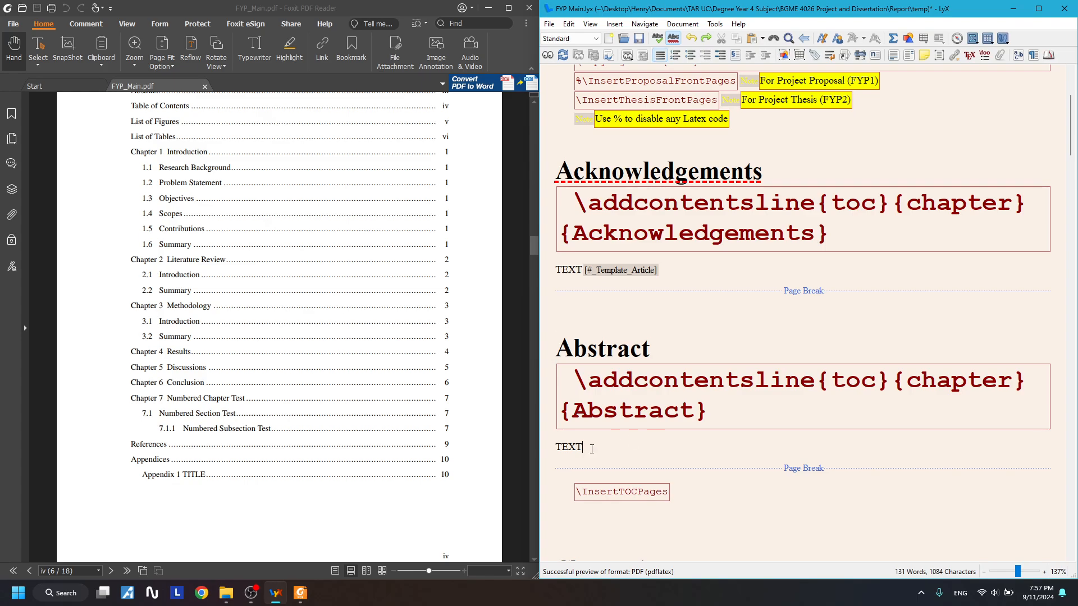
scroll(738, 448, down, 7)
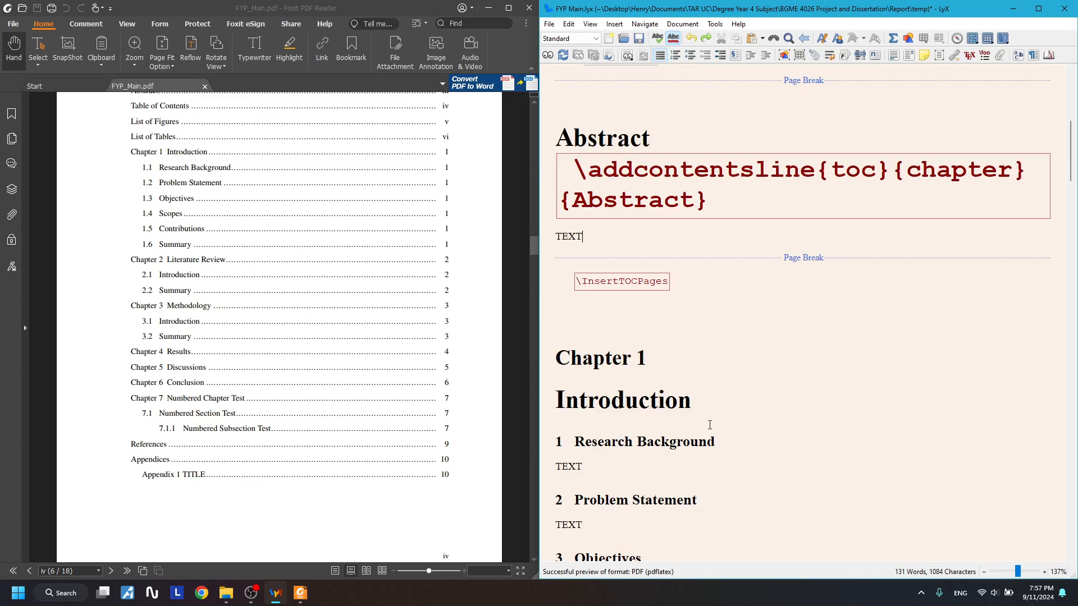
key(Return)
click(578, 39)
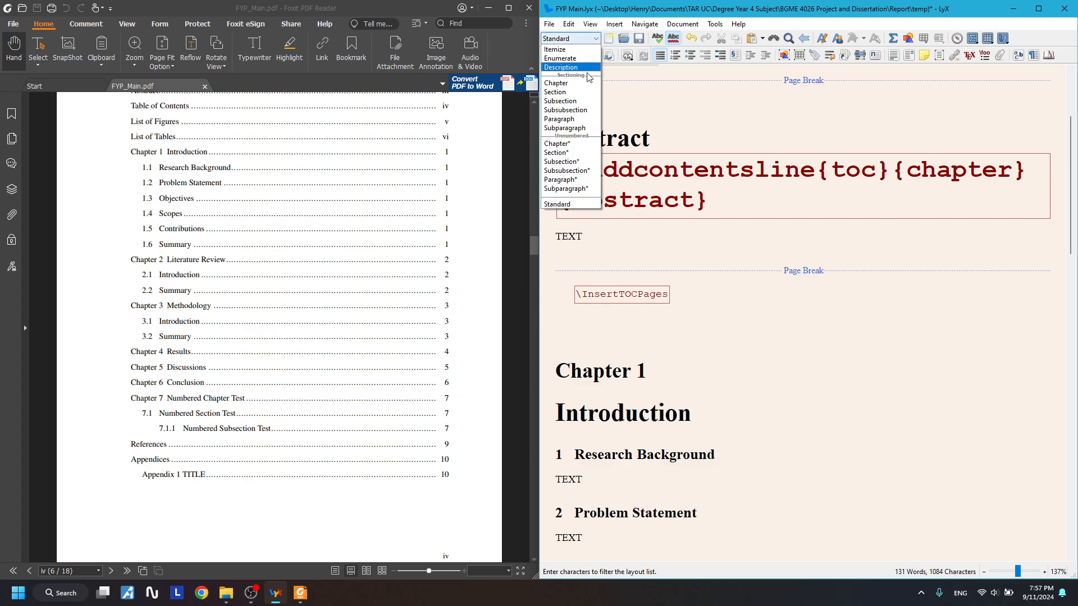
click(568, 144)
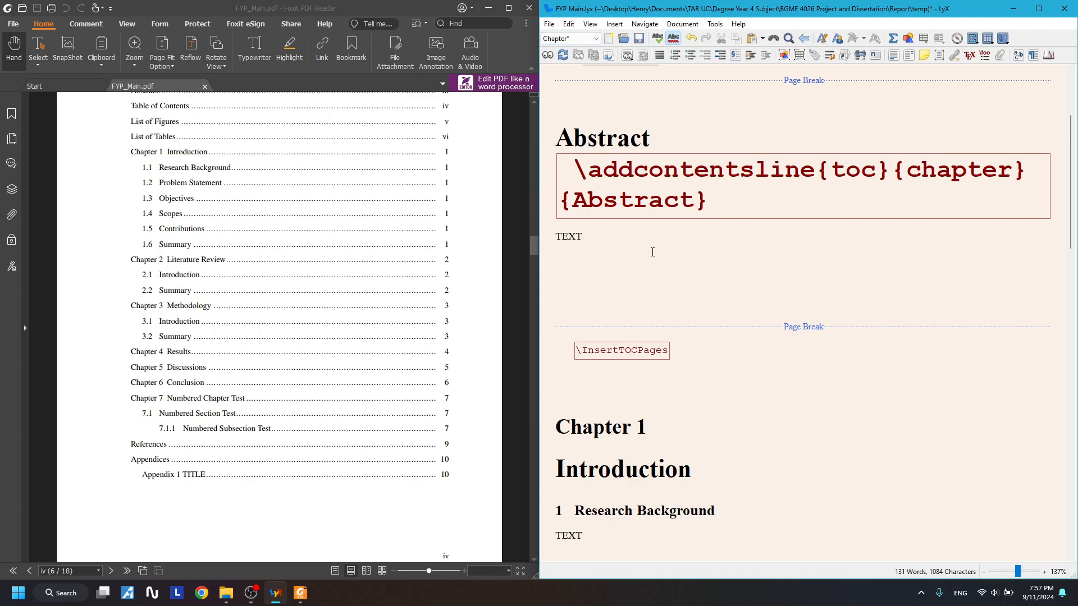
text(List of Symbols)
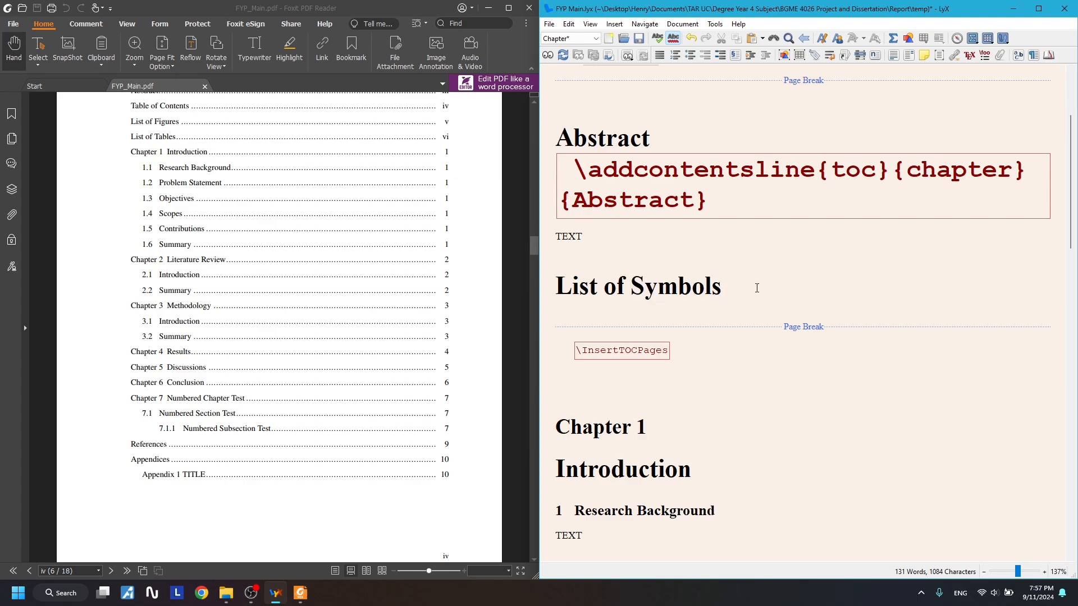
- Check the List of Symbols heading style and add an empty paragraph beneath it
drag(756, 288, 554, 287)
click(795, 287)
click(573, 42)
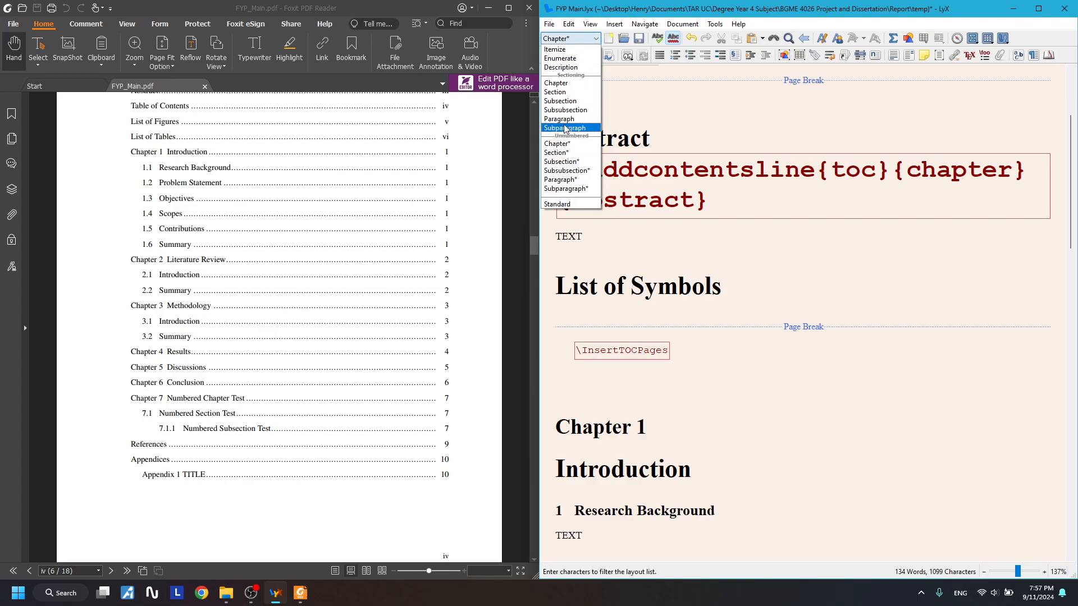
click(775, 286)
key(Return)
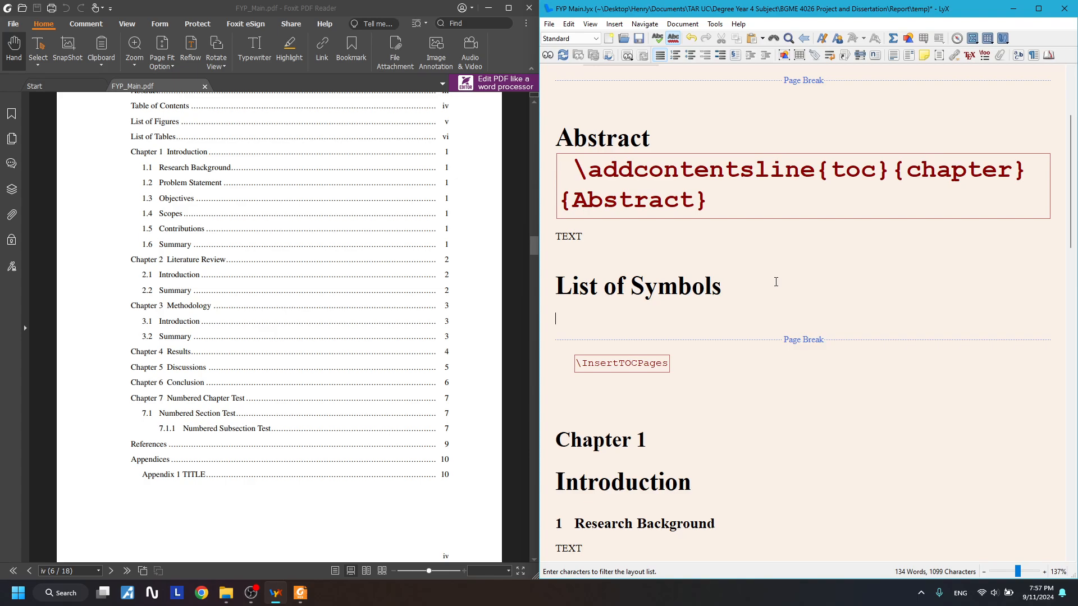
scroll(776, 282, down, 20)
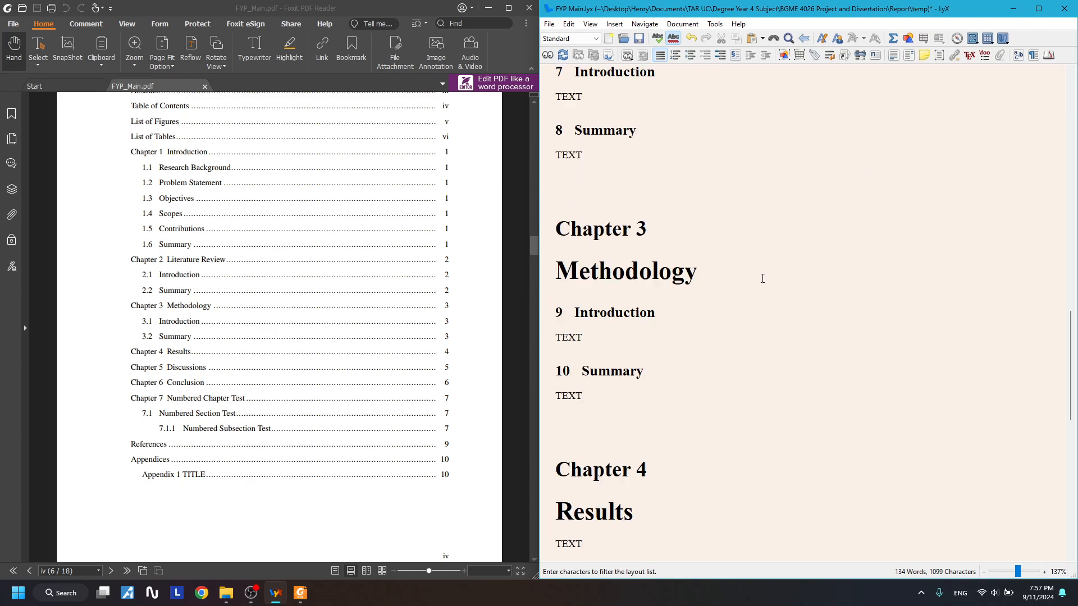
scroll(760, 283, down, 5)
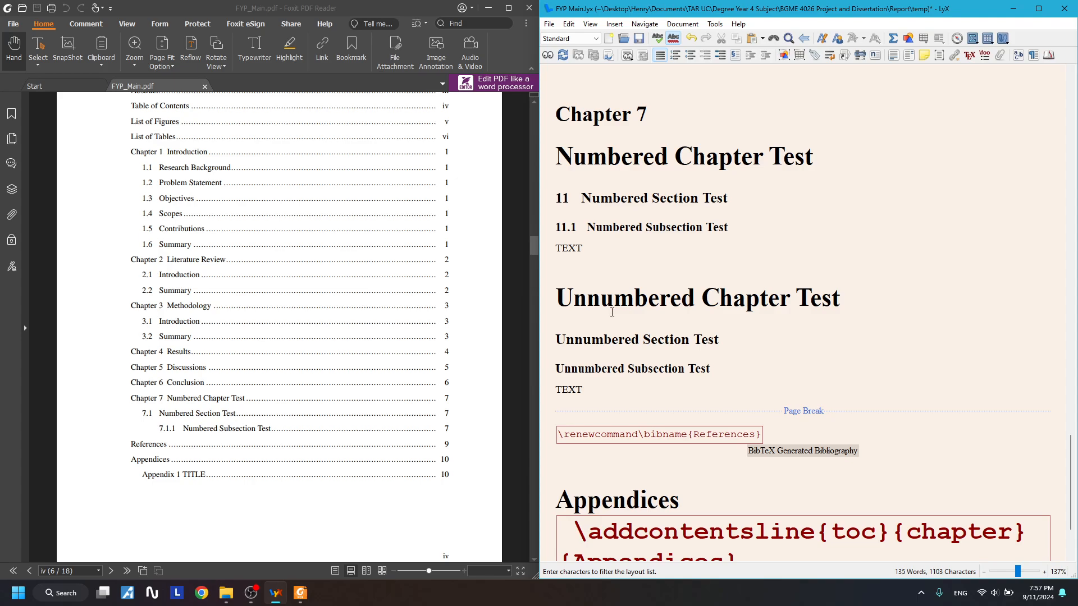
drag(588, 303, 597, 397)
click(587, 386)
drag(560, 291, 662, 392)
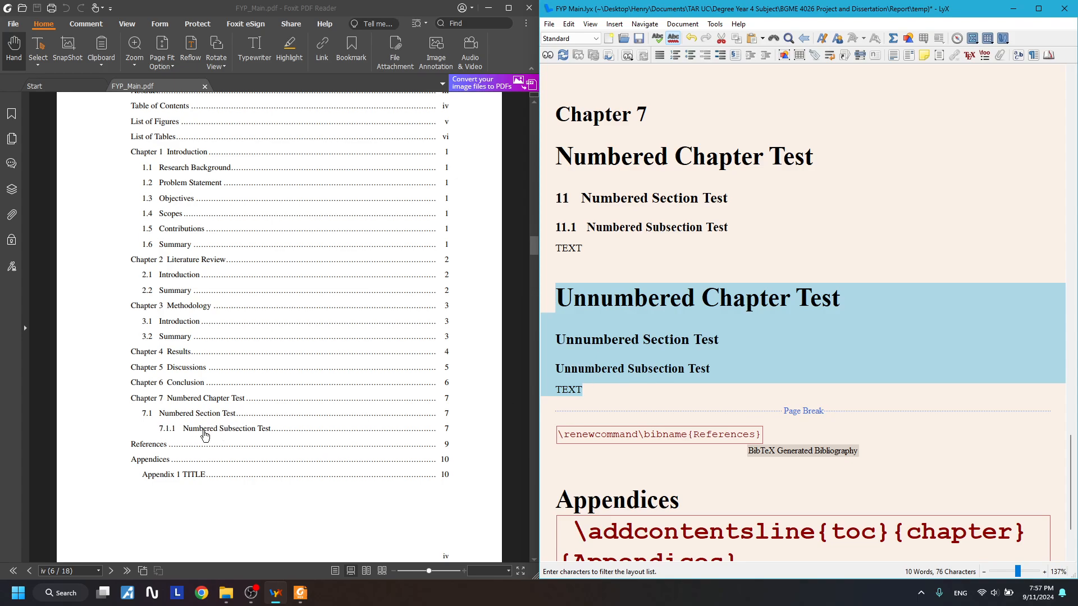
scroll(158, 359, up, 4)
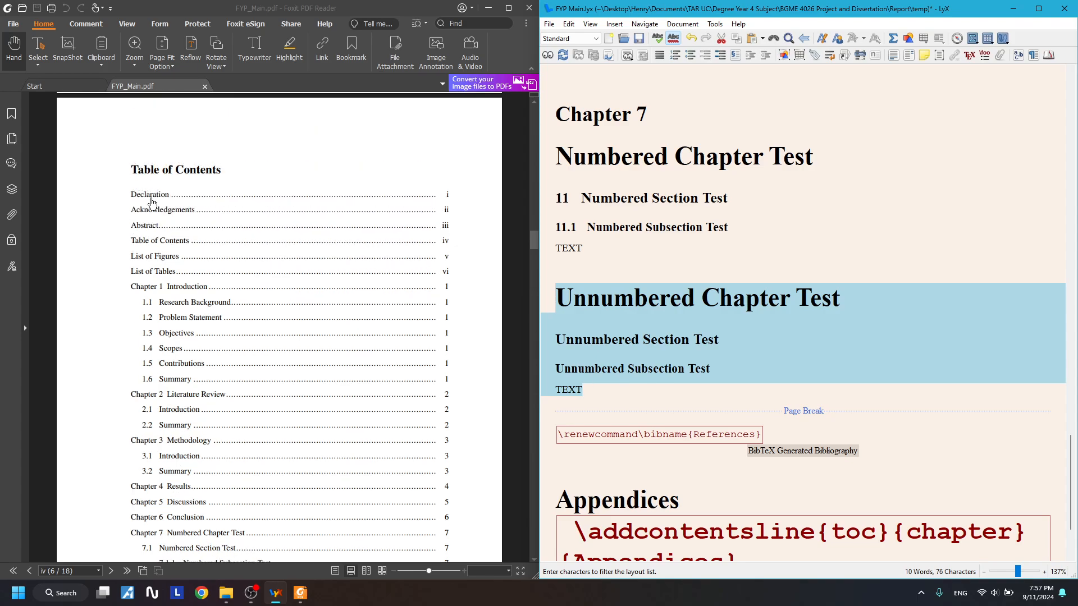
scroll(172, 213, down, 4)
scroll(197, 331, up, 4)
scroll(196, 333, down, 3)
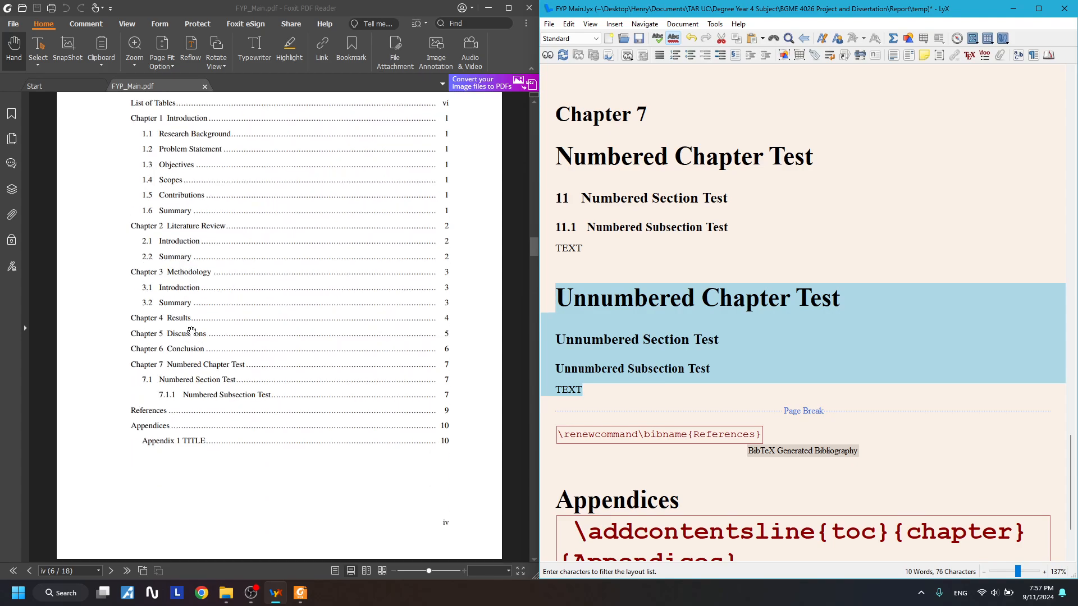
click(594, 140)
click(619, 228)
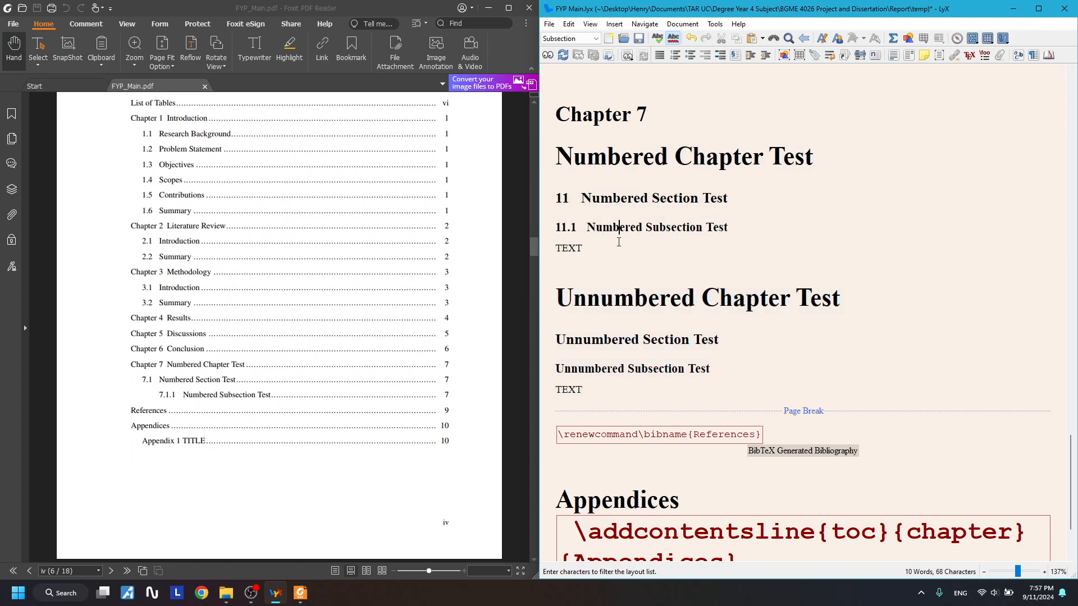
scroll(657, 365, down, 3)
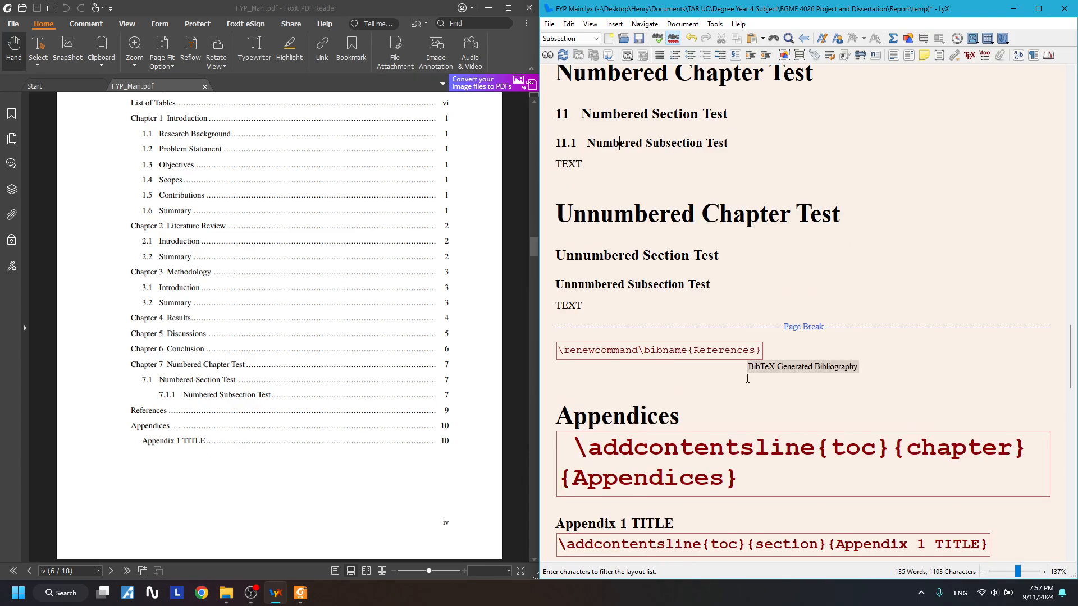
click(727, 364)
click(885, 372)
drag(608, 354, 895, 374)
click(615, 410)
drag(585, 306, 555, 215)
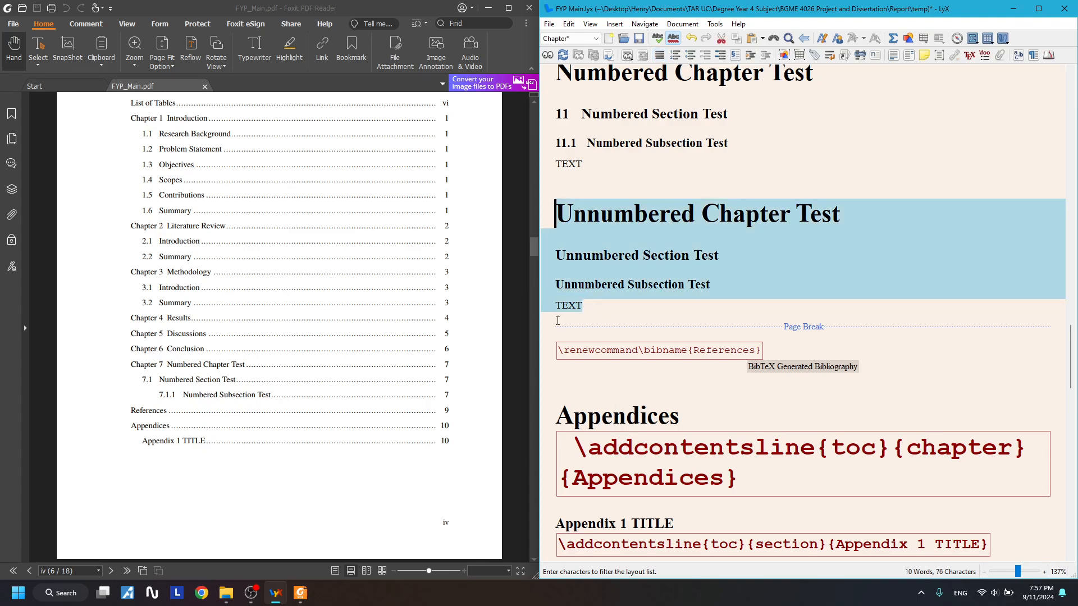
click(716, 275)
click(886, 218)
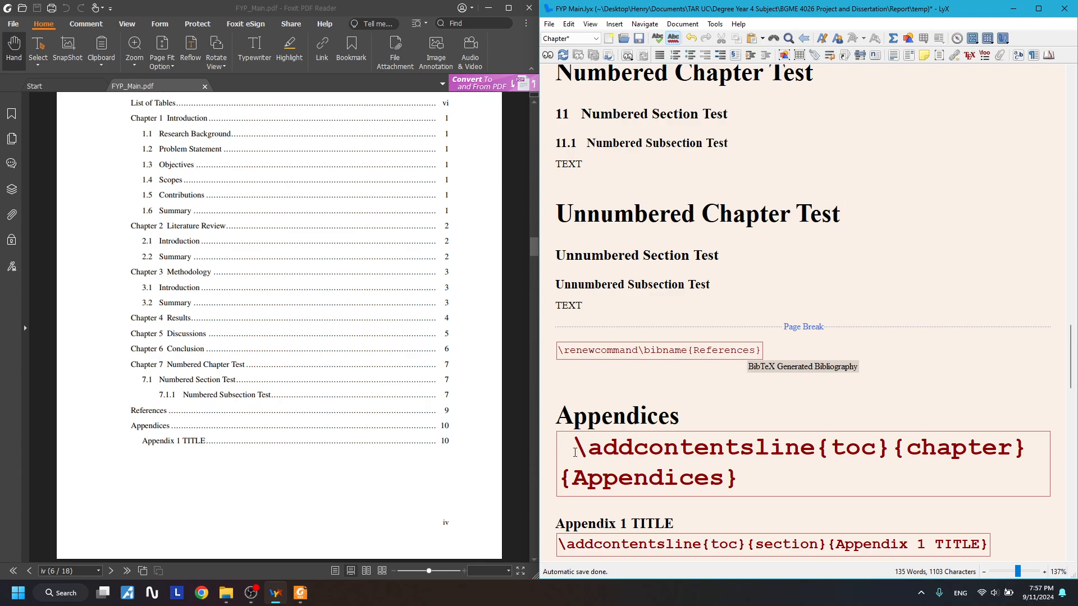
scroll(1061, 393, down, 3)
- Paste the \addcontentsline code after Unnumbered Chapter Test and retitle it Unnumbered Chapter Test
drag(1061, 377, 695, 394)
key(ctrl+c)
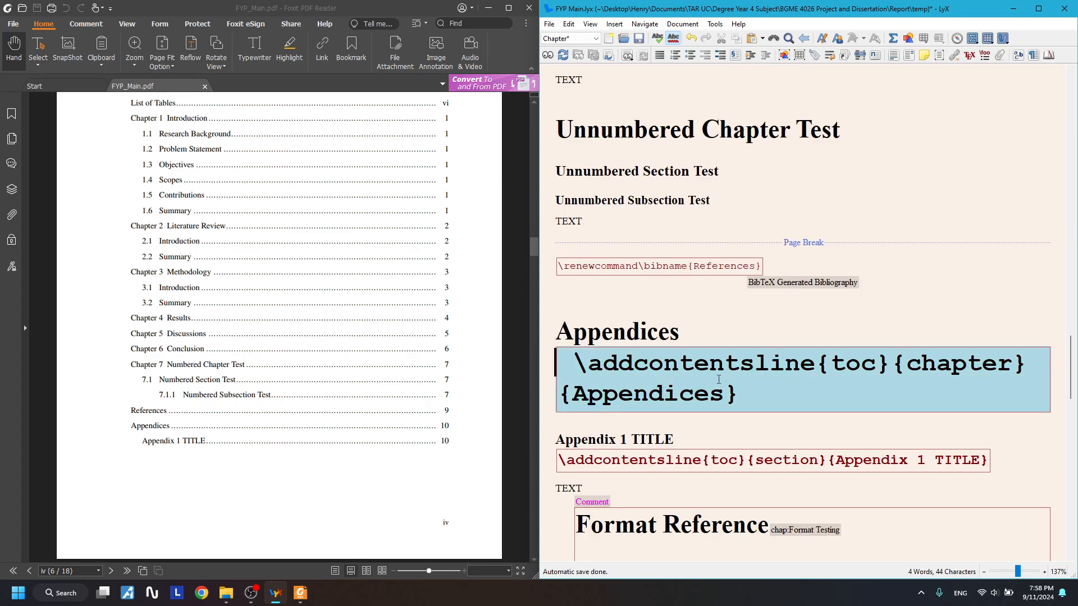
click(932, 147)
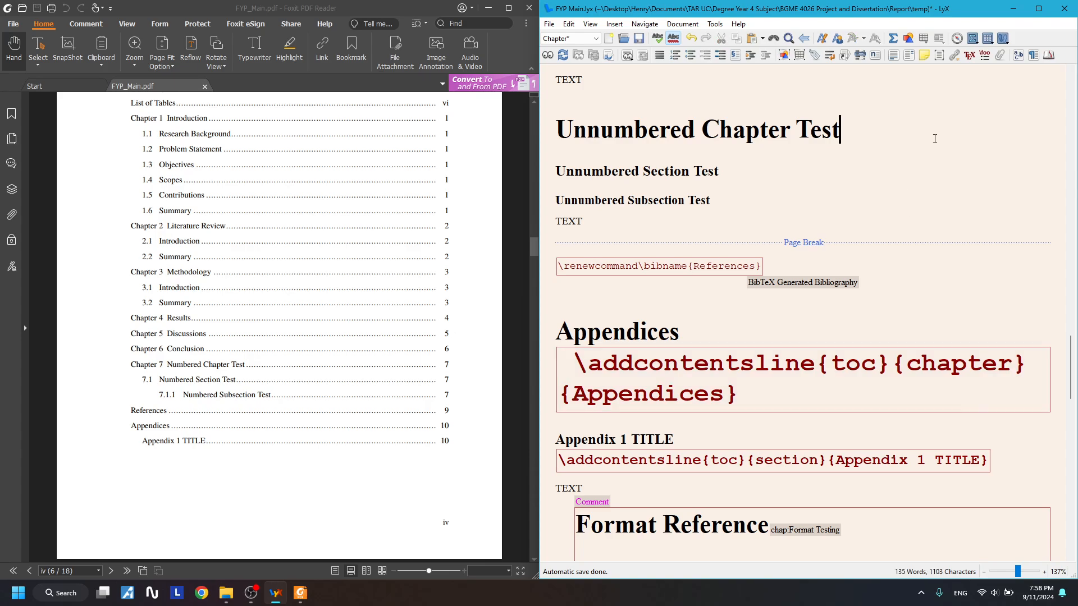
key(ctrl+v)
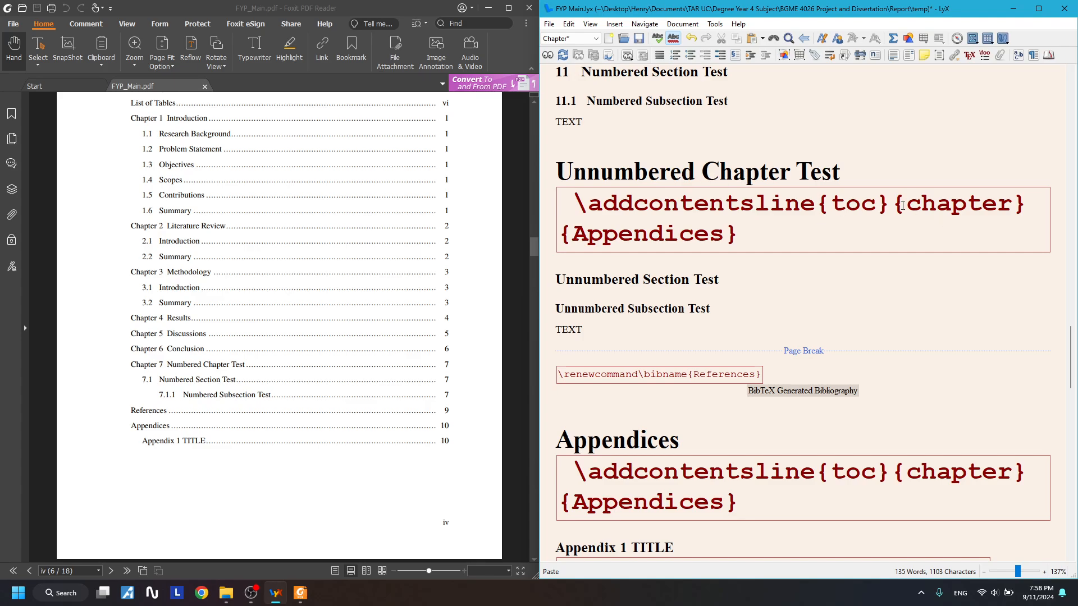
drag(903, 206, 1013, 206)
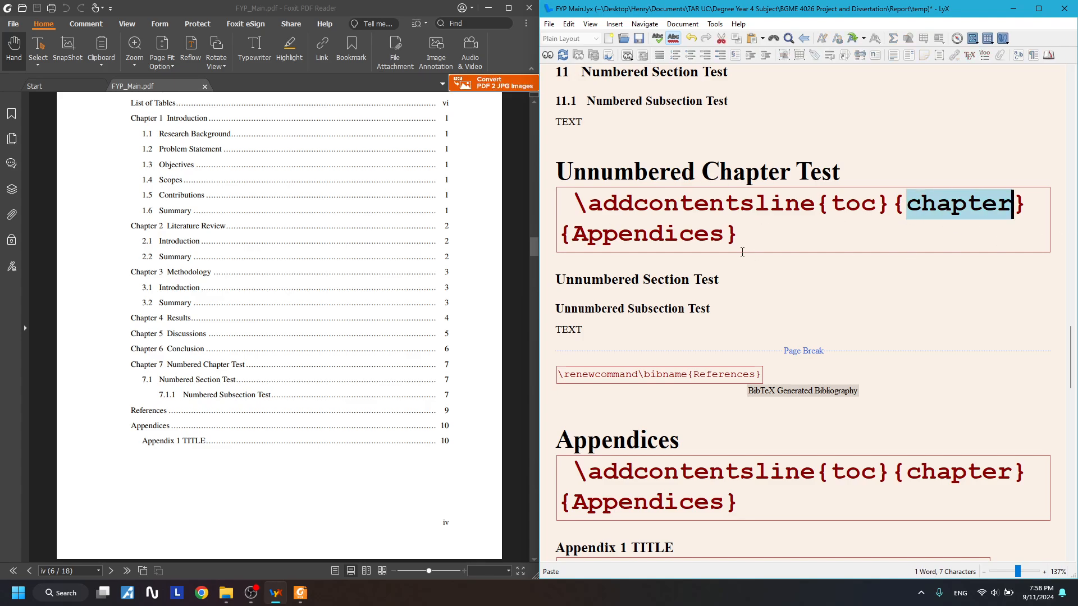
drag(730, 236, 571, 236)
key(BackSpace)
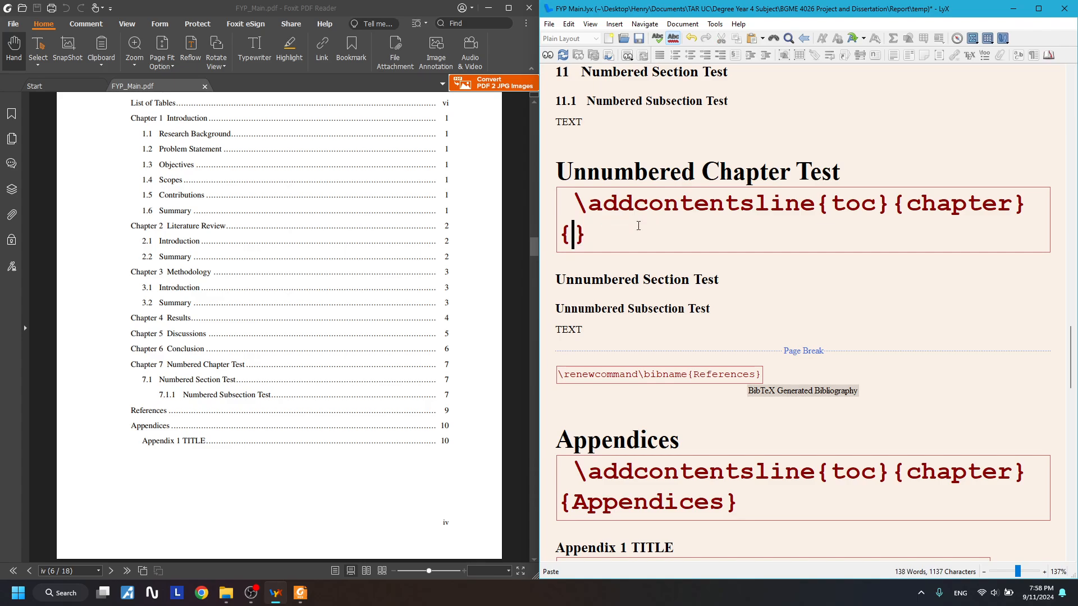
drag(845, 173, 555, 175)
key(ctrl+c)
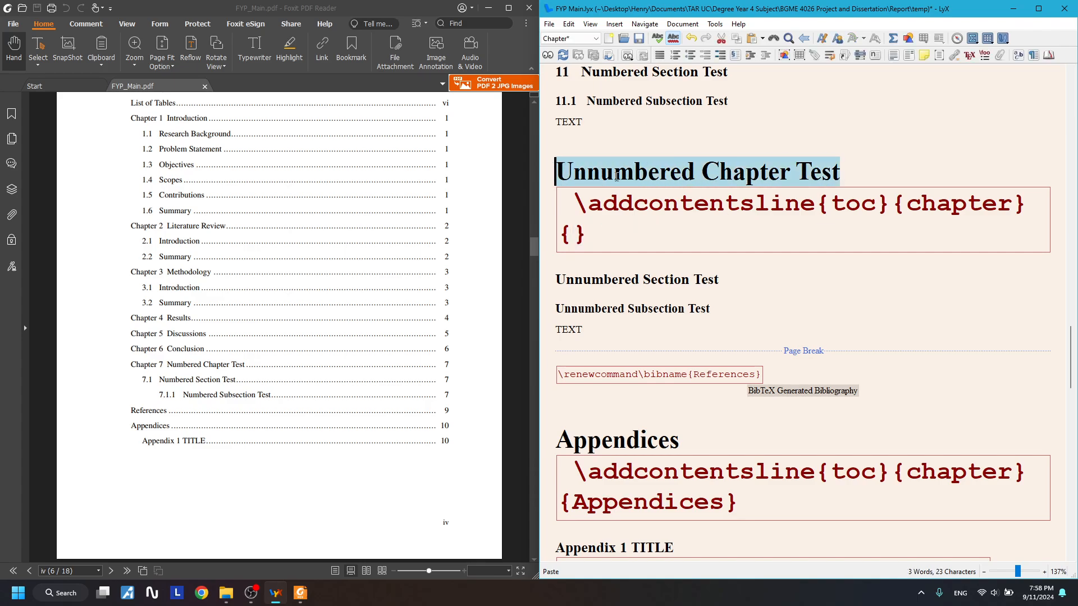
click(566, 231)
key(ctrl+v)
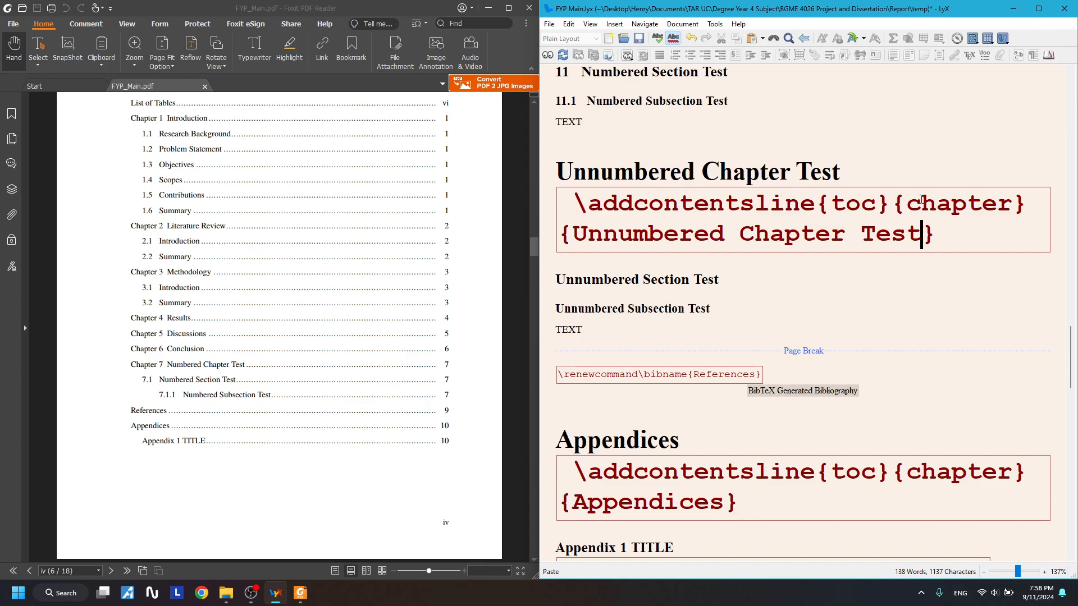
- Add a {section}{Unnumbered Section Test} contents entry after the section heading
click(793, 277)
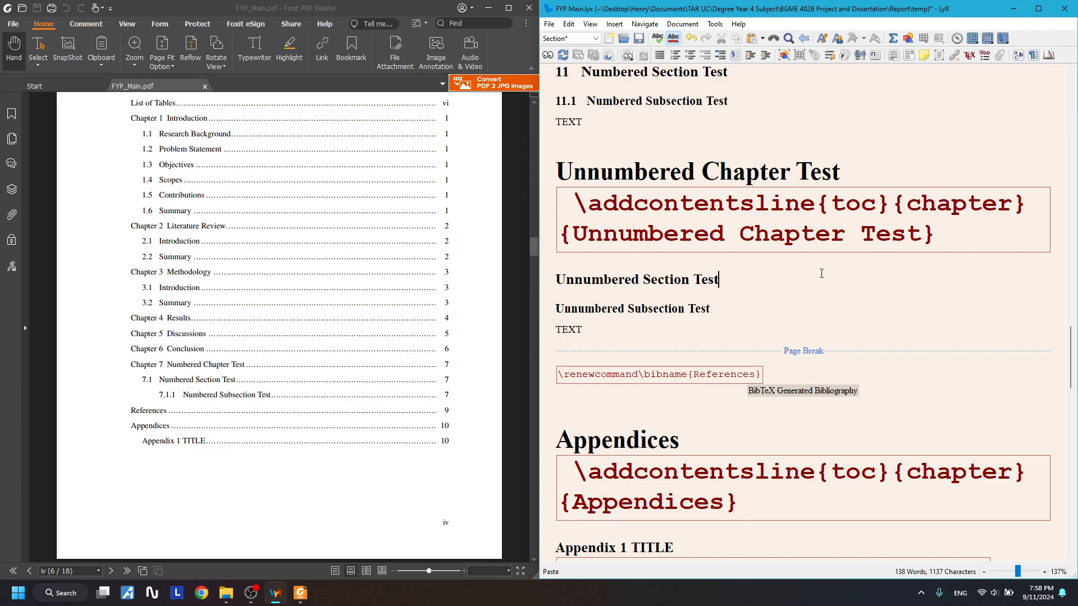
drag(1057, 225, 702, 242)
key(ctrl+c)
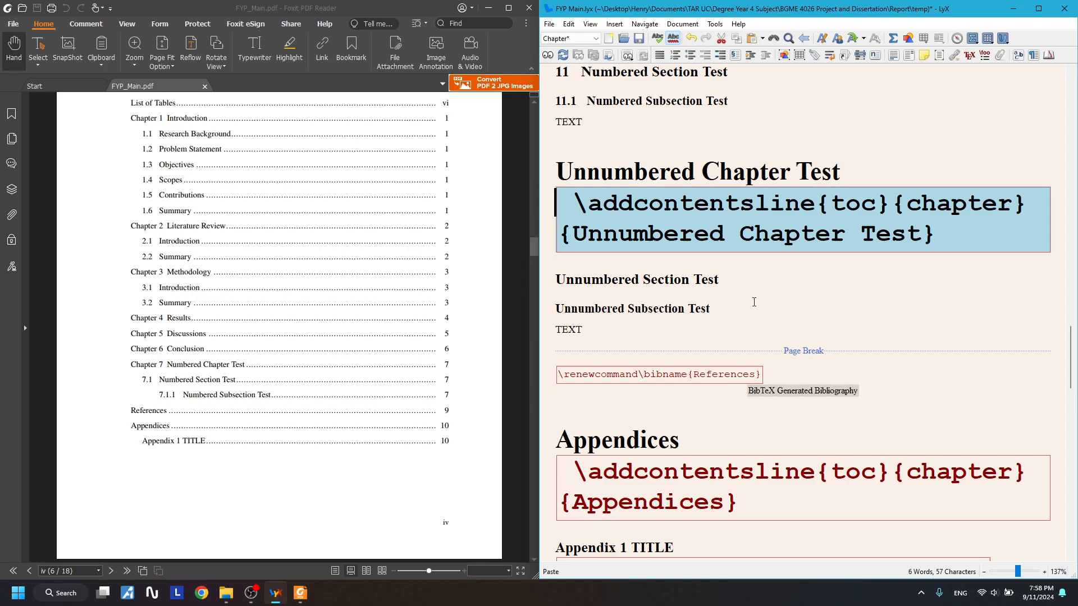
click(752, 280)
key(ctrl+v)
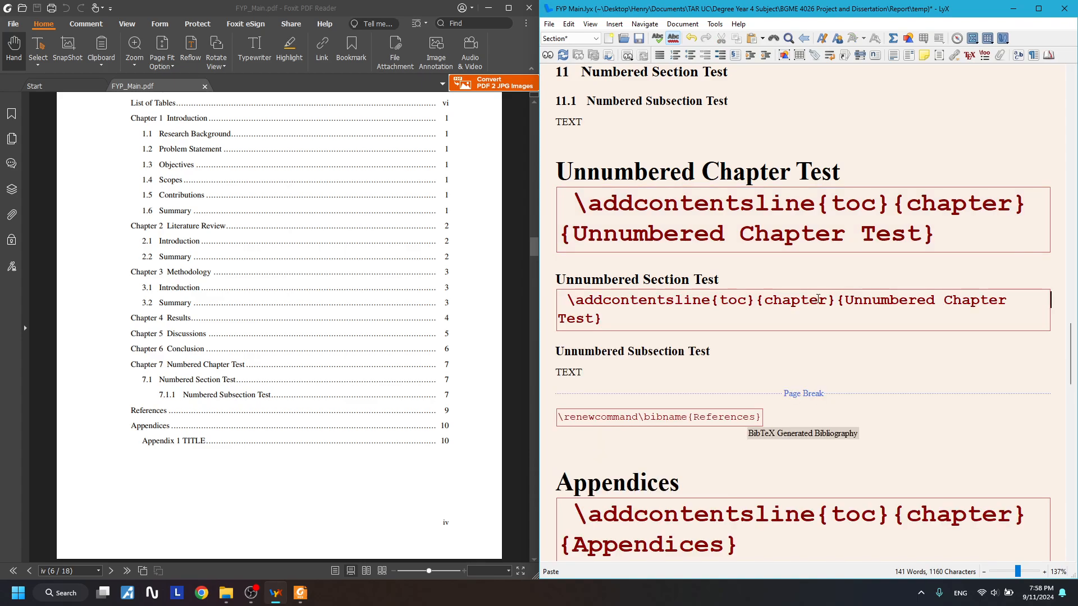
drag(827, 300, 763, 300)
text(sec)
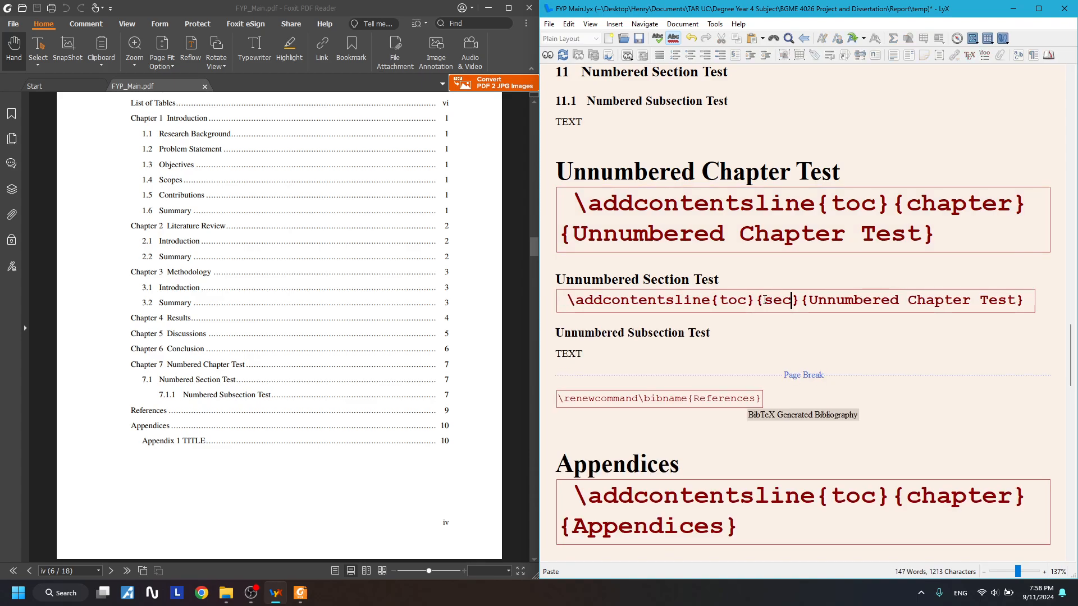
text(tion)
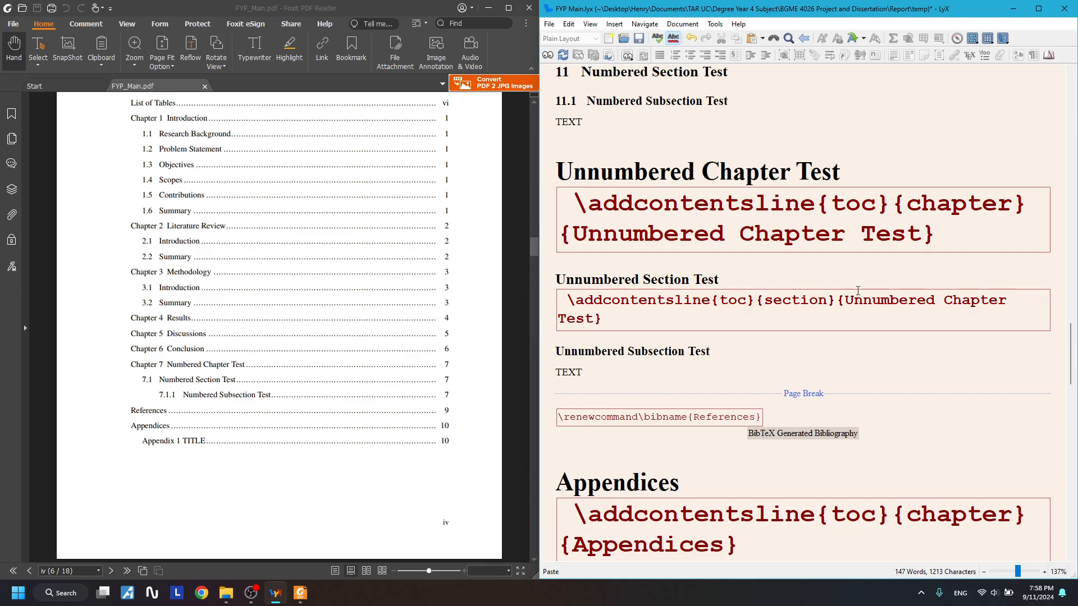
drag(944, 300, 1009, 299)
text(Section)
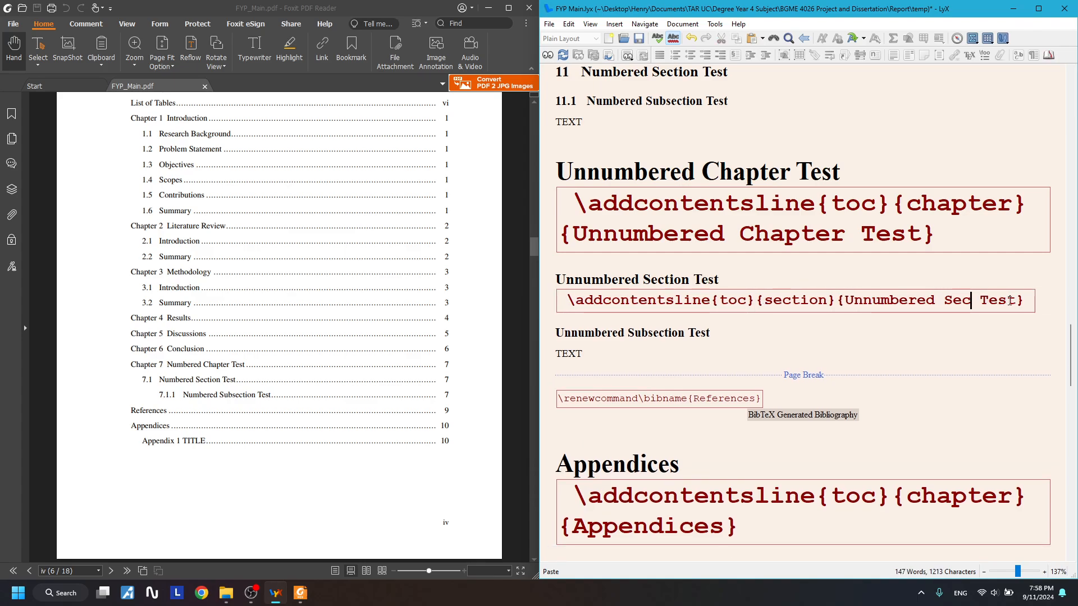
- Add a {subsection}{Unnumbered Subsection Test} contents entry after the subsection heading
click(713, 365)
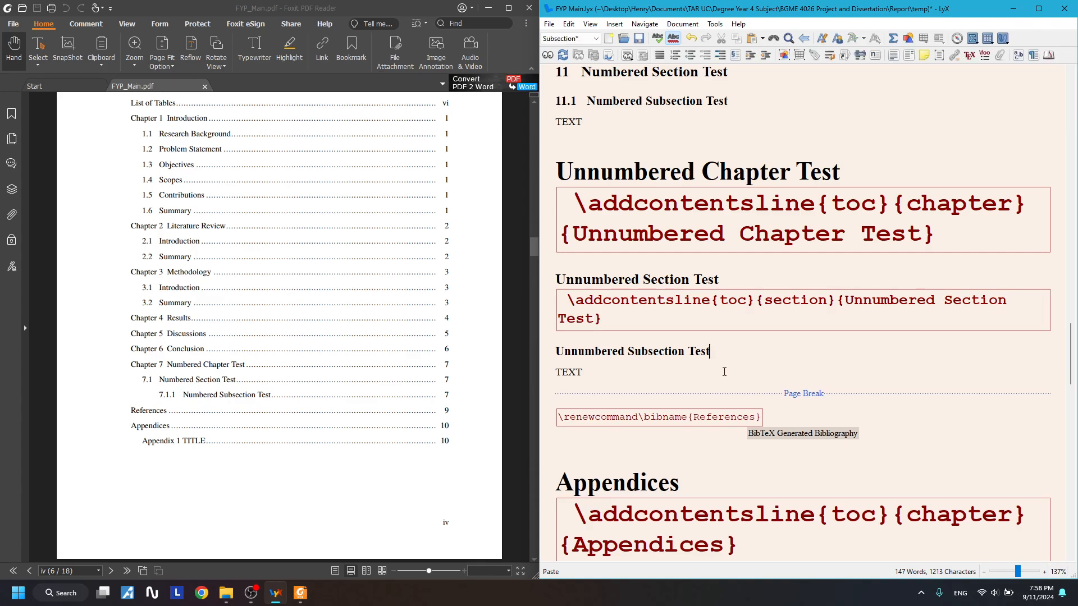
key(ctrl+v)
drag(749, 371, 801, 370)
text(subsection)
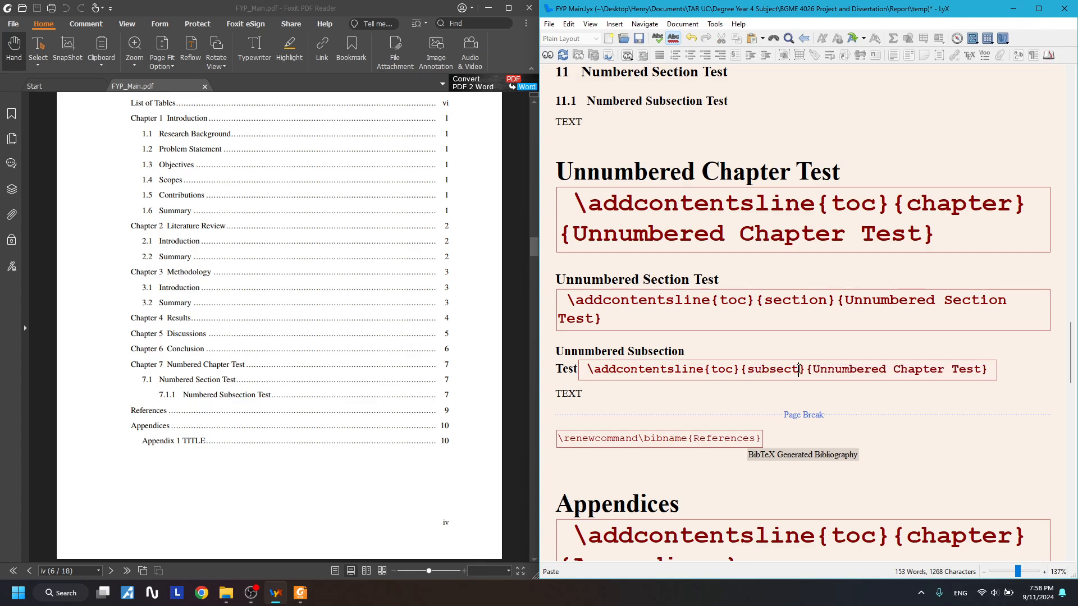
drag(915, 365, 966, 363)
key(BackSpace)
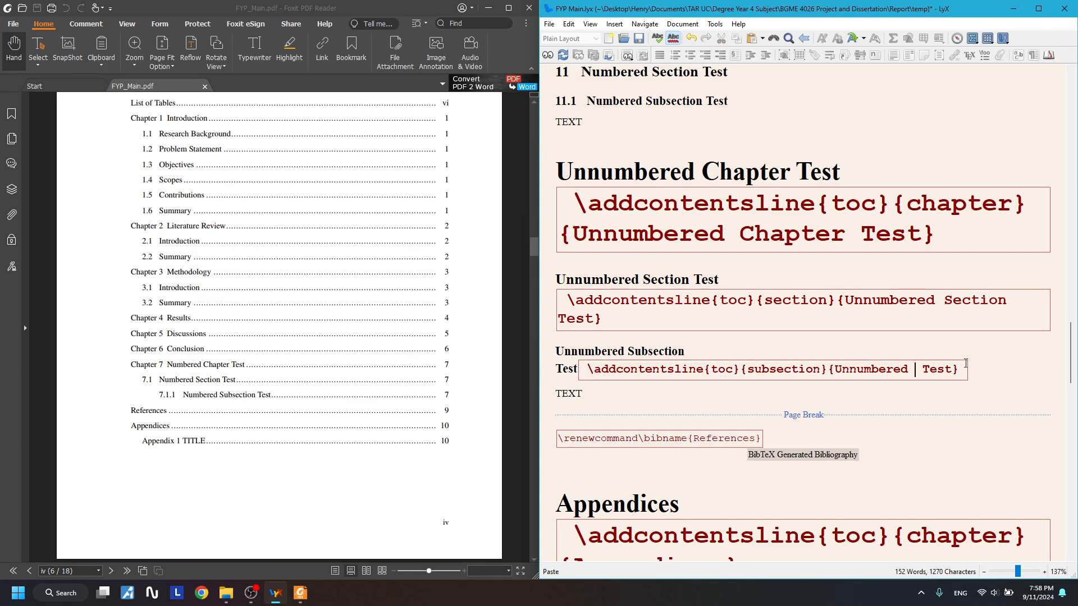
text(Subsection)
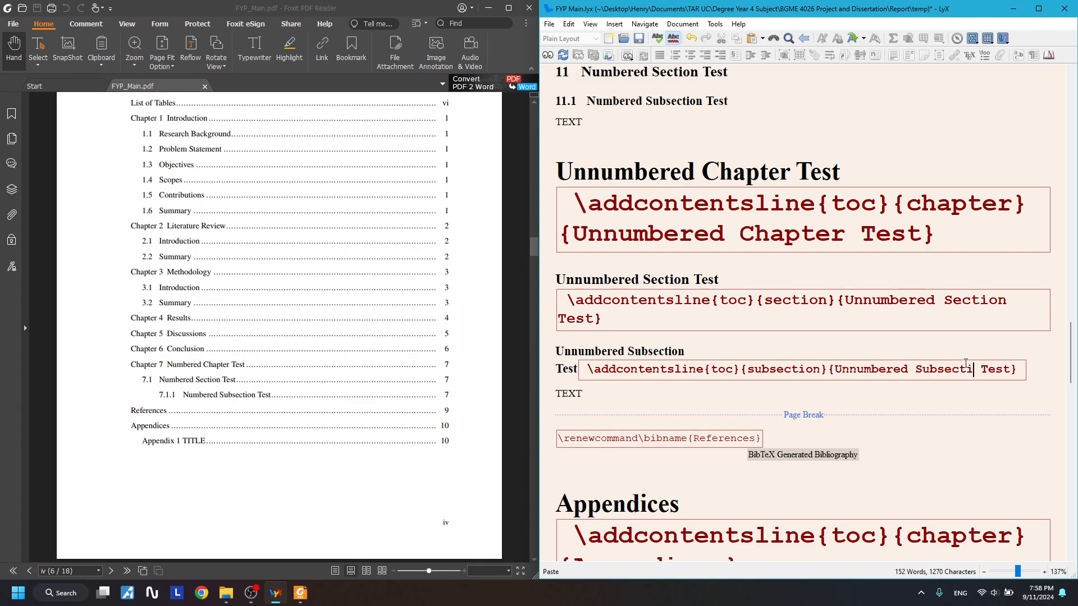
click(724, 408)
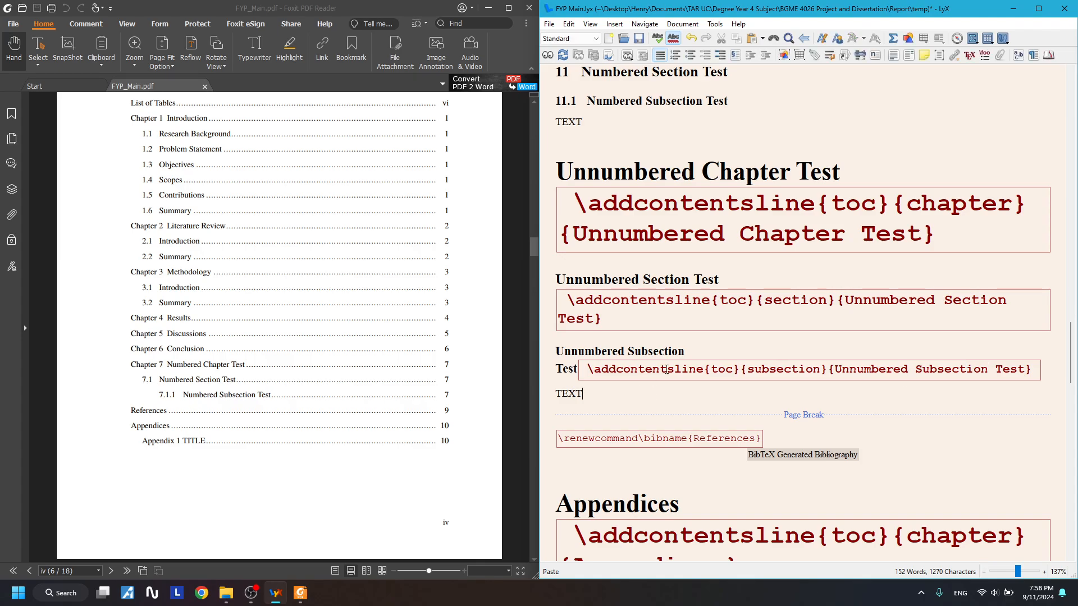
- Paste the contents code under List of Symbols and retitle it {chapter}{List of Symbols}
scroll(700, 288, up, 20)
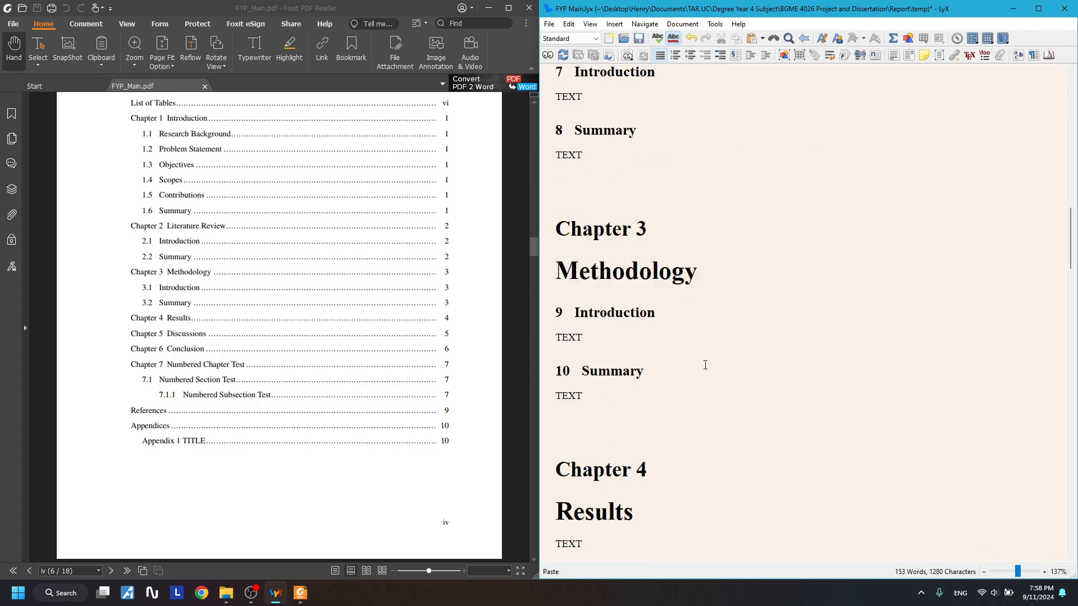
click(719, 366)
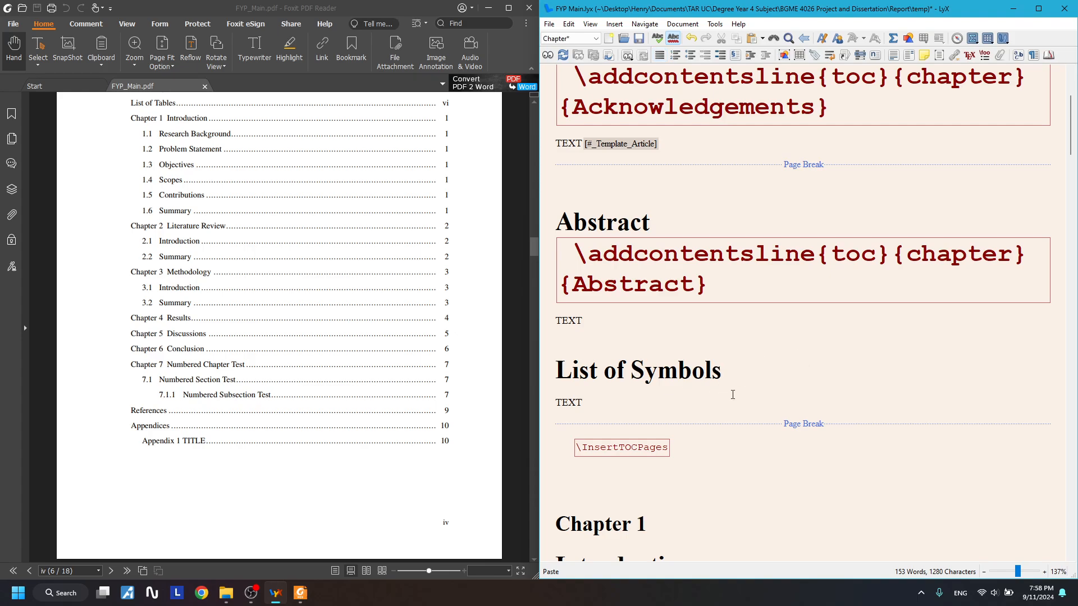
text(\addcontentsline{toc}{chapter}{Unnumbered Chapter Test})
drag(568, 371, 721, 371)
double_click(960, 402)
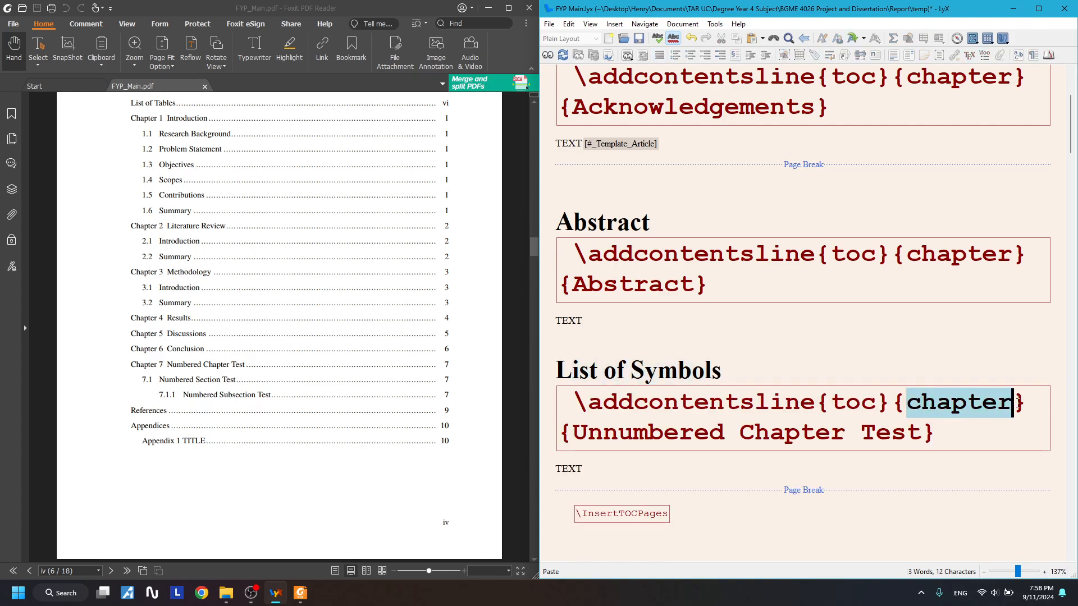
double_click(747, 432)
drag(922, 432, 572, 432)
text(List of Su)
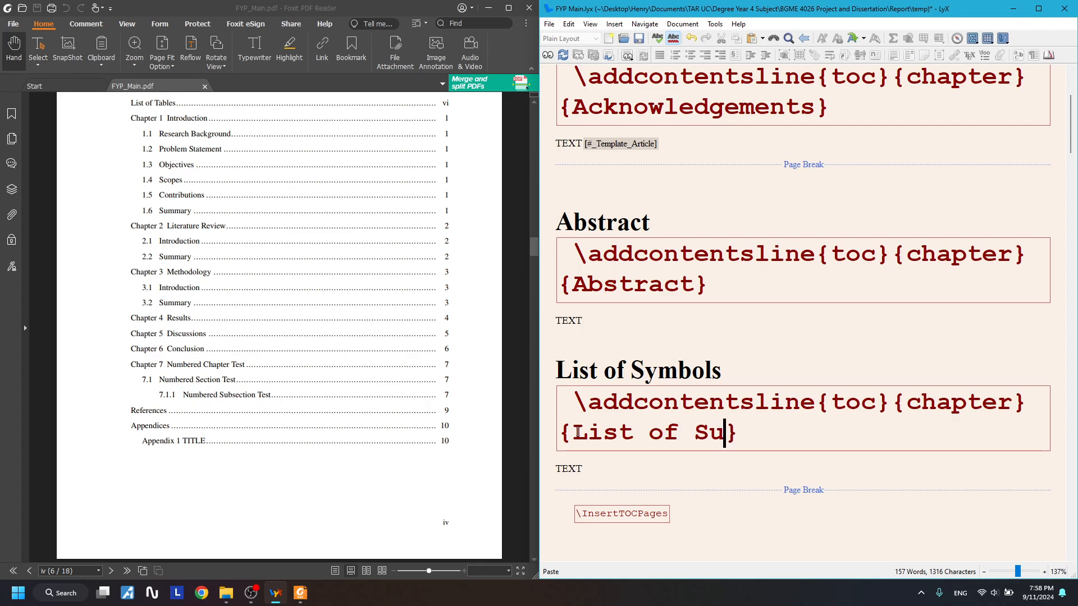
text(m)
key(BackSpace)
key(BackSpace)
text(ymbols)
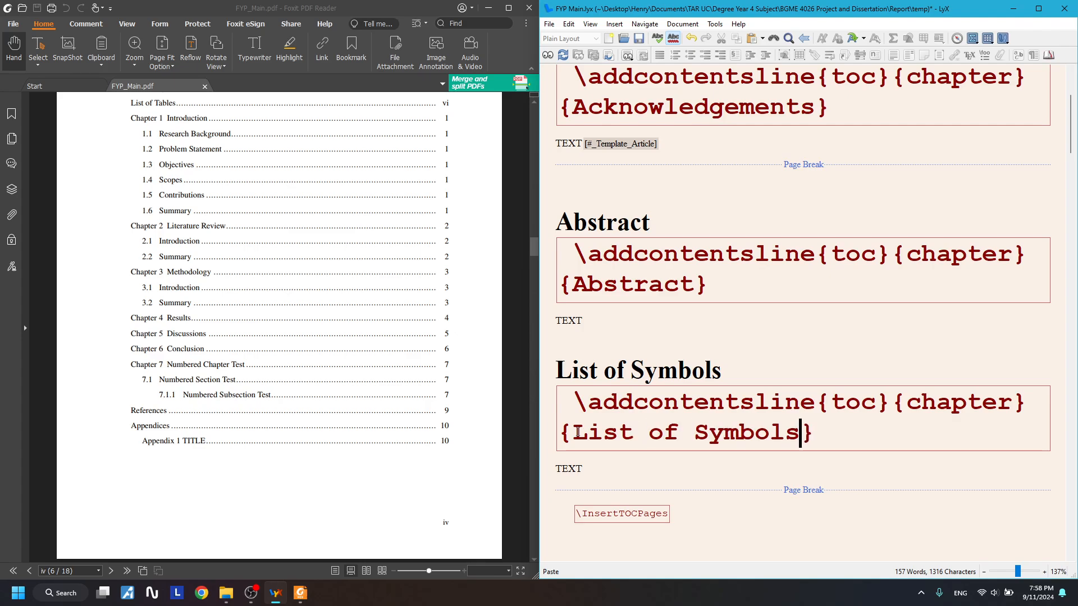
- Review the List of Symbols block with its new contents entry
mouse_move(601, 473)
mouse_down()
mouse_move(537, 372)
mouse_move(570, 396)
mouse_move(606, 473)
mouse_up()
click(590, 371)
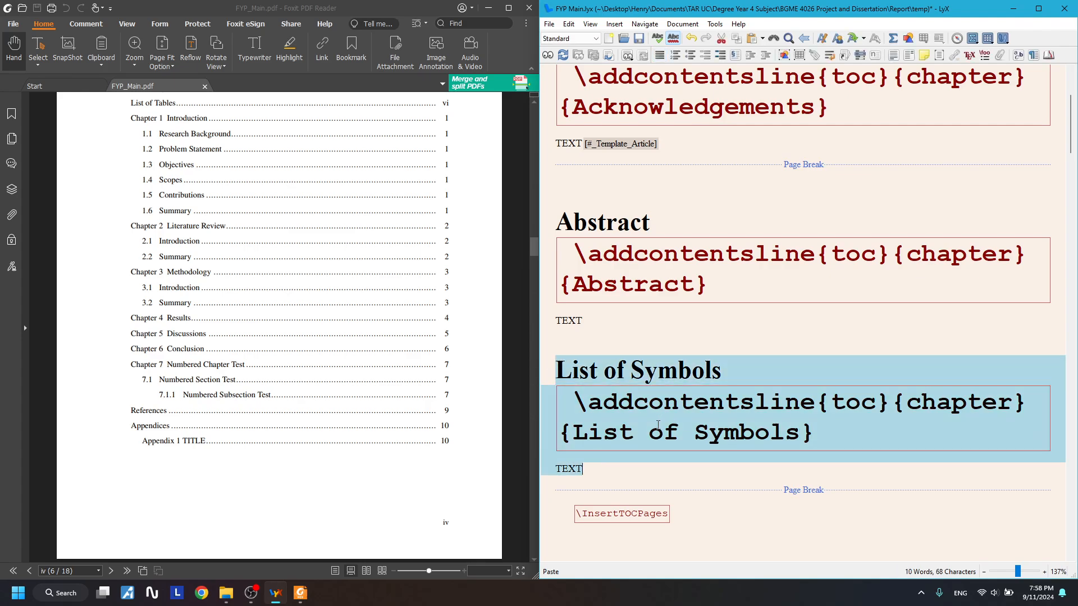
scroll(658, 425, down, 1)
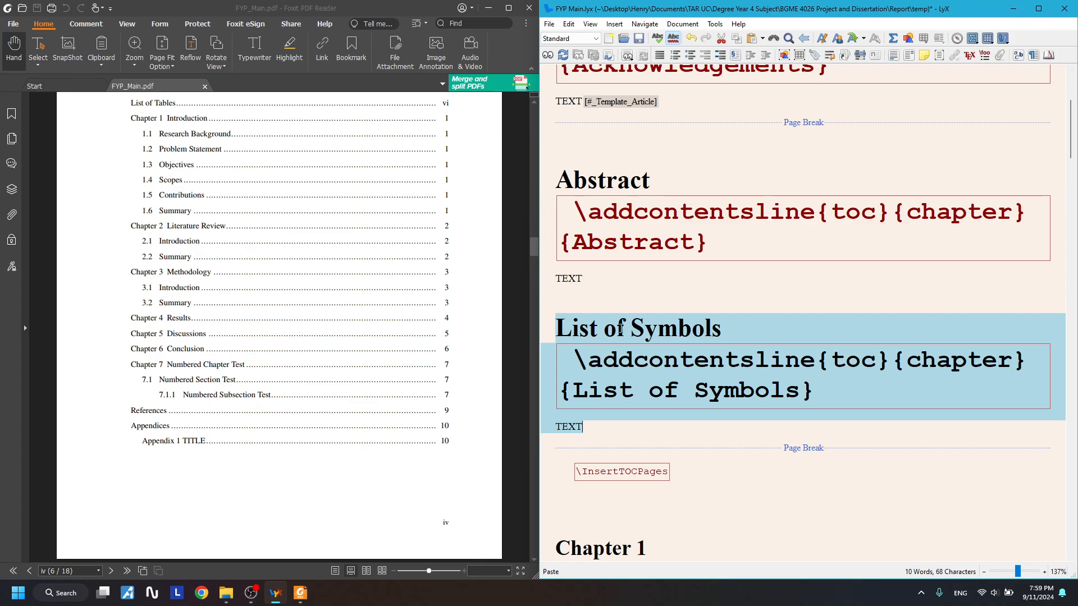
scroll(661, 368, down, 3)
click(634, 312)
scroll(638, 247, down, 1)
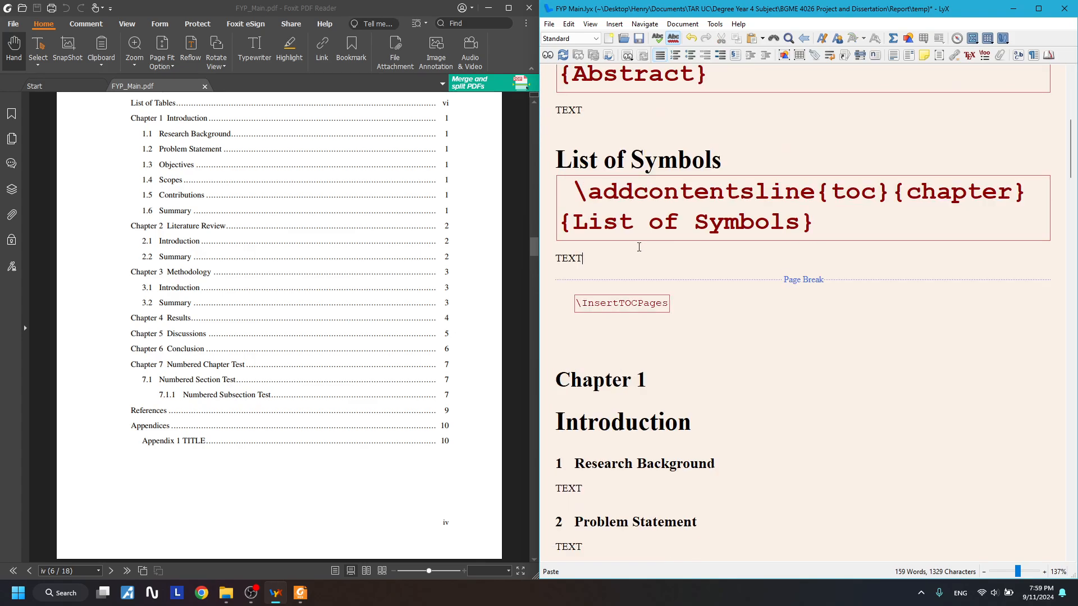
drag(598, 163, 628, 270)
click(628, 251)
drag(590, 160, 559, 276)
click(614, 257)
scroll(671, 284, down, 20)
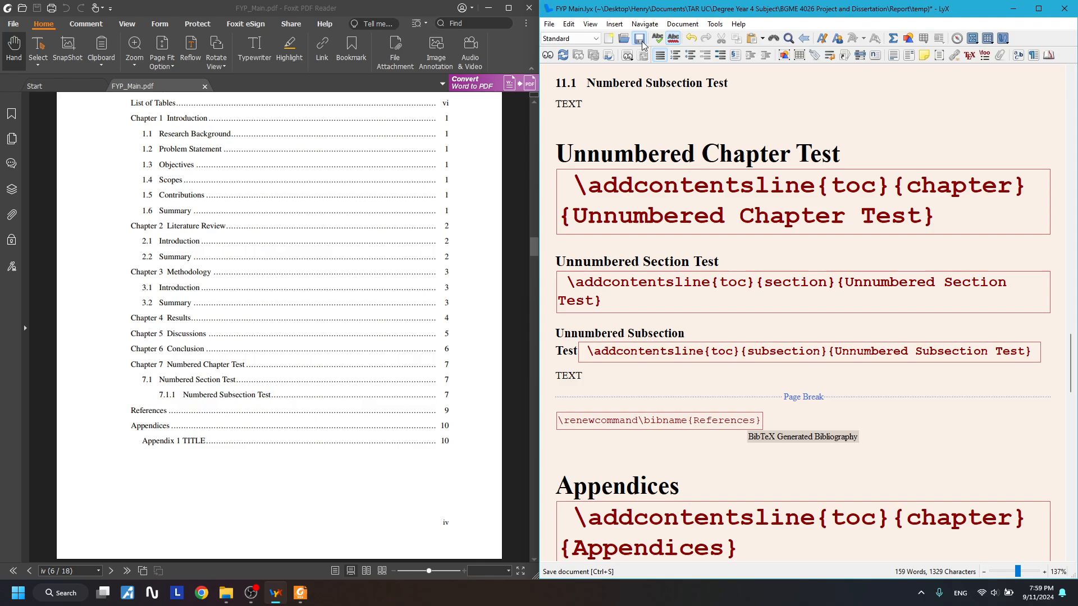
- Save the thesis, compile it with pdflatex, and dismiss the Foxit security warning
click(529, 8)
click(547, 55)
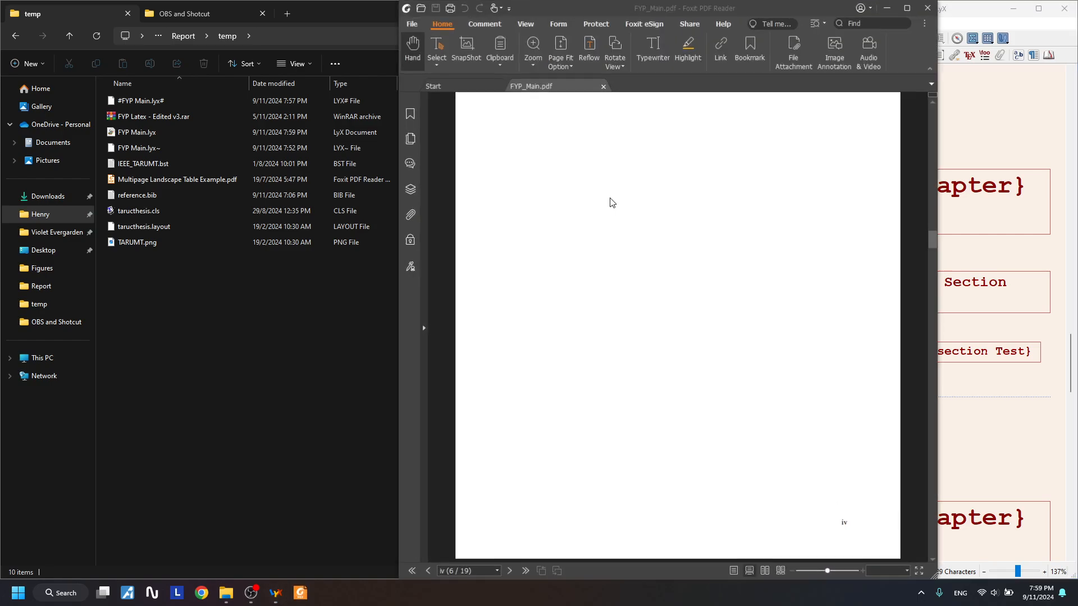
click(723, 342)
- Snap Foxit to the left half and scroll to the Table of Contents, showing the unnumbered entries on page 8
scroll(729, 359, up, 8)
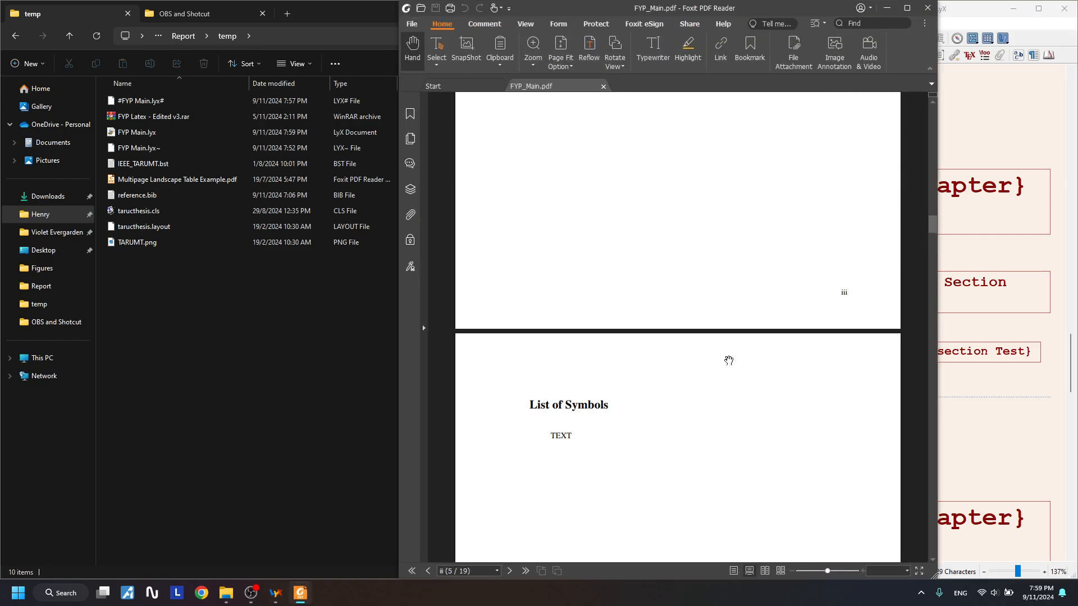
scroll(689, 305, down, 5)
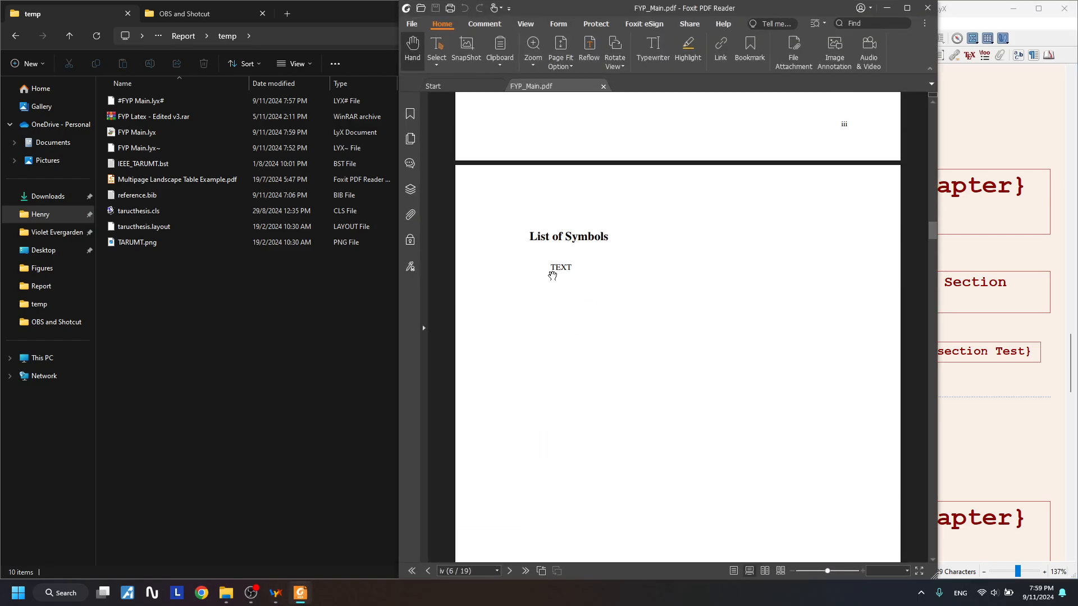
scroll(557, 274, down, 5)
scroll(557, 274, down, 6)
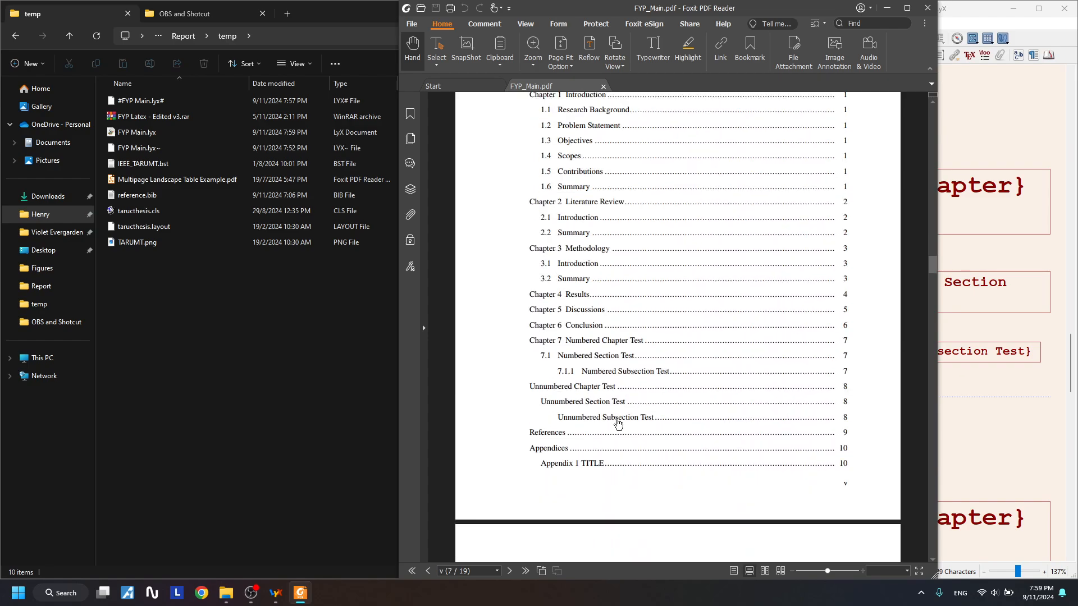
key(super+Left)
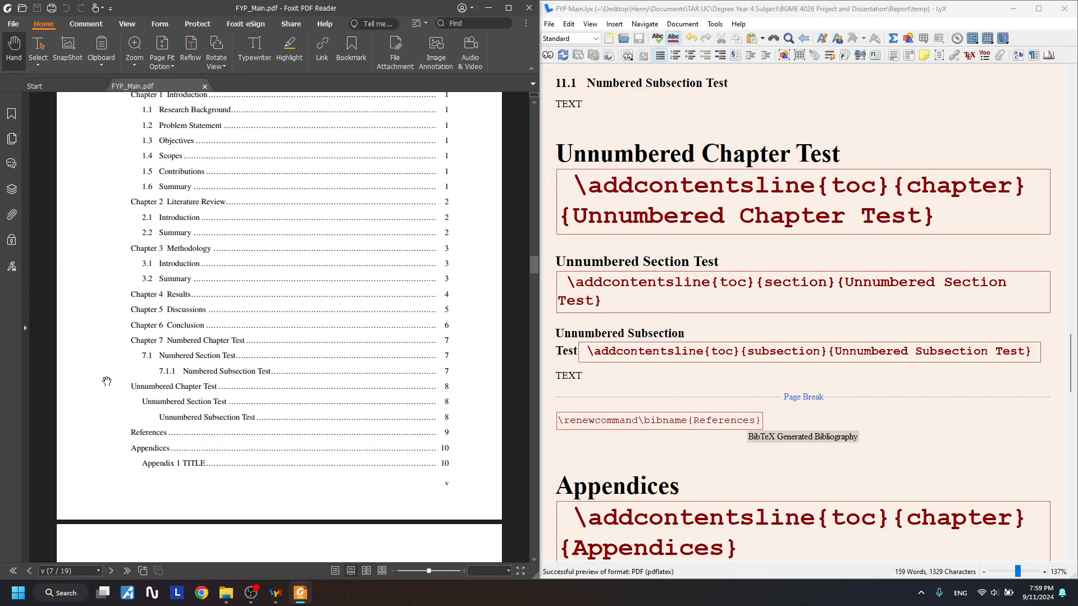
scroll(219, 357, up, 3)
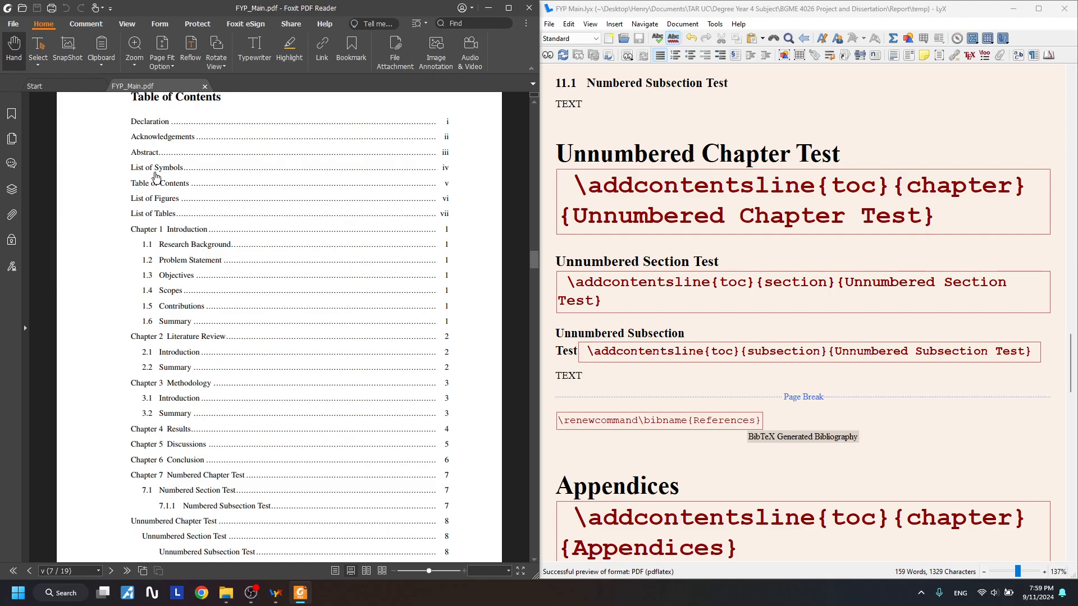
scroll(179, 174, down, 3)
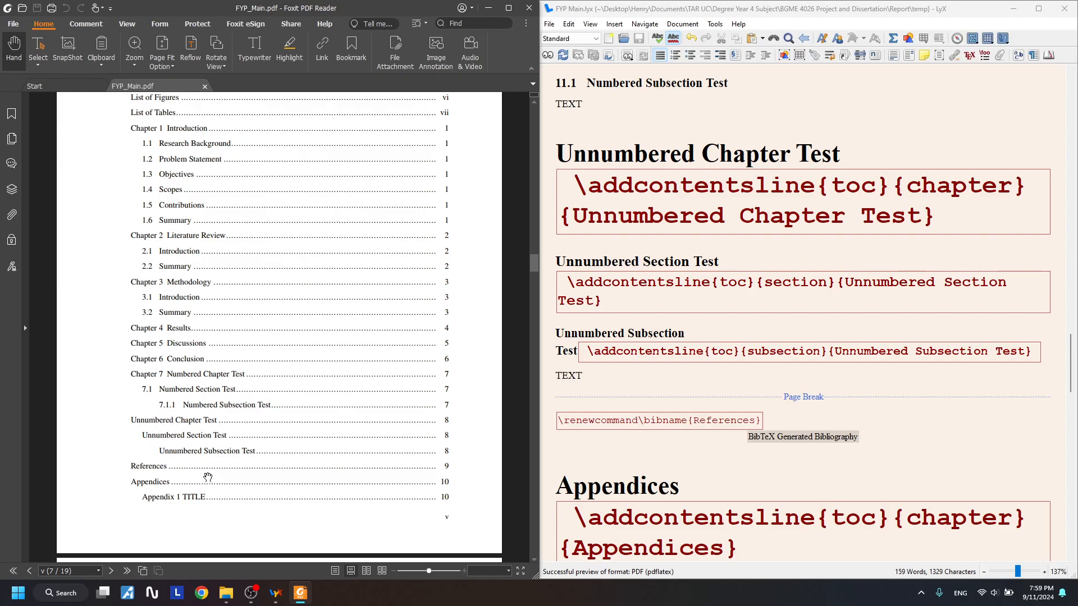
- Review the unnumbered block and the chapter contents-entry code, then clear the selection
drag(779, 384, 558, 156)
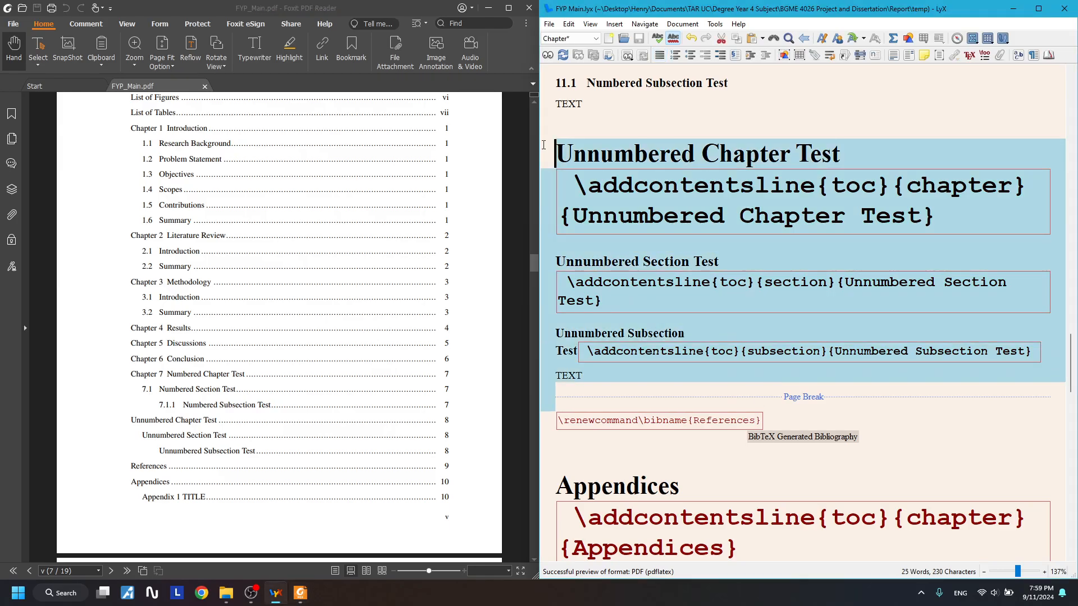
scroll(567, 168, up, 2)
click(696, 281)
drag(605, 316, 988, 341)
click(684, 408)
click(624, 279)
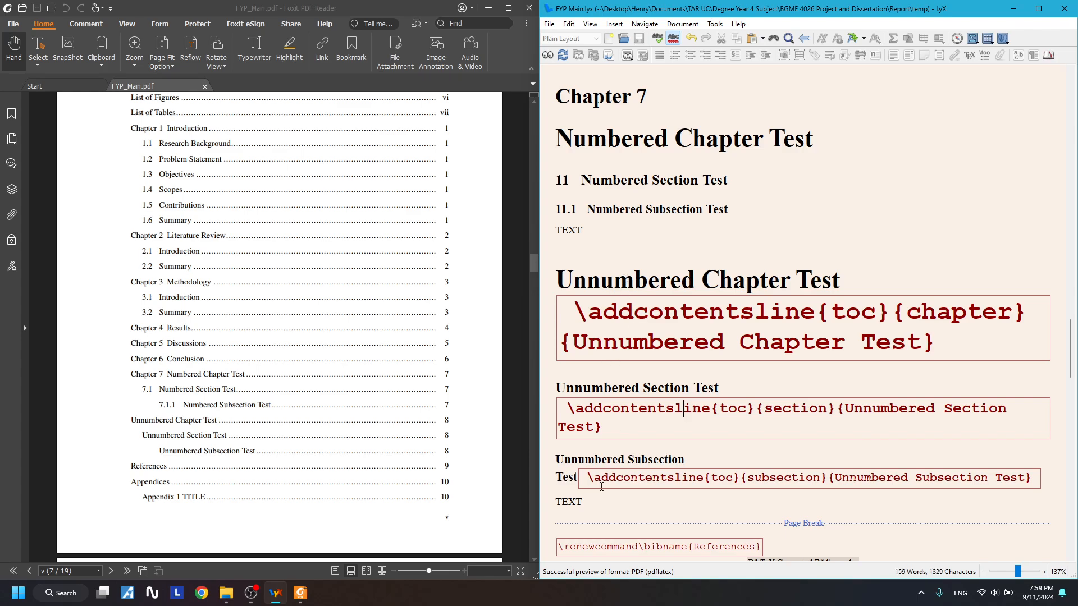
- Insert an empty paragraph after TEXT under 11.1 Numbered Subsection Test and show the paragraph styles
scroll(600, 486, up, 3)
click(599, 357)
scroll(746, 391, down, 2)
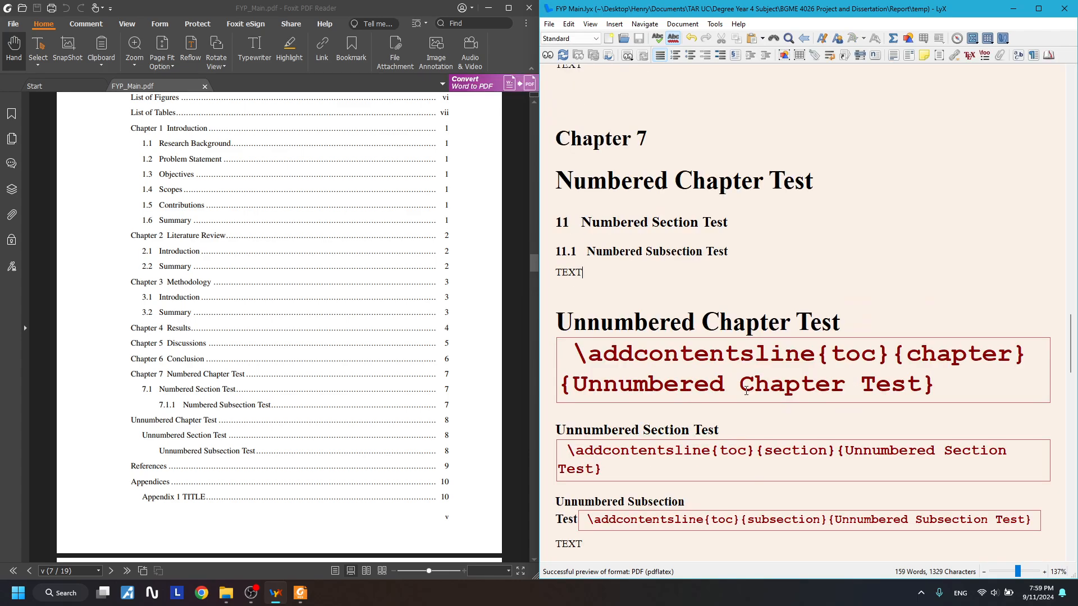
key(Return)
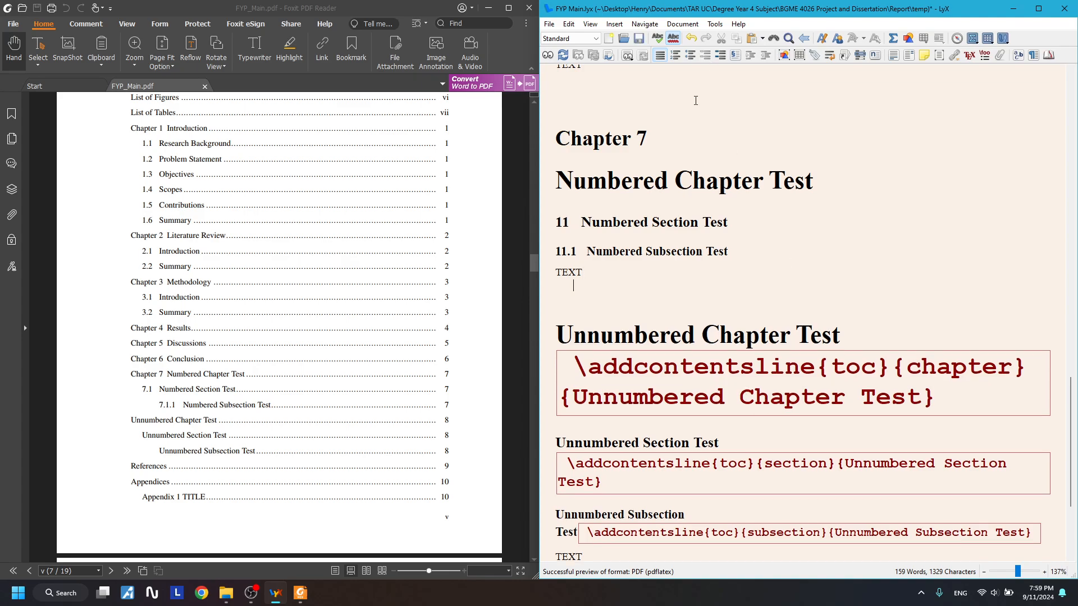
click(573, 39)
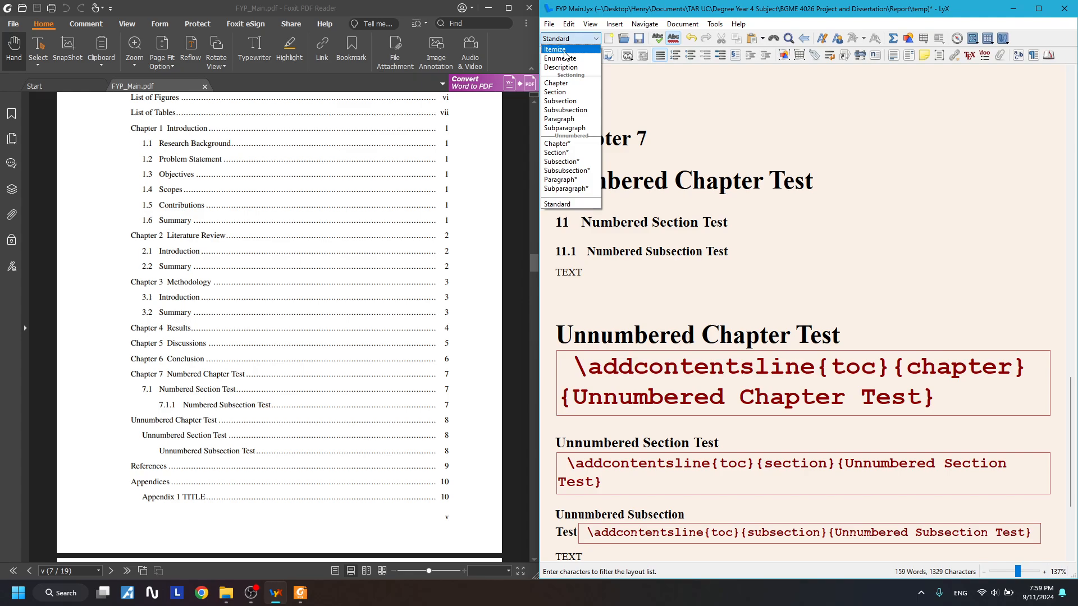
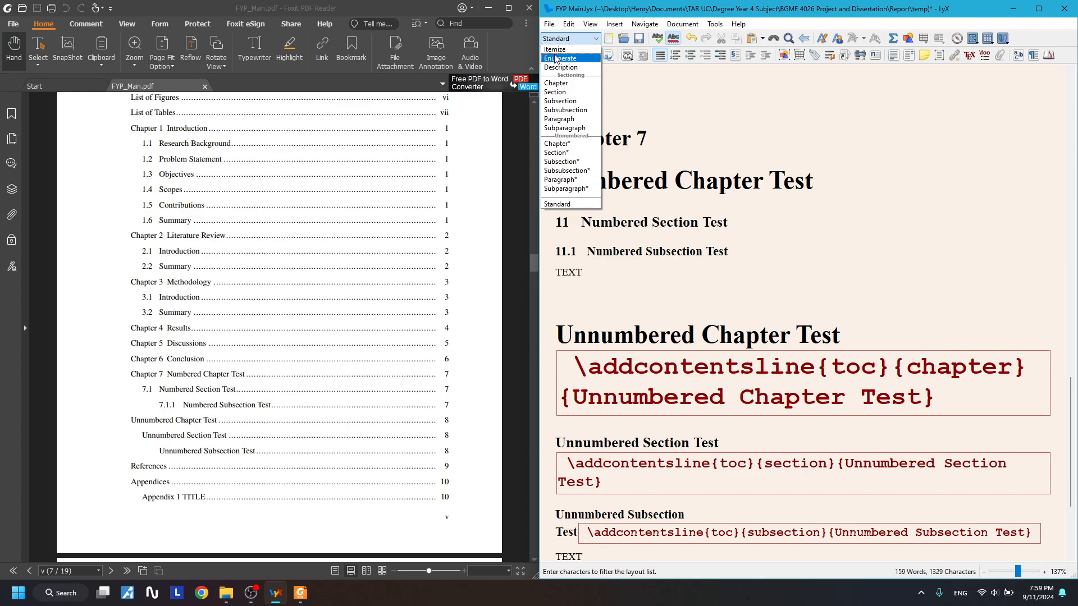
- Keep the Standard layout and add an empty paragraph after TEXT under 11.1 Numbered Subsection Test
click(561, 39)
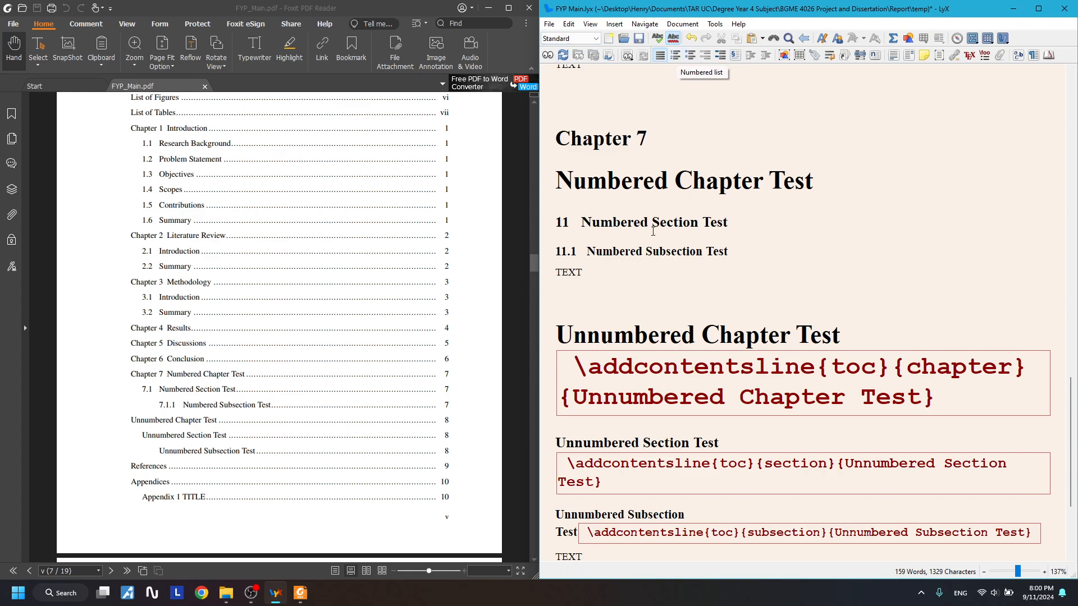
click(641, 285)
key(Return)
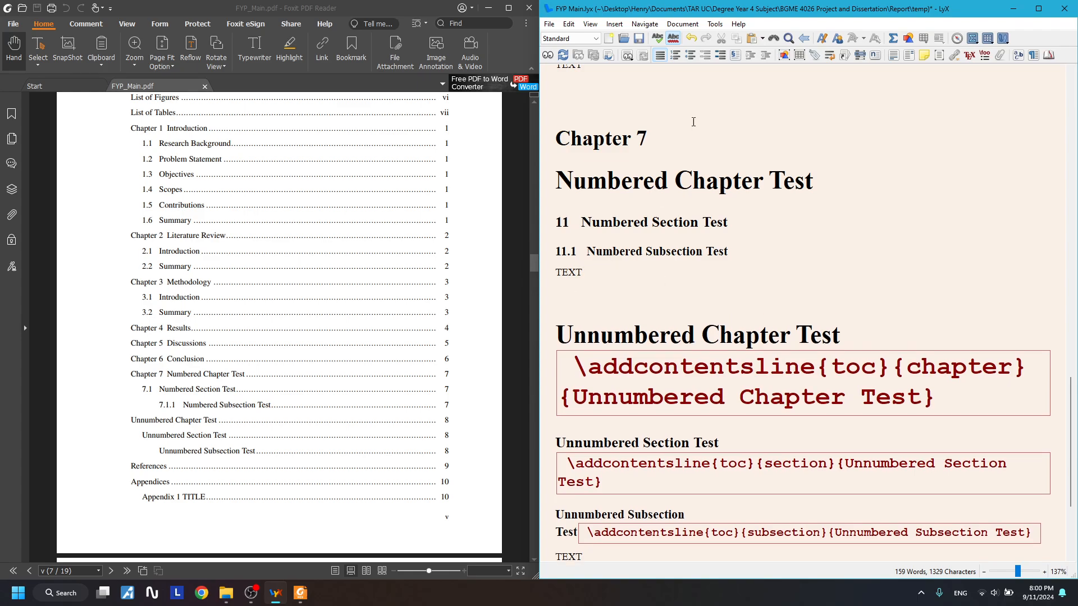
- Start a numbered list below TEXT with four dwad-style items
click(676, 55)
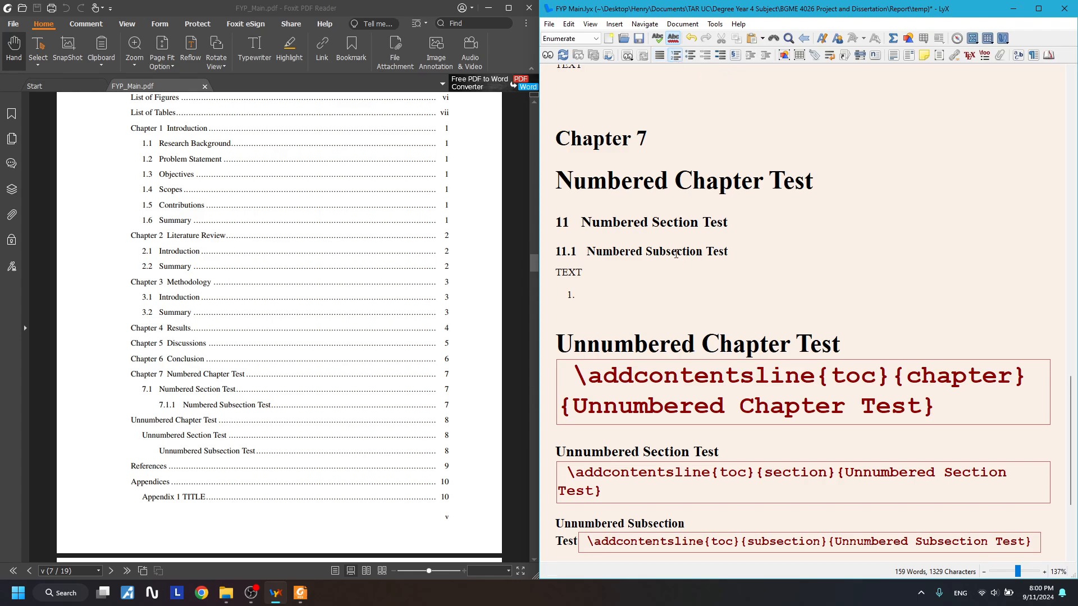
text(dwad)
key(Return)
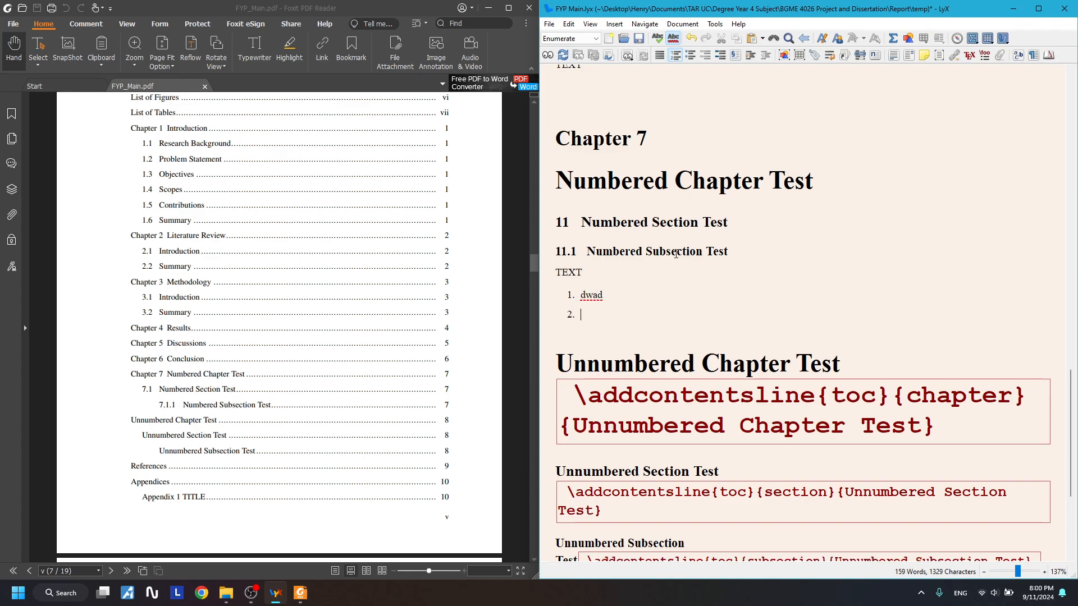
text(dwadad)
key(Return)
text(dwad)
key(Return)
text(dwad)
key(Return)
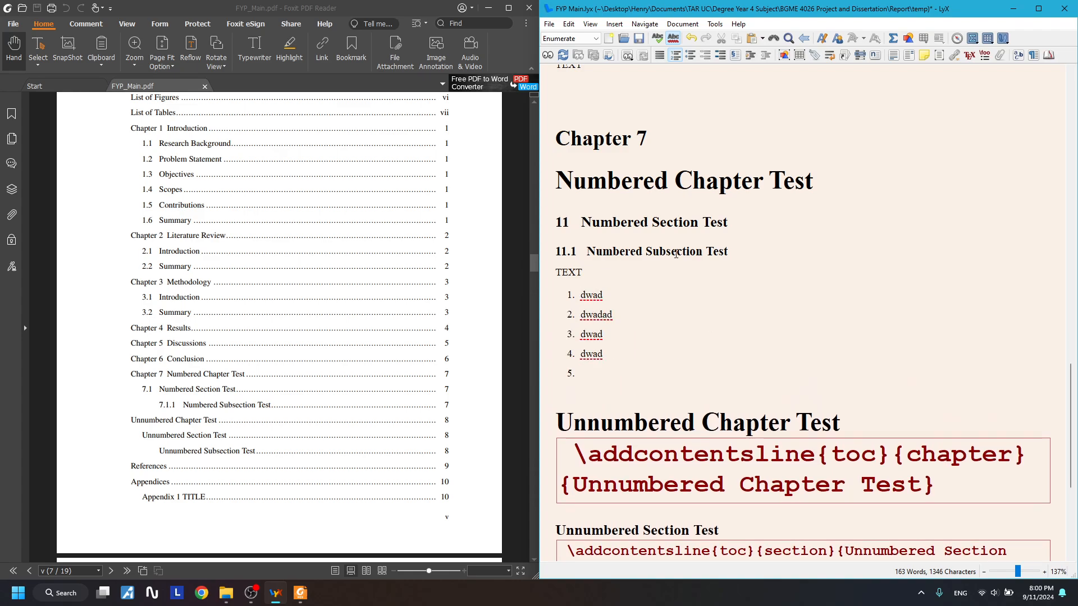
key(BackSpace)
key(Return)
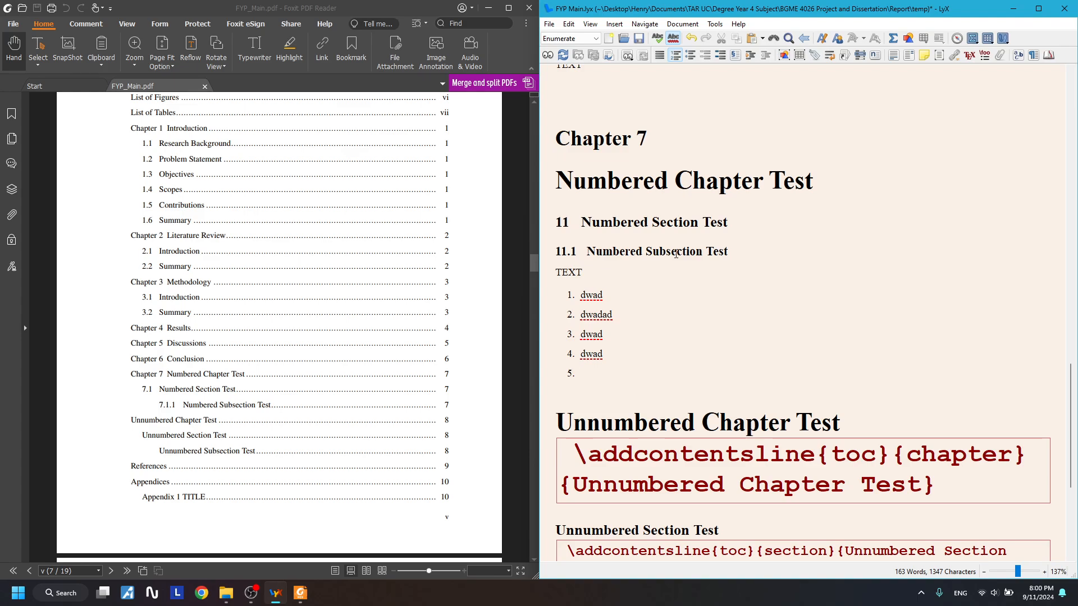
- Nest sub-items under the list at levels (a), i., A. and two deeper levels
key(Tab)
text(dwaddwa)
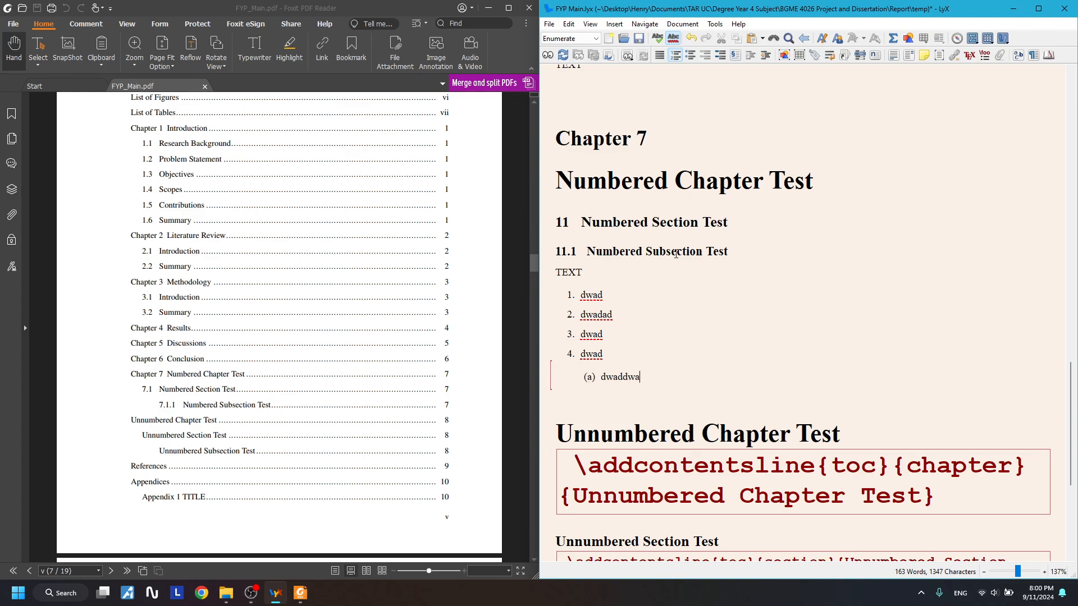
key(Return)
key(Tab)
text(dwadad)
key(Return)
key(Tab)
text(dwad)
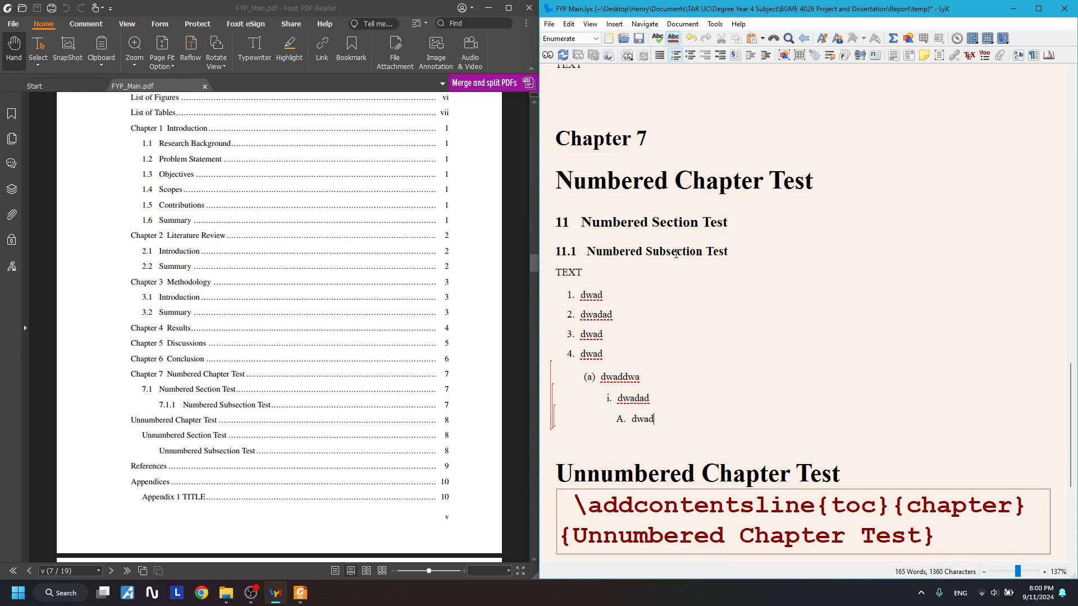
key(Return)
key(Tab)
text(dwdwddadwda)
key(Return)
key(Tab)
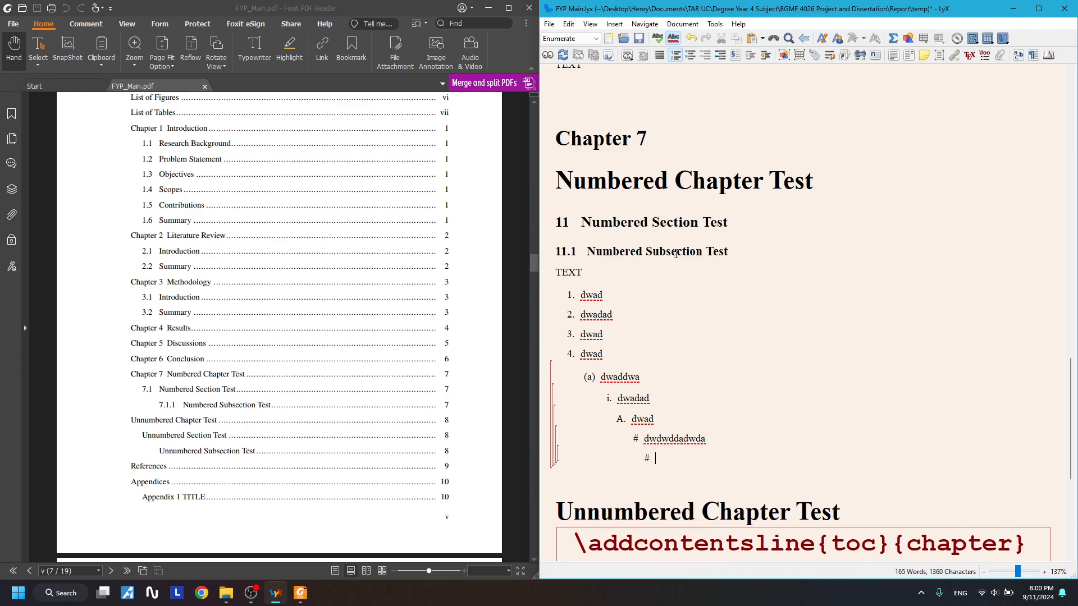
text(dwadwaddad)
- Select the two deepest nested items to check them, then clear the selection
drag(714, 457, 609, 441)
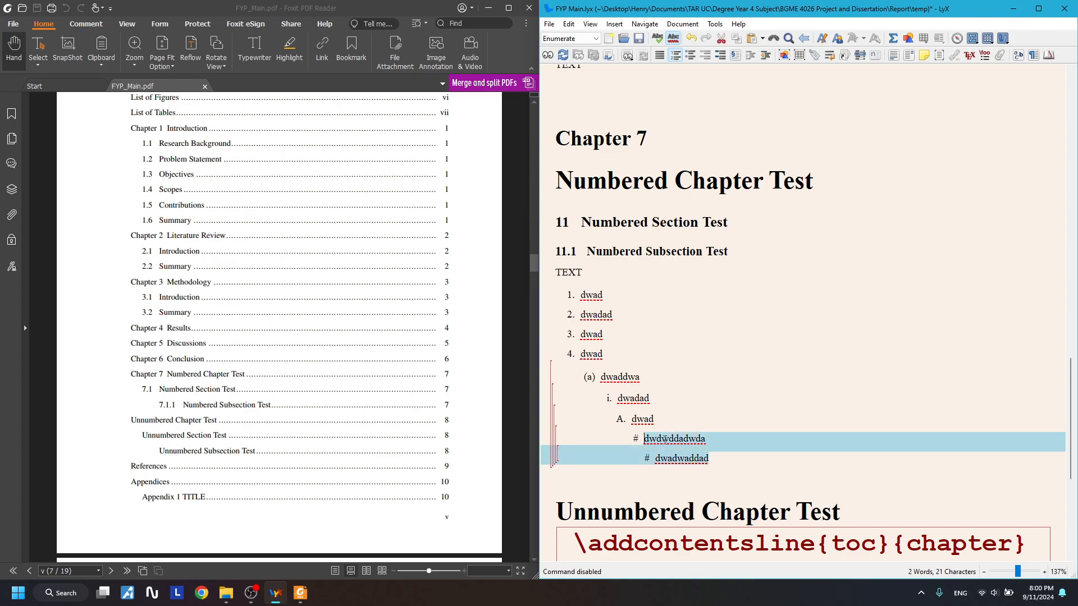
drag(735, 461, 602, 436)
click(739, 466)
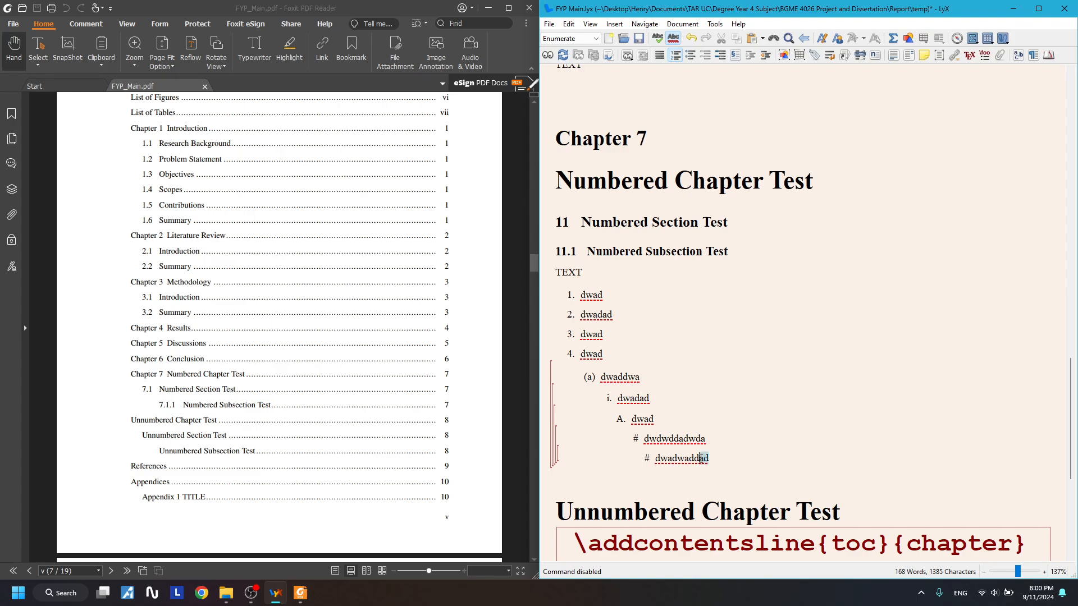
shift+click(708, 458)
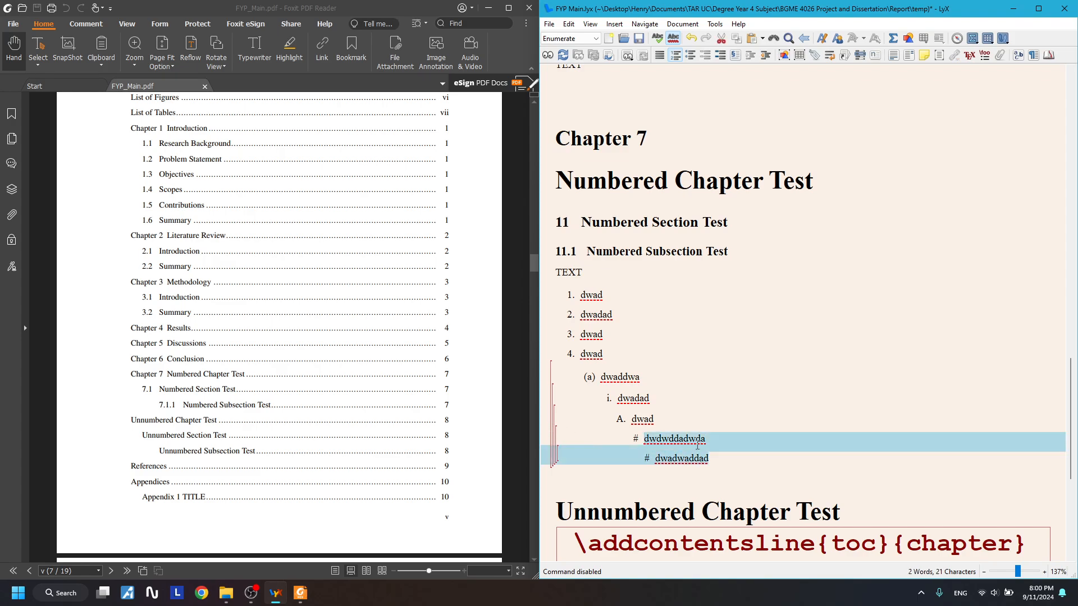
click(611, 333)
- Insert a bulleted list below TEXT with three bullets of dwad-style text
click(614, 297)
click(615, 278)
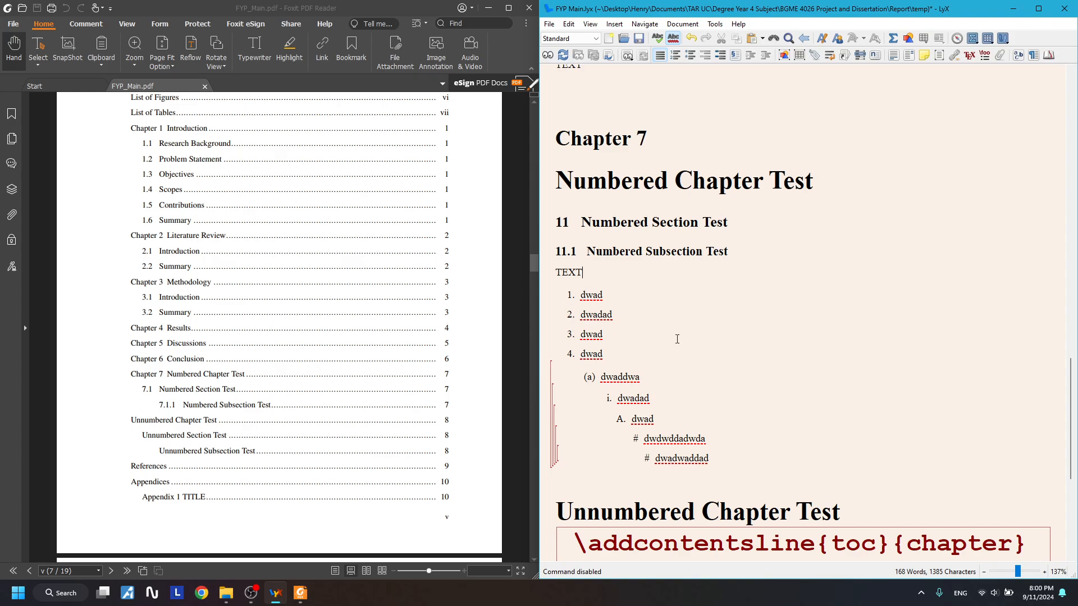
key(Return)
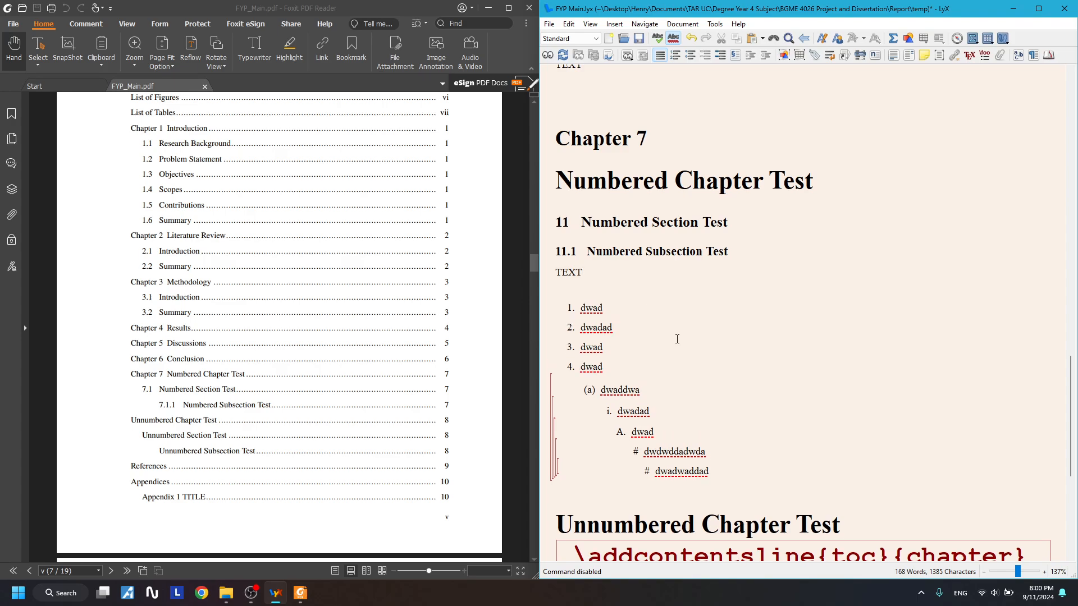
click(690, 55)
text(dwadddwadad)
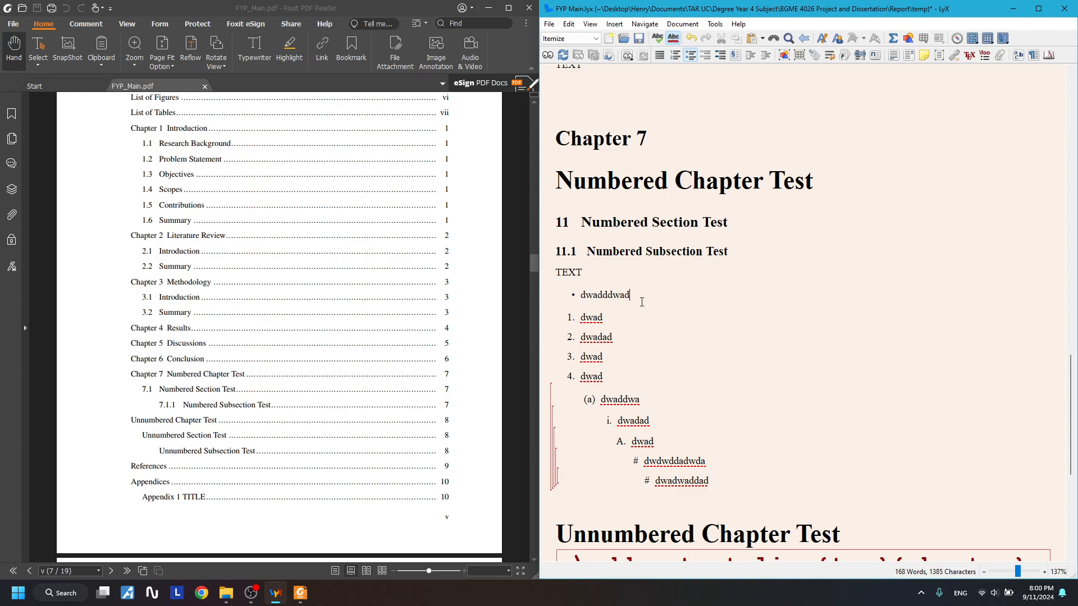
key(Return)
text(dwadwaddawd)
key(Return)
text(dwadwdadd)
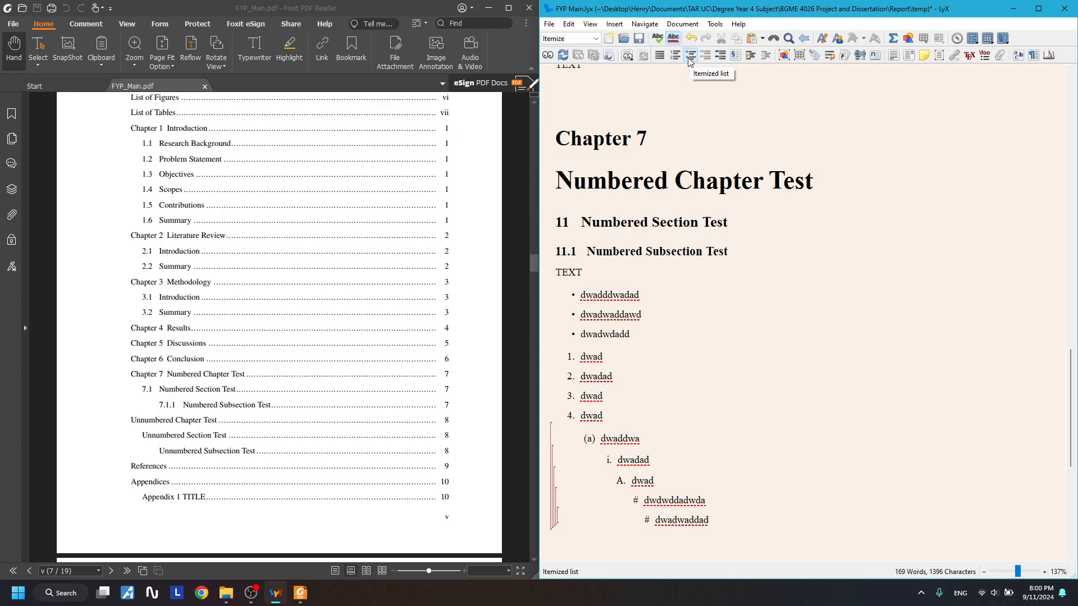
- Add a fourth bullet, nest it under the third, and nest another item deeper
key(Return)
key(Return)
text(dw)
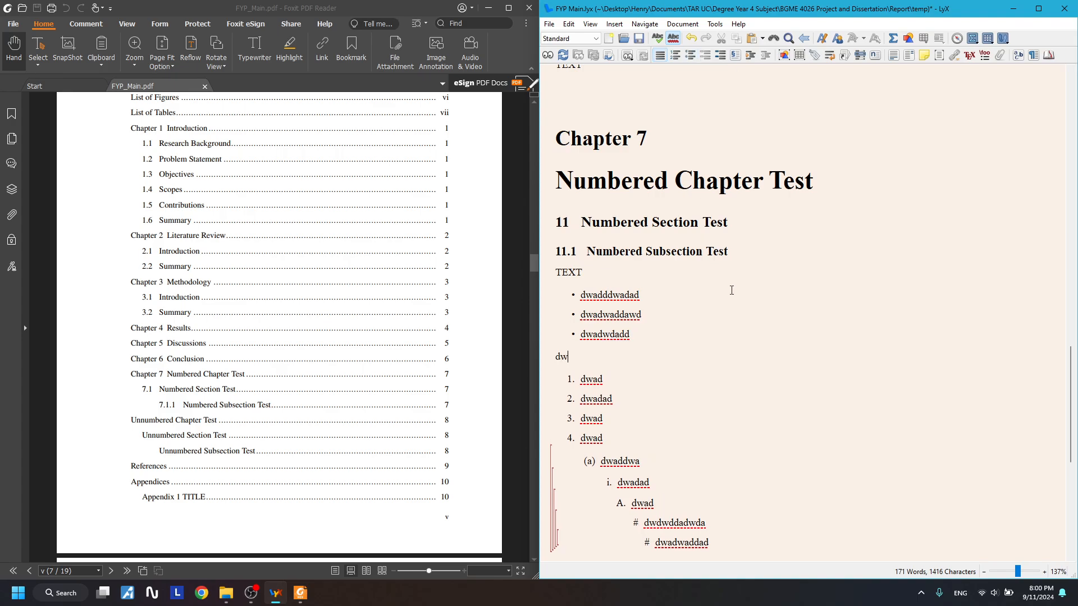
key(BackSpace)
key(BackSpace)
key(Return)
text(dwadwaddawd)
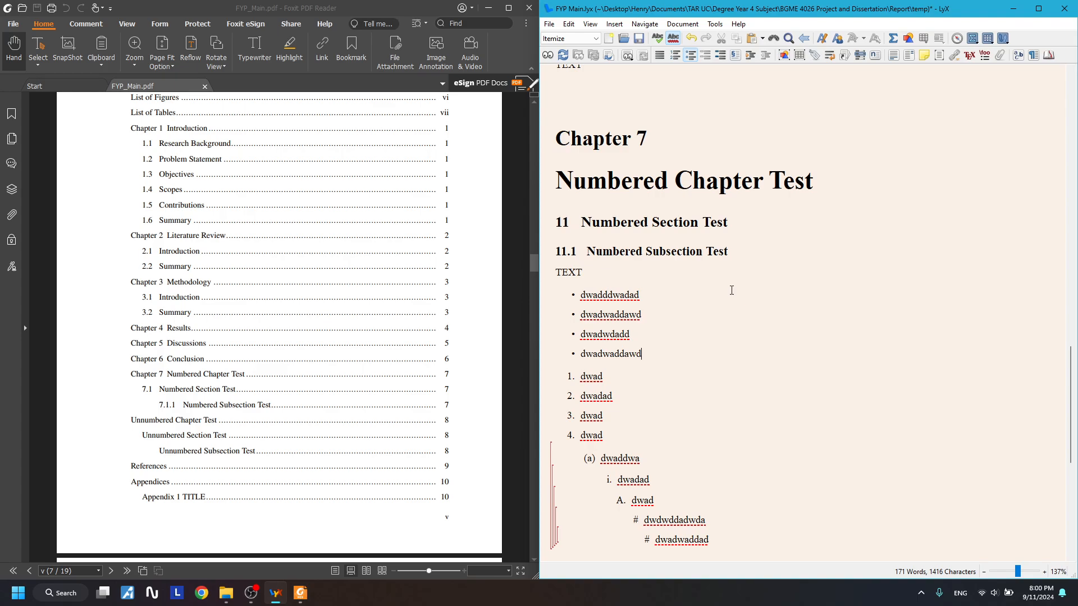
key(alt+shift+Right)
key(Return)
text(dwadwaddawd)
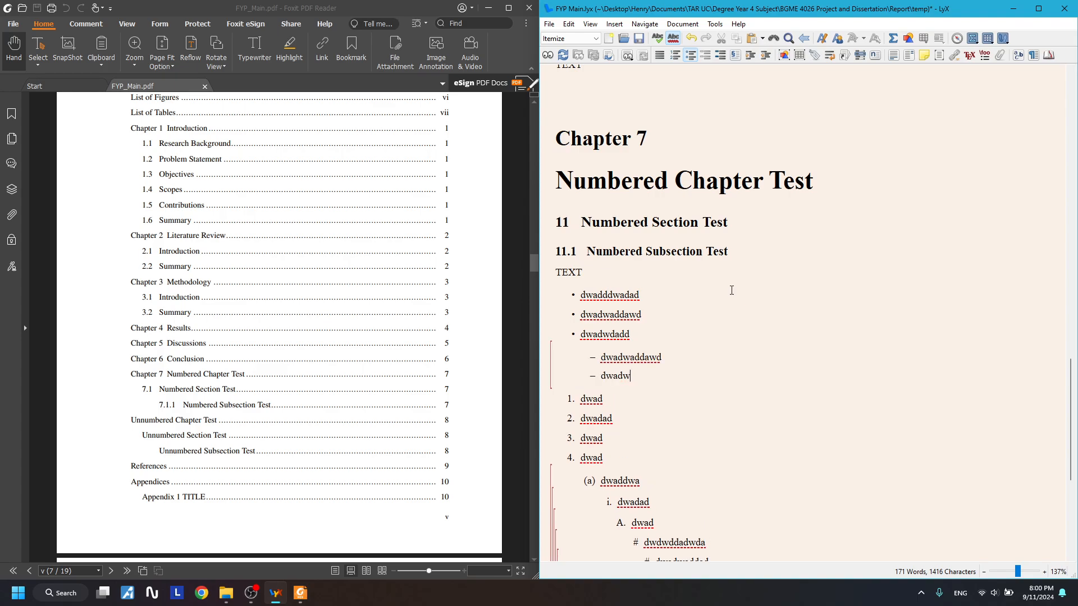
key(alt+shift+Right)
- Add further items nested progressively deeper, down to levels [?5] and [?6]
key(Return)
text(dwad)
key(alt+shift+Right)
text(ad)
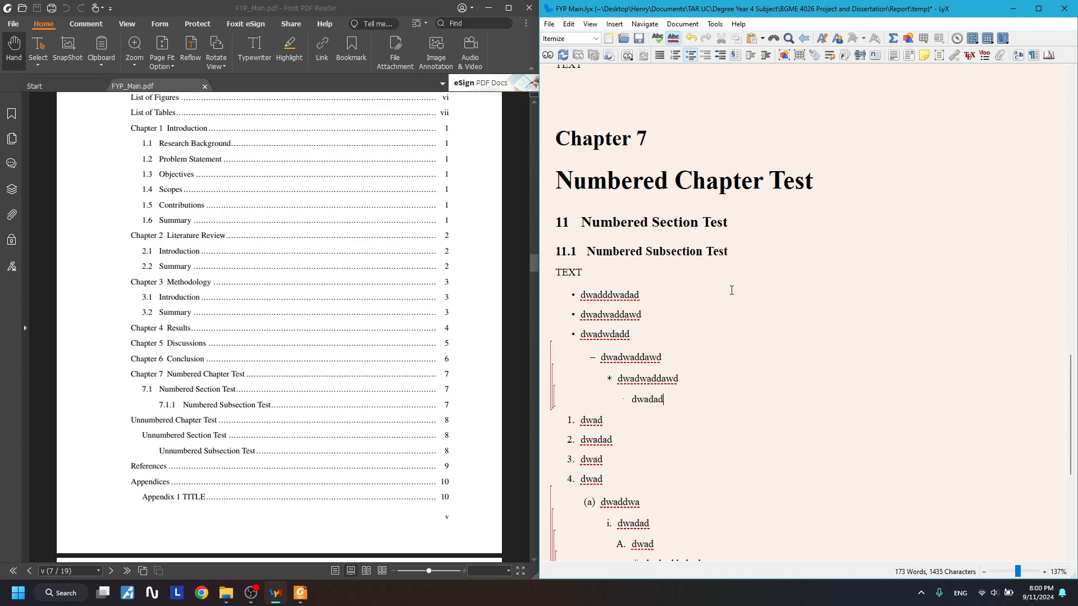
key(Return)
text(dwad)
key(alt+shift+Right)
text(awddwad)
key(Return)
text(dwada)
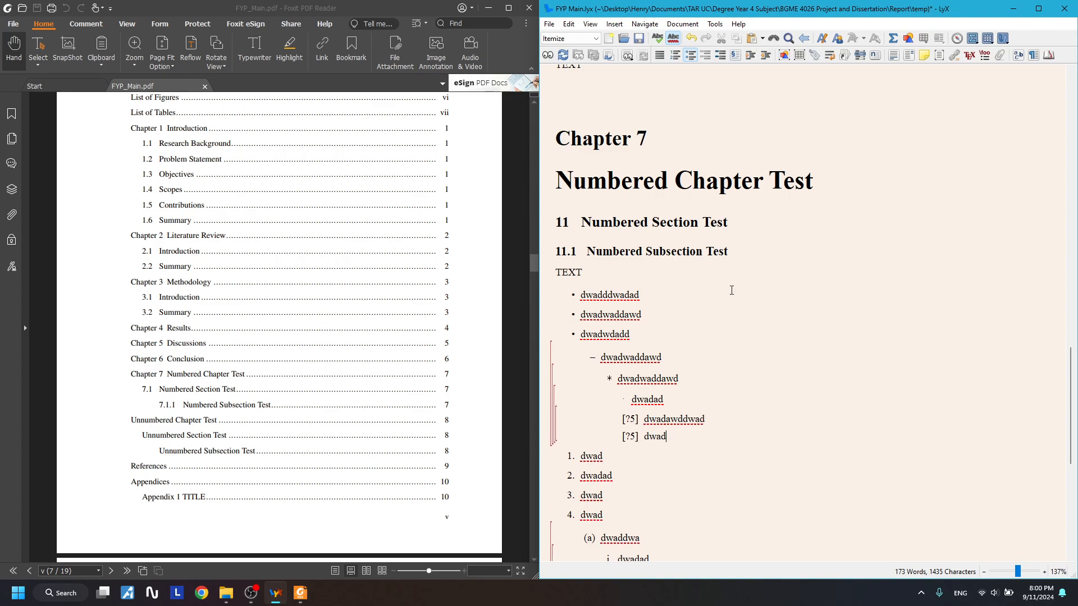
text(d)
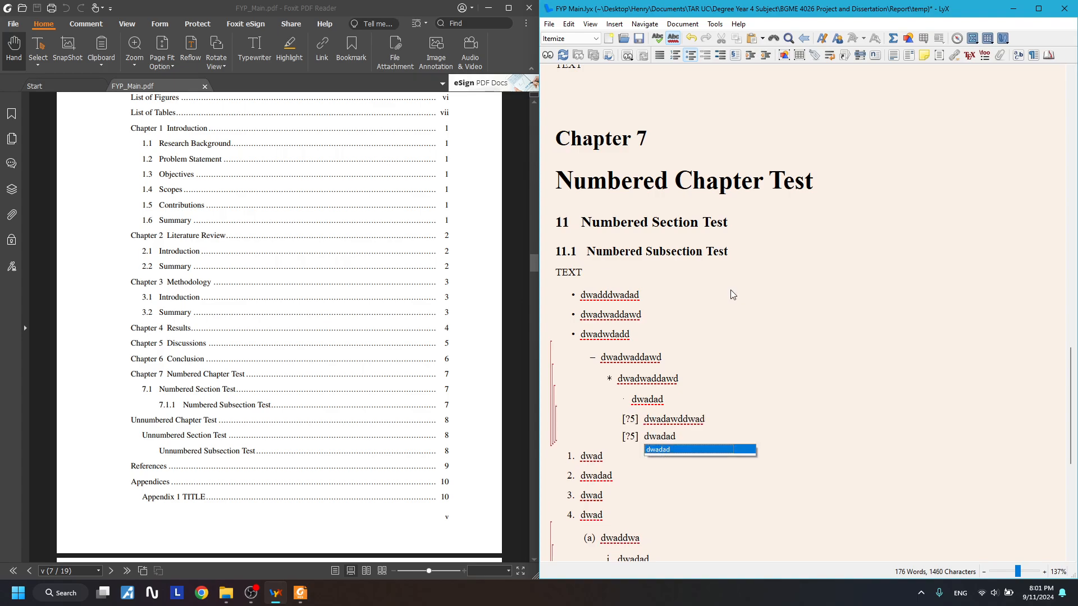
key(alt+shift+Right)
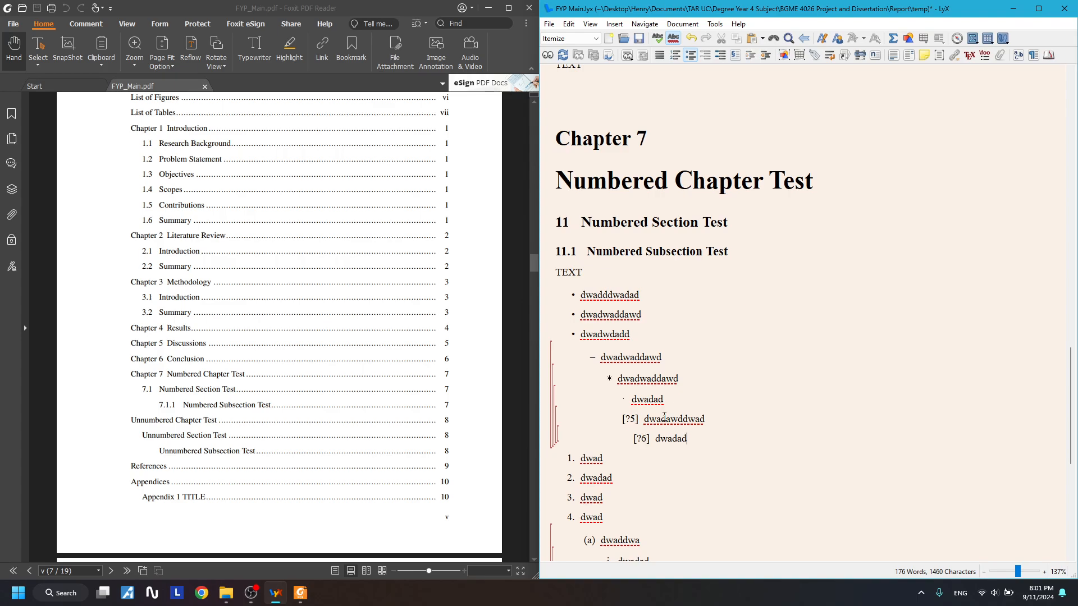
scroll(671, 445, down, 2)
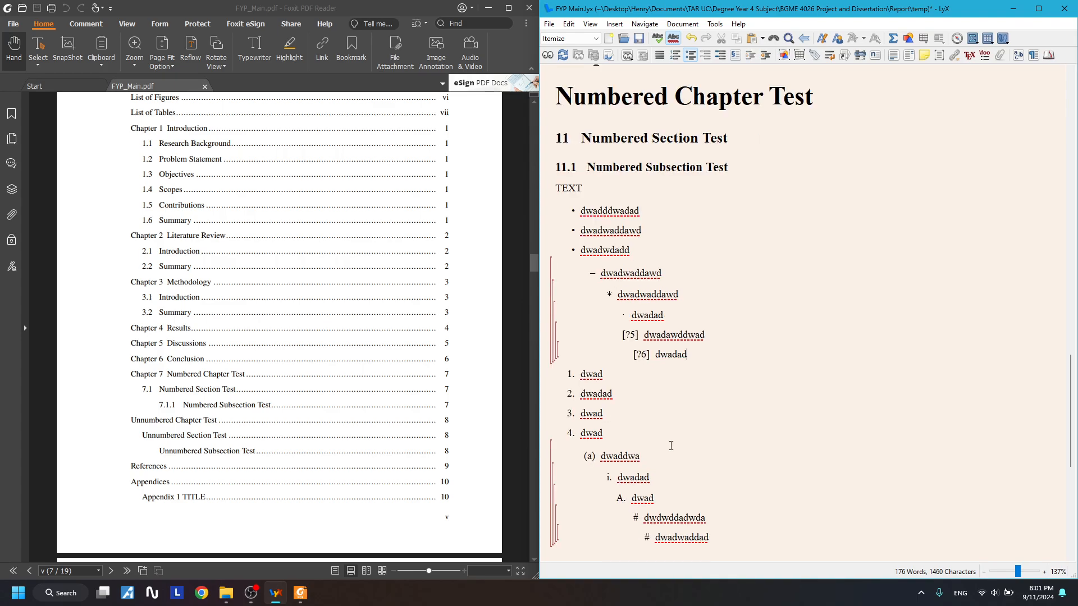
scroll(698, 413, up, 1)
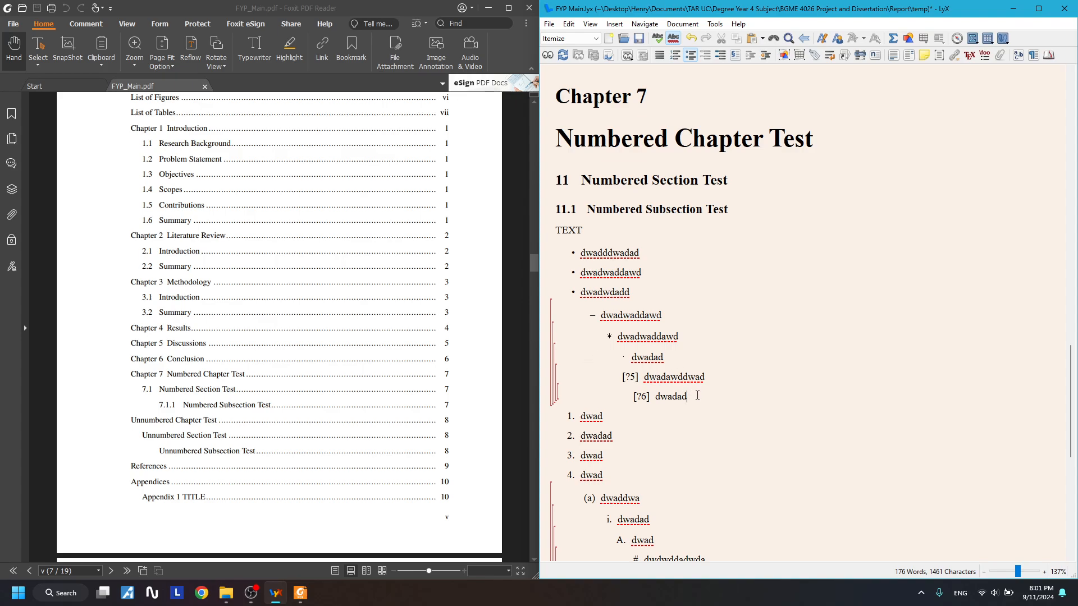
drag(685, 396, 550, 356)
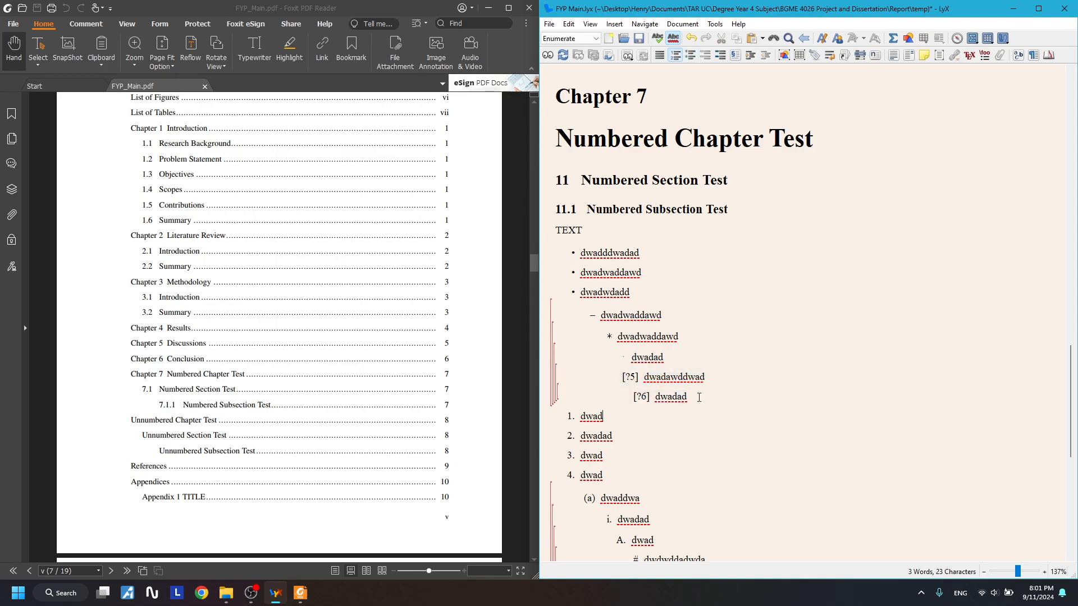
click(693, 361)
scroll(693, 360, down, 1)
drag(694, 360, 625, 315)
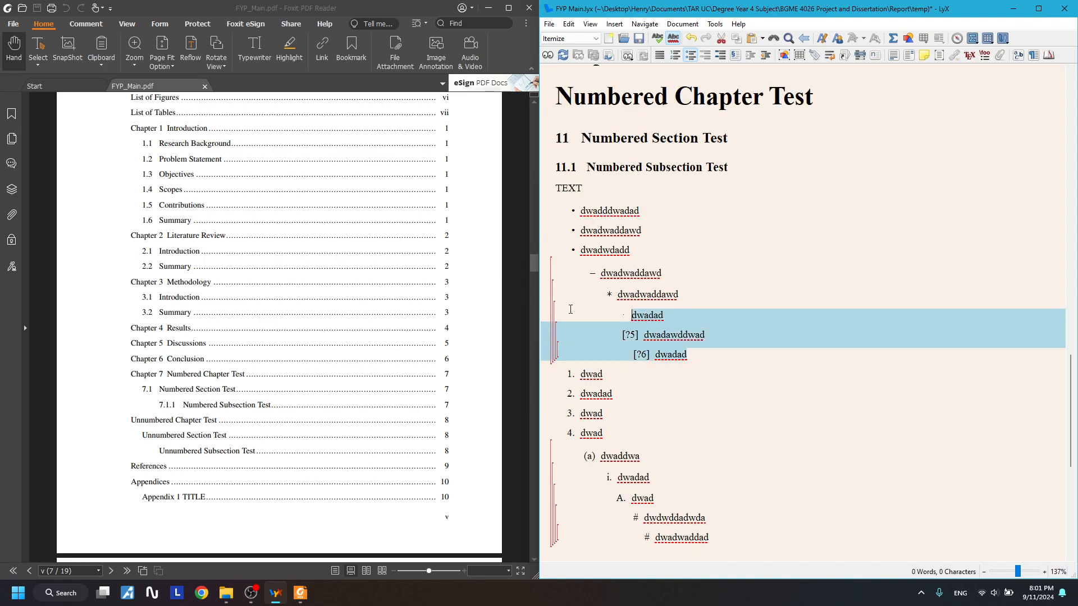
click(624, 315)
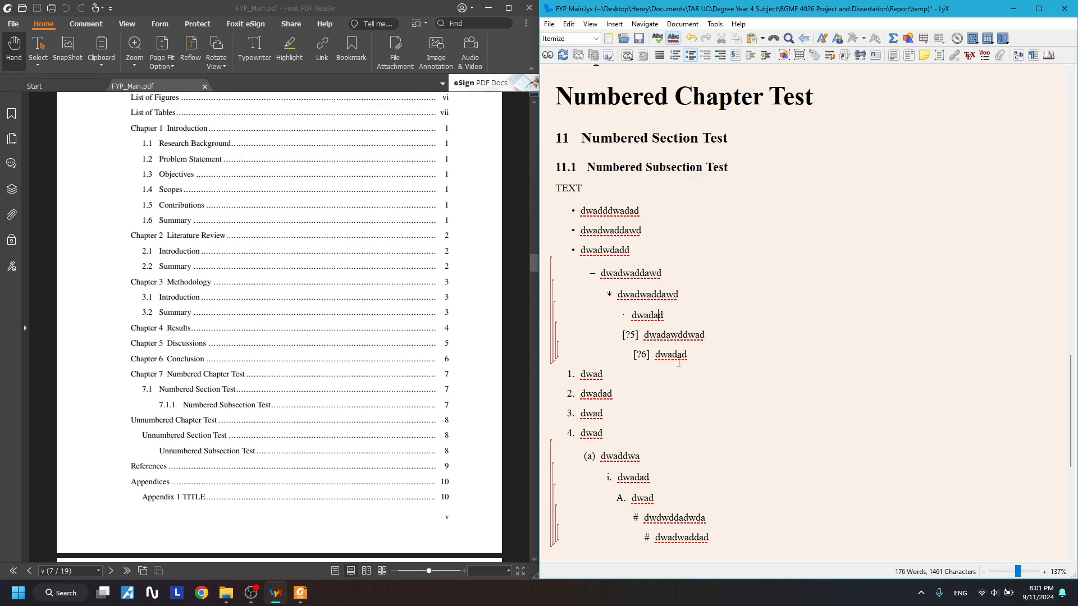
drag(688, 359, 574, 298)
click(737, 324)
scroll(688, 341, down, 3)
scroll(687, 342, up, 1)
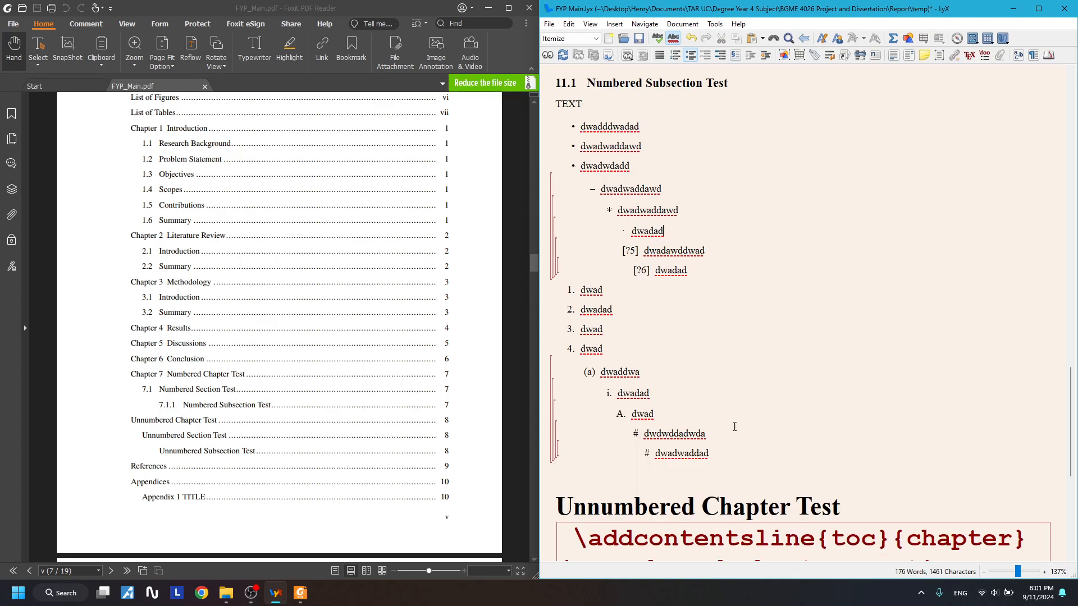
drag(710, 454, 578, 126)
click(802, 225)
scroll(803, 224, up, 5)
click(700, 315)
scroll(730, 323, down, 4)
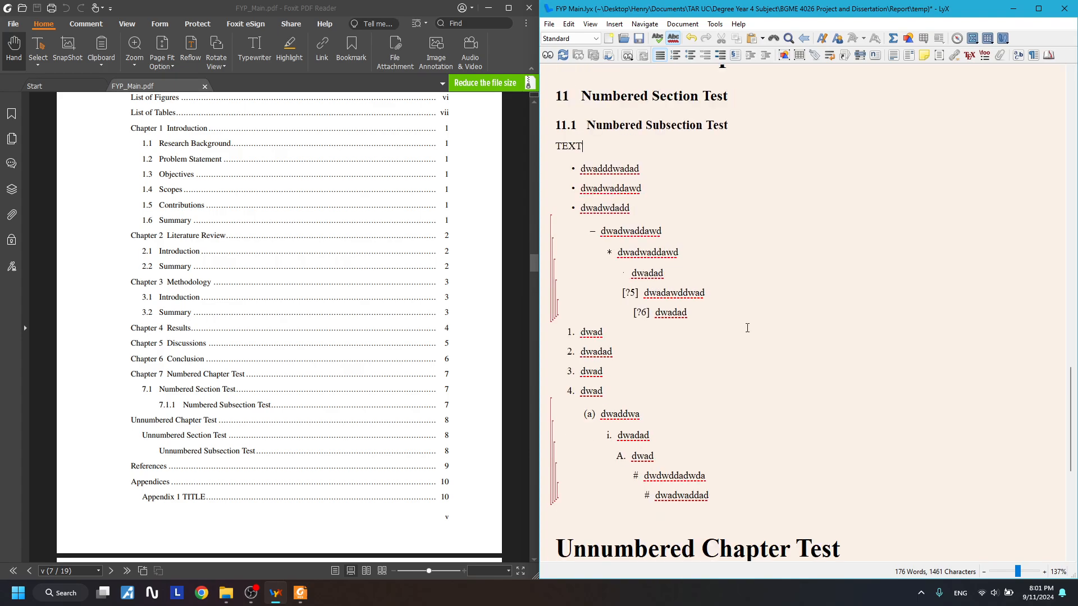
scroll(747, 328, up, 2)
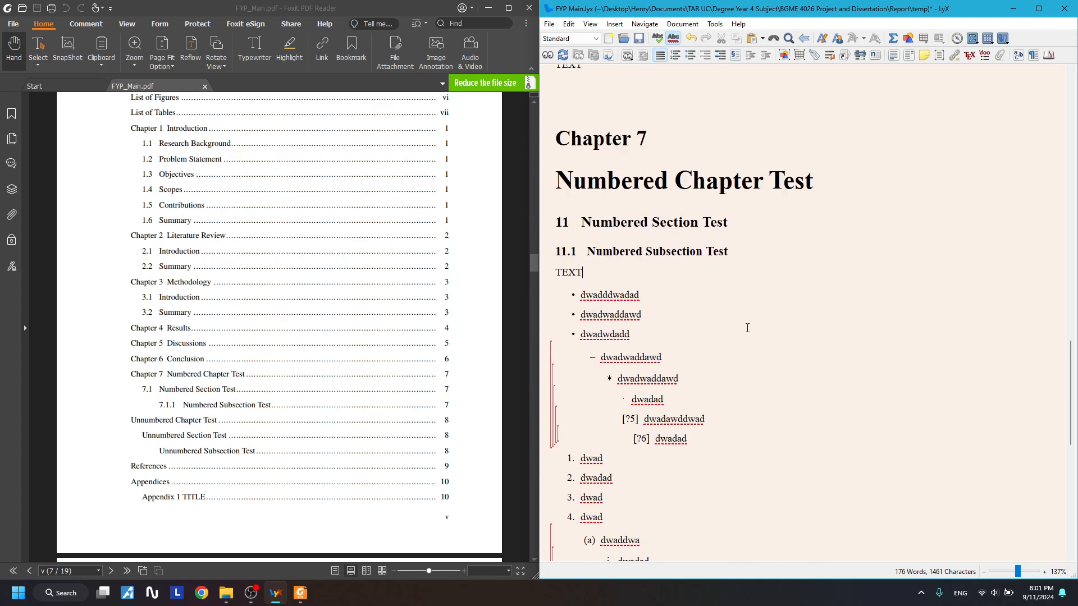
- Type indented Figure:, Table: and Equation: lines below TEXT
key(Return)
text(Figure)
key(Return)
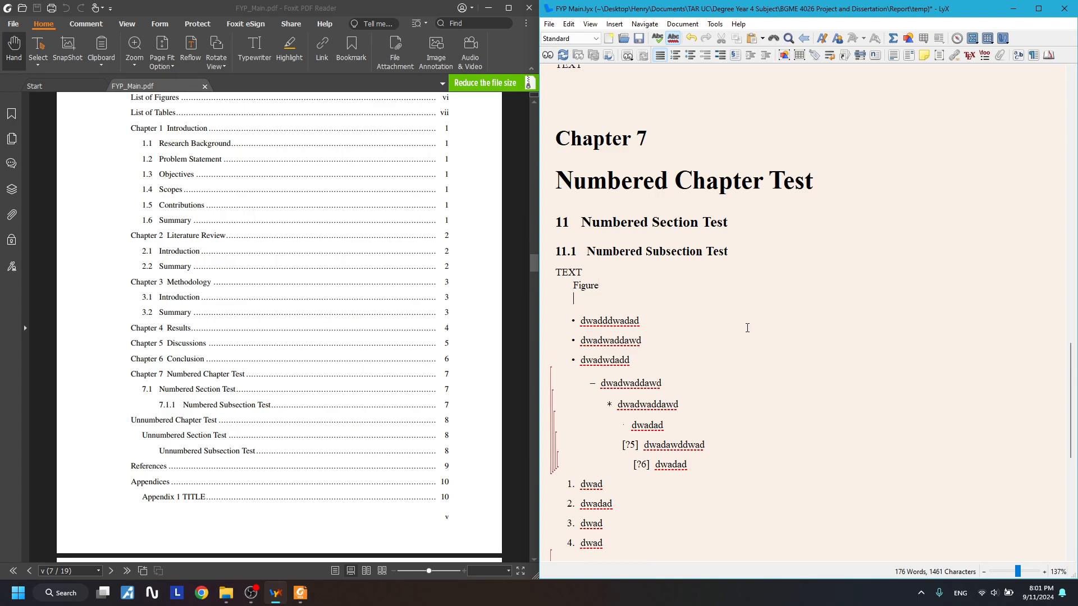
text(Table)
key(Return)
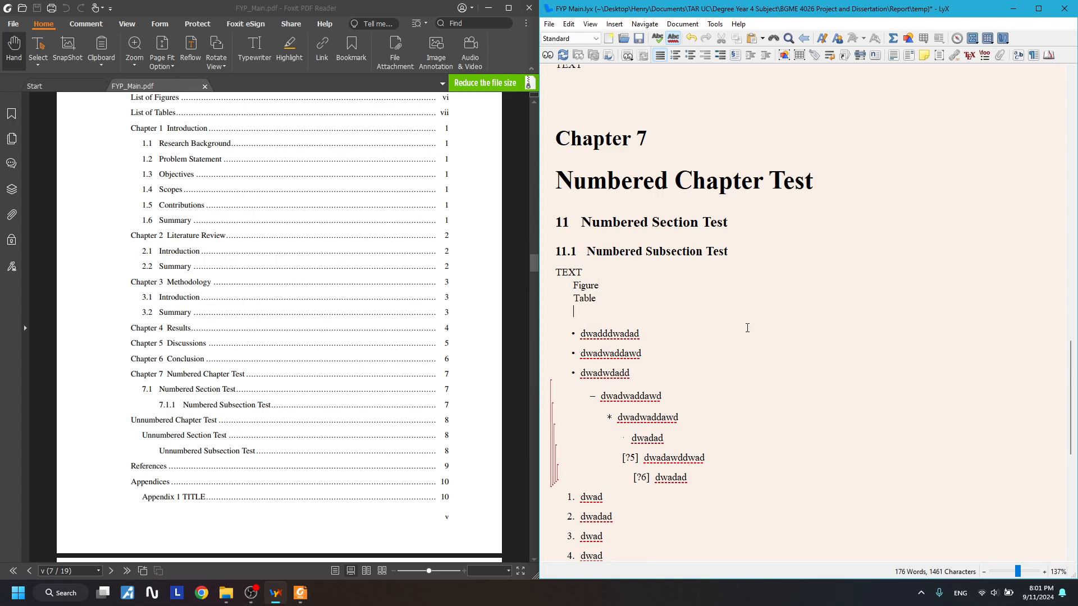
text(Equation)
key(Up)
key(Up)
text(:)
key(Down)
text(:)
key(Down)
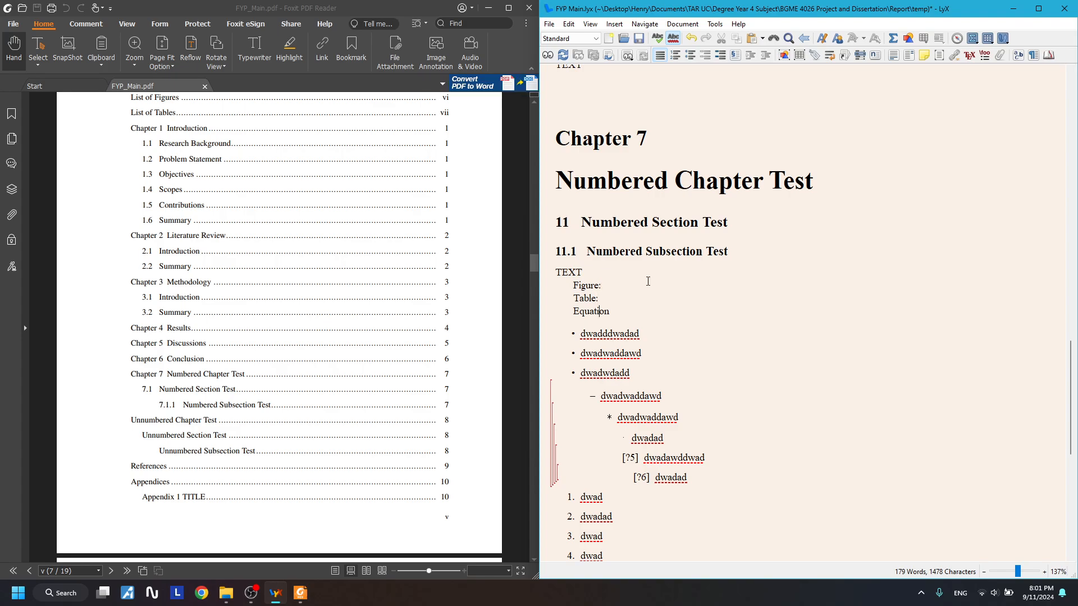
text(:)
- Select the Figure:, Table: and Equation: lines to check them, leaving the caret after Figure:
drag(602, 299, 551, 289)
click(597, 298)
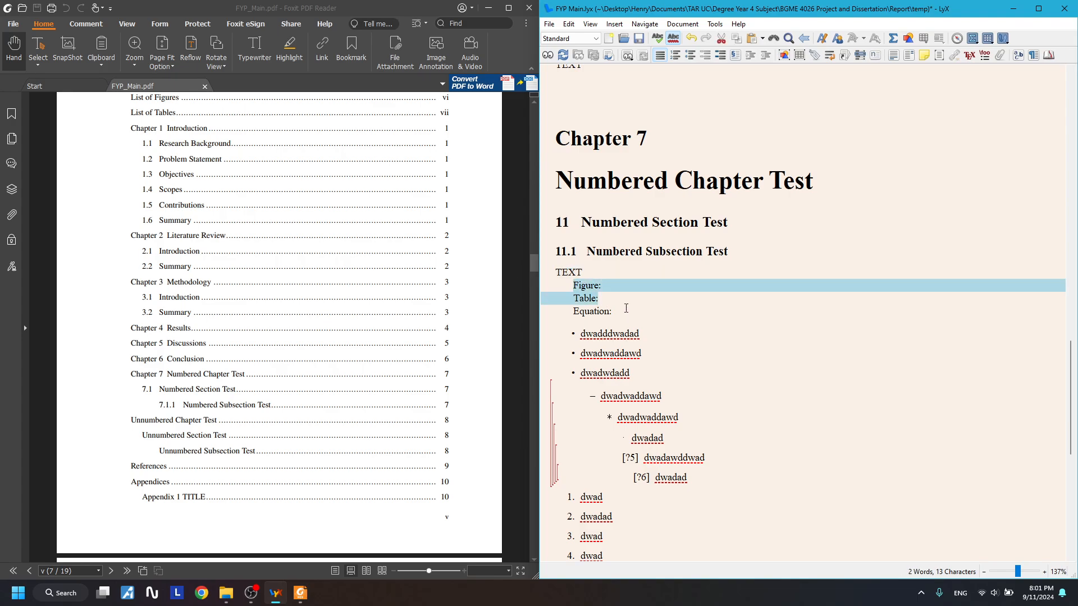
drag(622, 311, 567, 314)
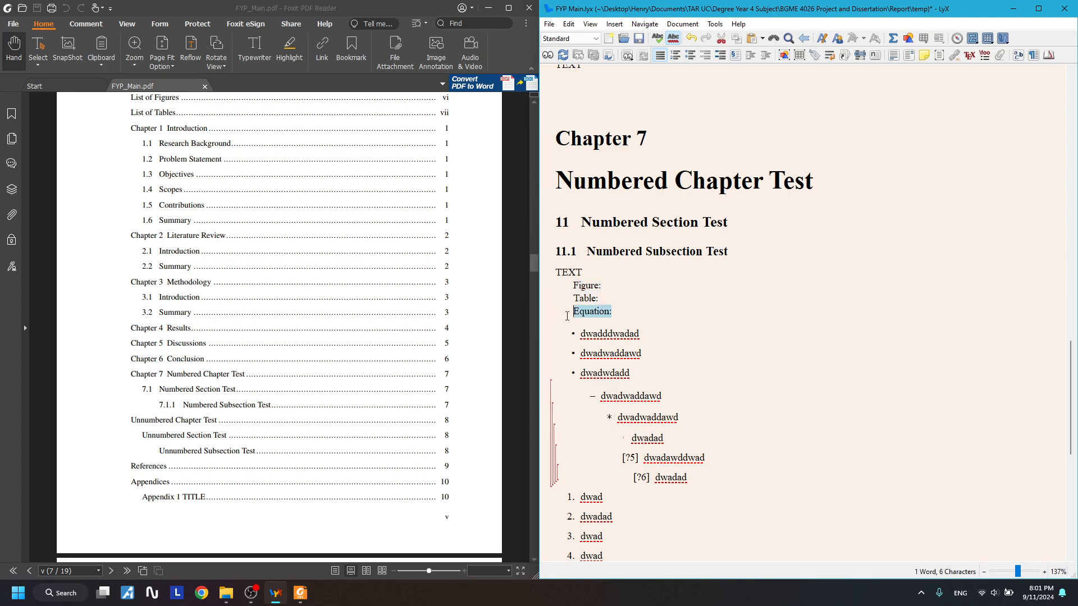
click(641, 312)
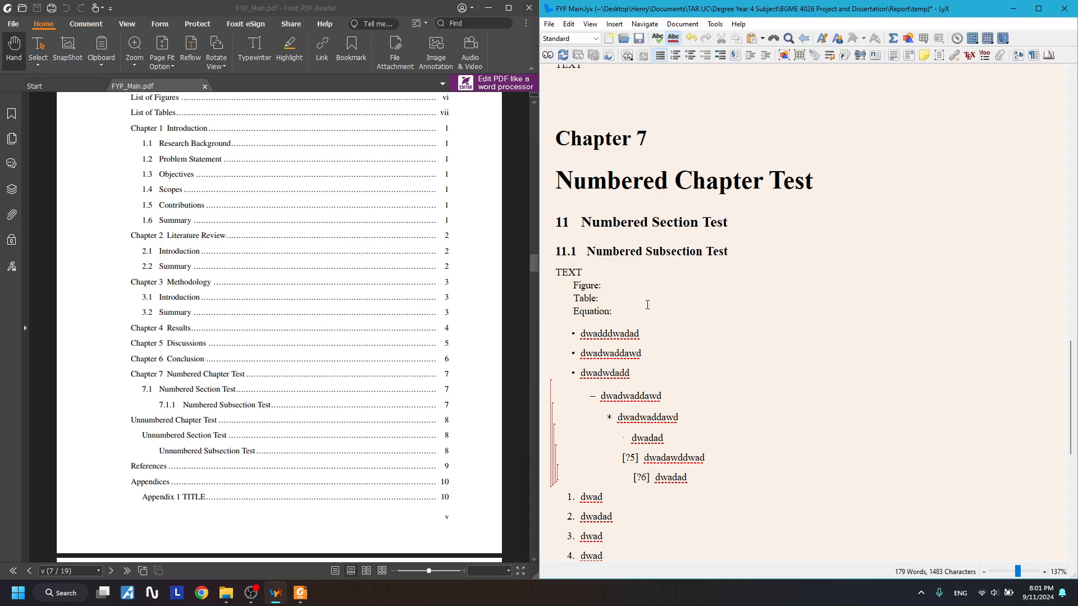
click(608, 286)
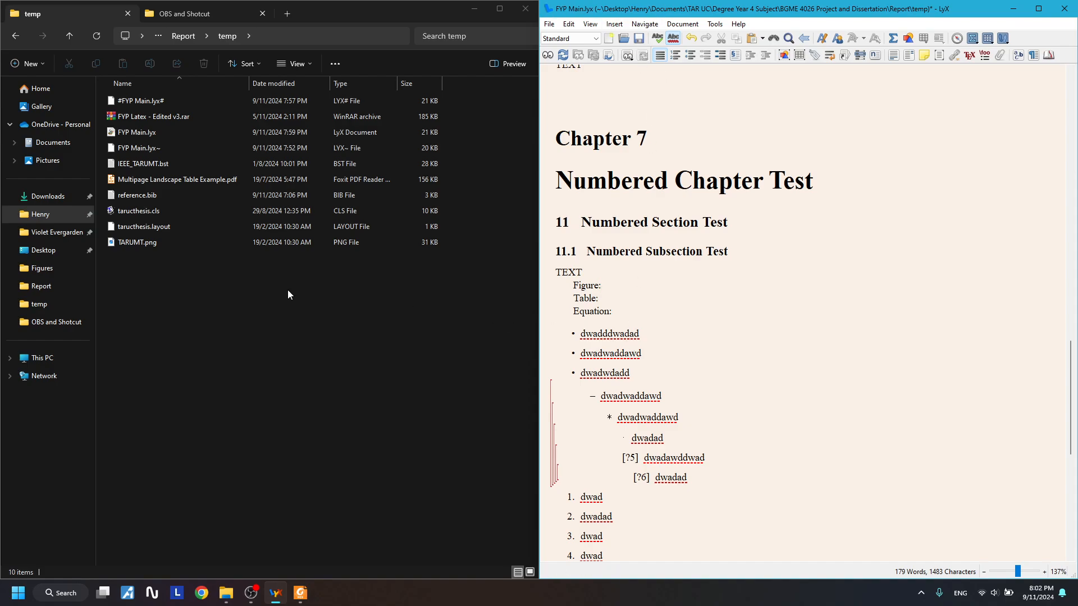
- Select the lines from TEXT to Equation:, then just the Figure: label in LyX
drag(644, 333, 575, 287)
click(655, 295)
drag(630, 312, 565, 291)
click(627, 295)
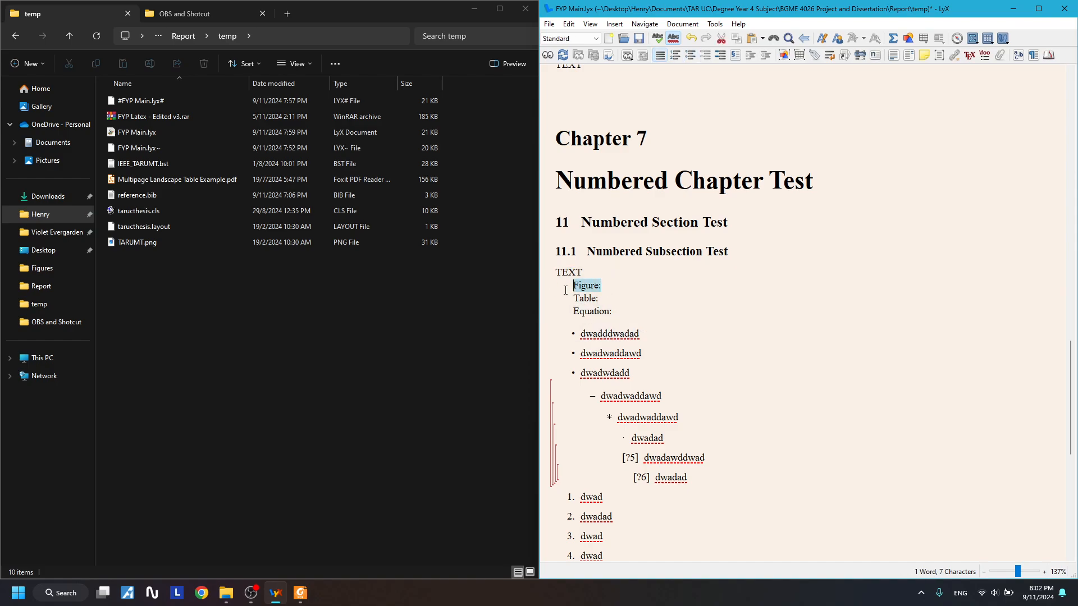
click(640, 286)
drag(641, 287, 563, 291)
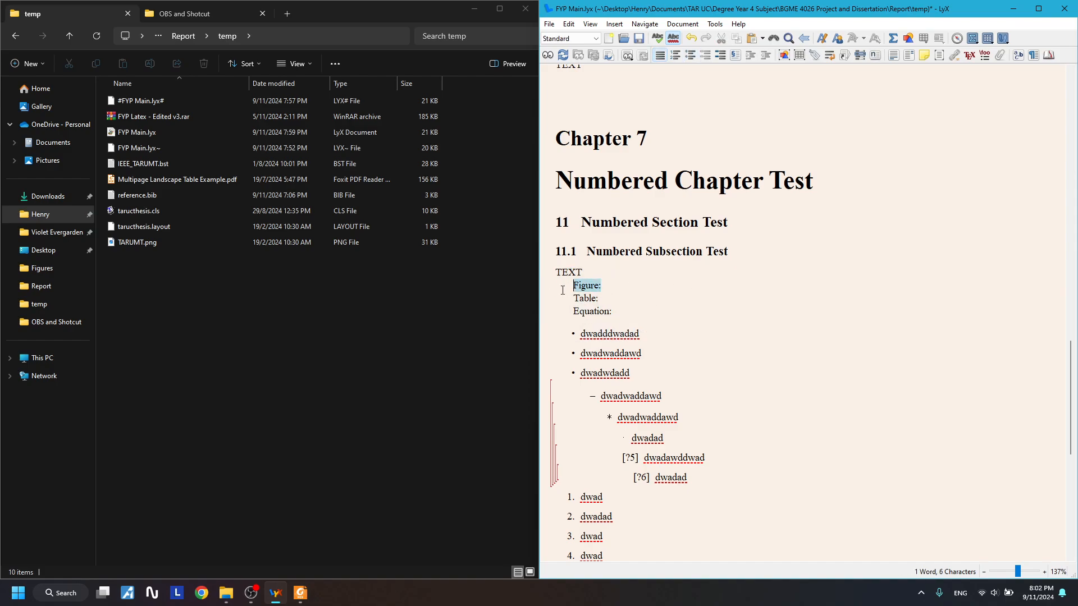
- In File Explorer, select all items in temp and bring up its context menu
click(301, 303)
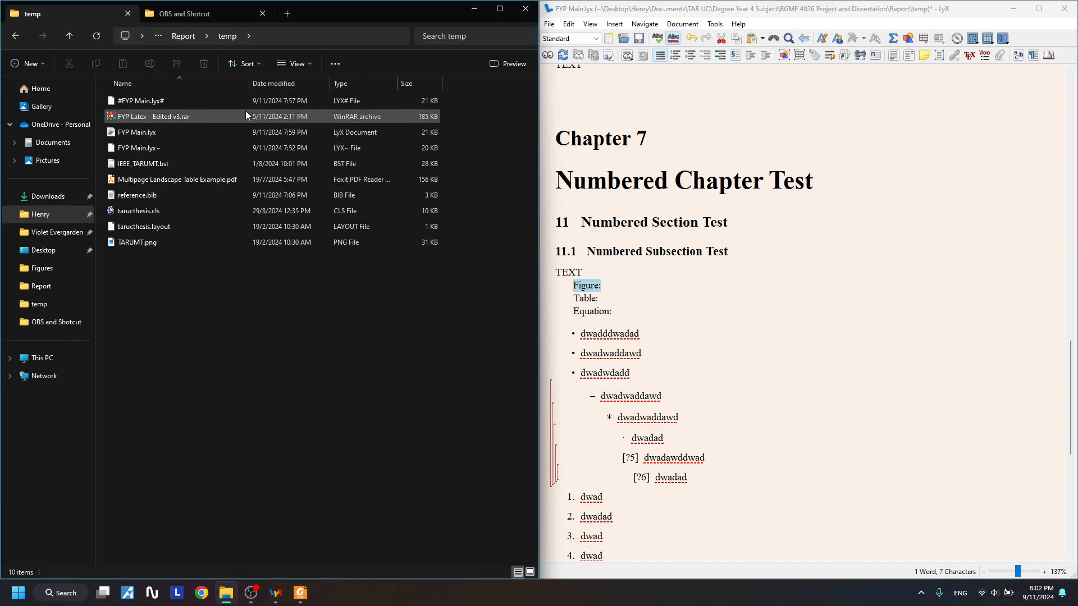
right_click(240, 273)
click(197, 282)
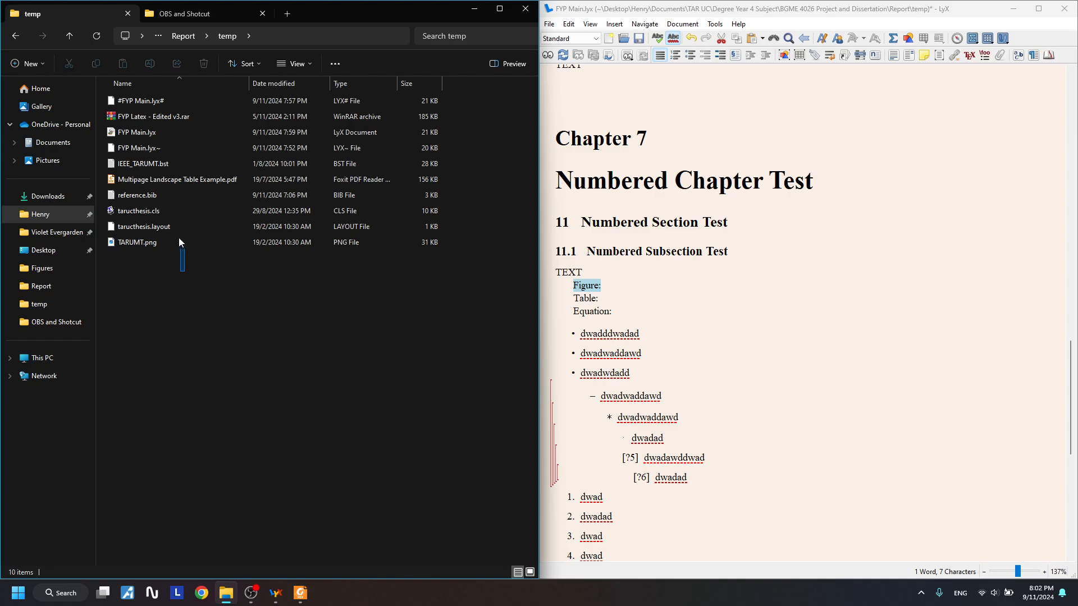
key(ctrl+a)
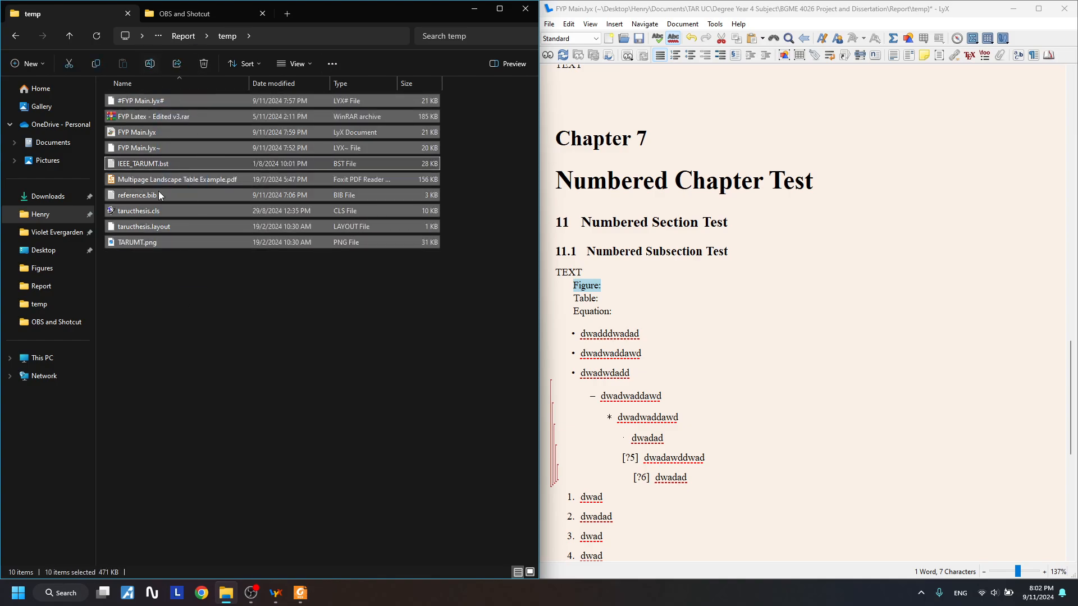
right_click(177, 258)
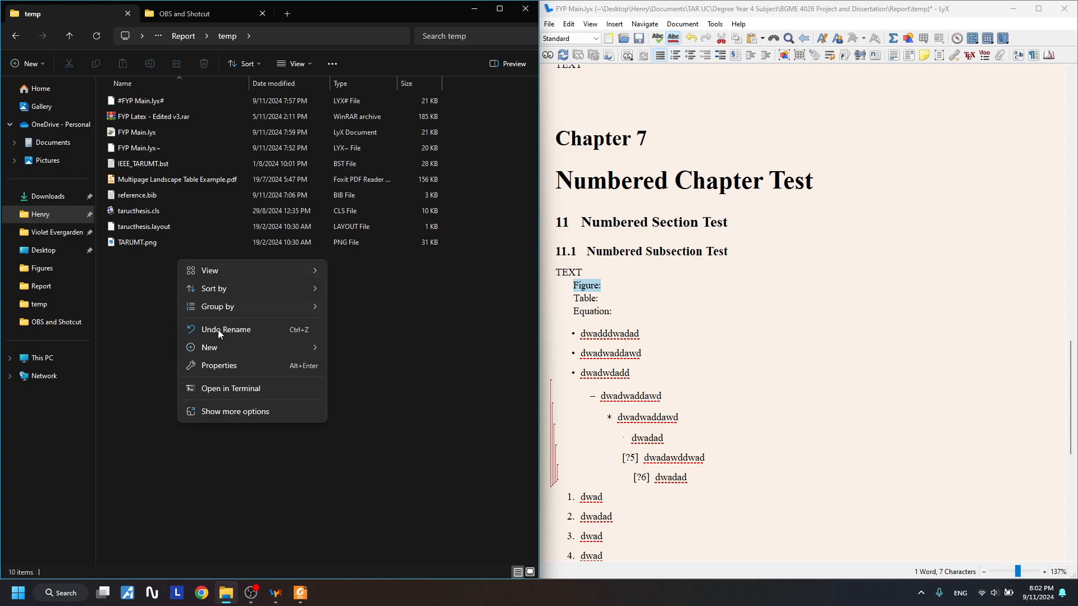
- Create a new folder named Figures inside temp
mouse_move(226, 346)
click(352, 101)
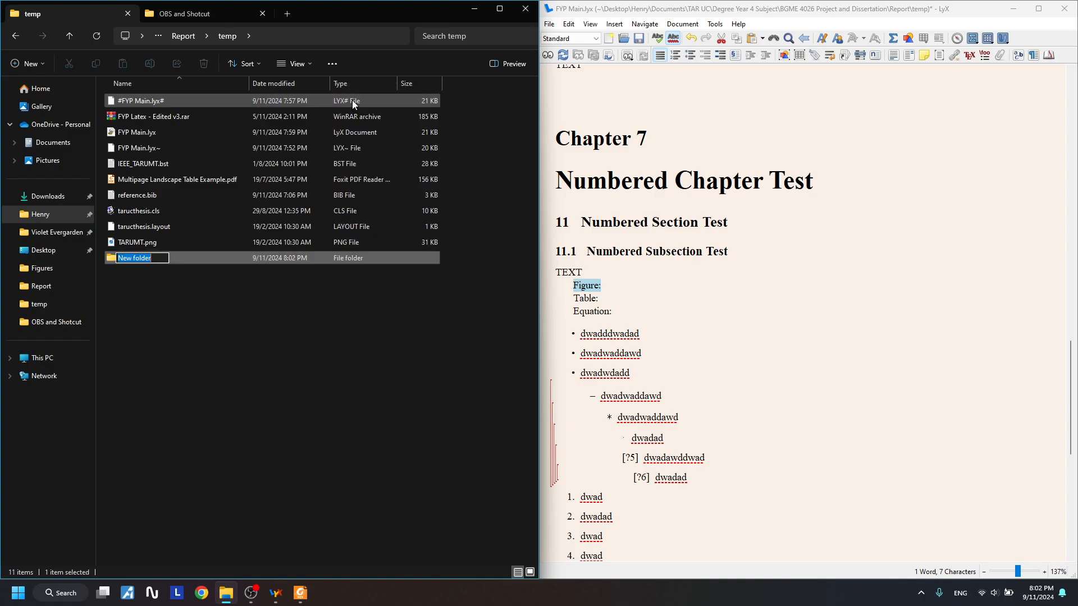
text(Figures)
key(Return)
key(Return)
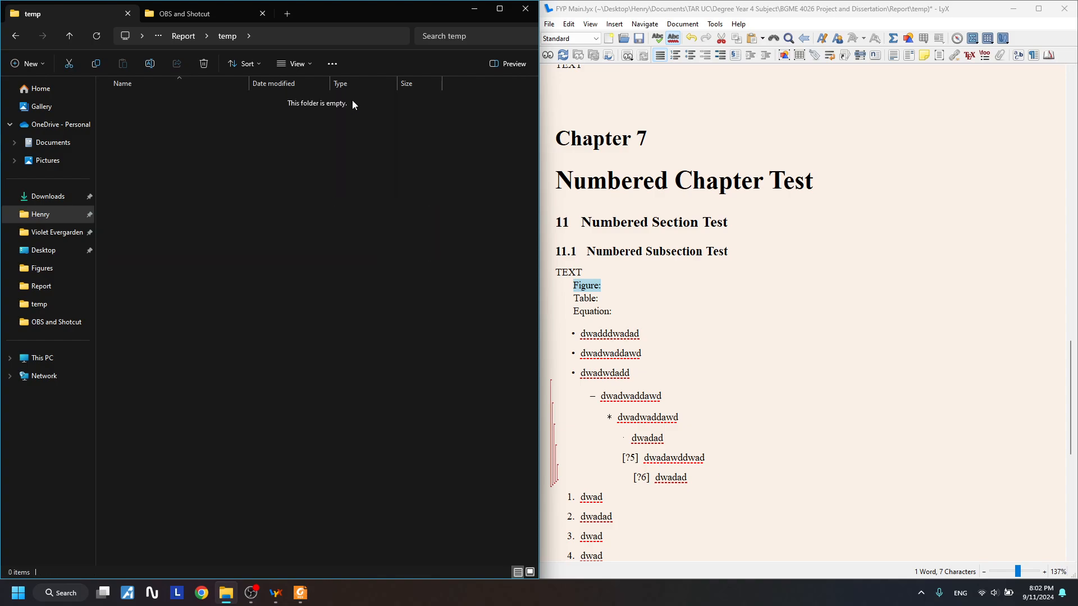
key(alt+Left)
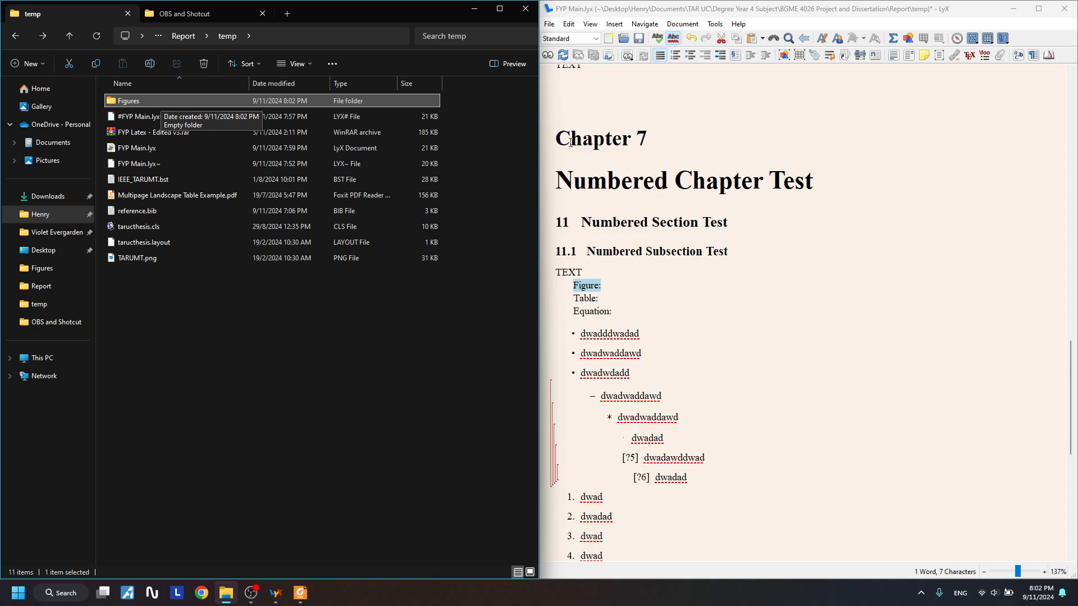
- Select text in LyX, then open the Figures folder and go back to temp
click(606, 180)
drag(606, 180, 663, 438)
click(658, 251)
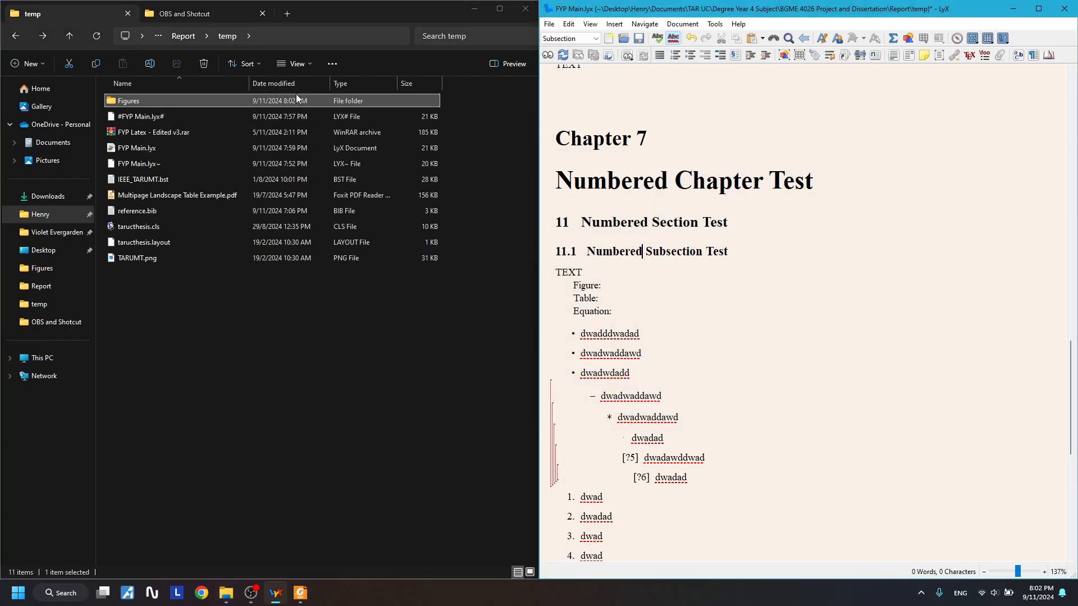
double_click(278, 100)
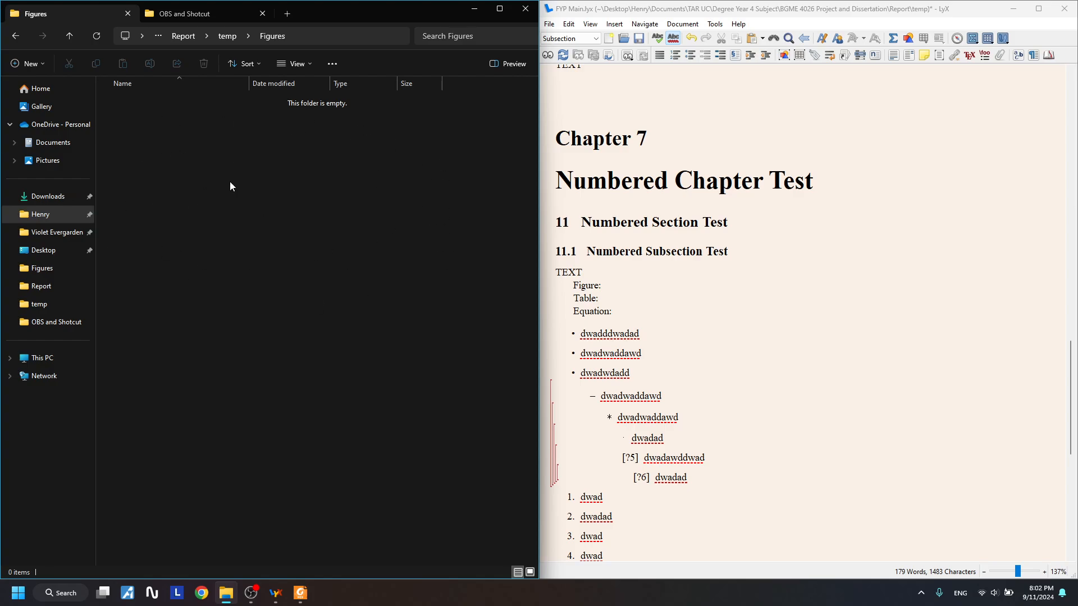
click(15, 35)
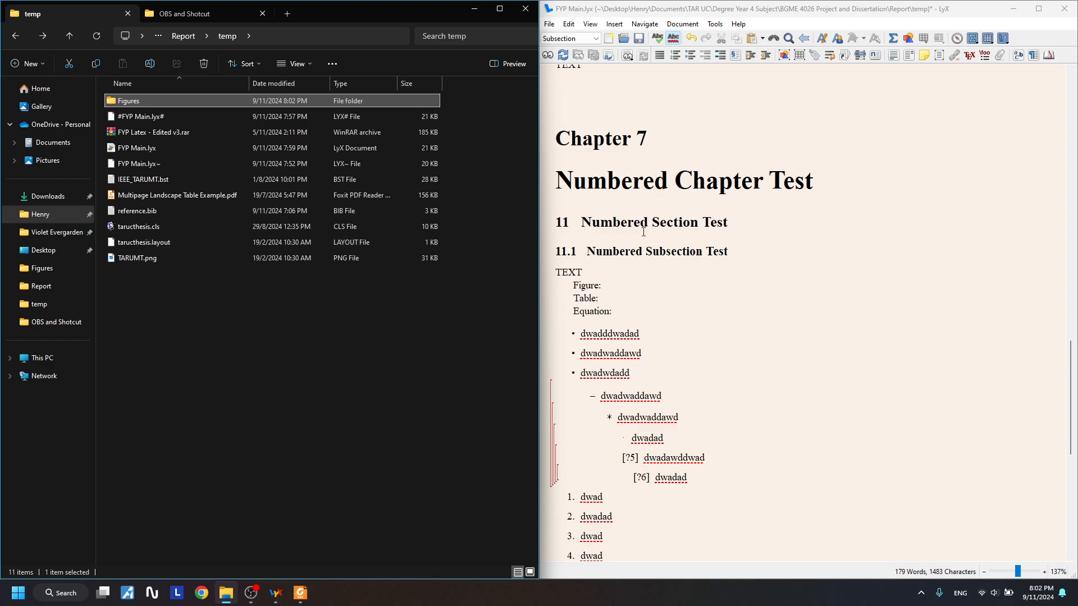
- Reselect the Figure: and Table: lines, then reopen the empty Figures folder
triple_click(622, 284)
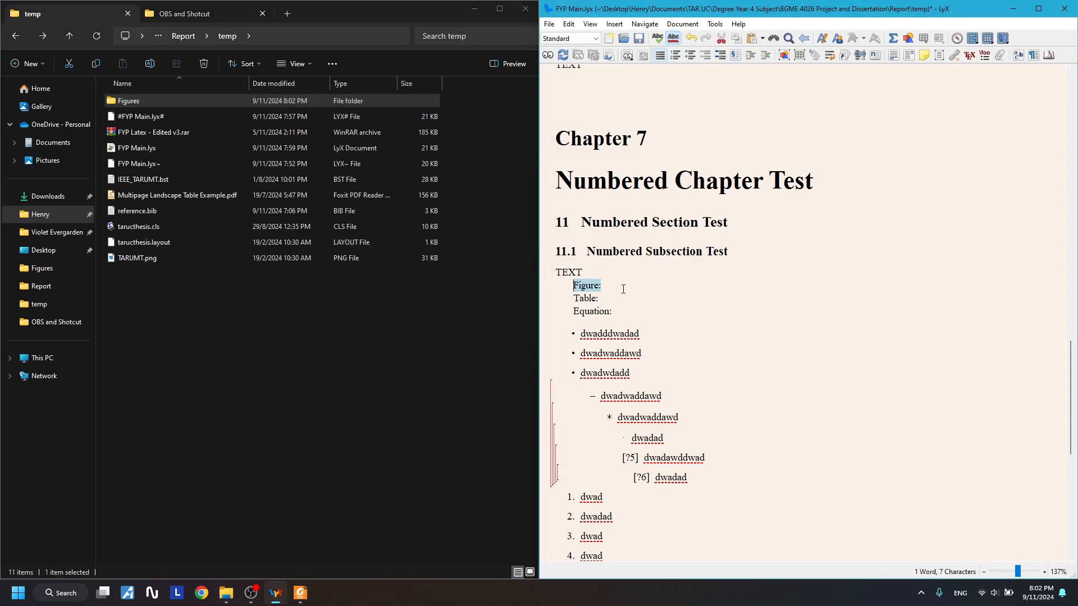
click(623, 288)
drag(567, 288, 630, 292)
click(630, 289)
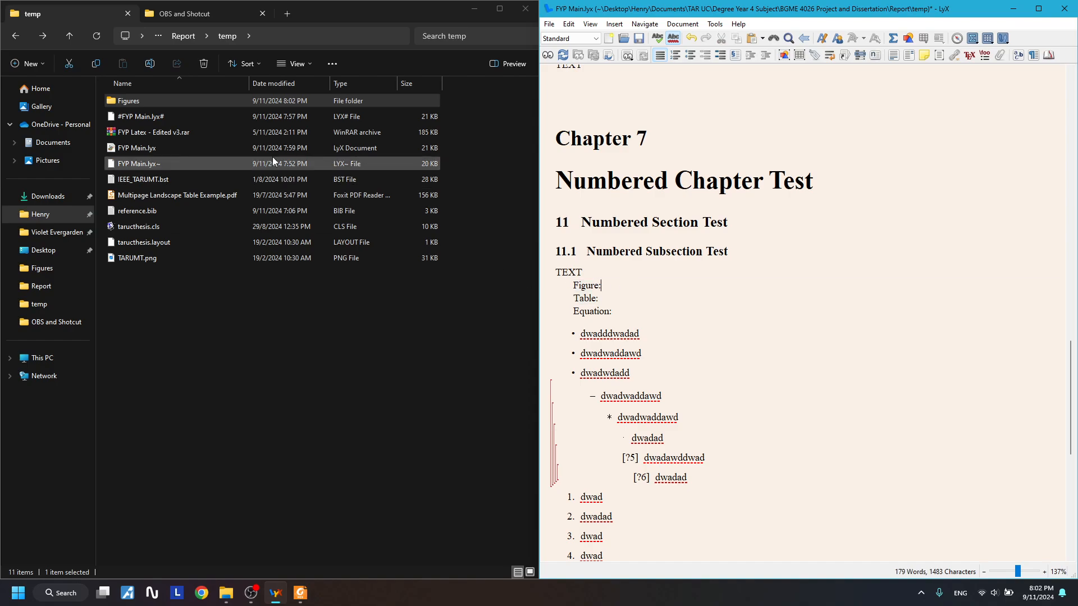
double_click(221, 100)
click(22, 38)
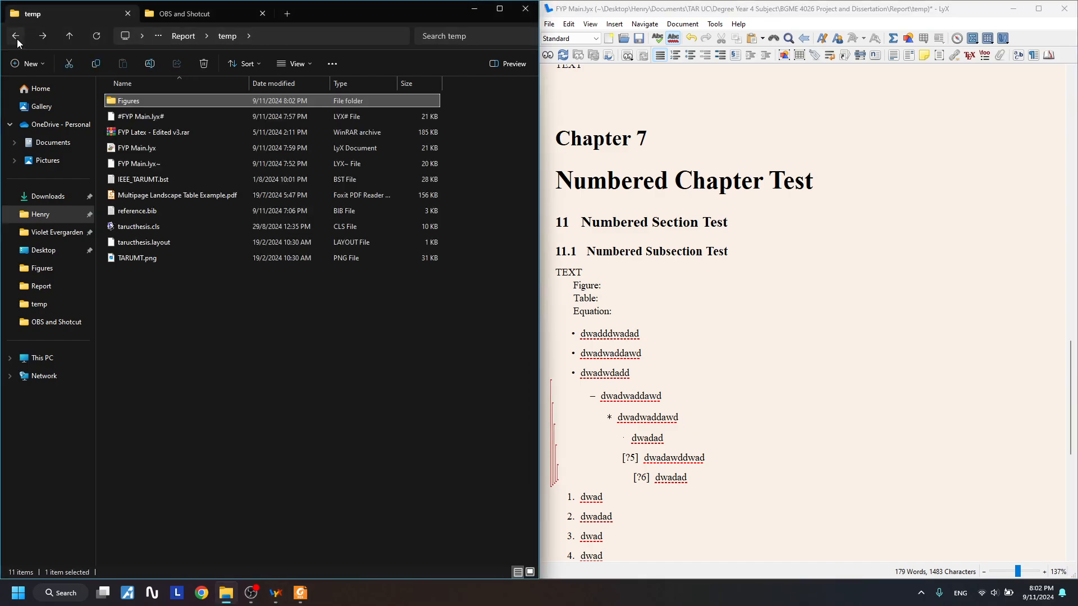
double_click(175, 102)
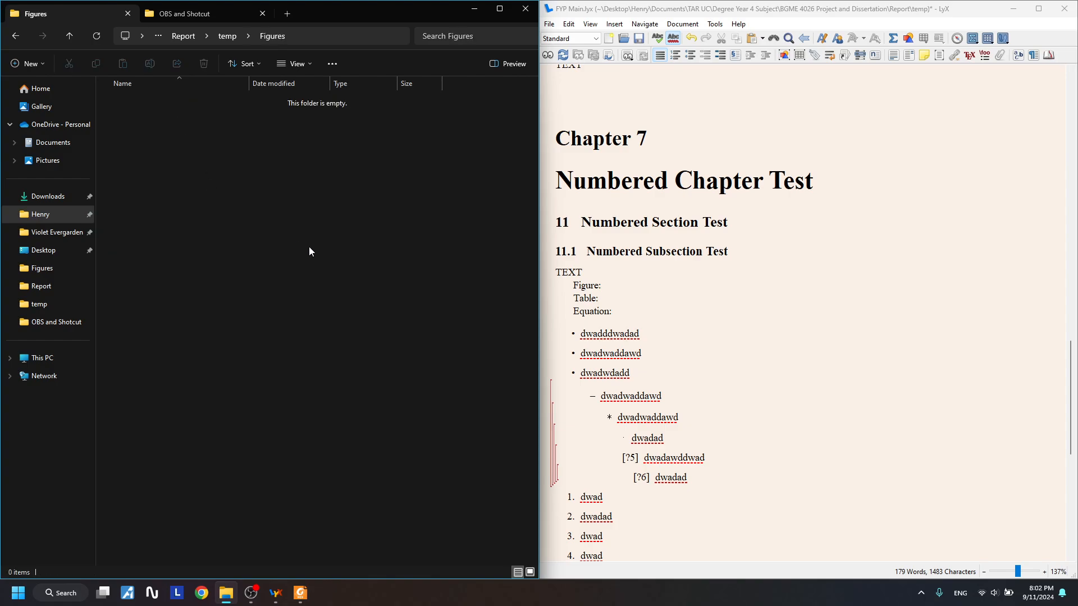
- Select ranges from the chapter title through the nested lists, and return Explorer to temp
drag(575, 181, 691, 507)
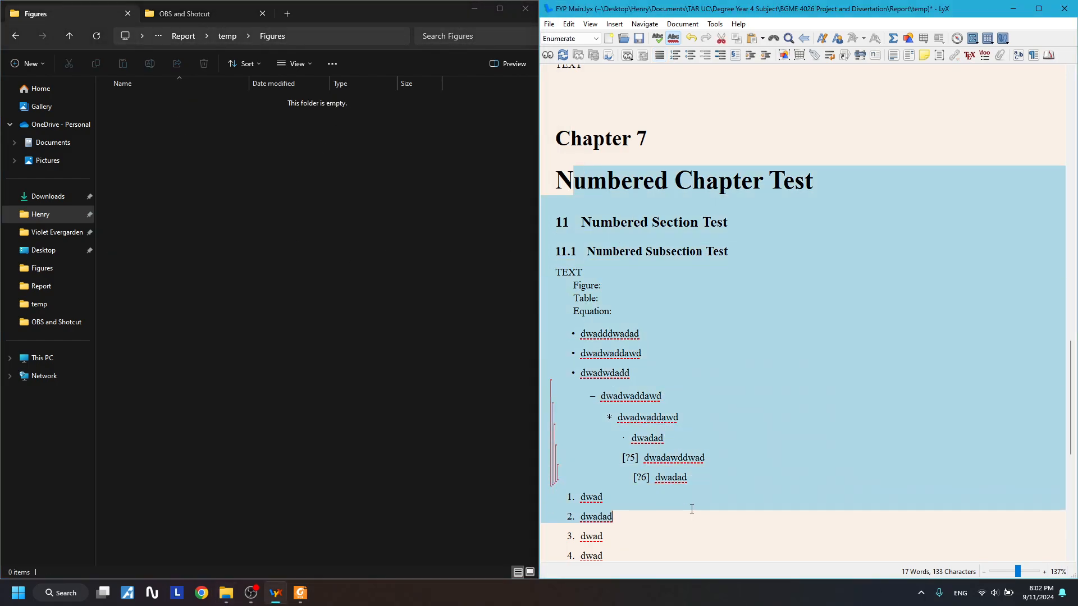
click(659, 371)
drag(609, 183, 635, 506)
click(673, 335)
drag(555, 179, 668, 441)
click(743, 334)
drag(630, 218, 717, 342)
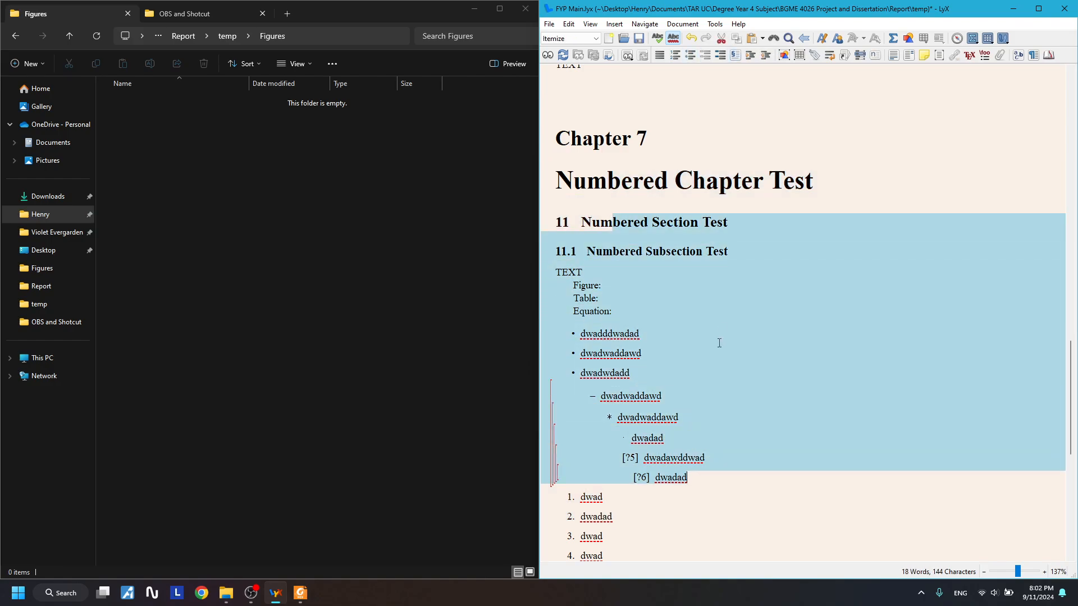
click(722, 328)
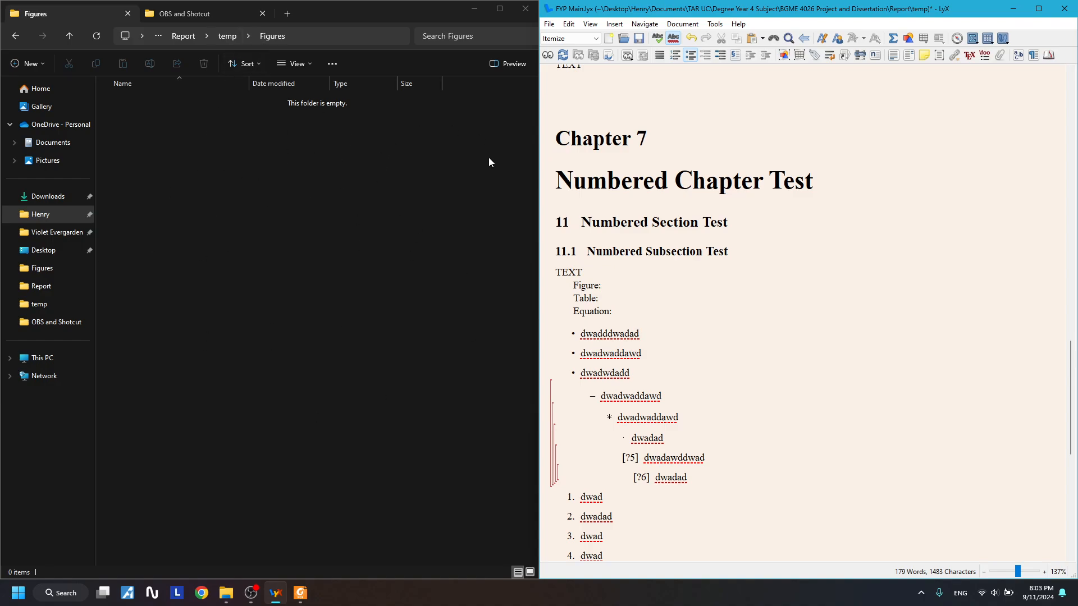
click(19, 42)
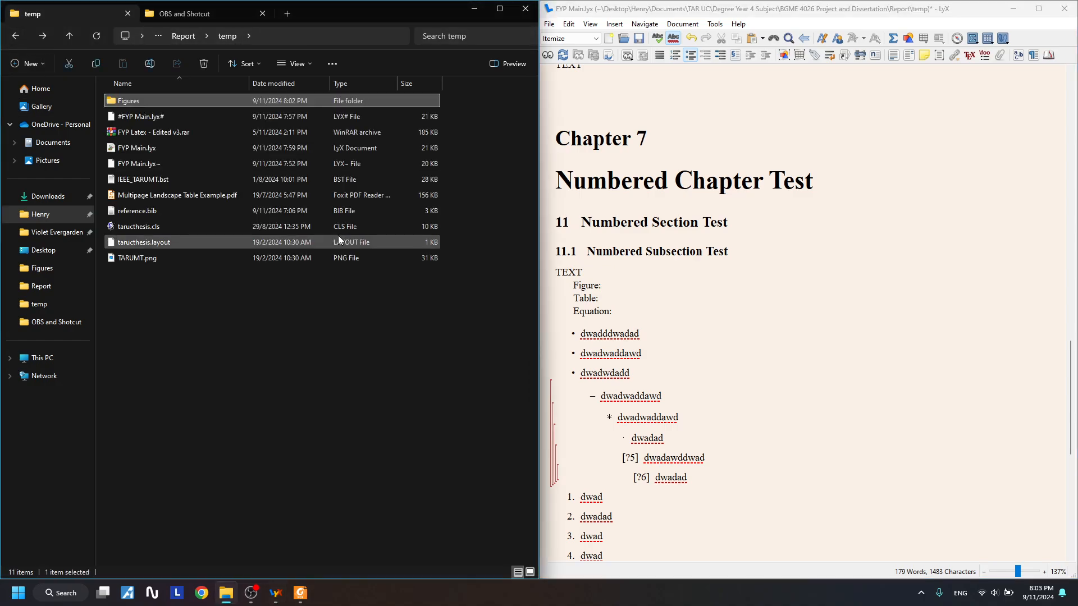
- Type Float after Figure: and Table:, then add an empty line below Figure: Float
click(645, 284)
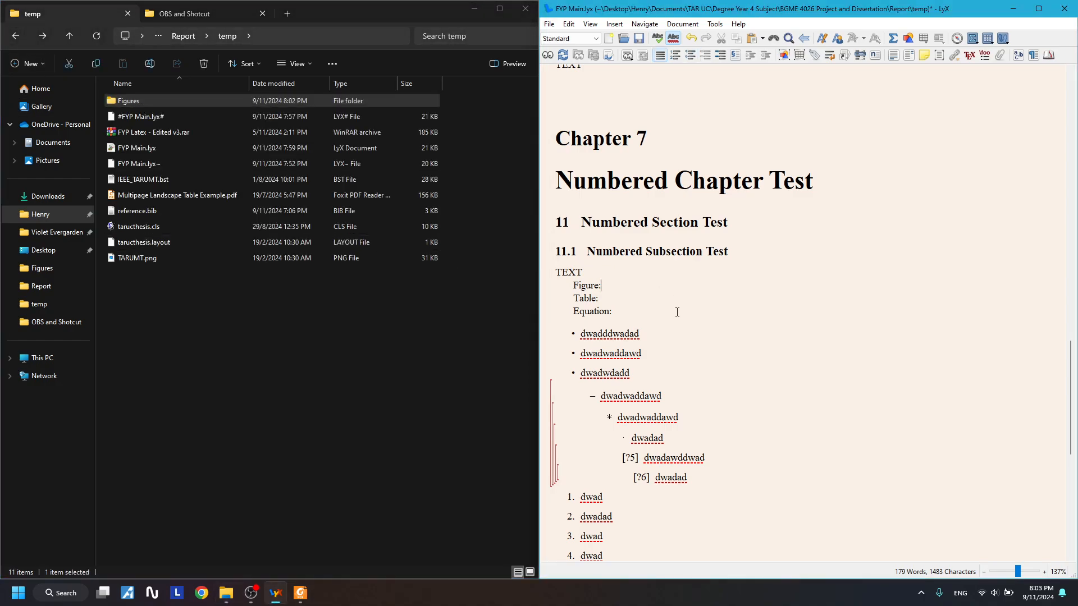
click(248, 102)
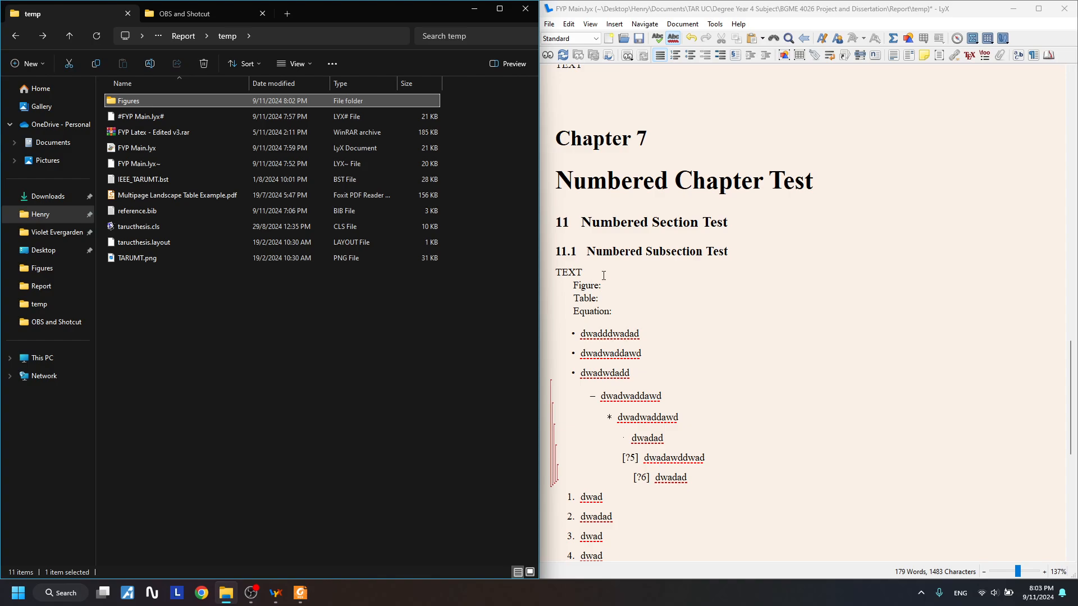
click(603, 284)
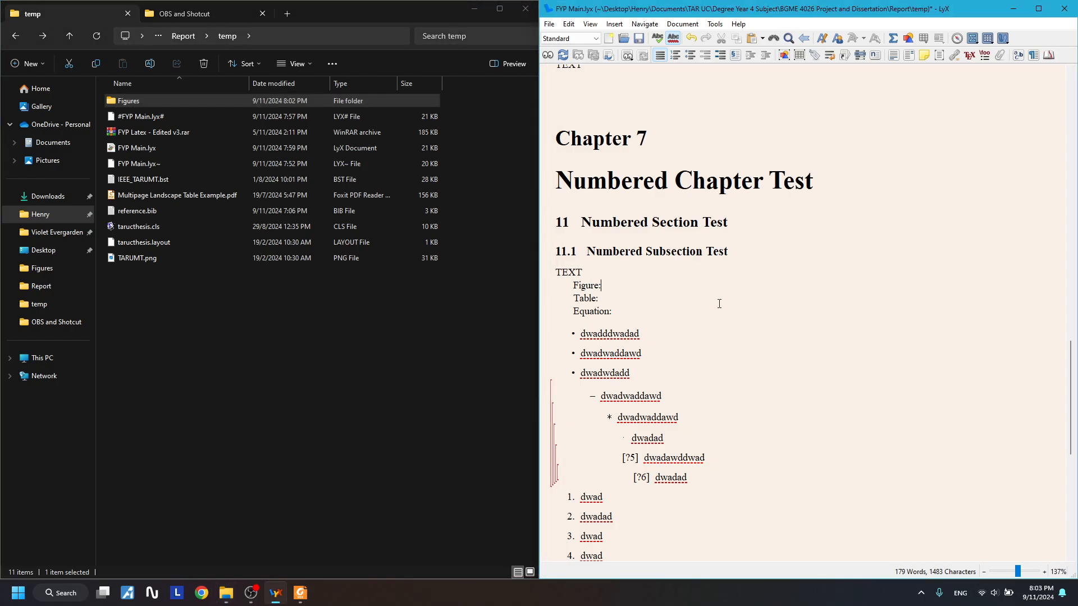
click(639, 299)
text(Float Float)
click(666, 282)
key(Return)
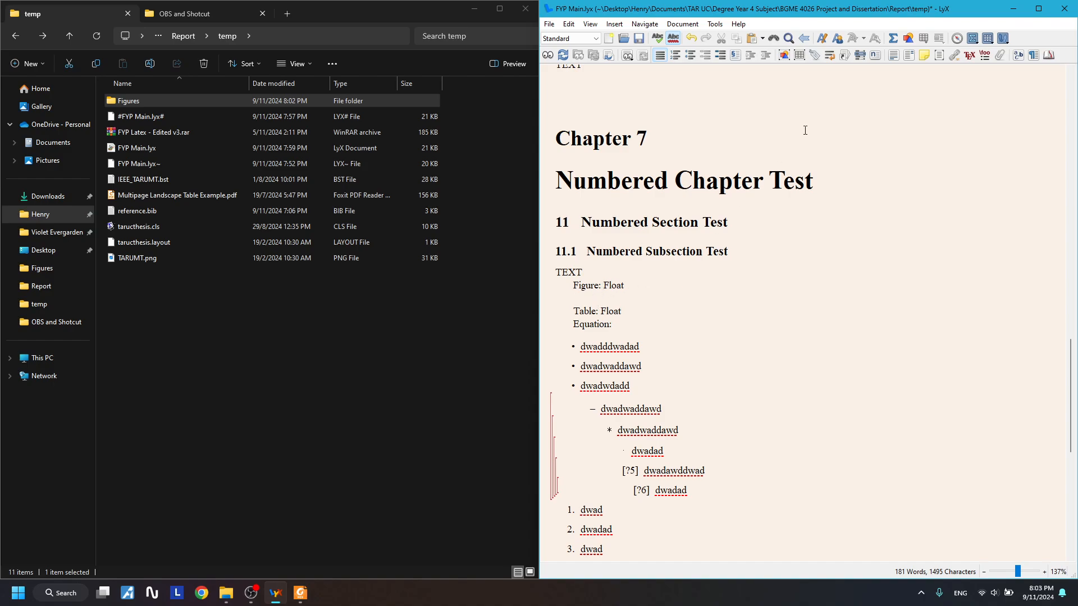
- Insert a Figure 1 float under Figure: Float and a Table 1 float under Table: Float, entering its caption
click(784, 55)
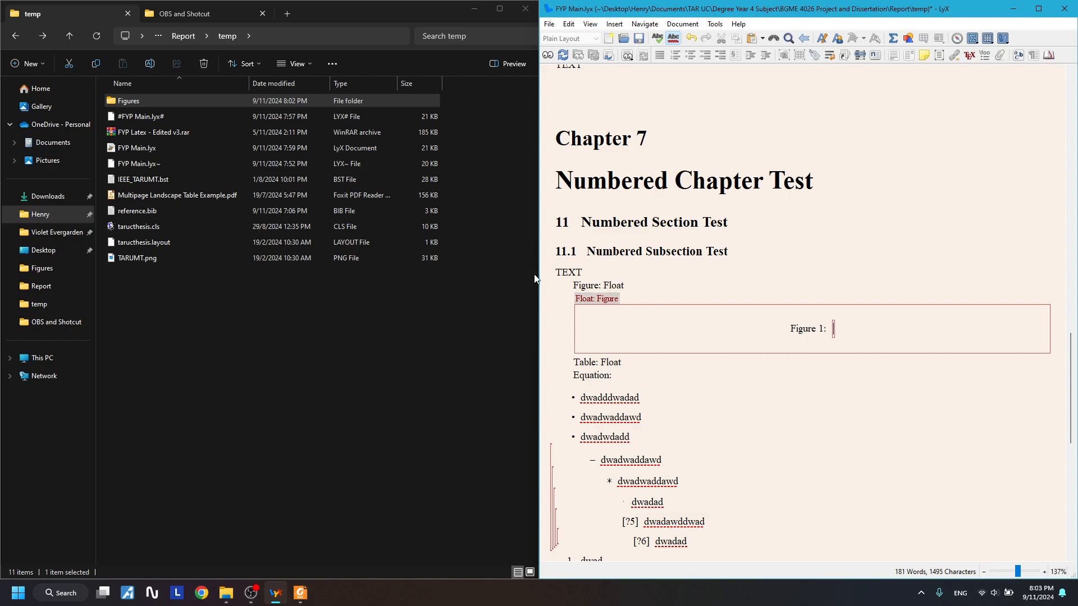
click(645, 362)
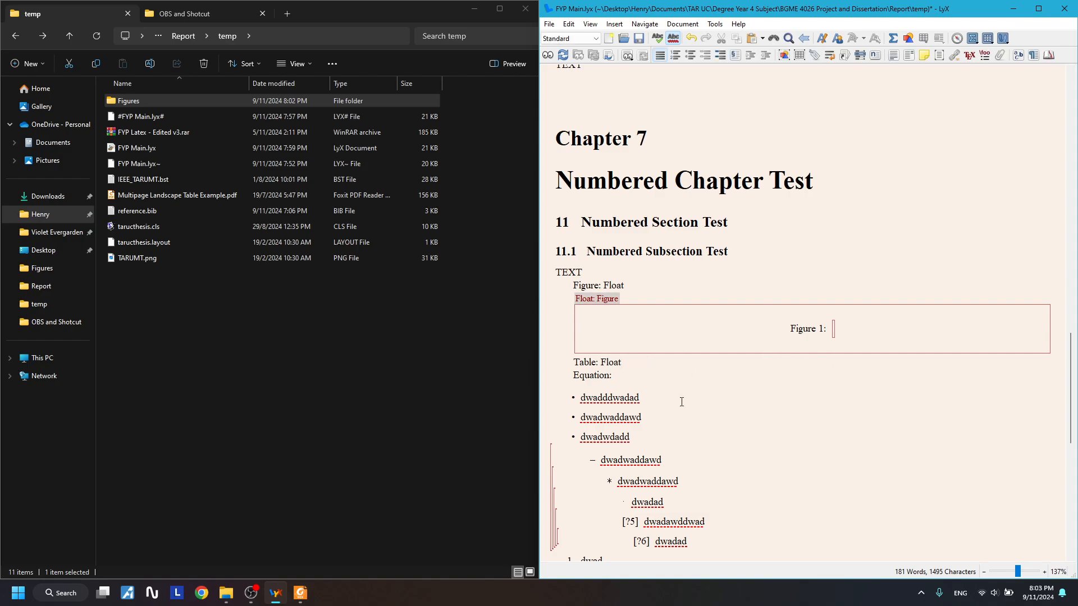
key(Return)
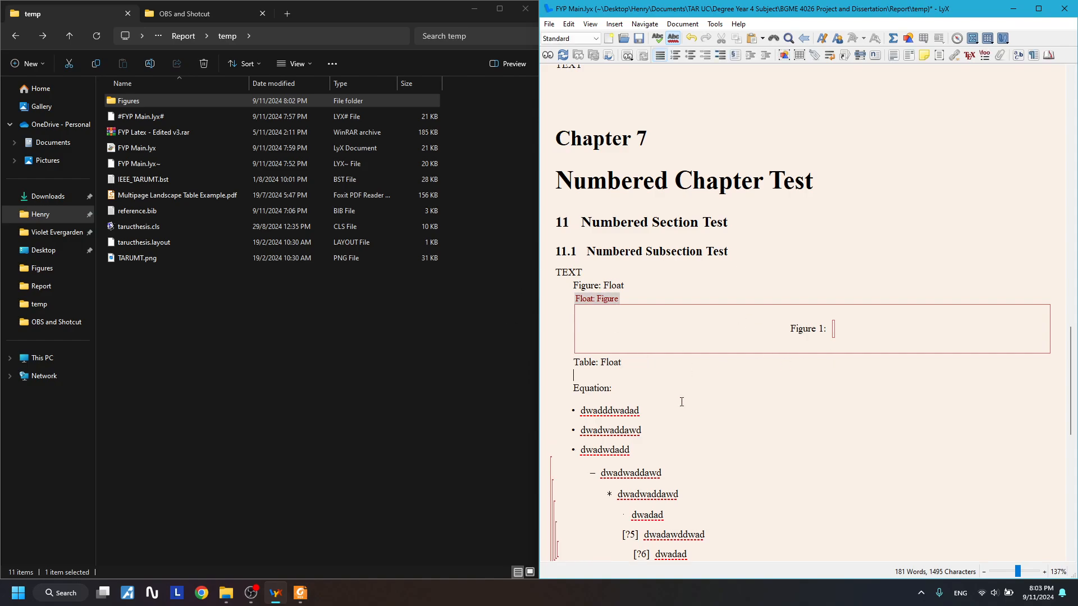
click(799, 55)
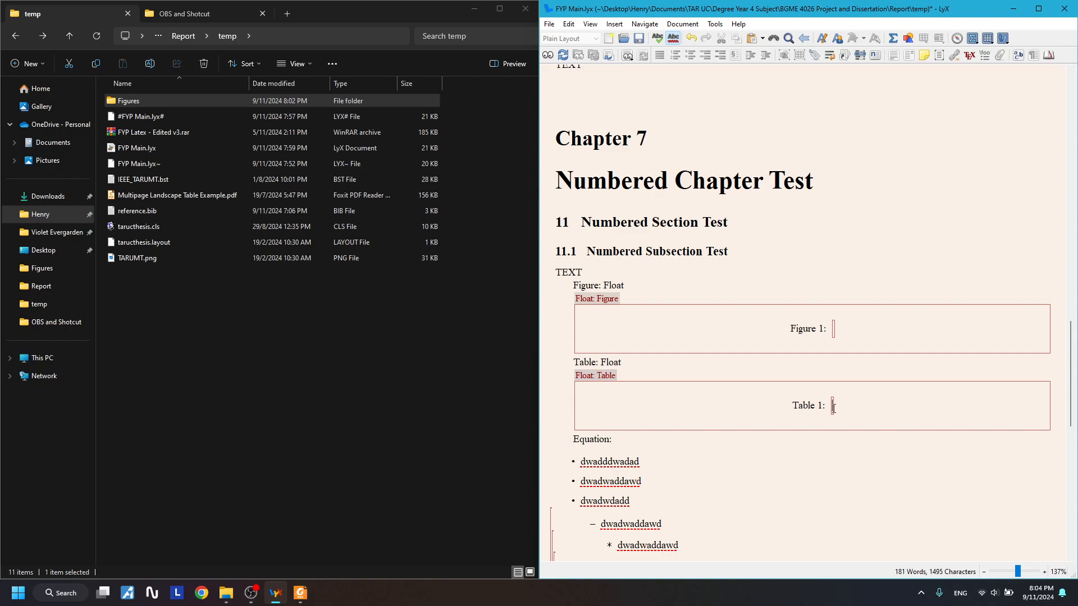
click(851, 406)
- Append '> Figure' to the Figure: Float line and '> Table' to the Table: Float line
click(621, 288)
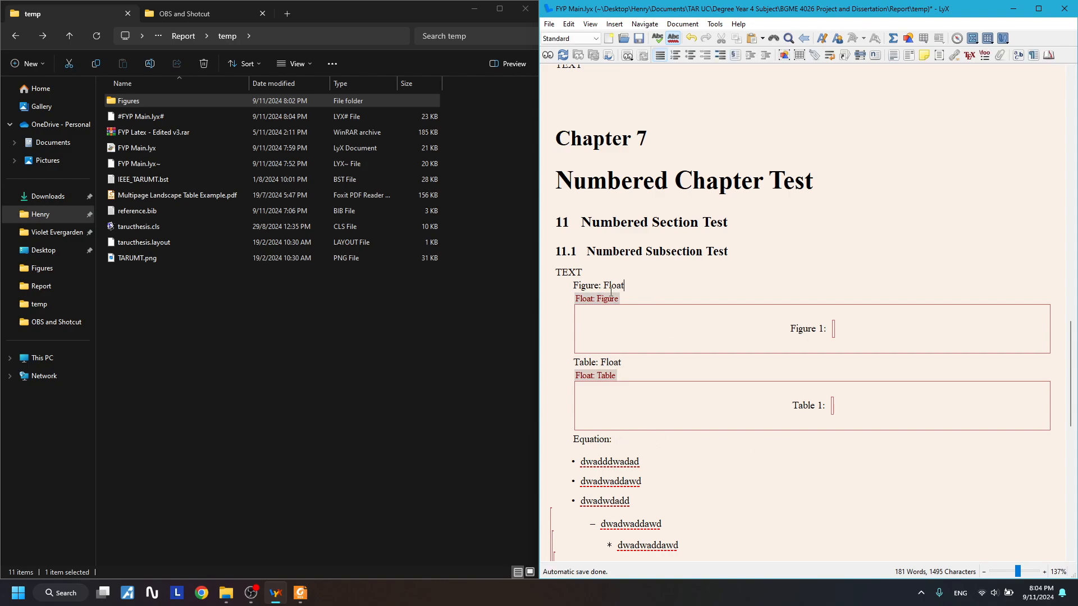
text(> Figu)
key(BackSpace)
key(BackSpace)
text(igure)
click(655, 364)
text(> Figure)
key(BackSpace)
key(BackSpace)
key(BackSpace)
key(BackSpace)
key(BackSpace)
- Add 'Equation/Math' to the Equation line and extend the Figure line to 'Figure/Graphic'
key(BackSpace)
text(Table)
click(634, 438)
text(Equation/Ma)
key(BackSpace)
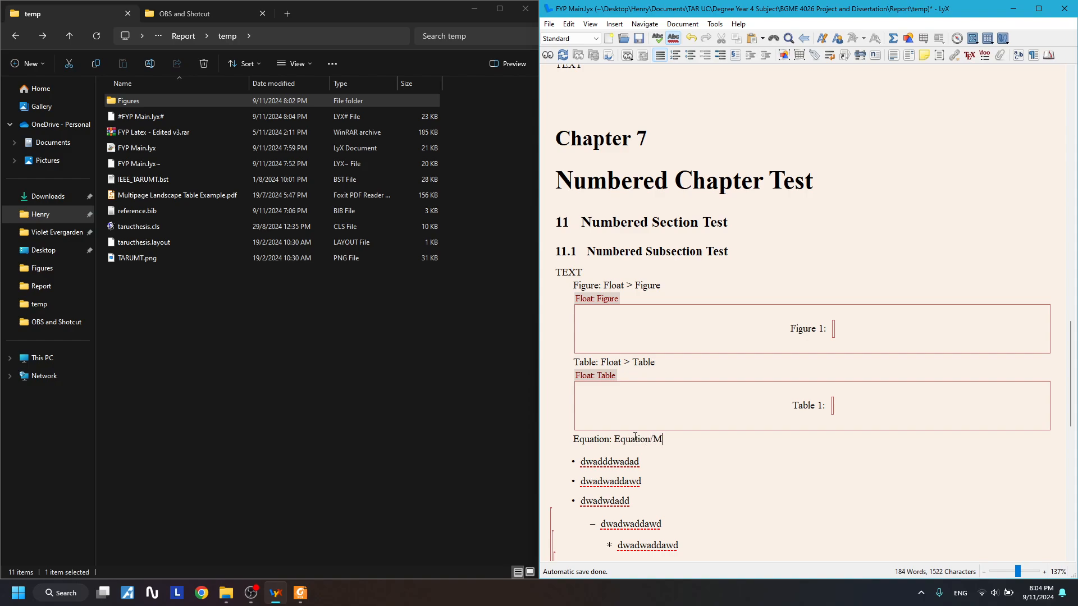
text(ath)
click(667, 285)
text(/Graphic)
- Fill the captions with 'Figure labelling.' and 'Table labelling.'
click(840, 333)
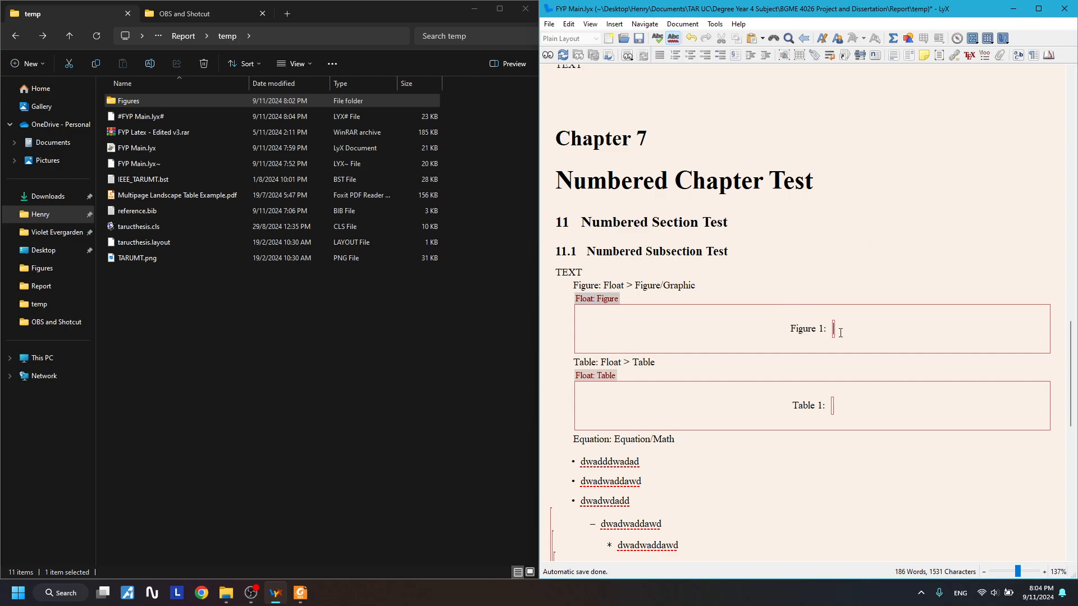
text(Figure labell)
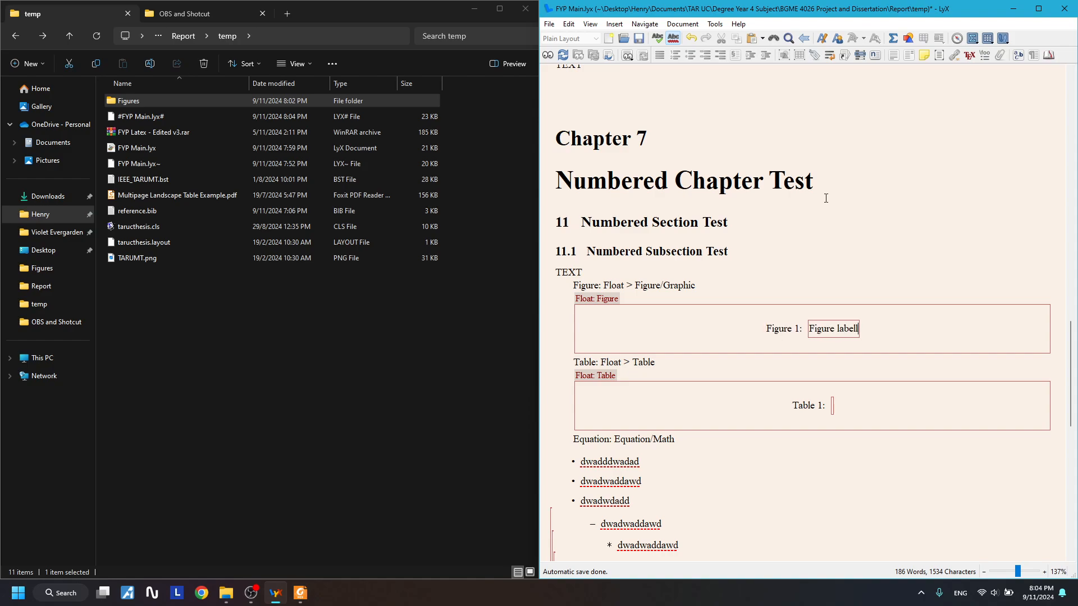
text(ing.)
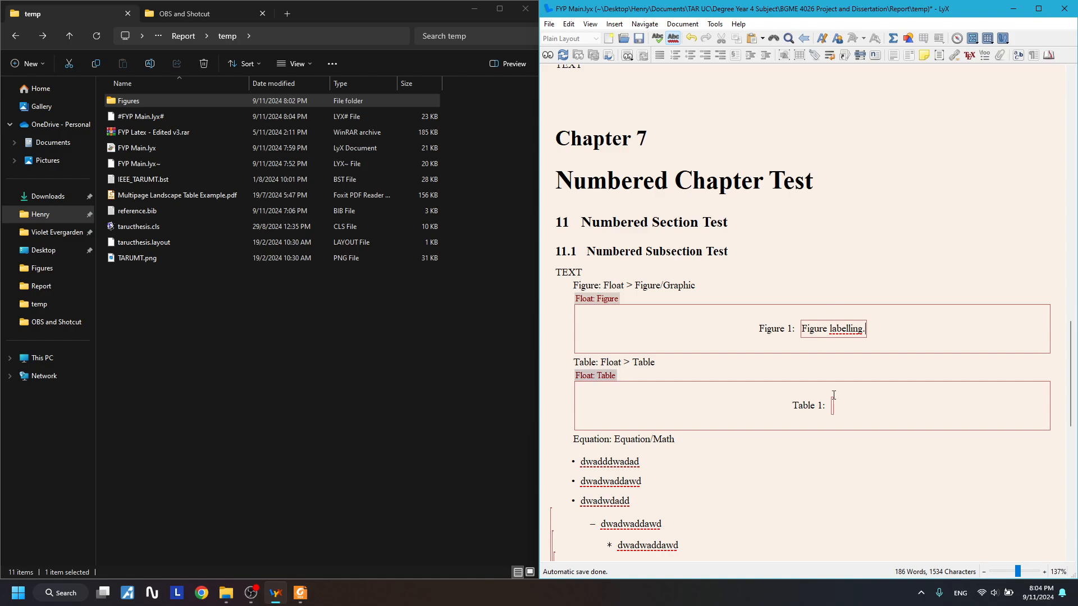
click(833, 400)
text(Table labelling.)
click(761, 310)
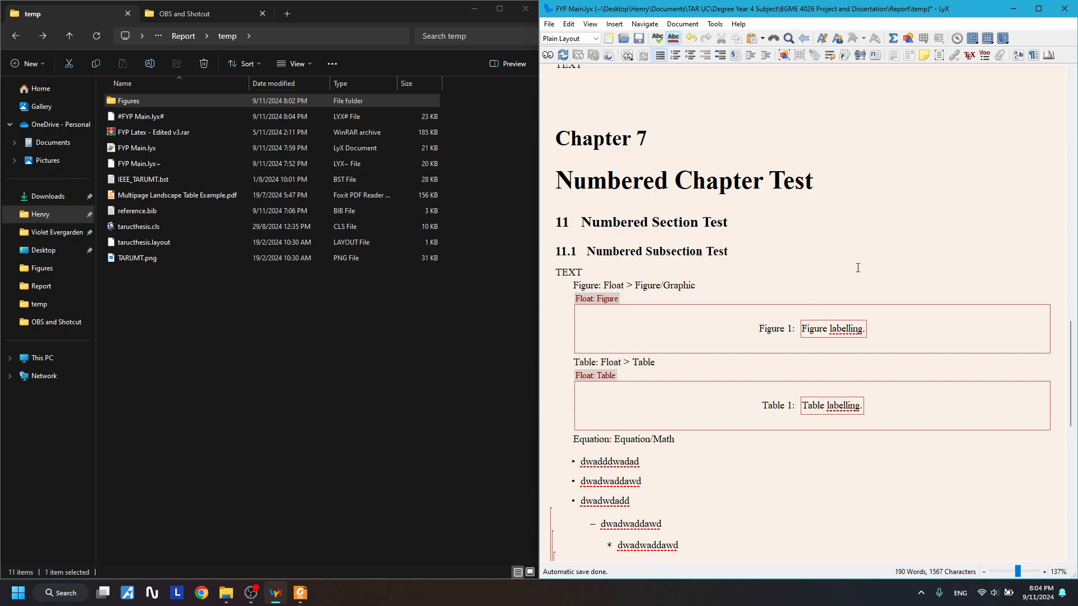
- Open the Graphics dialog, move it aside, review its Clipping and LaTeX/LyX tabs, and select TARUMT.png
click(907, 38)
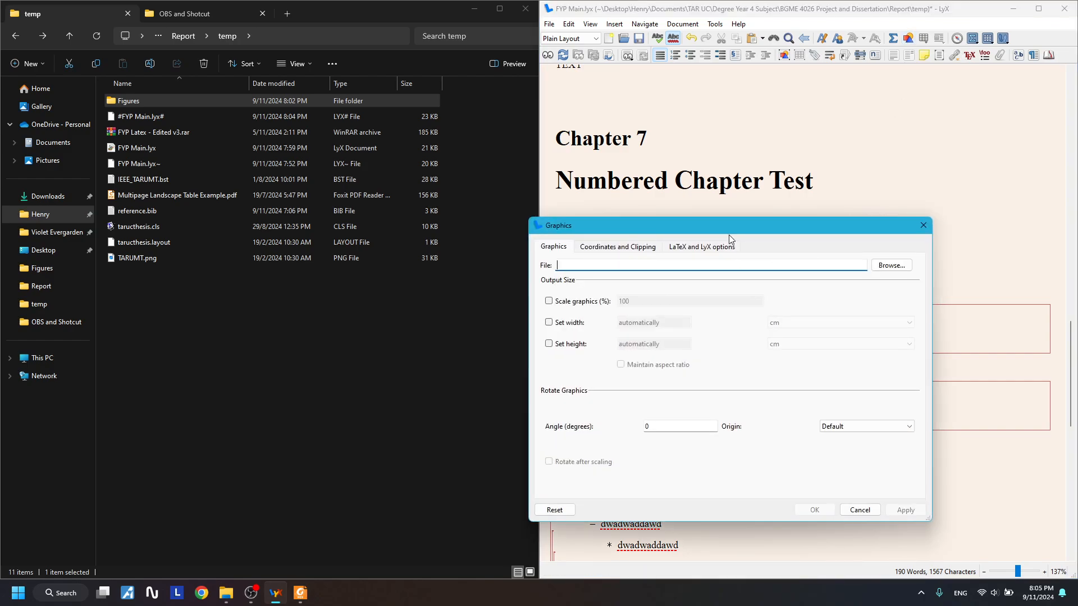
drag(730, 225, 788, 141)
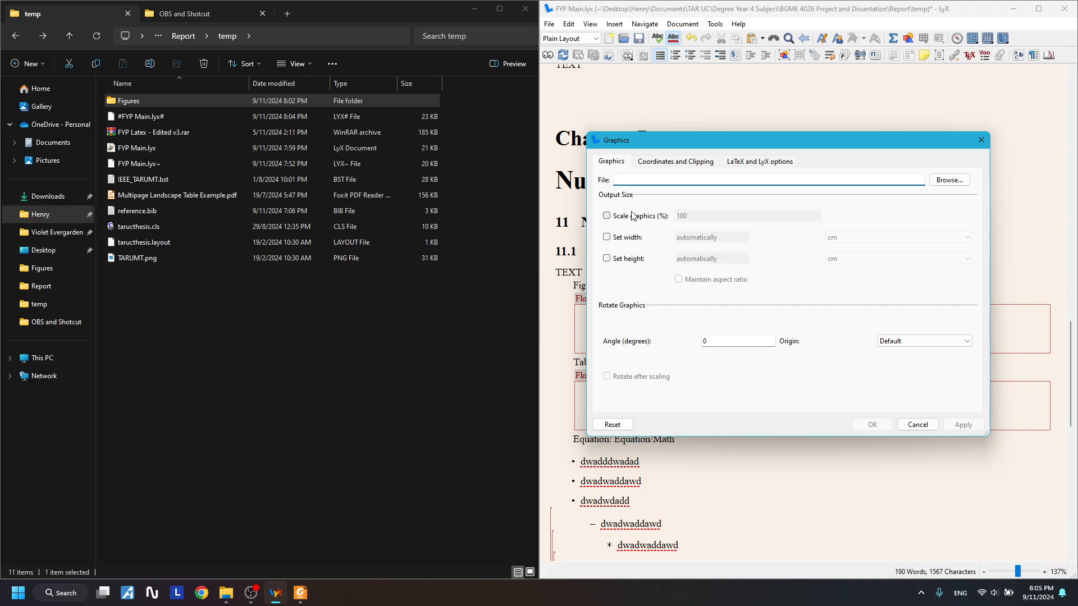
click(679, 165)
click(749, 165)
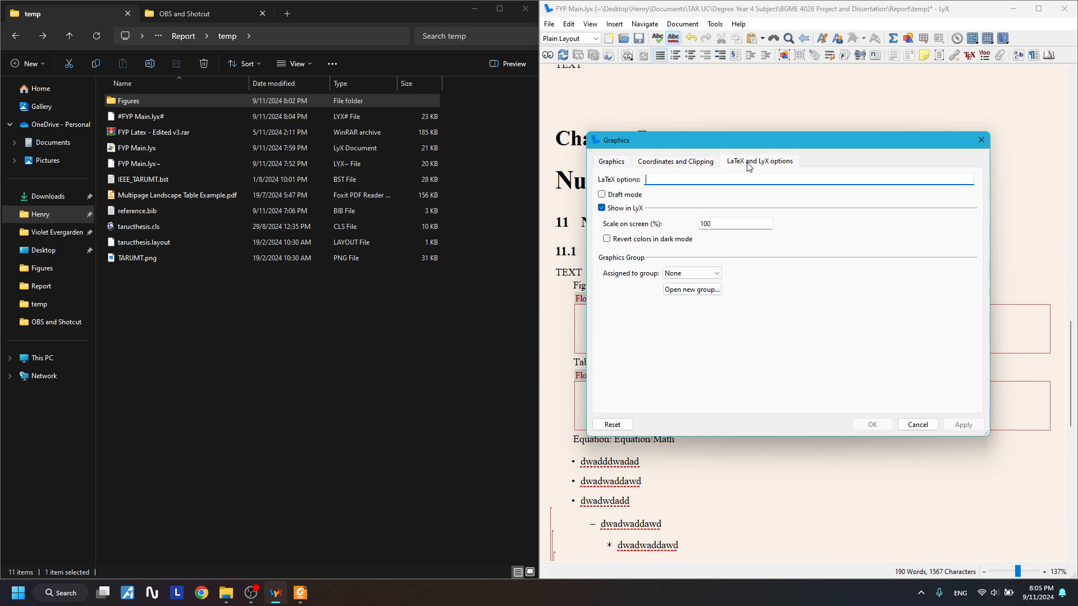
click(704, 163)
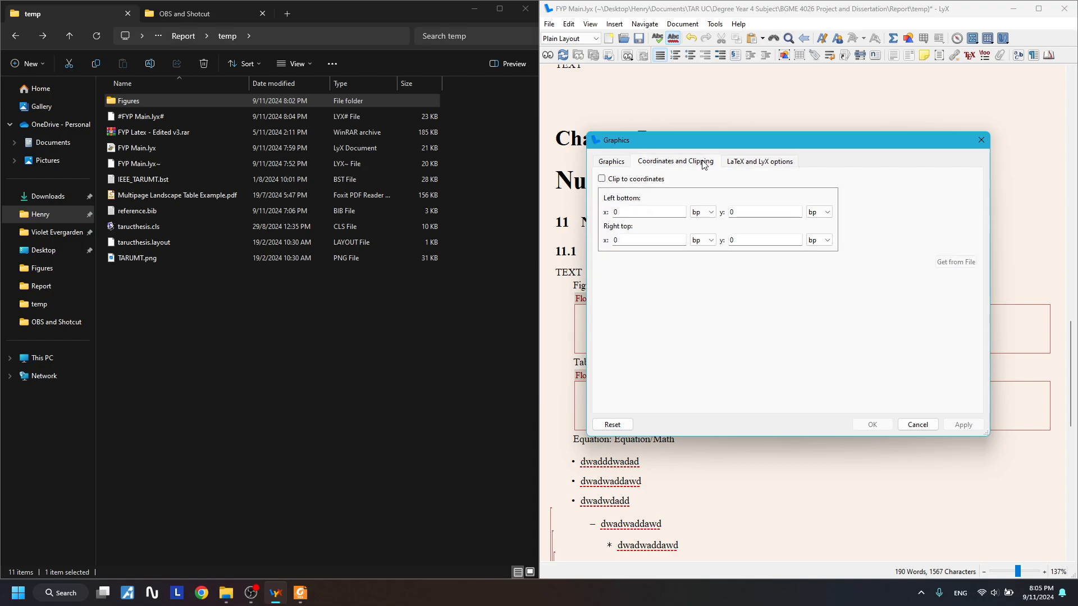
click(751, 164)
click(688, 163)
click(743, 164)
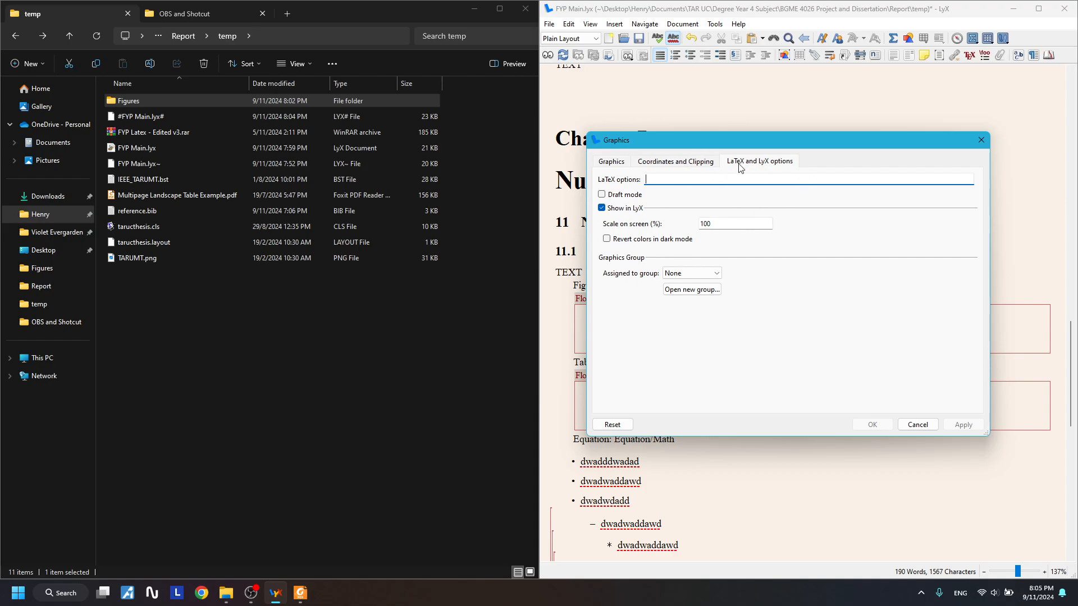
click(611, 162)
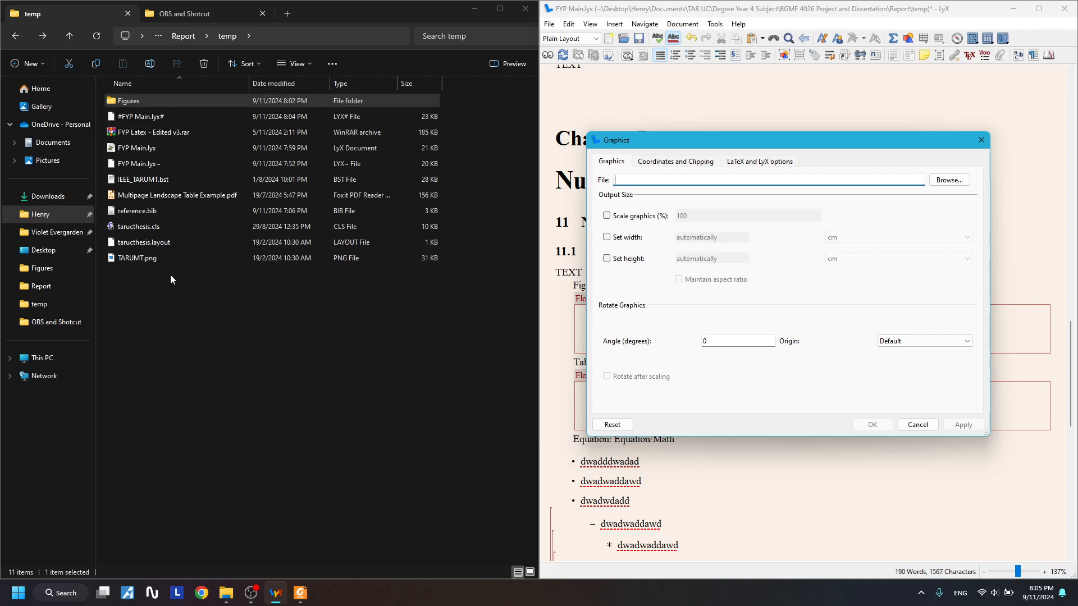
click(186, 258)
- Copy TARUMT.png from temp into its Figures folder and confirm the logo is there
drag(240, 259, 152, 103)
double_click(152, 103)
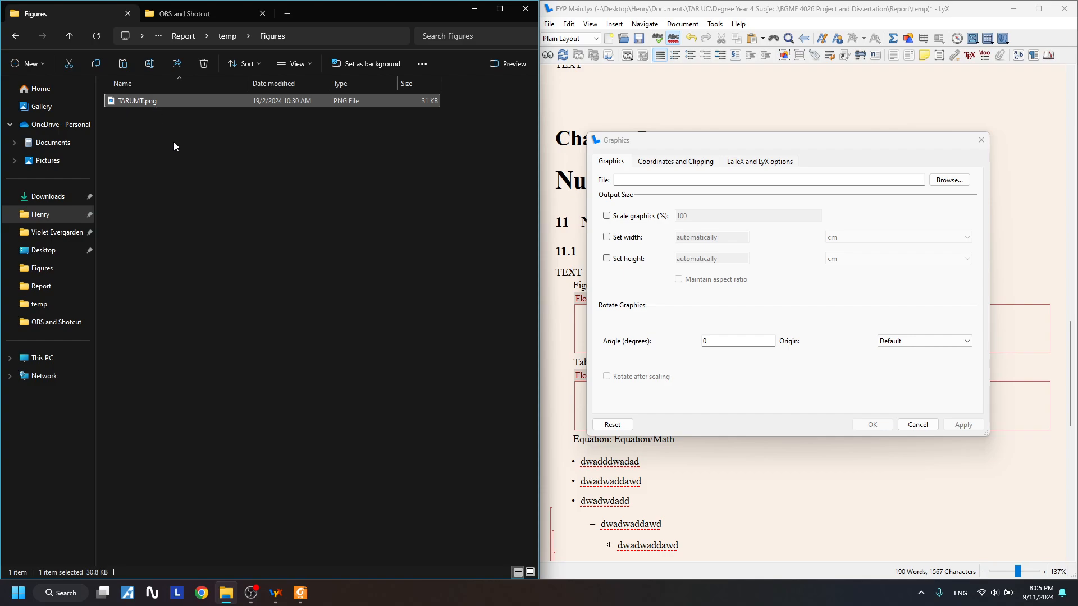
key(alt+Left)
click(140, 257)
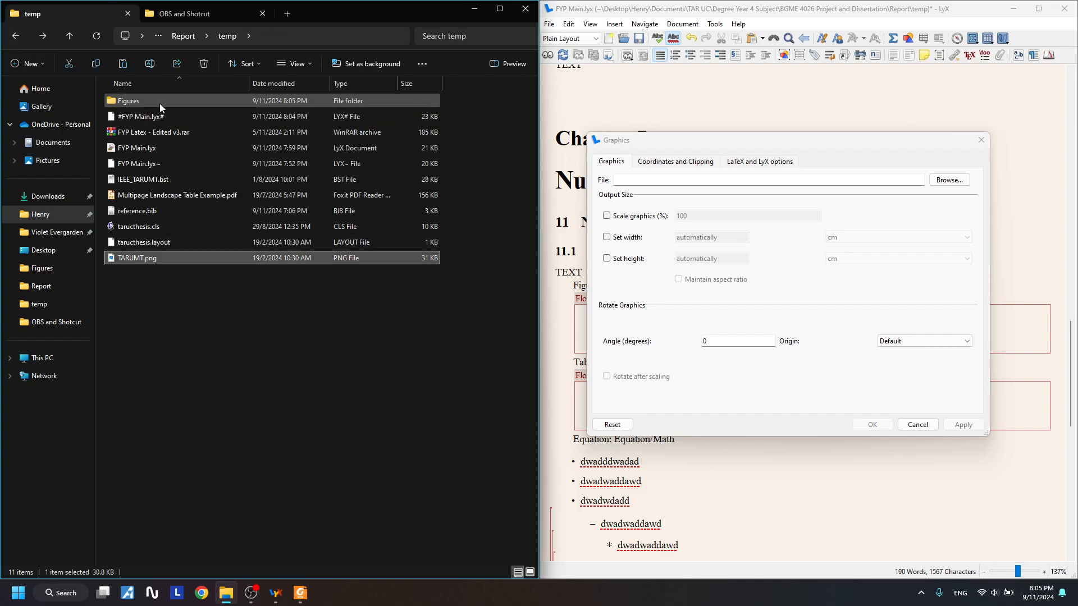
double_click(159, 104)
click(246, 140)
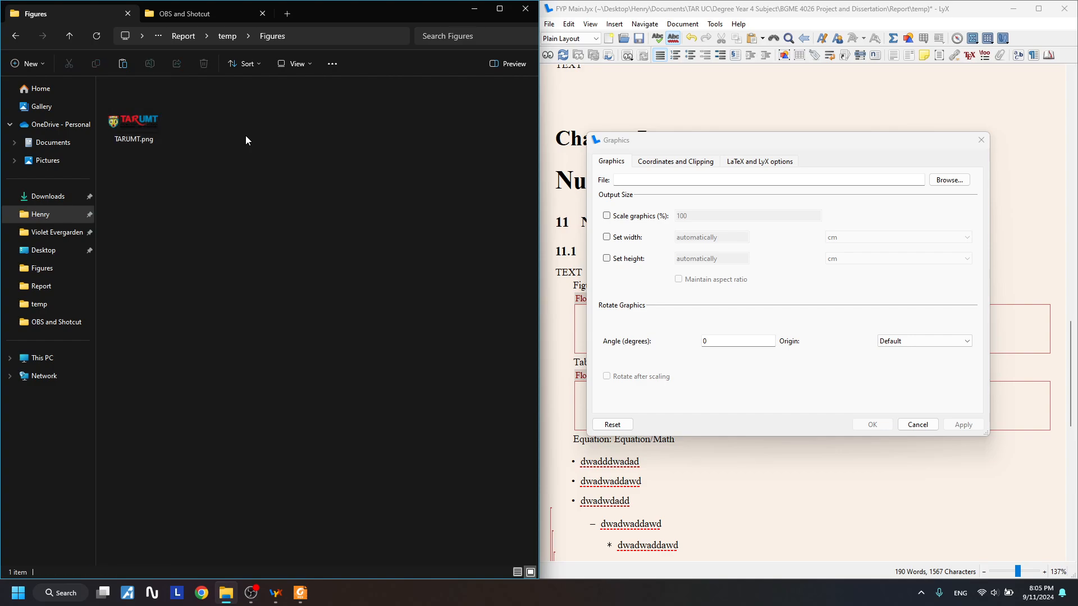
click(158, 135)
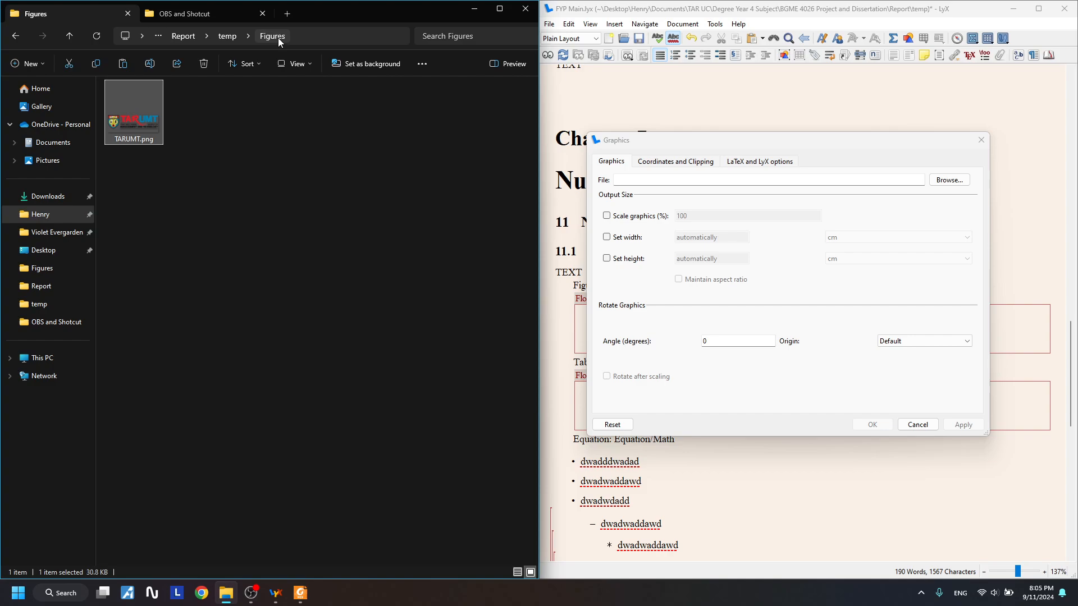
click(325, 169)
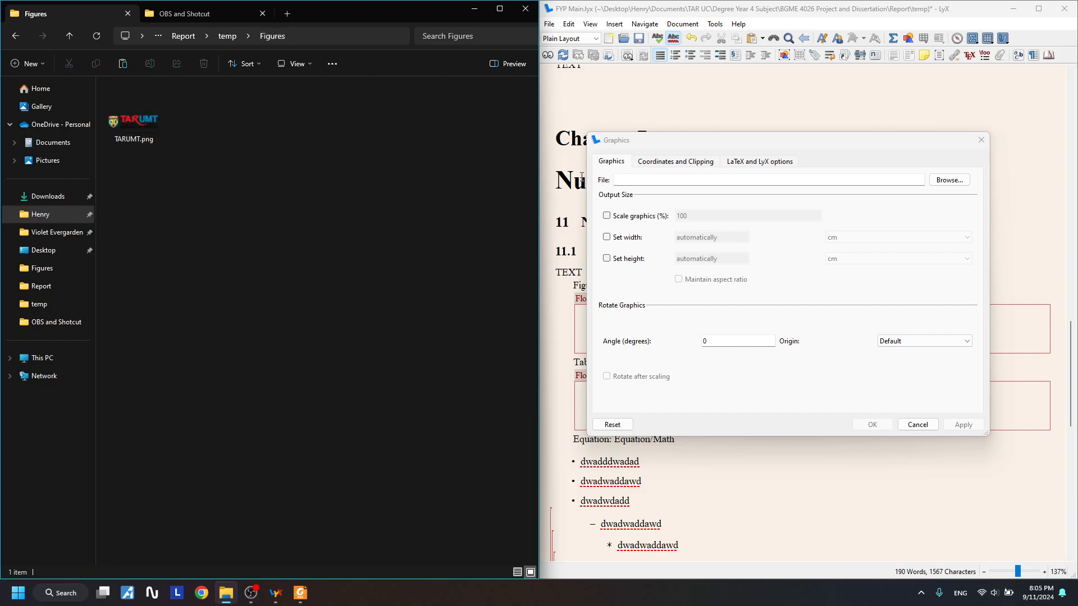
click(646, 181)
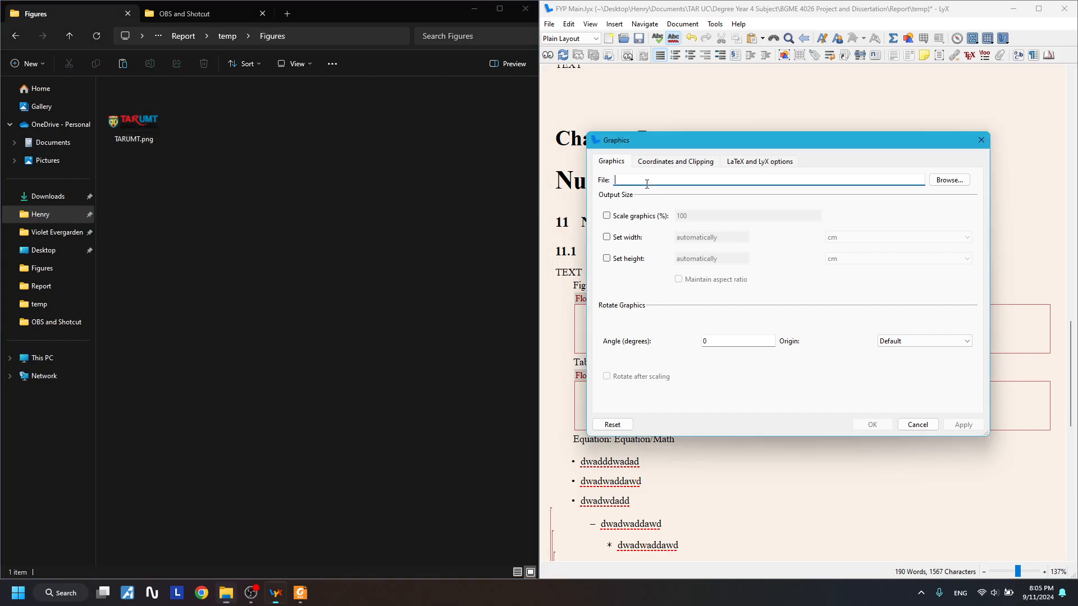
click(948, 180)
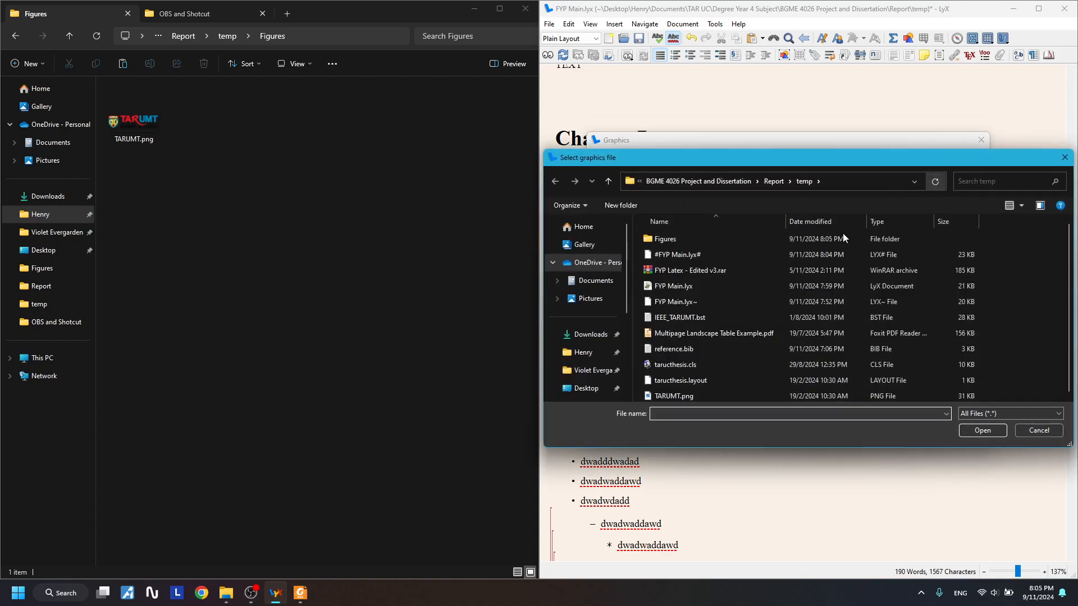
double_click(738, 241)
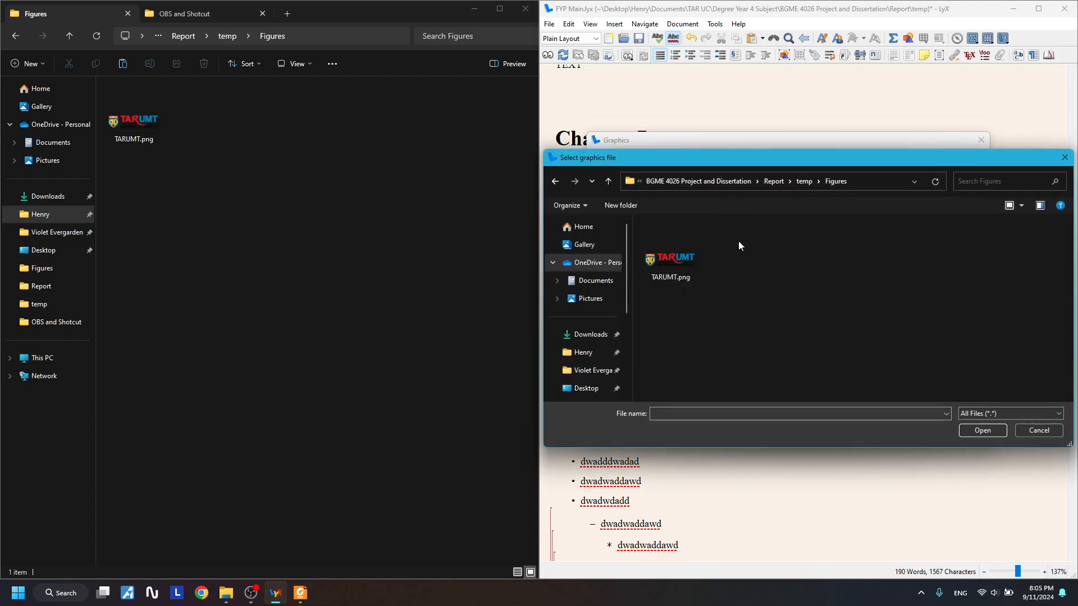
double_click(672, 264)
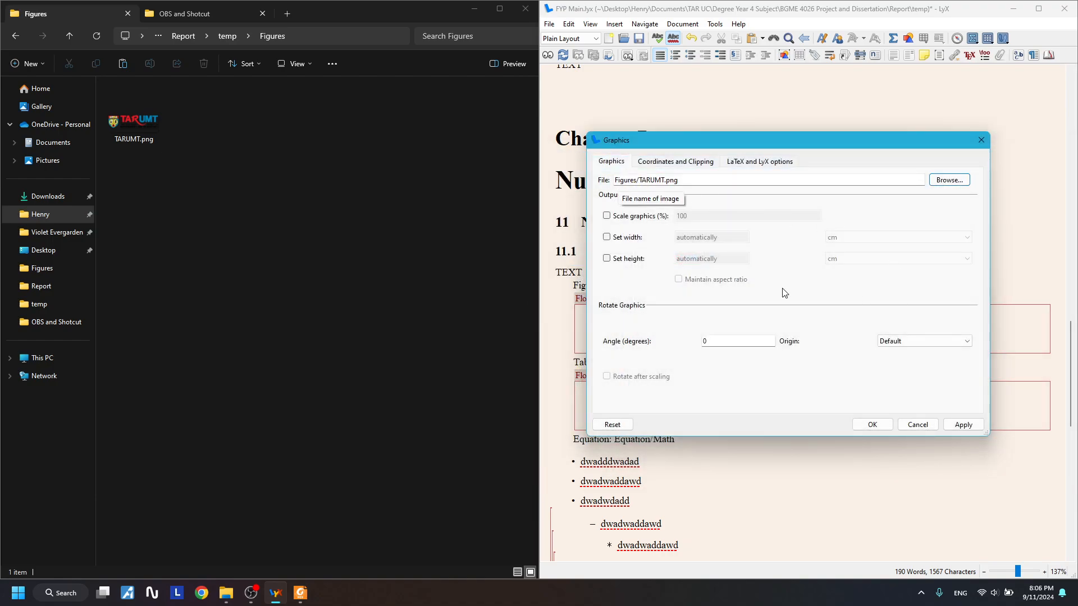
click(625, 238)
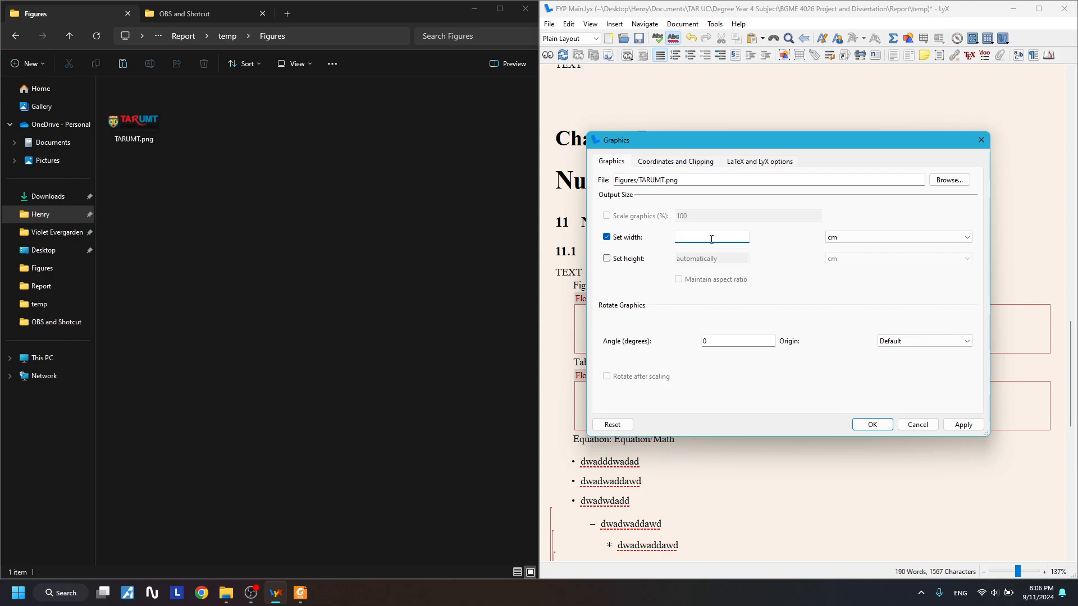
text(14.5)
click(962, 425)
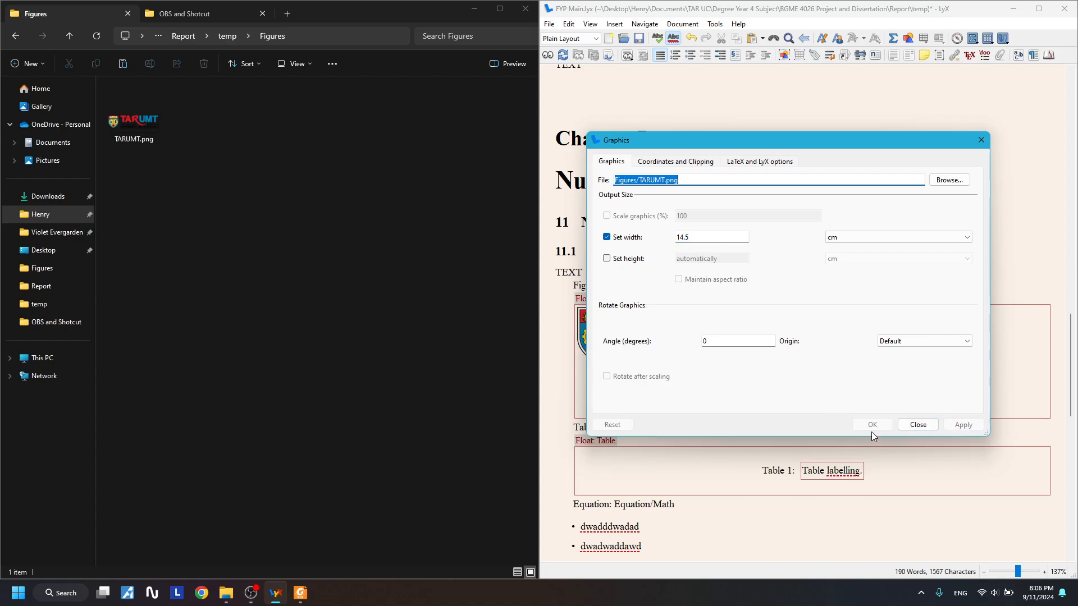
click(904, 425)
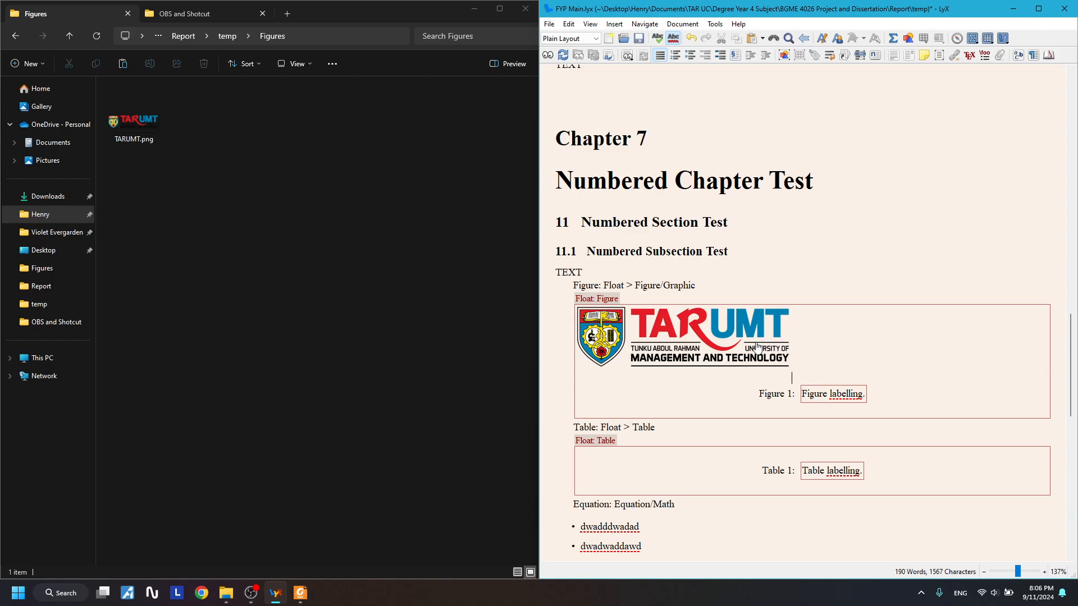
double_click(670, 349)
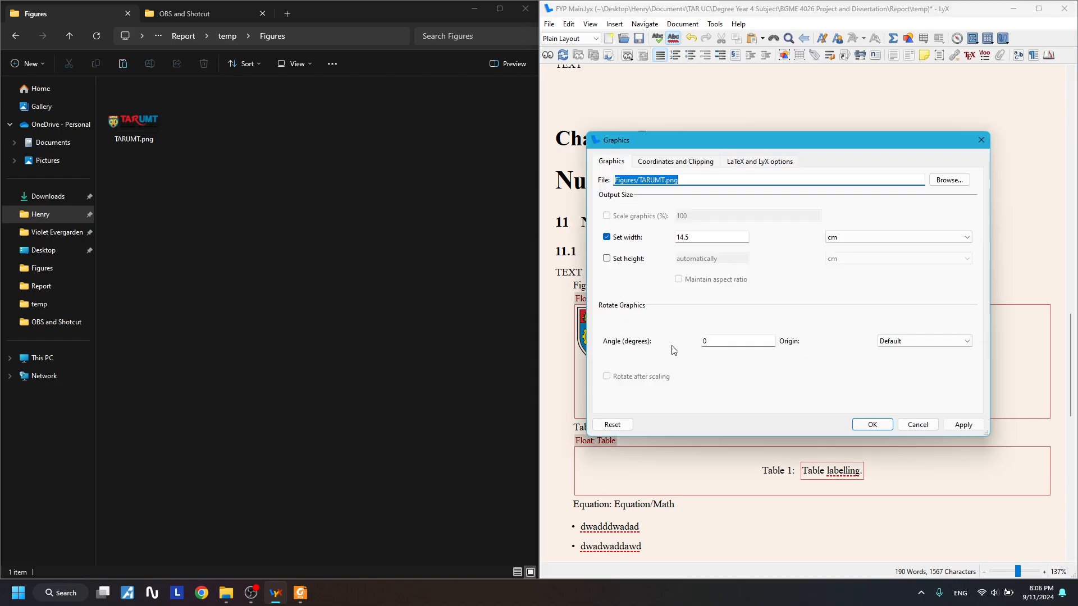
click(714, 180)
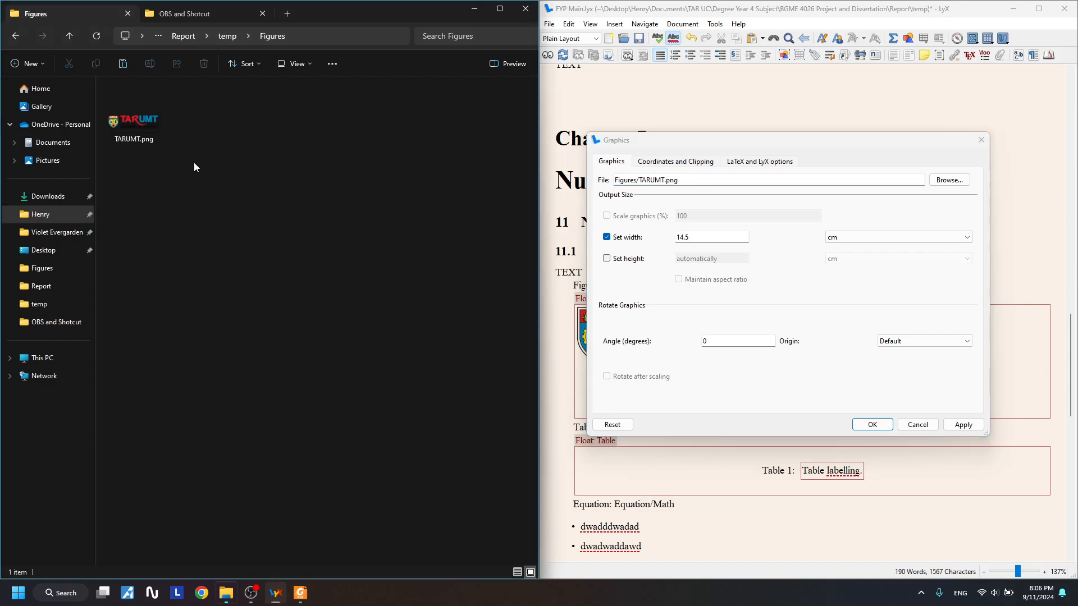
drag(194, 163, 89, 96)
drag(186, 171, 100, 88)
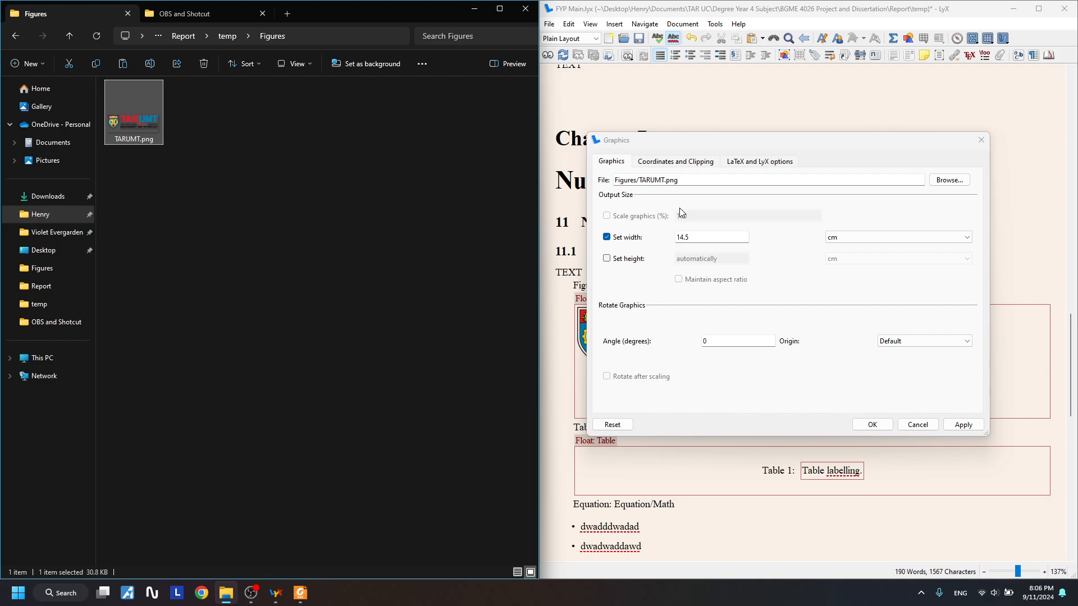
click(176, 182)
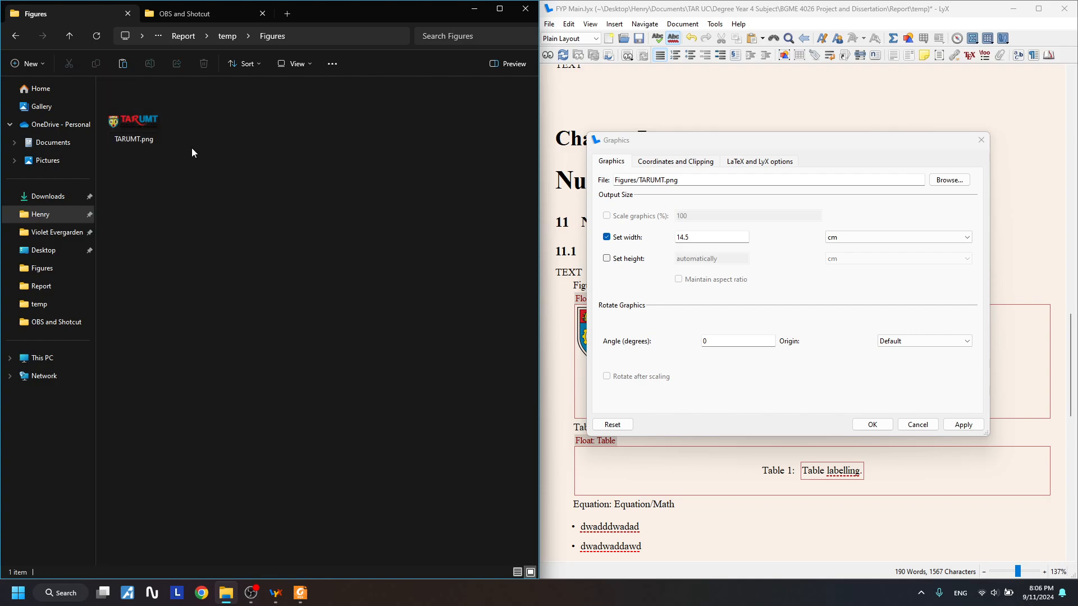
click(627, 147)
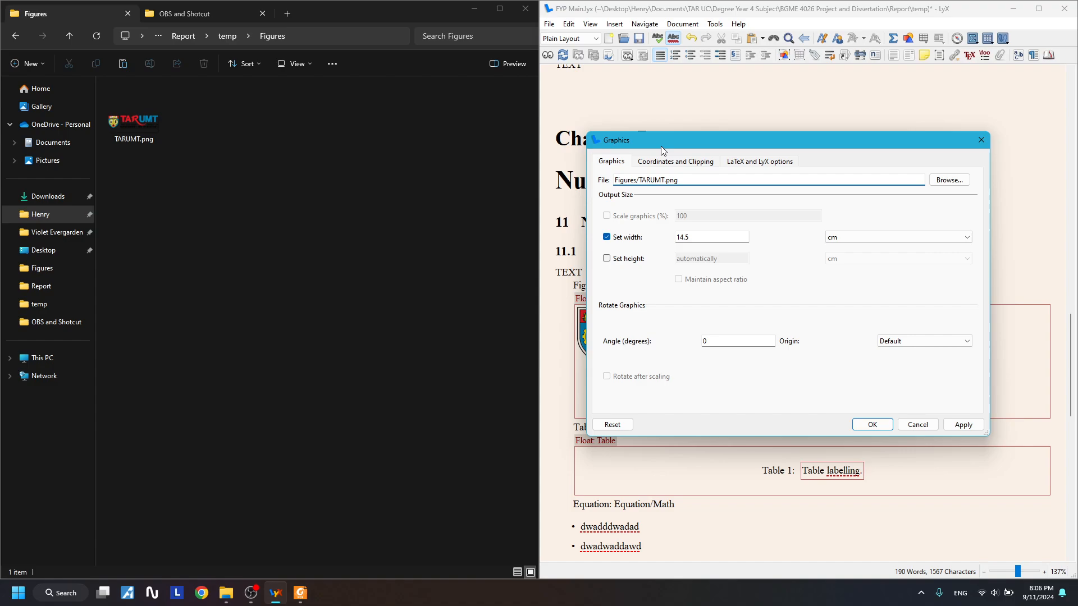
drag(695, 179, 584, 189)
click(975, 140)
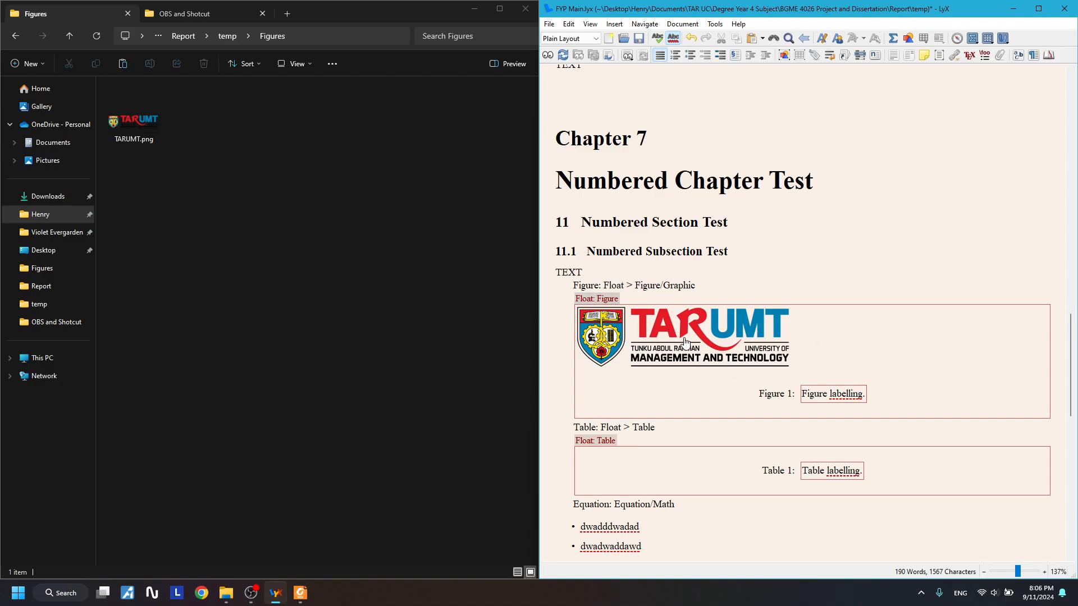
click(688, 361)
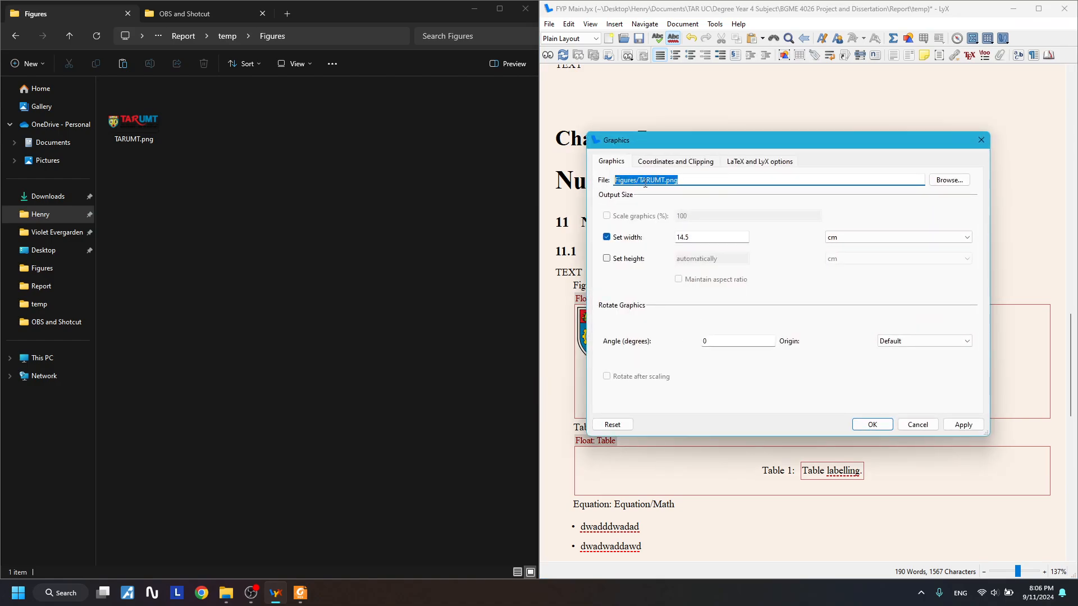
click(981, 140)
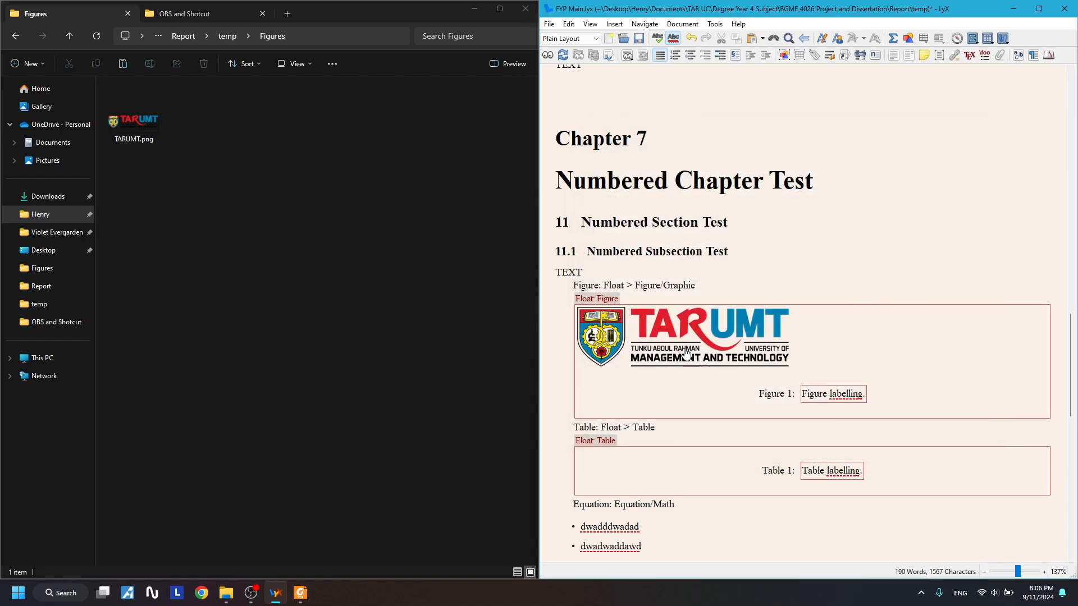
click(125, 135)
key(Delete)
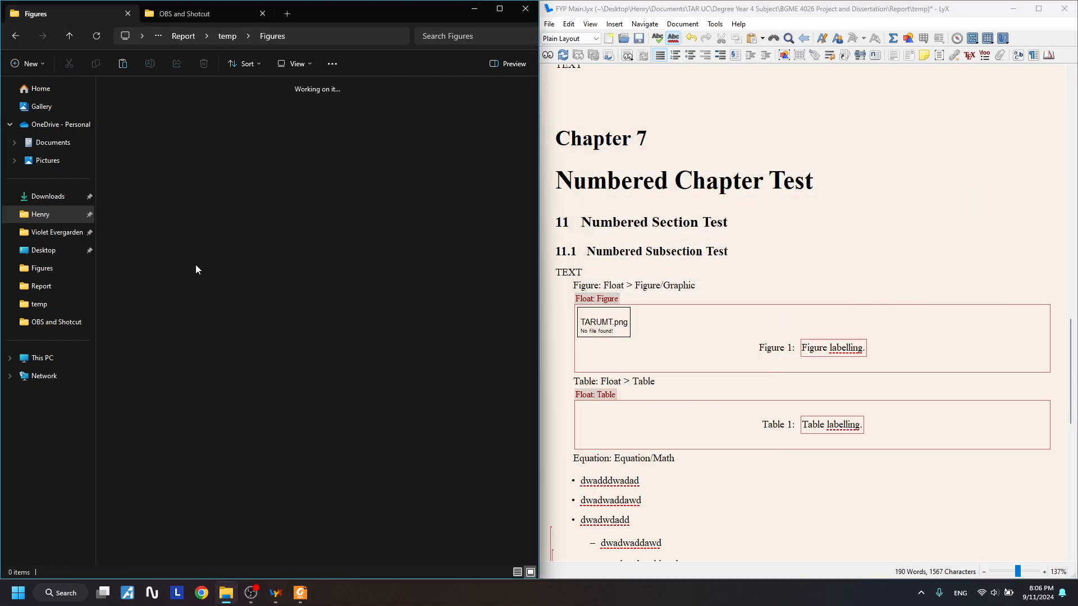
click(605, 324)
click(604, 321)
click(139, 104)
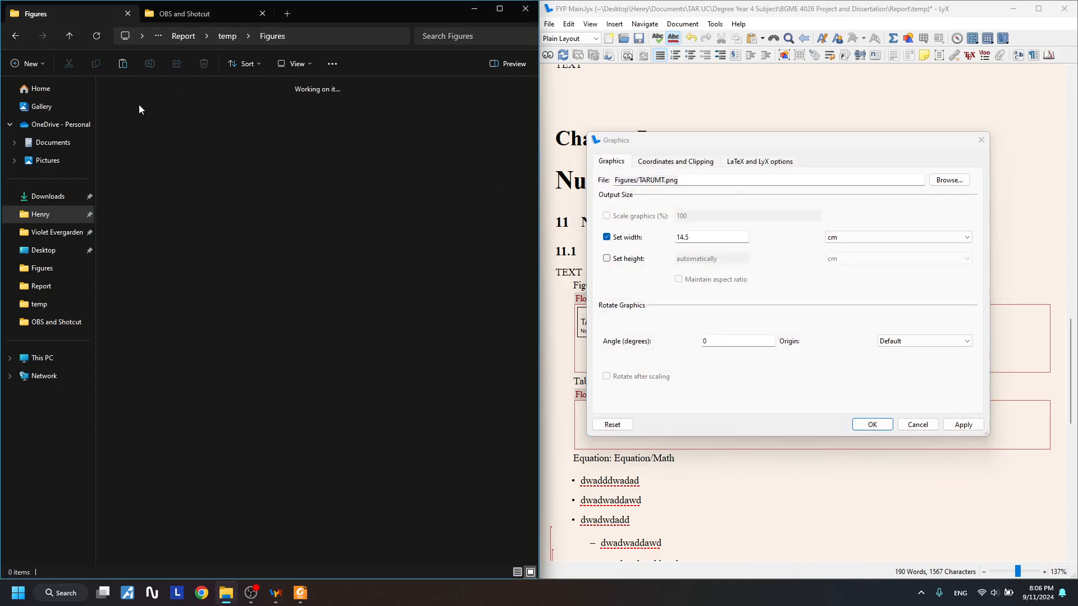
click(630, 173)
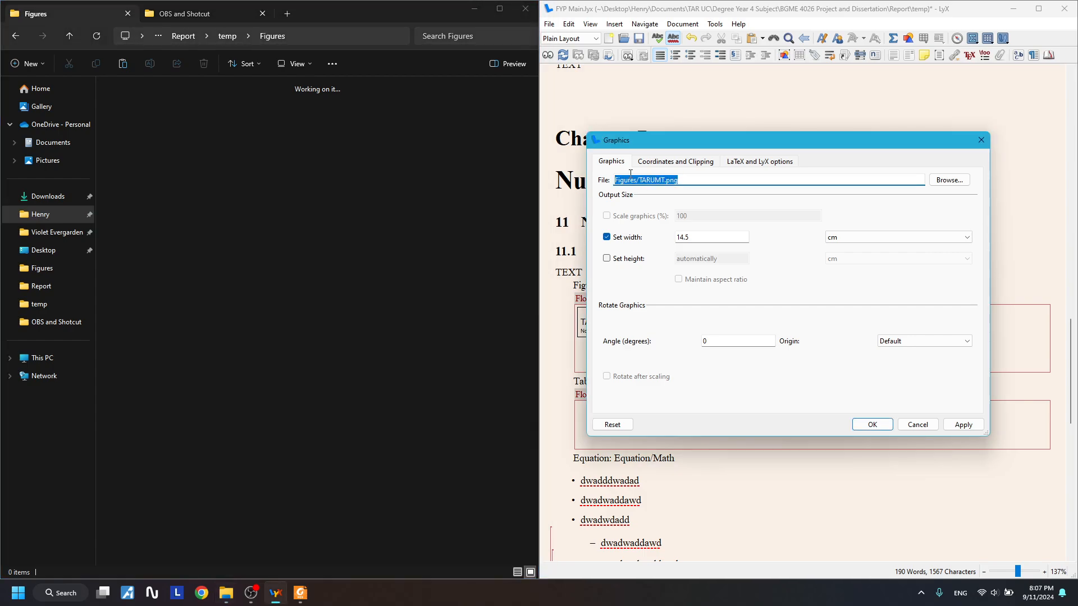
click(332, 203)
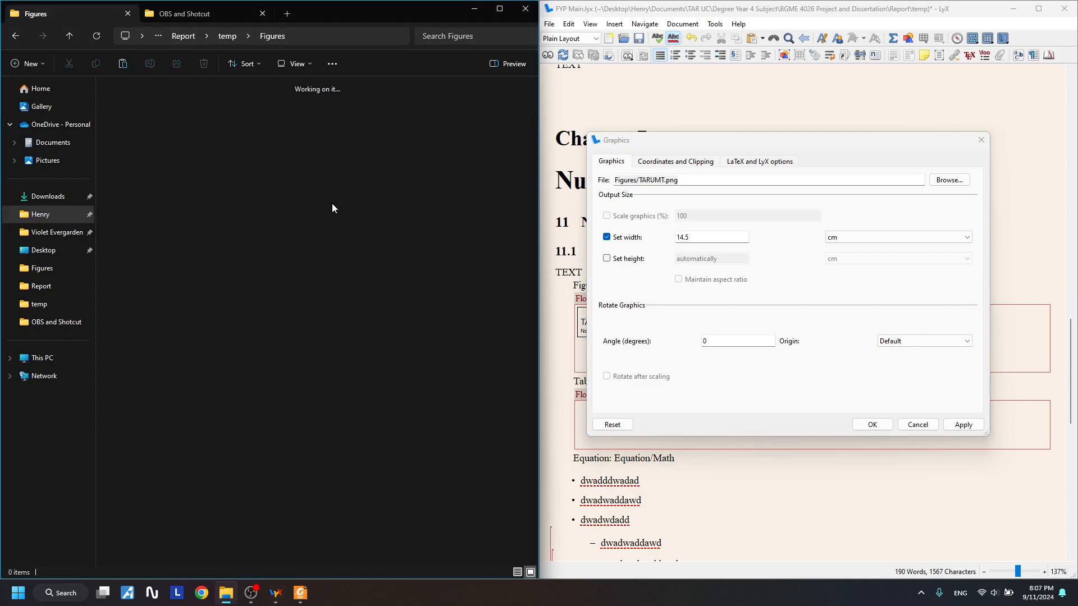
click(981, 140)
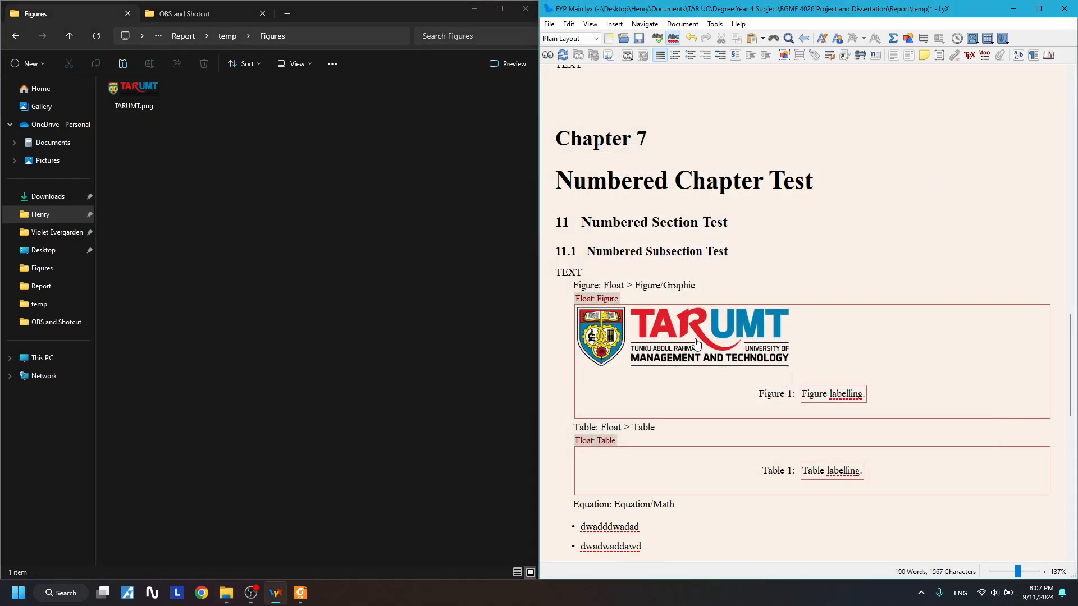
click(219, 179)
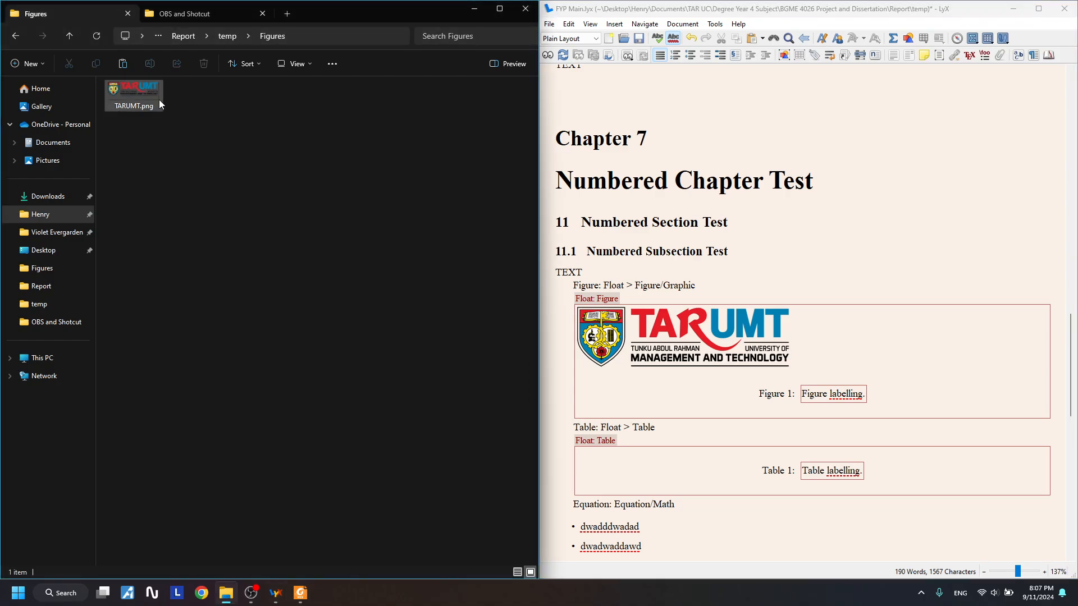
drag(183, 135, 54, 56)
drag(192, 131, 79, 67)
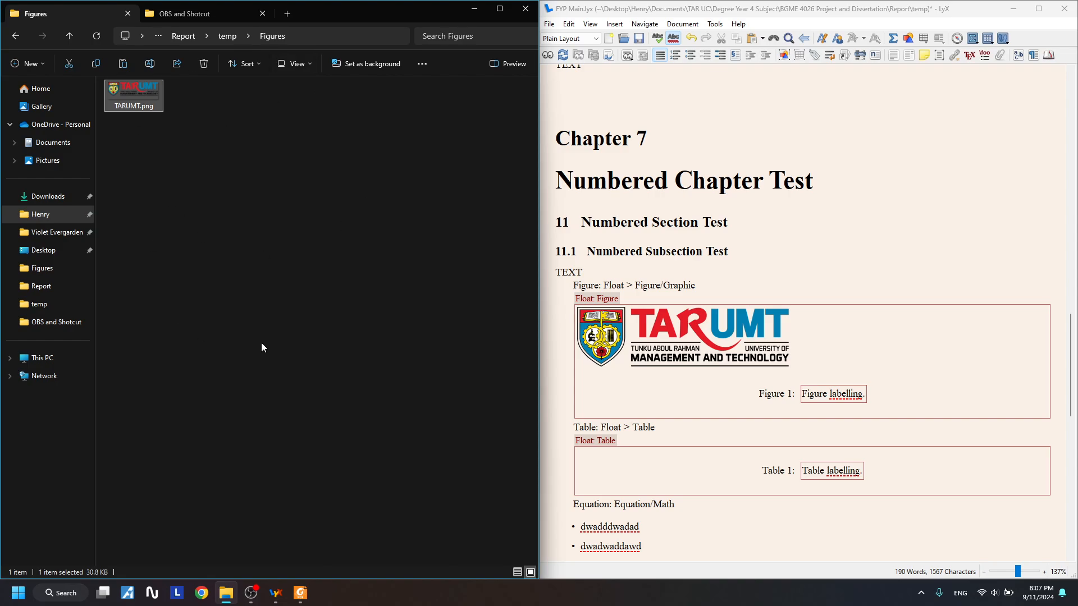
scroll(706, 321, up, 1)
scroll(696, 349, down, 1)
click(16, 35)
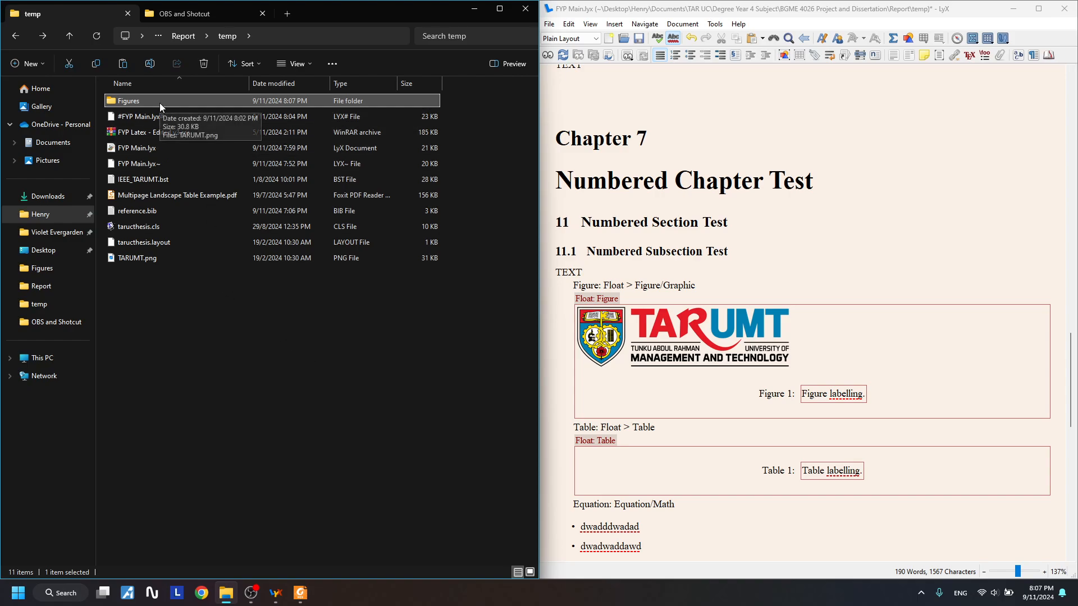
- Go to the Report's Figures folder and select Phantom Leaf.png
drag(156, 300, 154, 416)
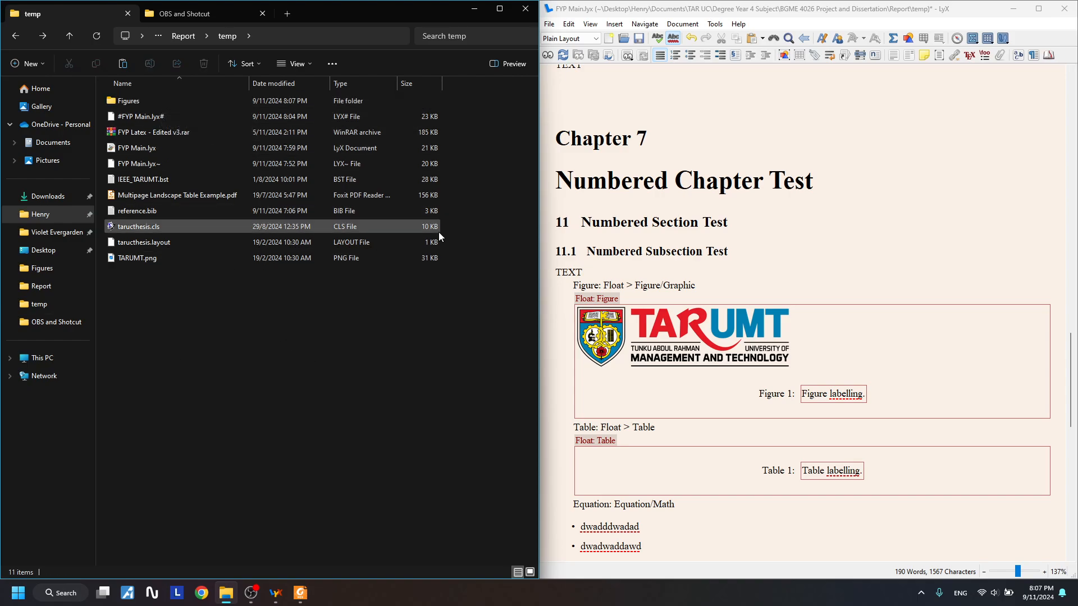
click(415, 101)
double_click(415, 101)
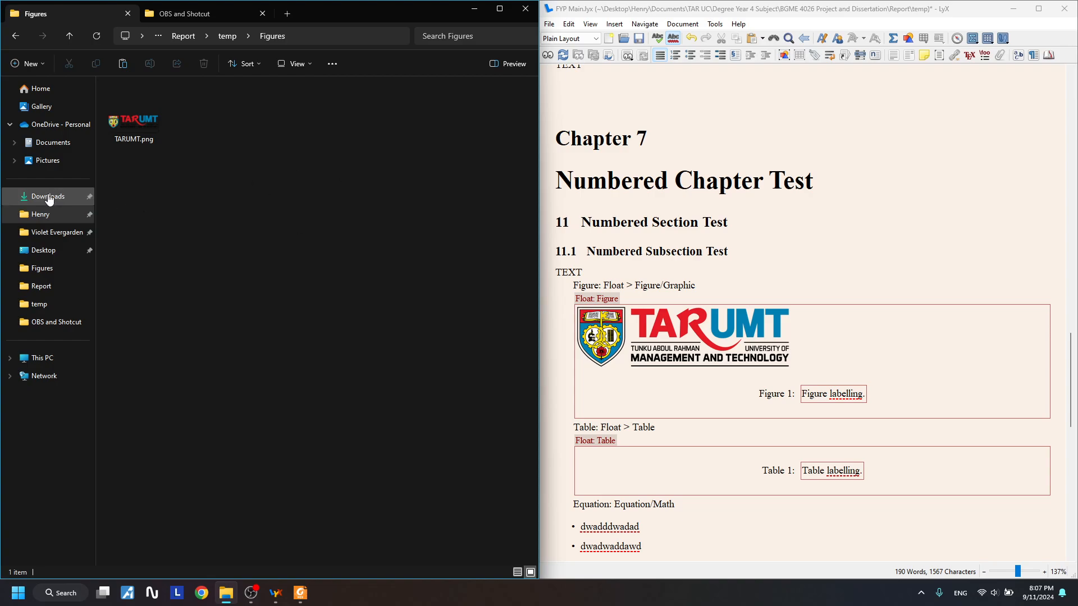
click(15, 37)
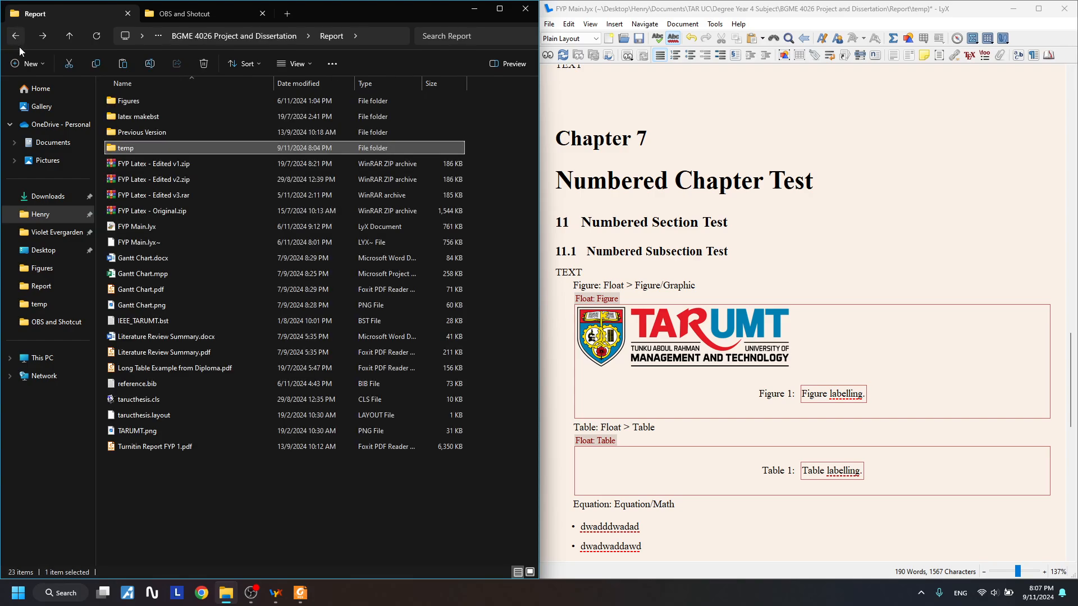
double_click(176, 103)
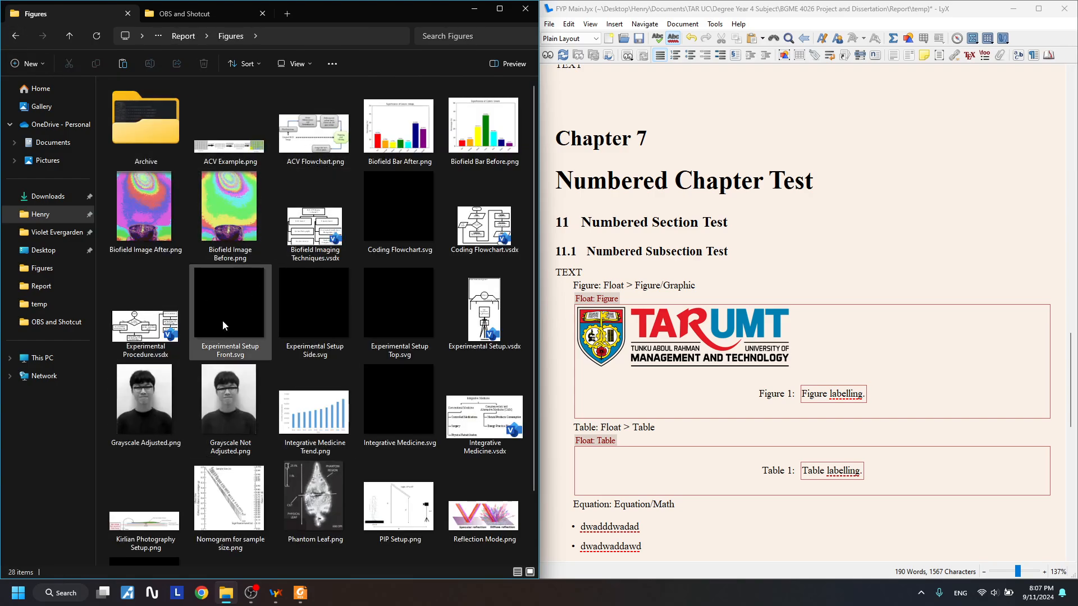
click(298, 487)
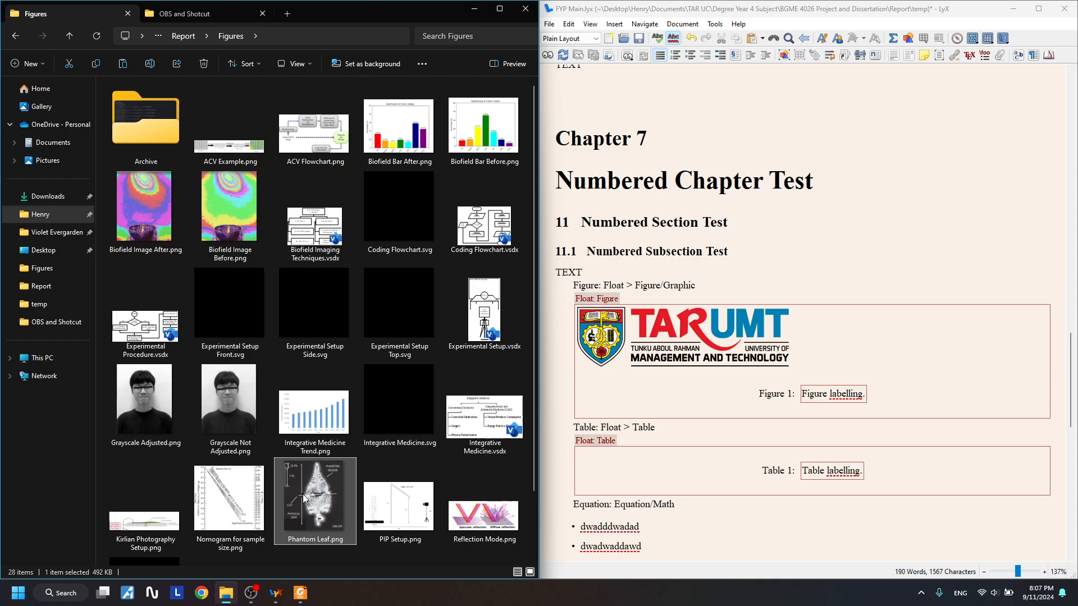
- Paste Phantom Leaf.png into temp > Figures beside TARUMT.png
click(14, 38)
click(17, 39)
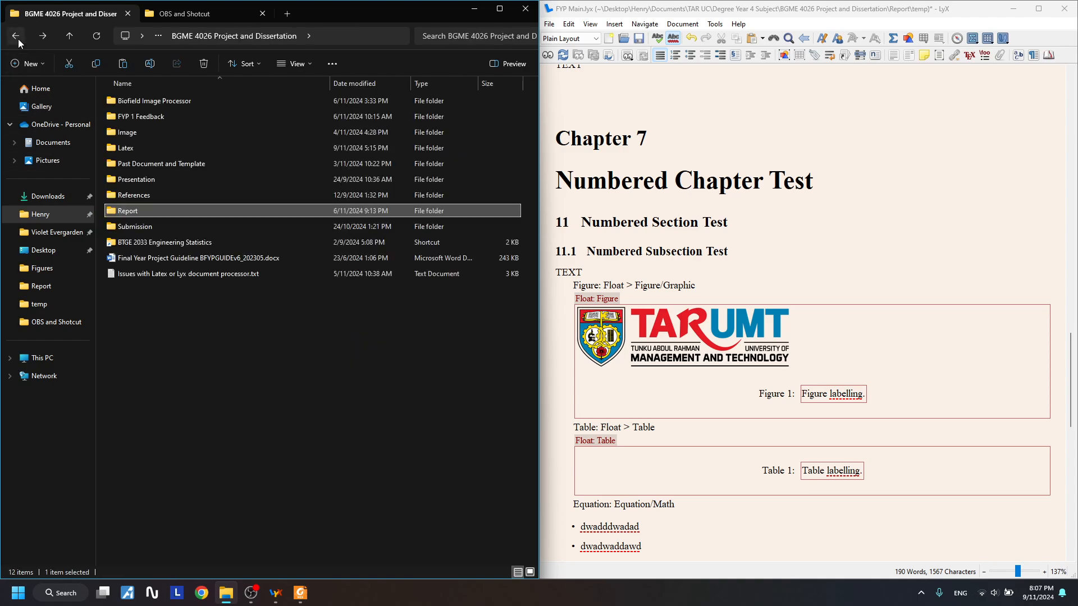
click(43, 36)
double_click(137, 145)
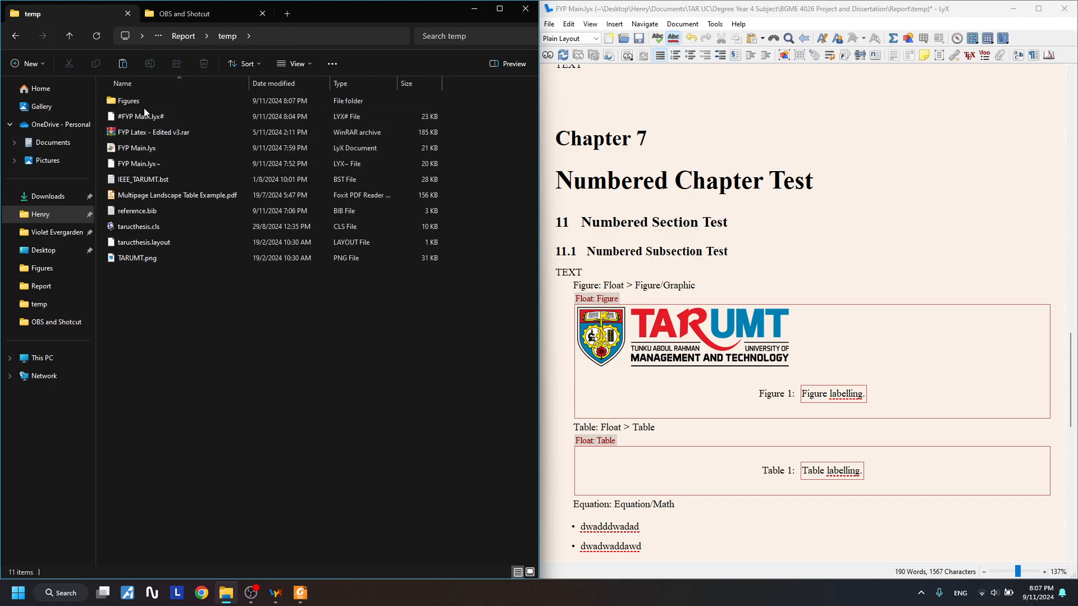
double_click(143, 101)
key(ctrl+v)
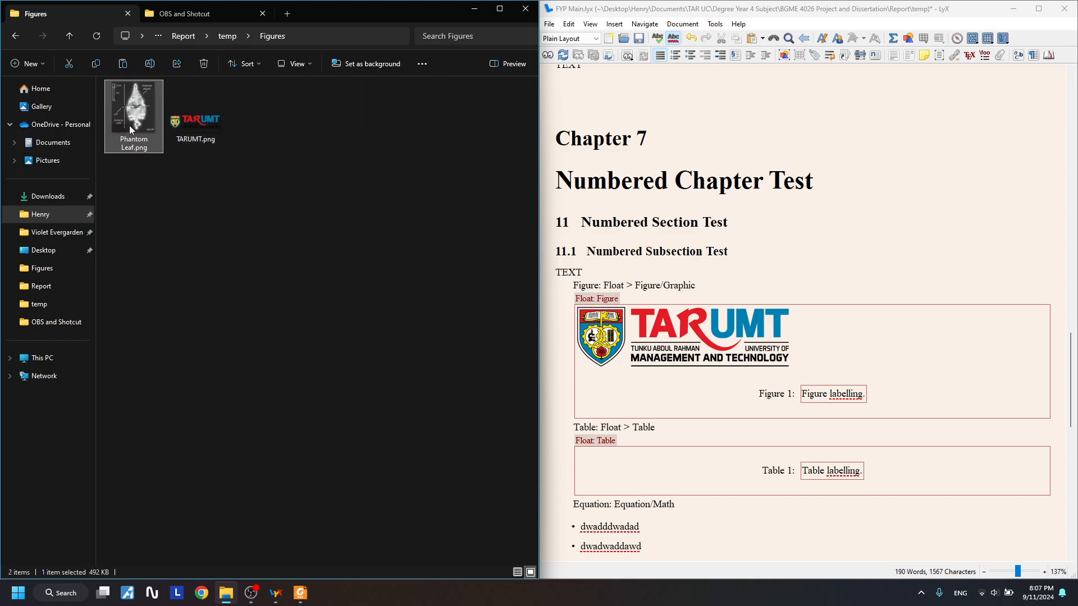
click(198, 130)
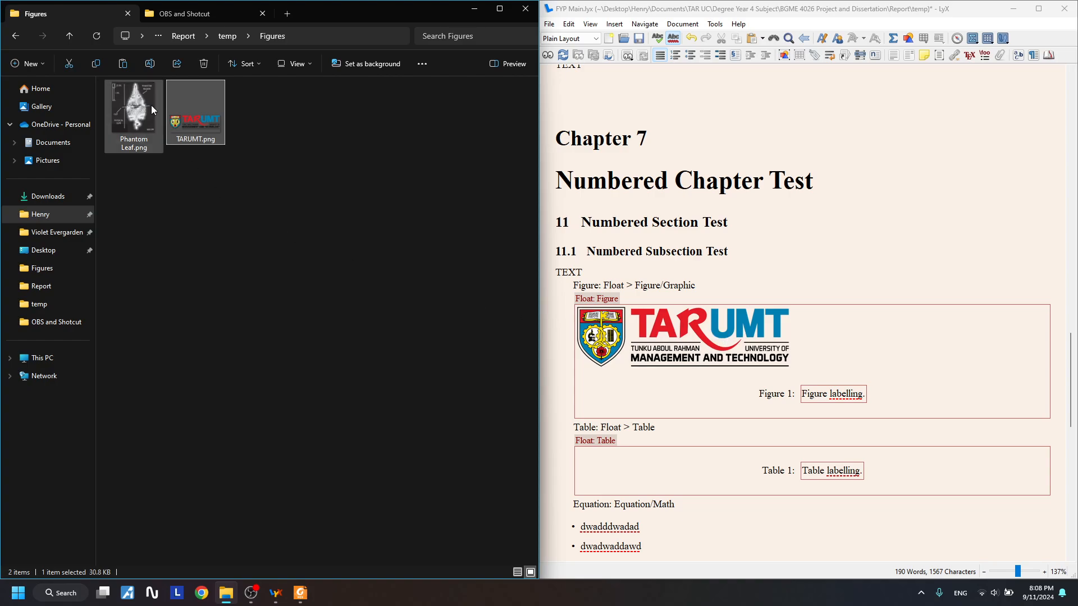
click(689, 358)
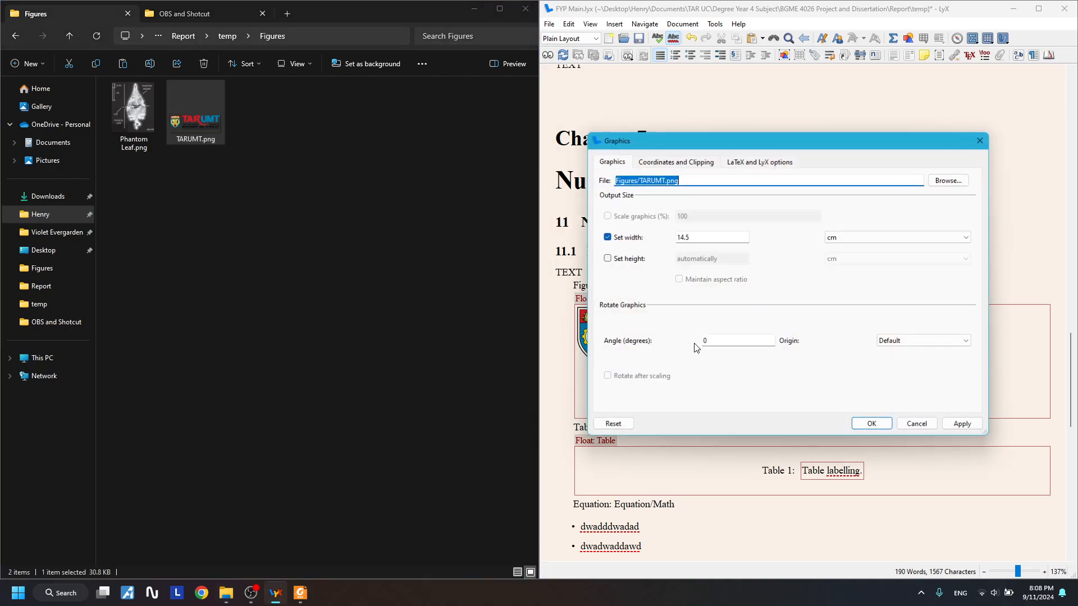
click(954, 182)
click(676, 242)
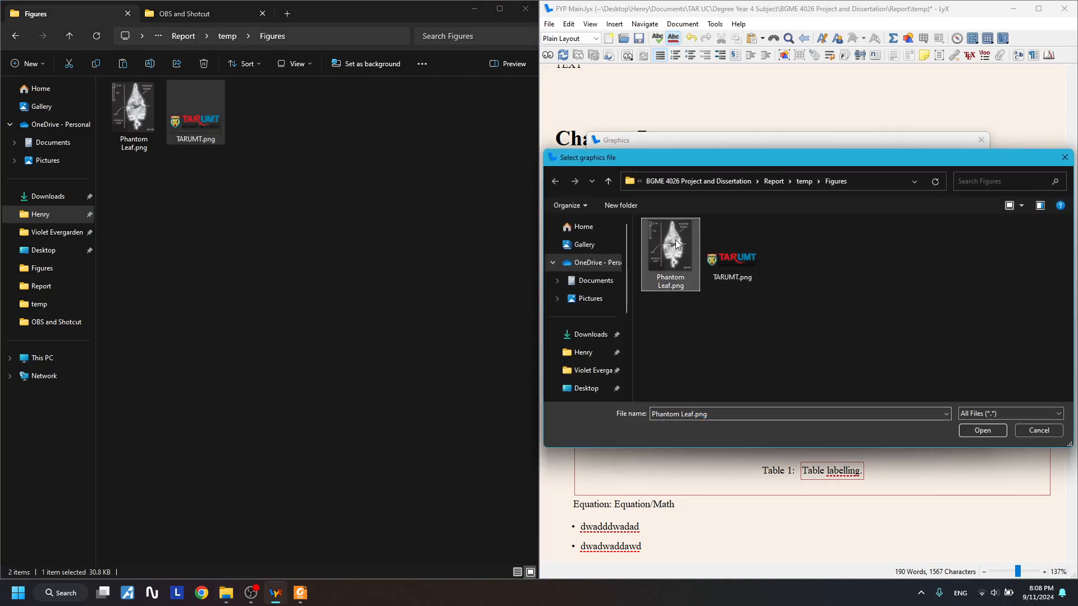
double_click(660, 257)
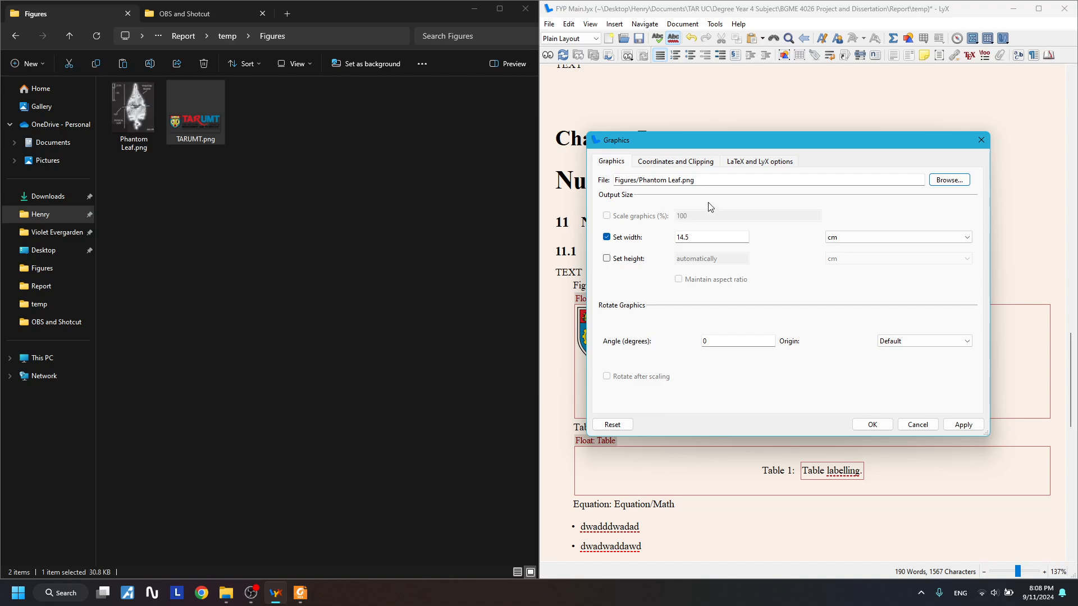
click(920, 425)
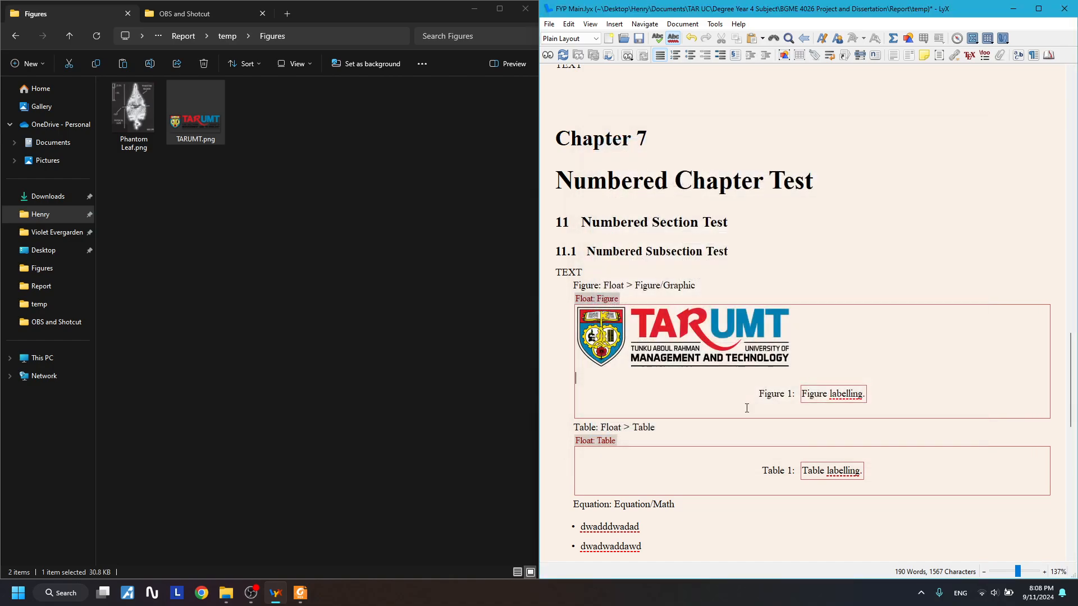
click(197, 130)
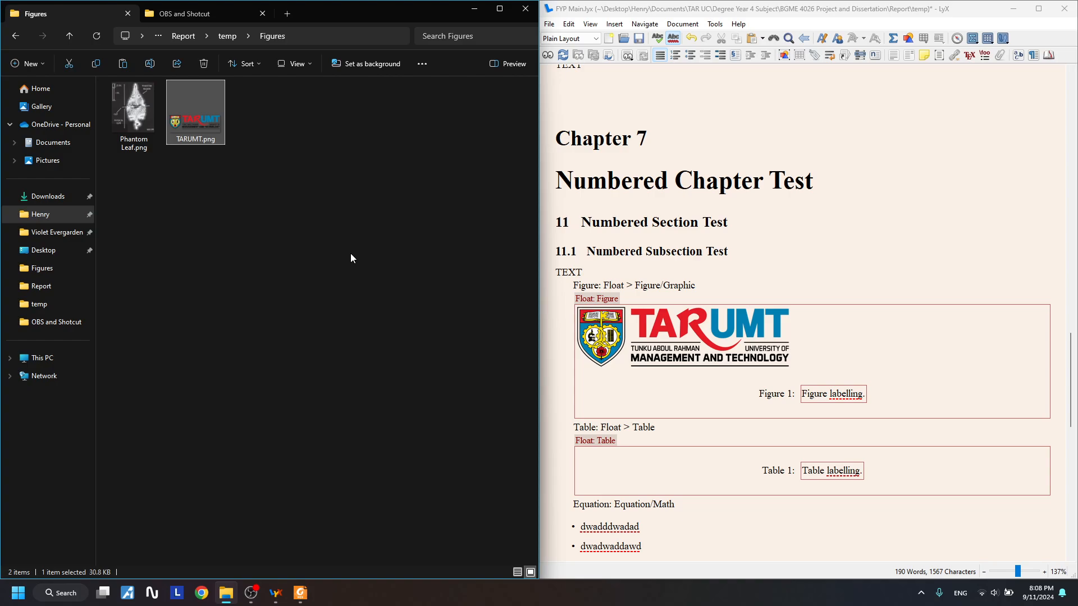
- Delete Phantom Leaf.png and paste a copy of TARUMT.png named TARUMT - Copy.png
click(139, 122)
key(Delete)
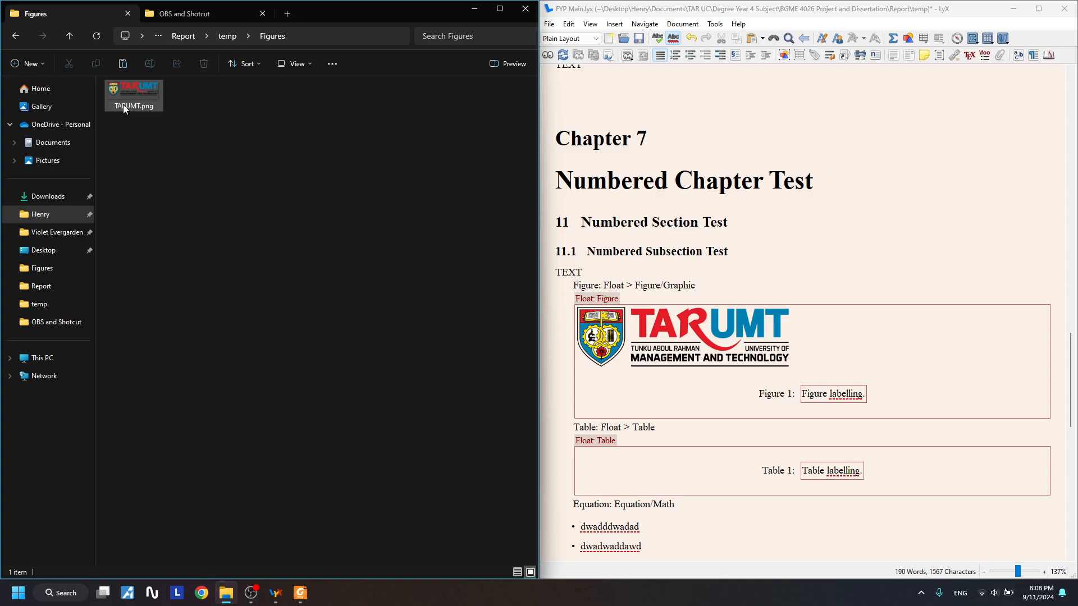
key(ctrl+v)
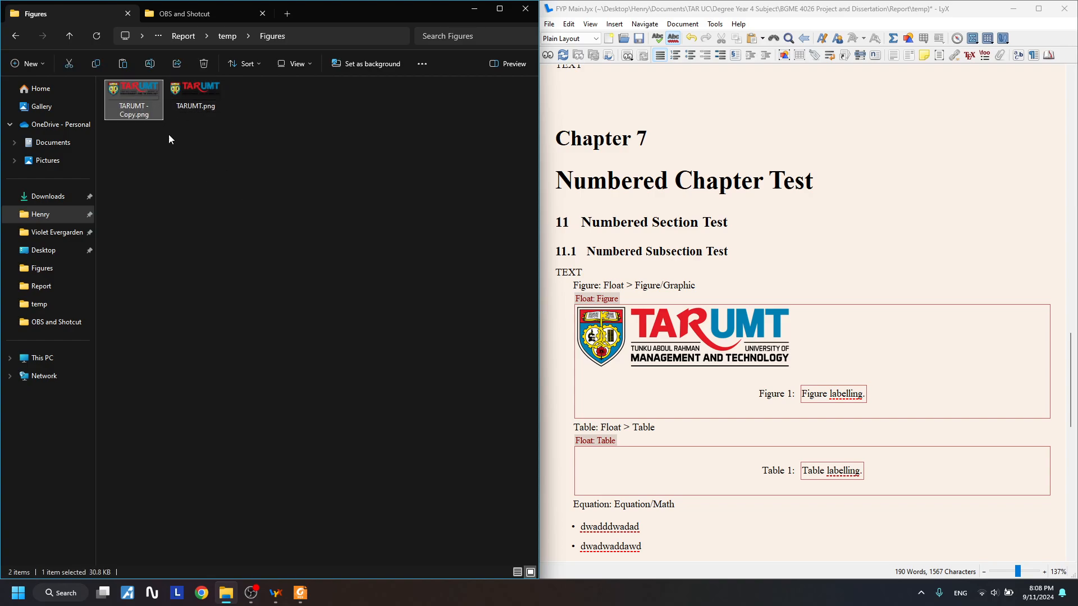
right_click(154, 104)
click(213, 116)
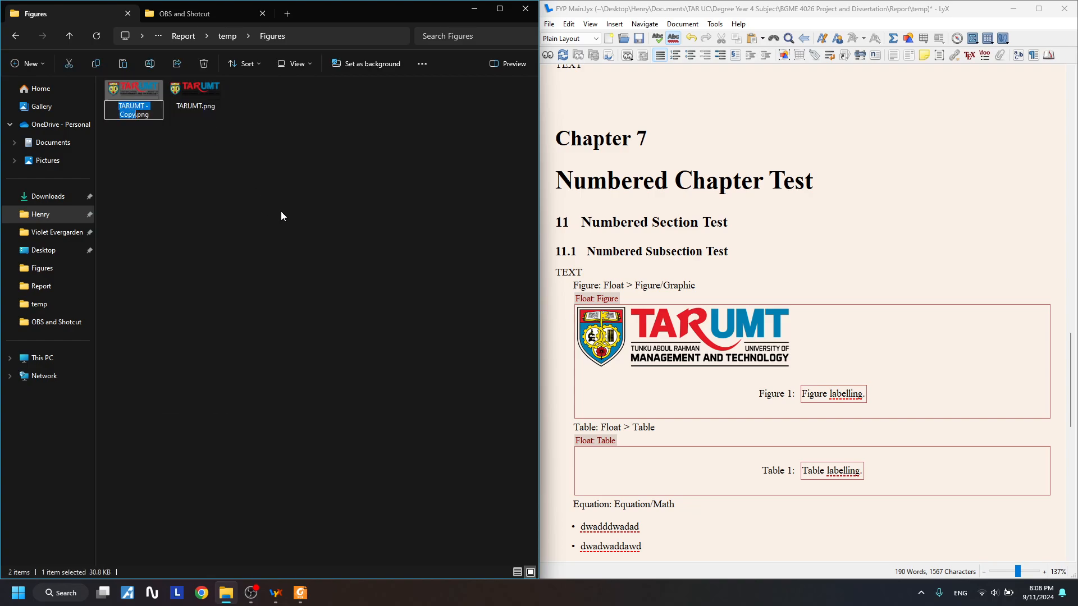
key(Right)
key(BackSpace)
text(y)
key(Return)
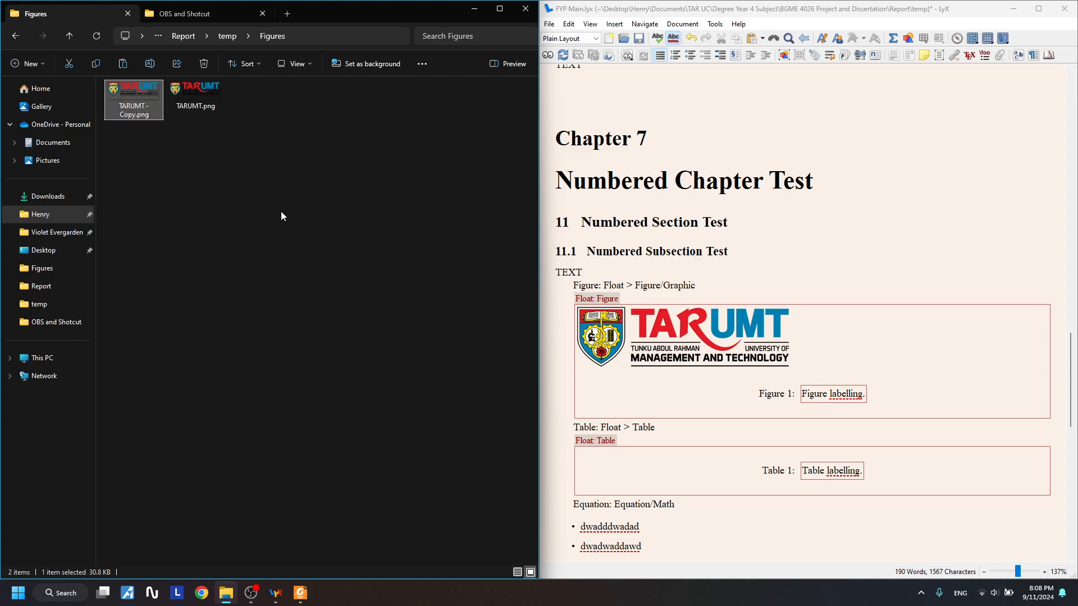
- Open TARUMT - Copy.png in Paint 3D
right_click(113, 92)
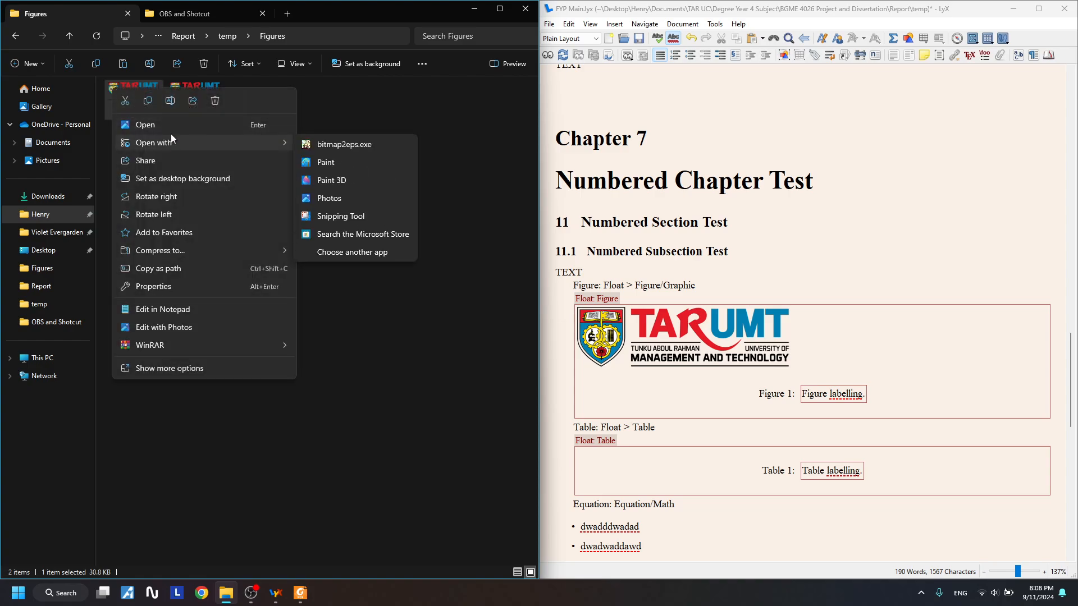
mouse_move(193, 138)
click(338, 180)
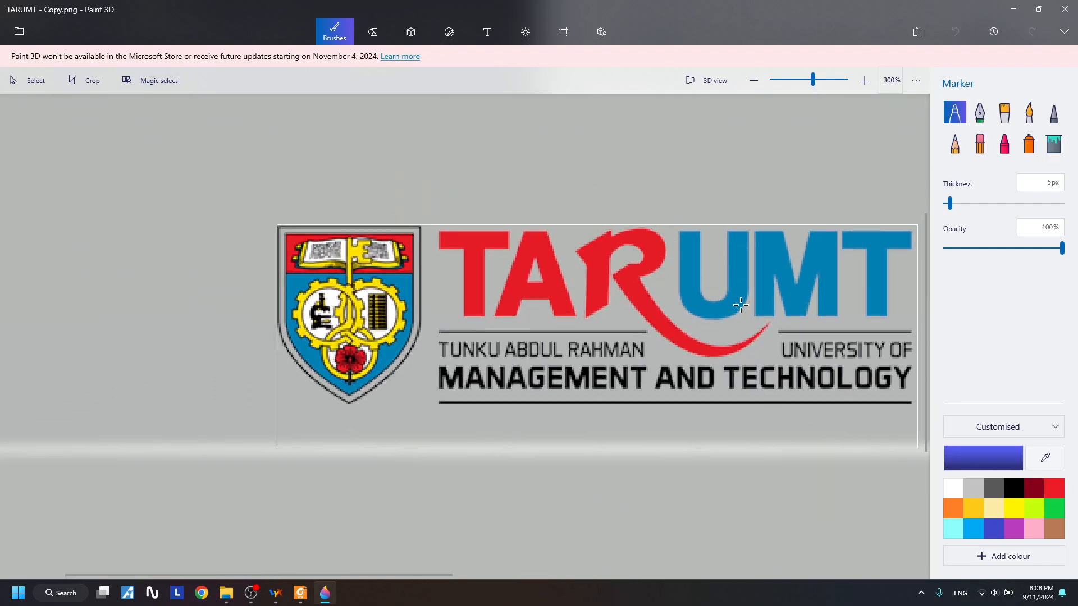
- Browse Paint 3D's canvas, text, sticker, 3D and 2D shape panels, returning to brushes
click(562, 34)
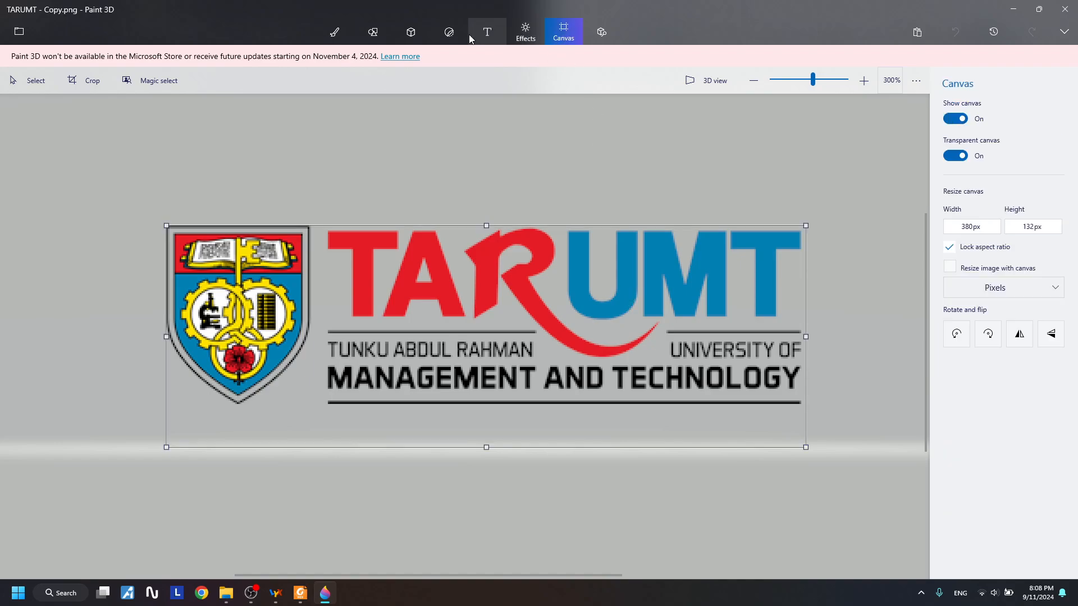
click(471, 35)
click(450, 34)
click(410, 33)
click(373, 32)
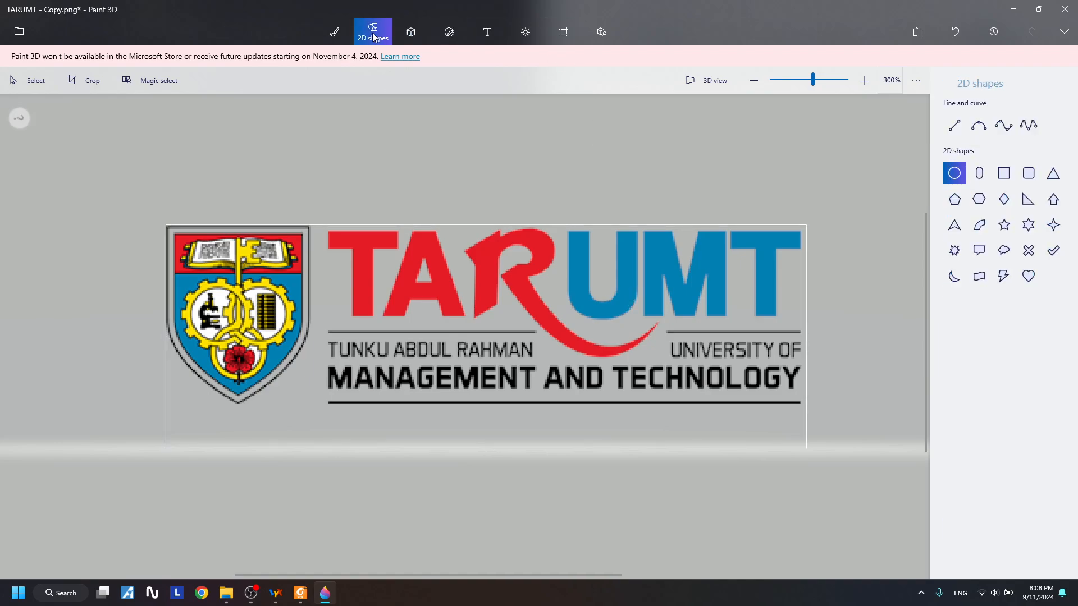
click(348, 34)
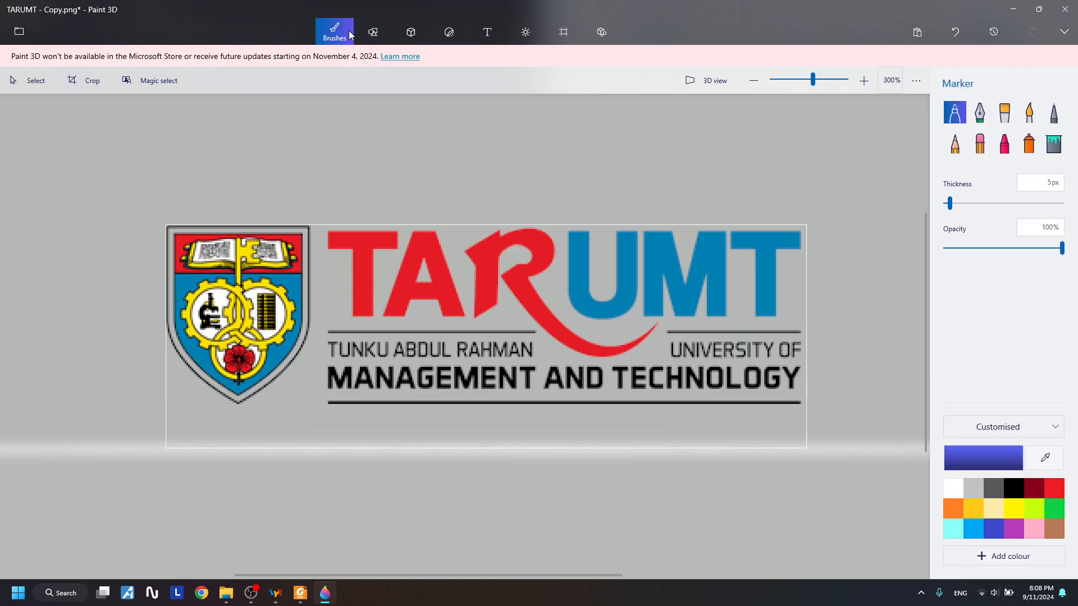
- Fill the grey strip and the areas around the lettering, TAR, UMT and R black
click(1054, 144)
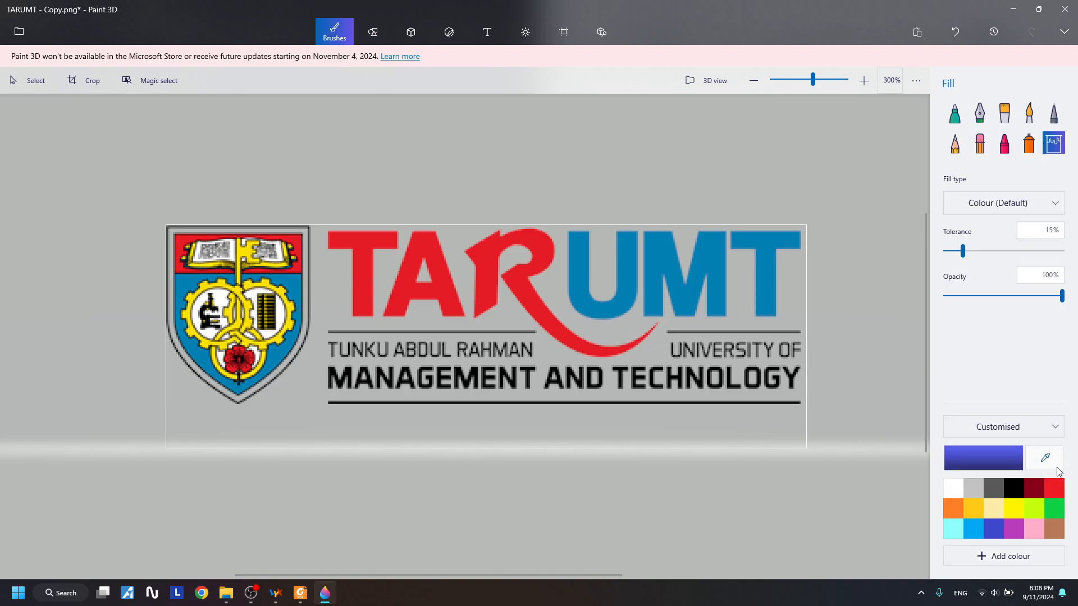
click(1013, 488)
click(725, 414)
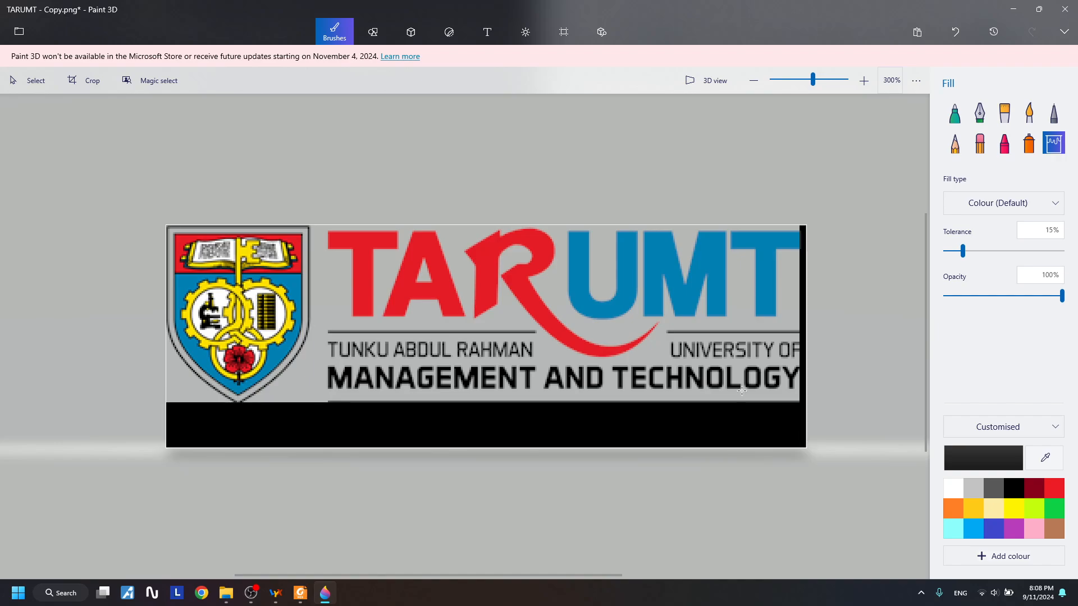
click(721, 384)
click(665, 327)
click(542, 284)
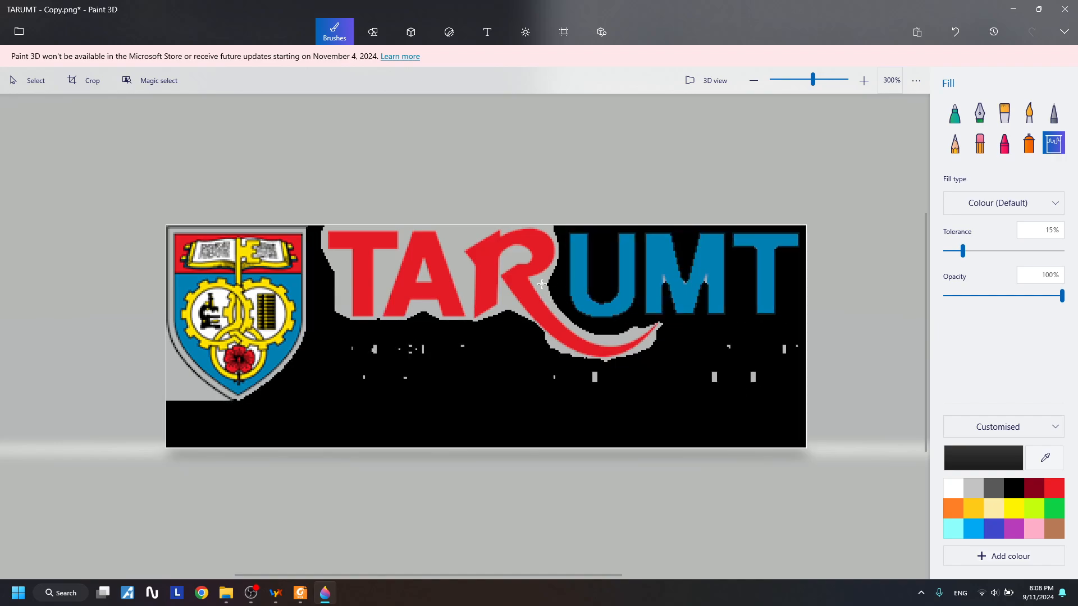
click(460, 245)
click(528, 267)
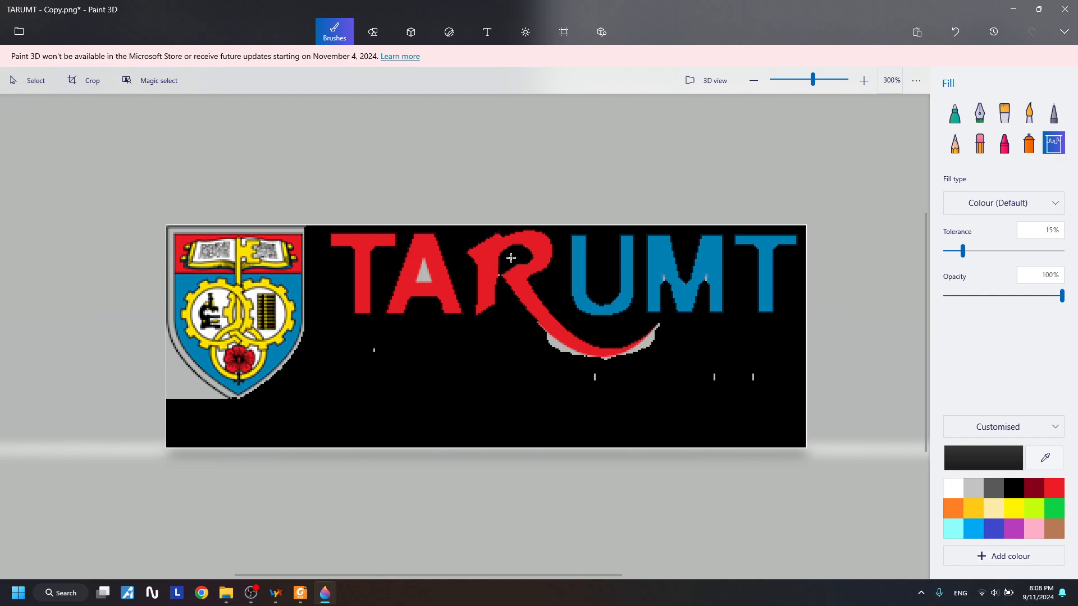
- Blacken the remaining grey in the A, under the swoosh and corner, then save
click(425, 275)
click(558, 346)
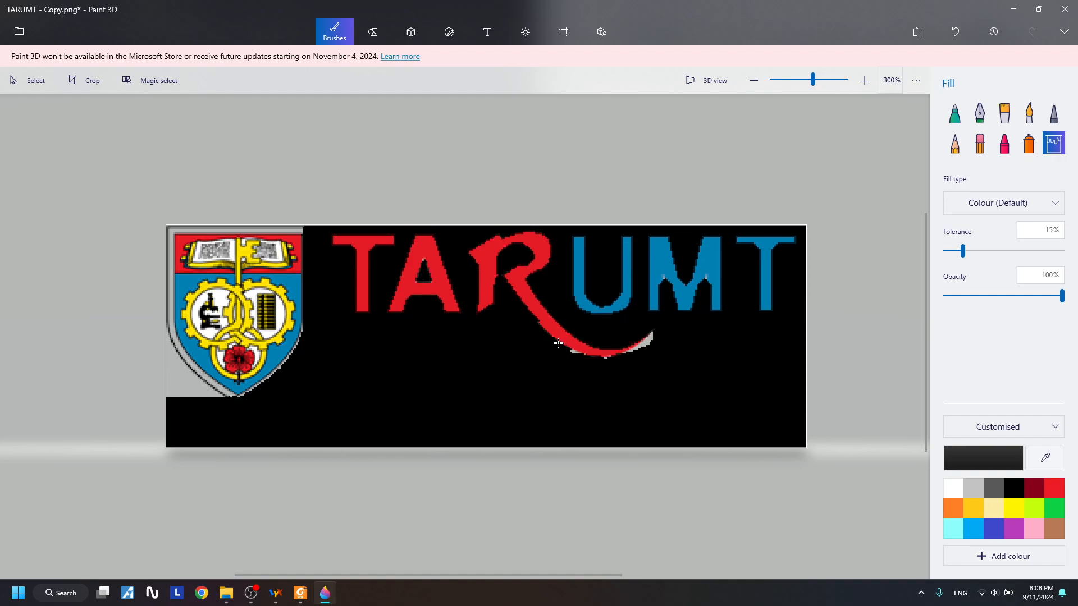
click(193, 391)
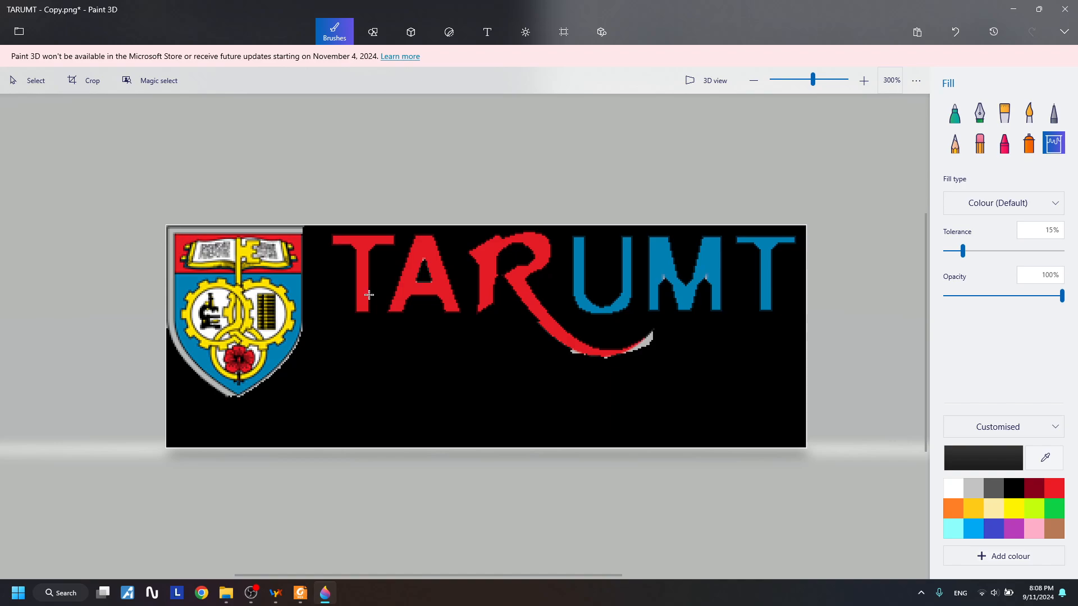
click(646, 346)
click(646, 346)
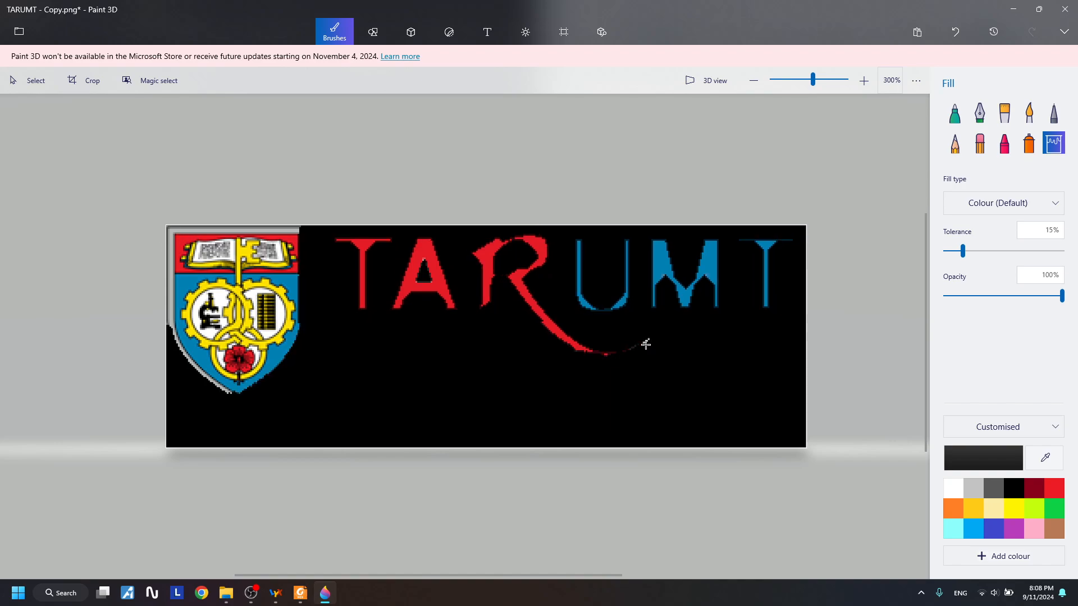
click(1064, 9)
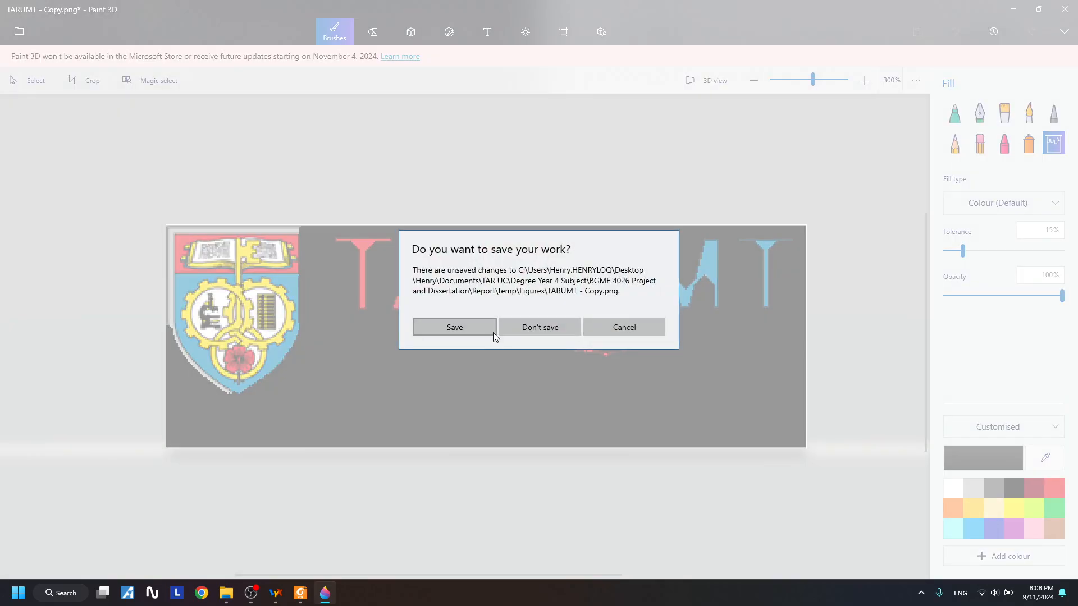
click(460, 328)
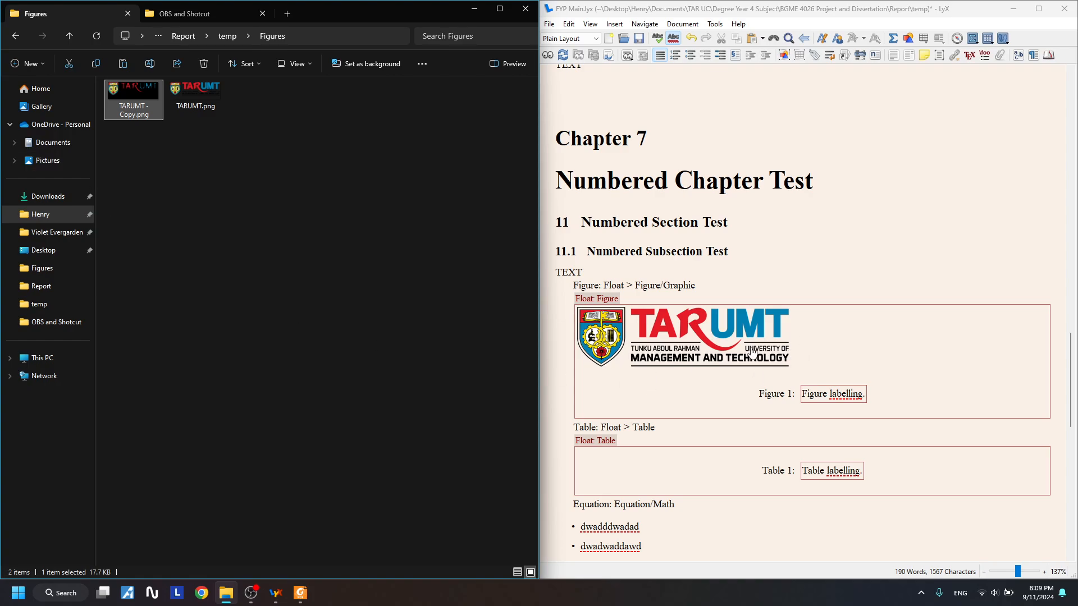
- Re-select the TARUMT logo file in the LyX figure's Graphics settings
double_click(713, 337)
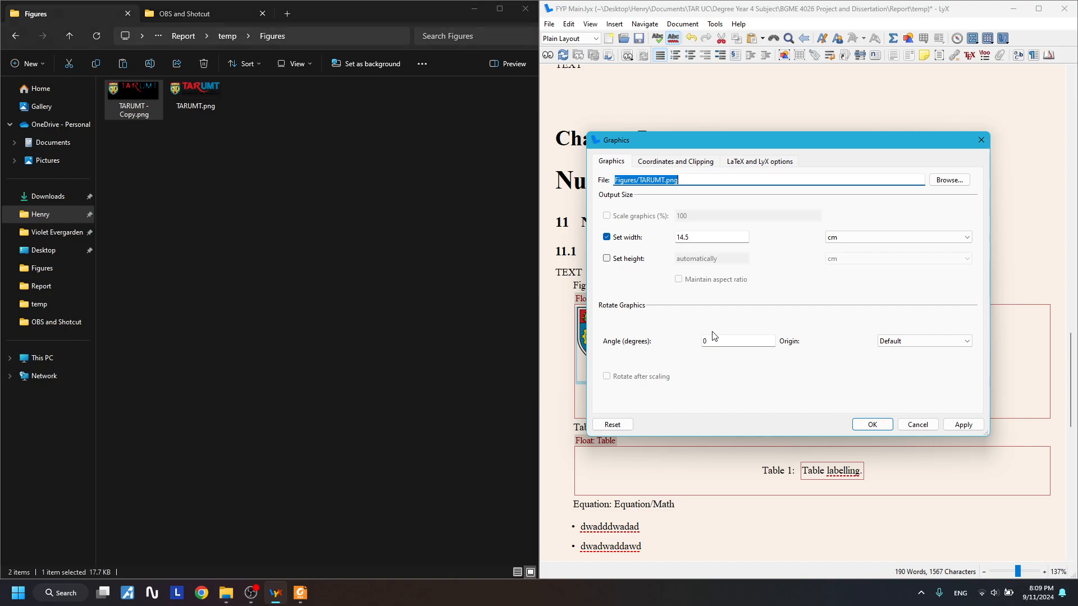
click(944, 181)
double_click(651, 267)
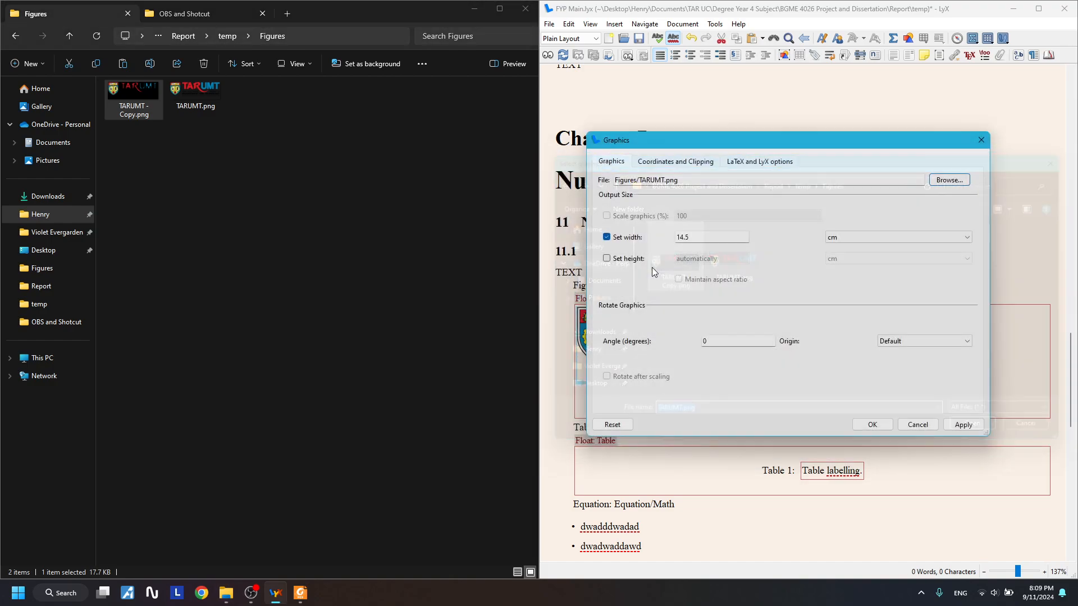
key(Return)
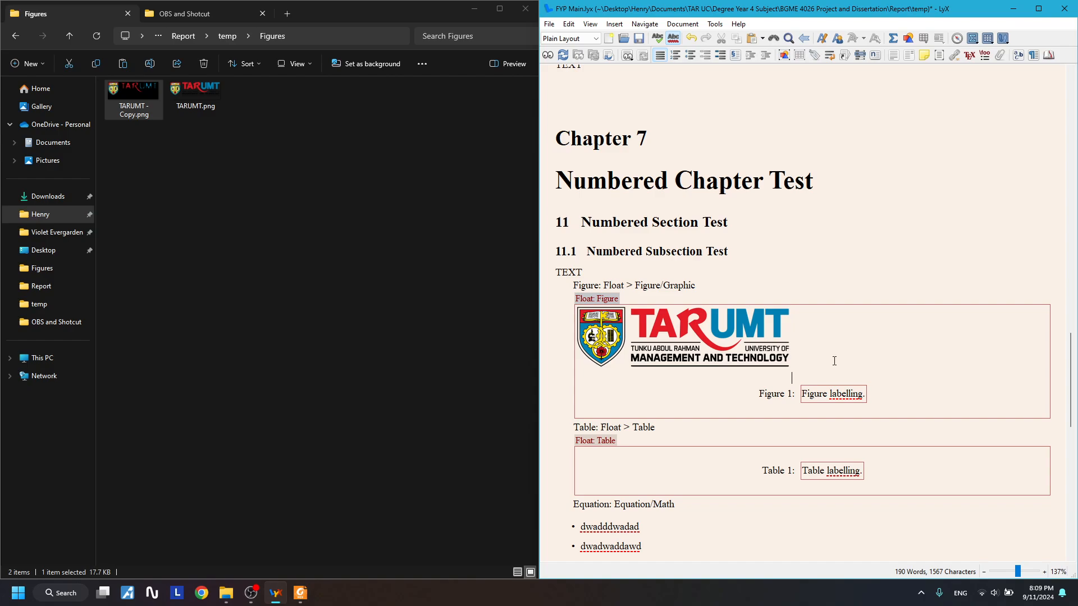
click(797, 352)
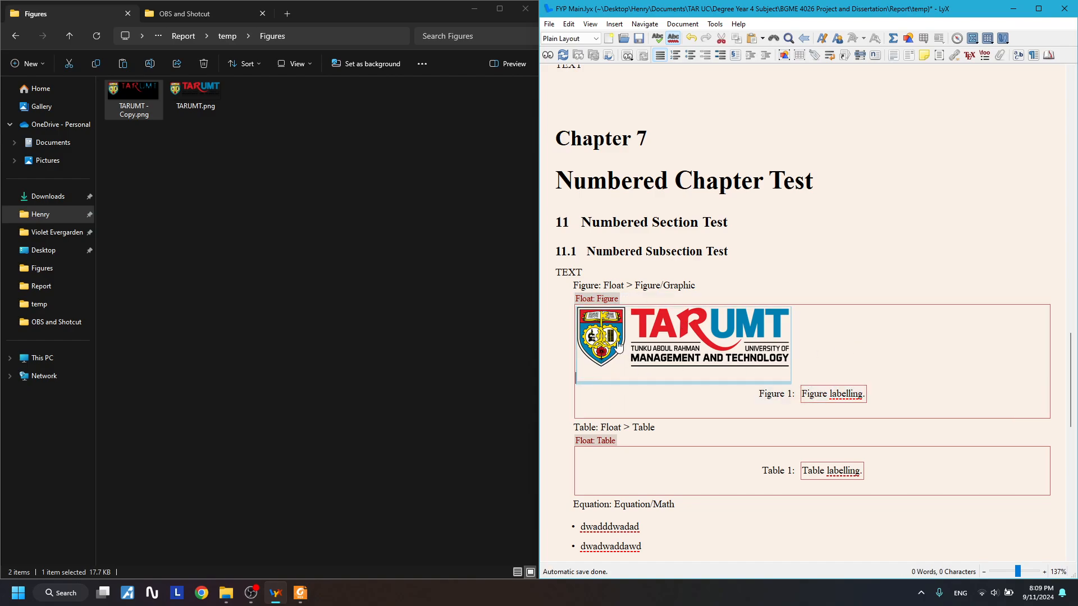
- Delete the original TARUMT.png and rename TARUMT - Copy.png to TARUMT.png
click(227, 139)
click(205, 86)
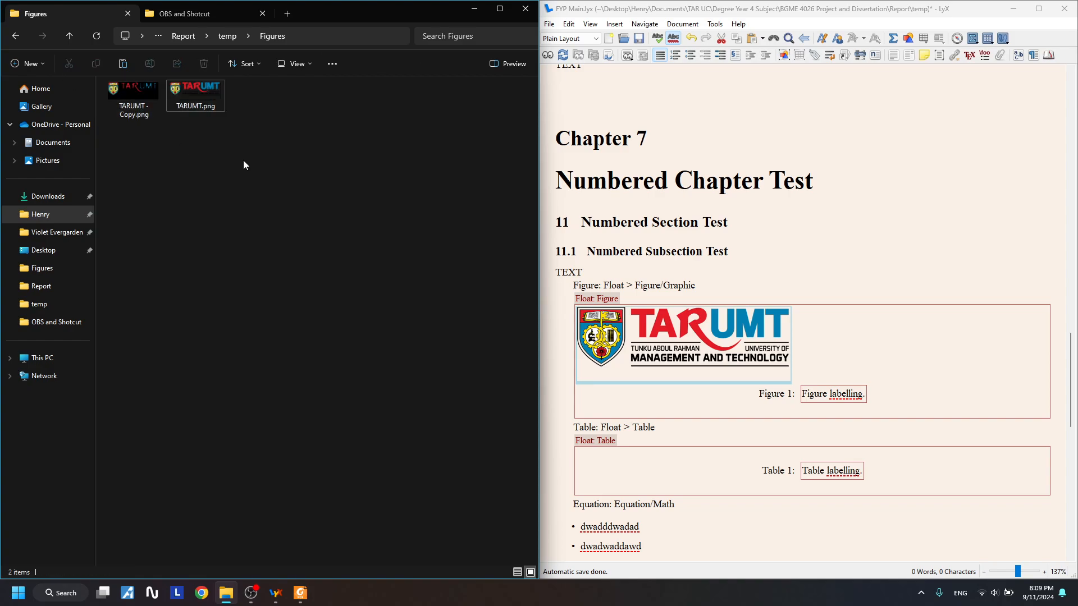
key(Delete)
right_click(132, 98)
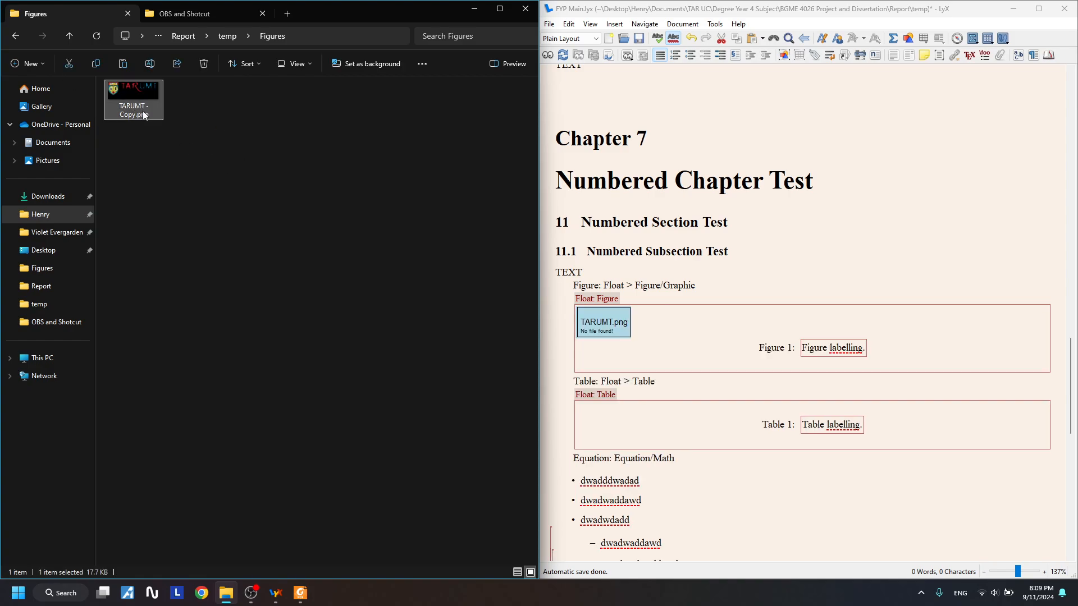
click(190, 112)
key(Right)
key(BackSpace)
key(BackSpace)
key(BackSpace)
key(BackSpace)
key(BackSpace)
key(BackSpace)
key(BackSpace)
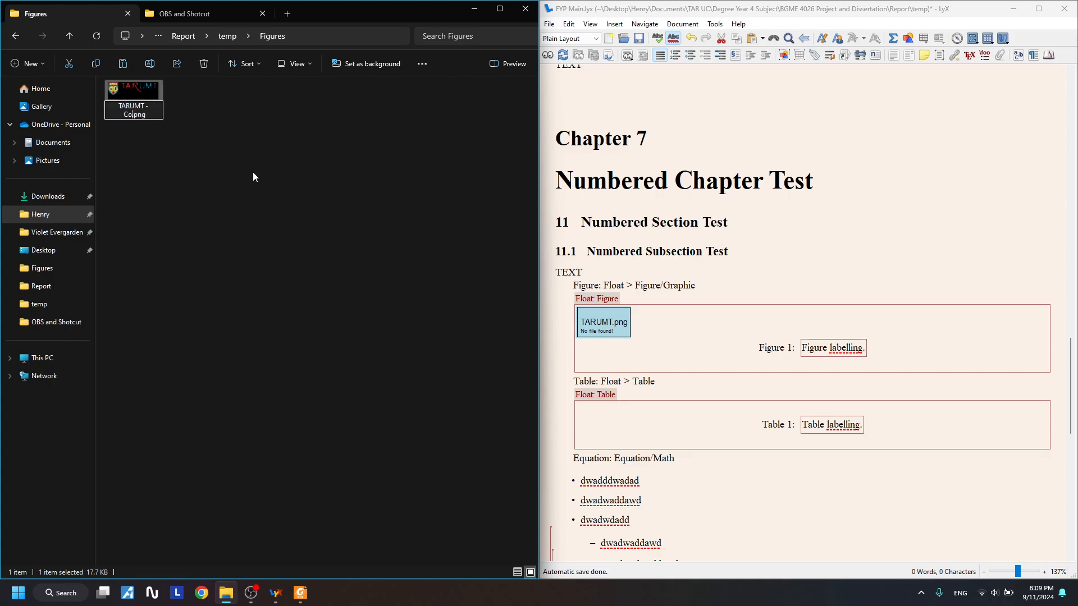
key(Return)
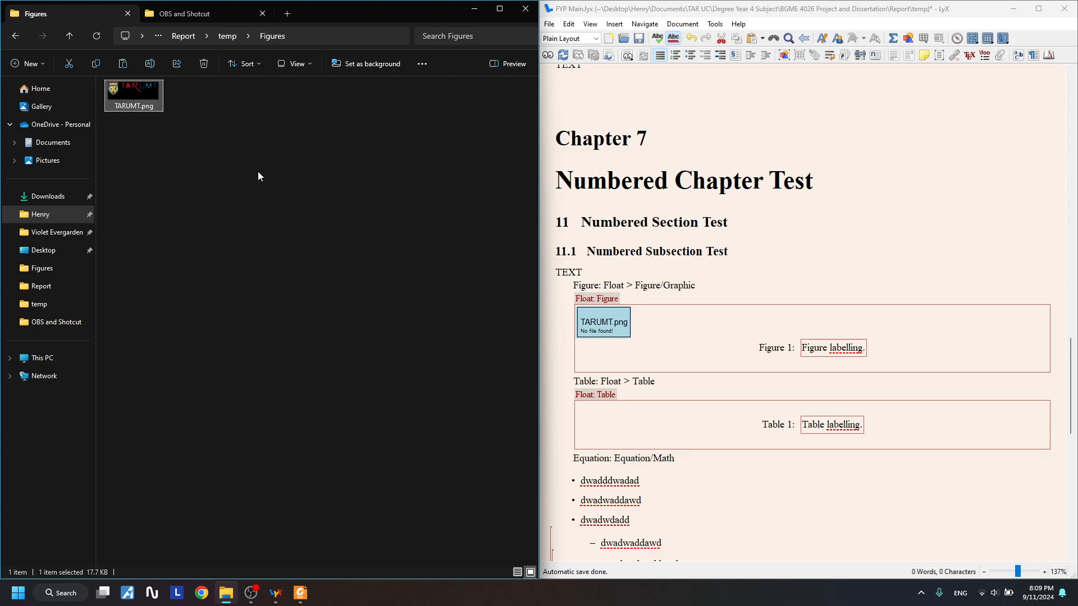
- Check the logo rendered in LyX's Figure 1 against TARUMT.png in the Figures folder
click(258, 178)
click(714, 292)
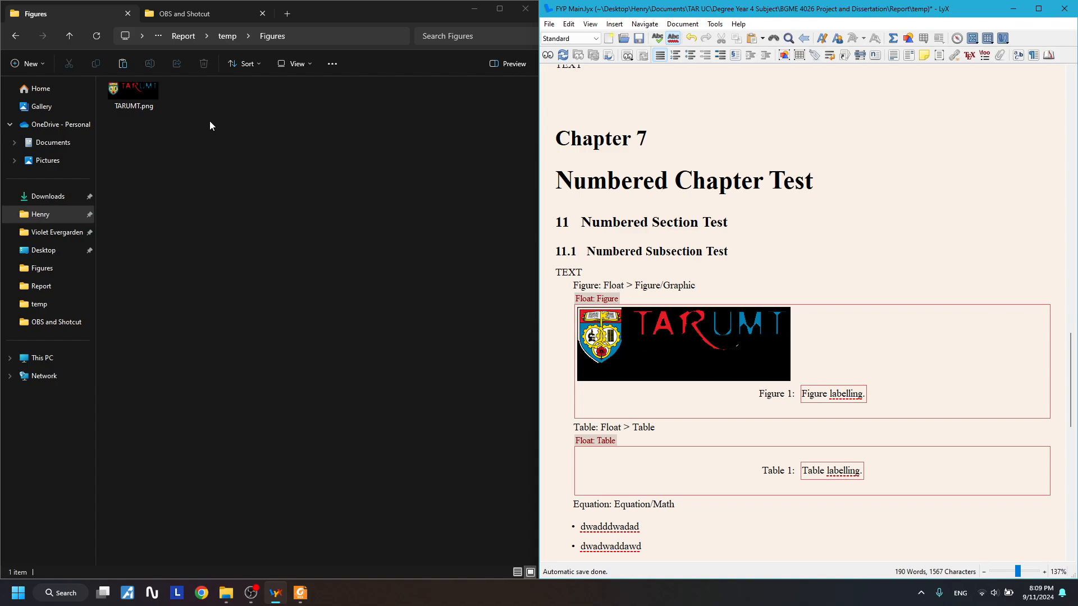
click(133, 92)
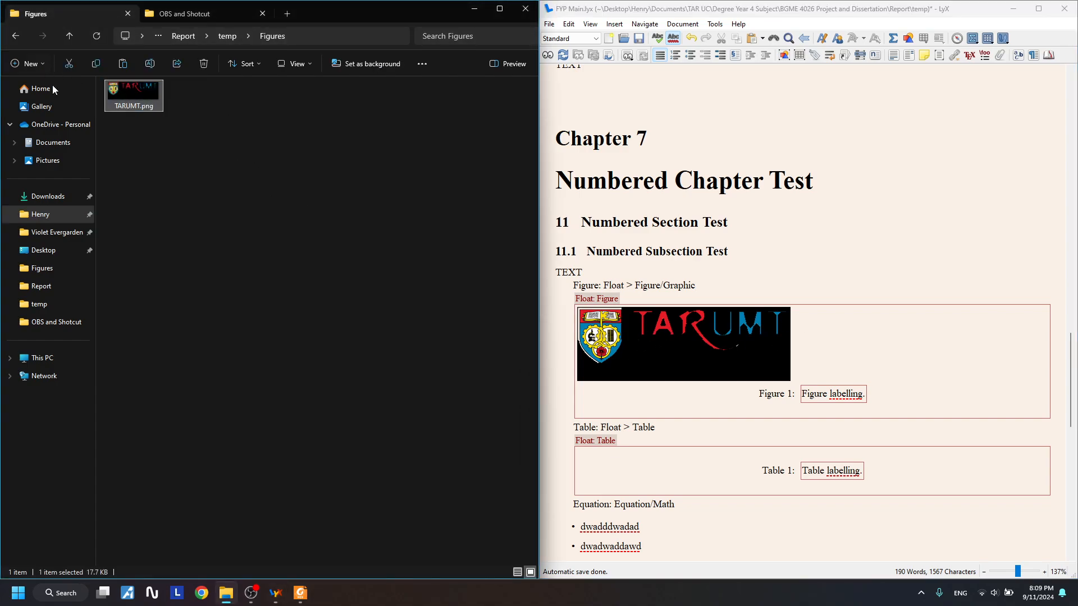
click(311, 147)
drag(178, 136, 146, 112)
click(252, 141)
drag(858, 356, 566, 365)
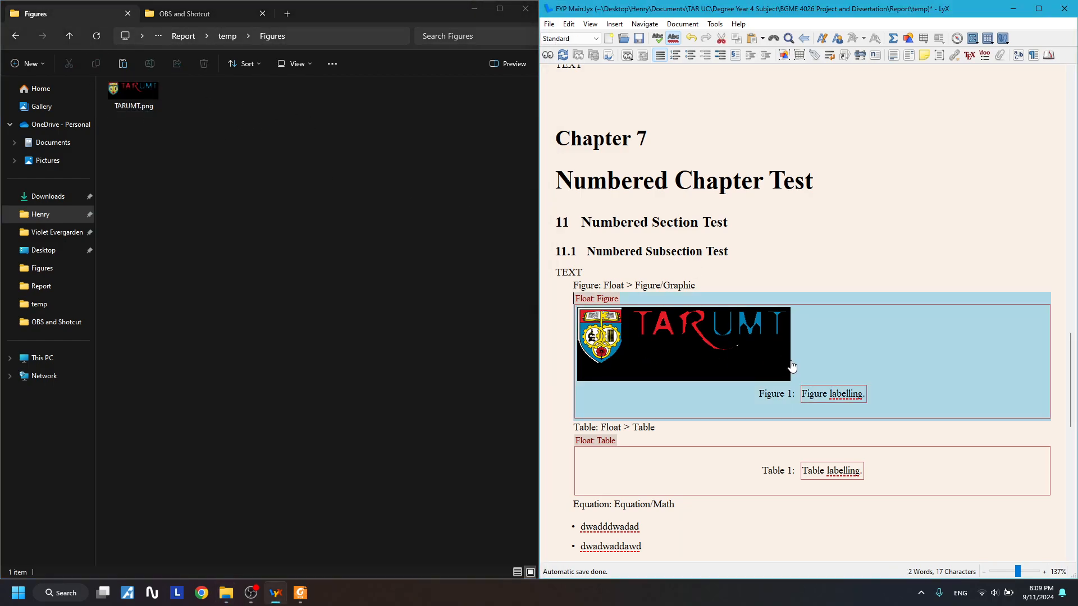
click(844, 356)
drag(844, 355, 599, 357)
click(709, 353)
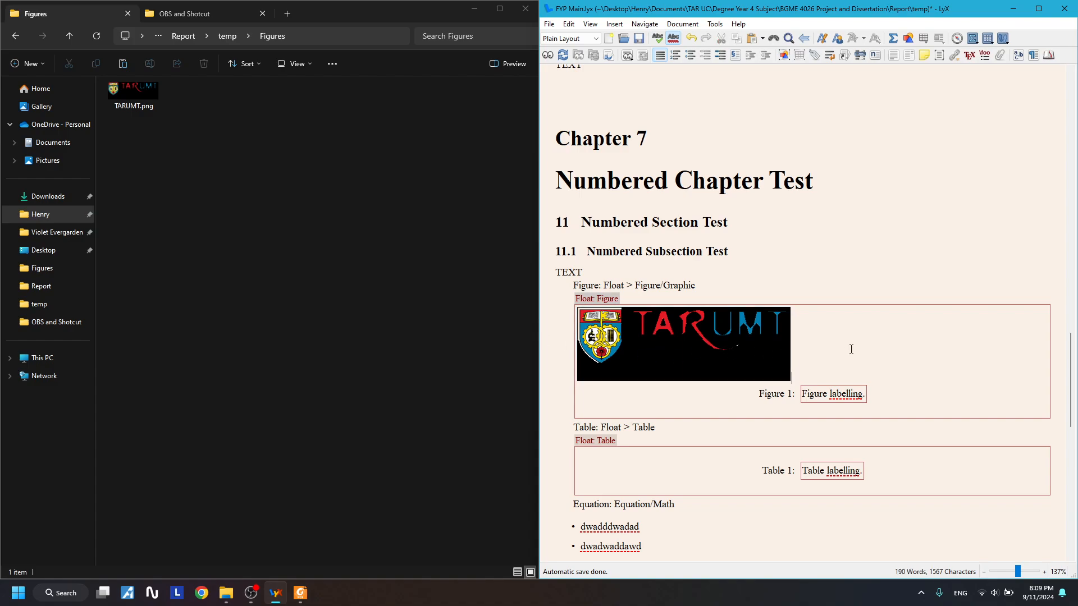
drag(213, 124, 139, 99)
click(199, 133)
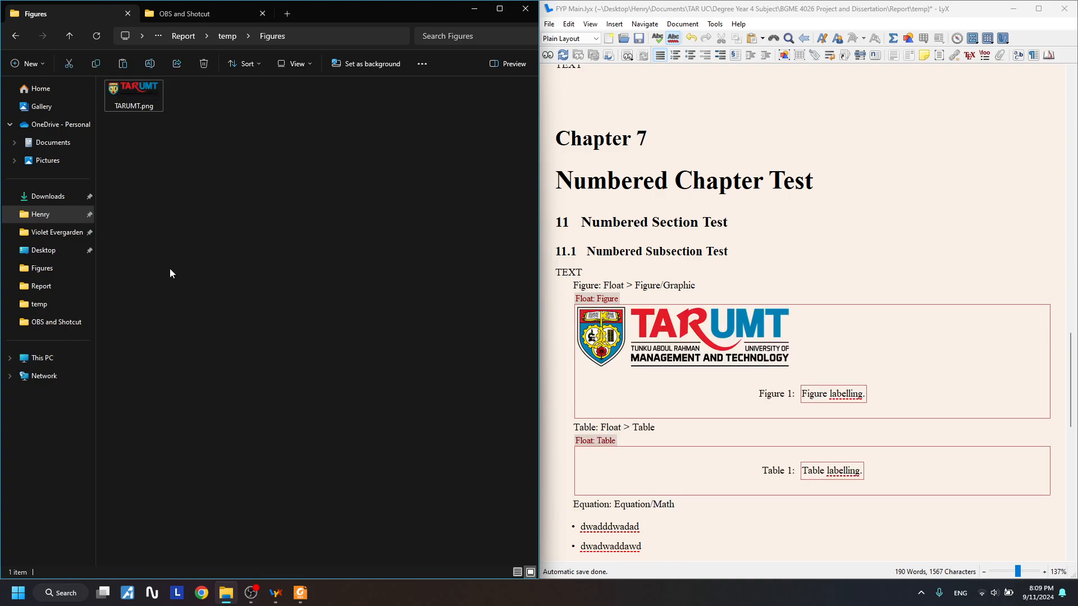
- View TARUMT.png in the image viewer, then close it
right_click(146, 92)
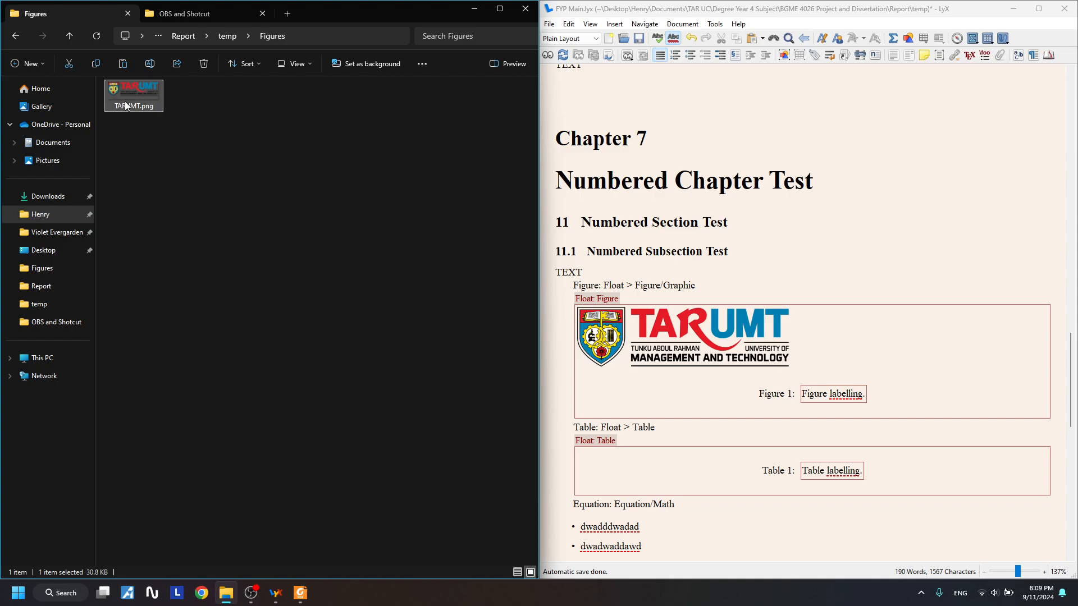
right_click(127, 96)
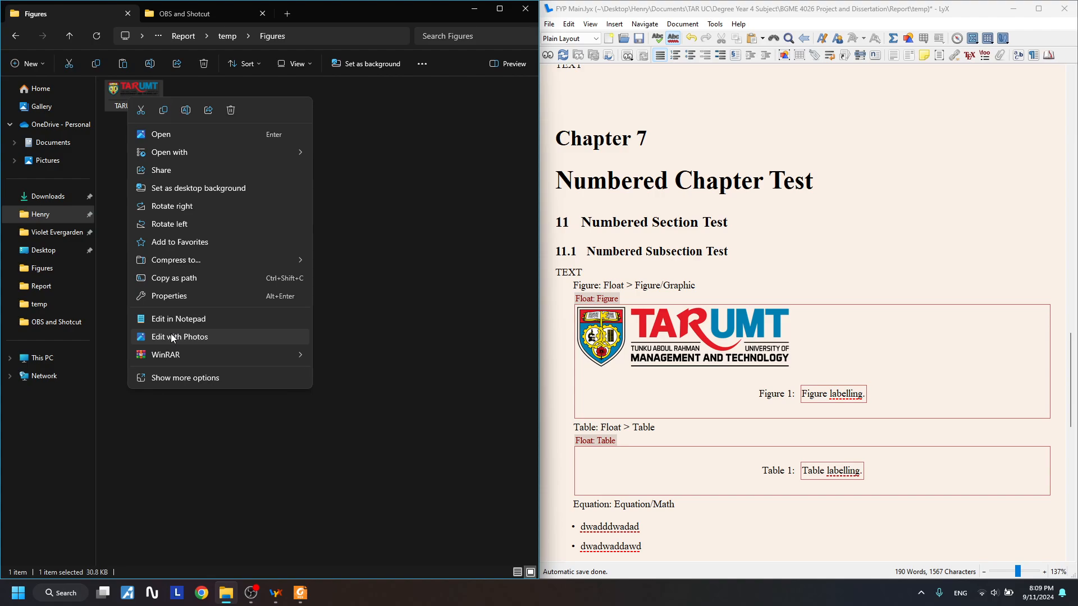
click(189, 136)
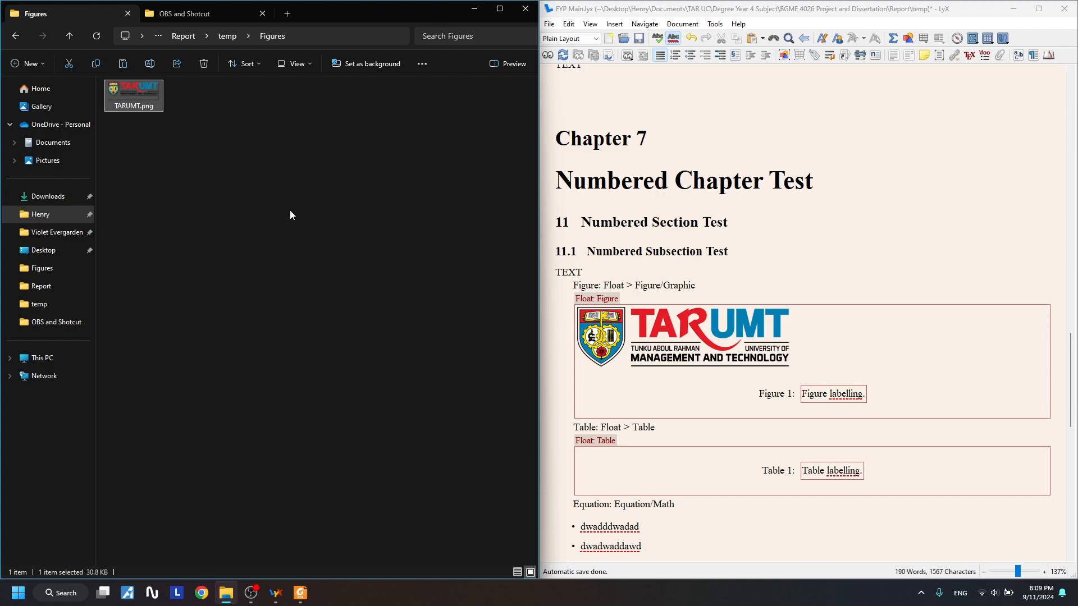
click(838, 53)
- Open TARUMT.png in Paint 3D, draw a green stroke across the logo, and save
right_click(116, 93)
mouse_move(190, 143)
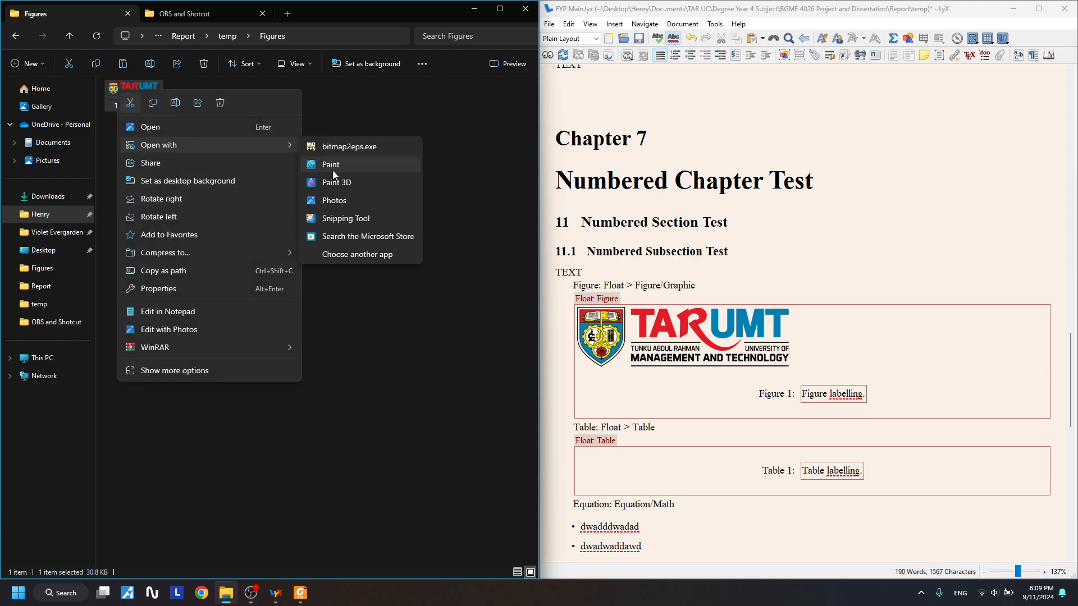
click(337, 182)
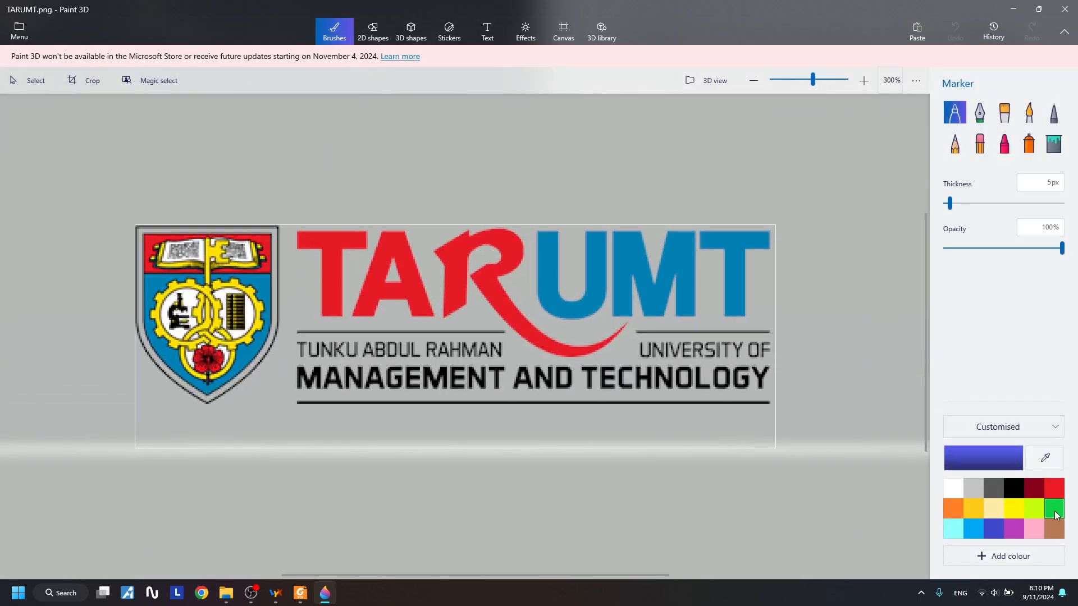
mouse_move(362, 318)
mouse_down()
mouse_move(550, 311)
mouse_move(616, 269)
mouse_up()
click(1065, 9)
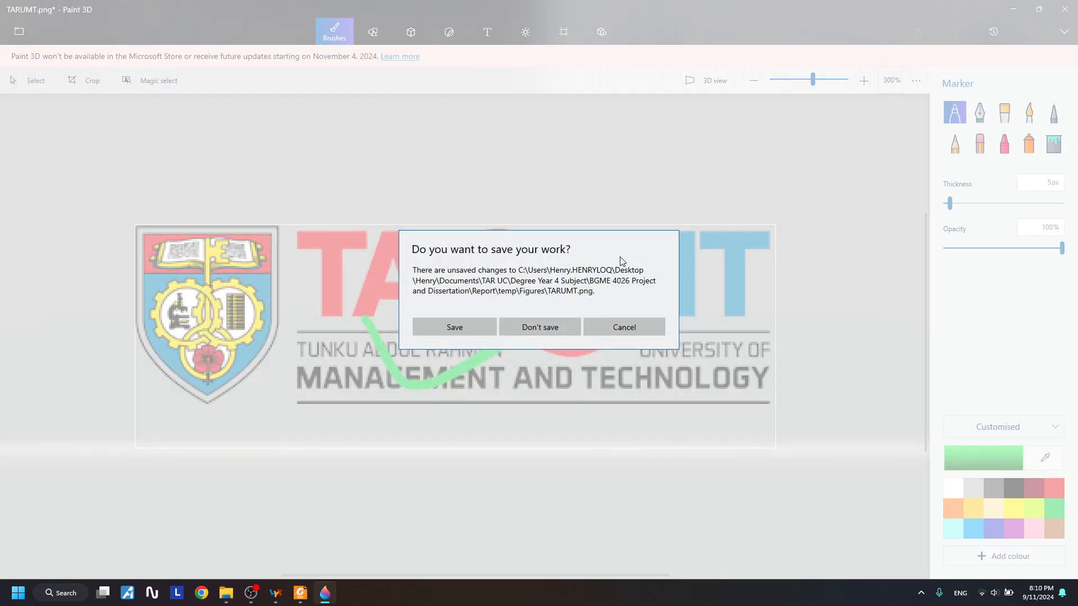
click(455, 327)
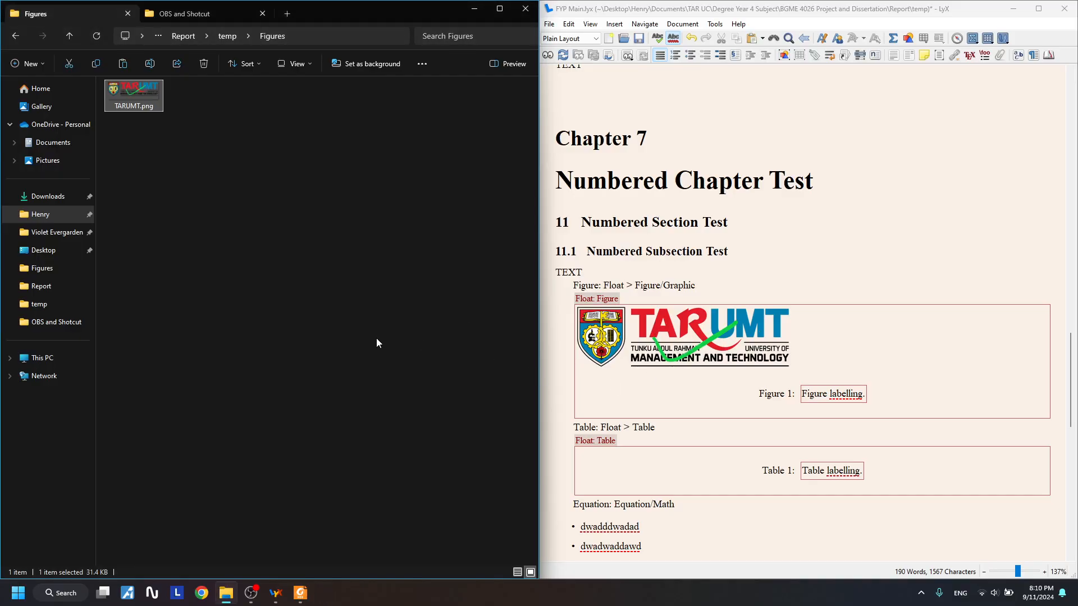
- Back in the thesis, put the cursor on the empty line inside the Table float
click(703, 284)
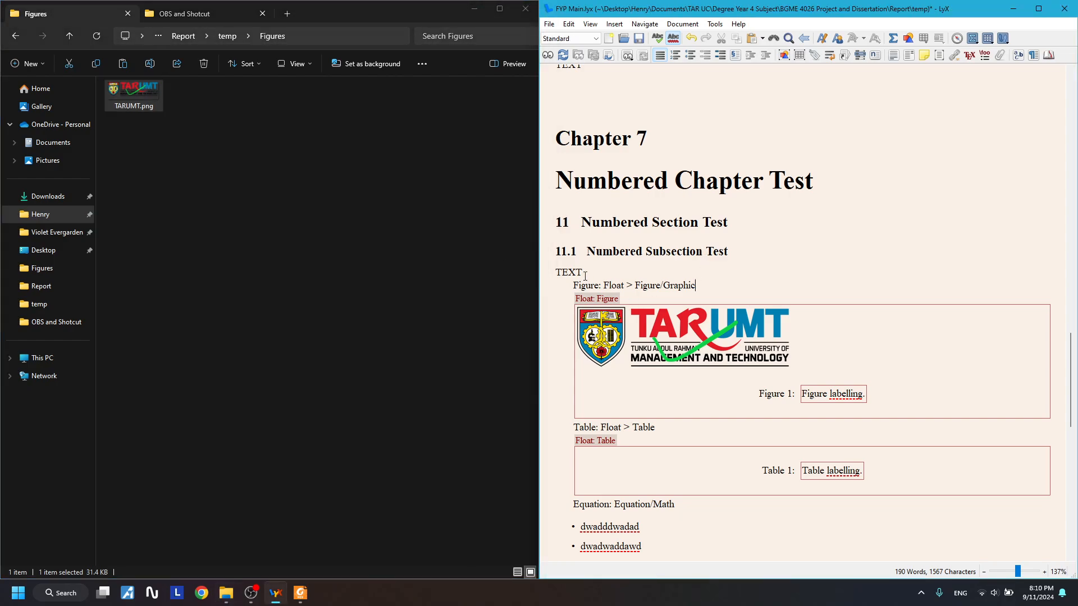
drag(590, 286, 699, 287)
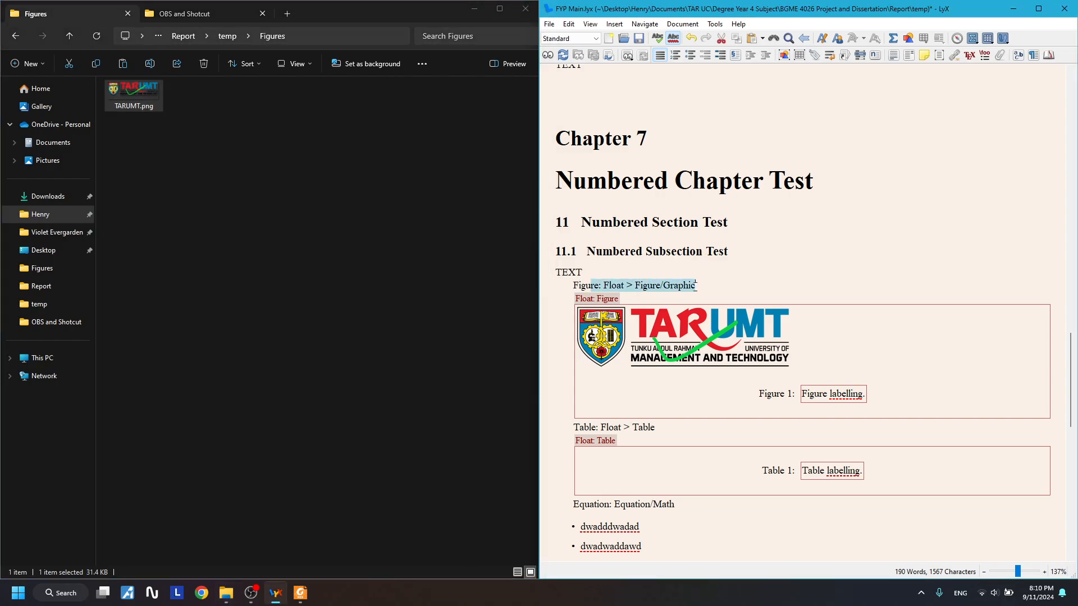
click(701, 287)
drag(195, 139, 119, 84)
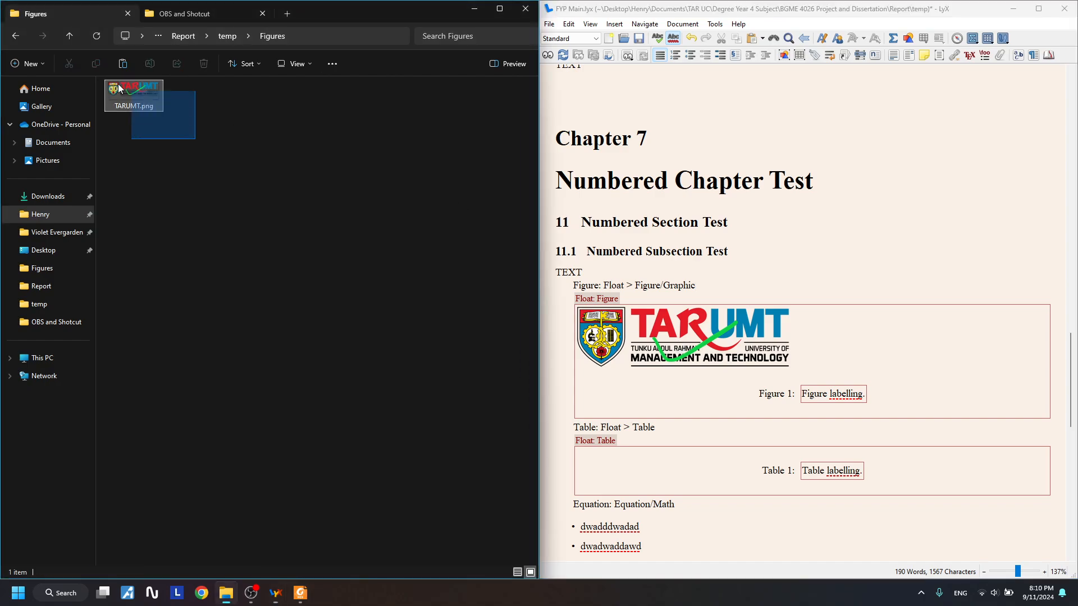
click(166, 146)
scroll(708, 390, down, 1)
click(676, 391)
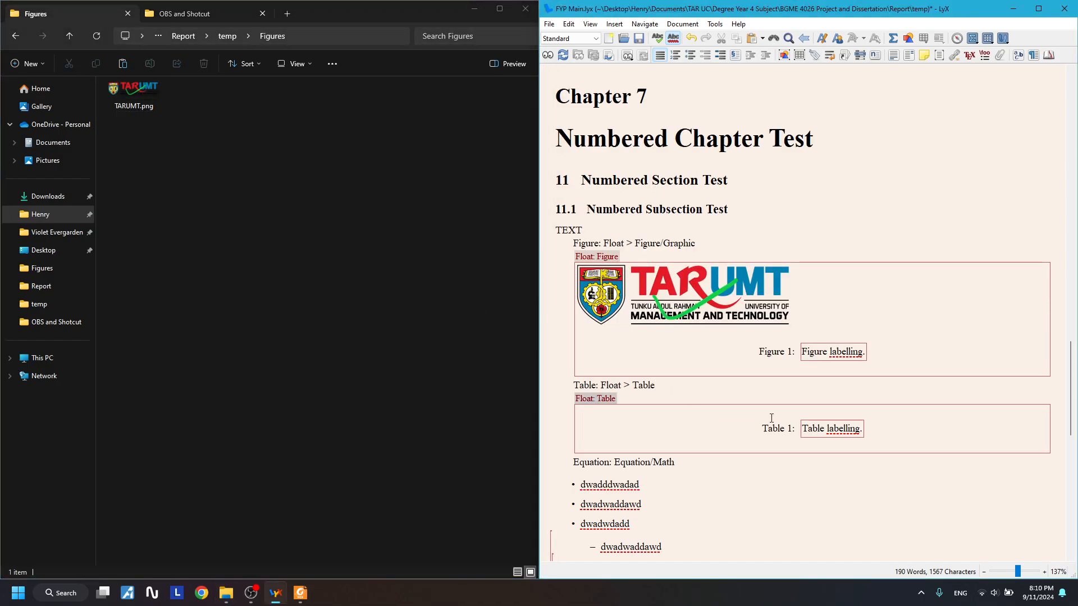
click(841, 431)
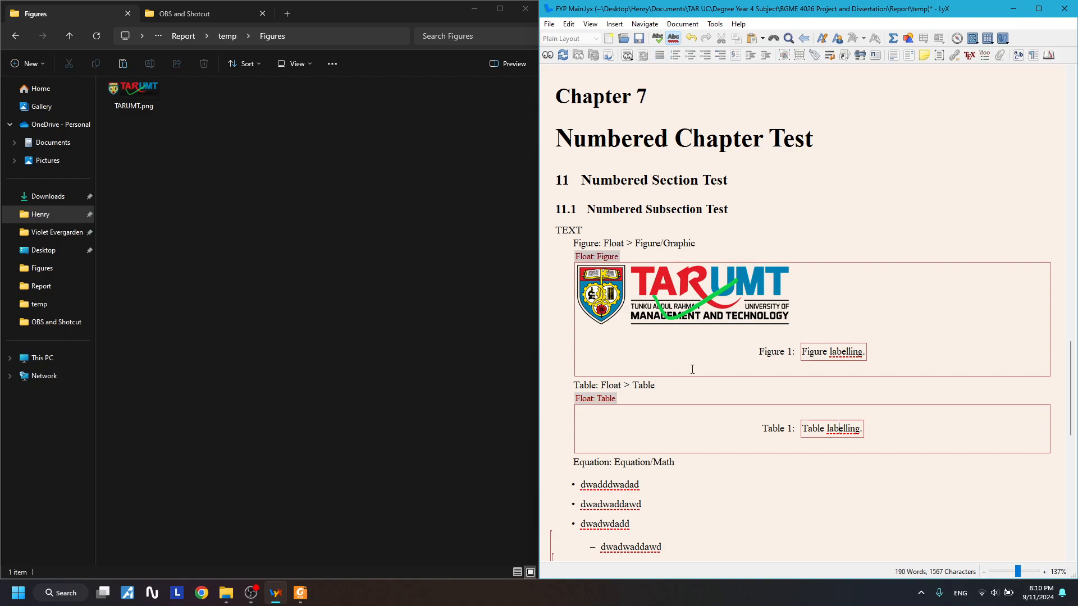
click(801, 448)
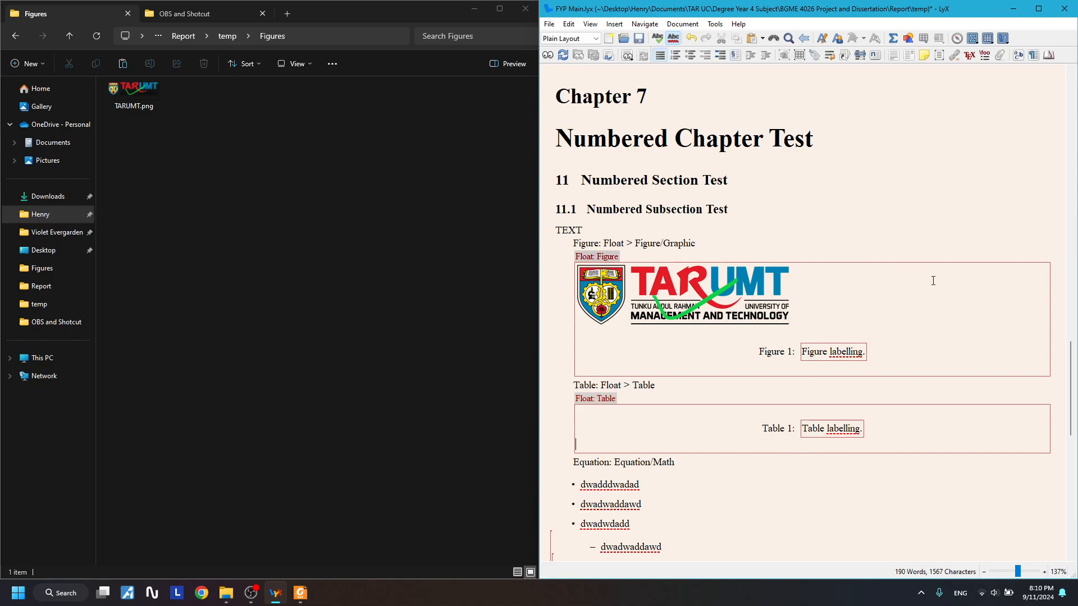
- Insert a 4×3 table and fill its cells with sample entries such as 'dwadwda' and 'dwadwad'
click(925, 42)
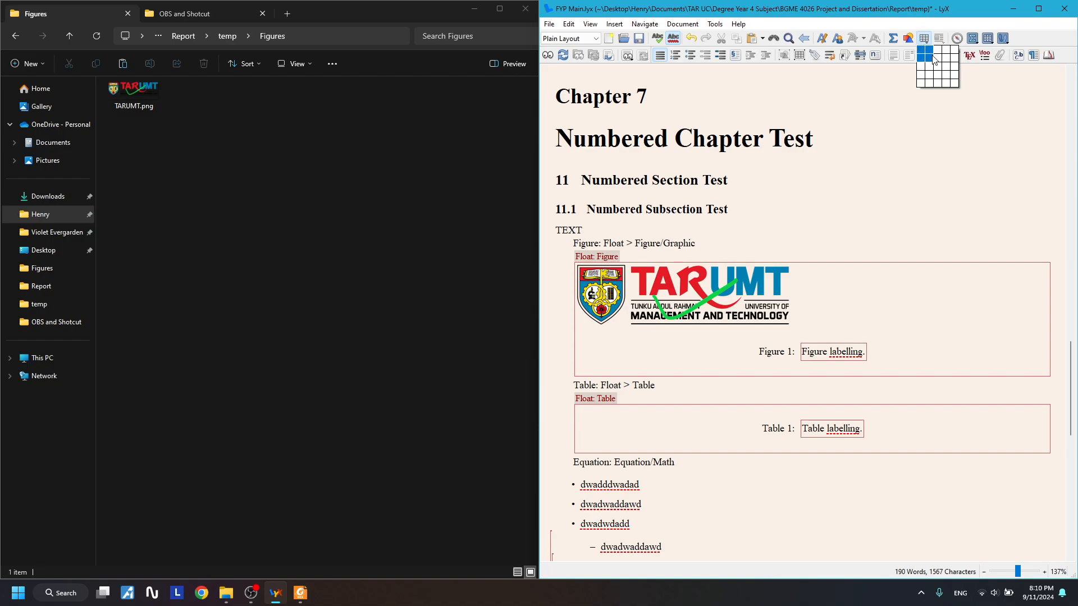
click(947, 67)
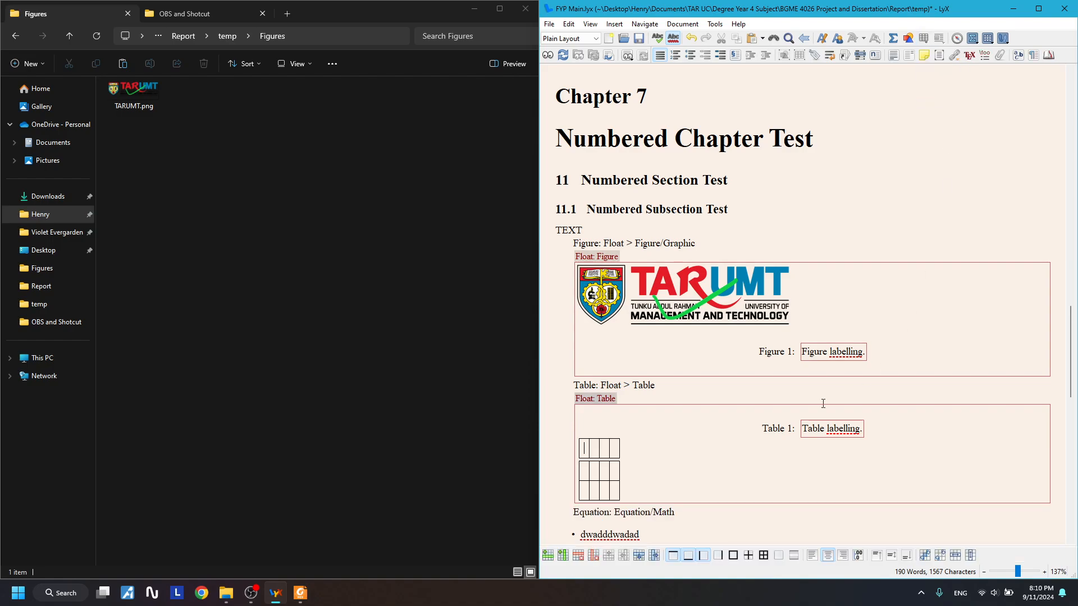
text(dwadwda)
key(Tab)
text(dwadwad)
key(Tab)
text(dwadaw)
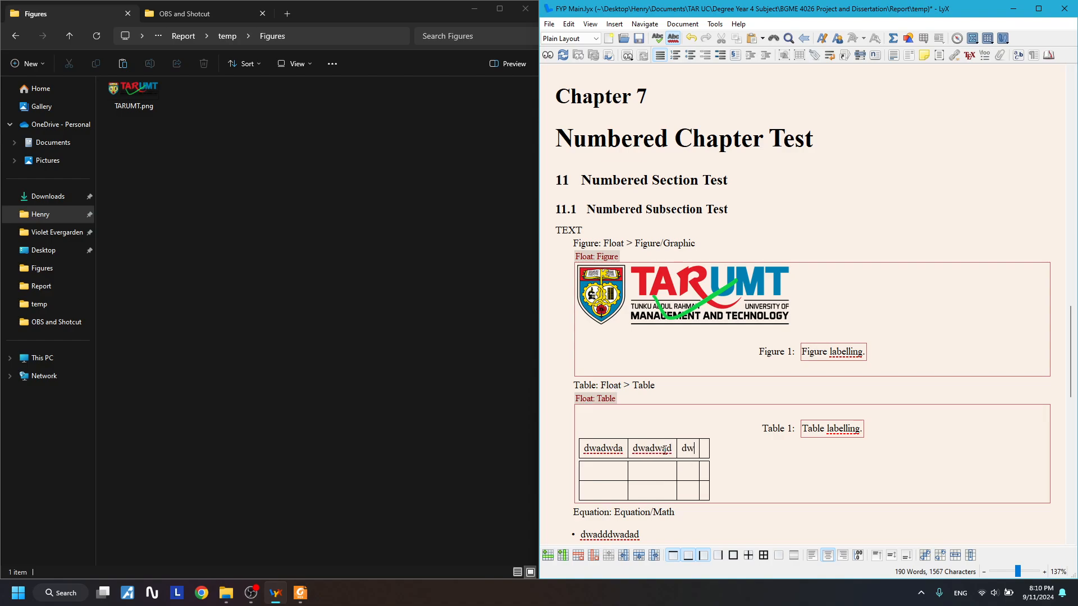
key(Tab)
text(dwaddad)
key(Down)
text(dwadwd)
key(Down)
text(dwad)
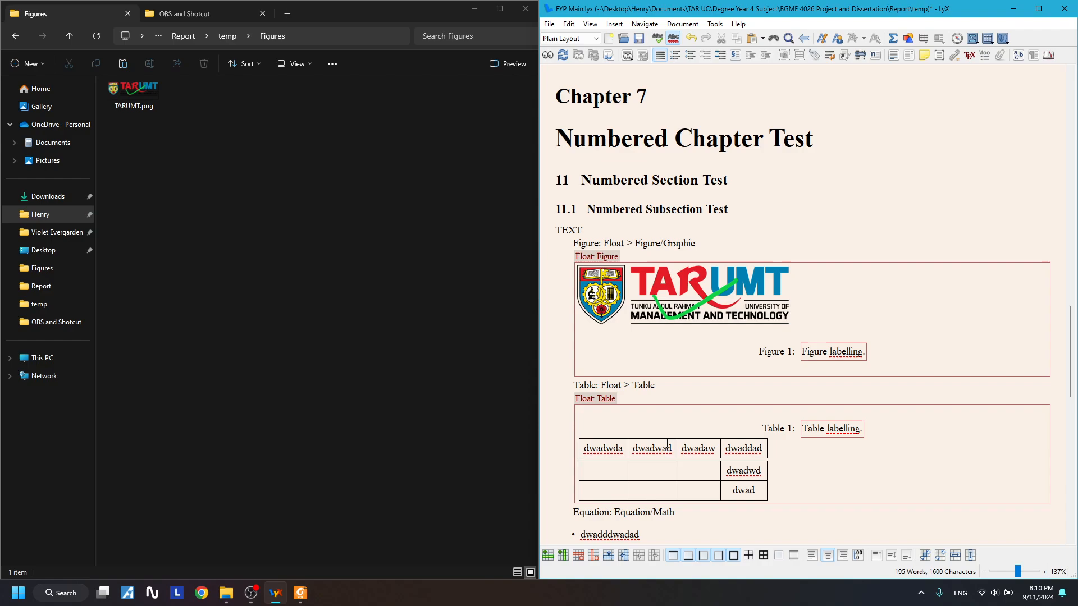
- Select every table cell and remove all of the table's border lines
scroll(696, 413, down, 3)
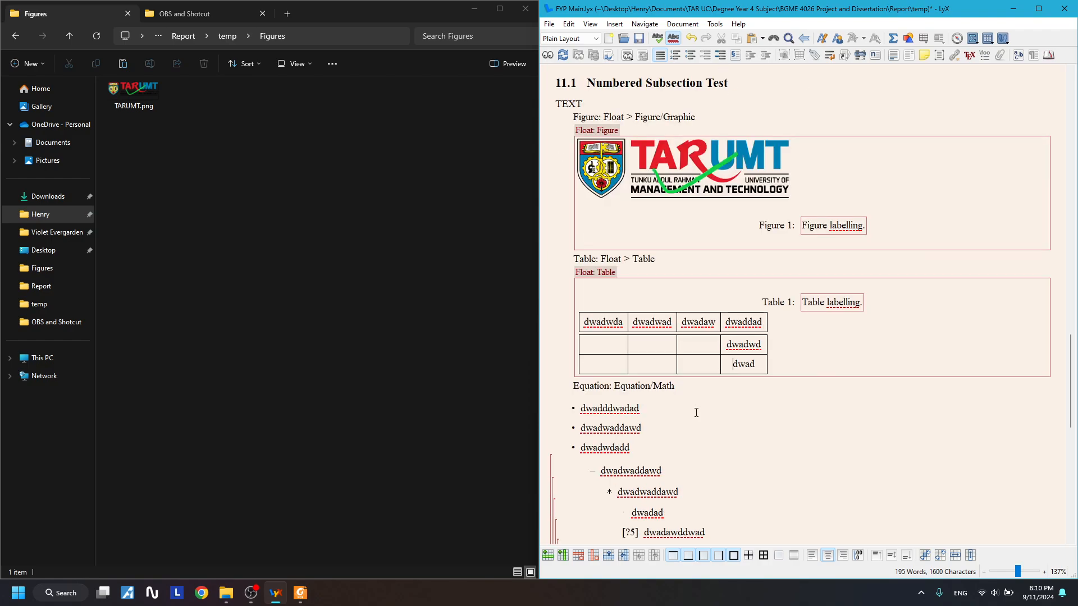
drag(627, 343, 752, 365)
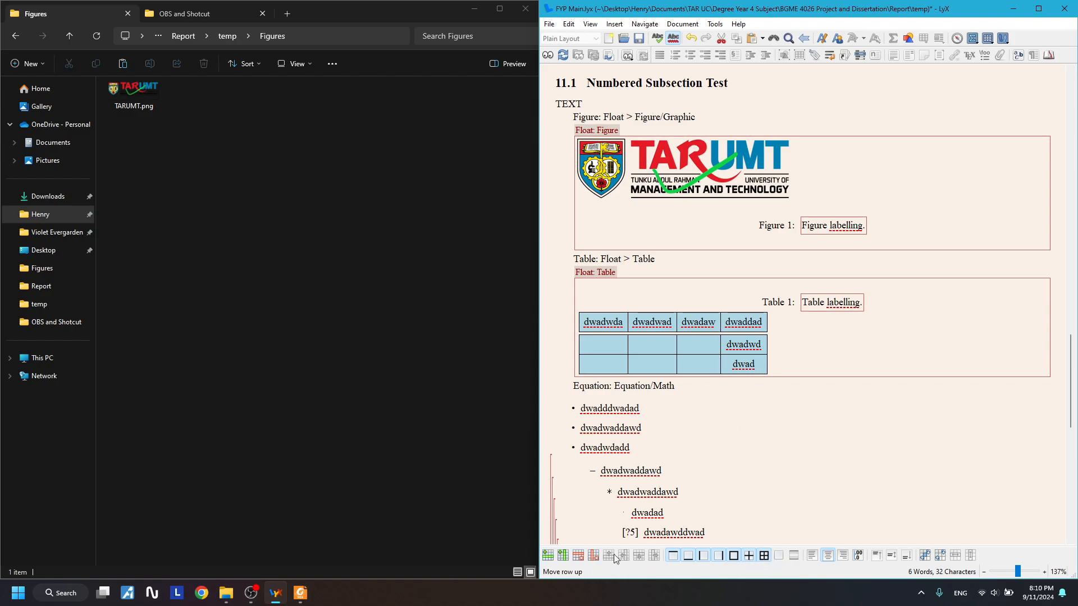
click(763, 555)
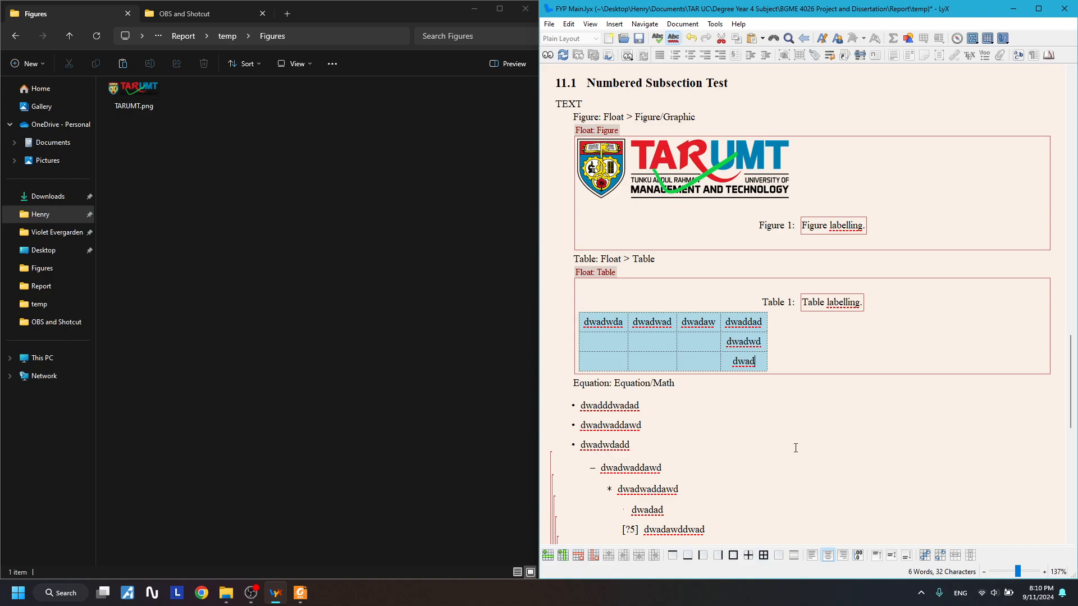
click(796, 448)
drag(740, 361, 617, 323)
click(806, 465)
- Start a new empty line below the 'Equation: Equation/Math' line
scroll(733, 416, up, 2)
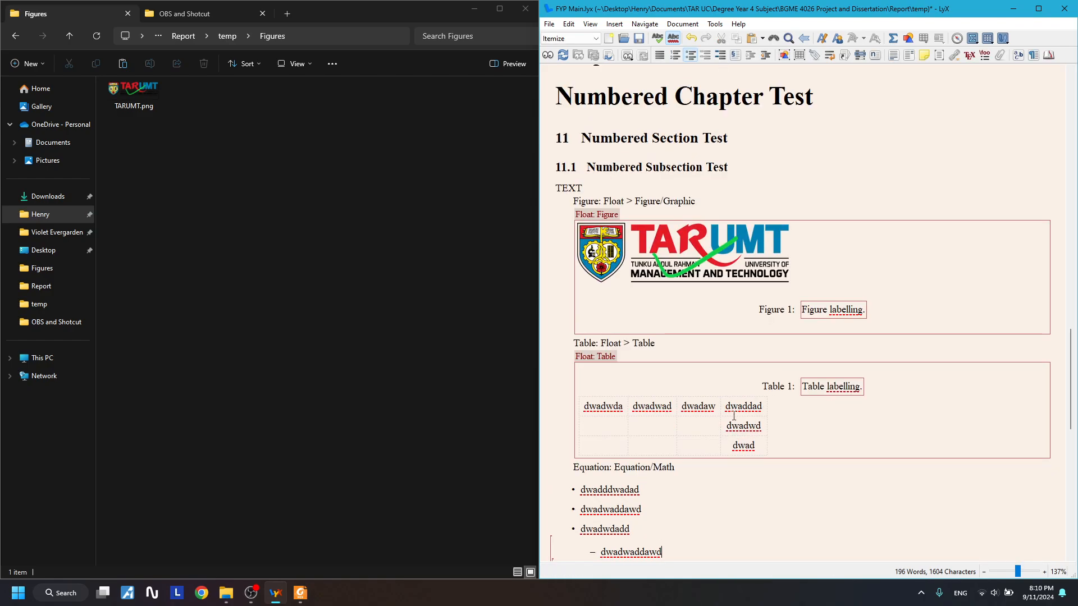
click(683, 373)
click(722, 317)
click(779, 339)
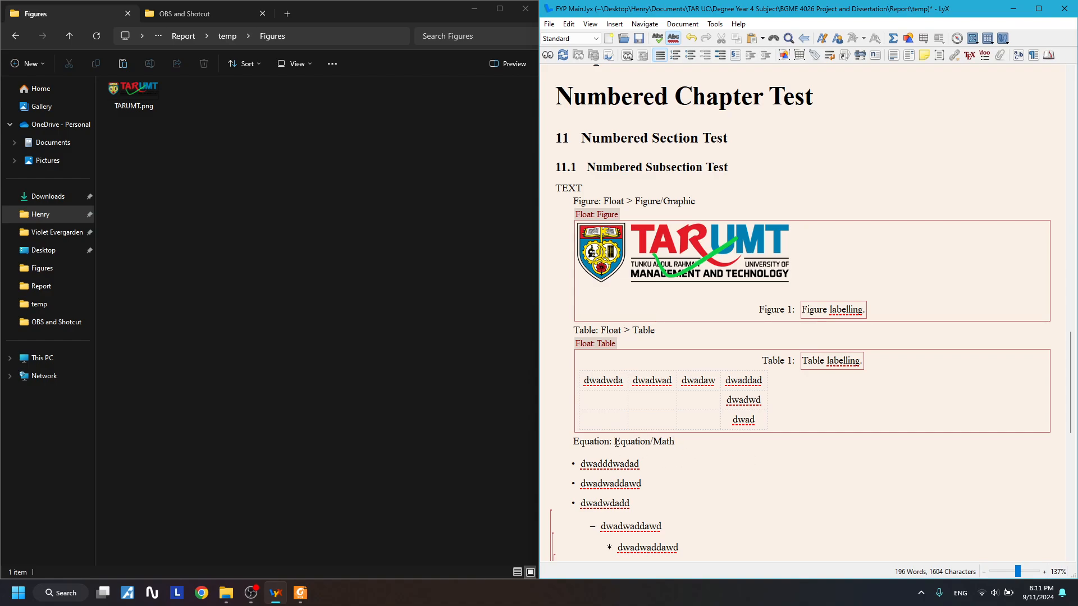
key(Return)
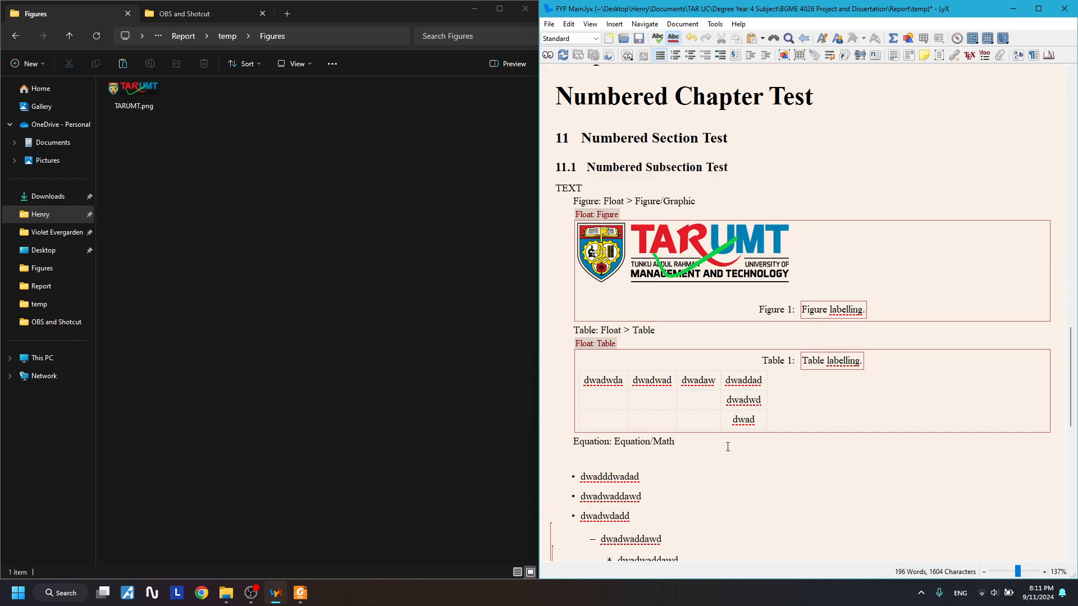
- Insert an inline math formula reading a − b = c on the new line
click(893, 39)
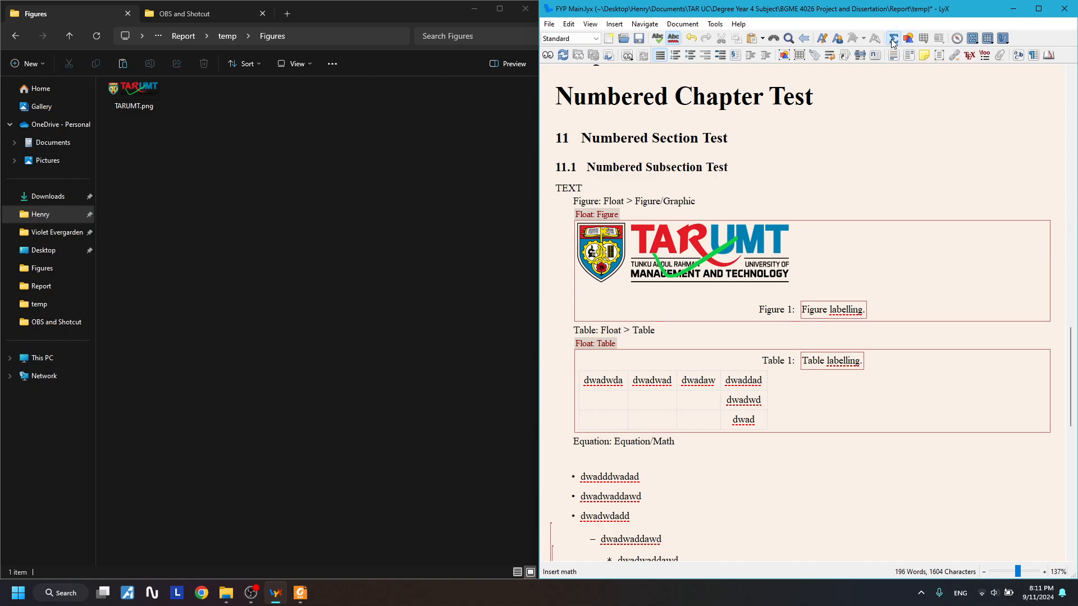
click(594, 457)
key(BackSpace)
click(685, 455)
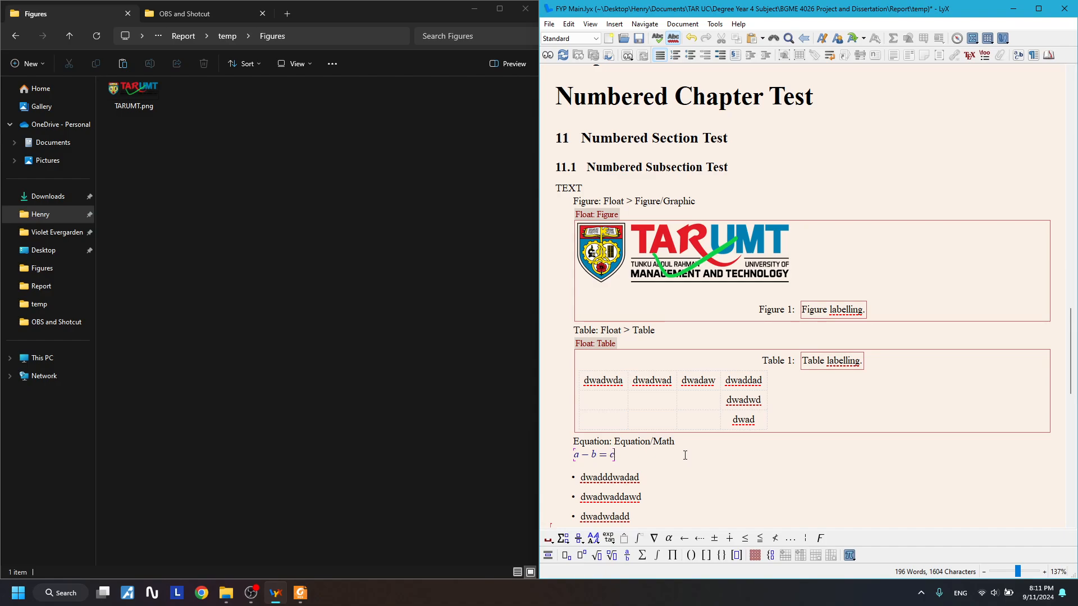
scroll(688, 457, down, 1)
click(588, 413)
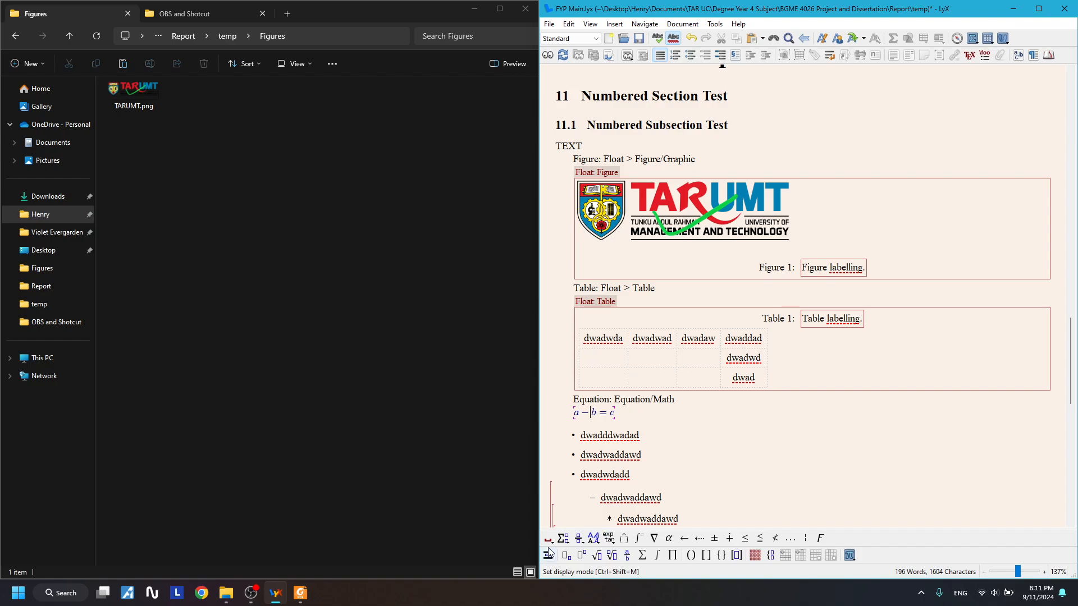
- Try a product symbol and an nth-root from the math palettes, delete both, and leave the formula
click(662, 539)
click(654, 540)
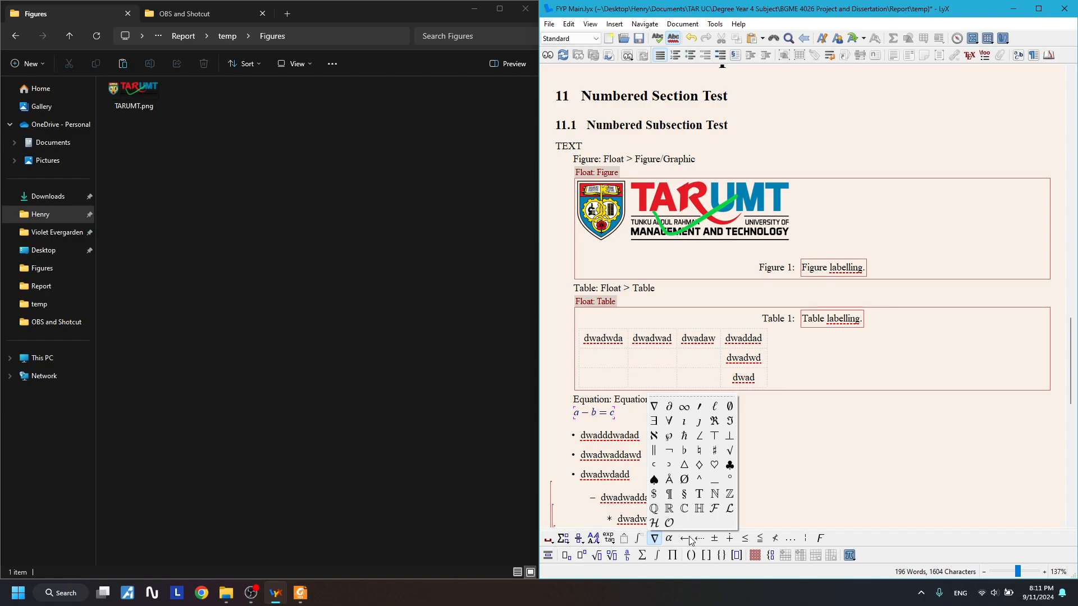
click(674, 556)
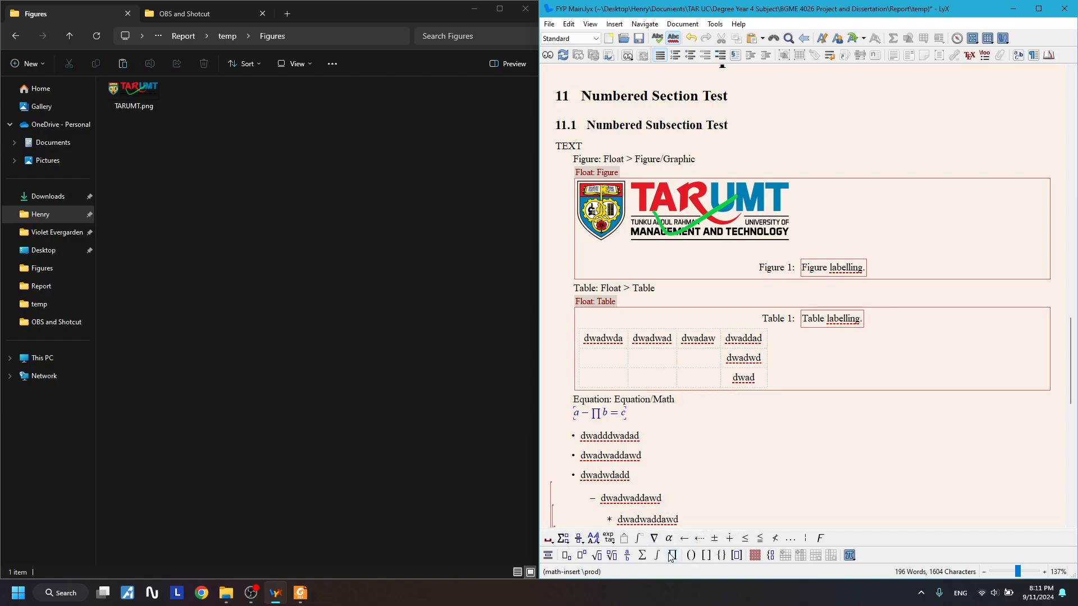
key(BackSpace)
click(612, 556)
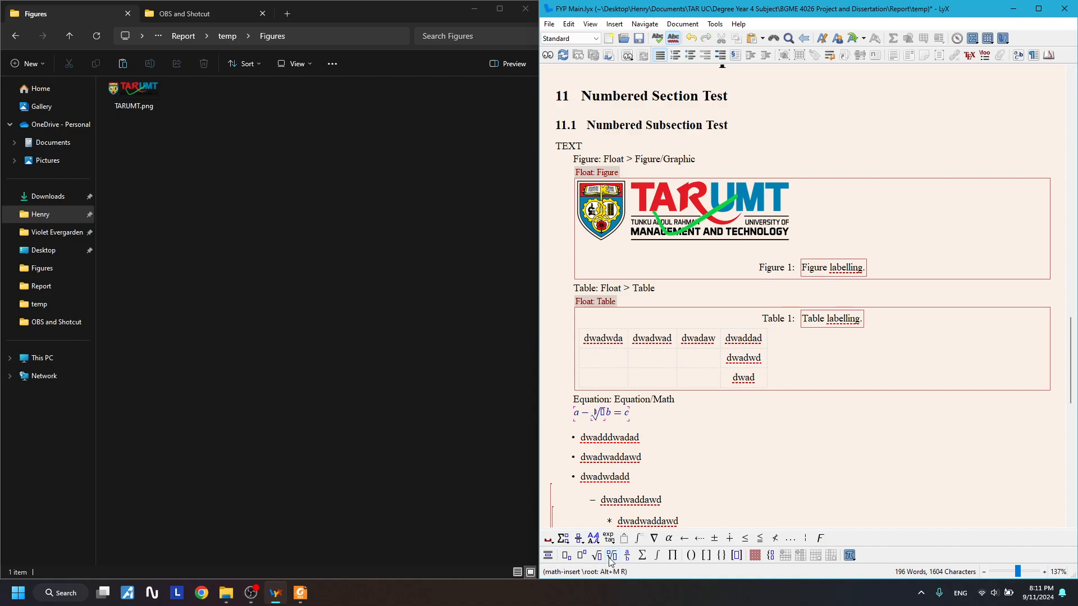
key(BackSpace)
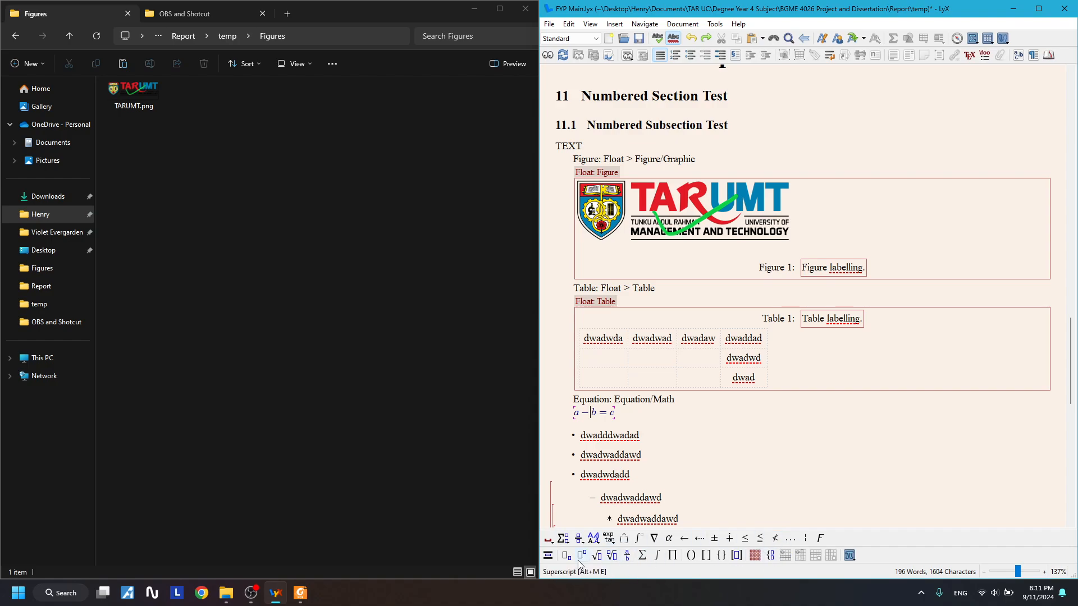
key(Right)
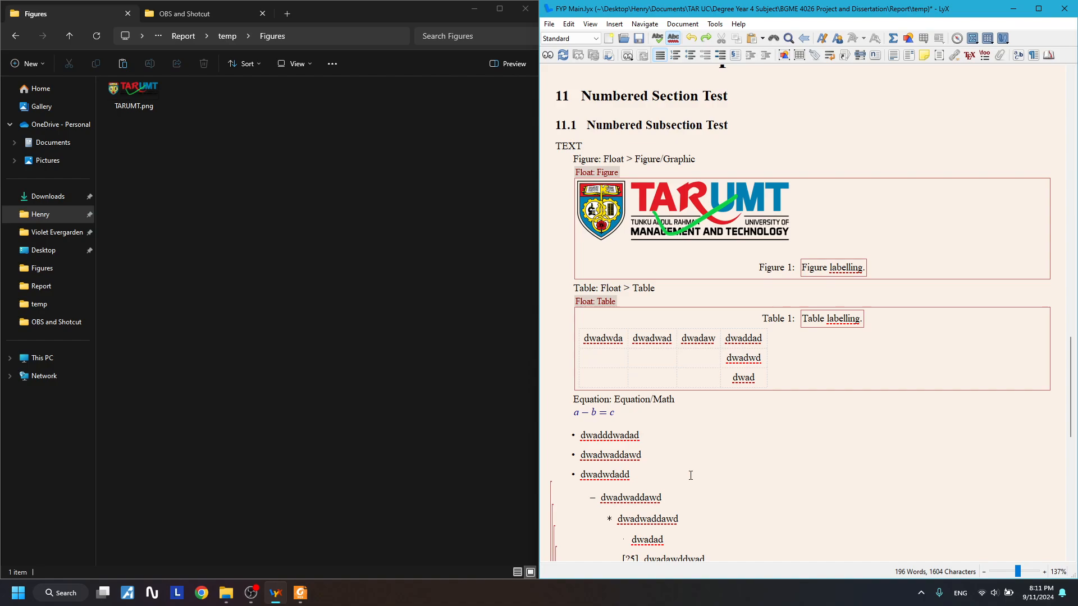
scroll(693, 455, up, 1)
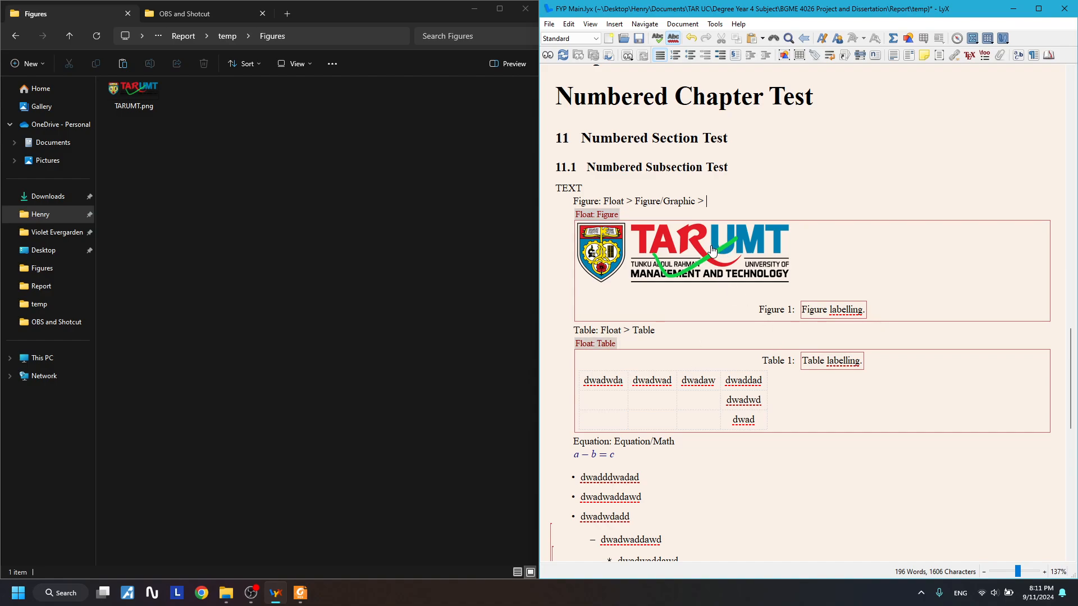
click(551, 55)
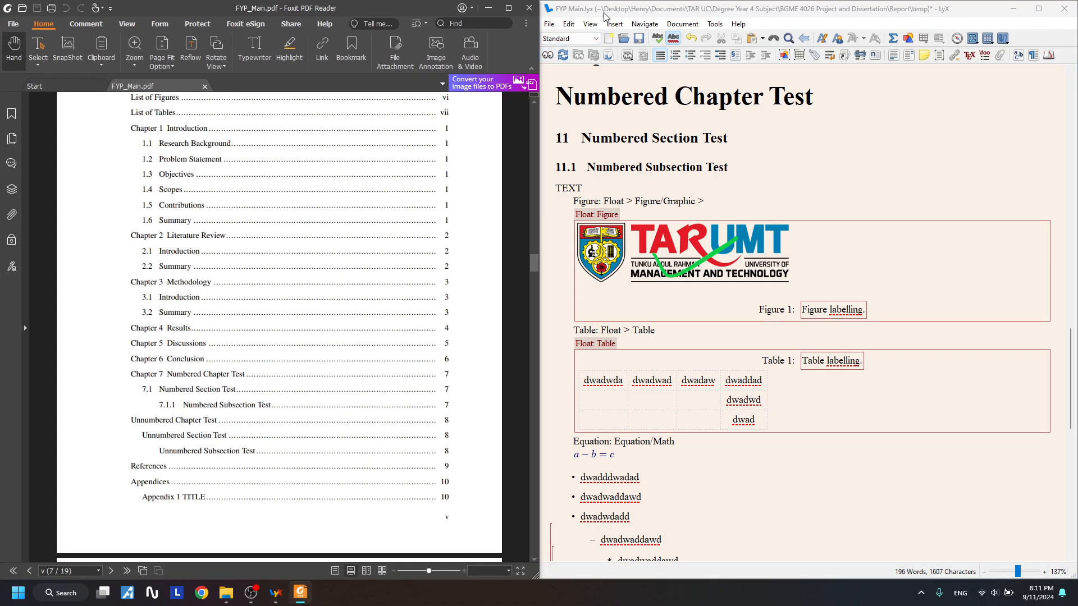
click(529, 8)
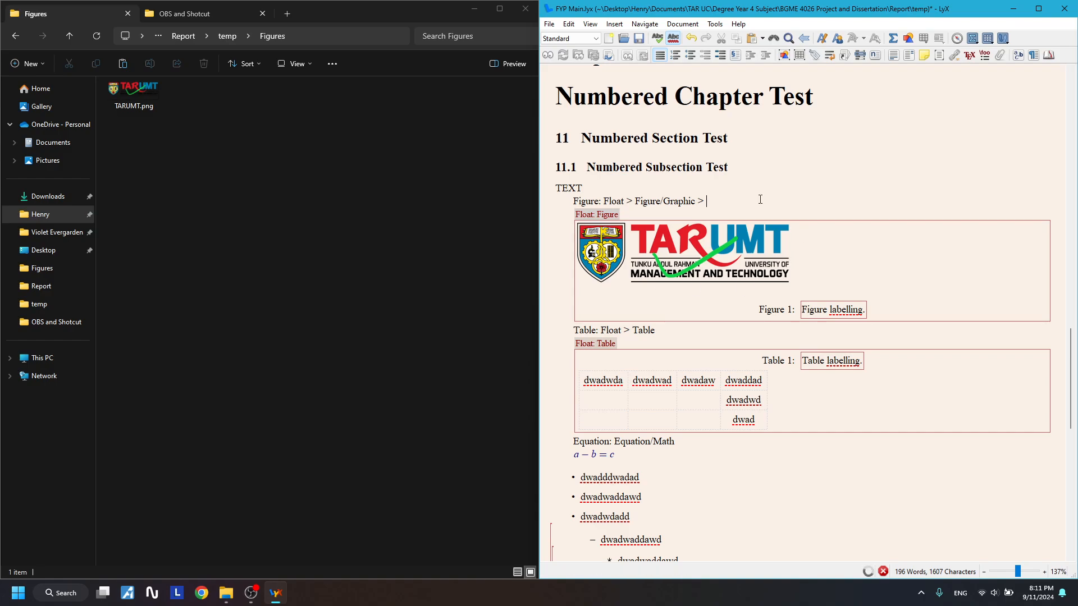
- After the 'Too deeply nested' error, delete the deepest bullet and numbered sub-items and recompile the PDF
click(664, 311)
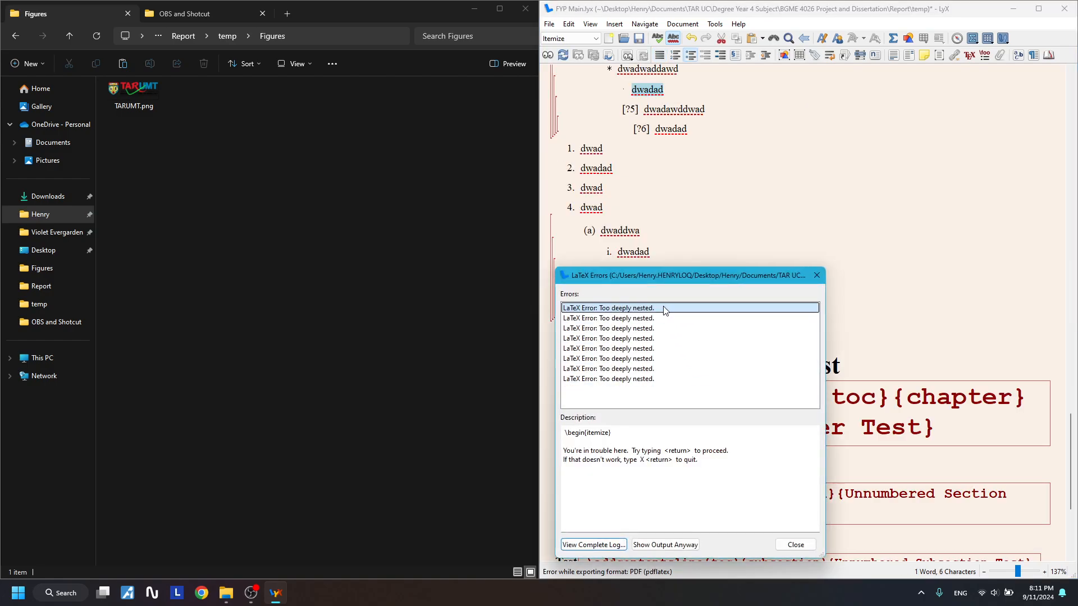
click(817, 275)
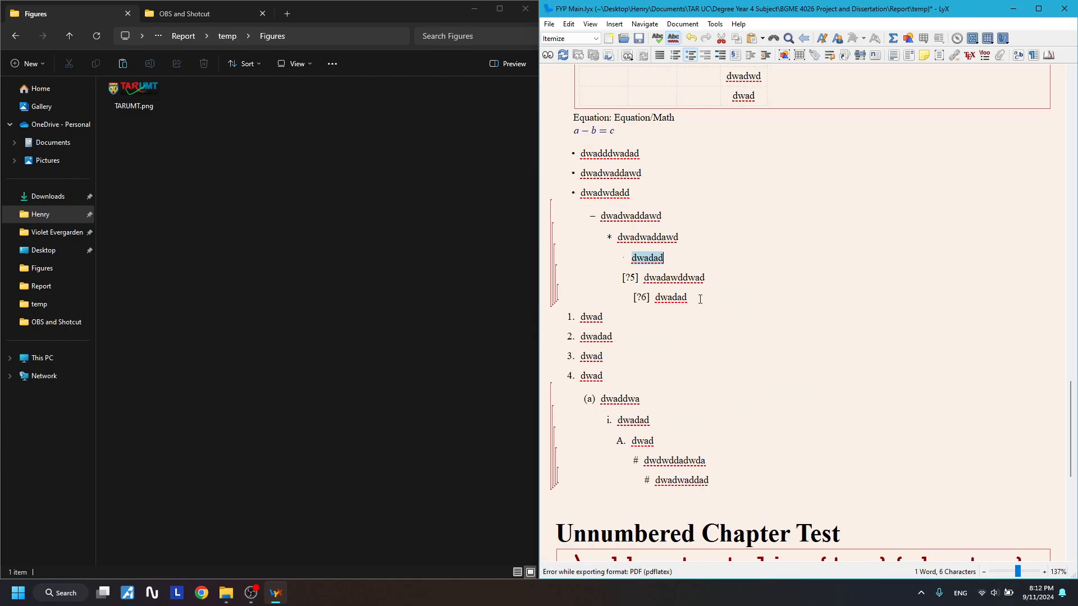
click(700, 304)
drag(701, 303, 631, 259)
key(BackSpace)
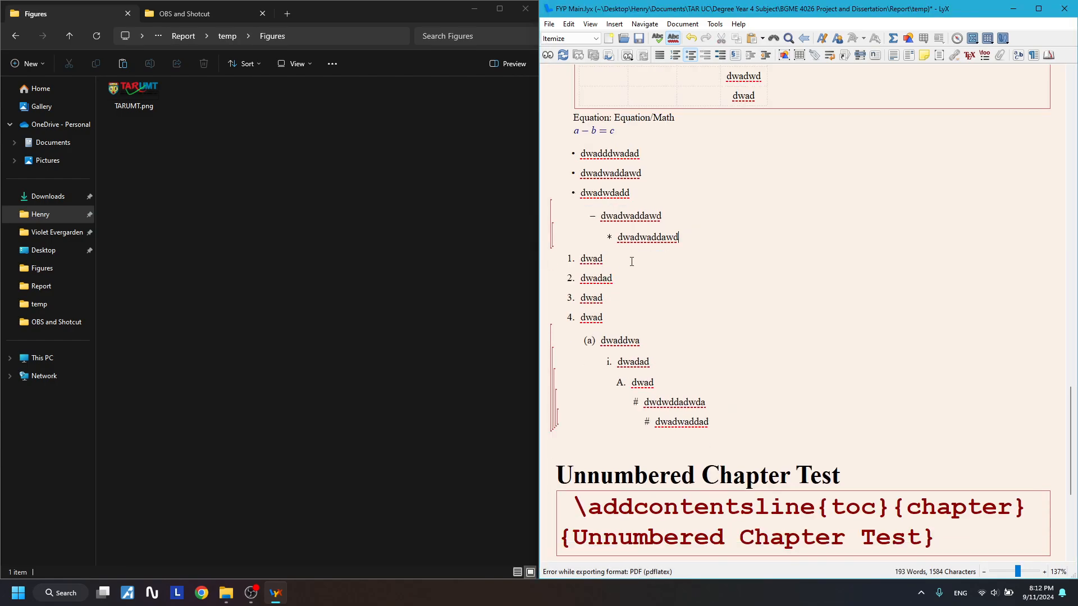
drag(733, 441, 631, 382)
key(BackSpace)
key(BackSpace)
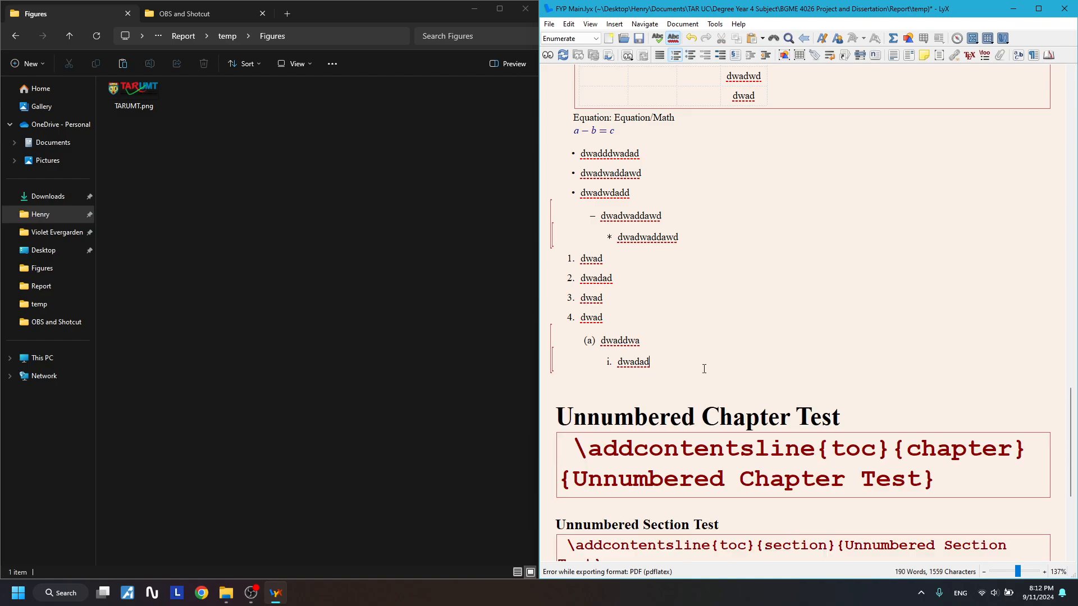
click(573, 53)
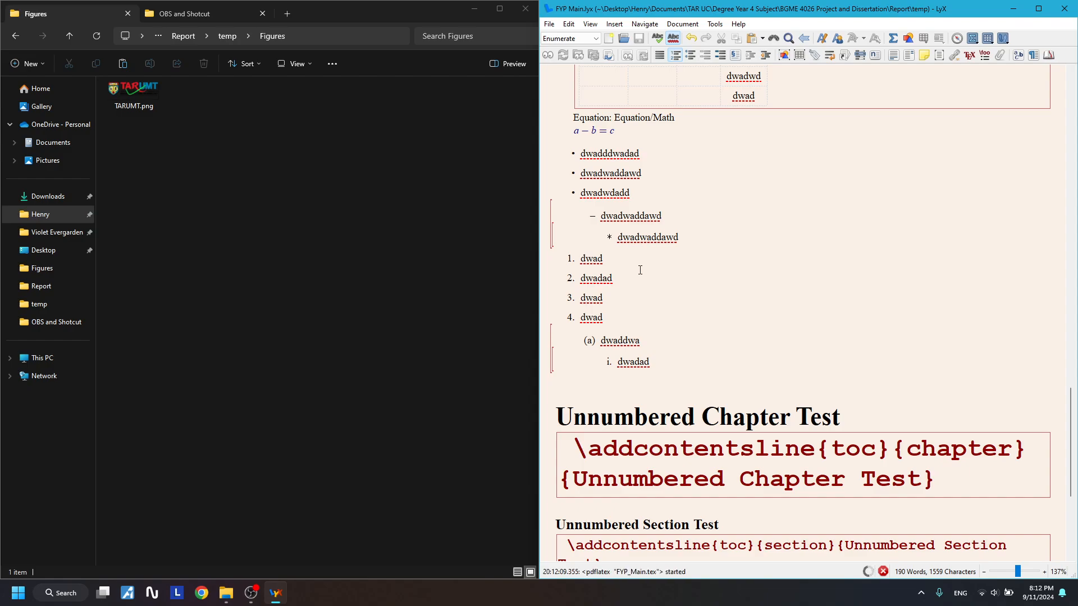
- Open FYP_Main.pdf in Foxit, snap it to the left half, and review Chapter 7's lists
scroll(668, 314, up, 3)
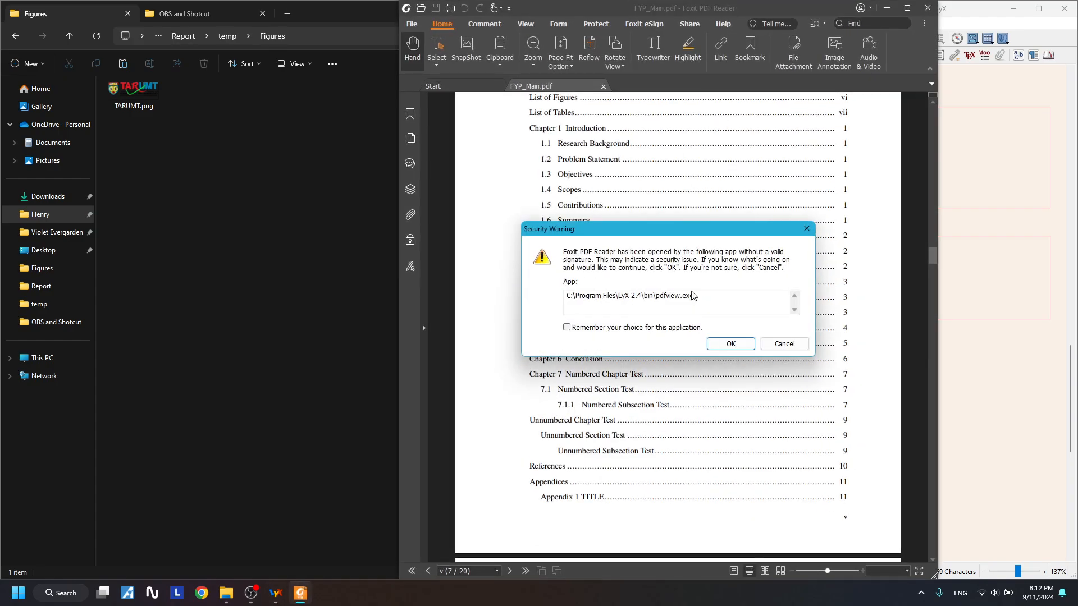
click(727, 340)
key(super+Left)
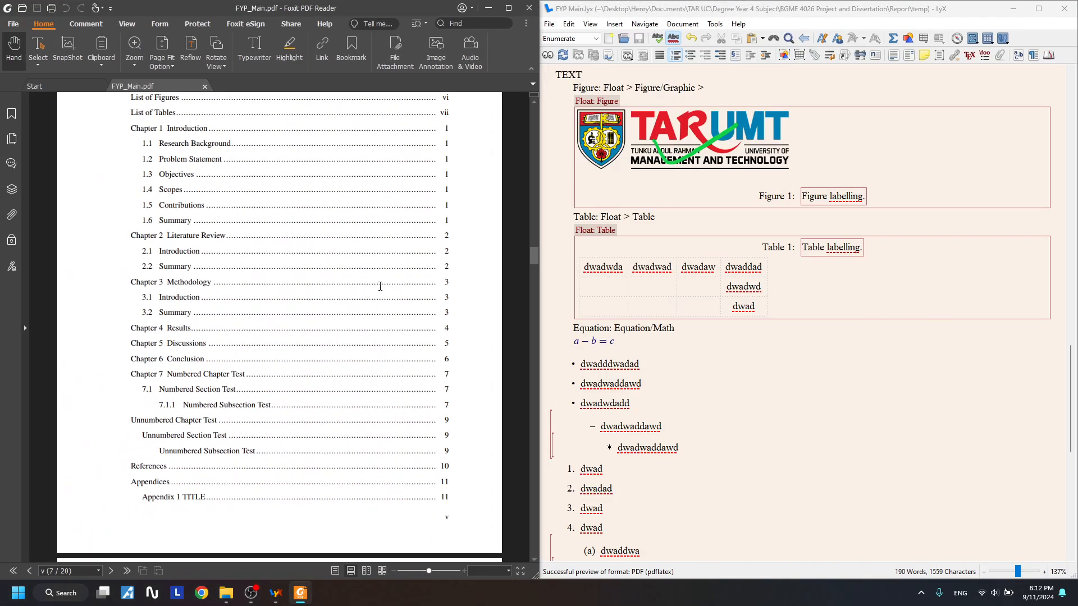
scroll(635, 334, up, 3)
click(175, 404)
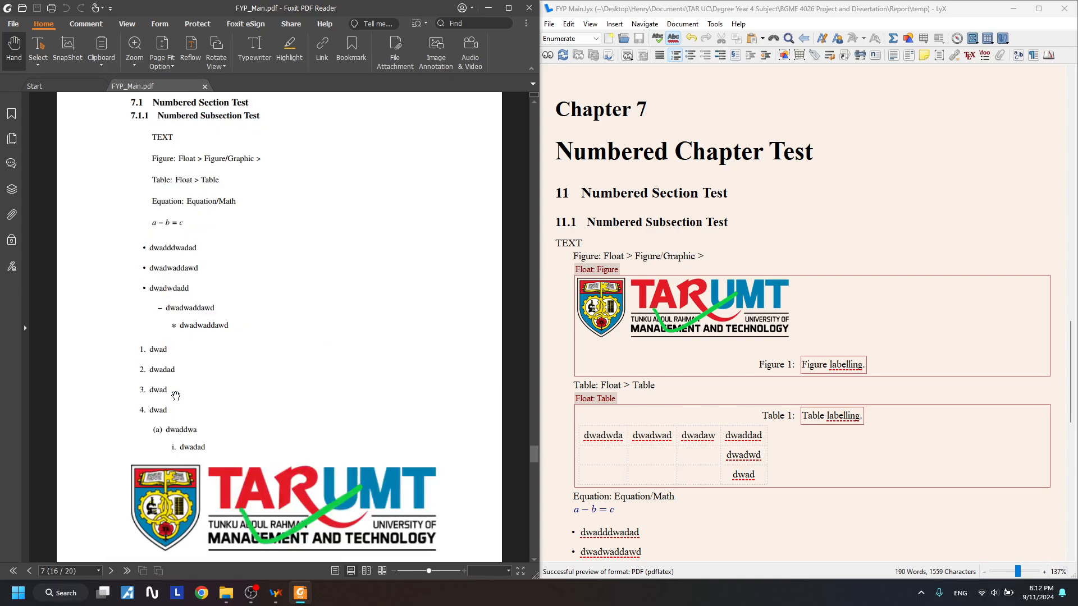
scroll(232, 313, up, 2)
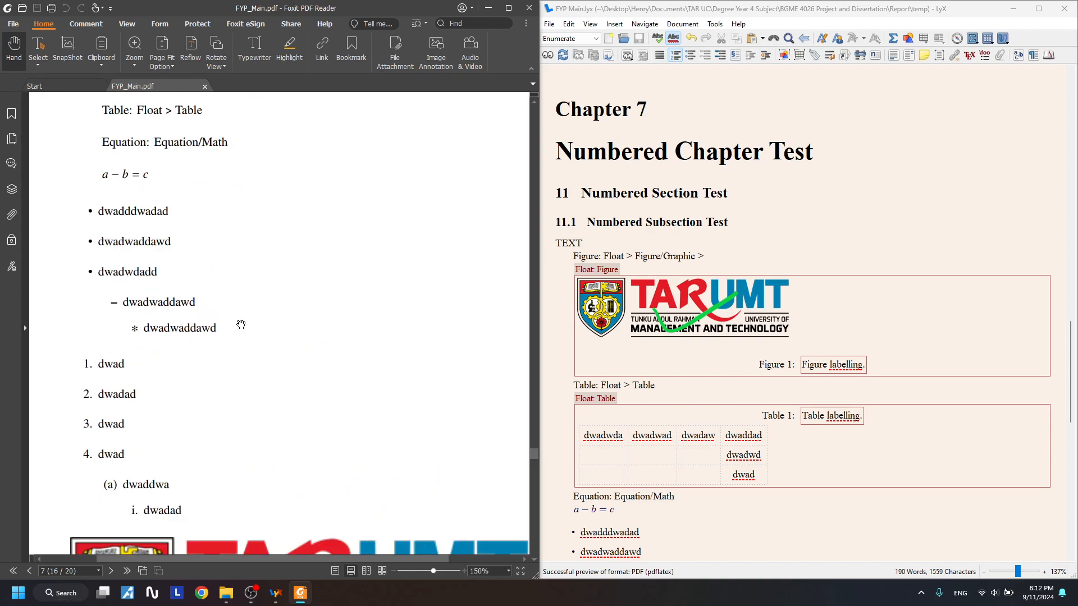
scroll(241, 324, down, 3)
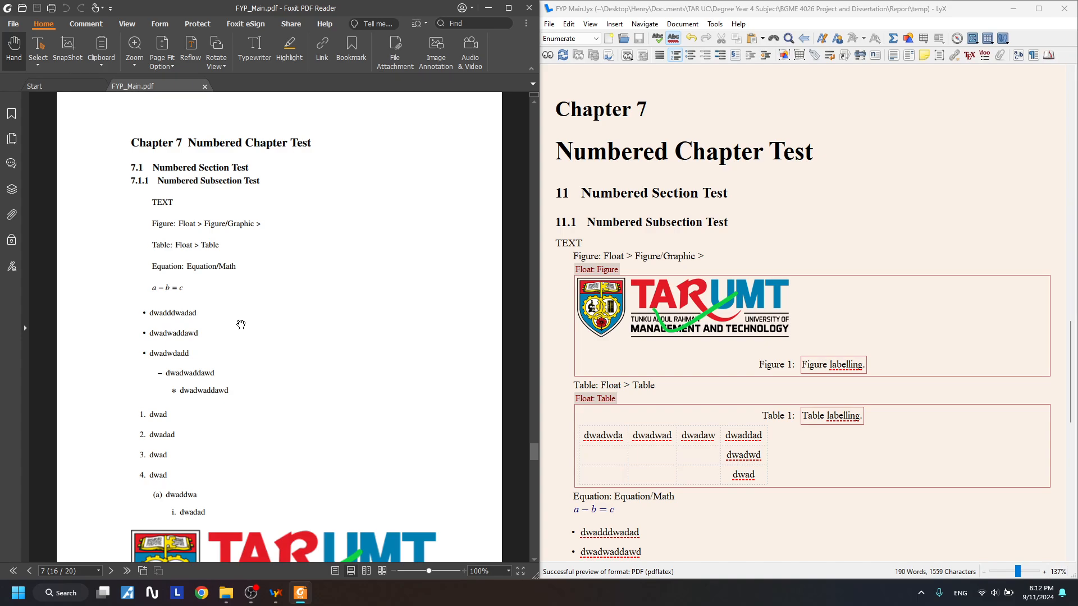
scroll(241, 326, down, 4)
scroll(243, 315, up, 5)
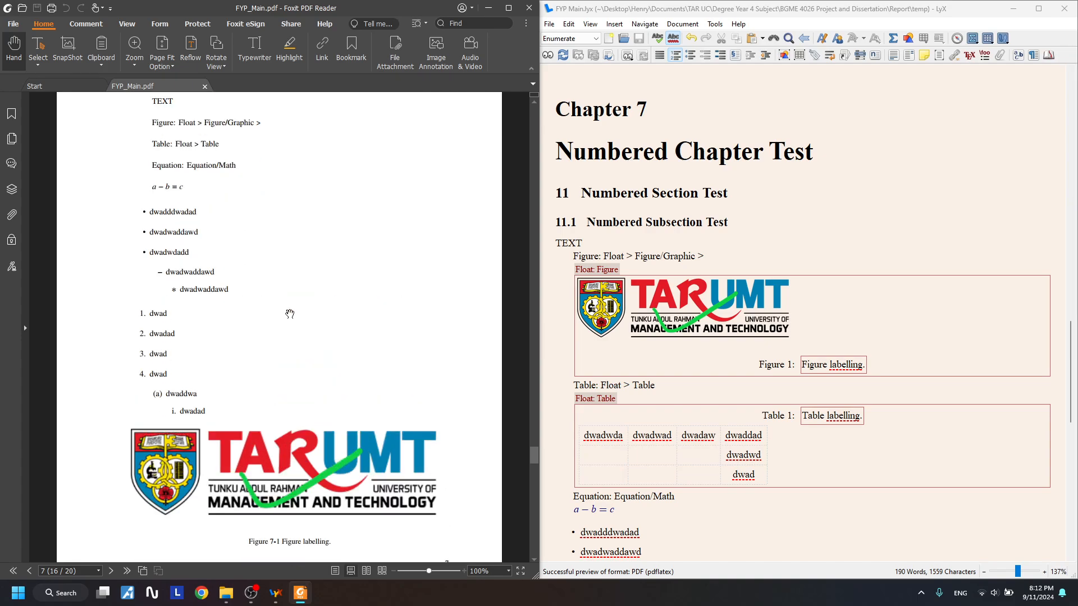
scroll(632, 298, down, 10)
scroll(688, 341, up, 9)
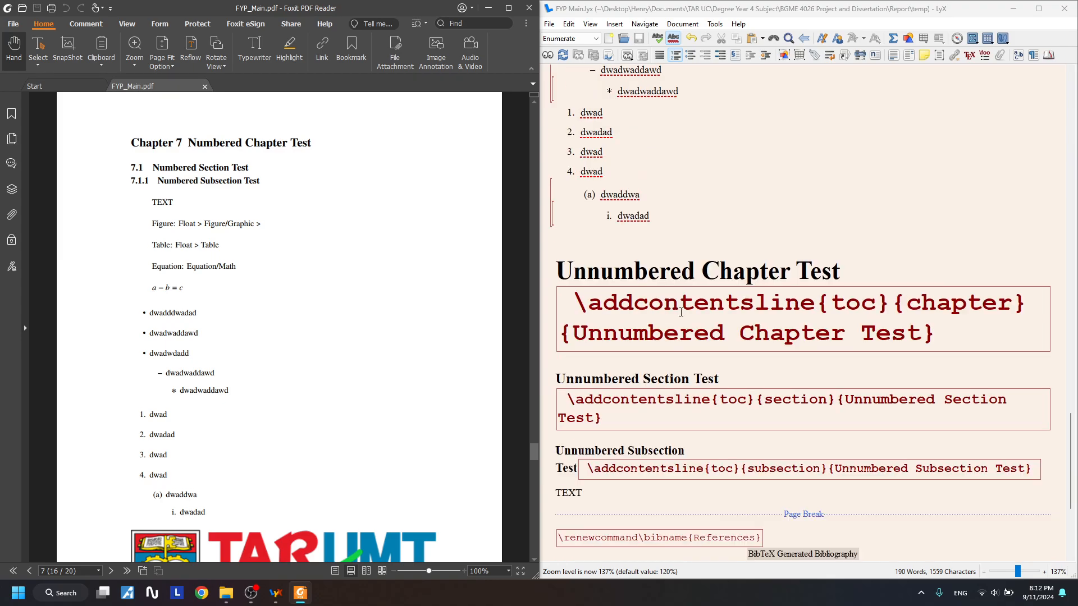
scroll(690, 344, up, 1)
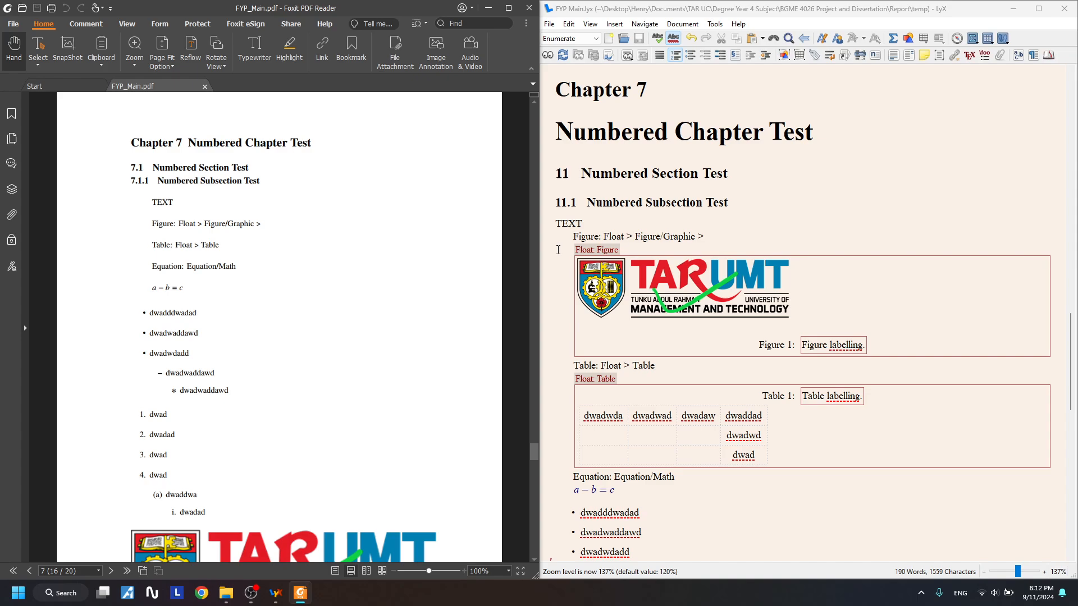
- Compare the 'Figure: Float > Figure/Graphic' line in LyX with its rendering in the PDF
drag(566, 238, 722, 234)
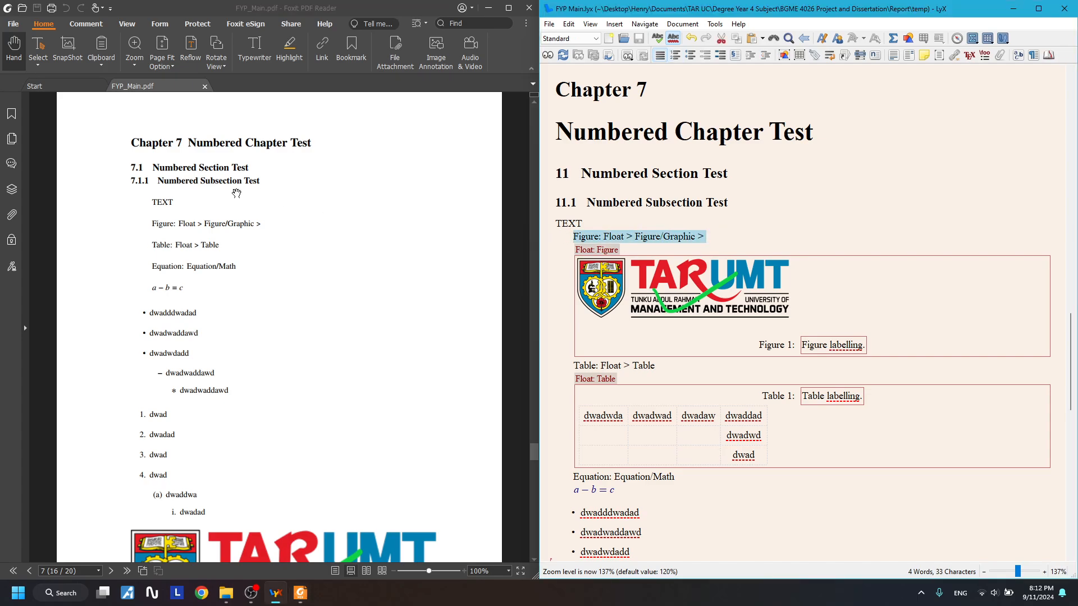
drag(159, 224, 259, 222)
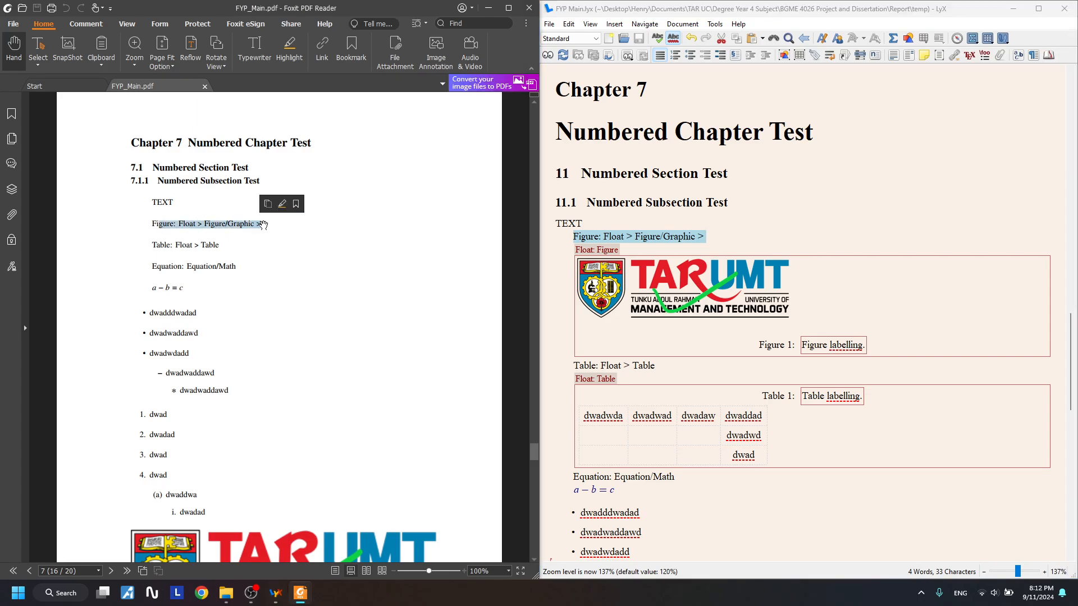
click(184, 238)
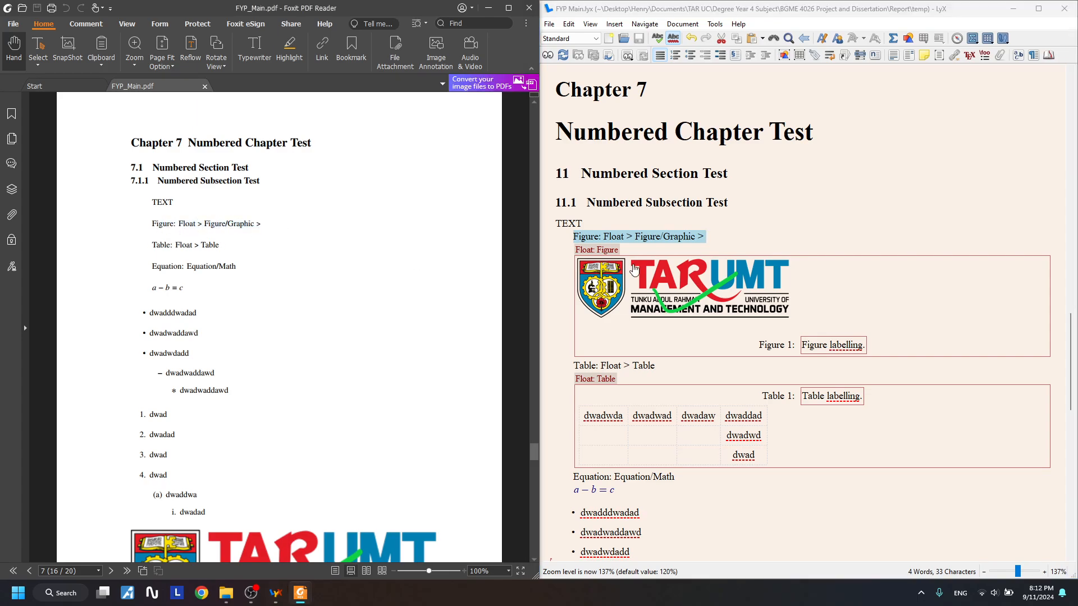
scroll(163, 235, down, 3)
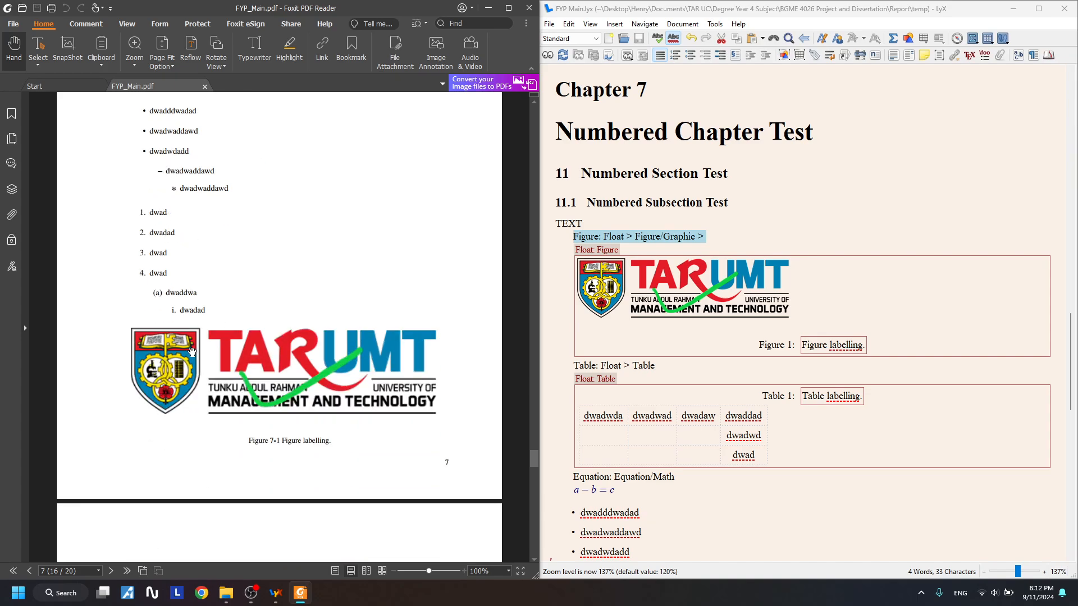
scroll(483, 413, up, 3)
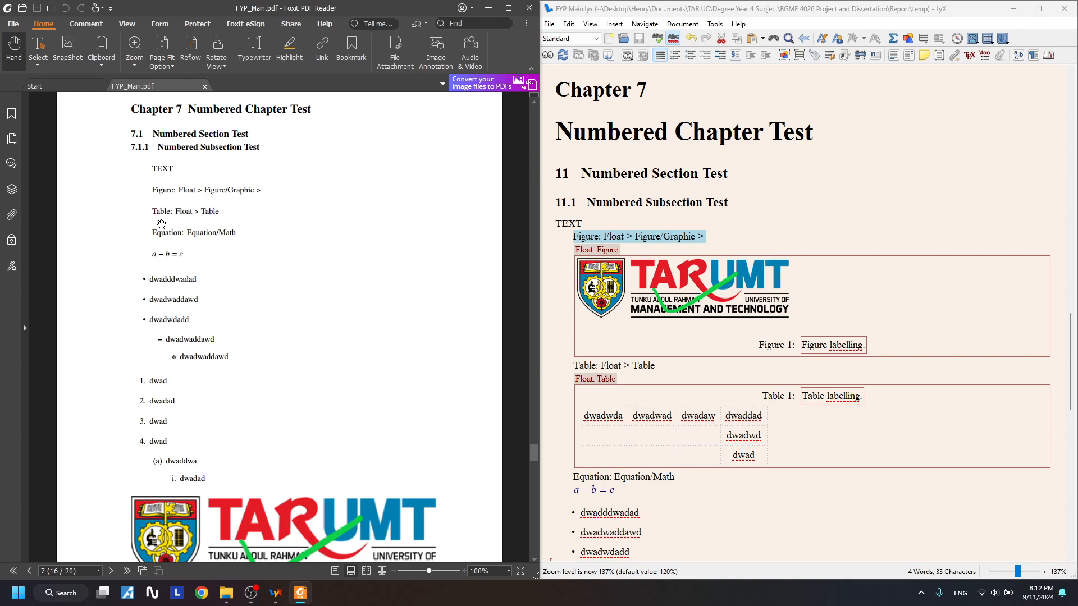
scroll(161, 224, down, 10)
scroll(271, 254, down, 1)
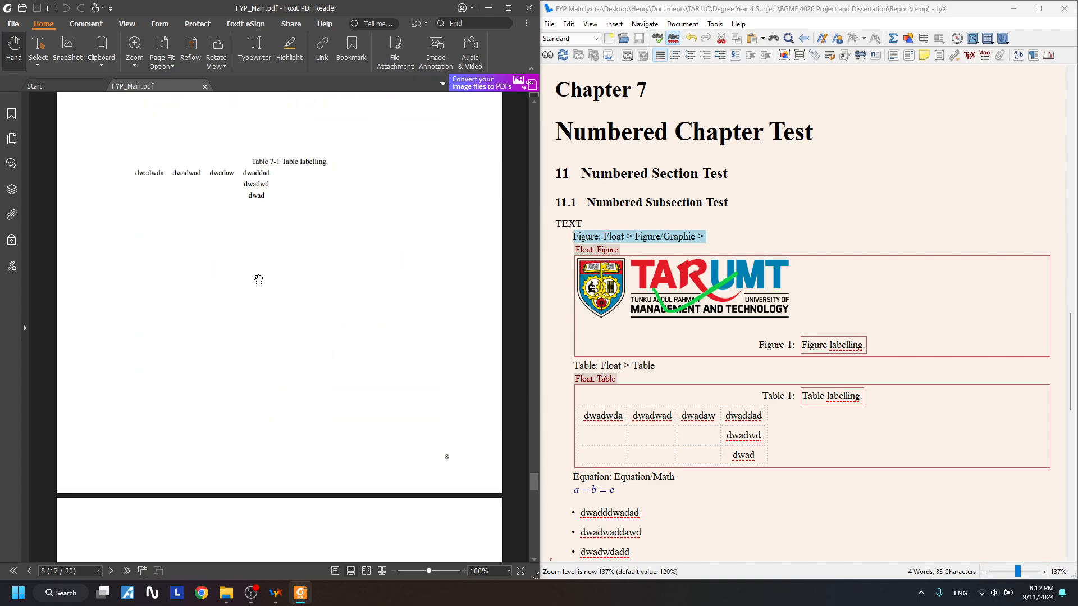
scroll(257, 277, up, 2)
scroll(291, 294, down, 7)
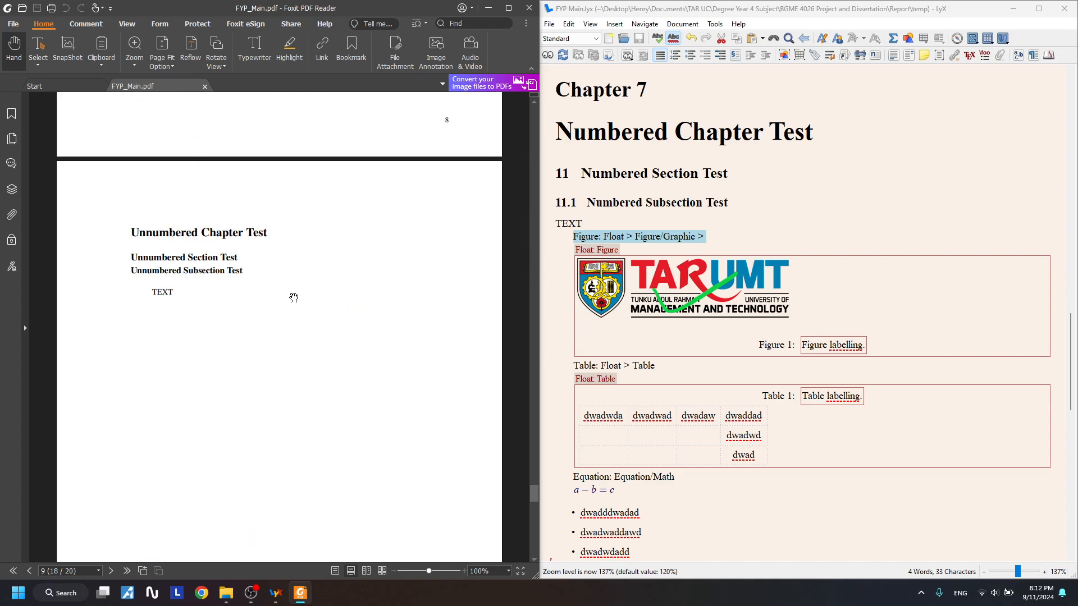
scroll(294, 300, up, 9)
scroll(290, 454, down, 1)
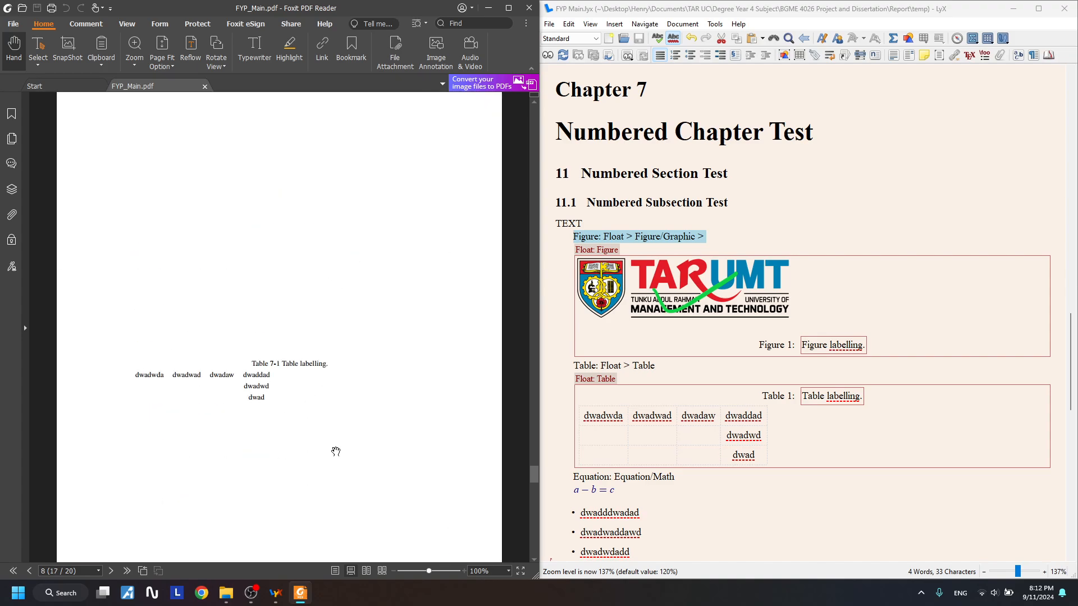
scroll(334, 450, up, 8)
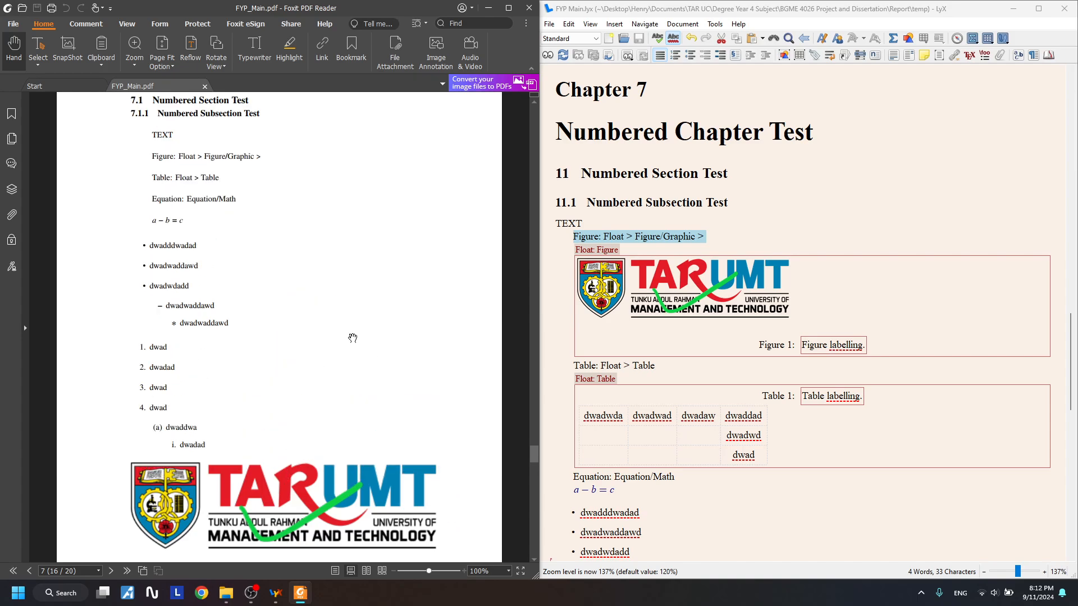
scroll(326, 330, up, 1)
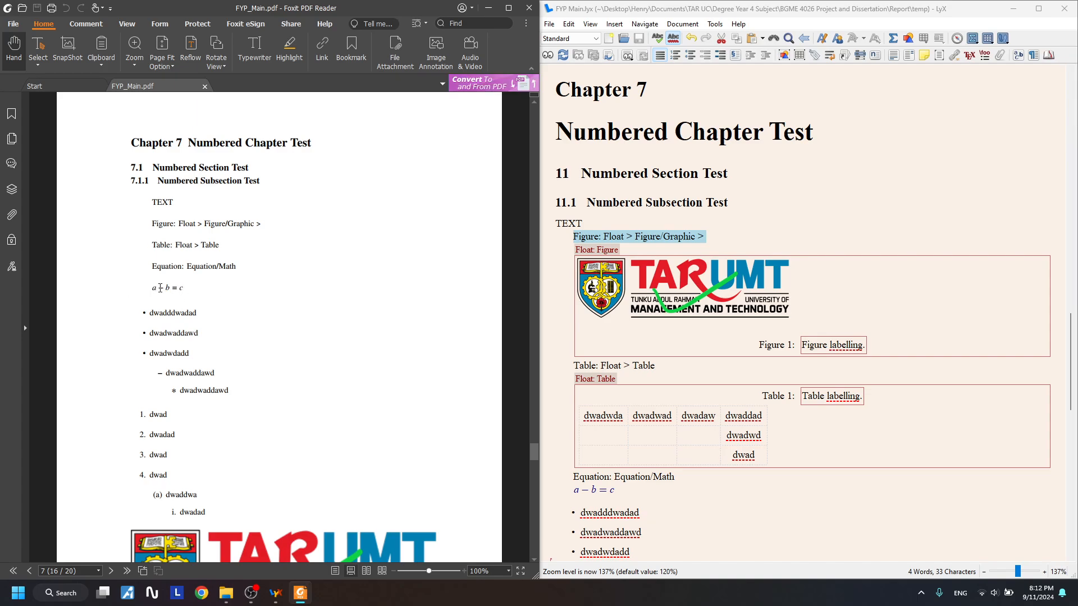
drag(148, 294, 209, 293)
scroll(297, 295, down, 5)
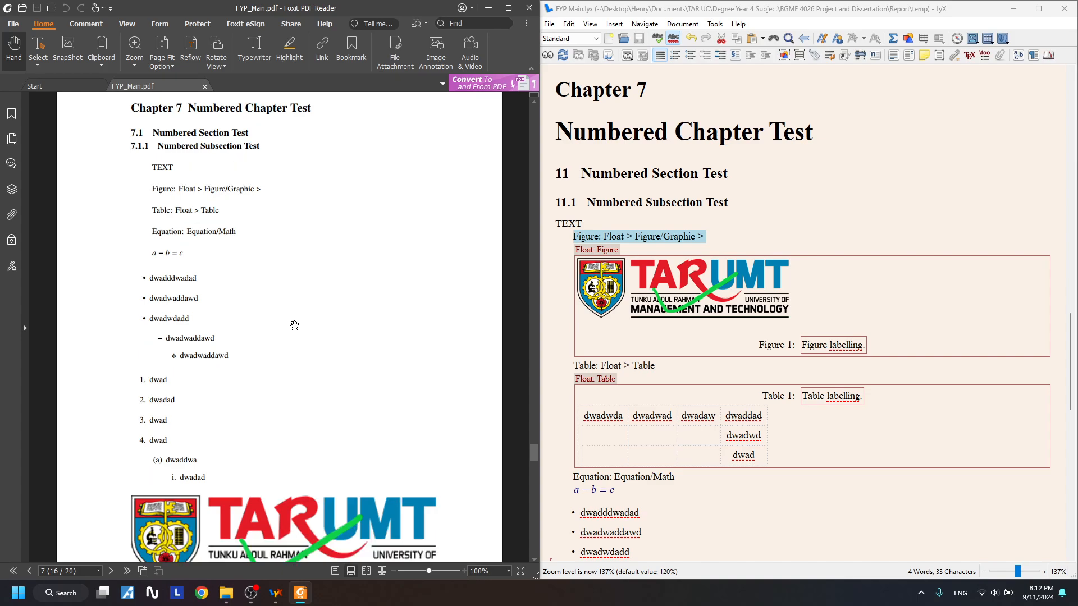
scroll(294, 325, up, 2)
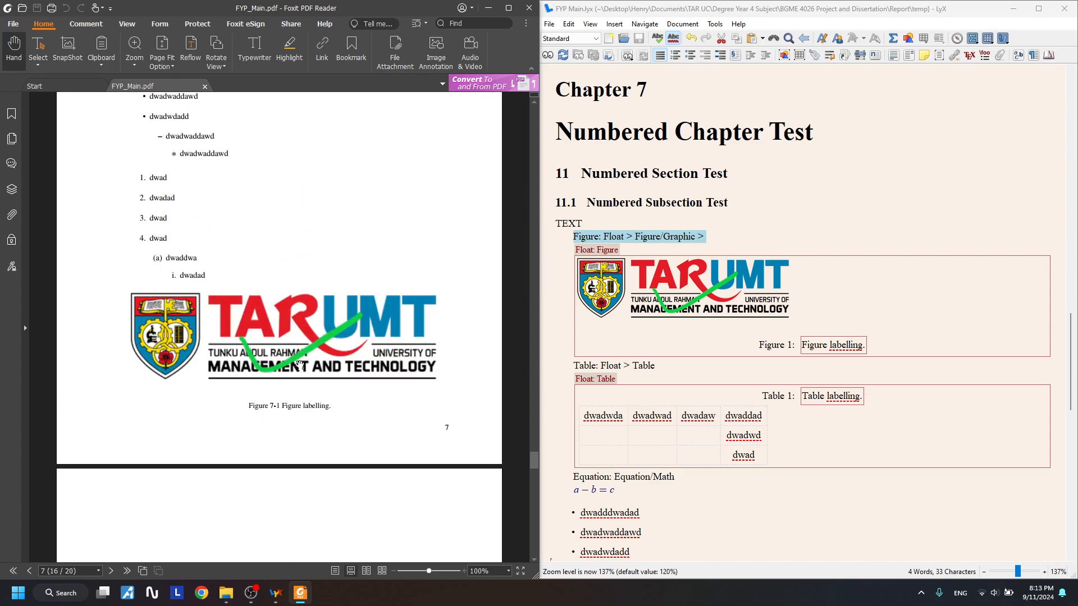
scroll(300, 365, down, 3)
scroll(295, 148, up, 1)
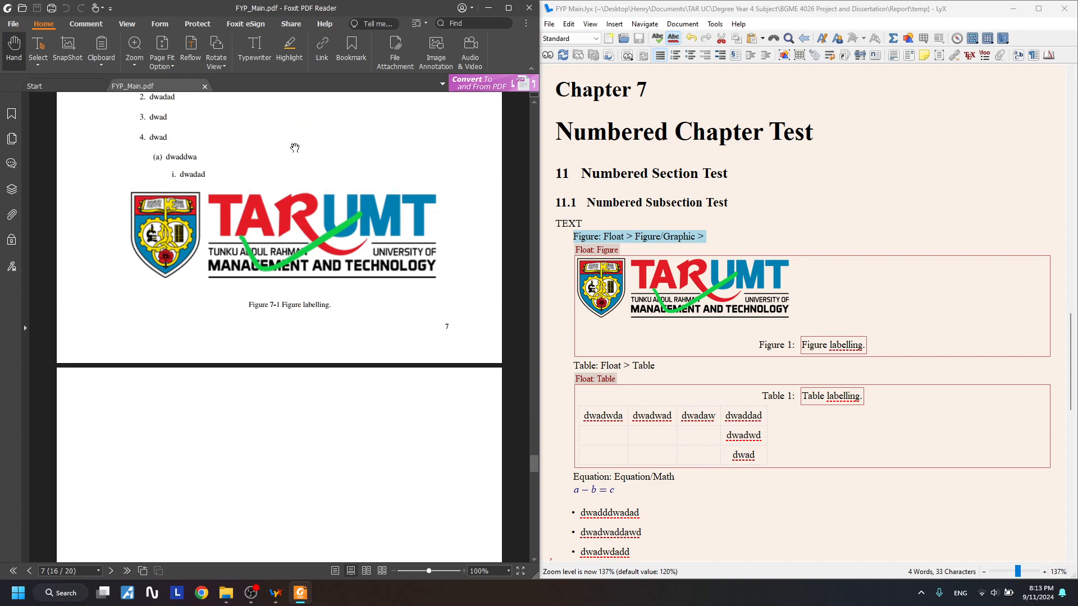
scroll(267, 306, down, 5)
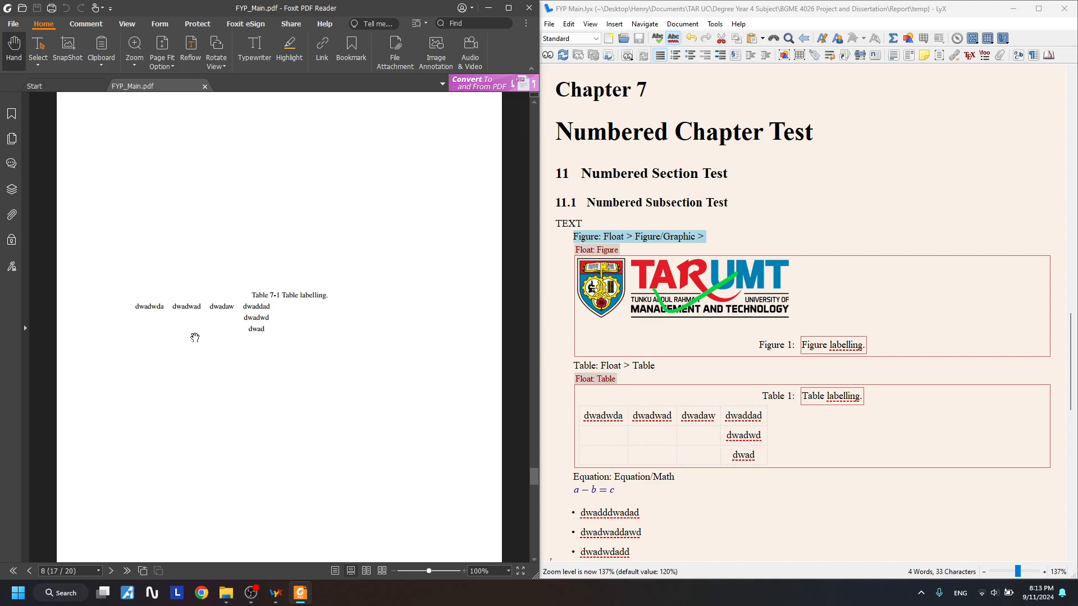
scroll(217, 361, up, 8)
scroll(368, 363, down, 3)
drag(584, 425, 746, 455)
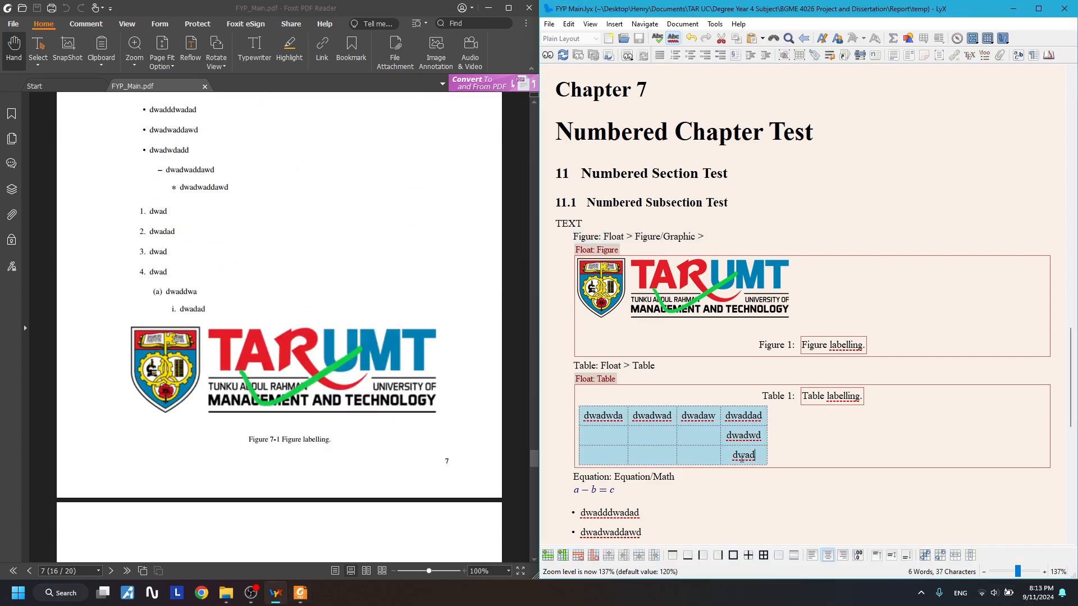
click(634, 436)
scroll(276, 307, up, 3)
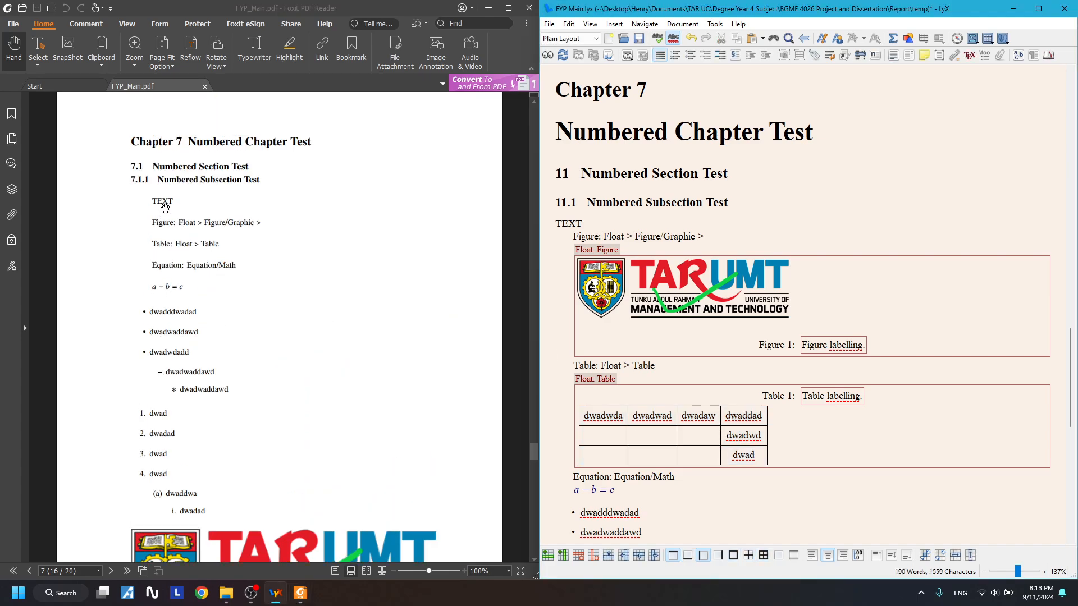
scroll(168, 203, down, 10)
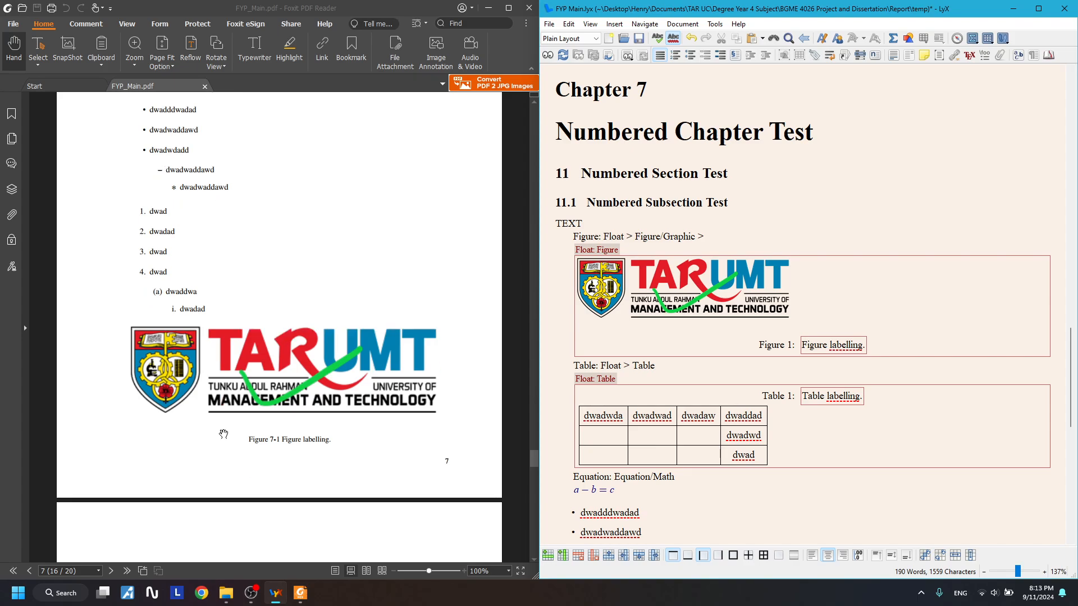
scroll(222, 420, up, 7)
scroll(282, 414, down, 5)
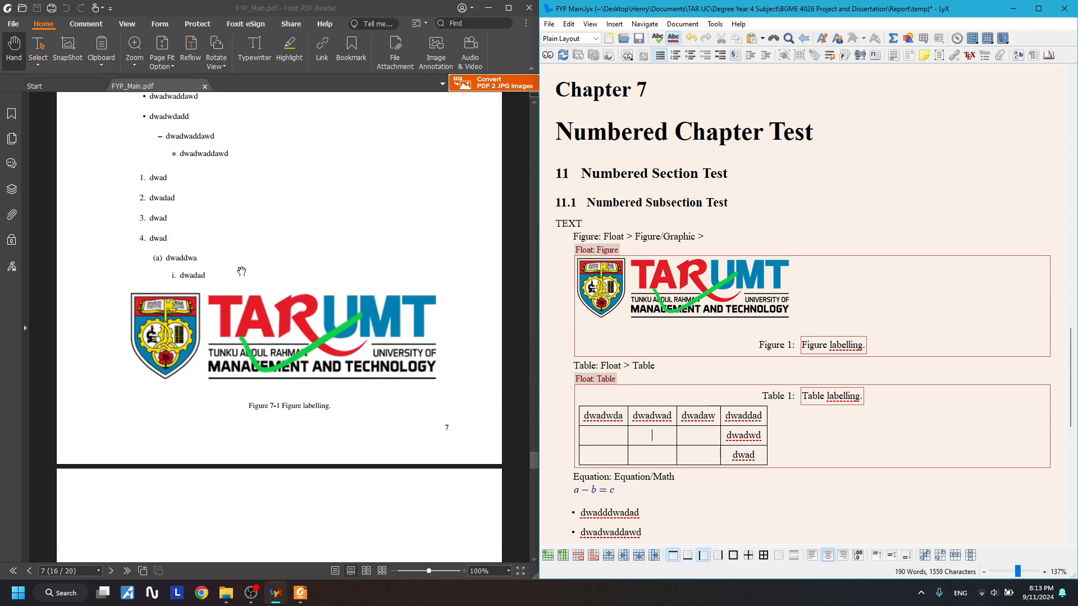
scroll(283, 415, up, 9)
scroll(285, 440, down, 4)
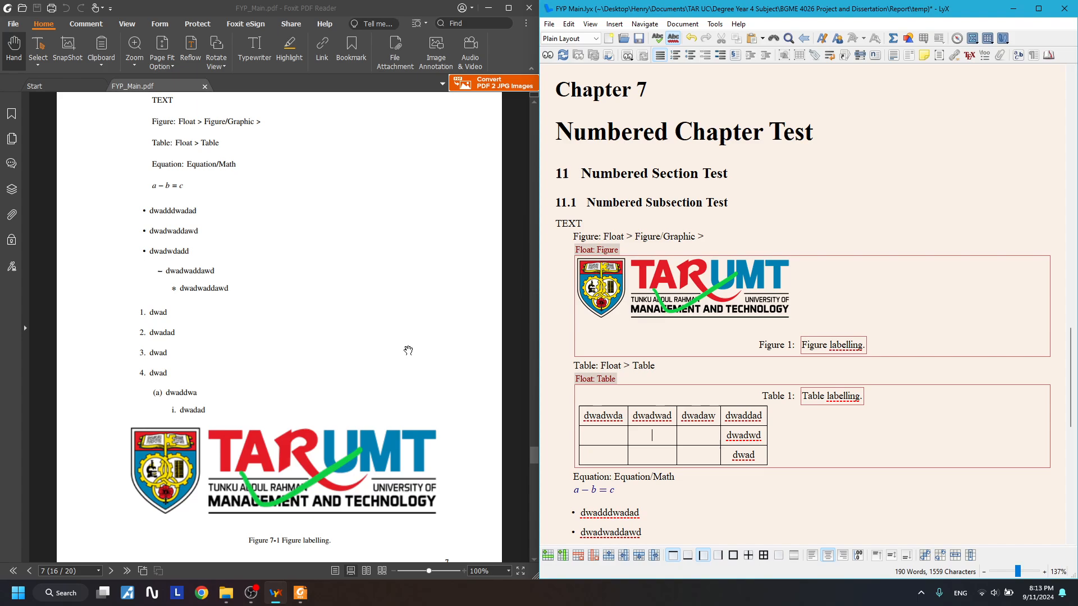
scroll(334, 290, up, 1)
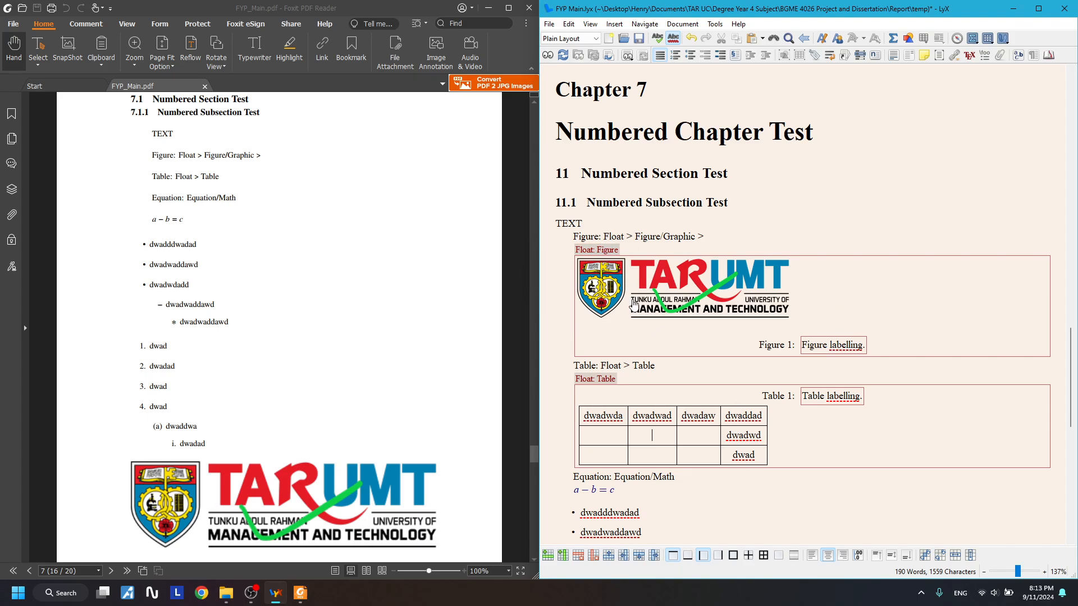
- Append 'Float Setting' to the end of the Figure line and '> Float Setting' to the Table line
scroll(587, 385, down, 1)
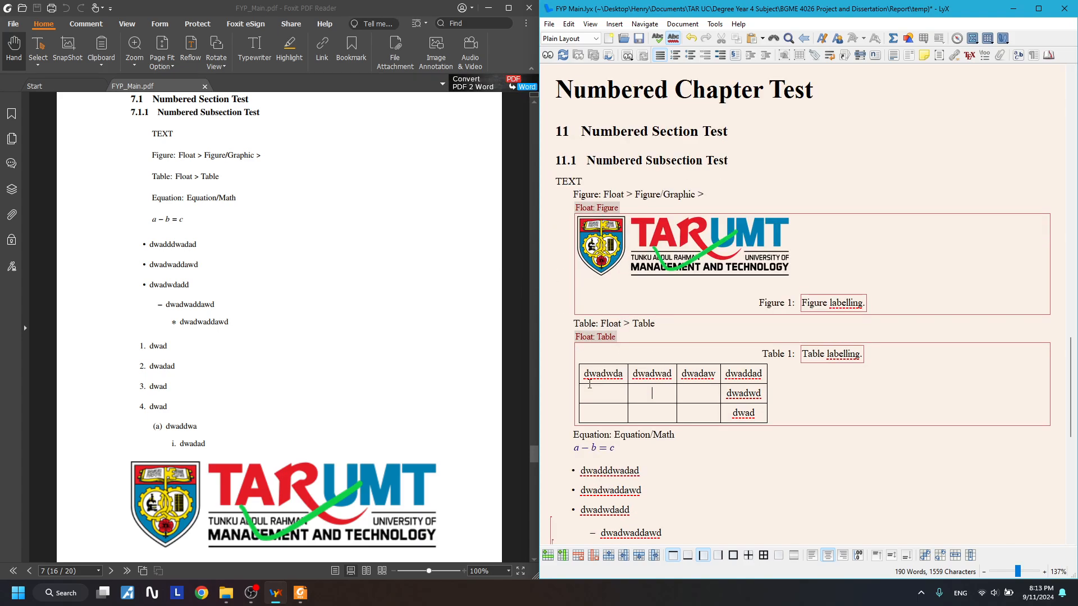
scroll(595, 388, up, 1)
click(721, 237)
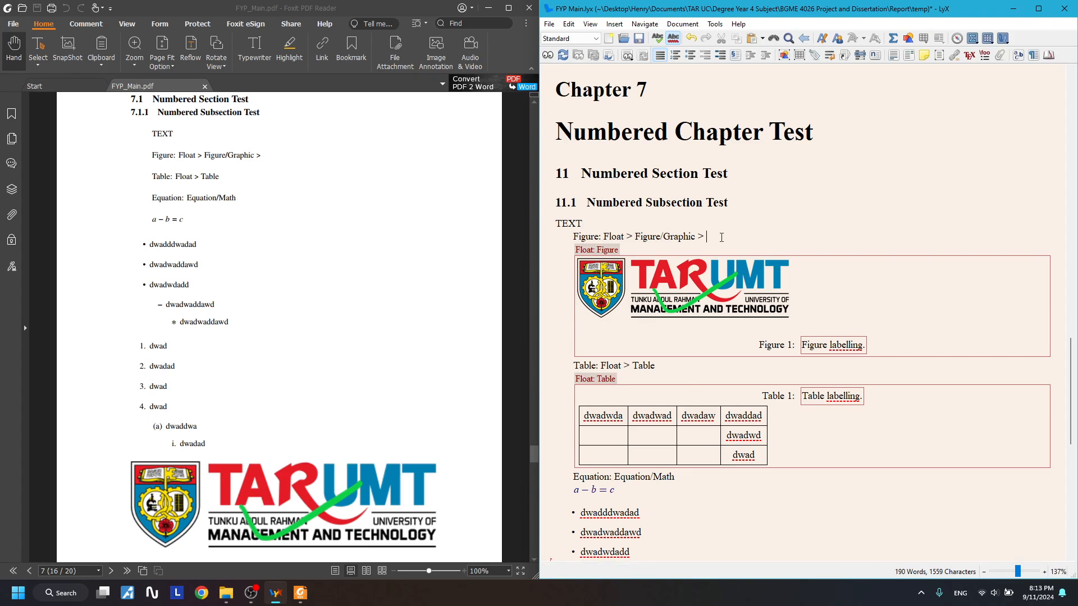
text(FLoa)
key(BackSpace)
text(loat Setting)
click(695, 364)
text(> Float Setting)
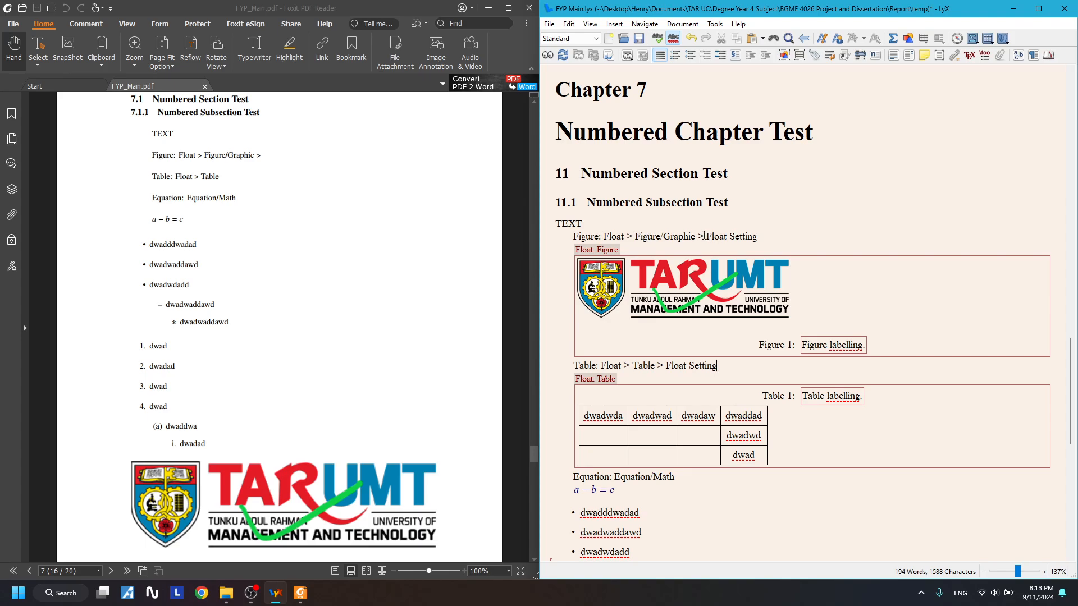
- Rework the Figure line so it ends 'Figure/Graphic, Float Setting'
drag(704, 236, 757, 237)
key(ctrl+x)
click(636, 236)
key(ctrl+v)
text(>)
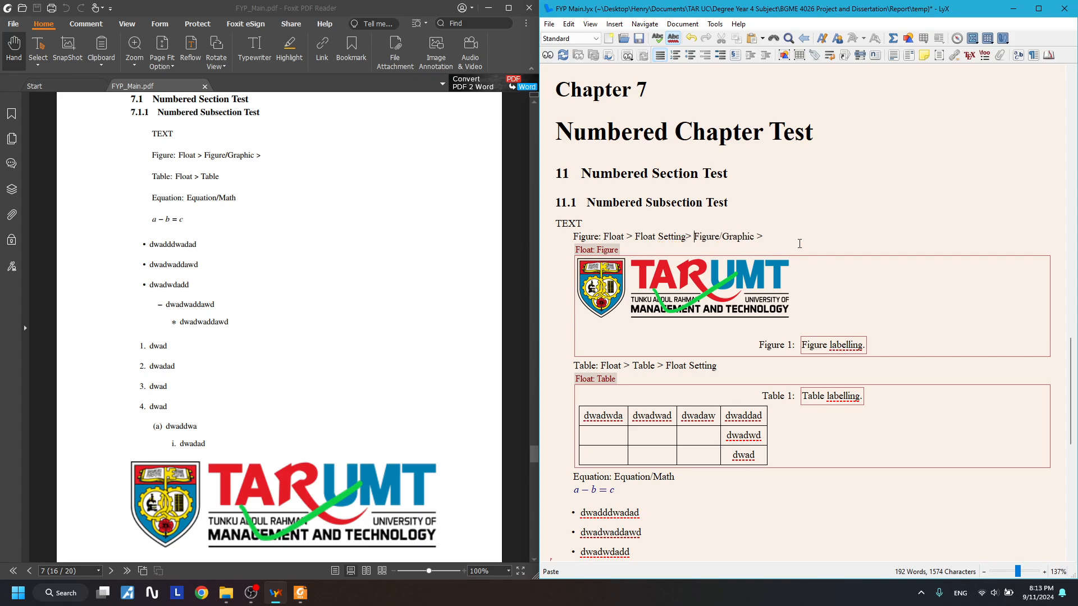
key(ctrl+z)
key(ctrl+z)
key(ctrl+z)
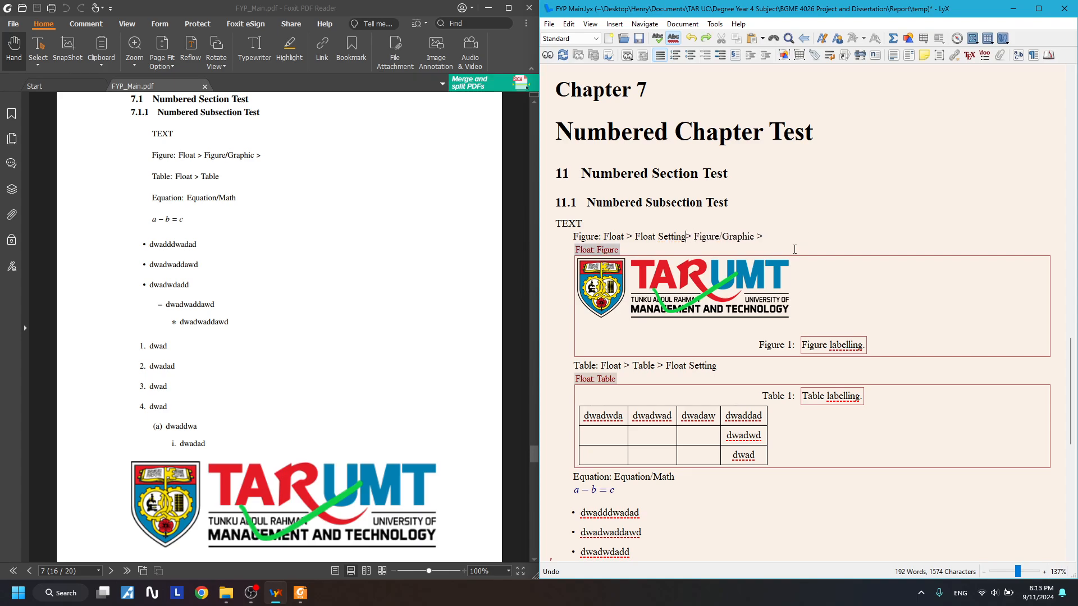
key(BackSpace)
key(BackSpace)
text(,)
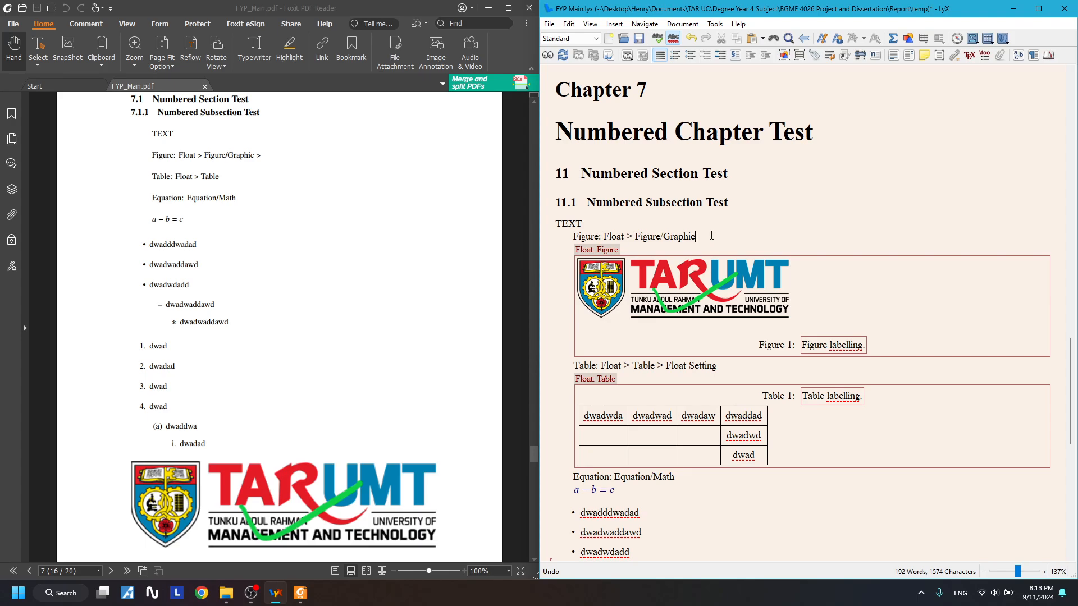
key(ctrl+v)
- Replace the '>' on the Table line with a comma so it reads 'Table, Float Setting'
key(BackSpace)
key(BackSpace)
key(BackSpace)
text(,)
drag(633, 241, 645, 252)
click(634, 228)
drag(692, 237, 782, 238)
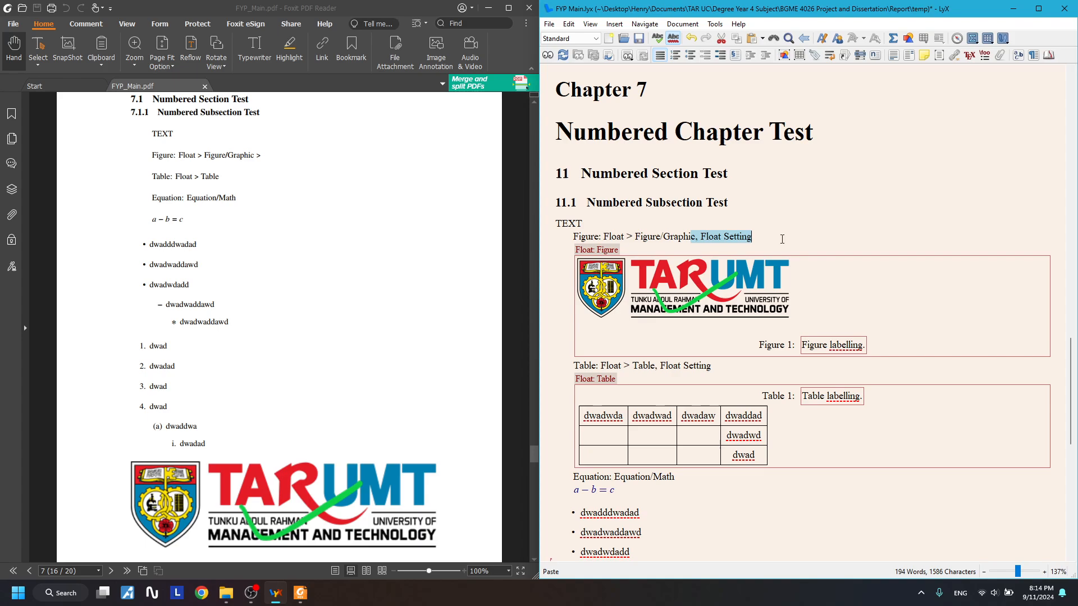
click(782, 238)
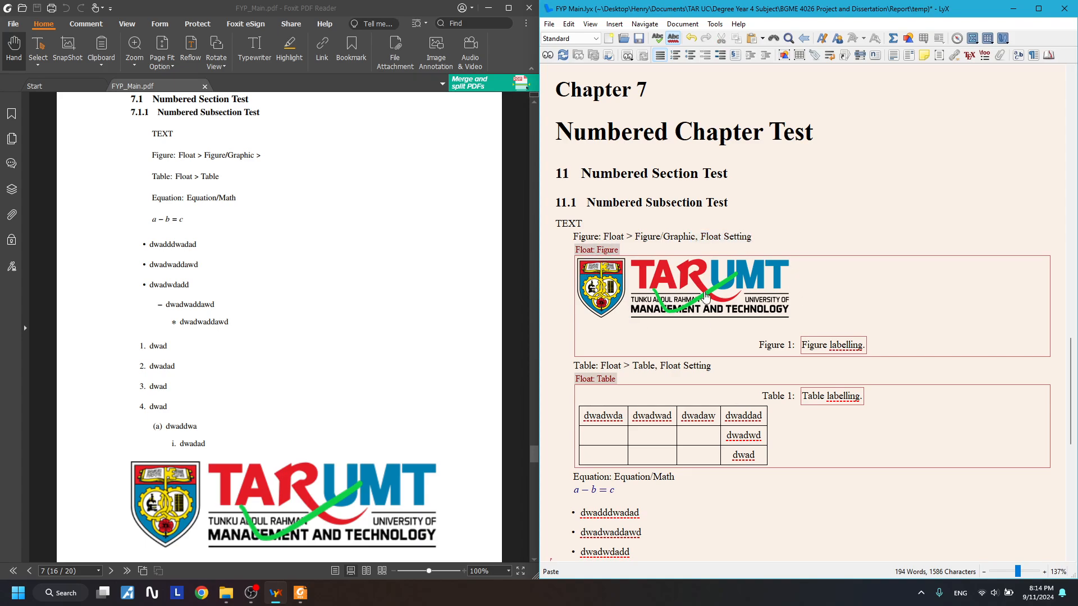
- Set the figure float to custom placement with centred contents and apply
right_click(599, 252)
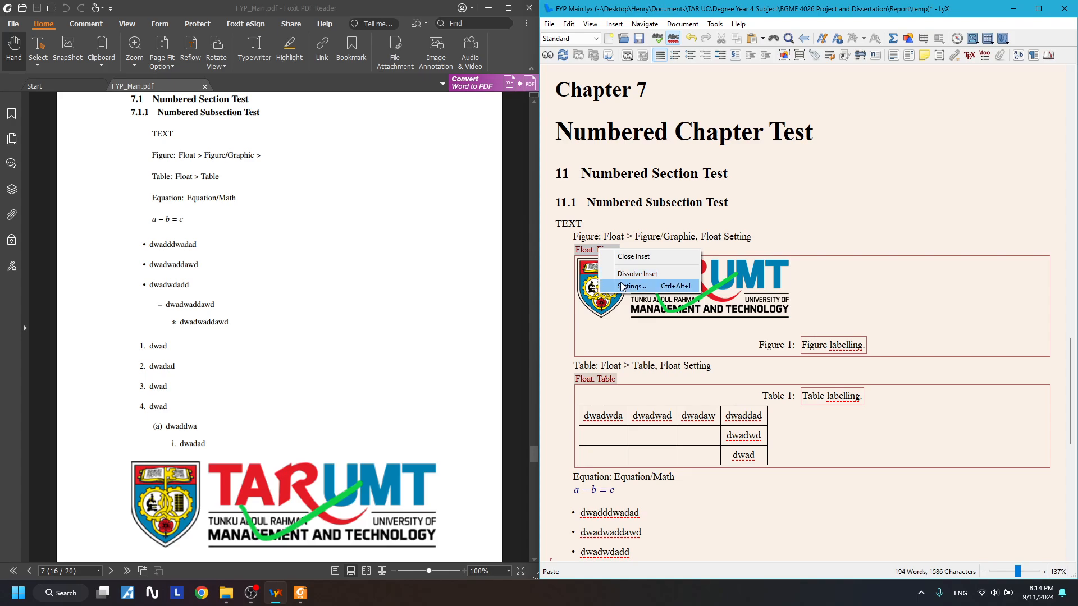
click(622, 286)
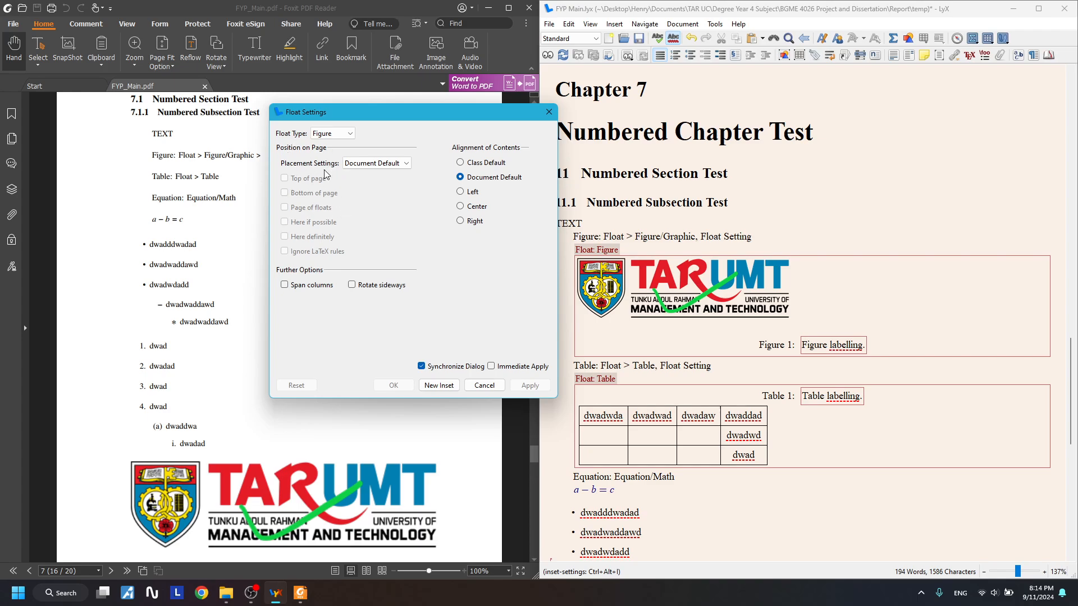
click(387, 167)
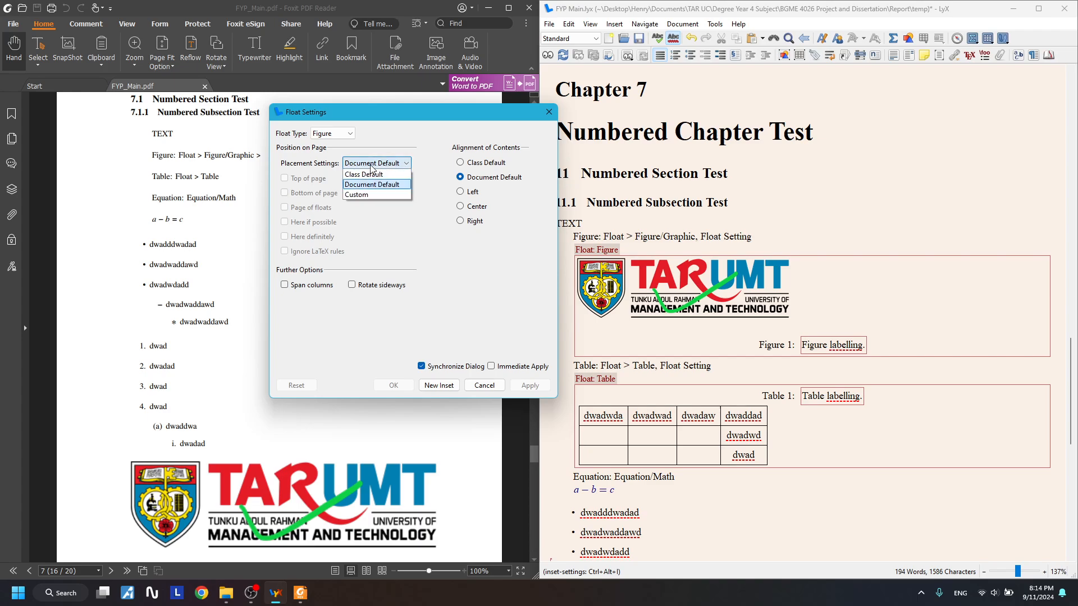
click(375, 195)
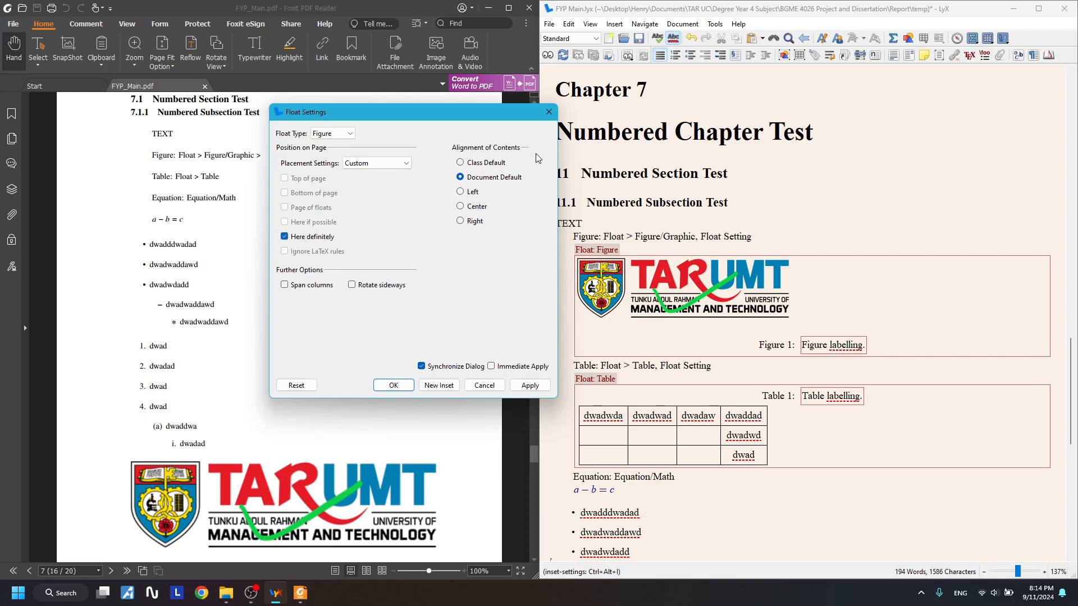
click(471, 207)
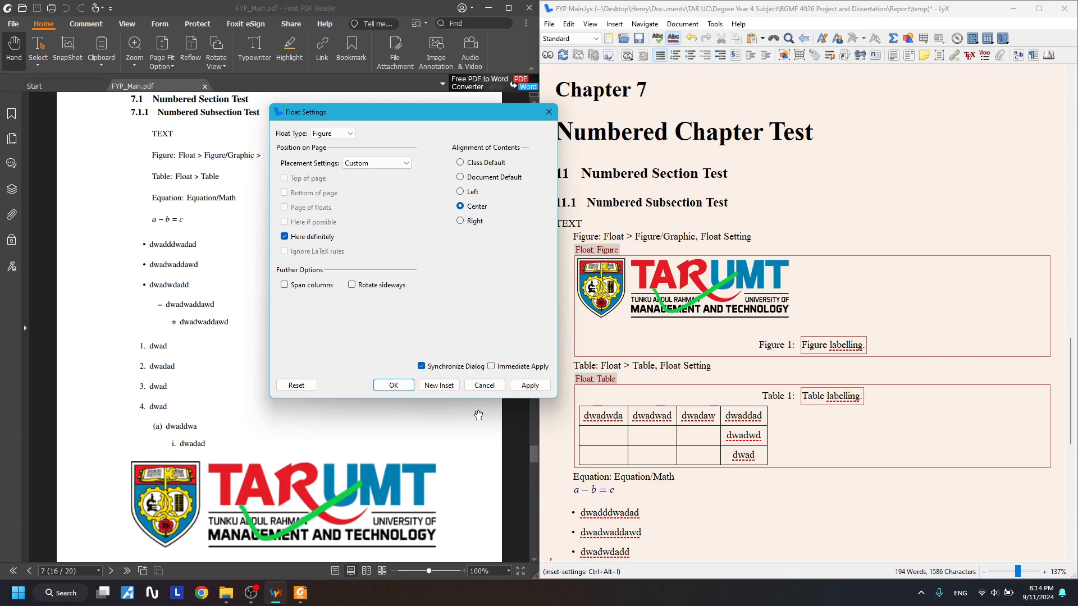
click(523, 391)
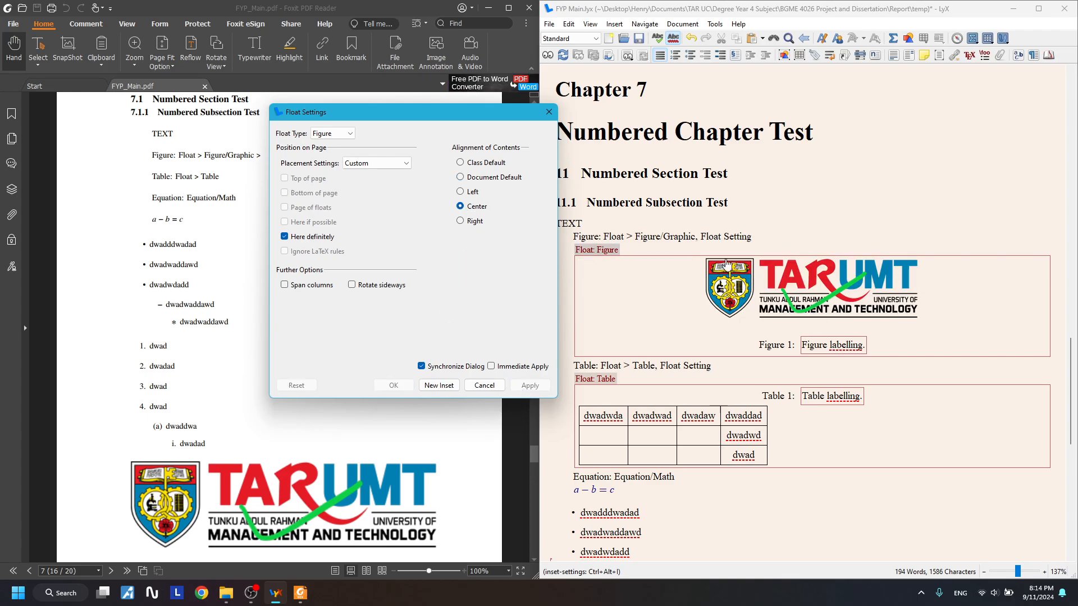
click(548, 112)
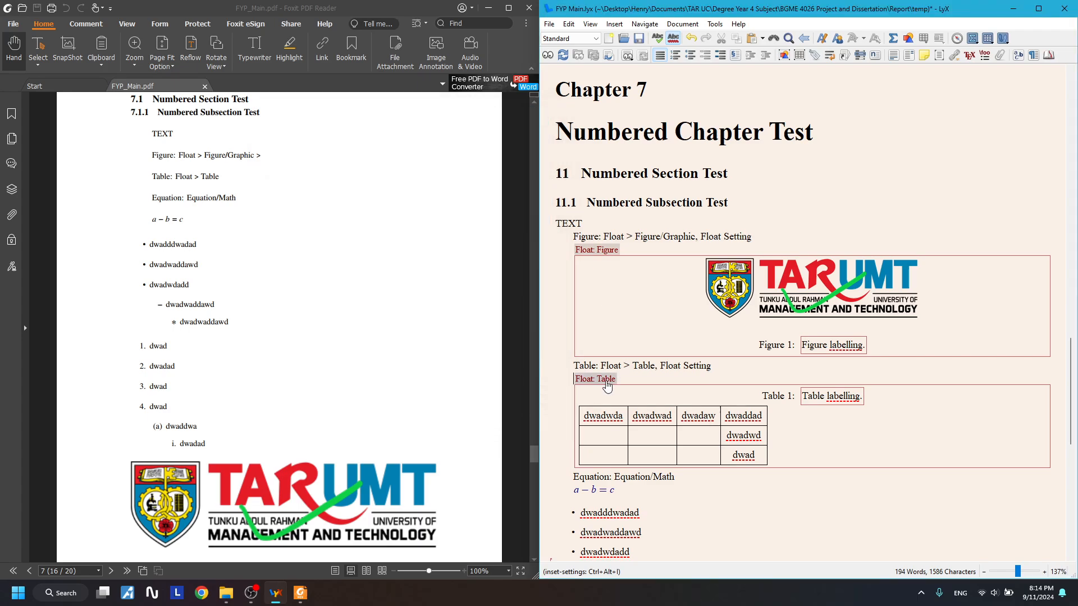
- Set the table float to custom 'Here definitely' placement with centred contents, applied immediately
right_click(607, 381)
click(631, 423)
click(387, 163)
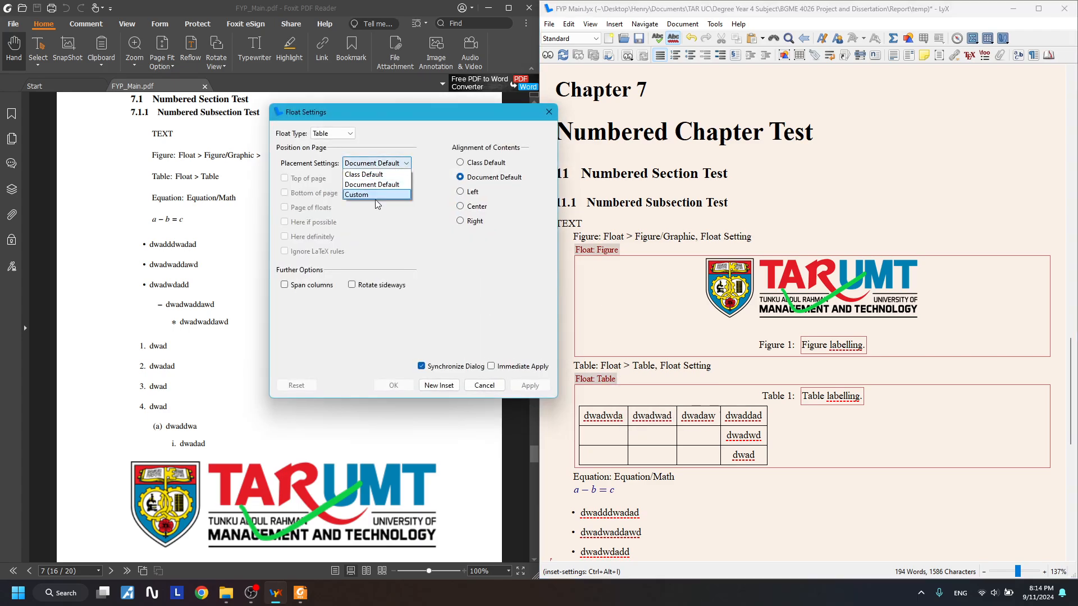
click(375, 197)
click(309, 238)
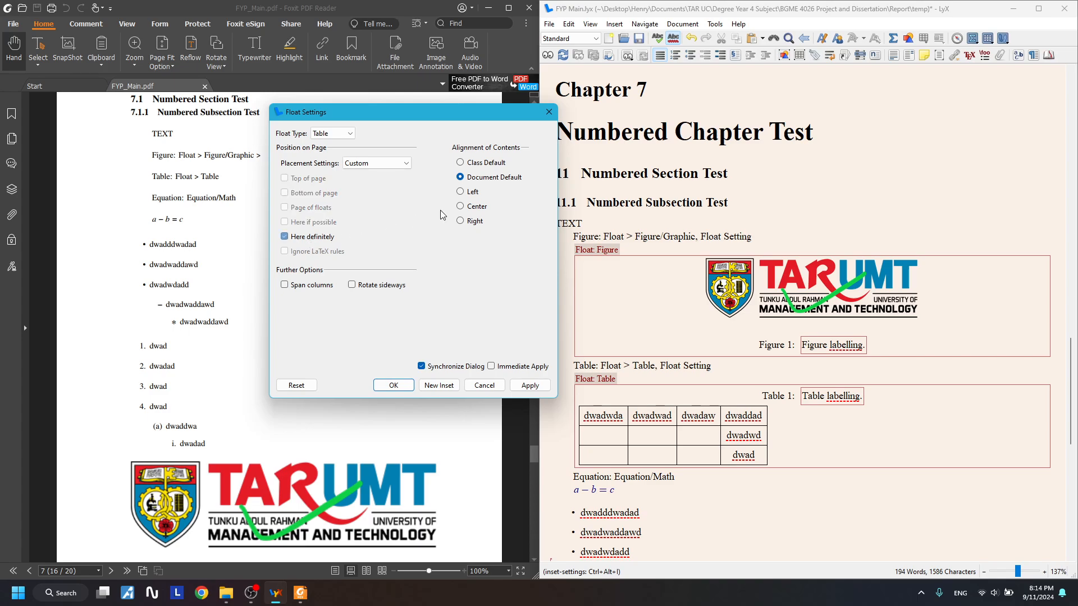
click(476, 207)
click(490, 366)
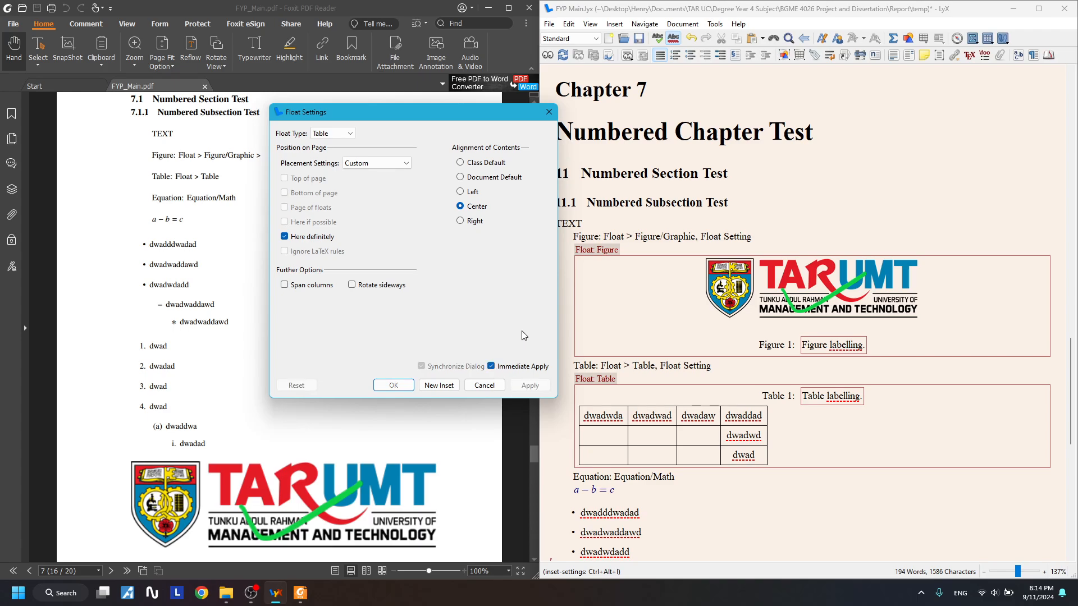
click(548, 111)
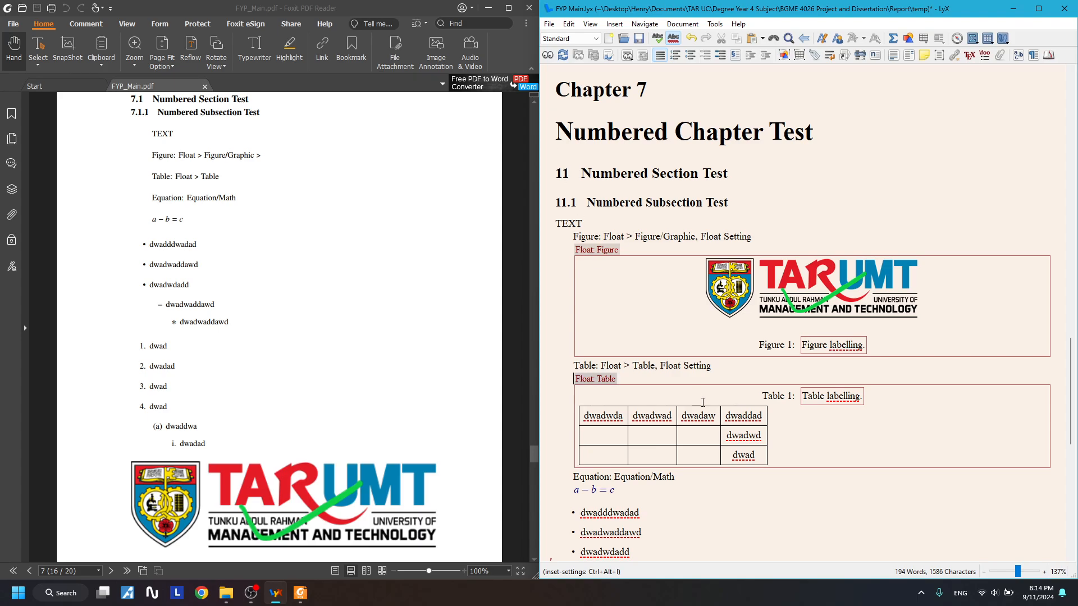
- Reopen the table float's settings and browse the Placement choices without changing them
right_click(681, 431)
right_click(606, 386)
click(623, 419)
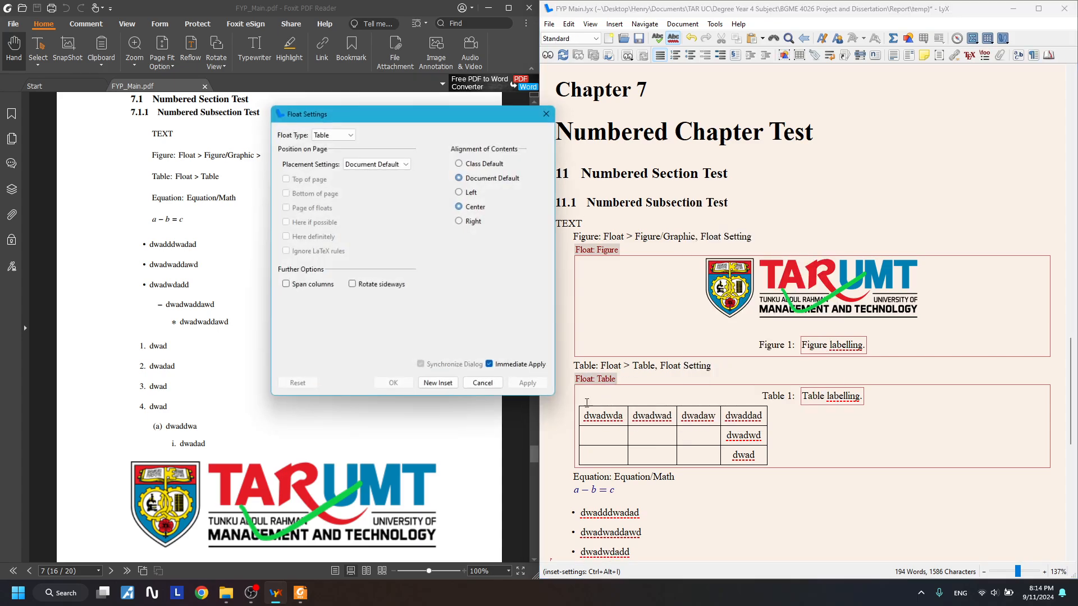
click(380, 161)
click(341, 222)
click(359, 166)
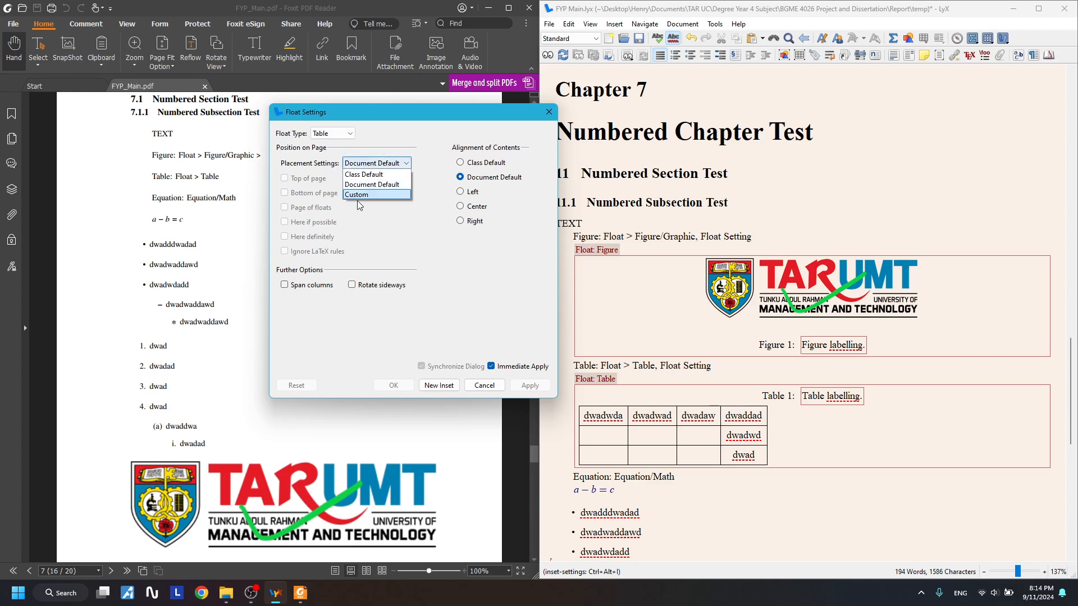
click(354, 201)
click(362, 165)
click(362, 188)
click(362, 167)
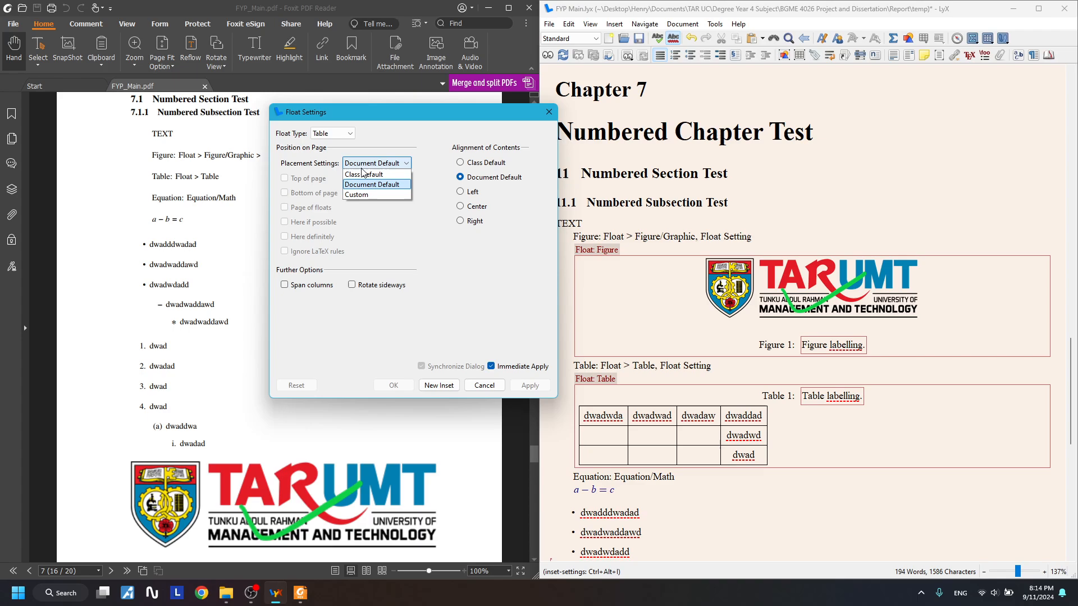
click(361, 185)
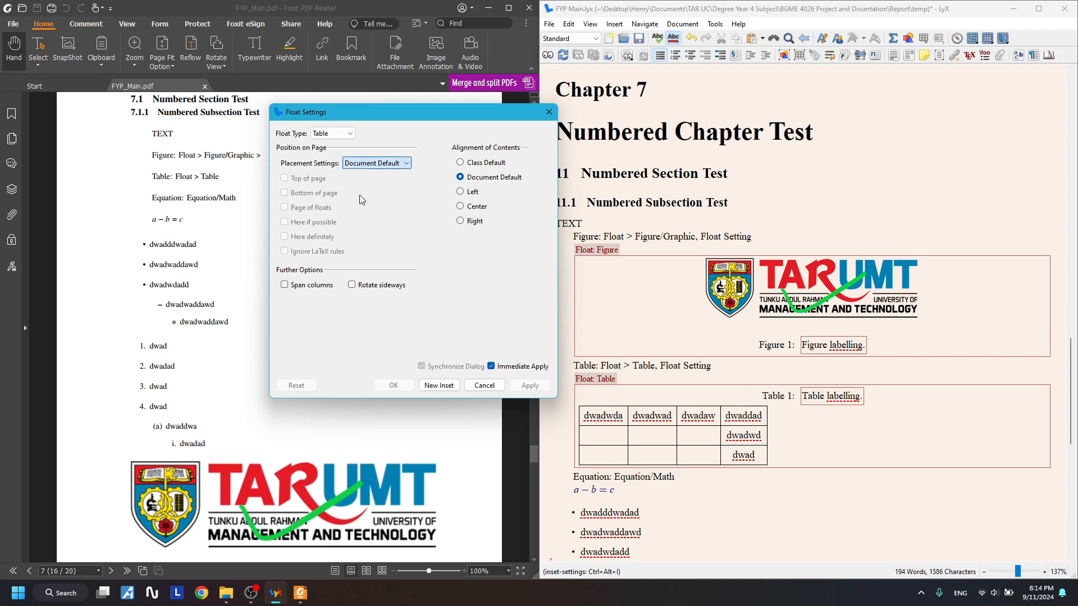
- Reapply custom 'Here definitely' placement and Center alignment to the table float
click(362, 164)
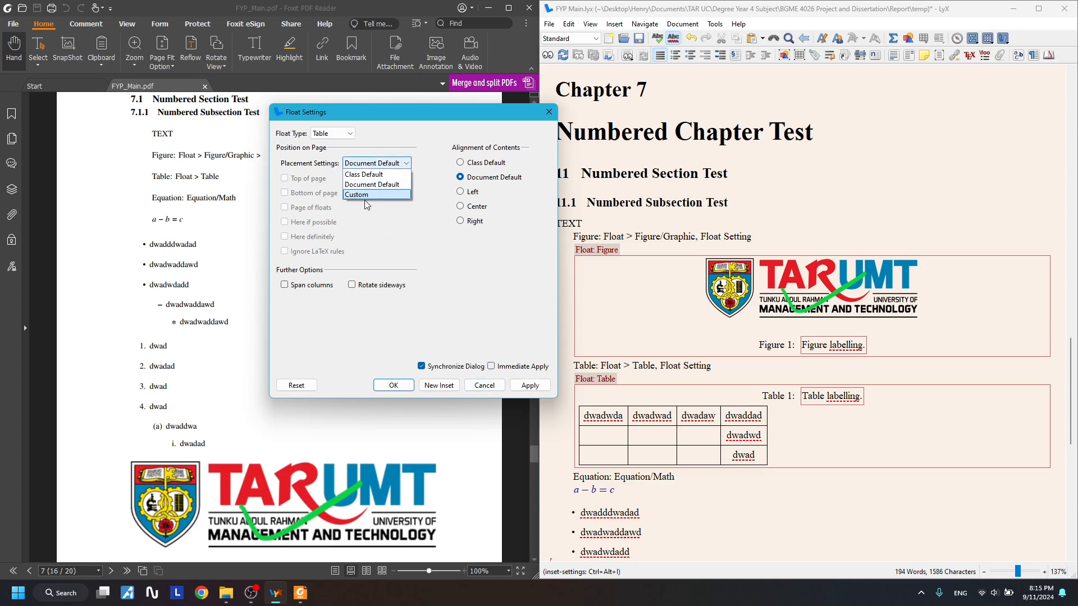
click(364, 197)
click(284, 236)
click(472, 207)
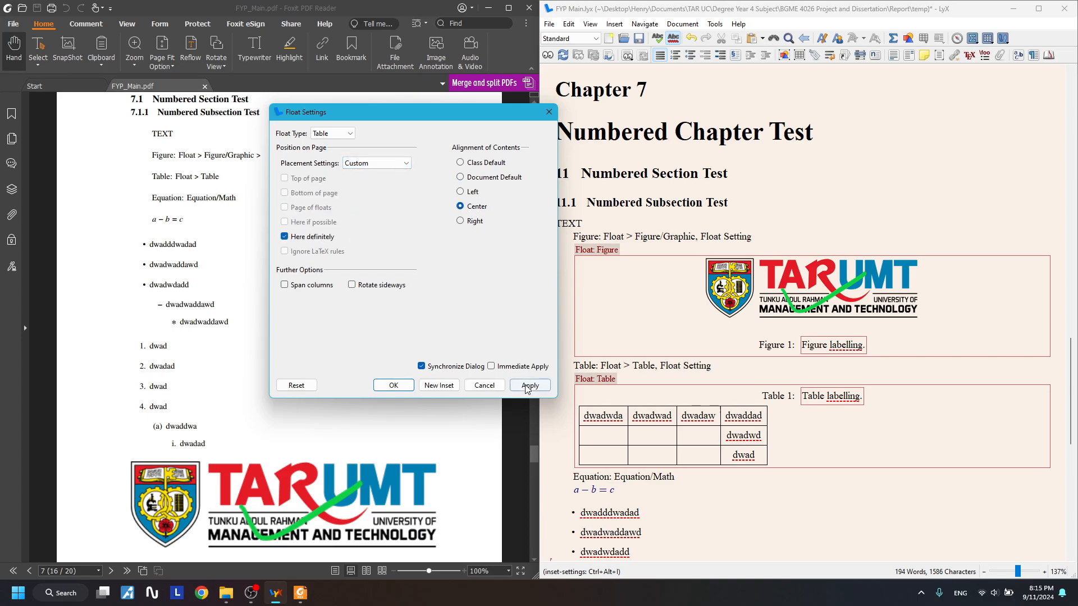
click(527, 387)
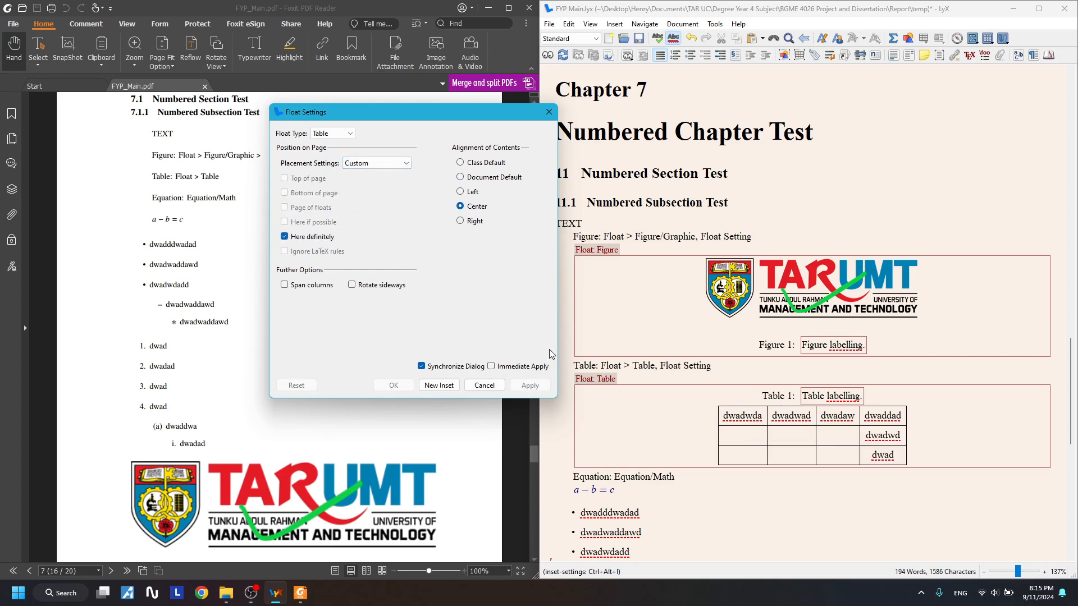
click(492, 367)
click(548, 112)
scroll(831, 404, down, 1)
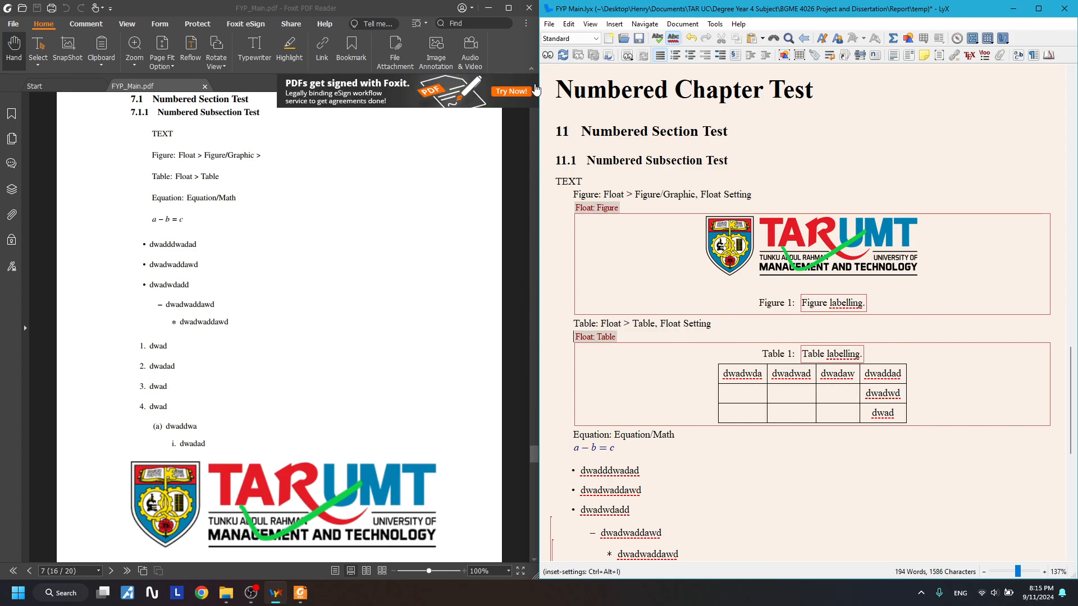
click(524, 10)
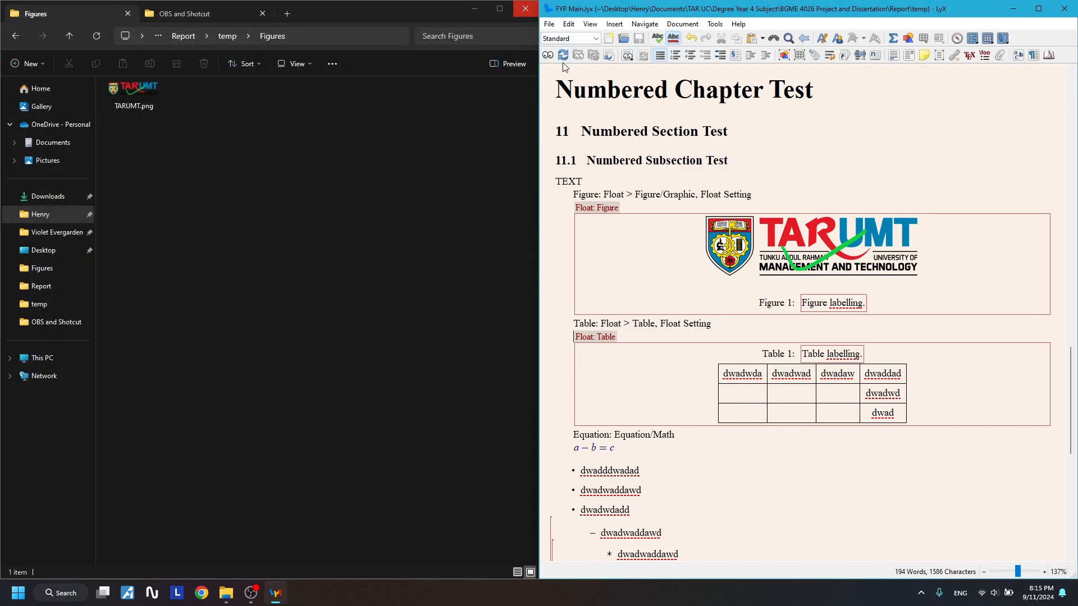
key(ctrl+s)
click(548, 55)
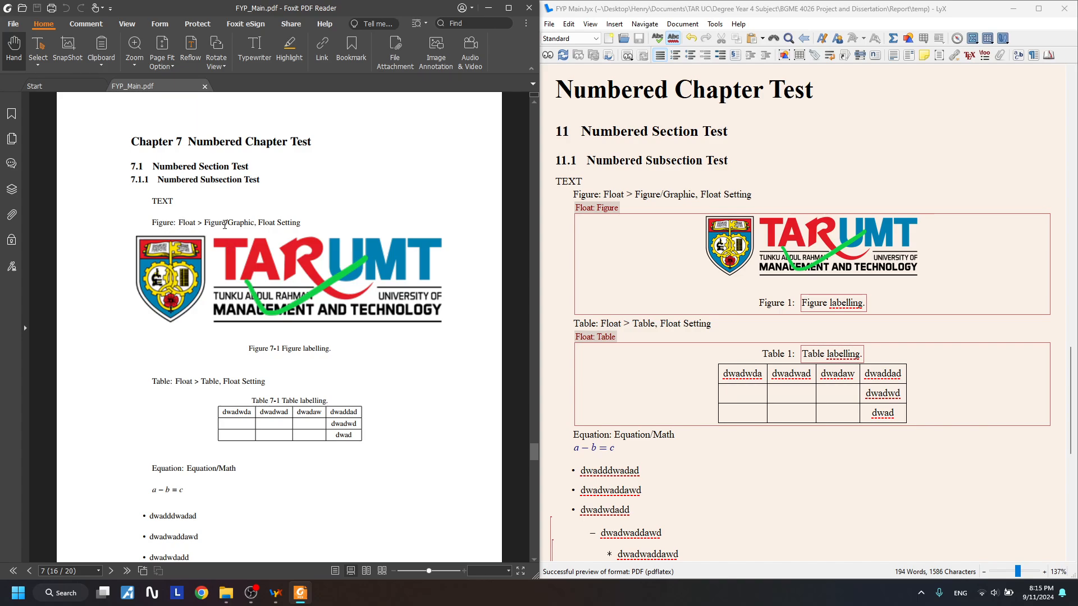
drag(205, 222, 296, 223)
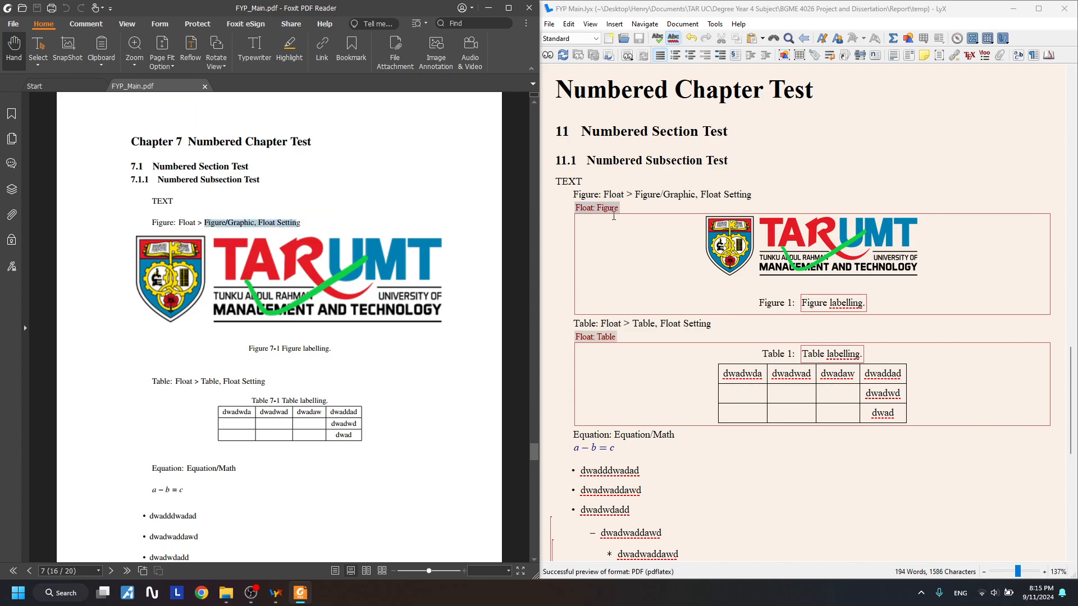
scroll(289, 262, down, 1)
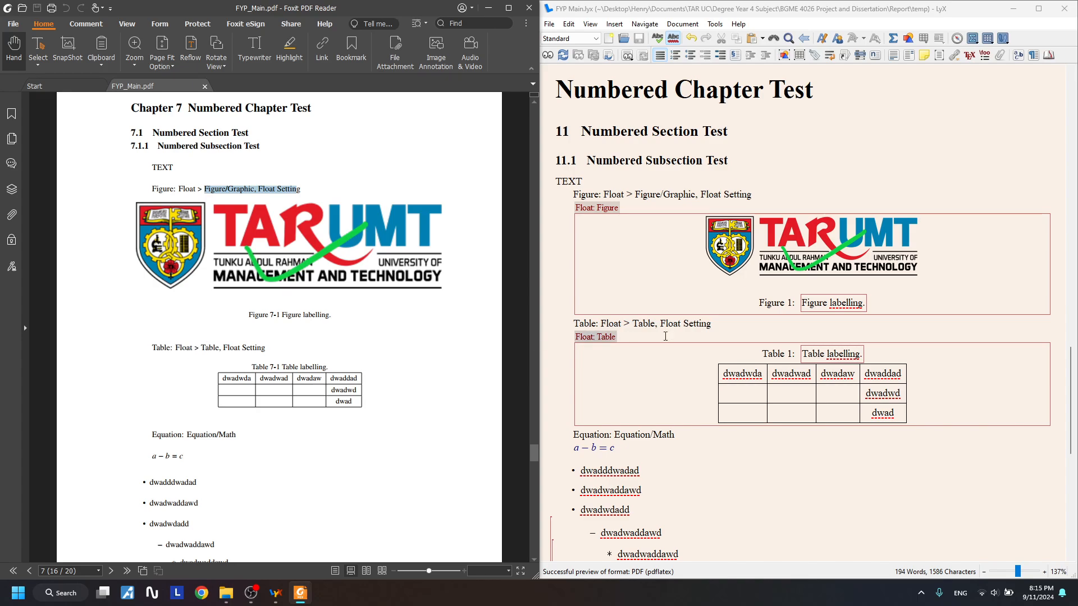
drag(599, 324, 701, 324)
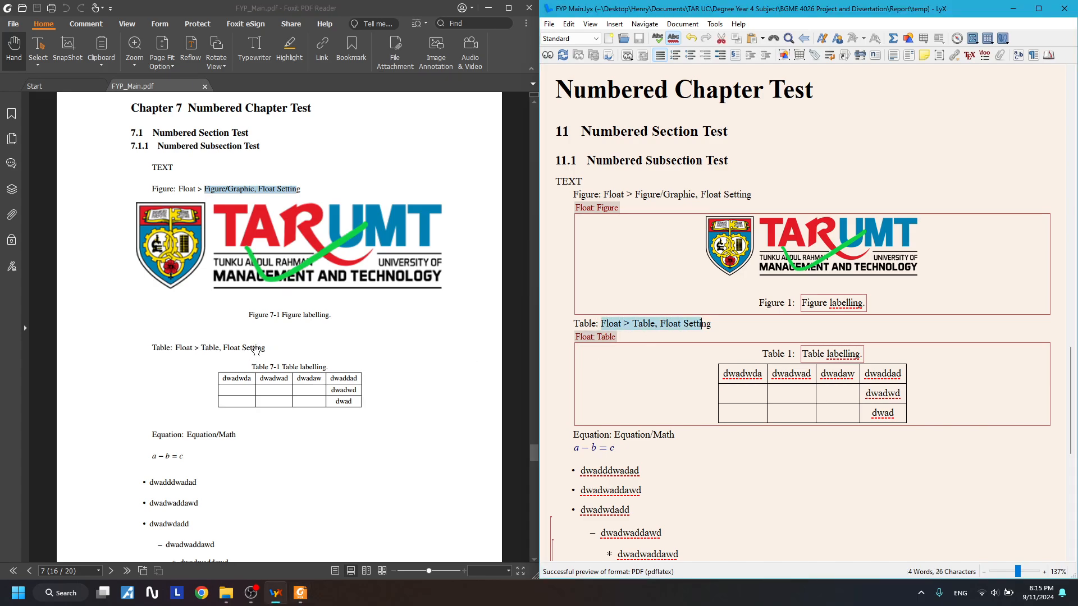
scroll(284, 364, down, 3)
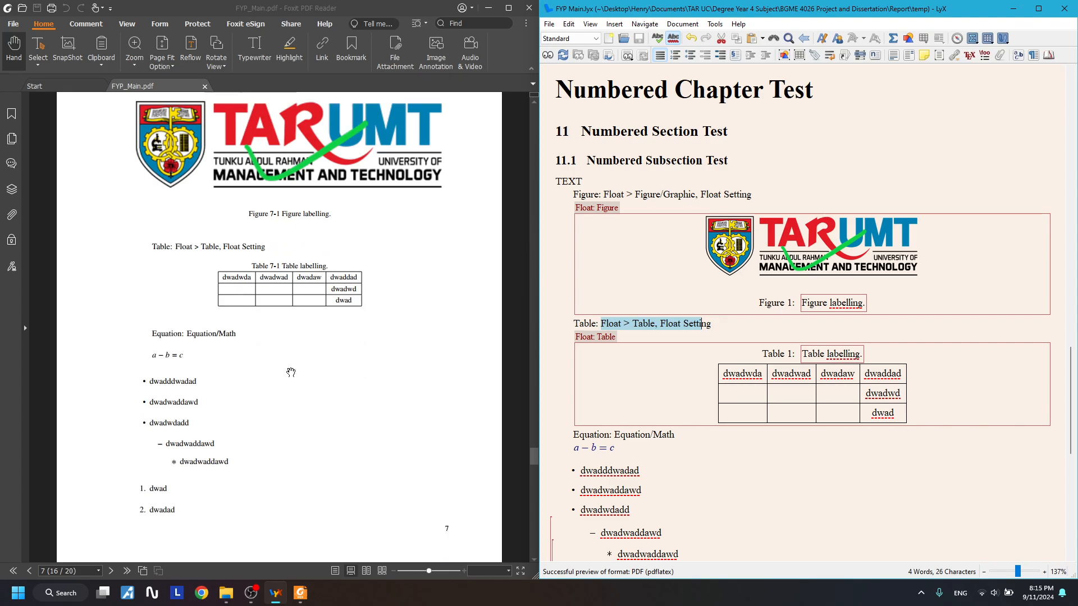
click(590, 448)
scroll(646, 426, down, 2)
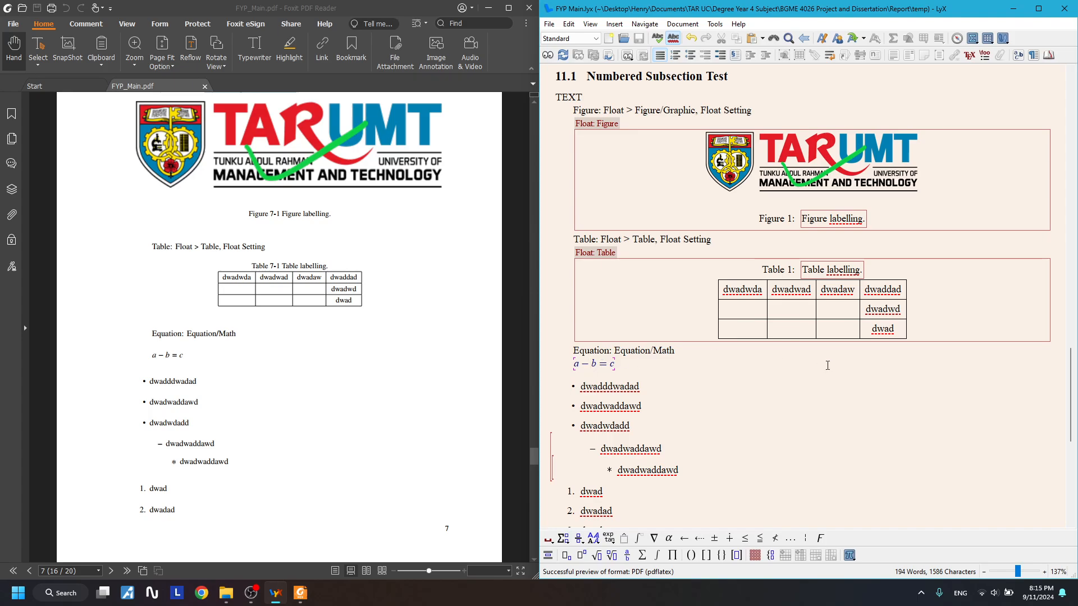
- Make the a − b = c equation a displayed formula and complete 'Displayed' on its heading line
right_click(599, 367)
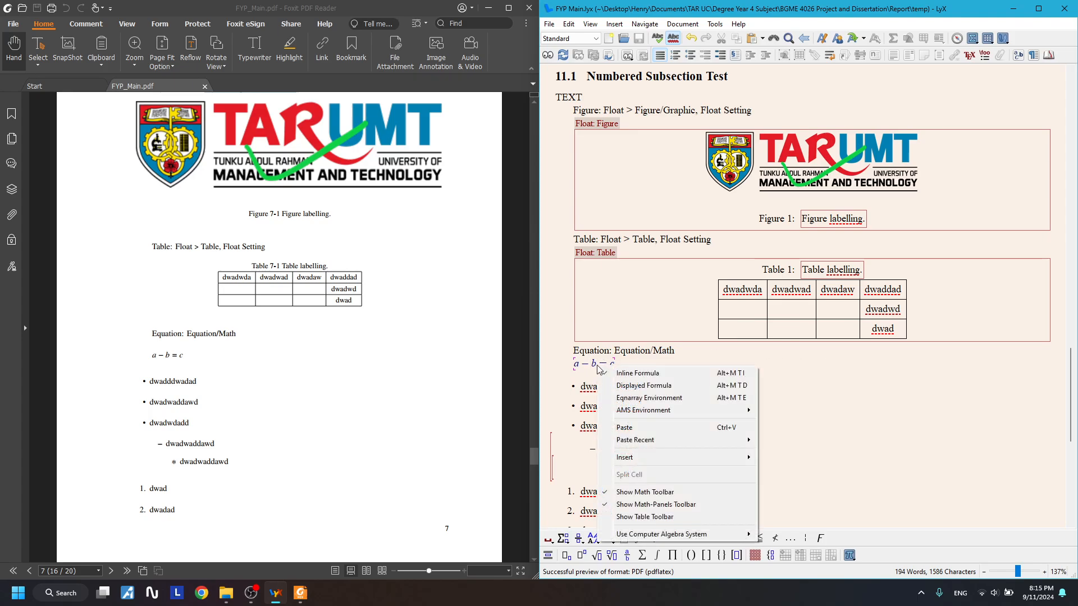
click(643, 386)
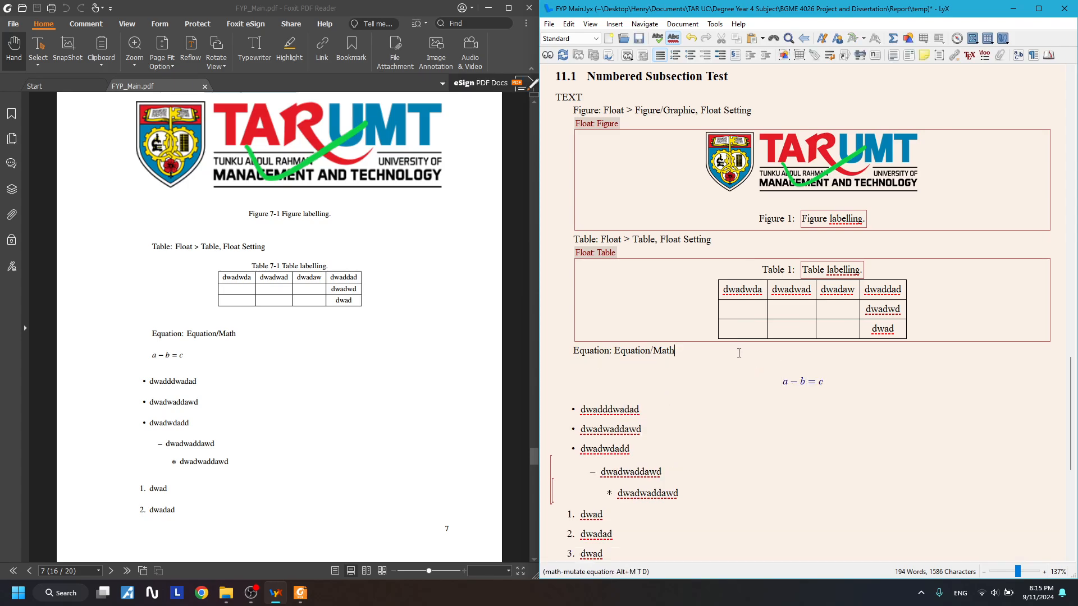
text(isplayed Formula)
click(806, 379)
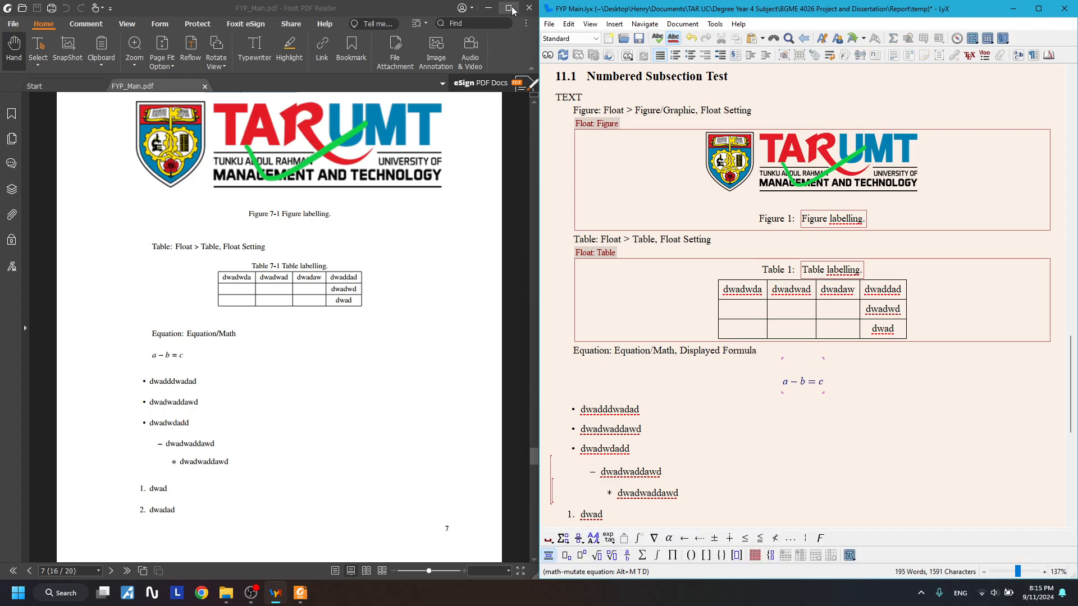
- Save, refresh the PDF preview past the security warning, then close Foxit
click(528, 8)
click(647, 40)
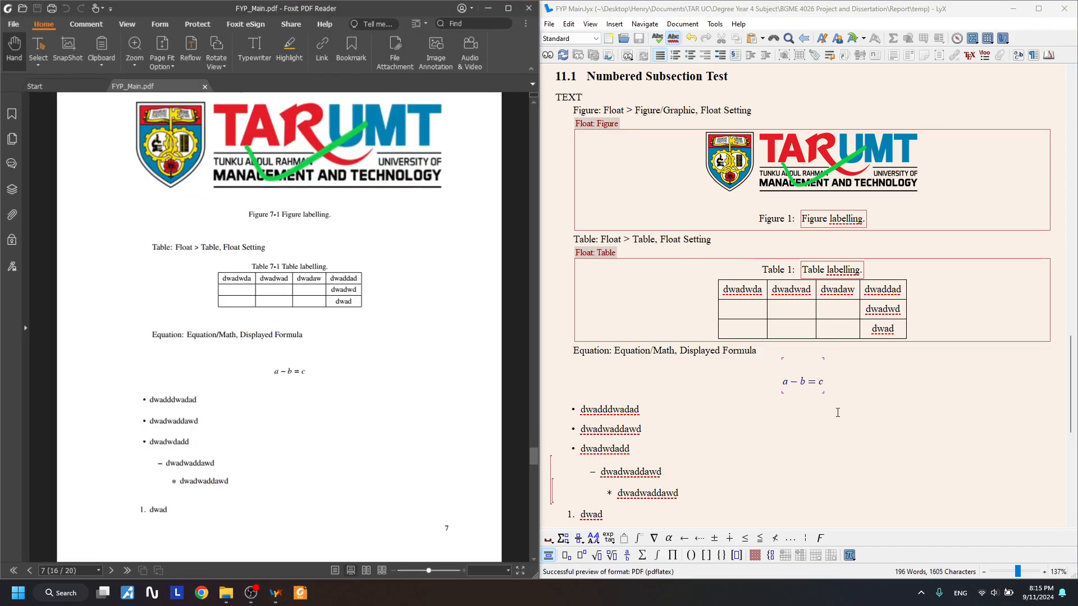
click(336, 344)
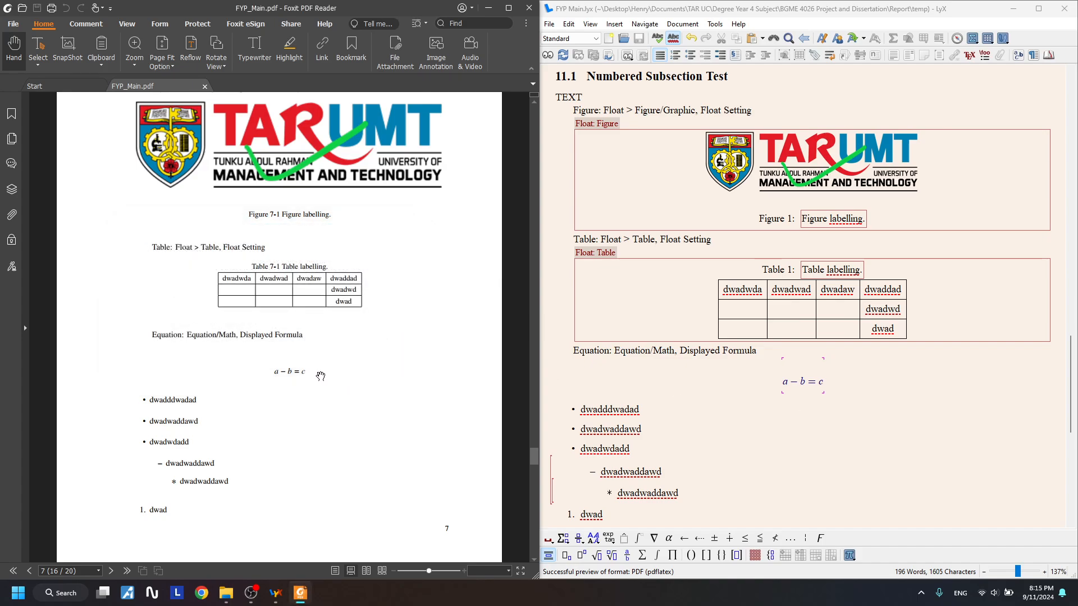
scroll(295, 213, up, 3)
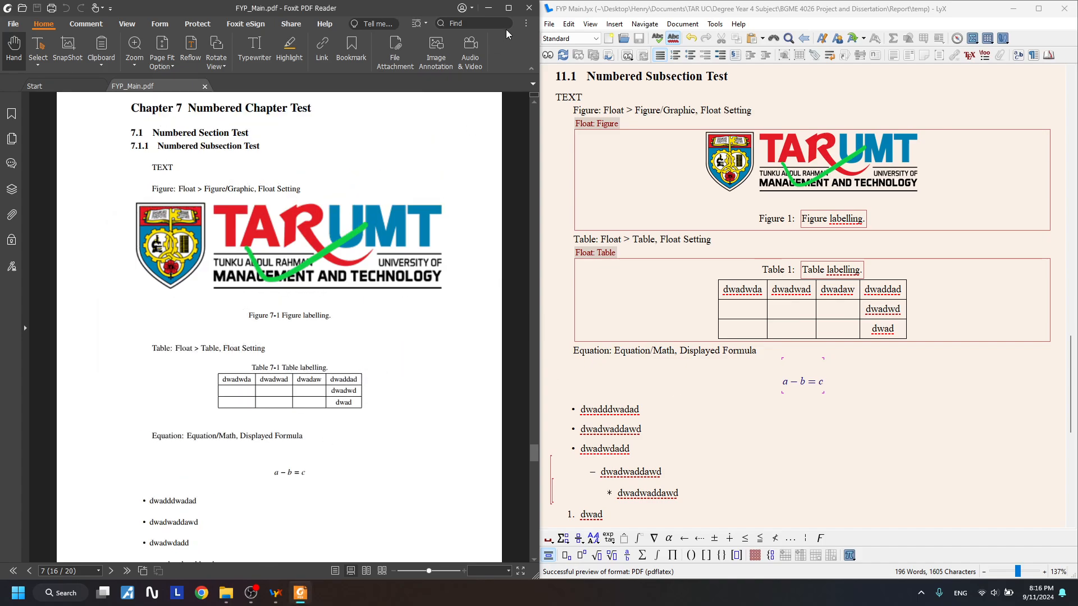
click(530, 10)
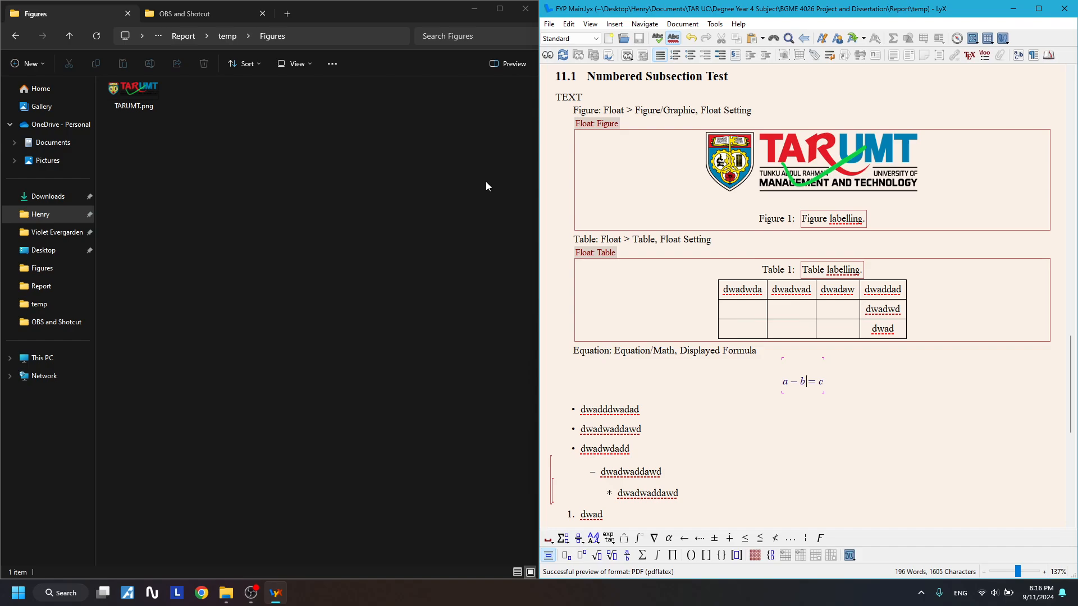
- Add '> Label (Cross References)' after the Figure line and select it for copying
click(760, 113)
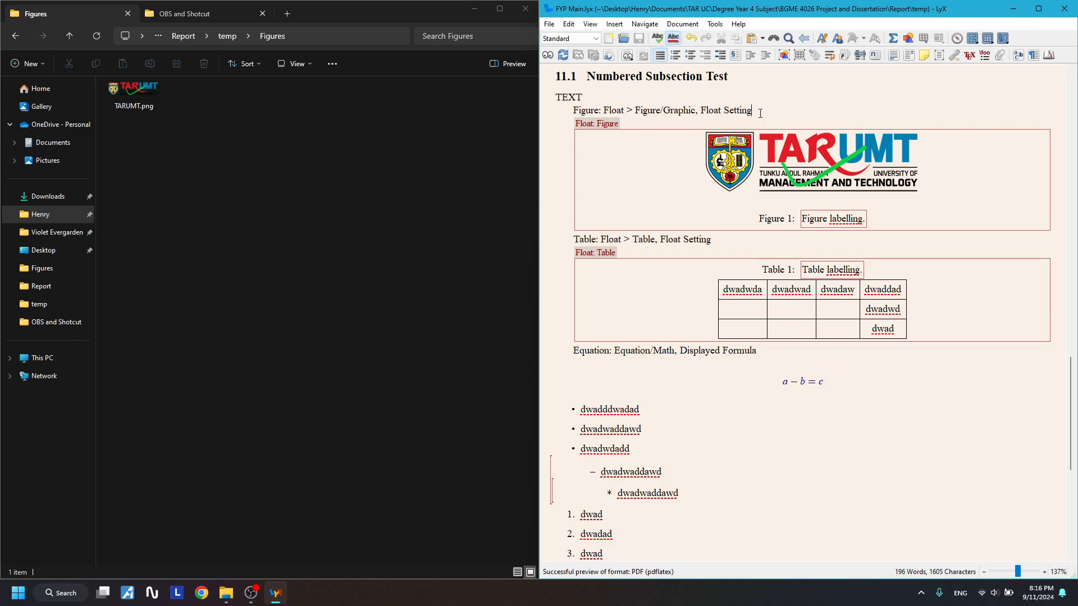
text(?)
text(Label (Cross References)
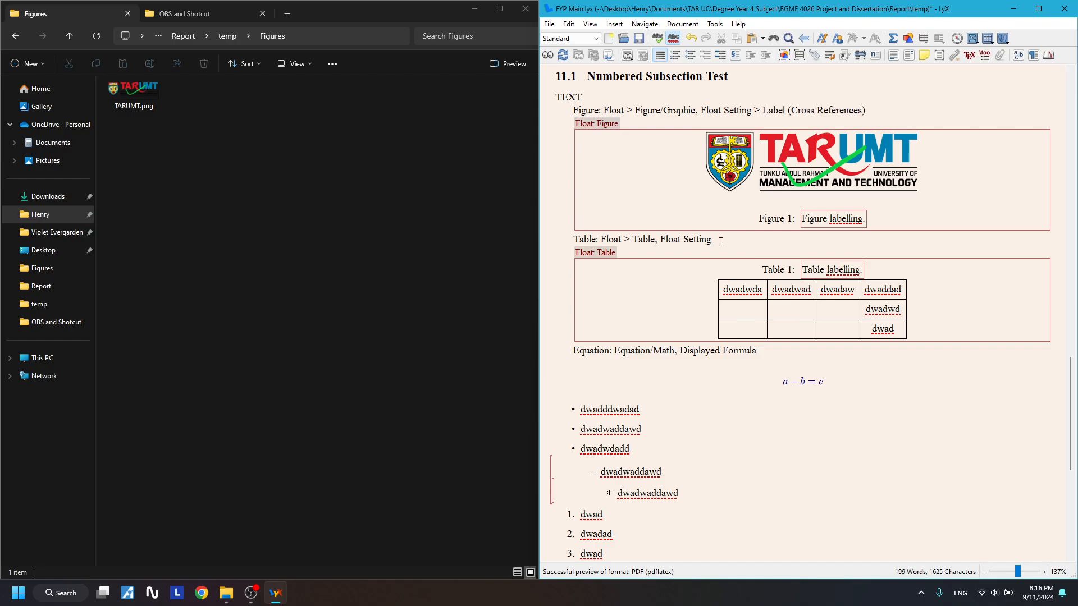
drag(876, 123, 774, 113)
drag(869, 110, 750, 109)
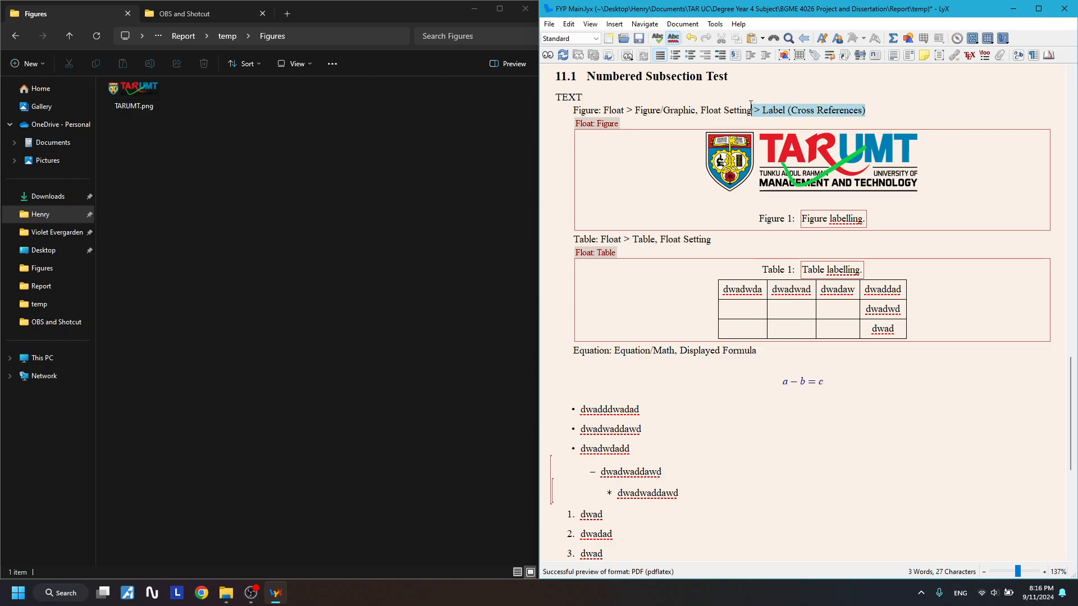
- Paste the note onto the Table and Equation lines, insert 'Equation', and start a paragraph below the equation
click(745, 250)
text(> Label (Cross References))
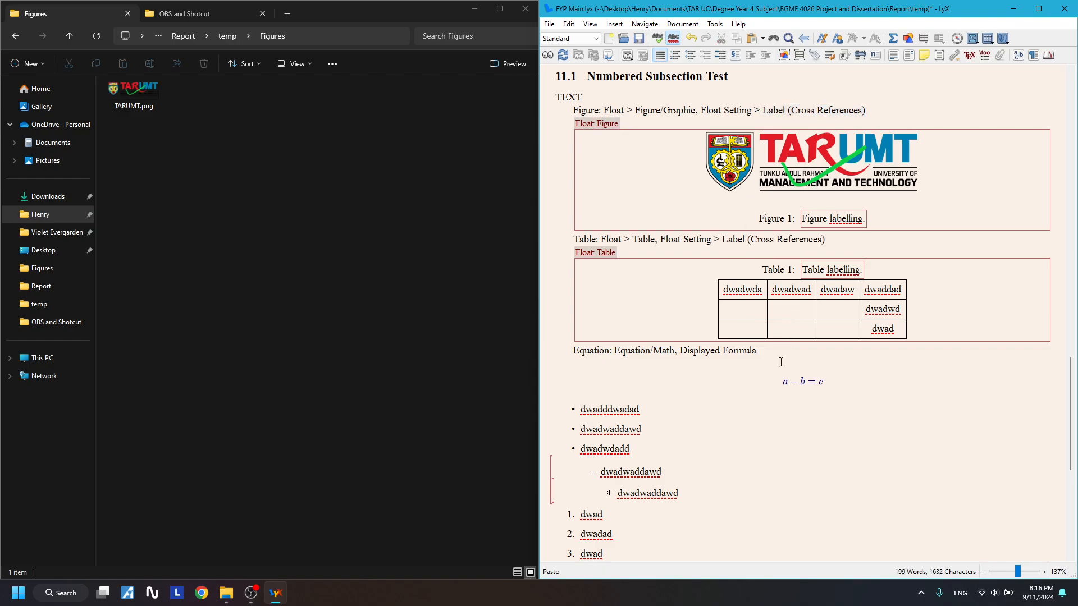
right_click(798, 384)
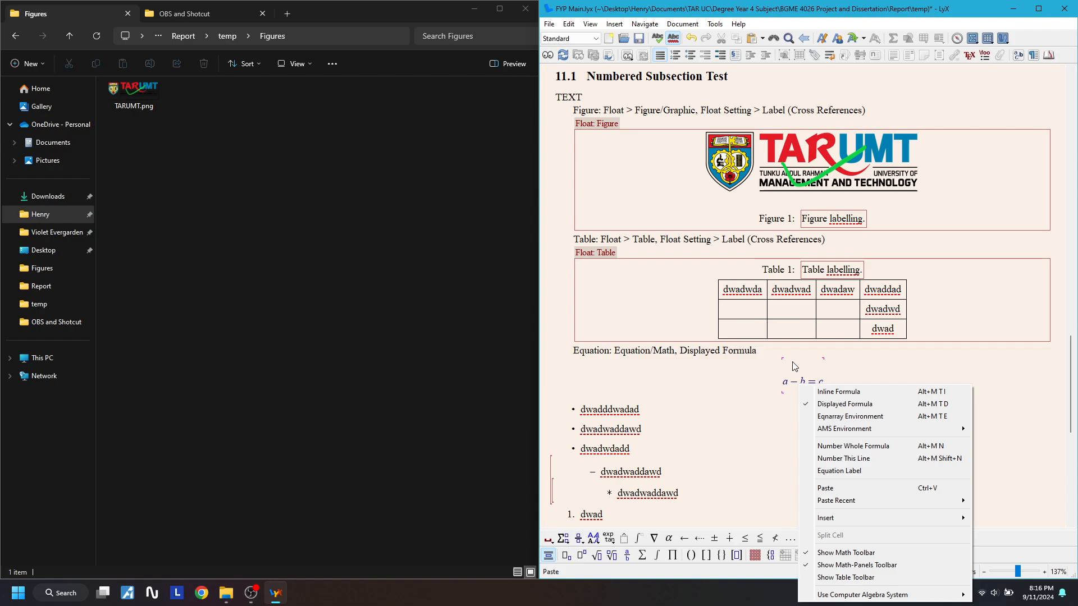
click(771, 351)
text(> Label (Cross References))
click(772, 351)
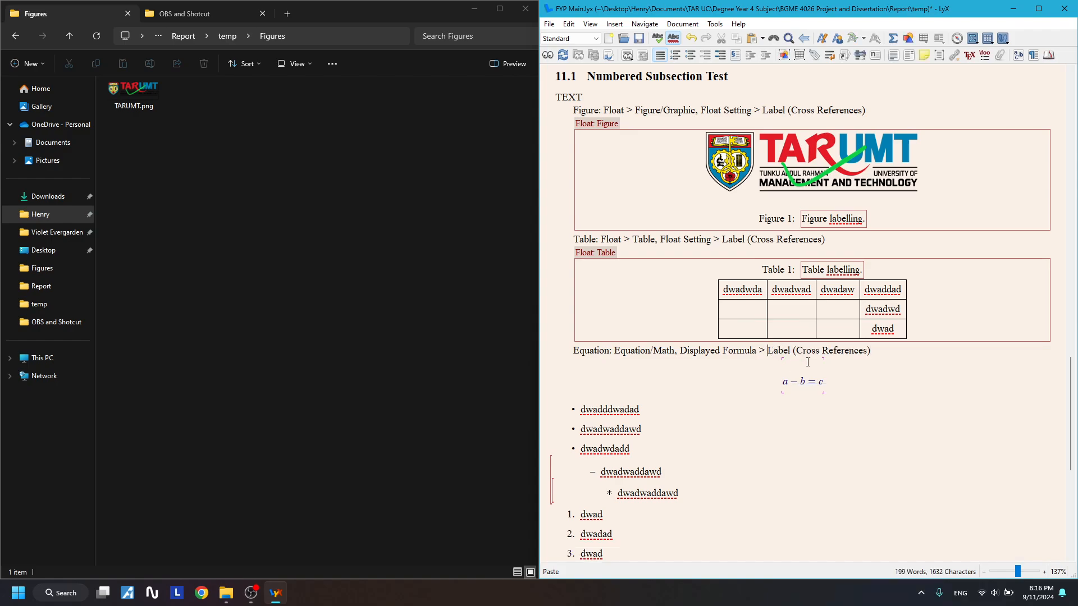
text(Equation)
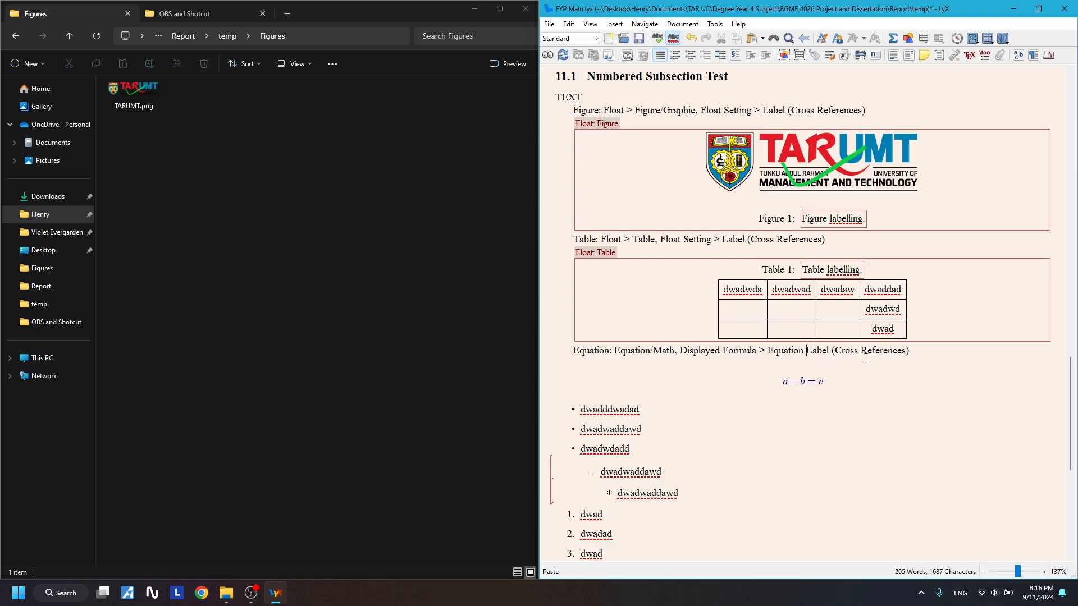
click(847, 400)
click(865, 394)
key(Return)
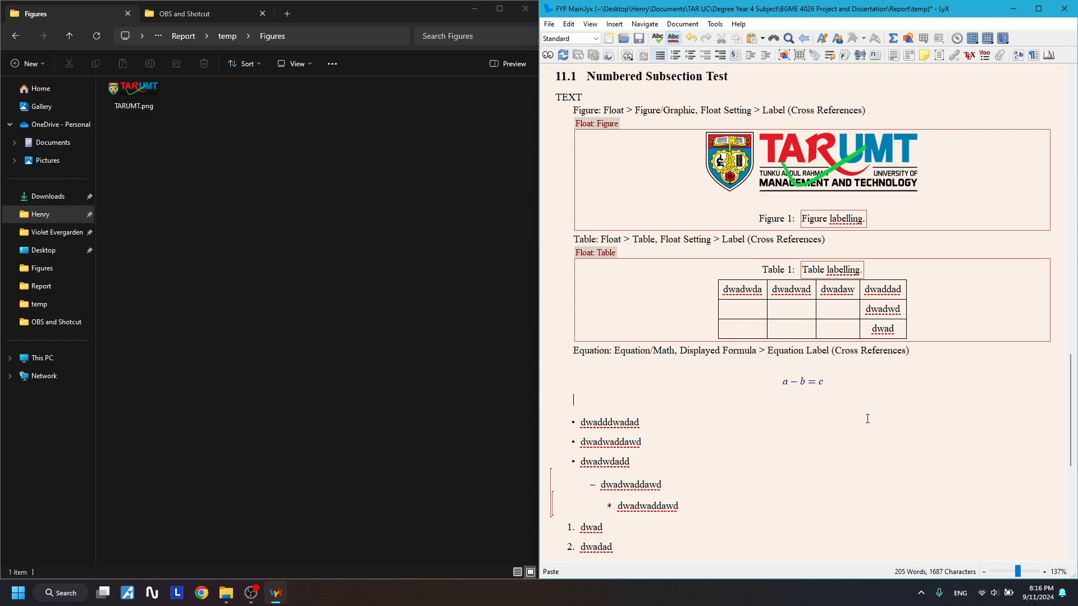
- Type a placeholder sentence ending 'based on Figure , Table , and Equation' below the equation
text(TEXTDdwaodkwafpkwao)
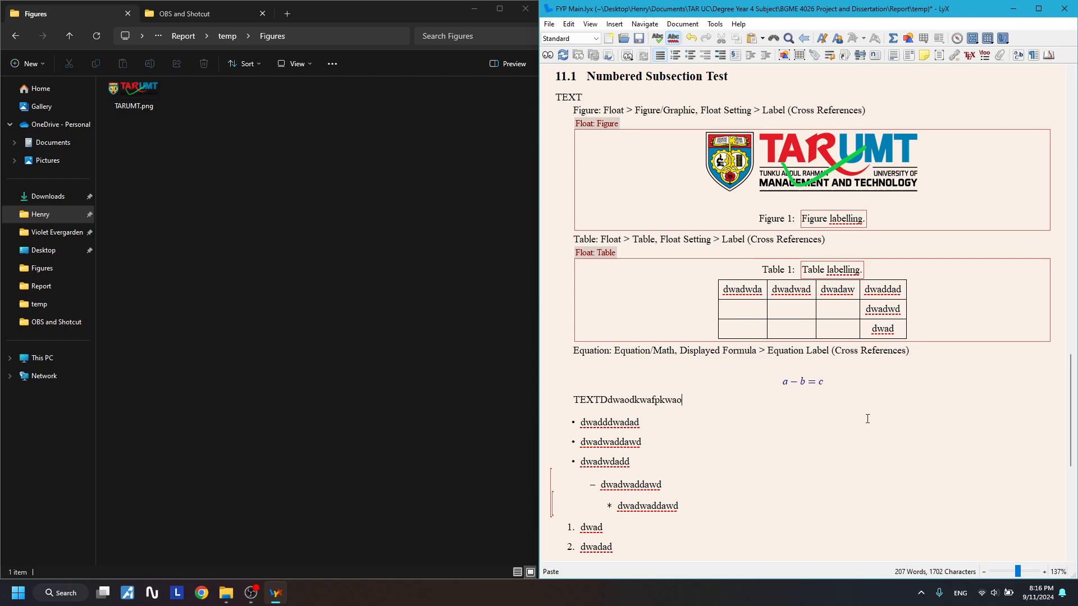
text(kpdokodwadkspodk)
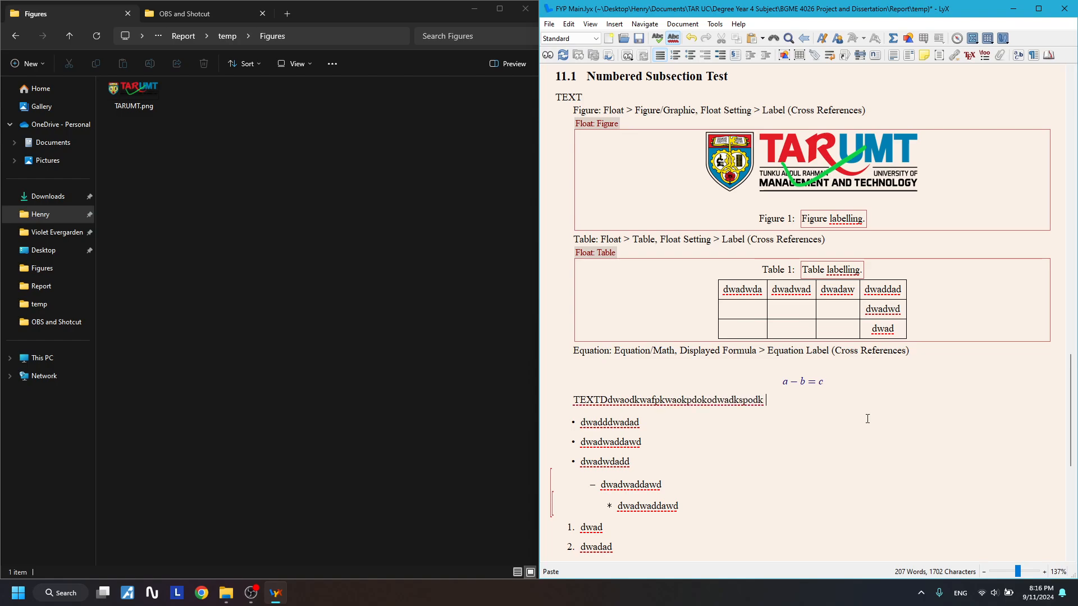
text( based on Figure , Table , and Equation .)
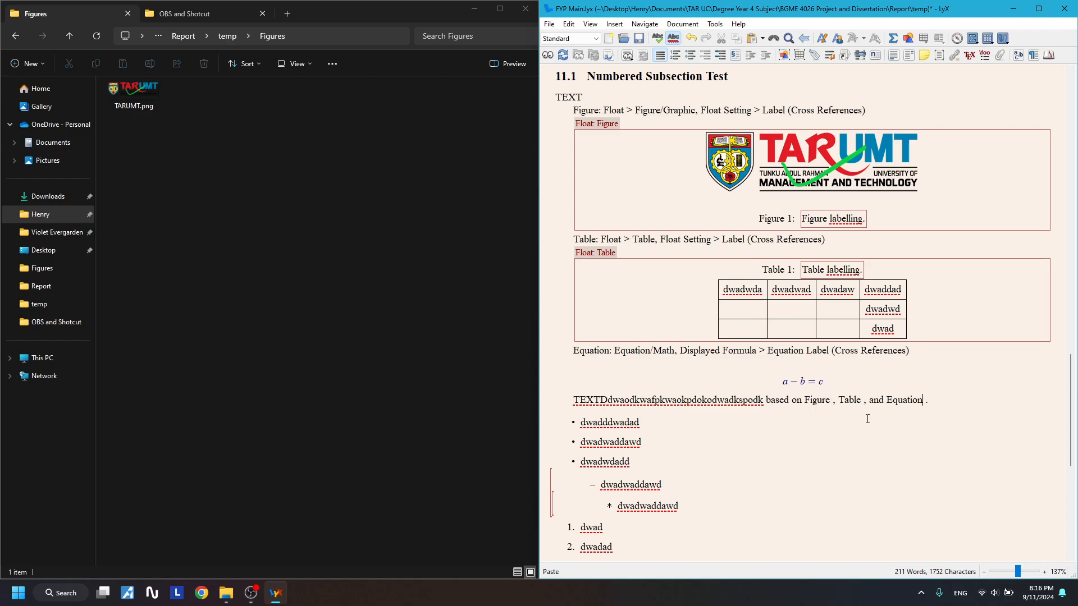
click(835, 179)
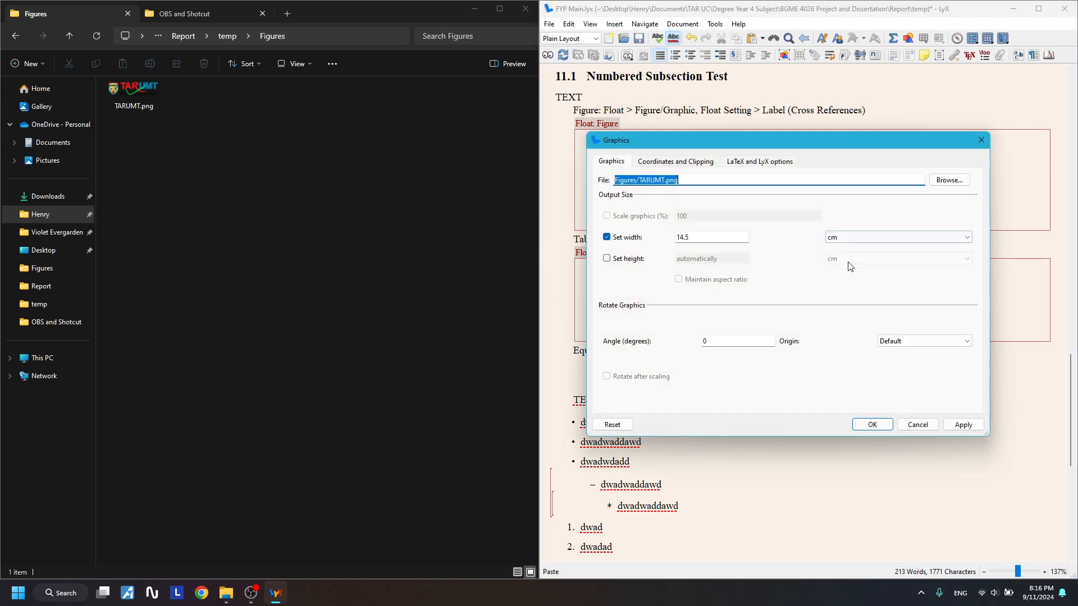
key(Escape)
click(845, 400)
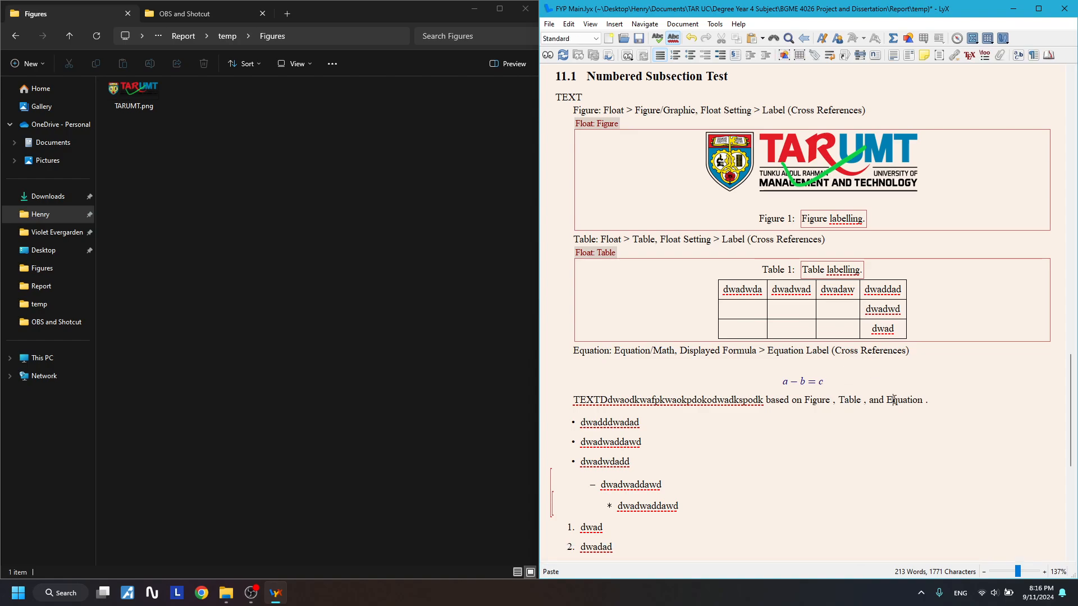
click(817, 382)
click(880, 398)
scroll(781, 220, up, 3)
scroll(788, 298, down, 1)
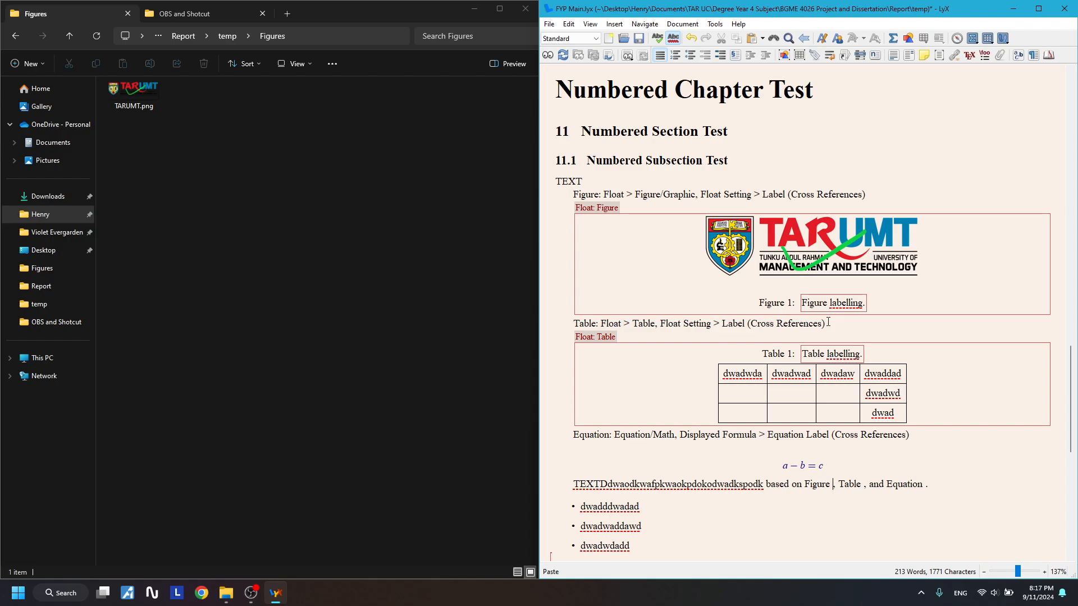
- Add the line 'Label also work on Chapter or Section .' beneath the reference sentence
double_click(767, 195)
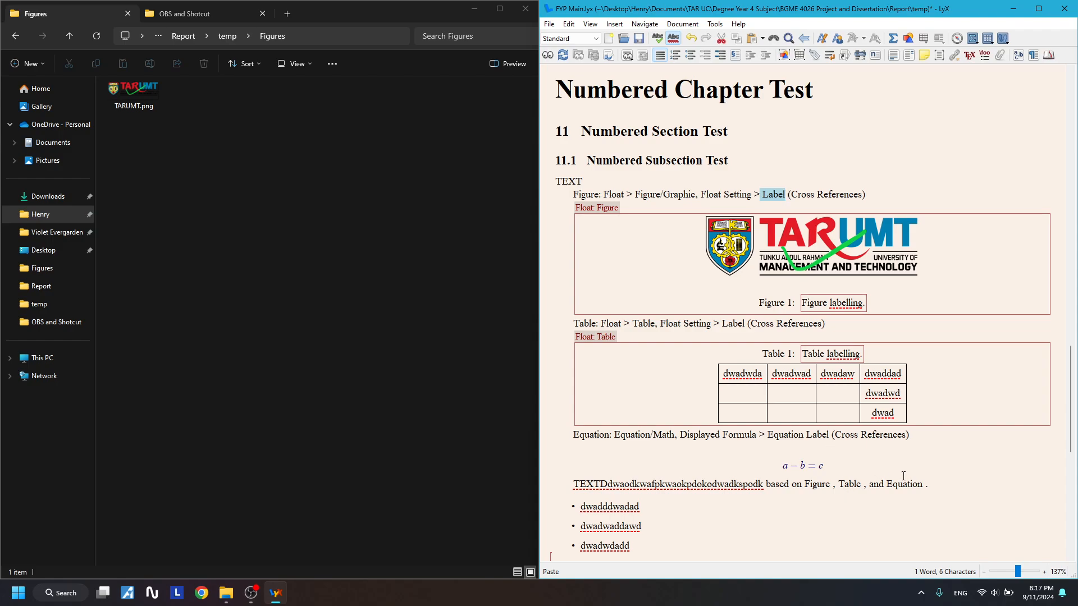
click(935, 481)
key(Return)
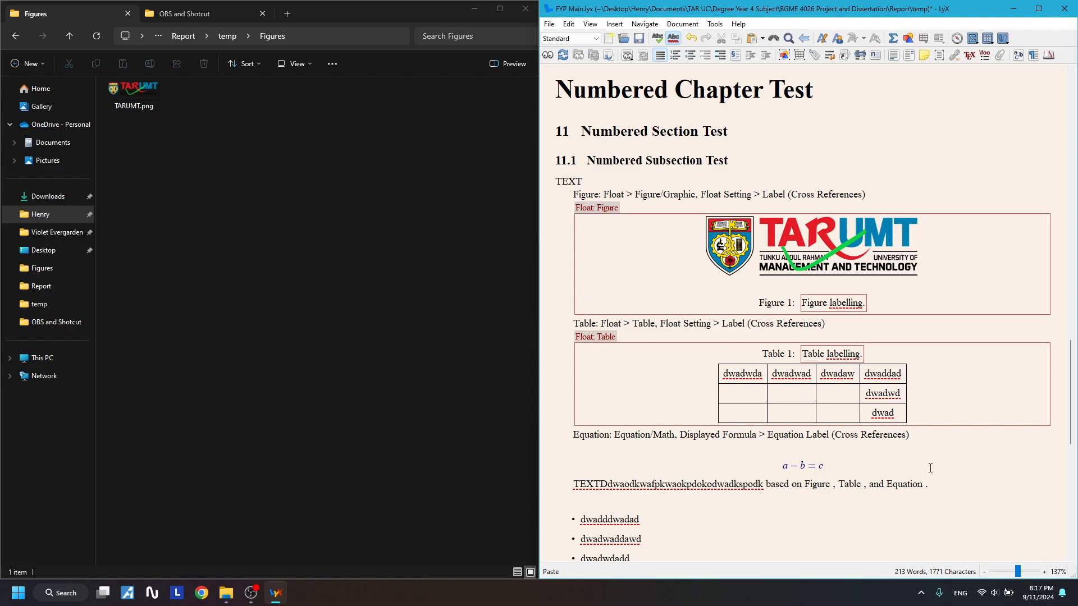
text(Le)
text(bel also work on)
text( Chapter or Sectio)
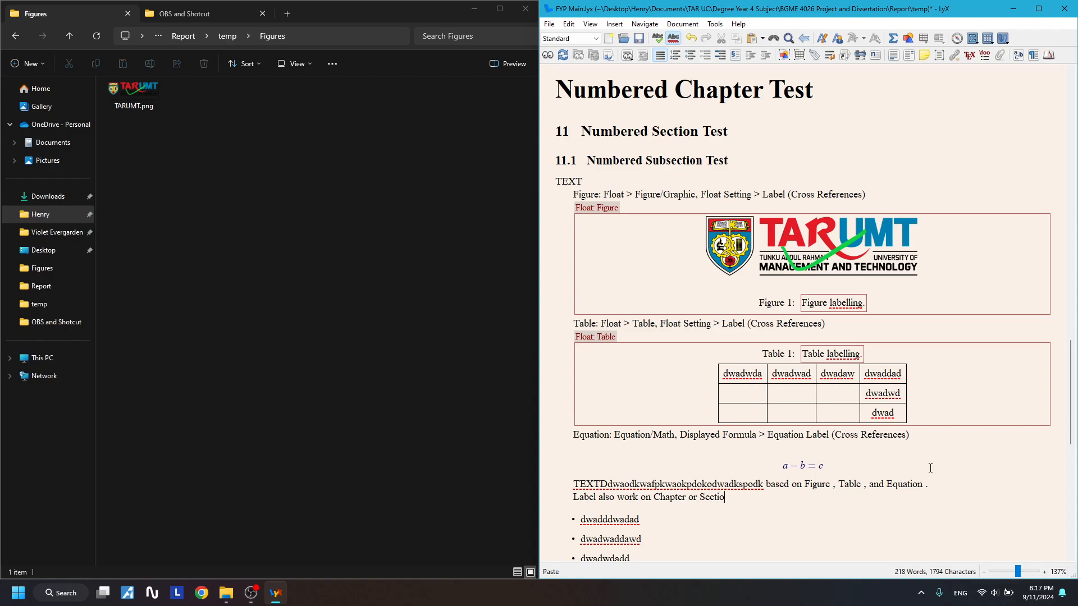
text(n .)
key(Left)
drag(675, 90, 753, 375)
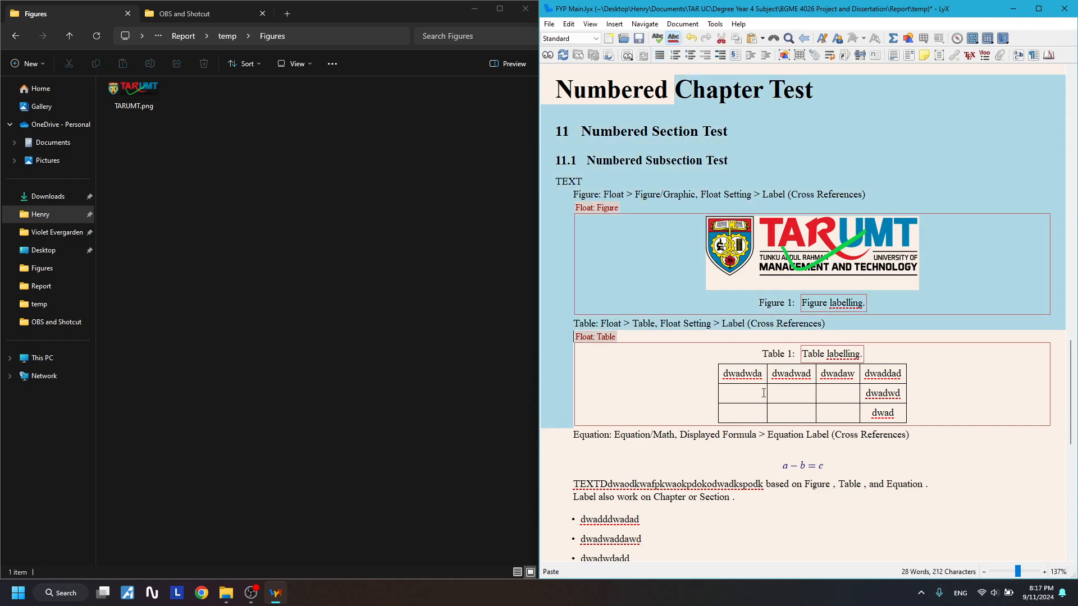
click(720, 434)
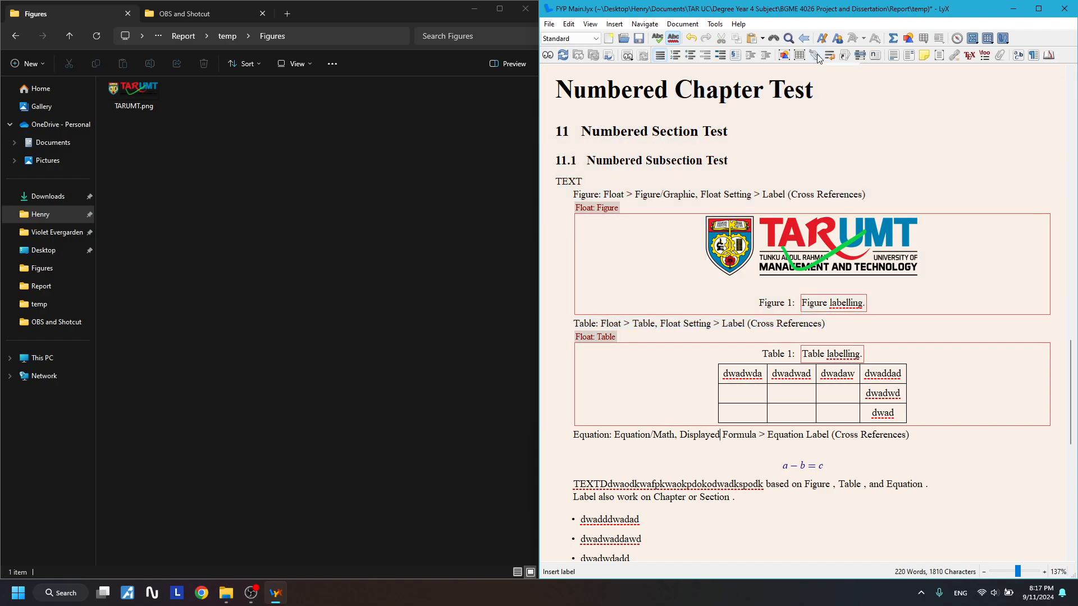
- Insert a new label at the Numbered Chapter Test heading and type its name
click(825, 89)
scroll(830, 214, up, 3)
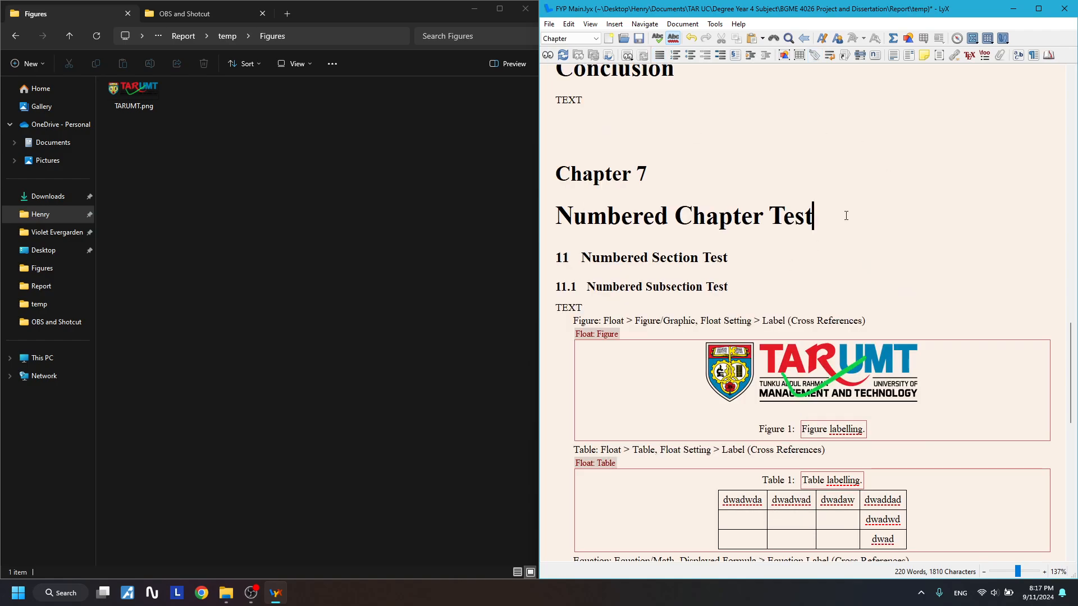
drag(564, 168, 678, 173)
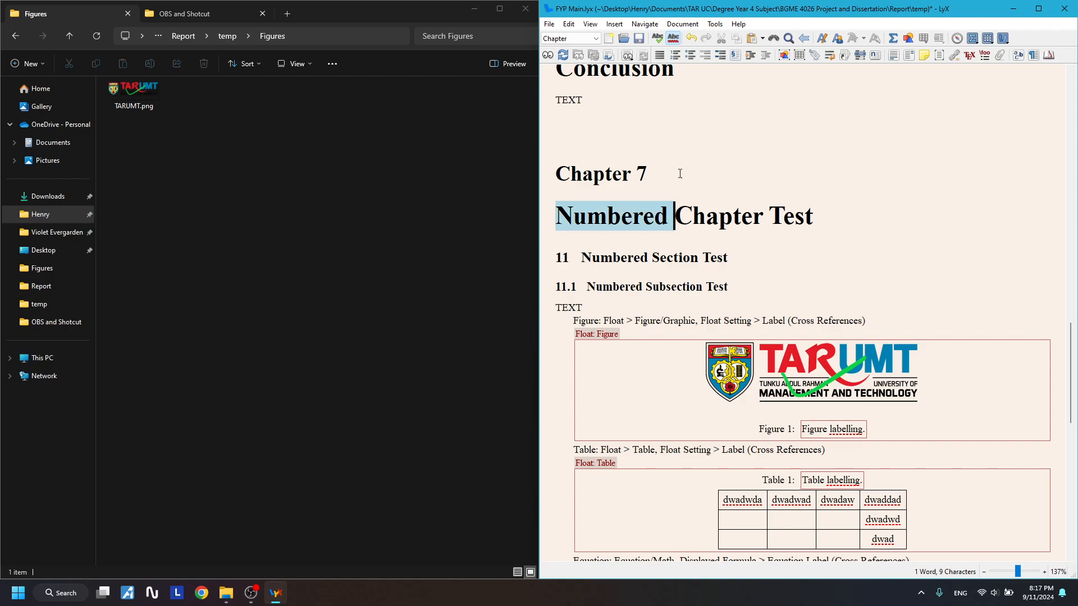
click(844, 215)
click(813, 58)
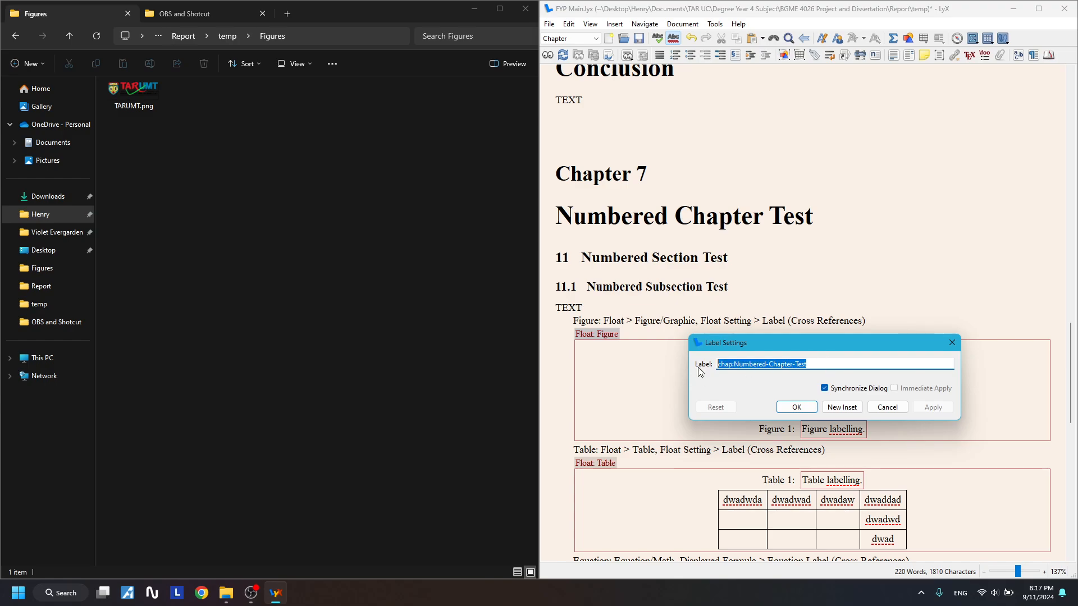
text(Cha)
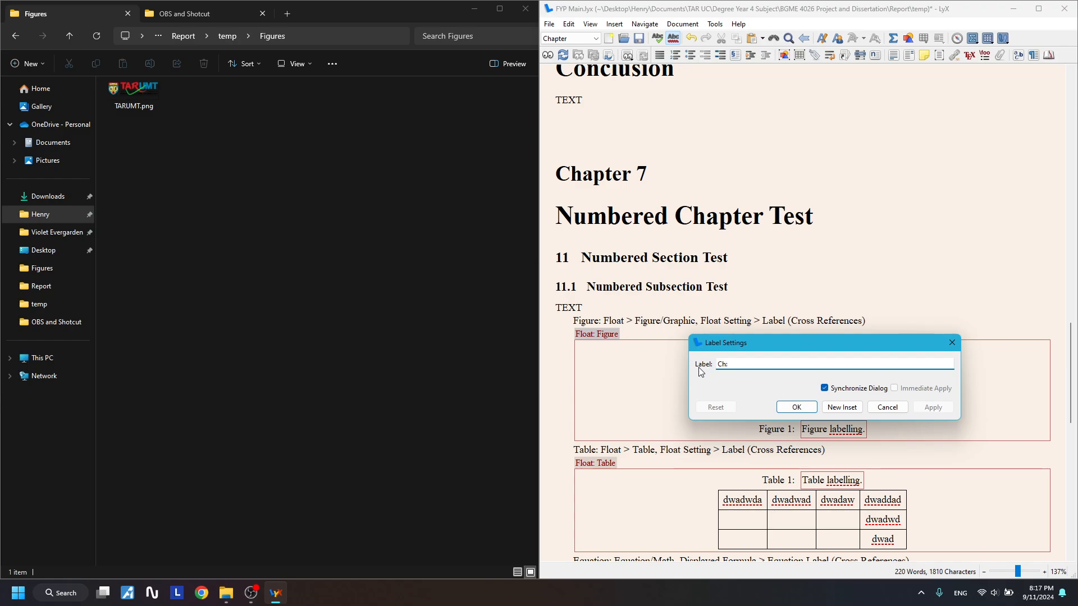
text(7 Numbered)
- Finalise the chapter label name as 'Ch: 7 Numbered' and confirm it
triple_click(789, 363)
drag(771, 331, 769, 312)
click(763, 342)
click(773, 363)
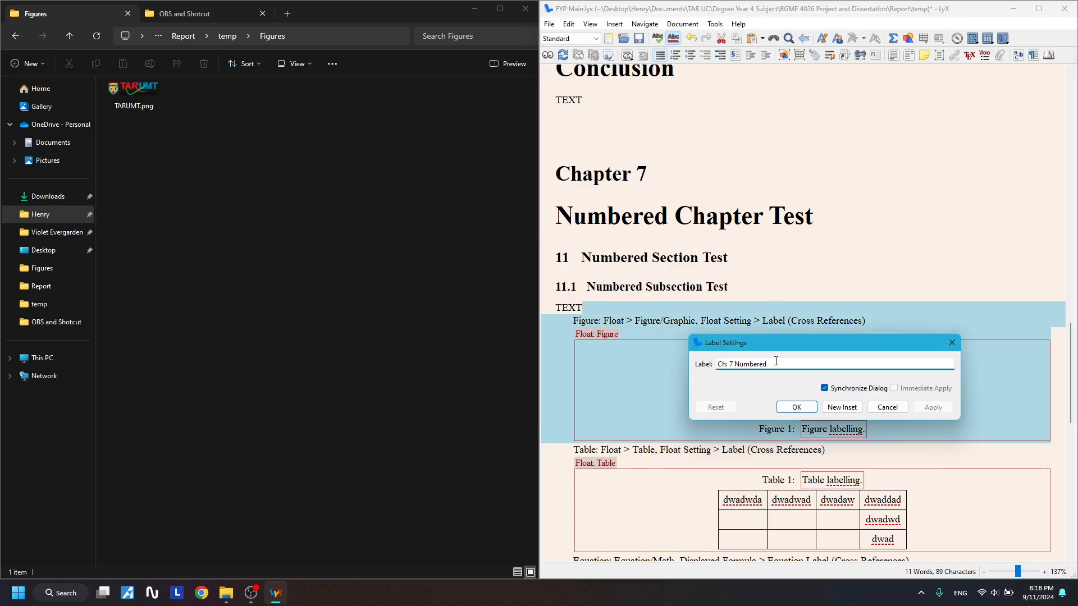
triple_click(775, 362)
click(776, 362)
triple_click(775, 362)
click(774, 362)
drag(774, 362, 666, 359)
click(737, 361)
triple_click(725, 364)
click(798, 408)
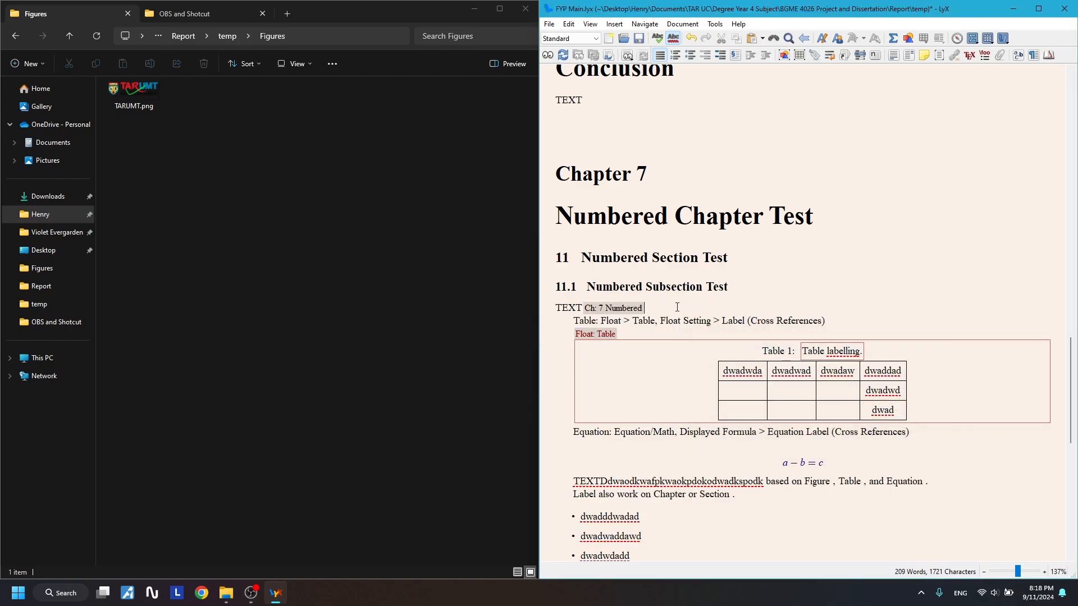
- Move the Ch: 7 Numbered label to the end of the chapter heading
key(shift+Left)
key(ctrl+x)
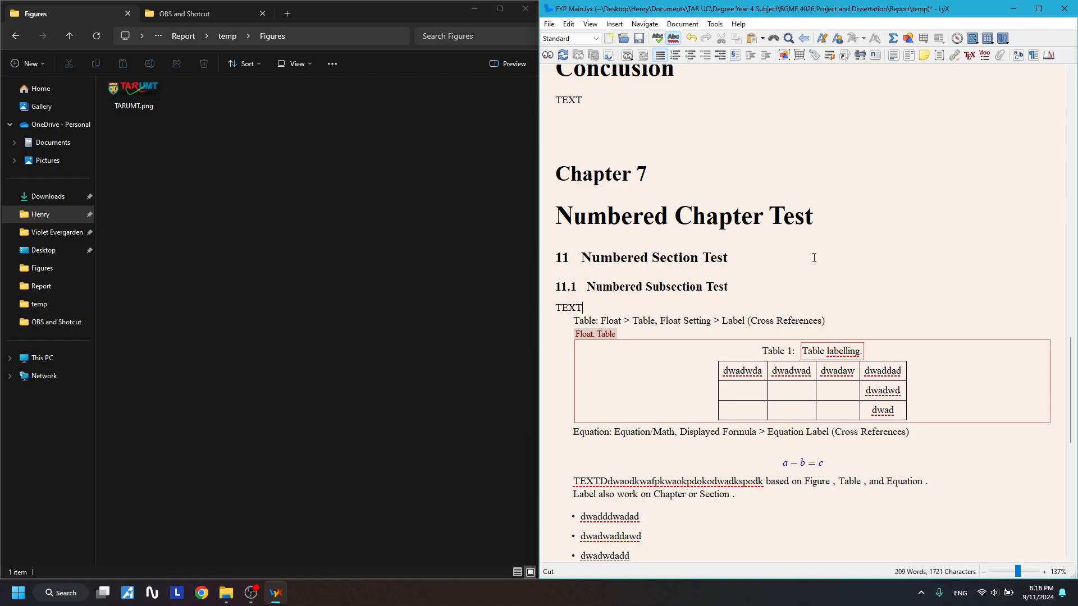
click(847, 214)
key(ctrl+v)
click(824, 258)
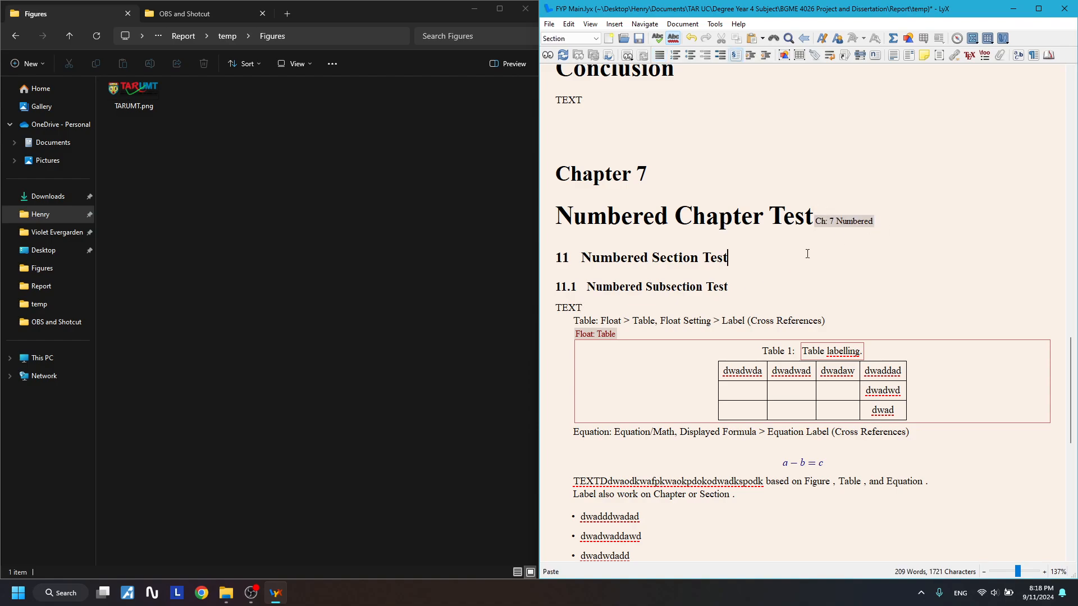
- Label the subsection heading 'SS: 7 Numbered'
click(744, 284)
click(749, 270)
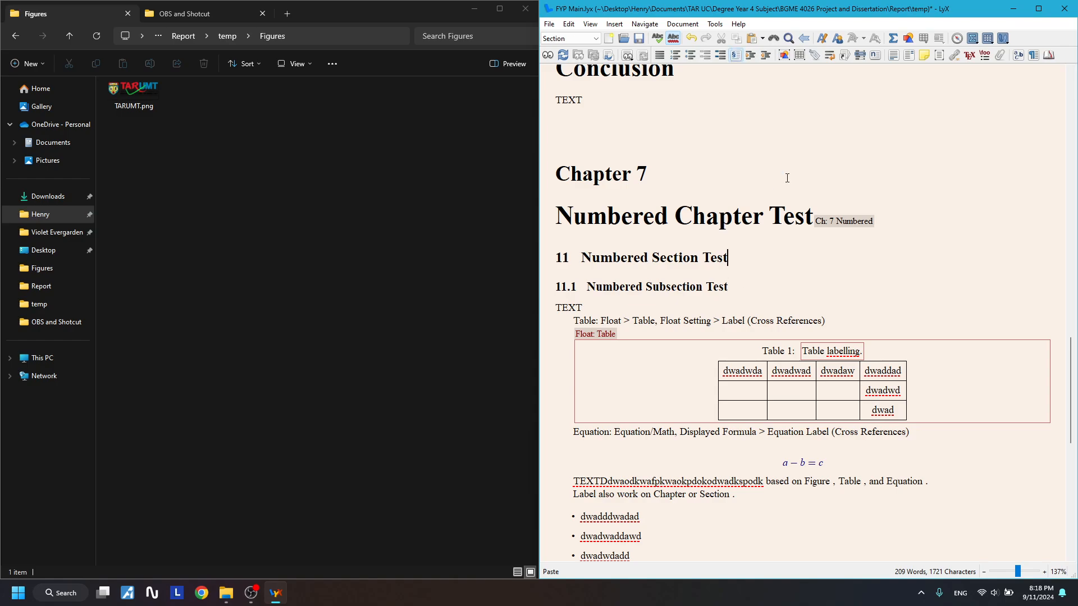
click(817, 55)
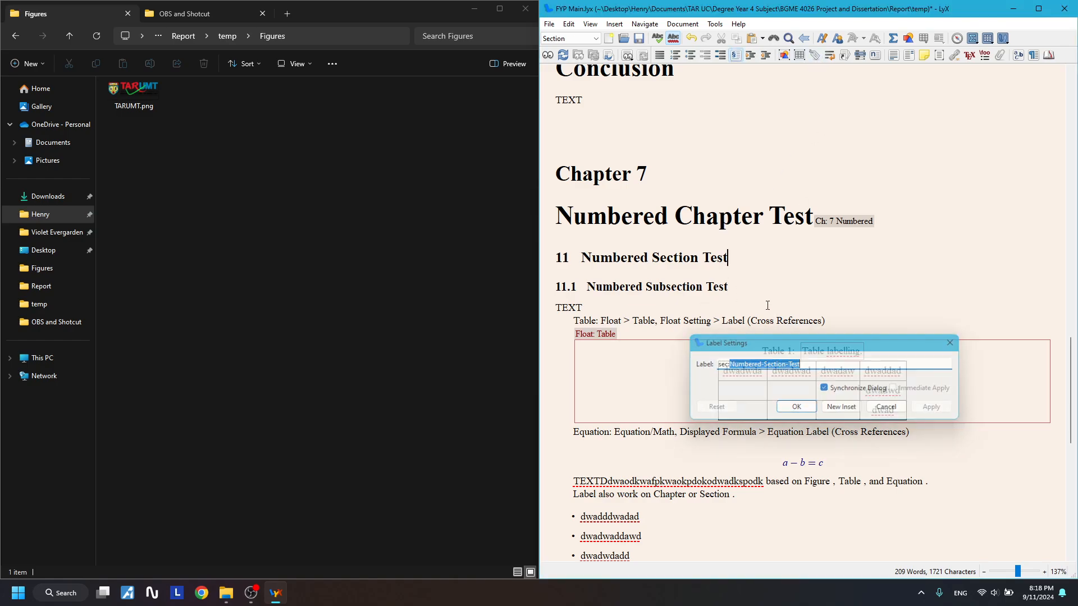
click(741, 287)
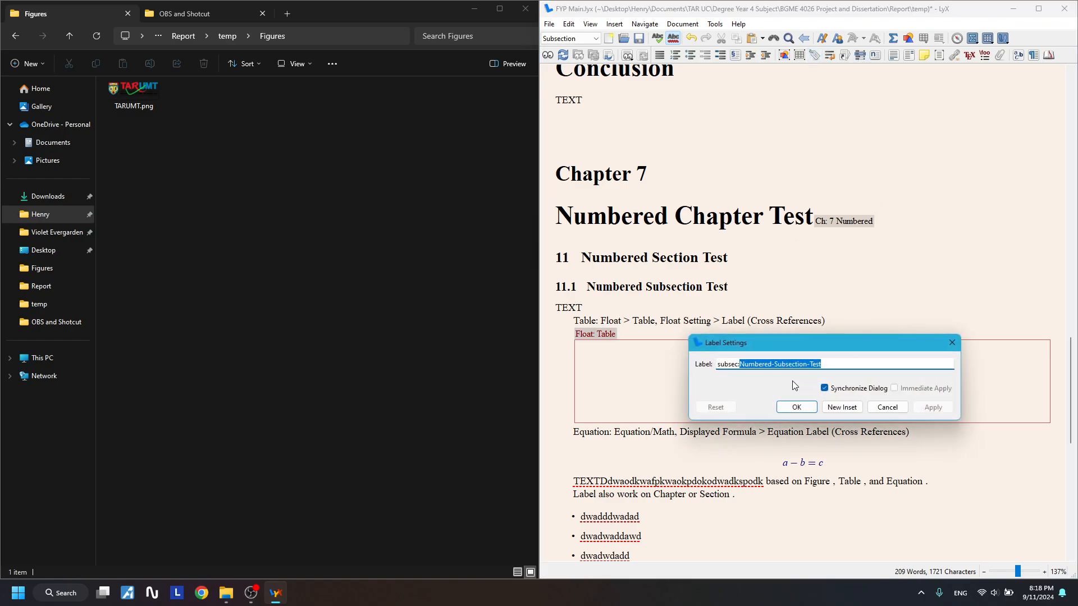
drag(831, 365, 719, 366)
click(831, 365)
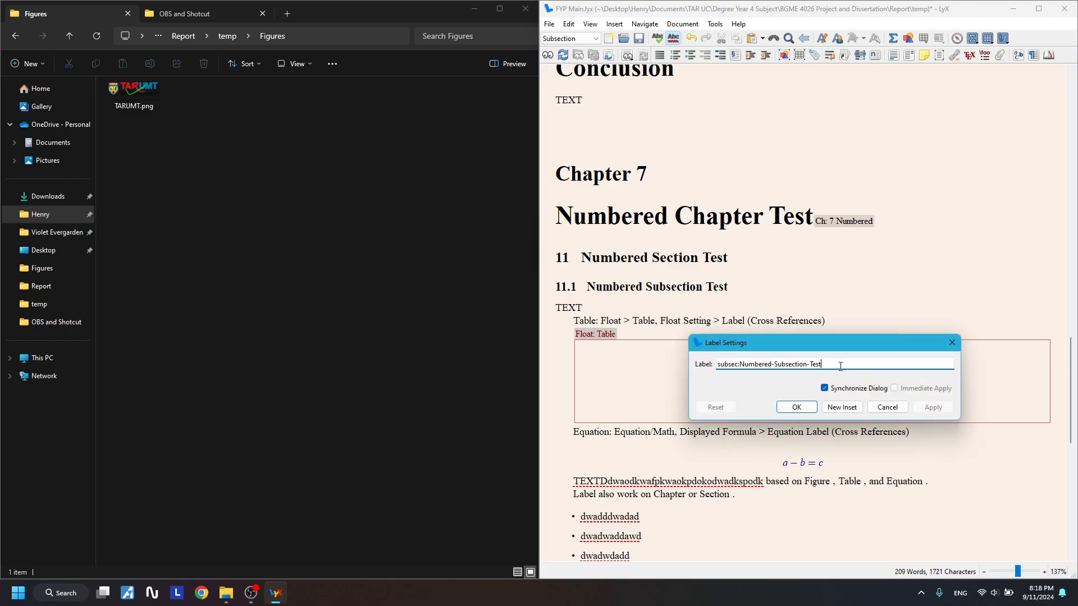
key(ctrl+a)
text(SS: Numbered 7)
key(Return)
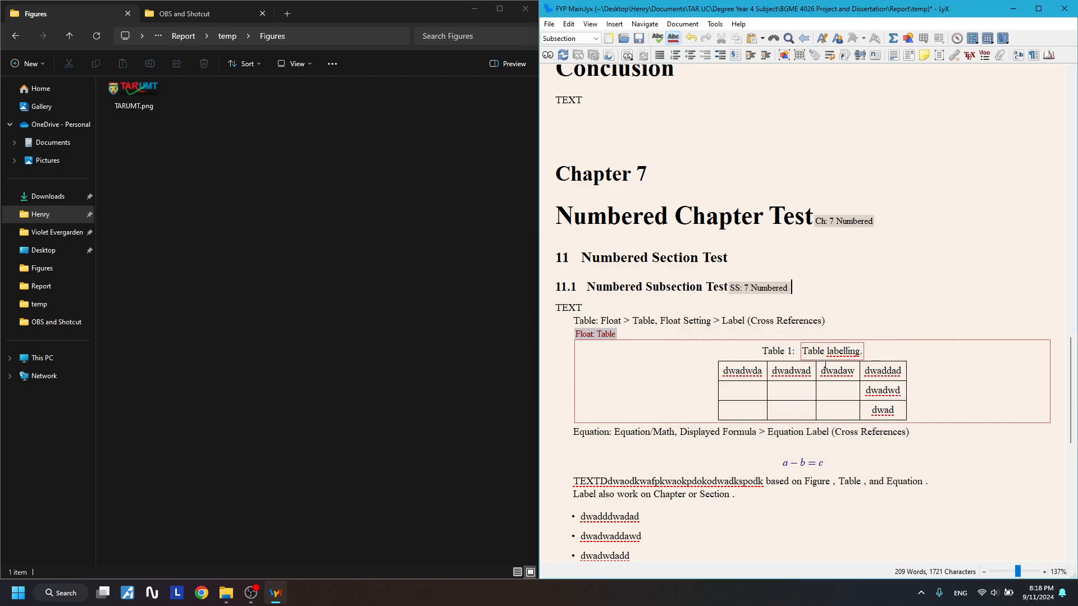
right_click(826, 364)
click(832, 291)
- Undo the recent label edits to bring back the TARUMT figure float
click(825, 321)
scroll(814, 317, down, 2)
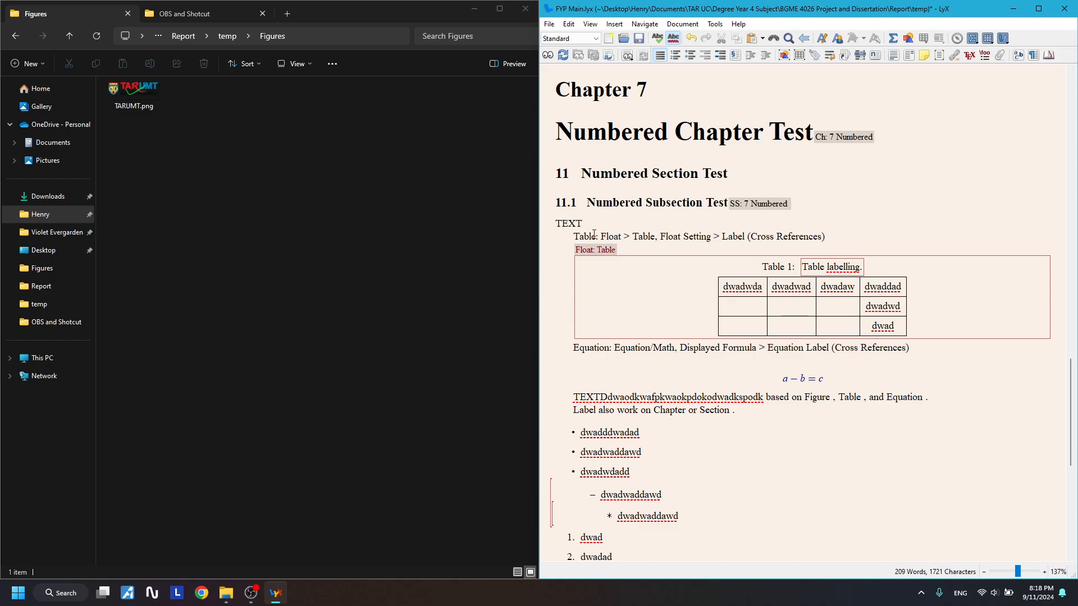
scroll(679, 316, down, 8)
scroll(680, 318, up, 10)
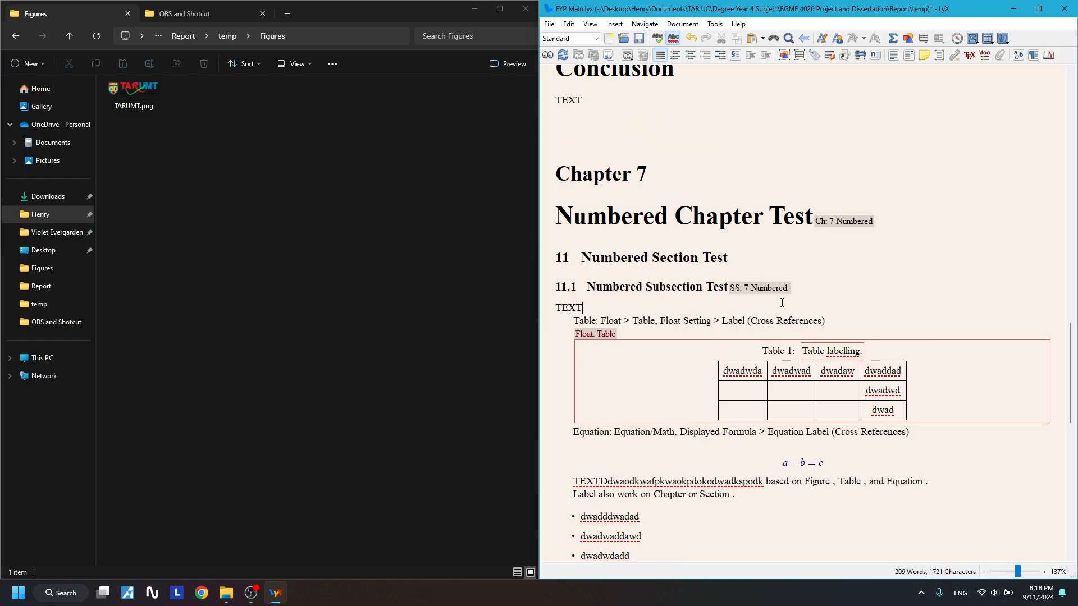
key(ctrl+z)
key(ctrl+z)
key(ctrl+z)
key(ctrl+z)
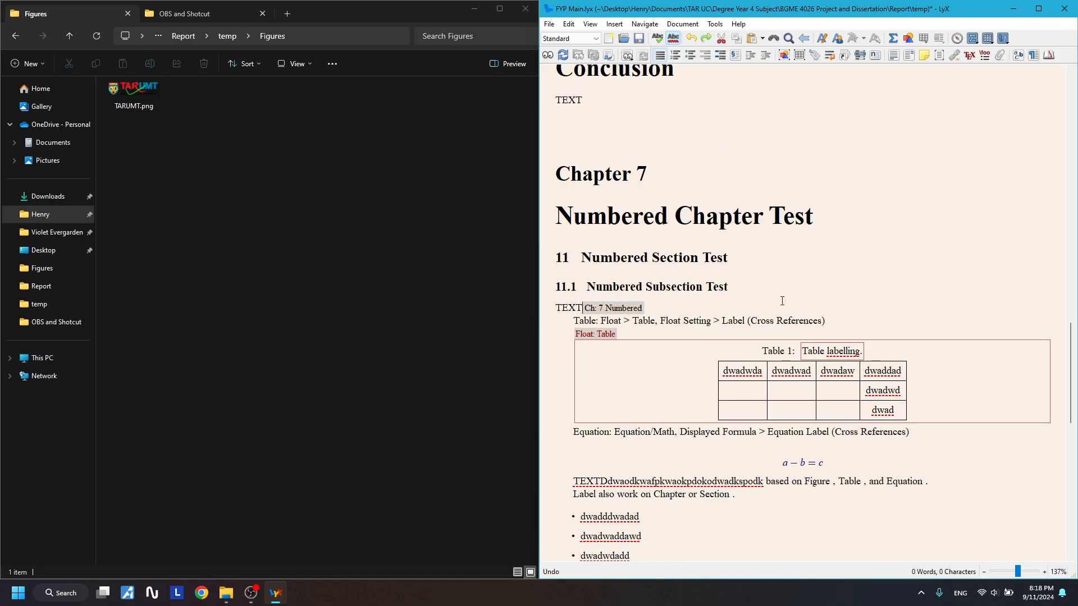
click(781, 300)
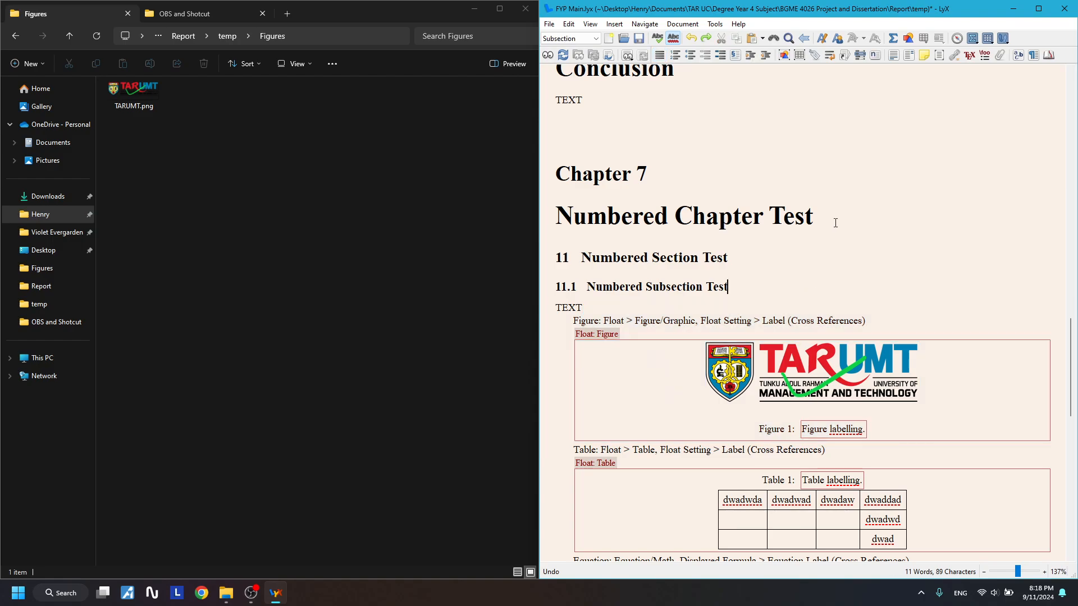
- Label the chapter heading 'Ch: 7 Numbered'
click(835, 219)
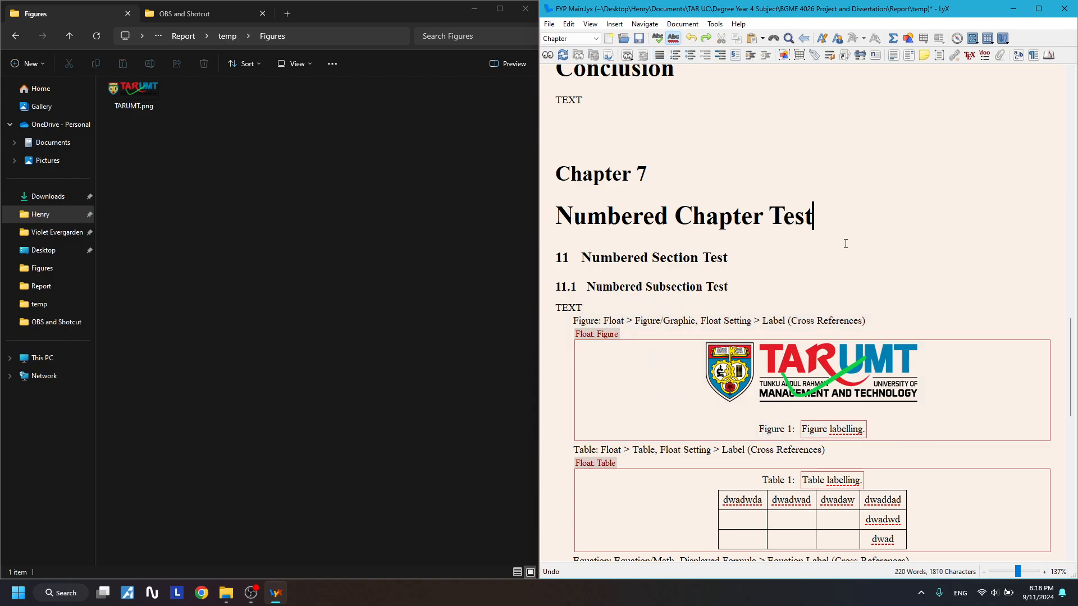
click(814, 55)
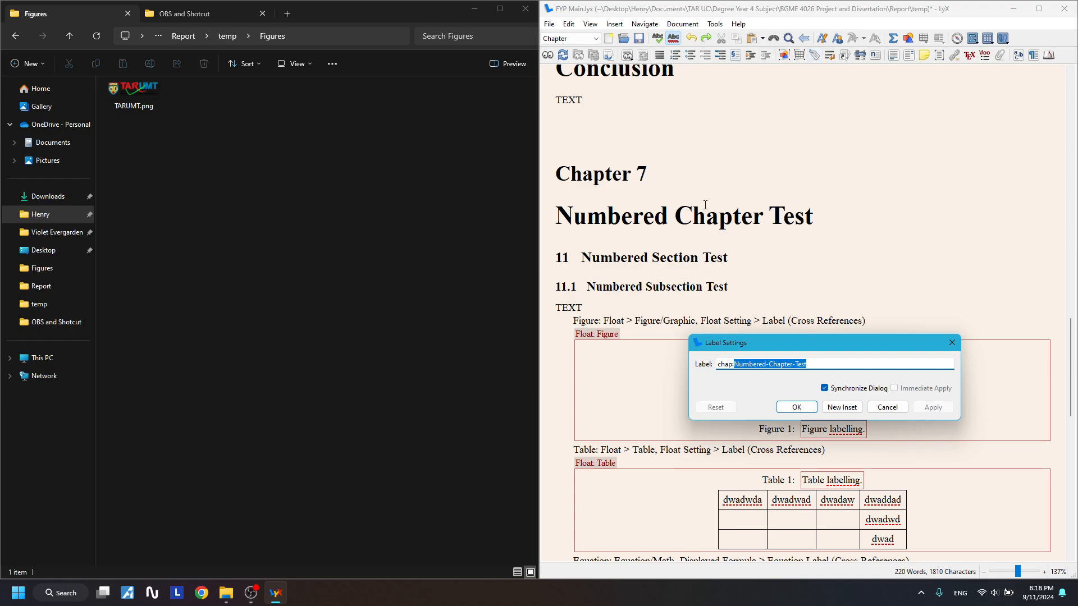
click(827, 364)
key(Escape)
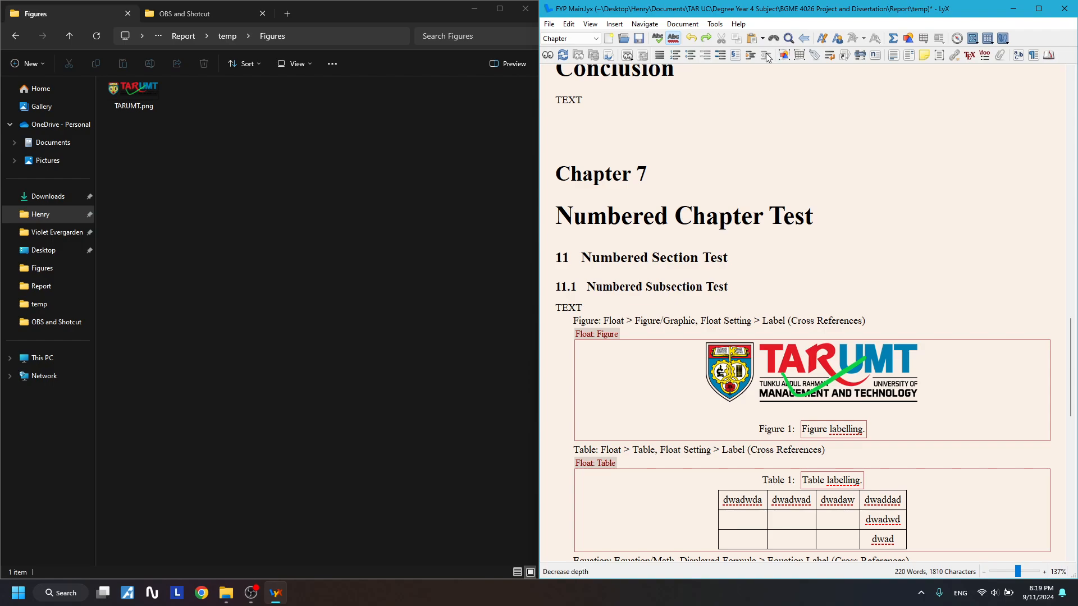
click(813, 56)
key(ctrl+a)
text(Ch)
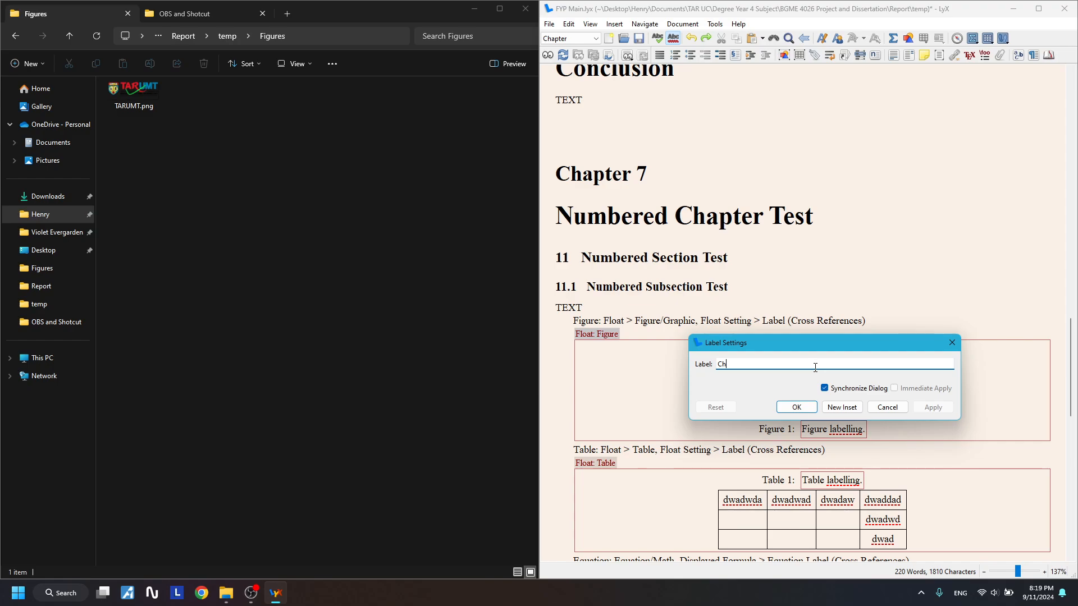
text(: 7 Numbered)
key(Return)
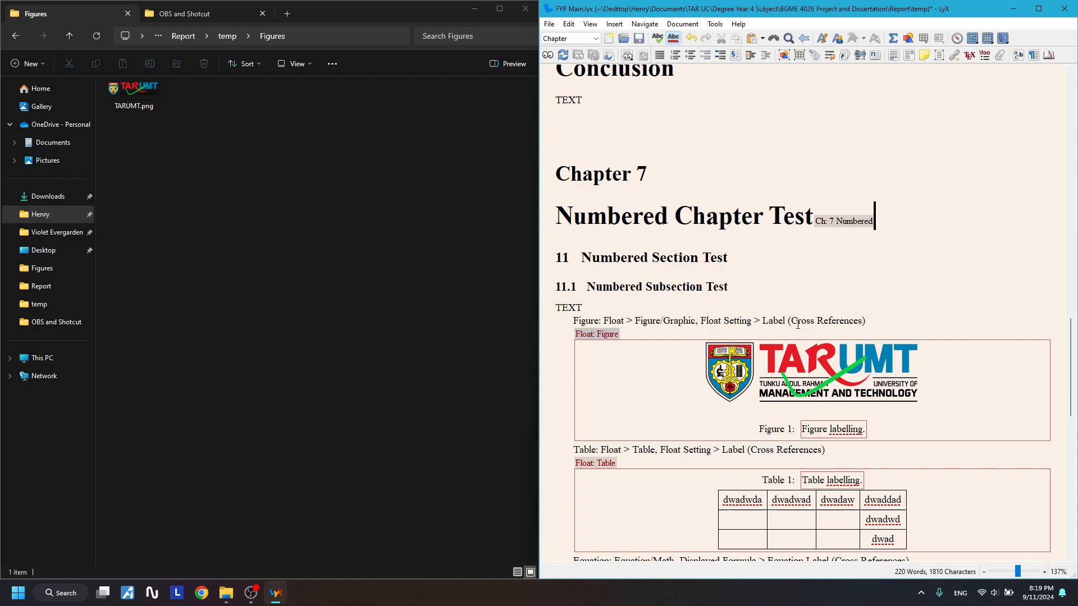
- Label the subsection heading 'SS: 7 Numbered', then move to the end of the 'Figure labelling.' caption
click(772, 287)
click(814, 55)
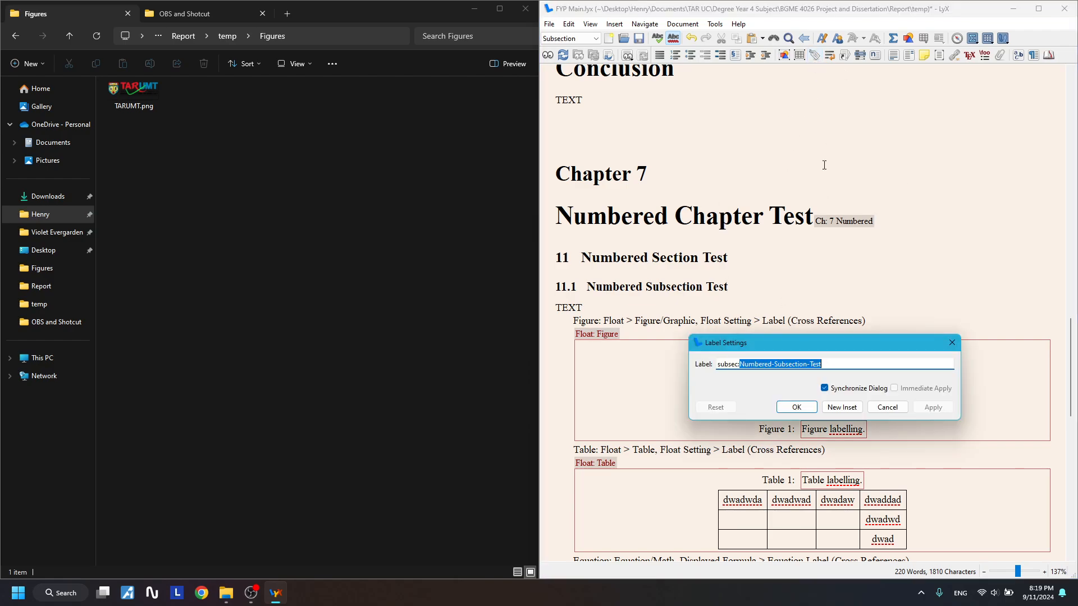
key(ctrl+a)
text(SS)
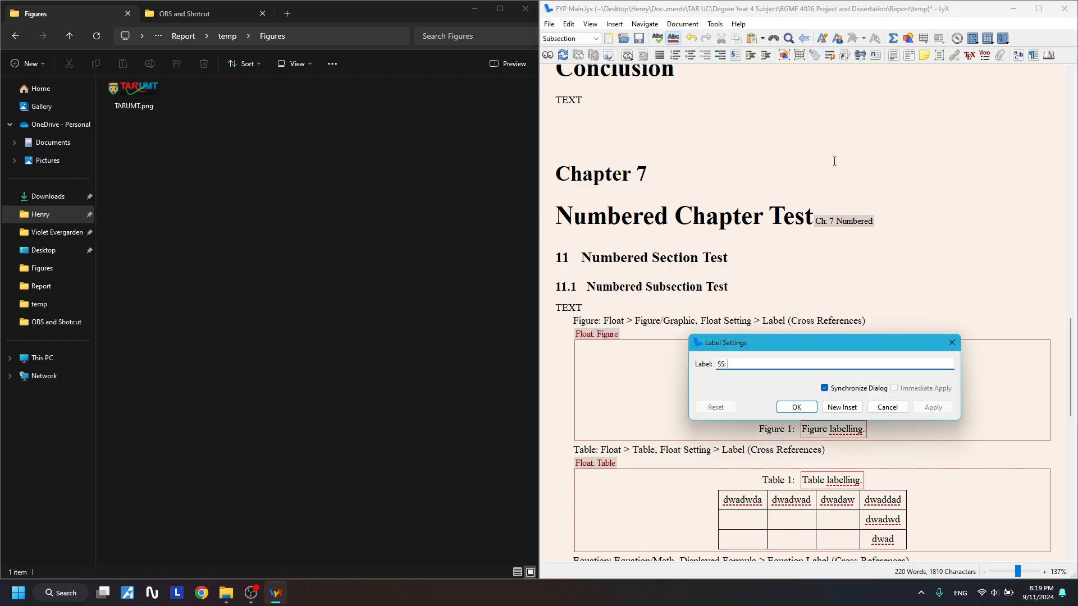
text(: 7 Numbered)
key(Return)
scroll(933, 197, down, 2)
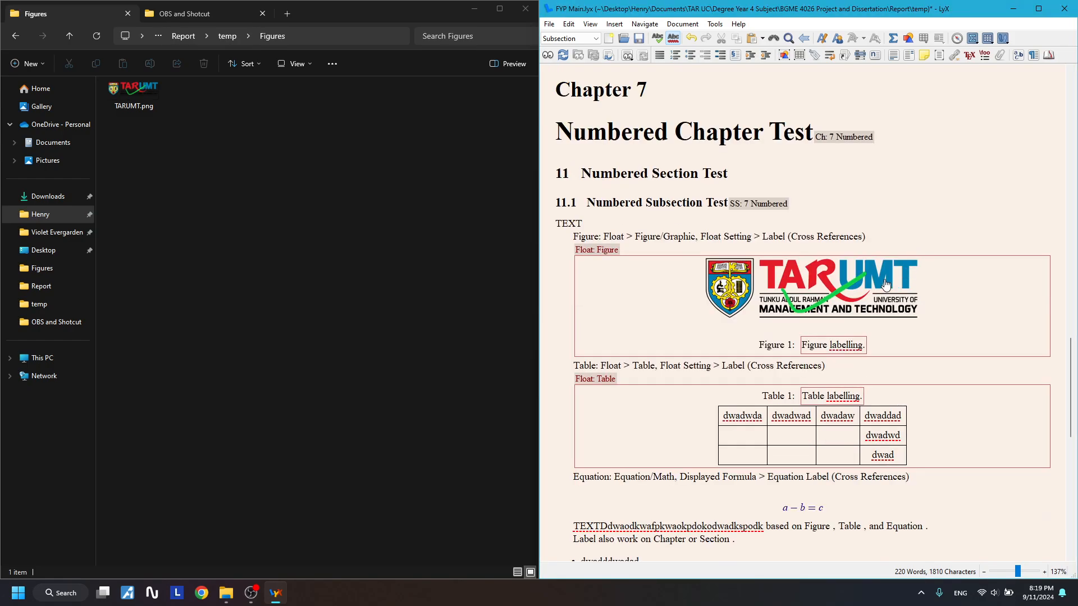
scroll(864, 337, down, 1)
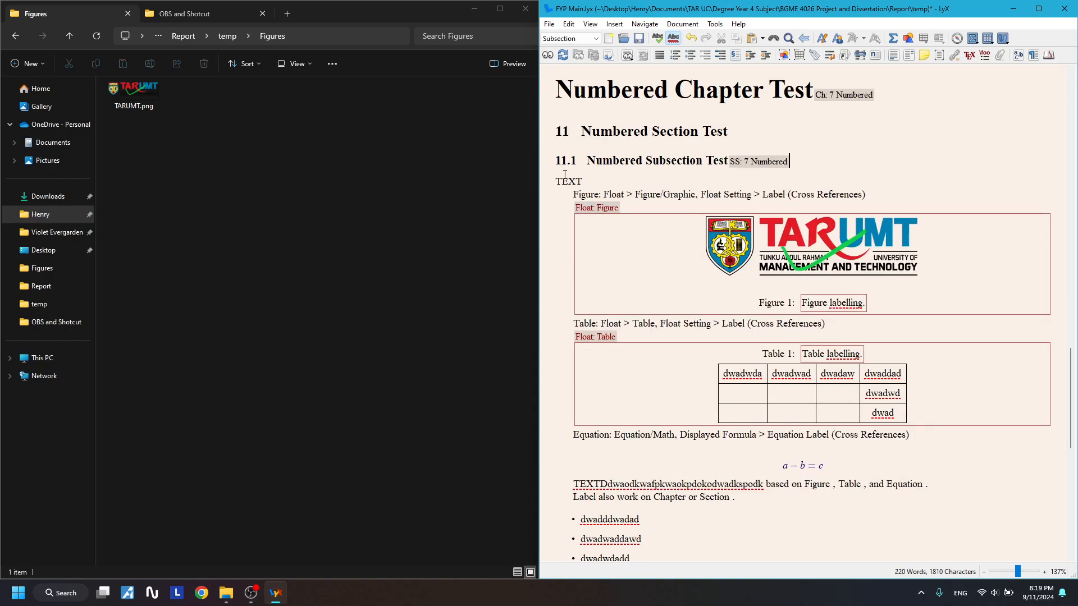
click(873, 303)
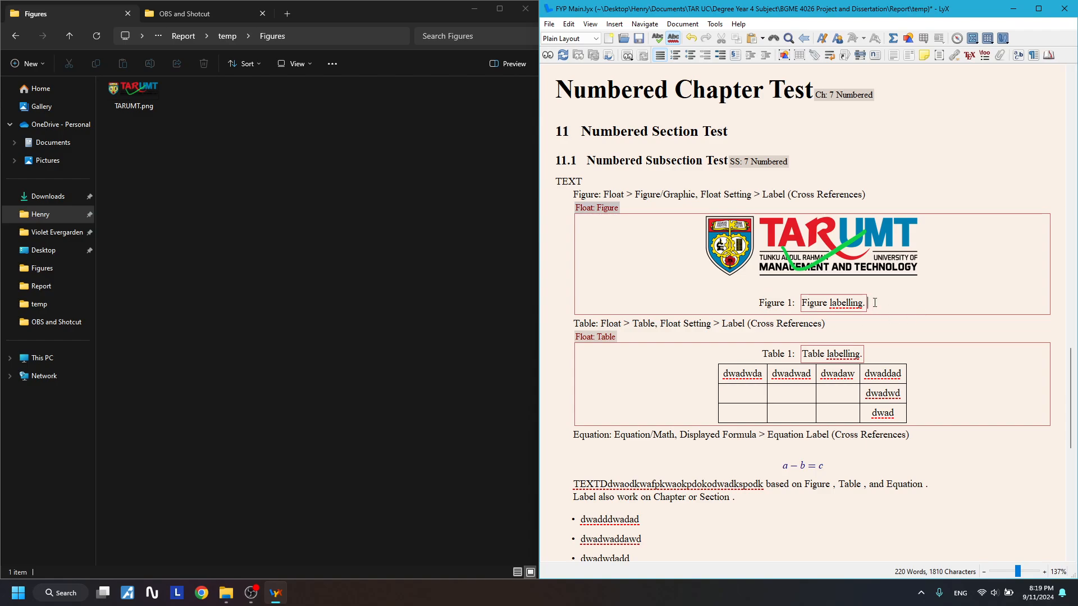
- Give the 'Figure labelling.' caption the label 'Fig: TARUMT'
click(813, 61)
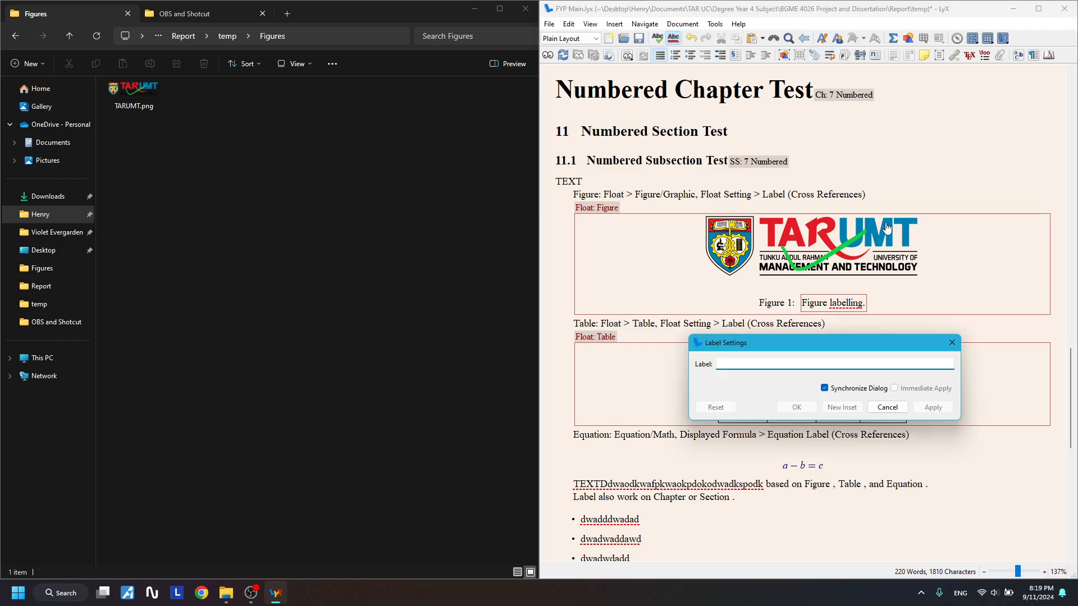
key(Escape)
click(867, 299)
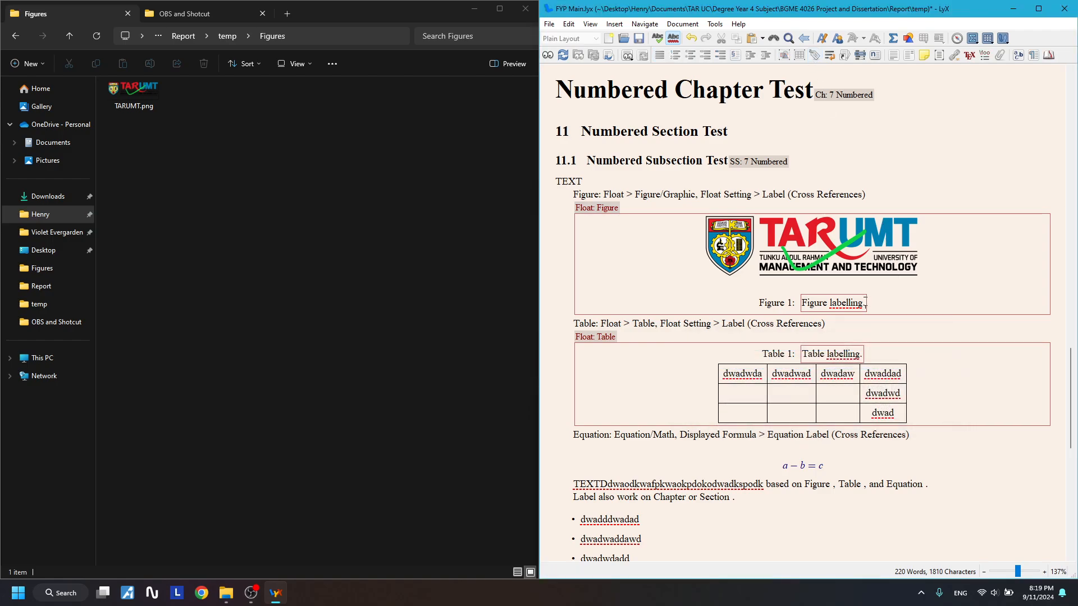
click(814, 55)
key(ctrl+a)
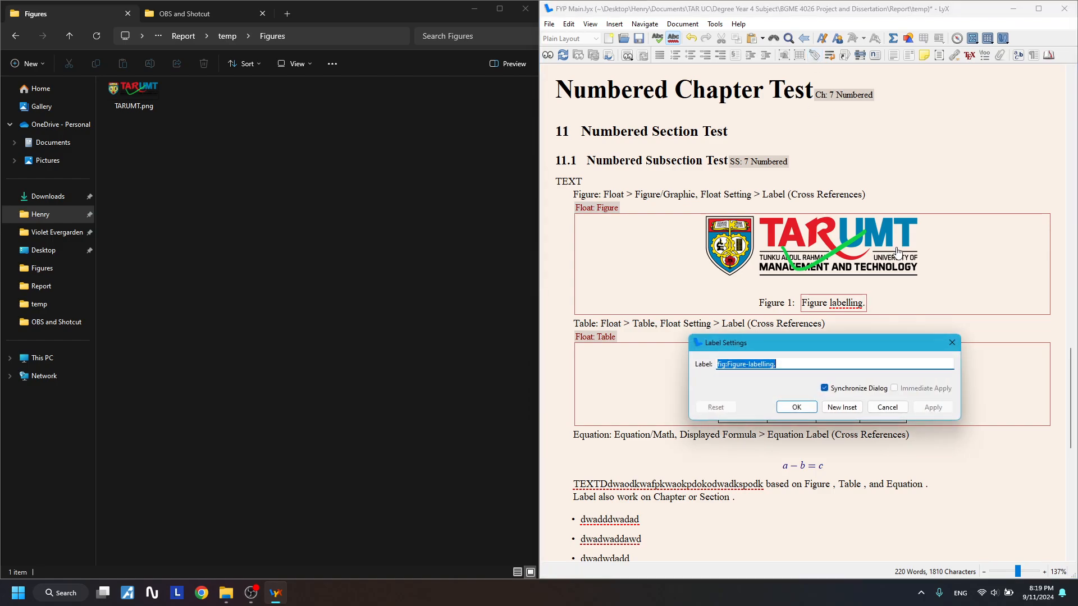
text(Fig: TARUMT)
key(Return)
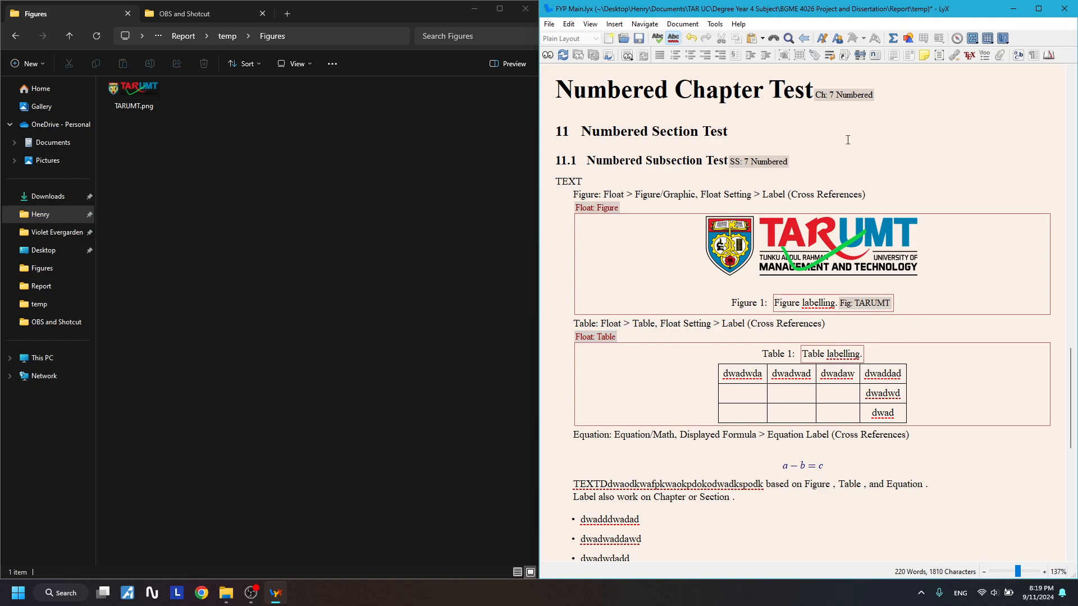
- Replace the table caption's old label with 'Tab: Example'
click(815, 55)
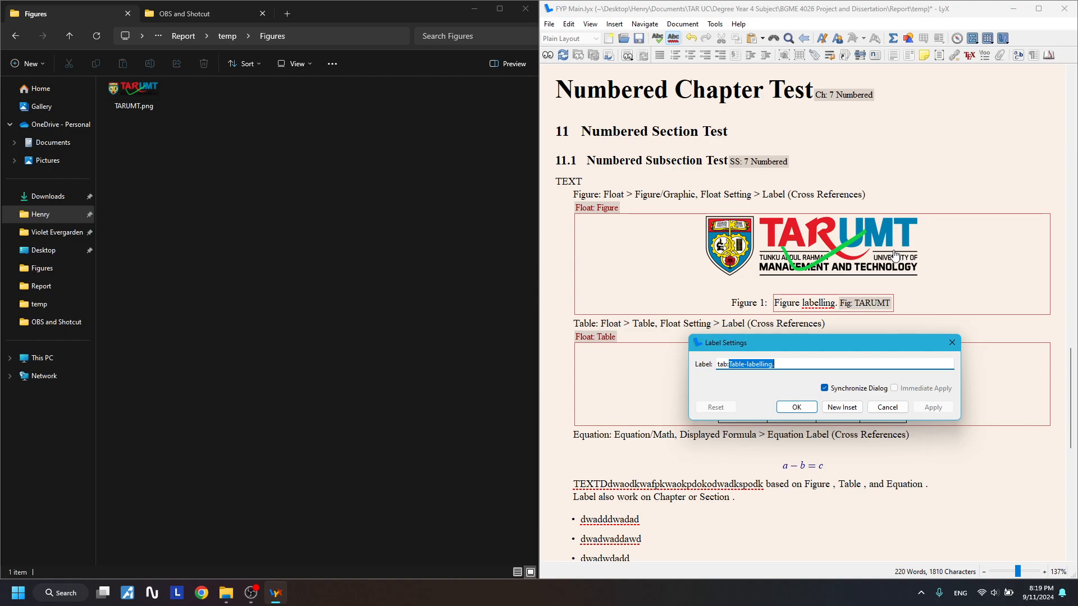
key(BackSpace)
text(Tab: Example)
key(Return)
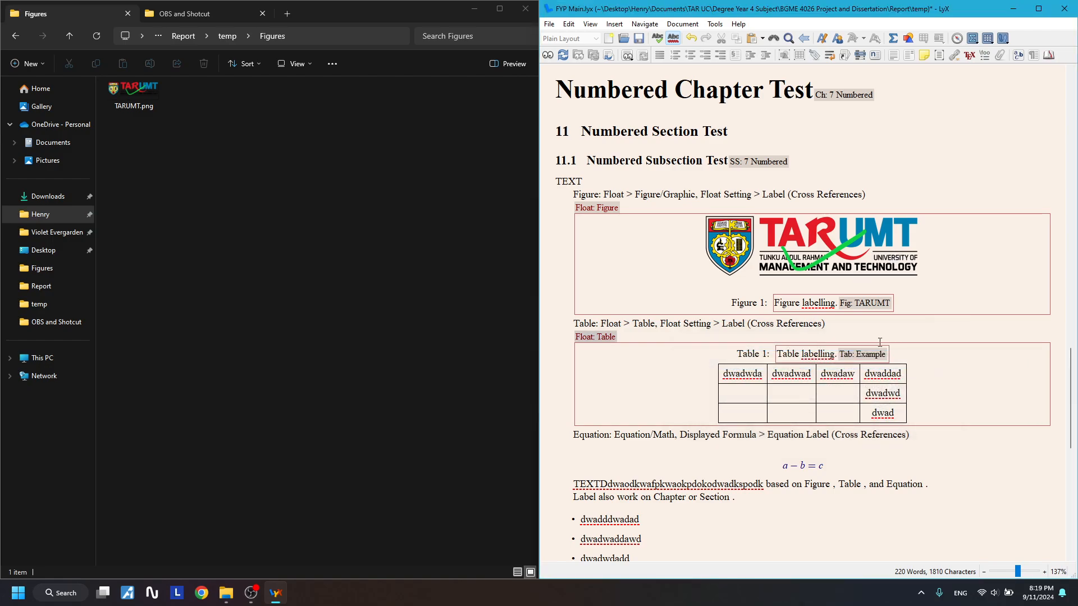
- Add an equation label 'Eq: abc' to the displayed equation a − b = c
scroll(827, 403, down, 1)
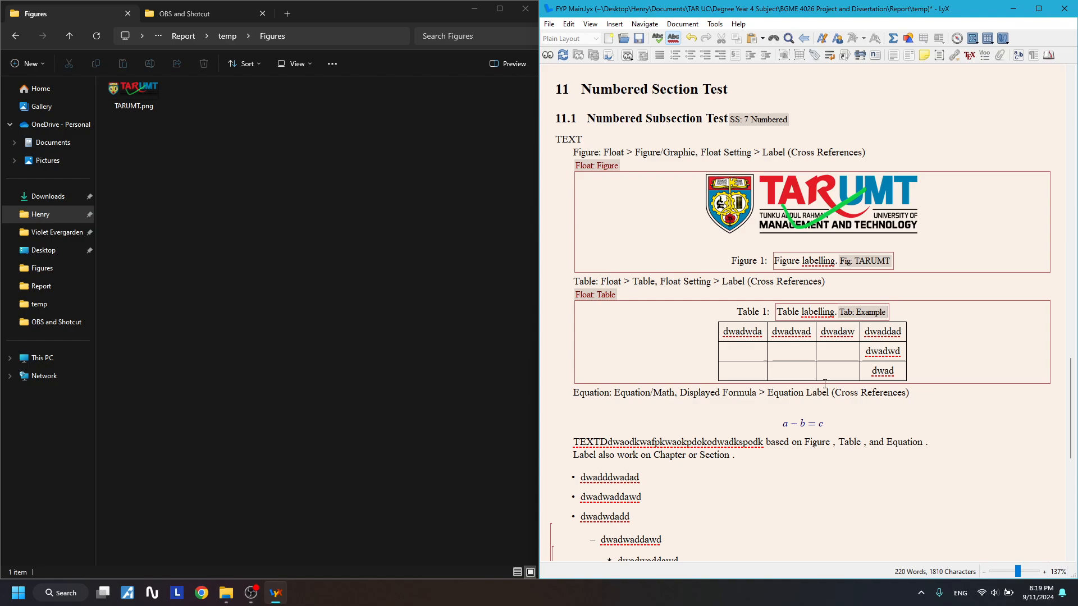
scroll(781, 142, up, 2)
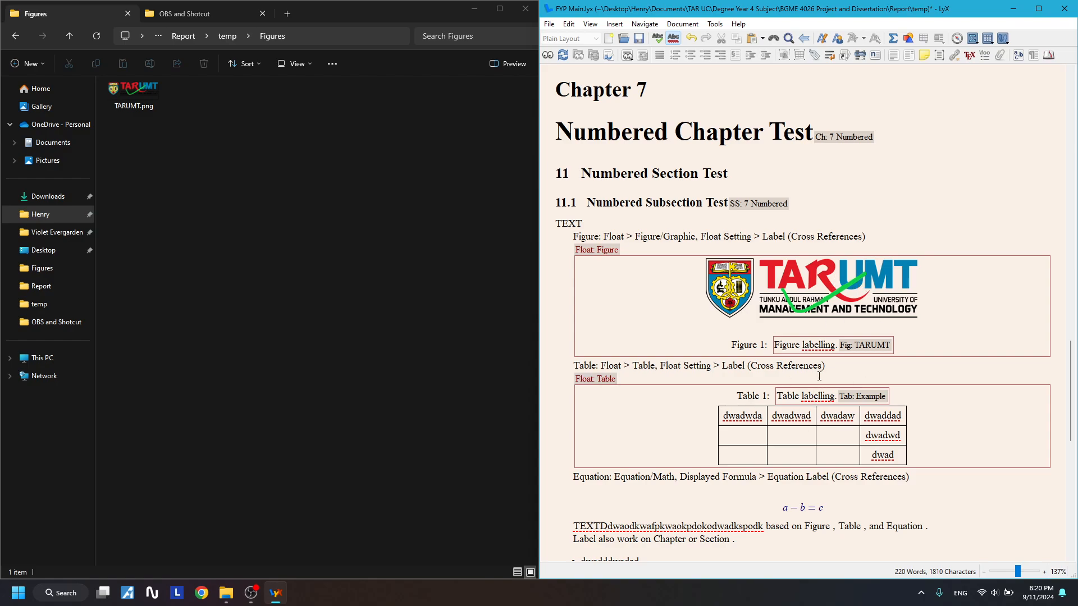
scroll(838, 376, down, 3)
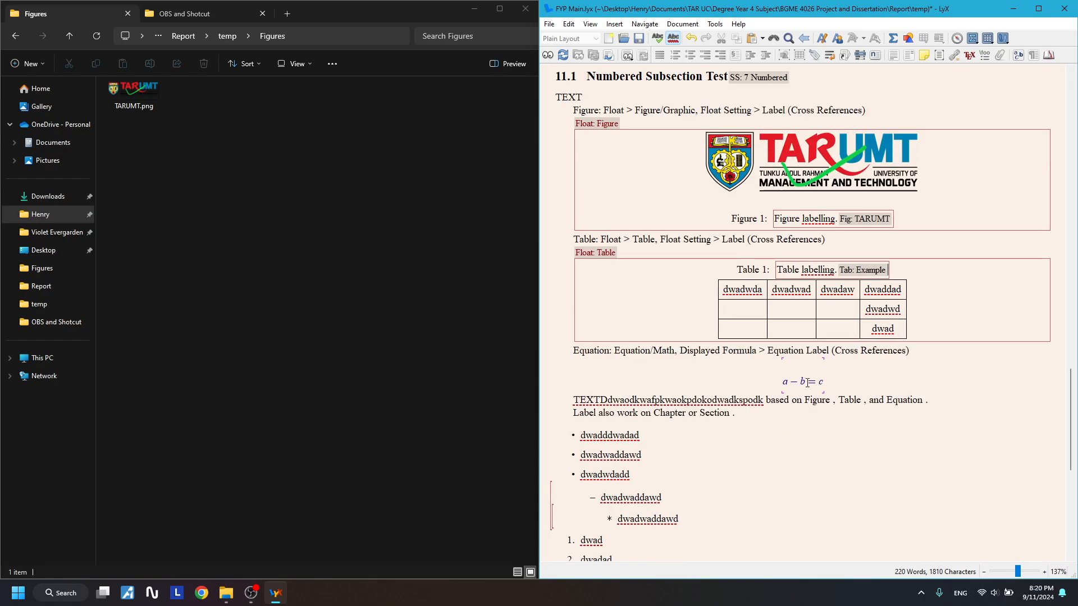
scroll(810, 322, up, 4)
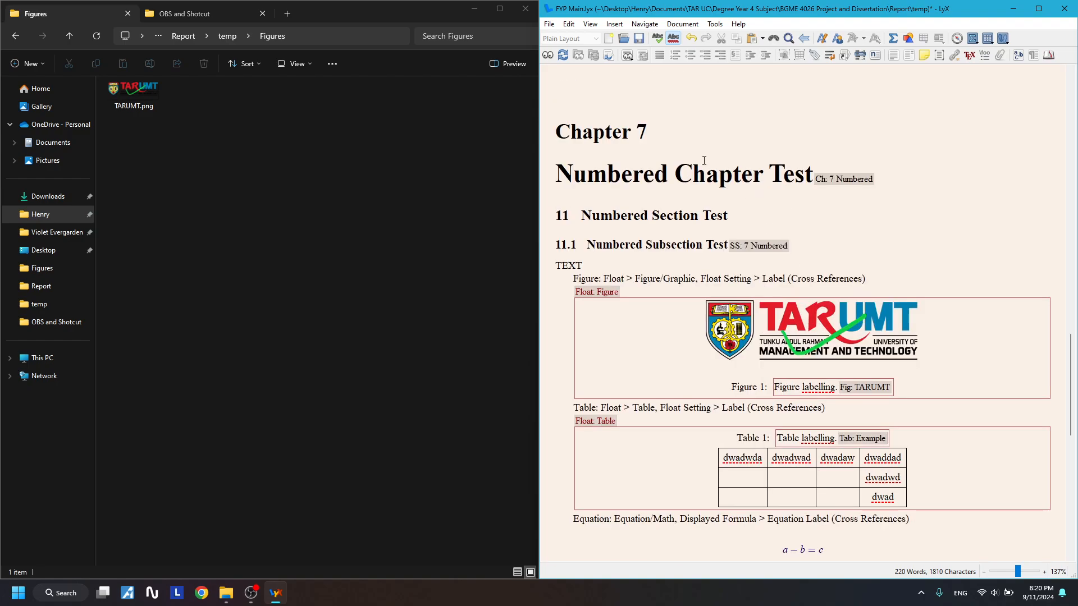
scroll(691, 252, down, 1)
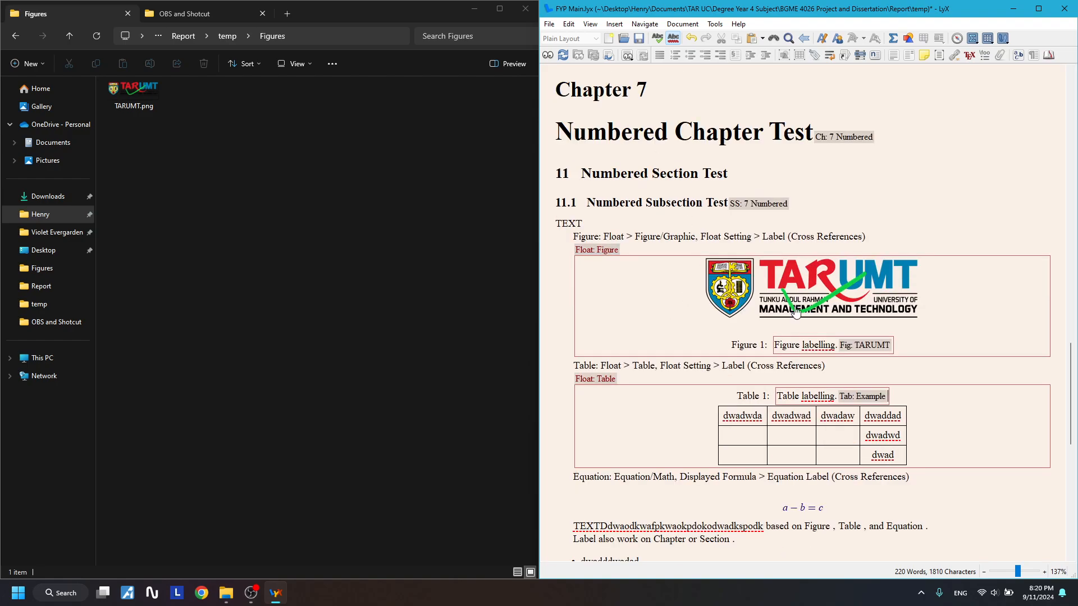
scroll(803, 422, down, 2)
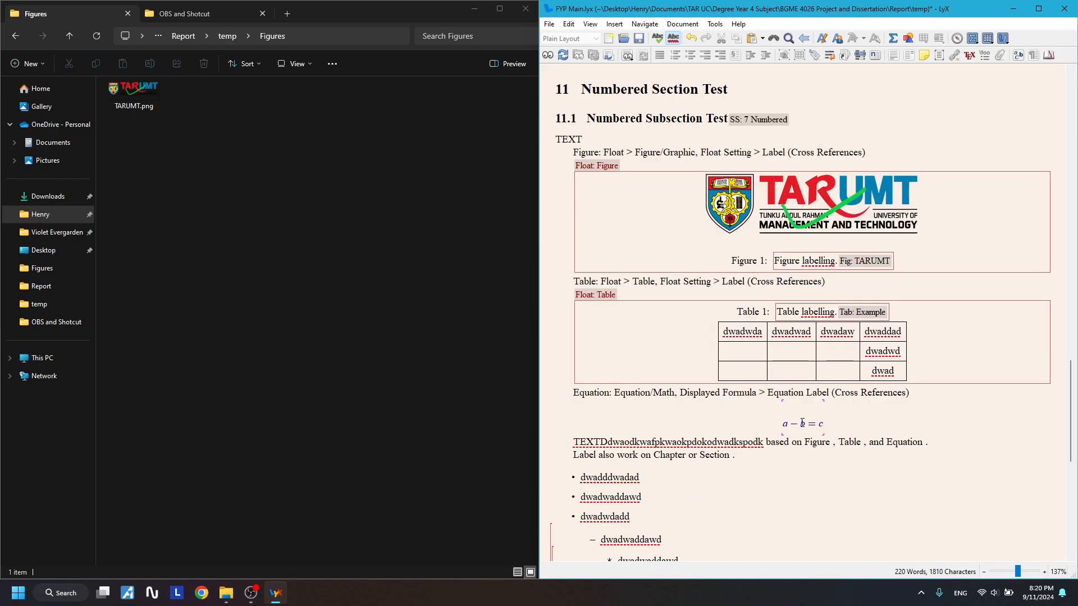
click(802, 423)
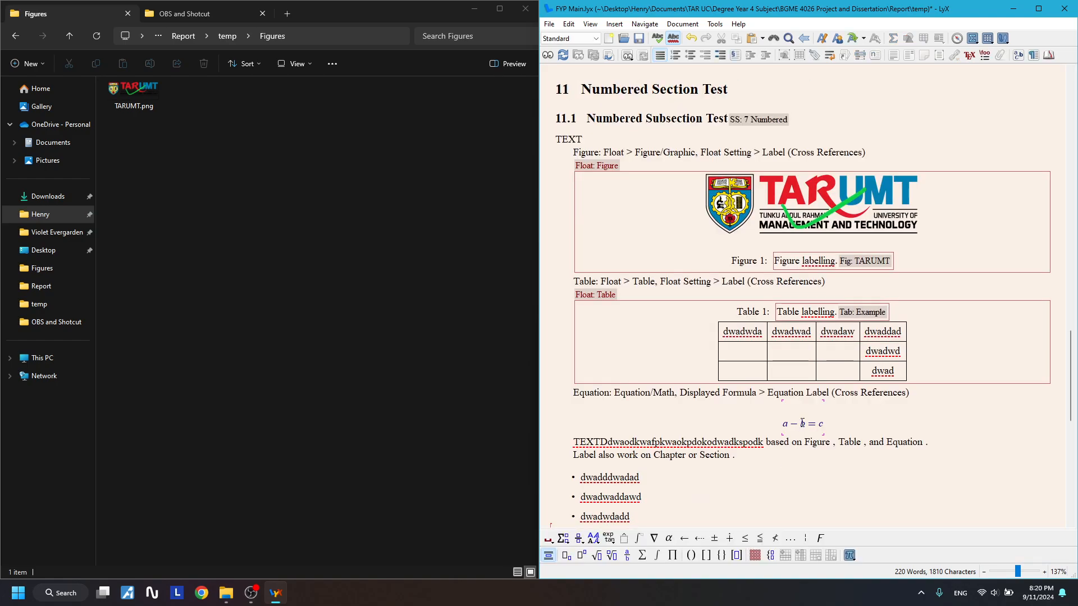
right_click(802, 422)
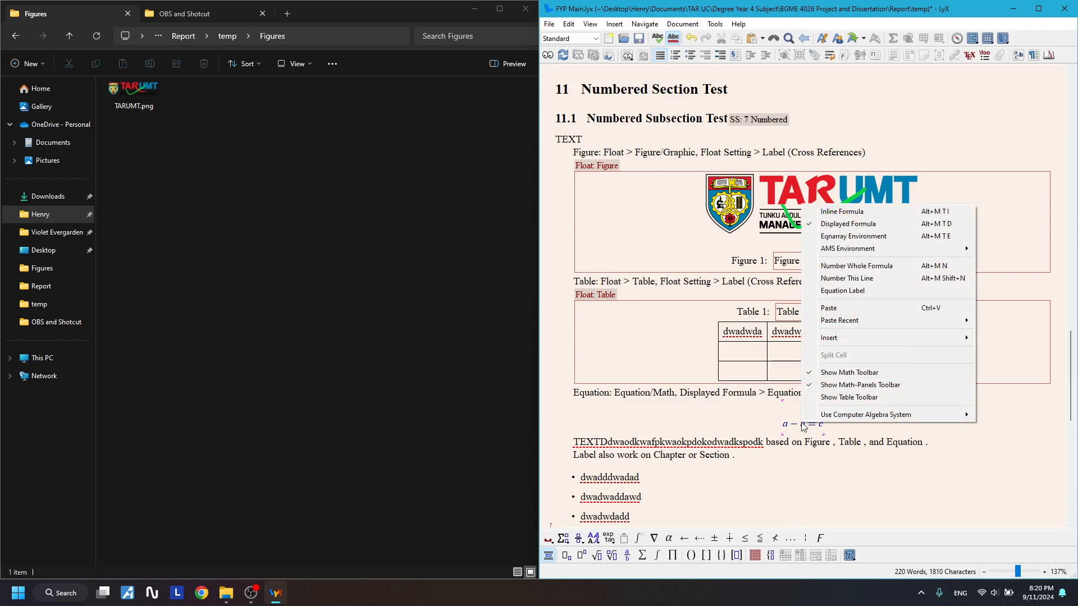
click(847, 290)
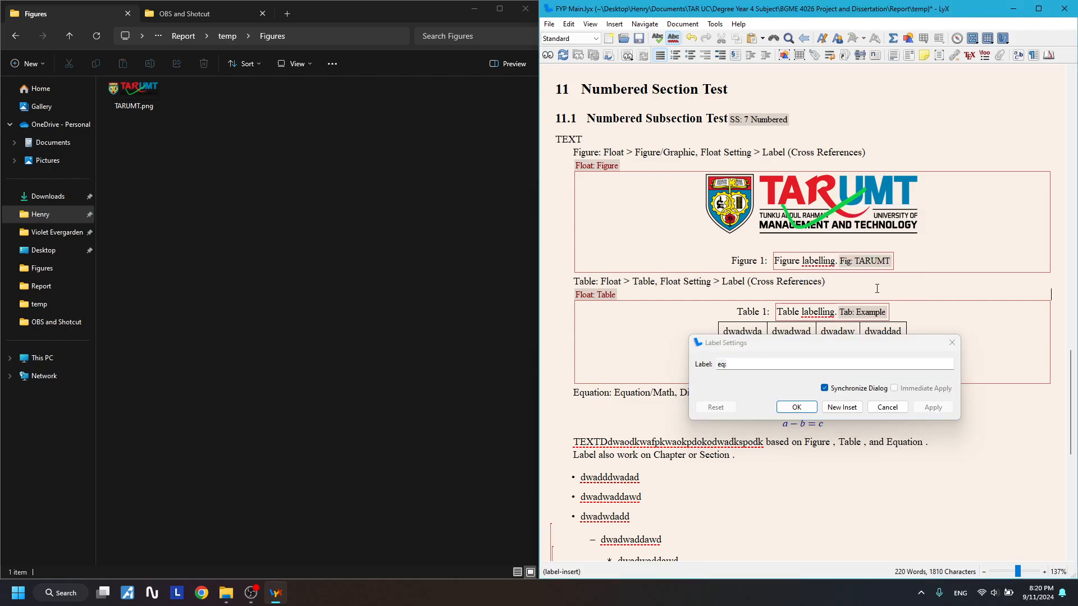
drag(748, 367, 646, 359)
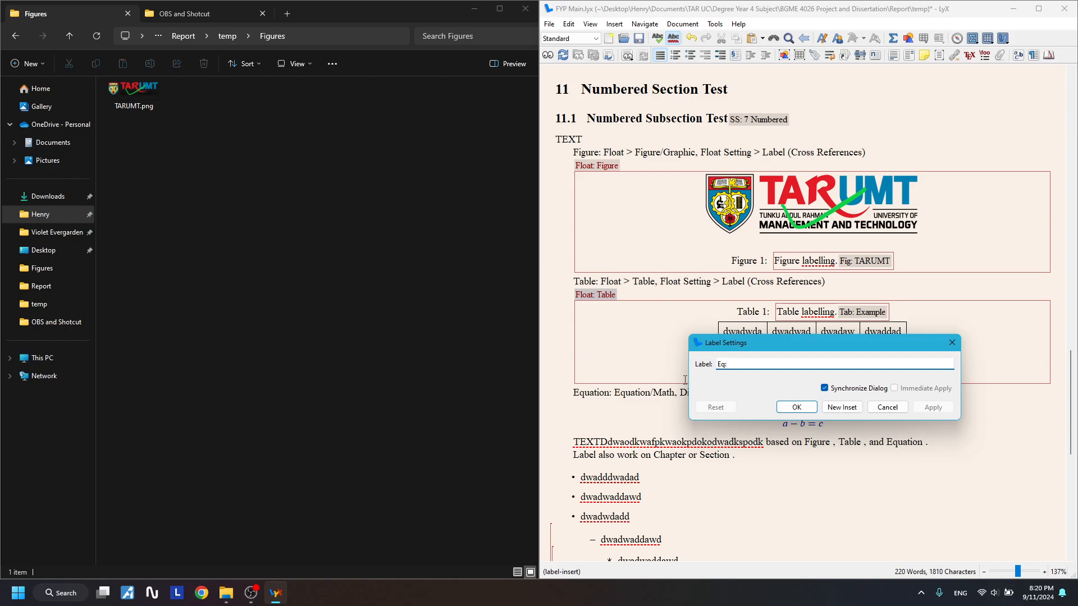
text(Eq: abc)
key(Return)
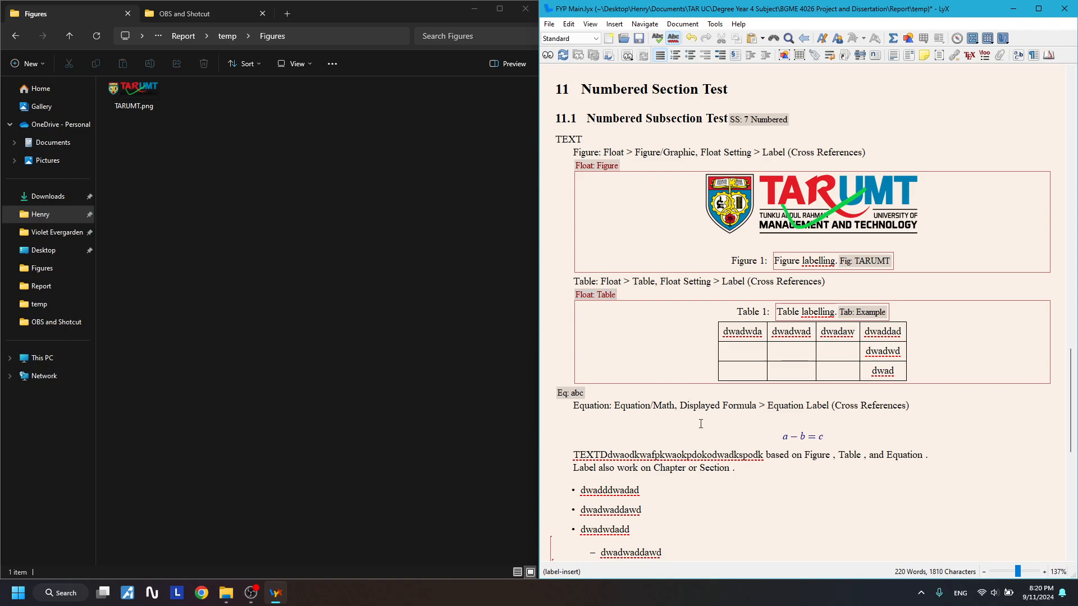
- Undo the lowercase label and relabel the equation 'Eq: ABC'
key(ctrl+z)
right_click(803, 417)
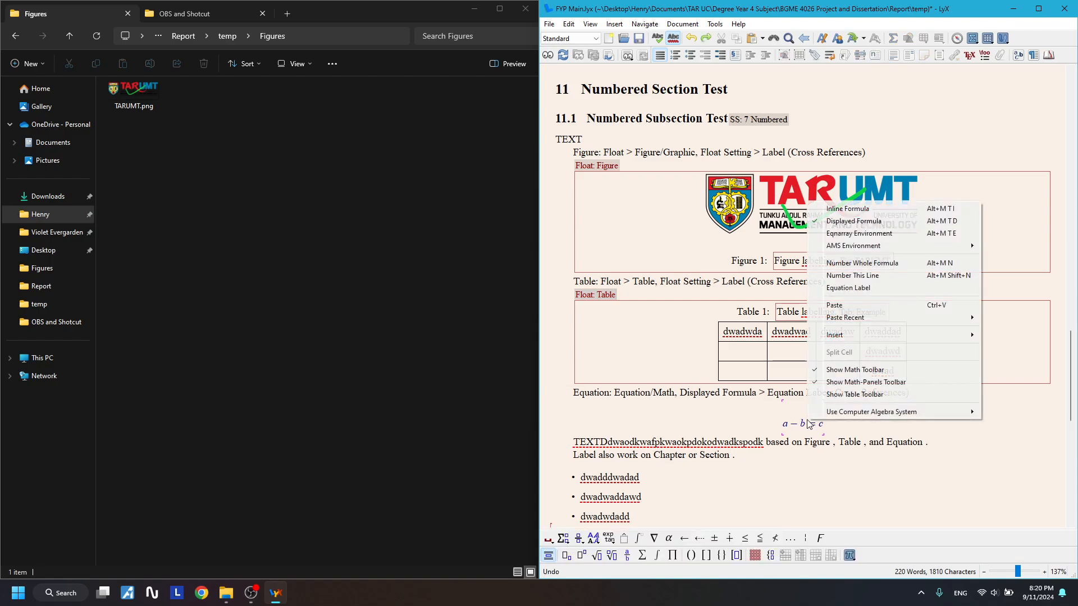
click(849, 288)
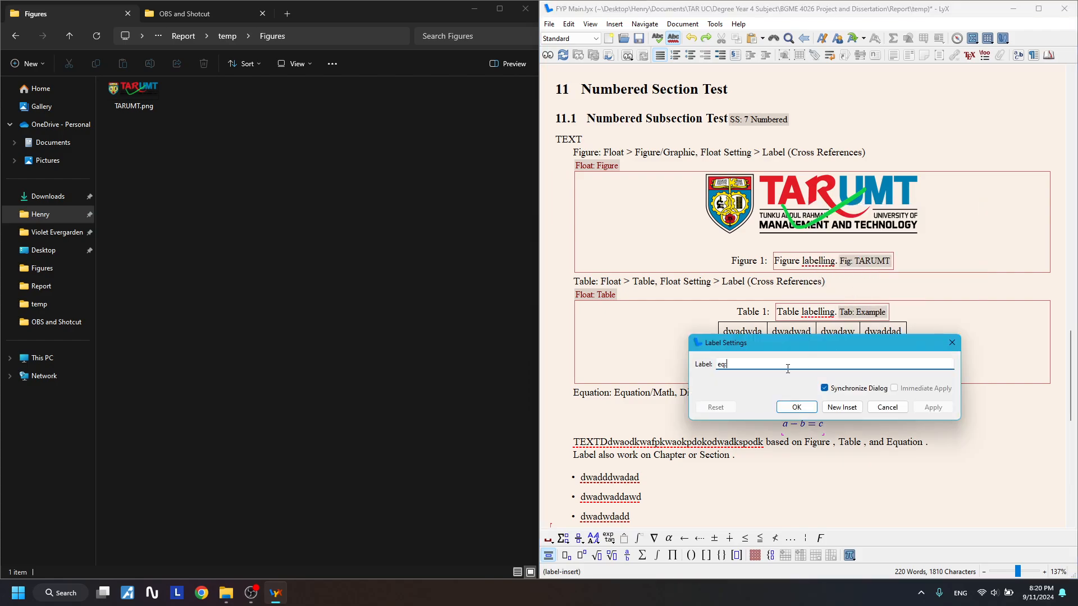
text(e)
key(BackSpace)
text(E)
key(Return)
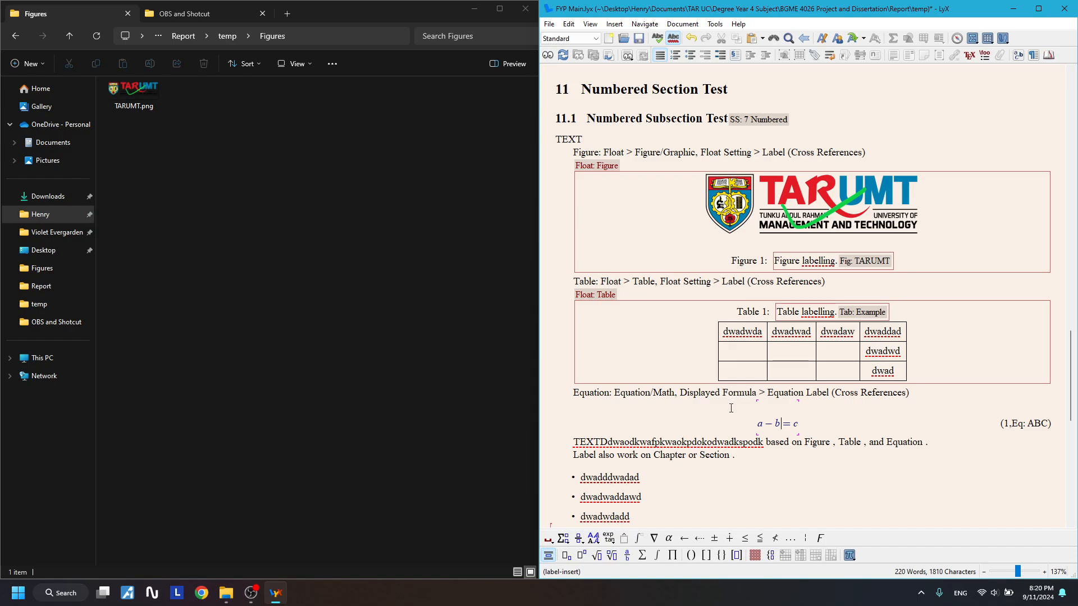
scroll(991, 401, down, 3)
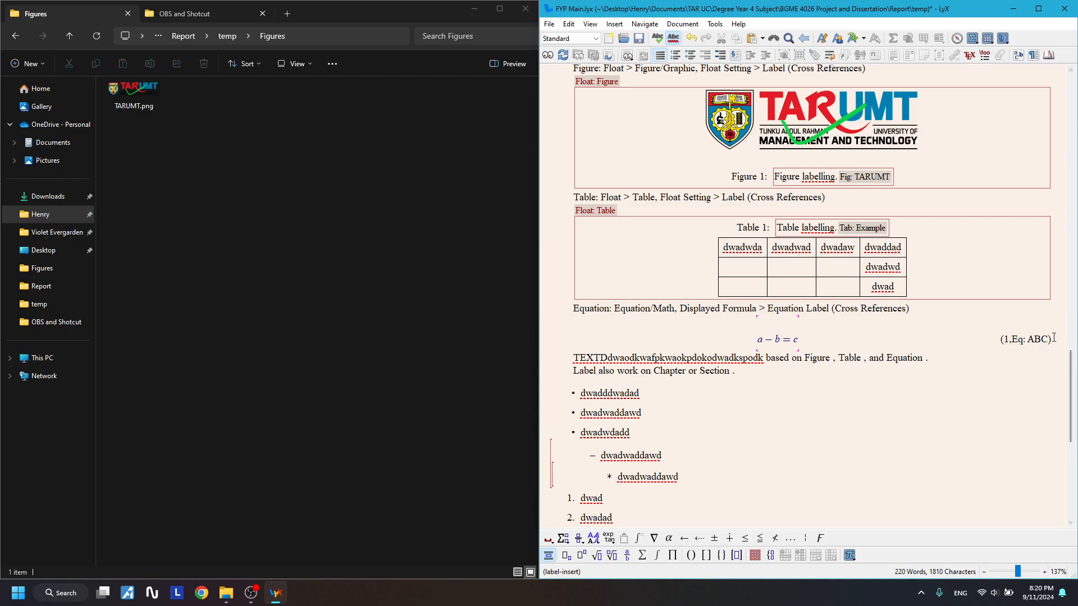
scroll(1029, 342, up, 3)
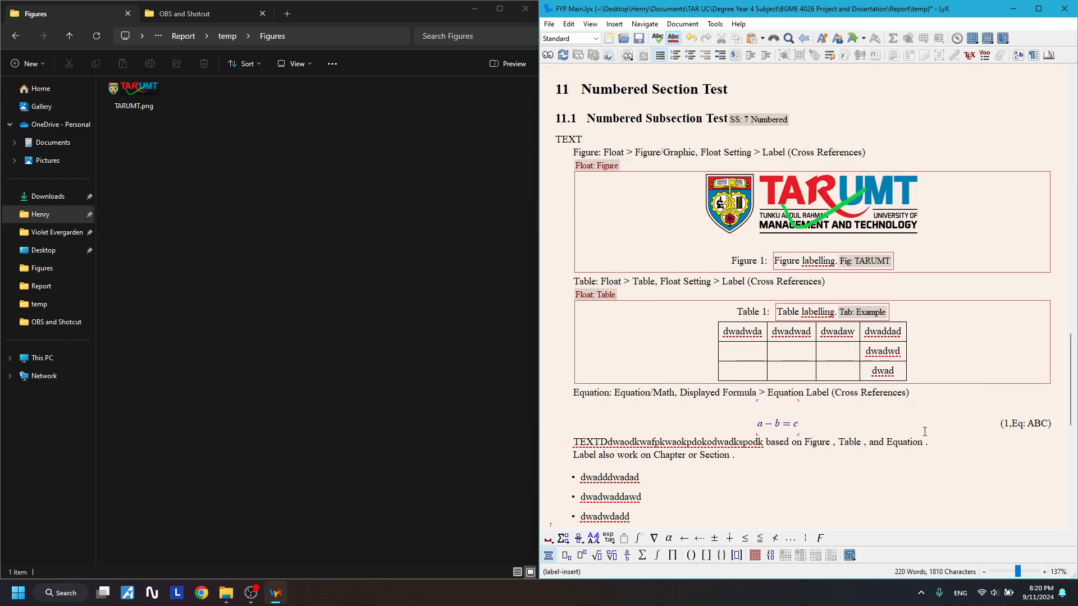
scroll(925, 431, down, 1)
scroll(840, 401, up, 4)
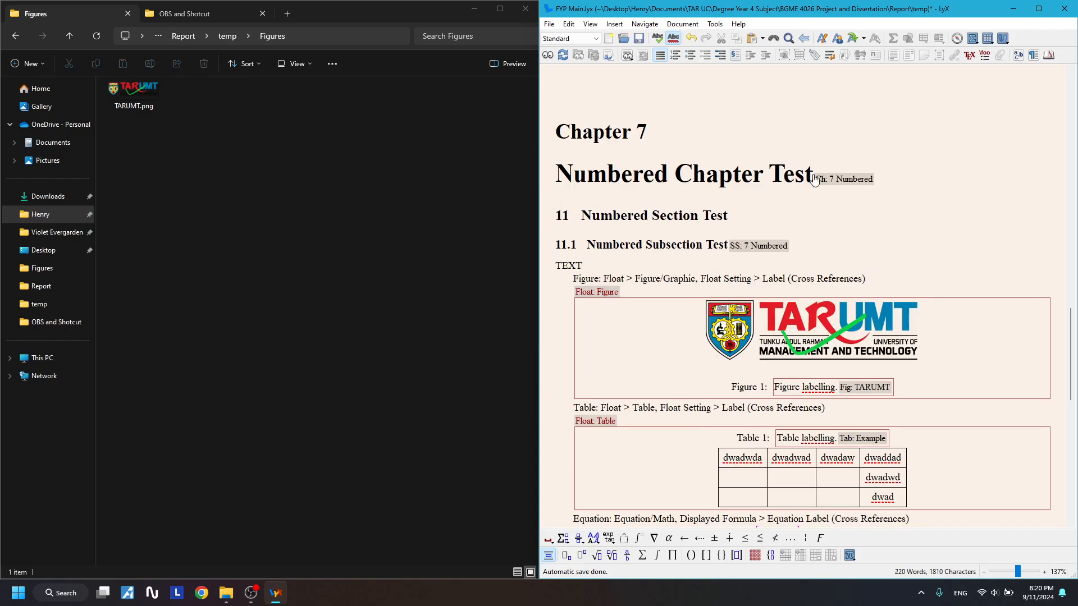
scroll(830, 387, down, 5)
scroll(818, 366, up, 2)
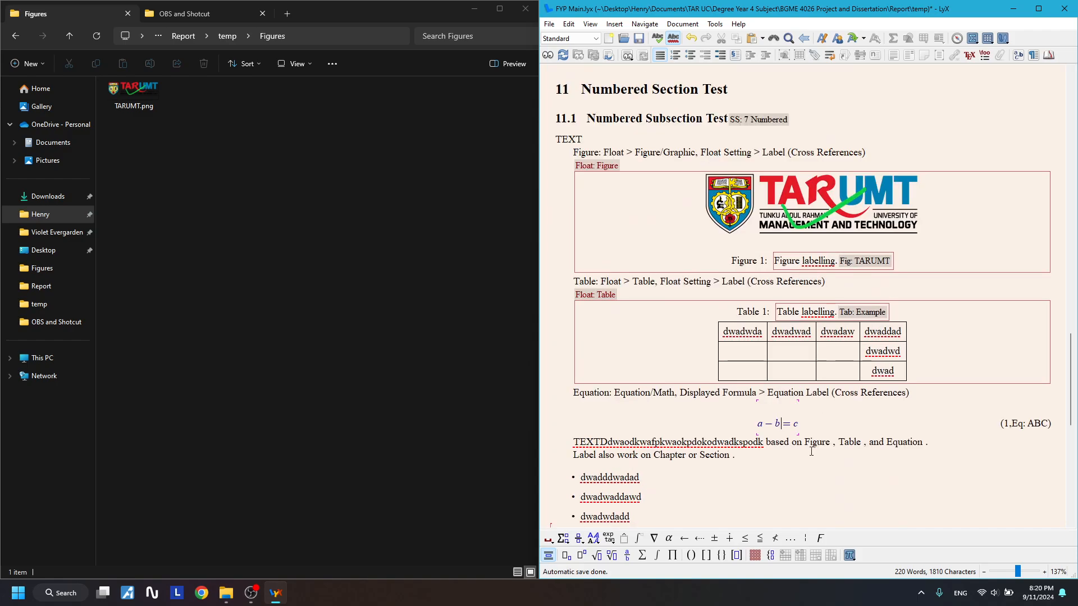
- Insert Fig: TARUMT, Tab: Example and Eq: ABC cross-references after Figure, Table and Equation
click(834, 441)
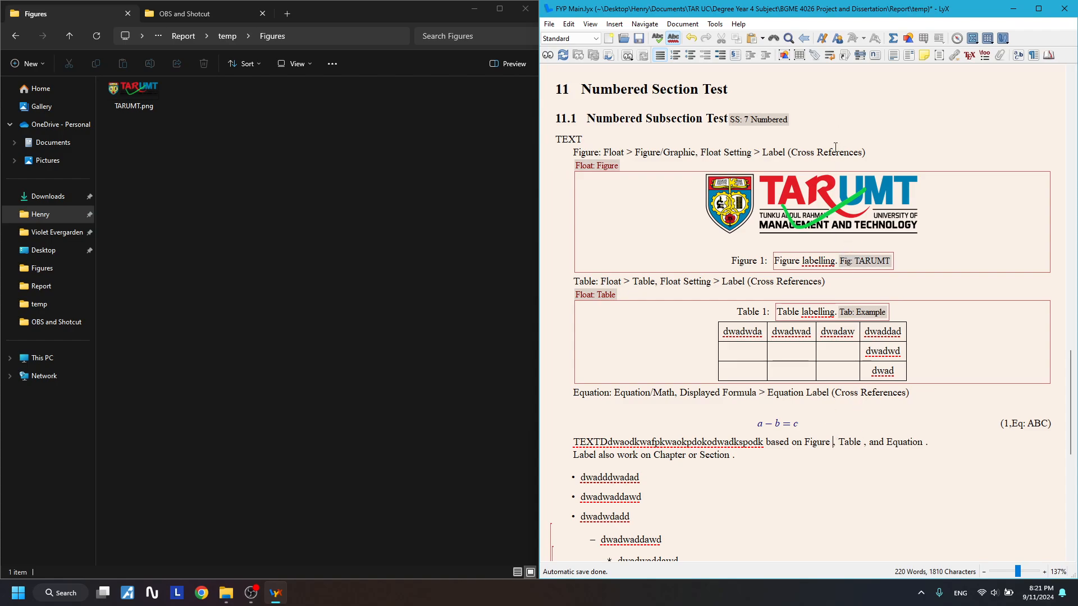
click(827, 56)
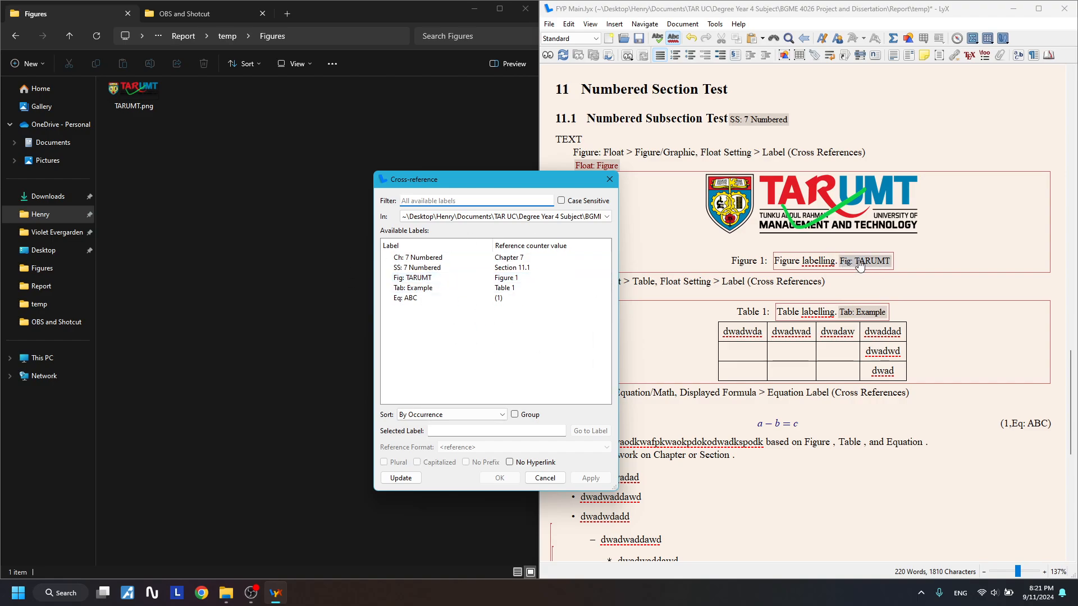
click(443, 278)
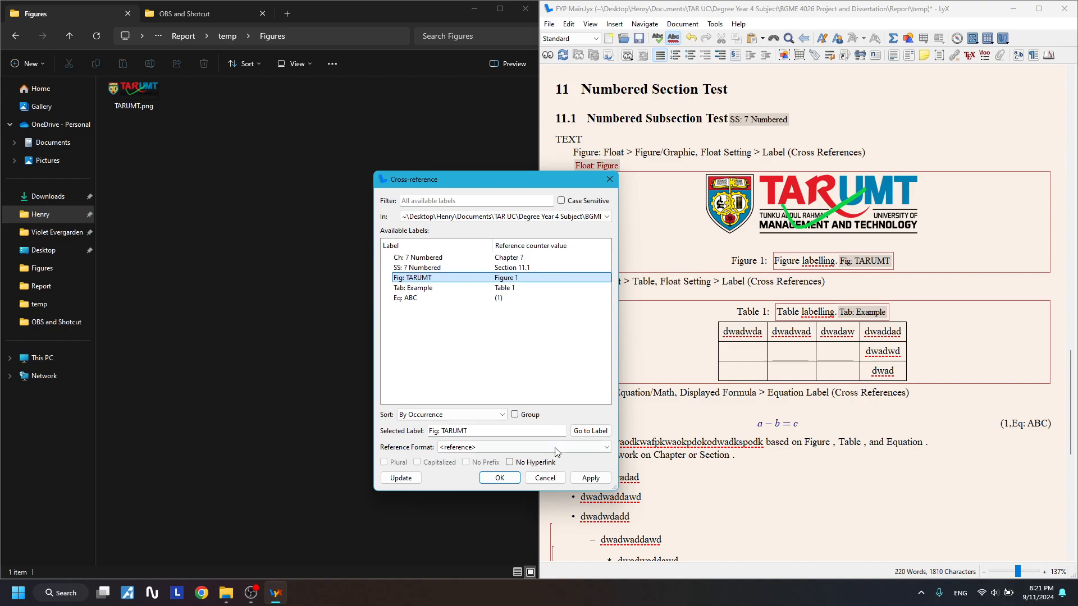
click(591, 478)
click(934, 442)
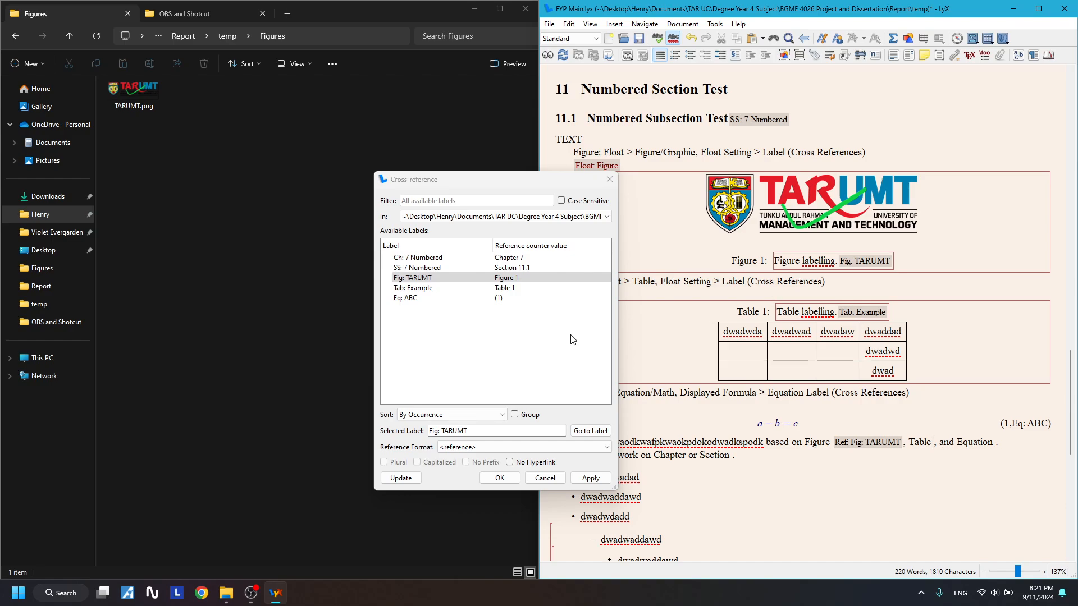
click(462, 288)
click(591, 478)
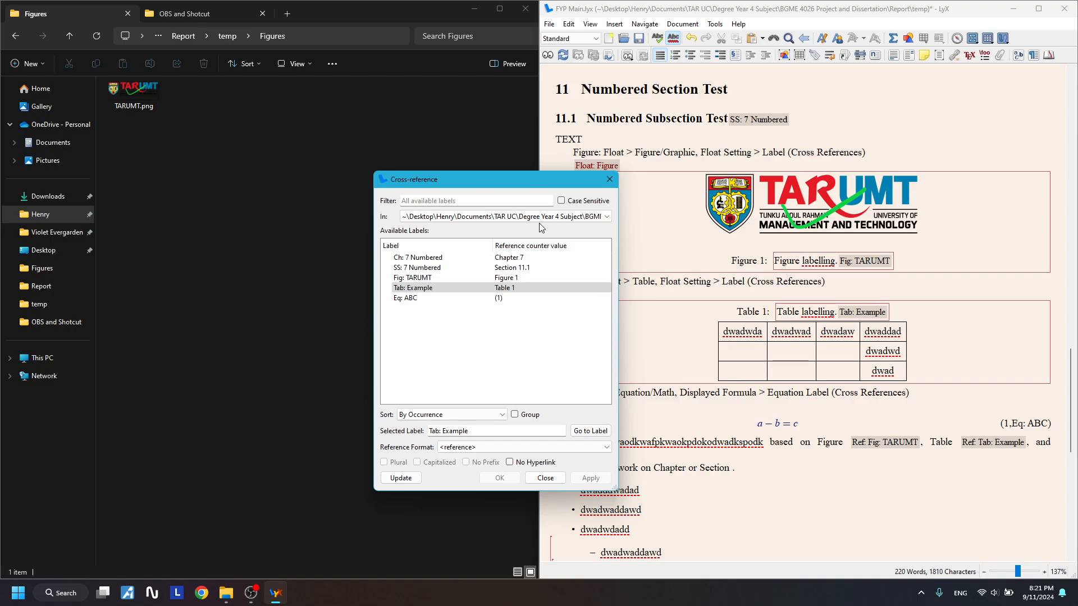
drag(528, 183, 439, 202)
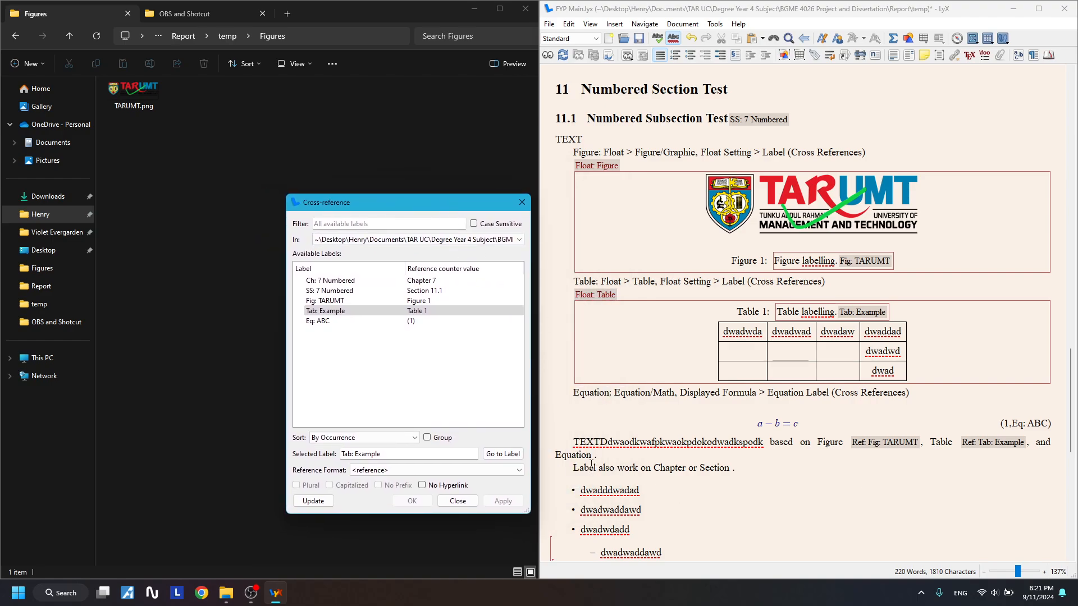
click(320, 320)
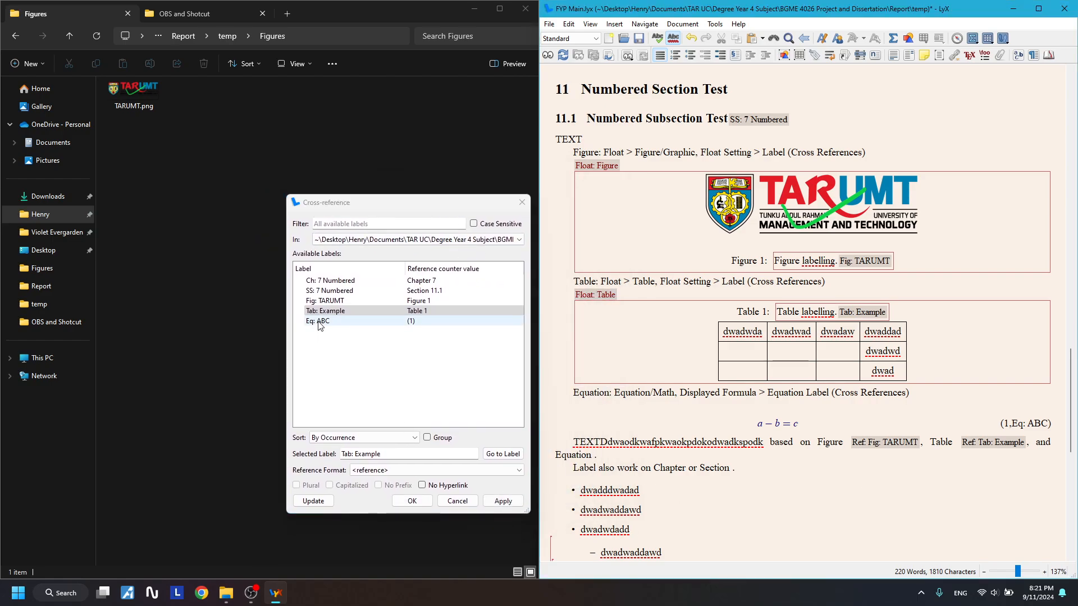
click(503, 501)
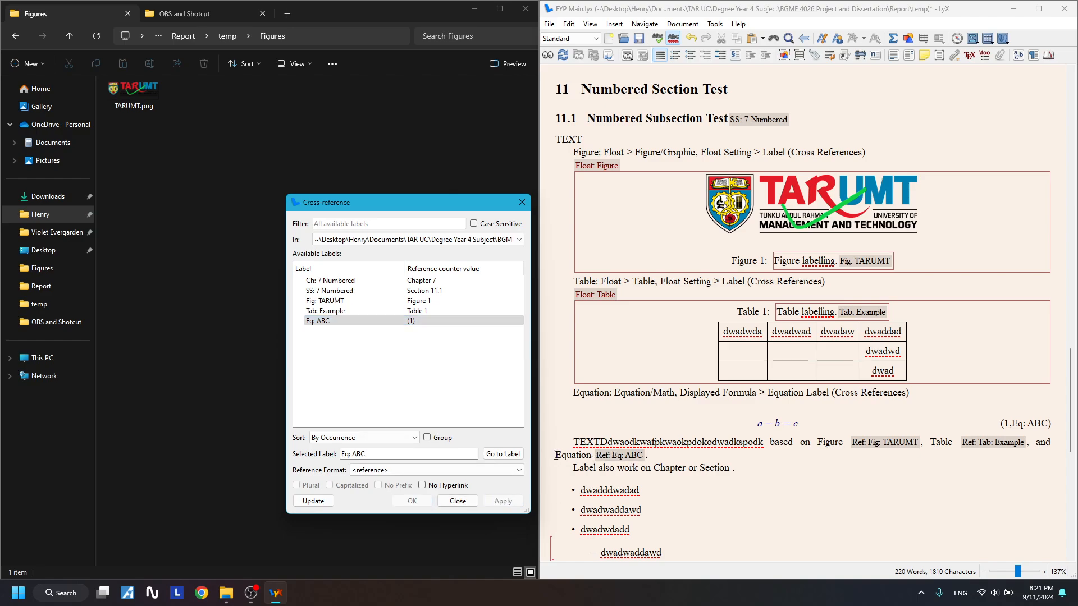
- Insert the Ch: 7 Numbered reference after Chapter and pick the subsection label for Section
drag(556, 455, 648, 456)
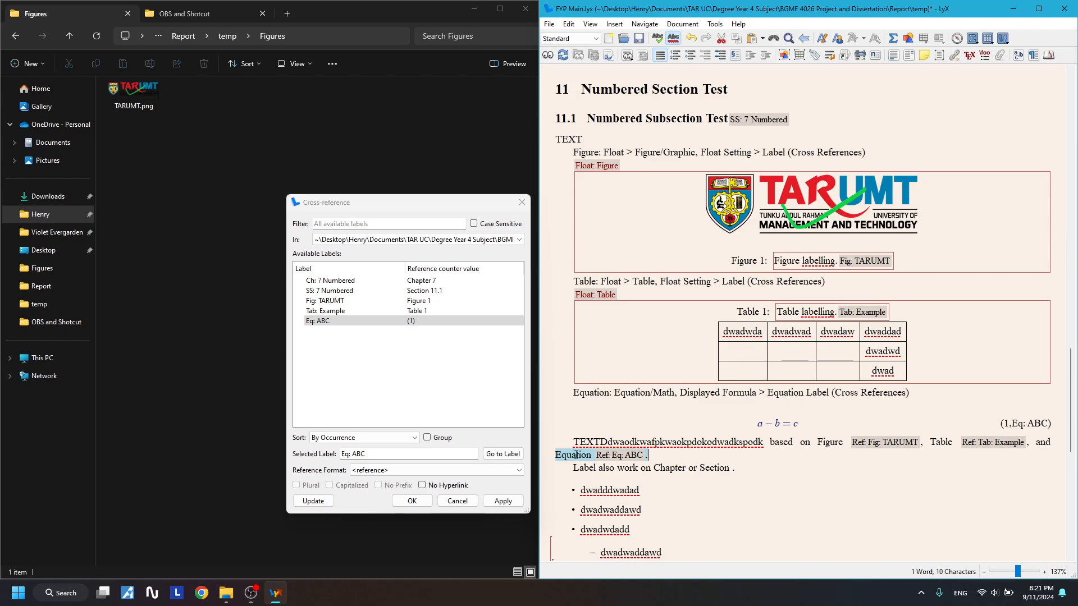
drag(555, 456, 586, 457)
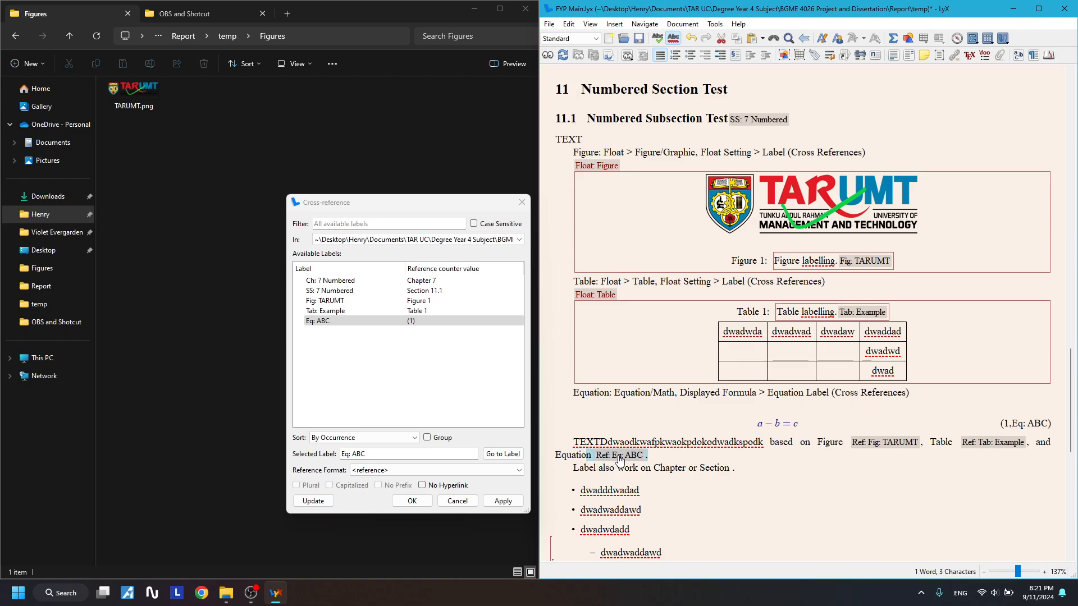
click(685, 467)
click(329, 280)
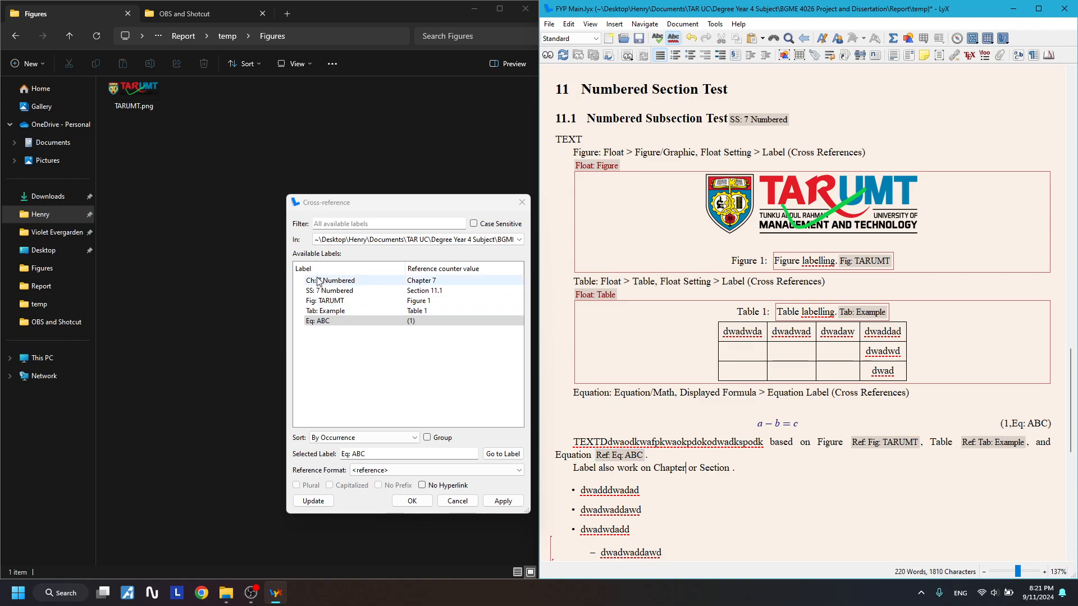
click(503, 500)
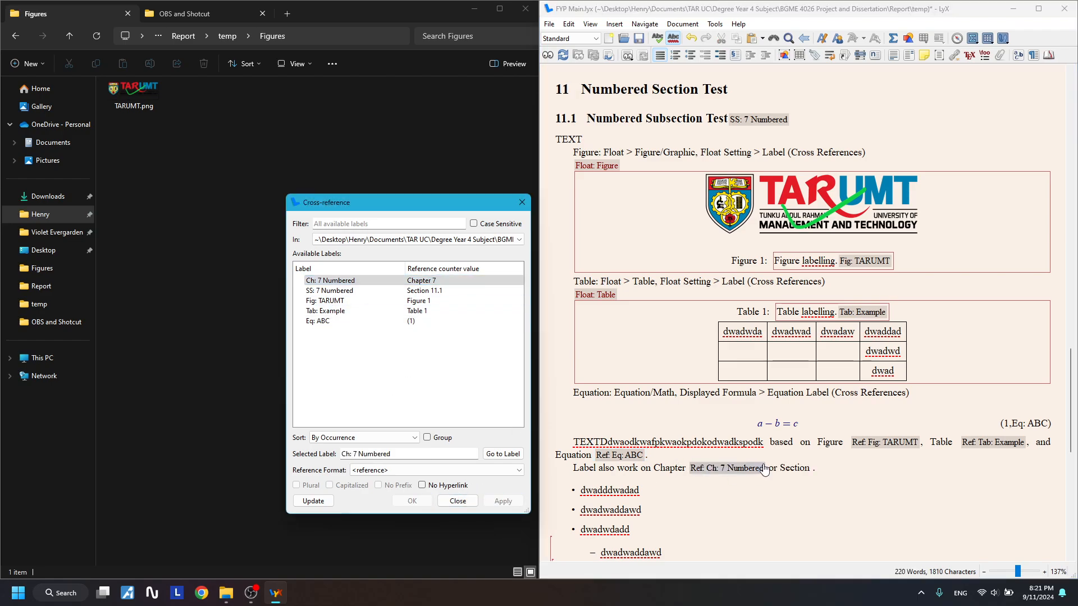
click(812, 468)
click(329, 290)
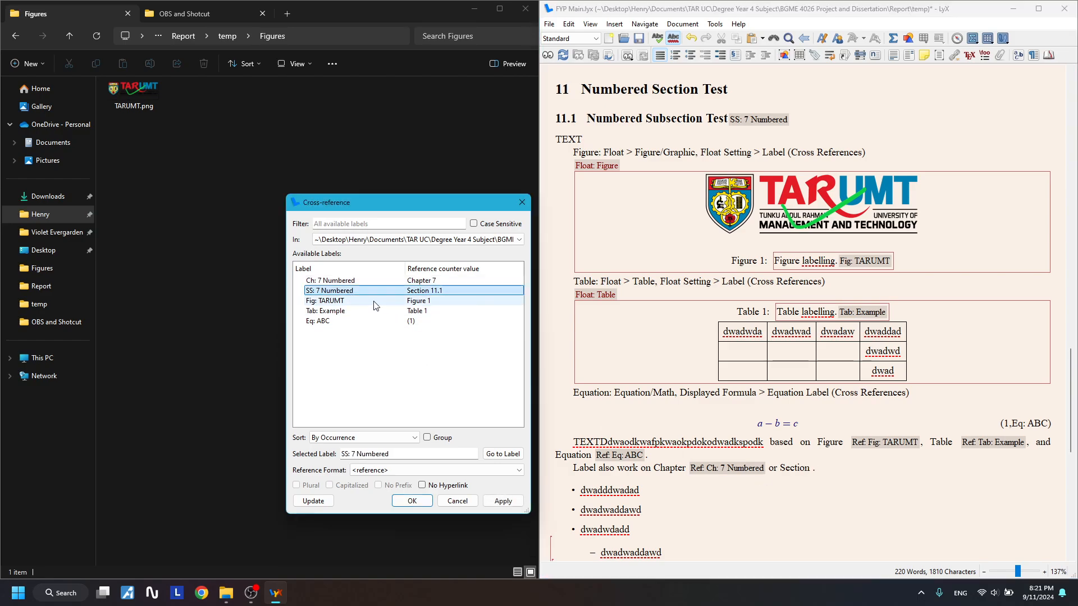
- Insert the SS: 7 Numbered reference after Section and close the cross-reference window
click(494, 499)
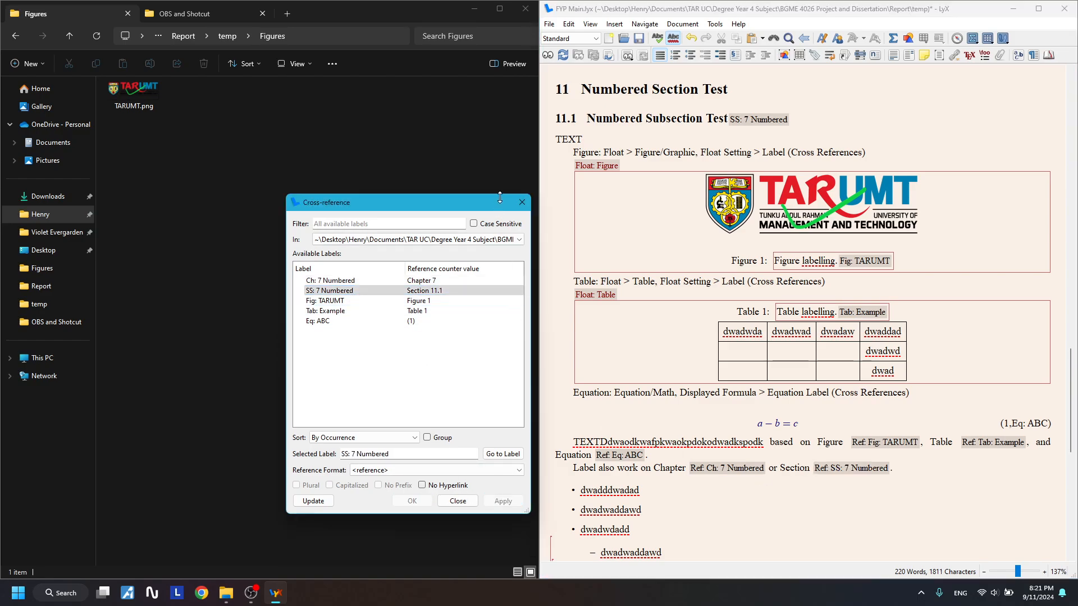
click(624, 296)
drag(926, 469, 550, 438)
click(698, 441)
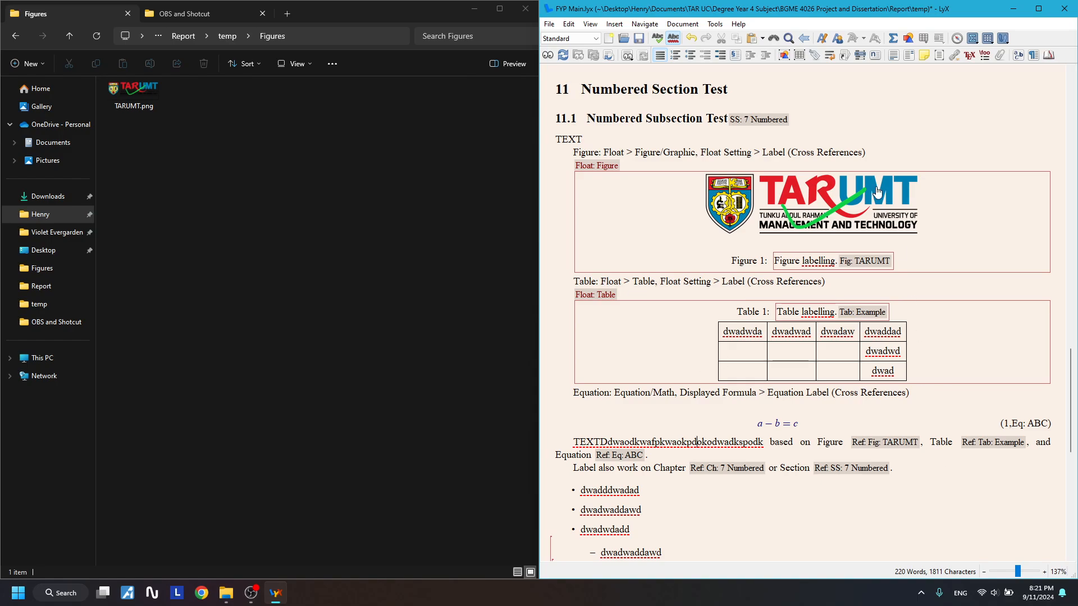
- Review the chapter, section and subsection headings and their labels
scroll(877, 190, up, 2)
drag(783, 132, 910, 137)
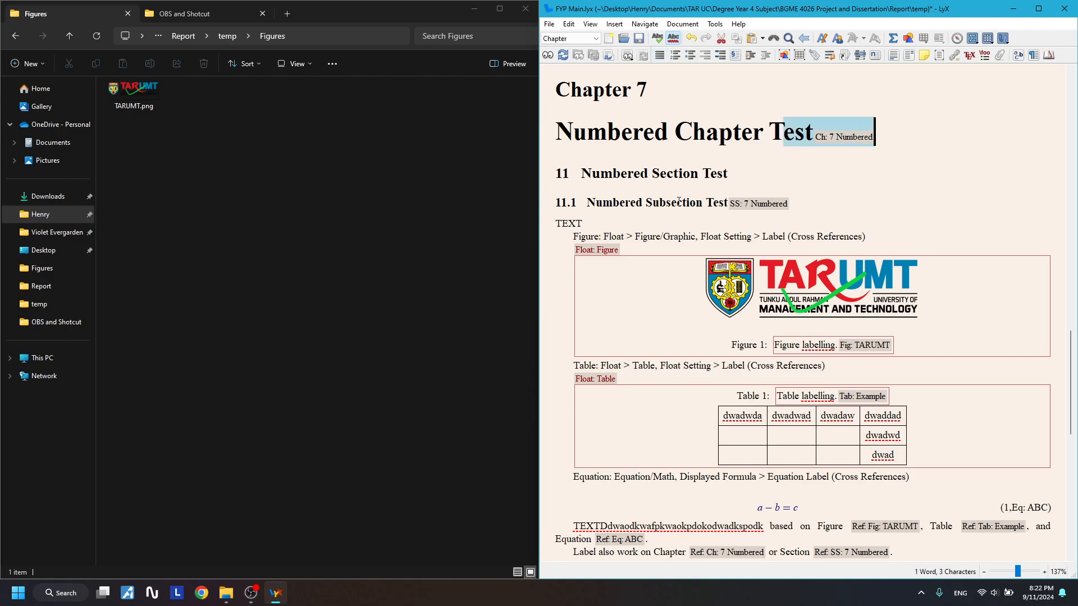
drag(678, 200, 789, 203)
scroll(774, 211, up, 1)
double_click(792, 185)
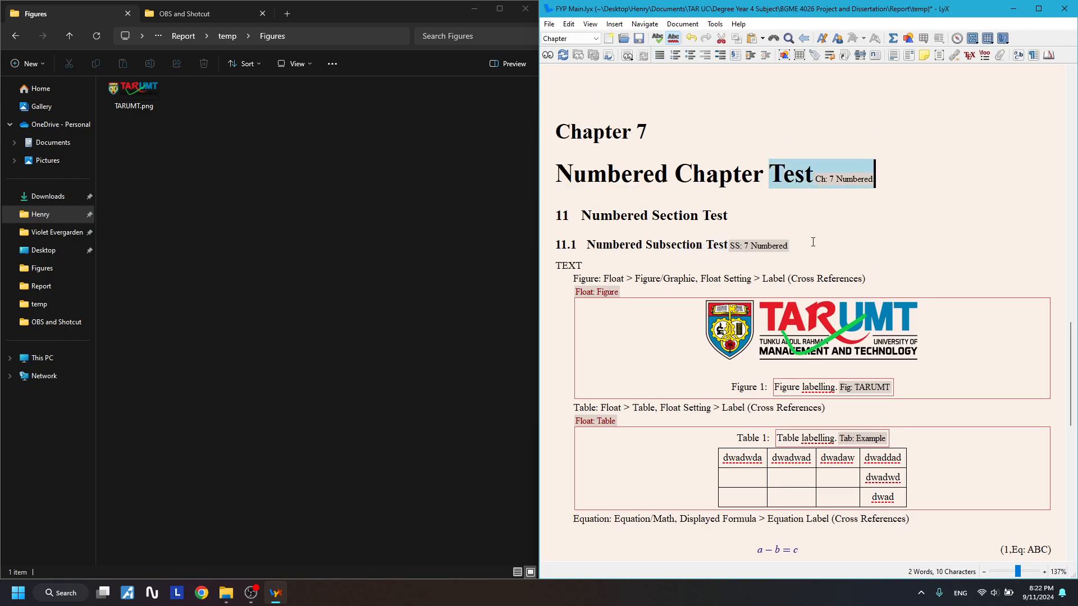
click(943, 220)
scroll(842, 253, down, 4)
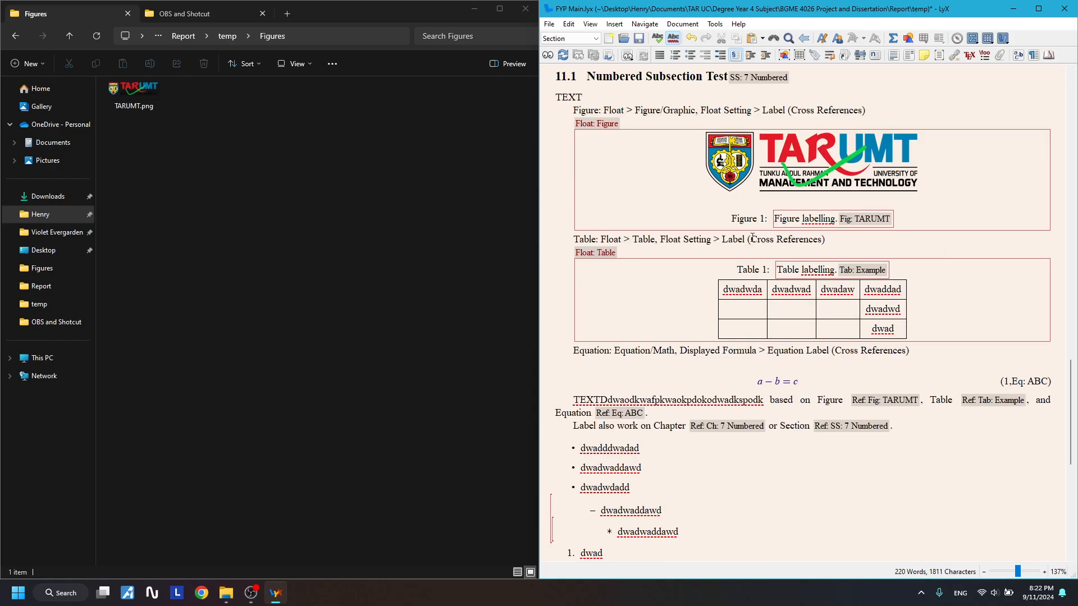
scroll(752, 237, up, 3)
drag(857, 147, 582, 126)
drag(789, 204, 632, 198)
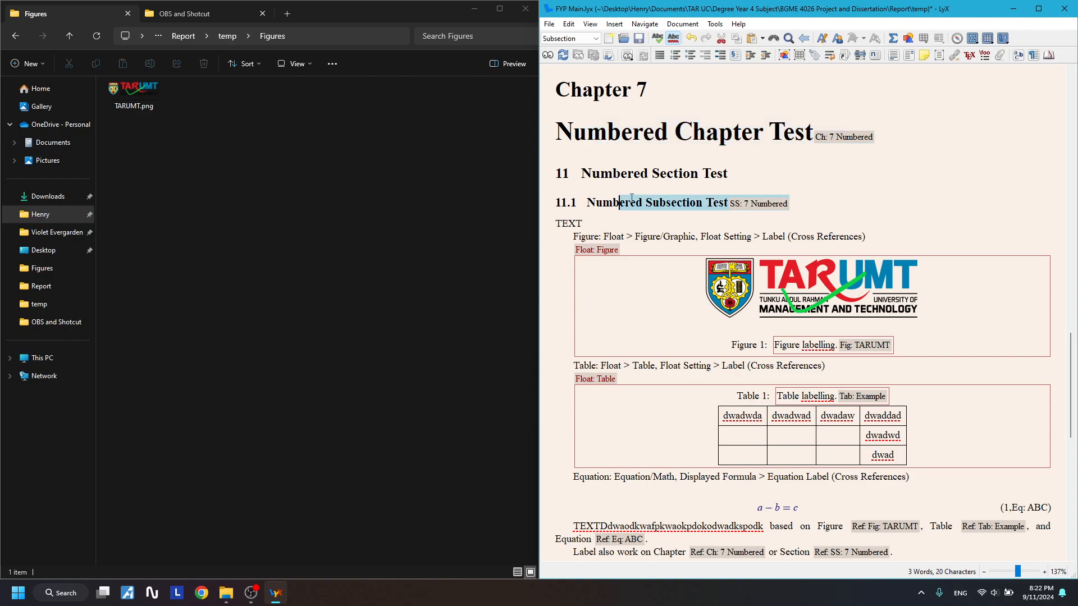
drag(767, 181, 640, 174)
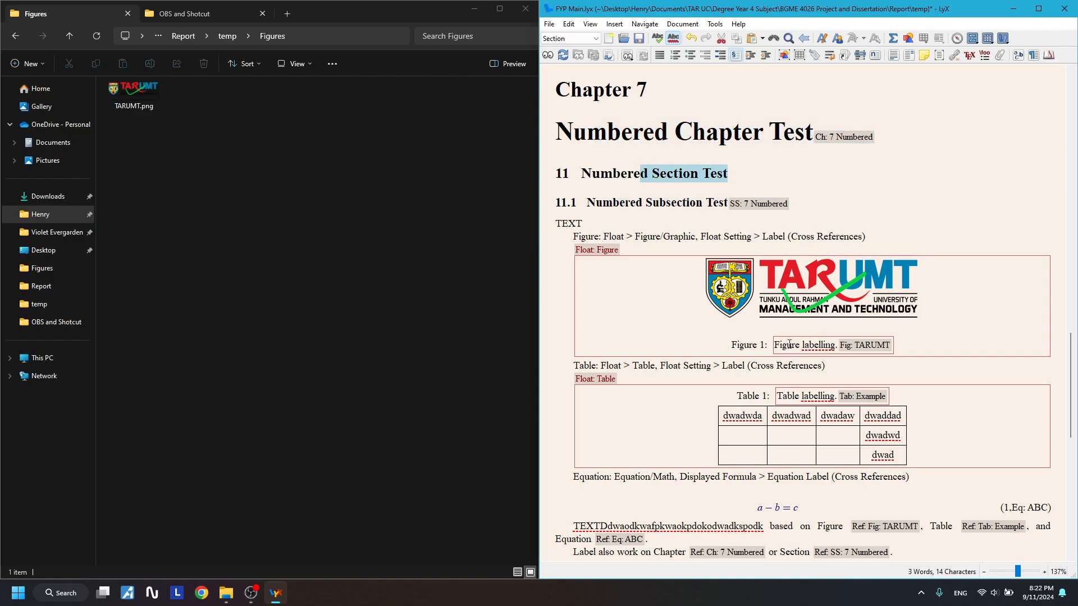
- Review the figure and table caption labels and the equation's label options
drag(788, 344, 888, 343)
click(897, 344)
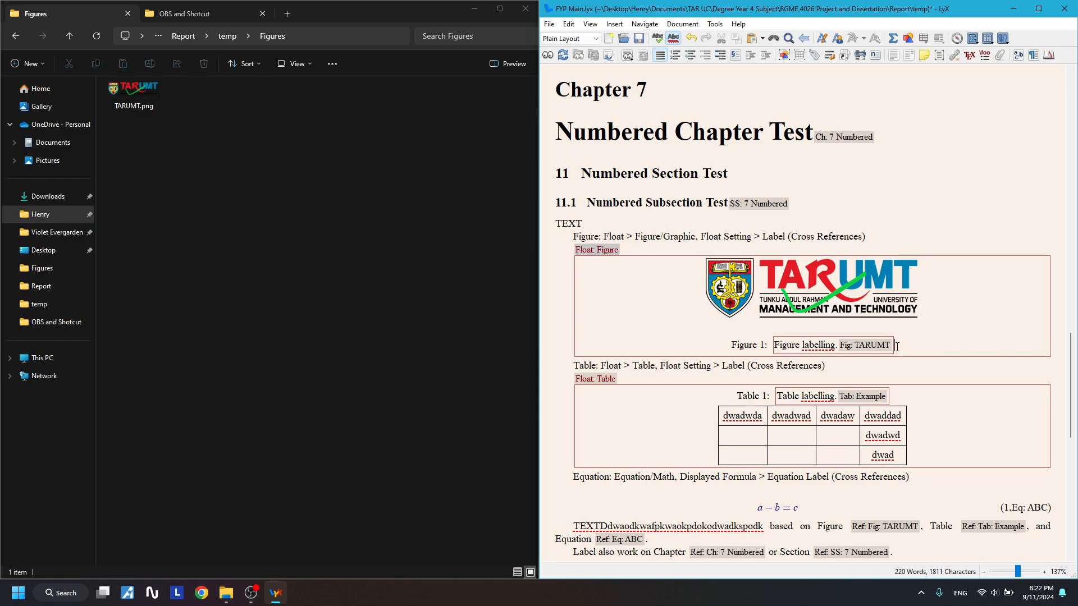
triple_click(805, 344)
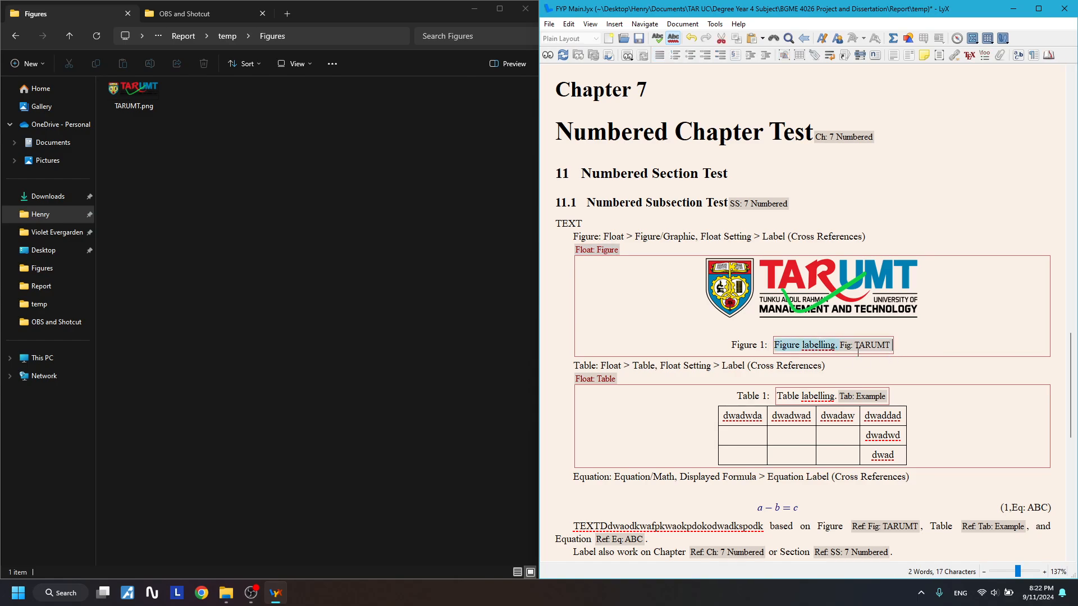
scroll(858, 351, down, 1)
drag(780, 353, 870, 362)
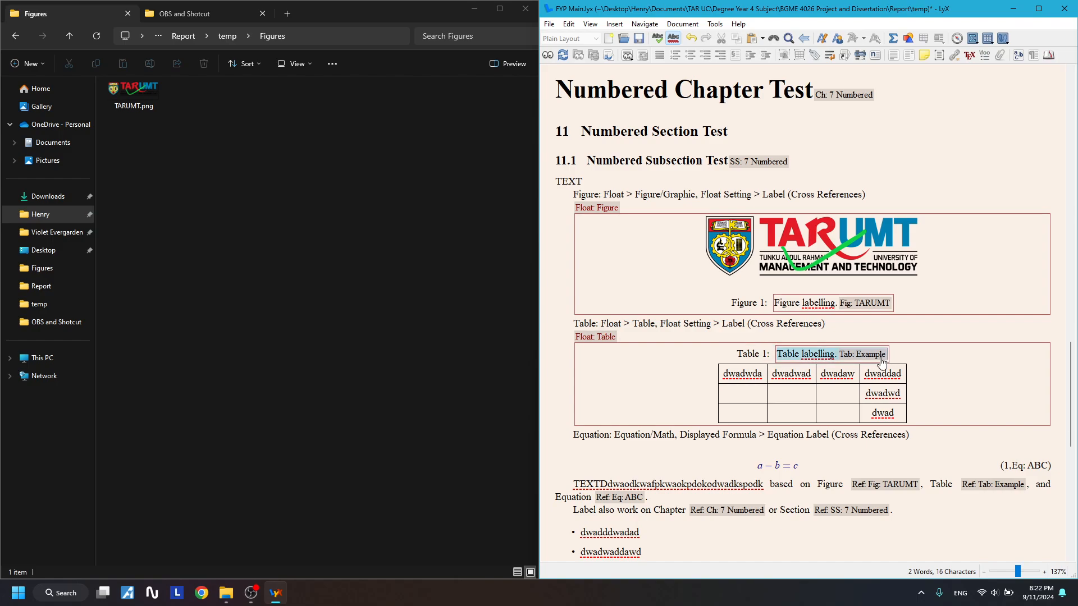
scroll(845, 359, down, 2)
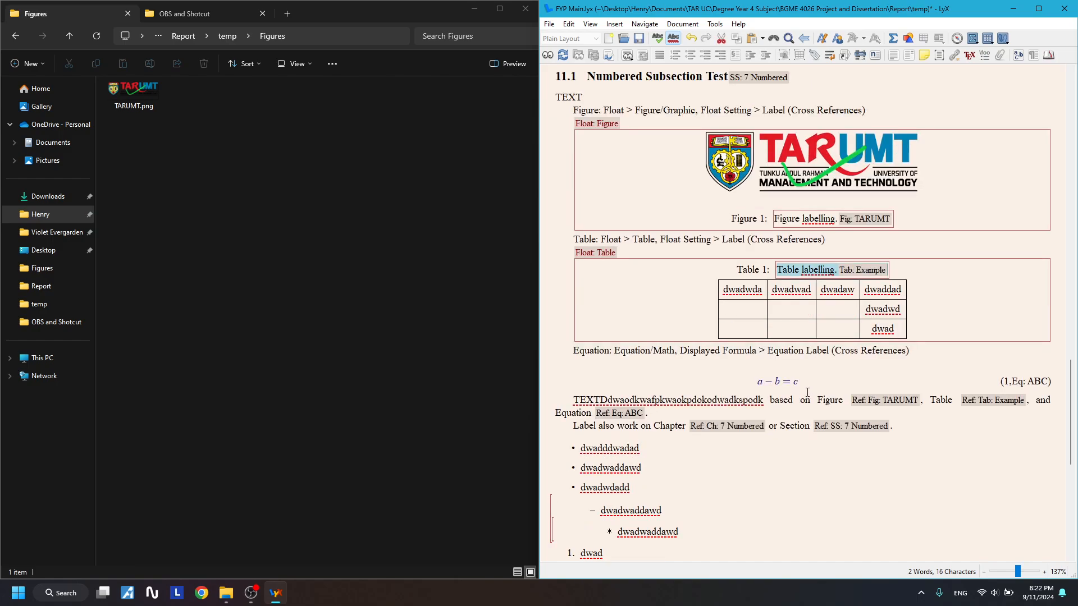
right_click(773, 381)
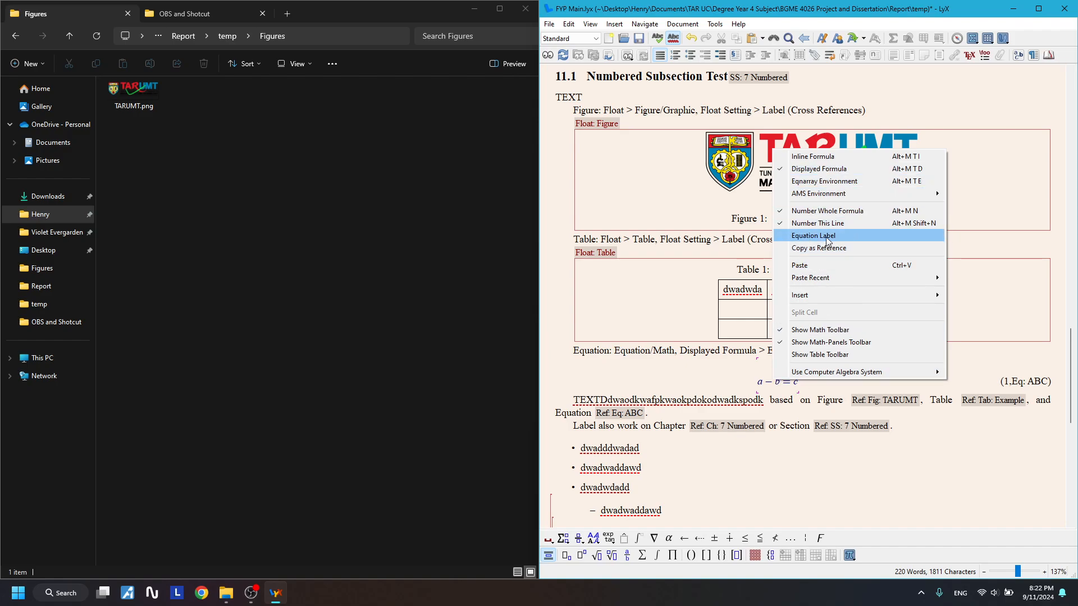
click(979, 474)
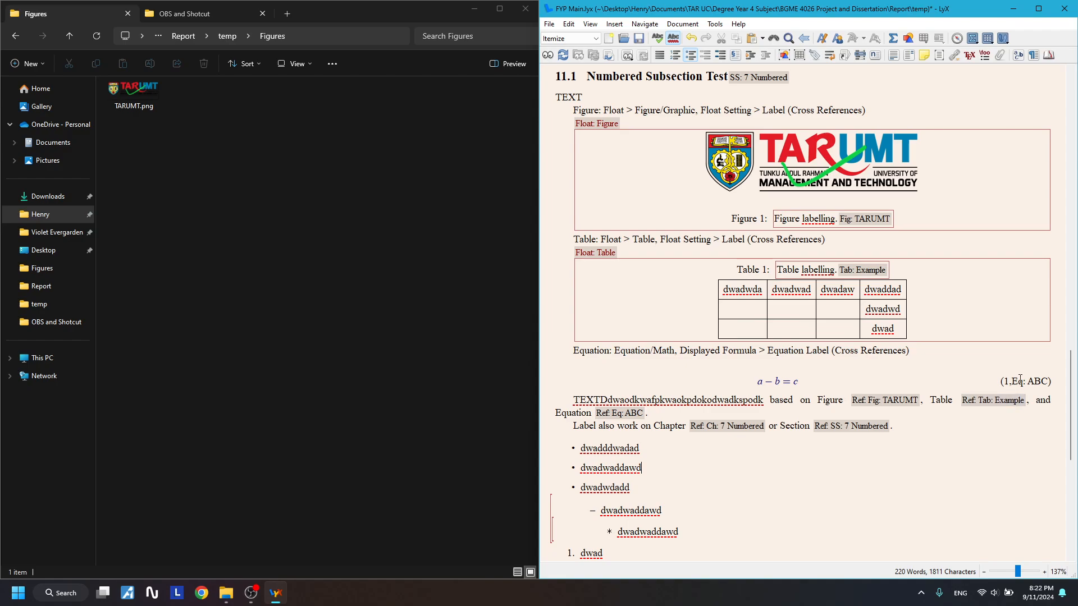
click(927, 421)
- Compile the thesis to a PDF preview and dismiss the warning
click(548, 56)
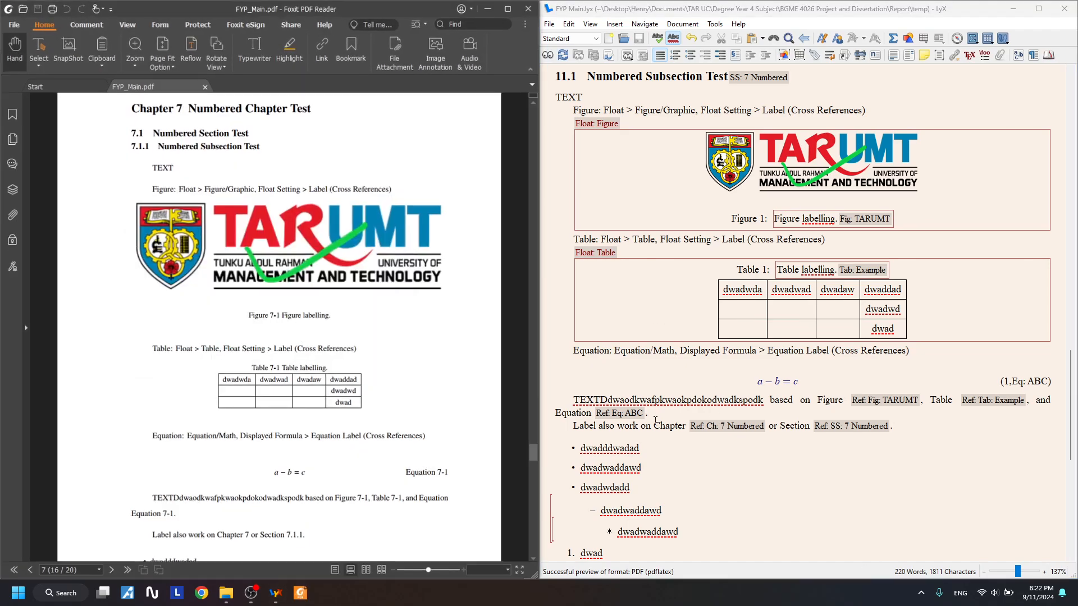
click(332, 344)
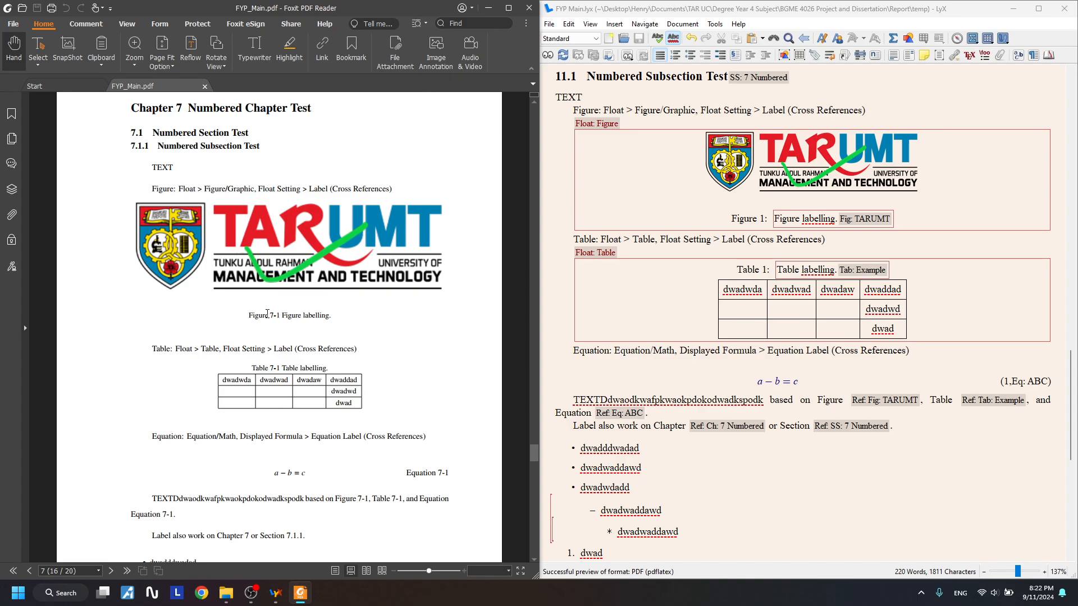
drag(262, 368, 302, 368)
scroll(317, 408, down, 1)
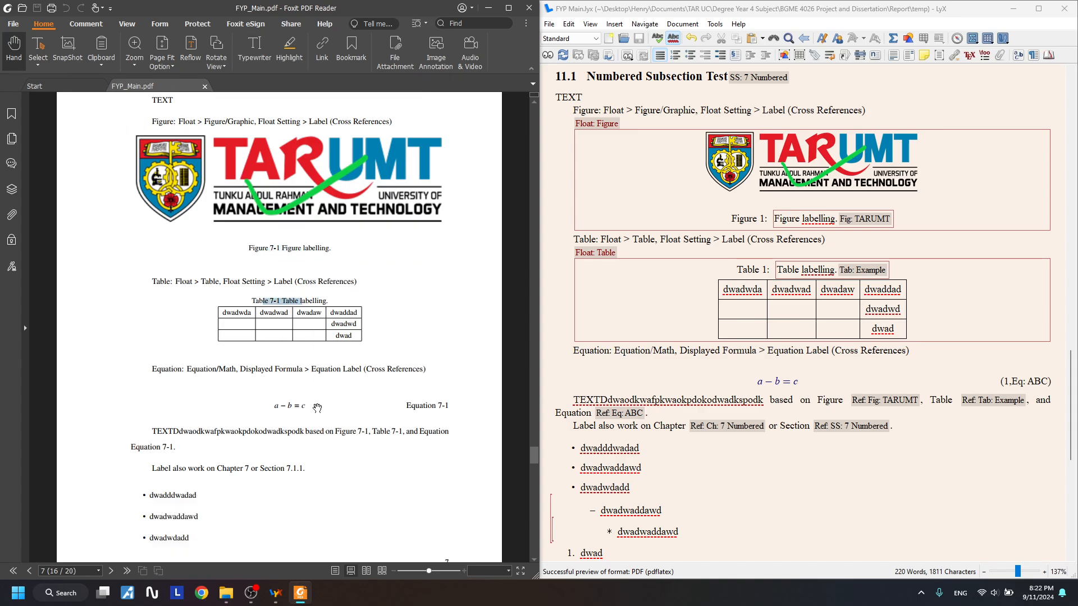
scroll(434, 420, down, 1)
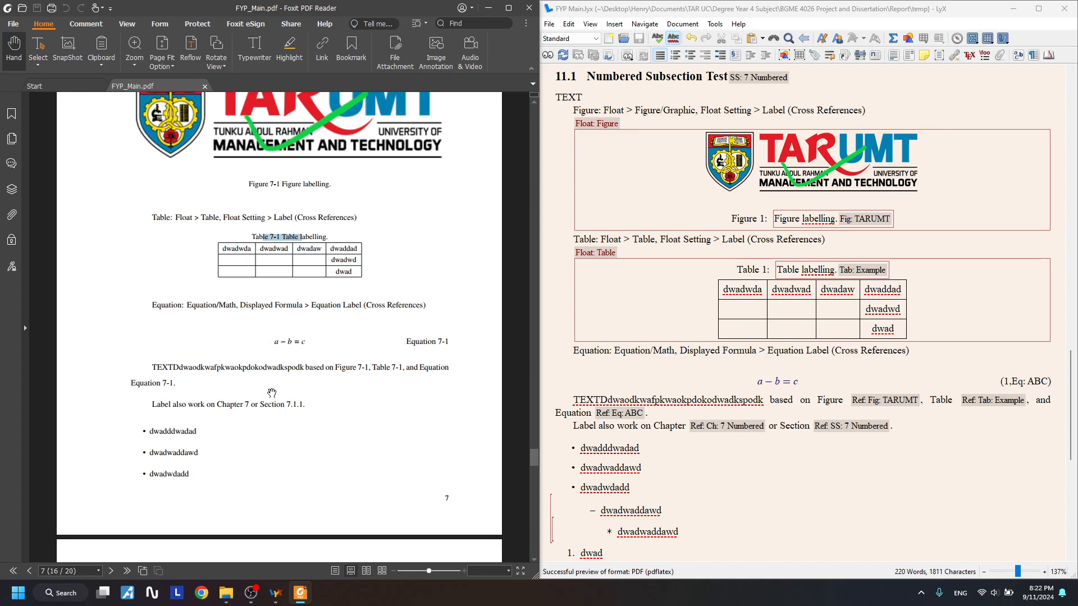
- Compare the PDF paragraph with LyX, checking the Figure 7-1 and Equation references
drag(162, 368, 247, 368)
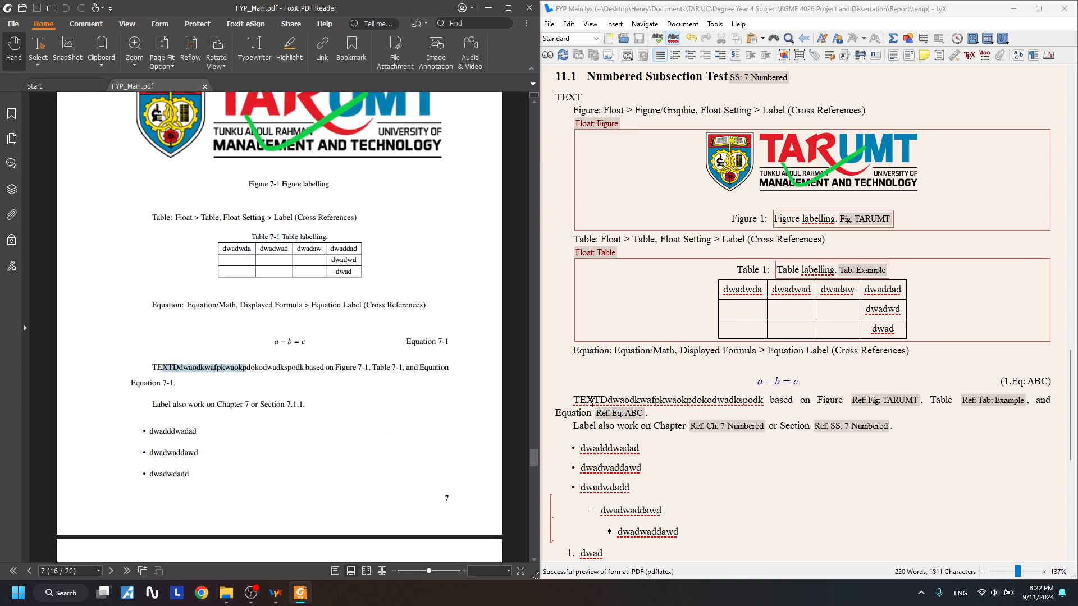
drag(578, 399, 960, 400)
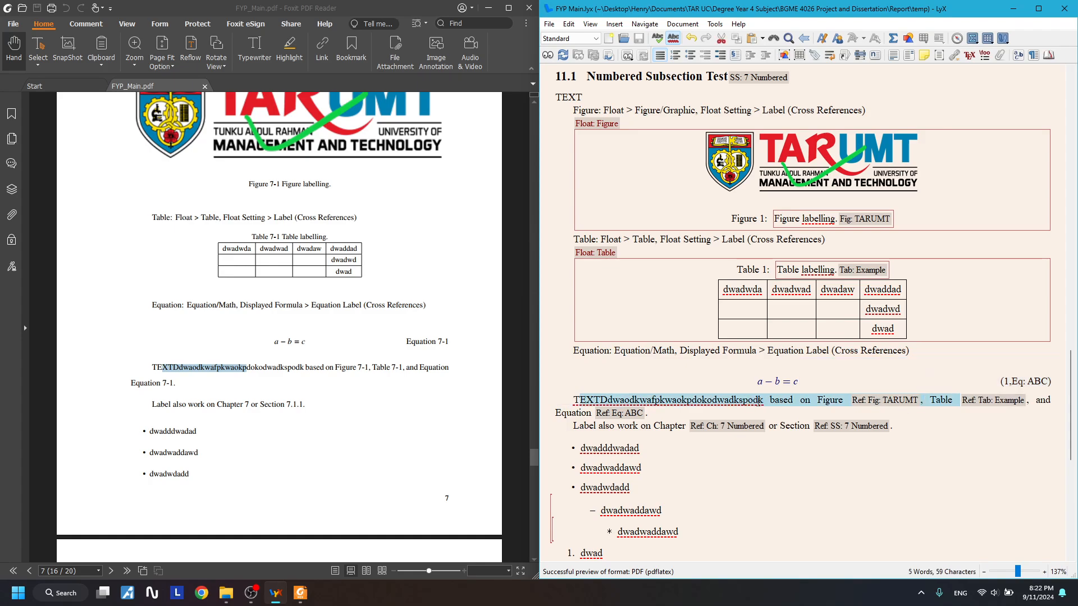
click(343, 368)
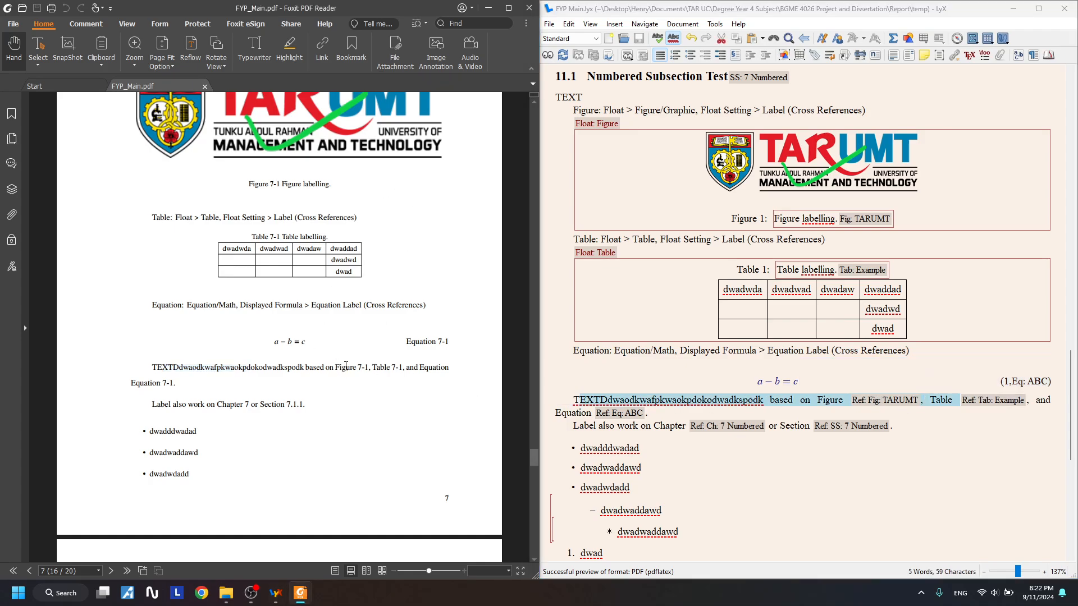
drag(352, 367, 407, 372)
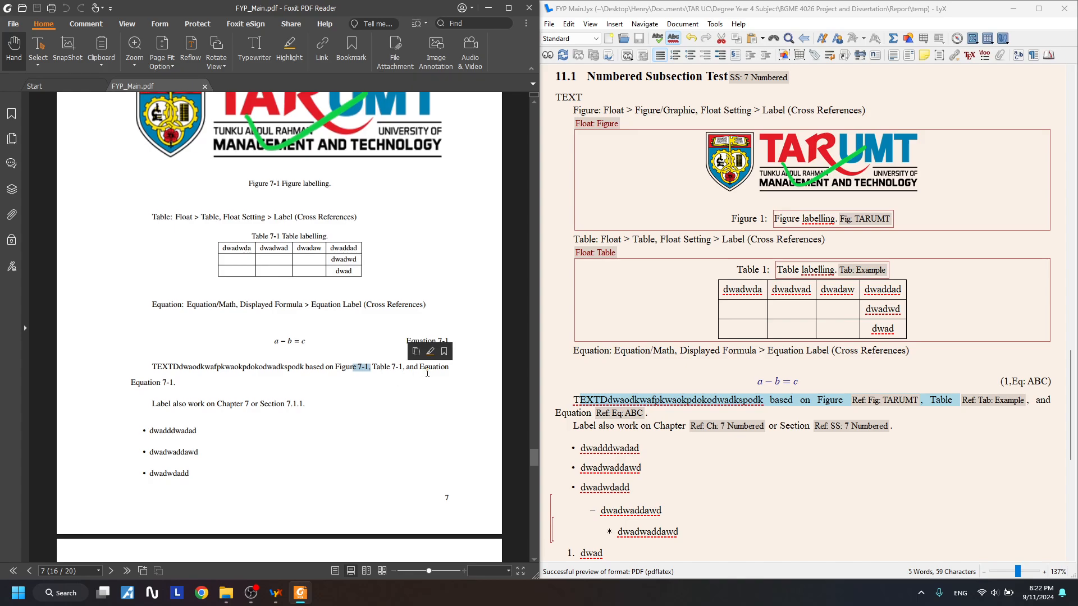
click(428, 370)
scroll(191, 389, down, 7)
scroll(342, 392, up, 4)
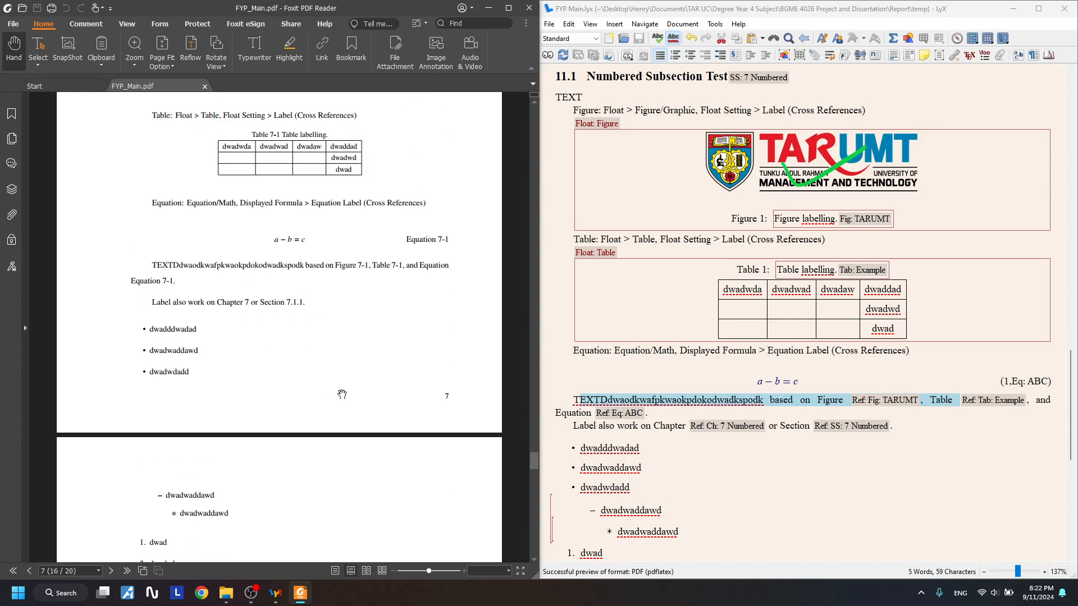
scroll(356, 314, up, 1)
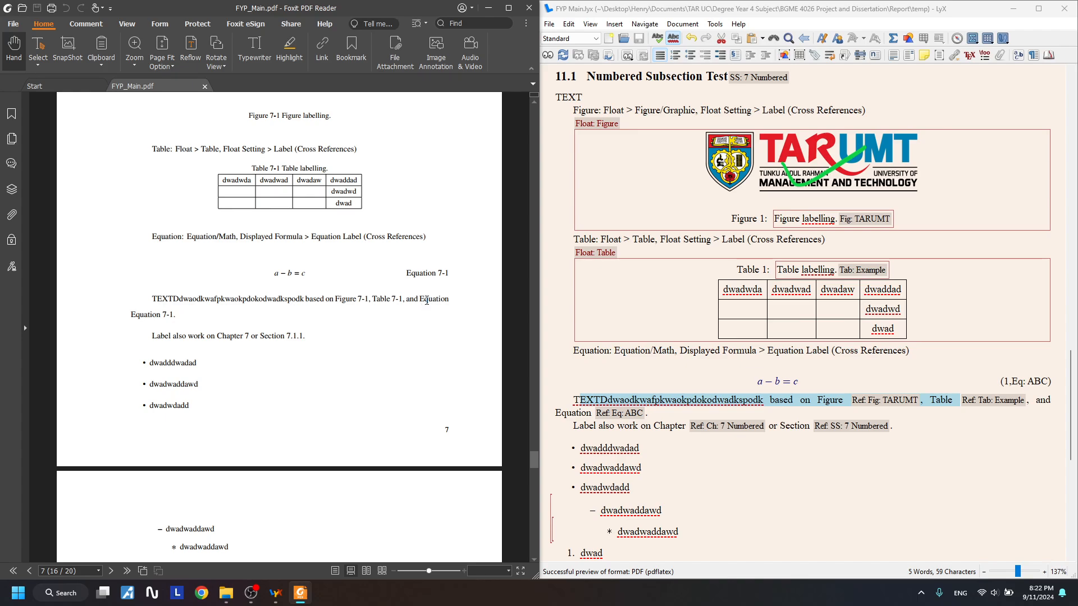
drag(420, 296, 450, 299)
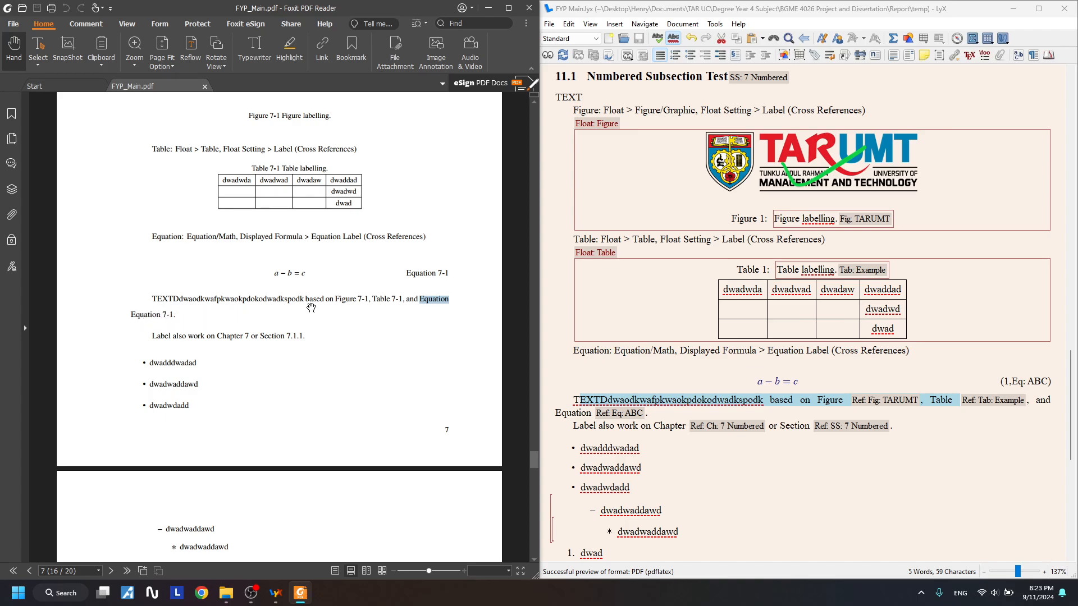
click(313, 307)
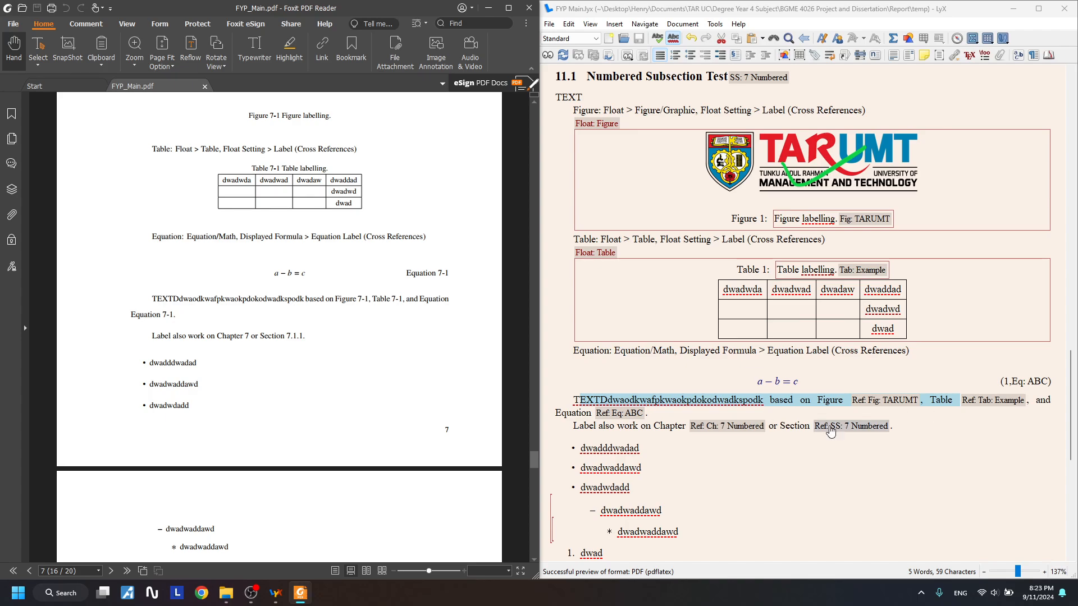
click(596, 414)
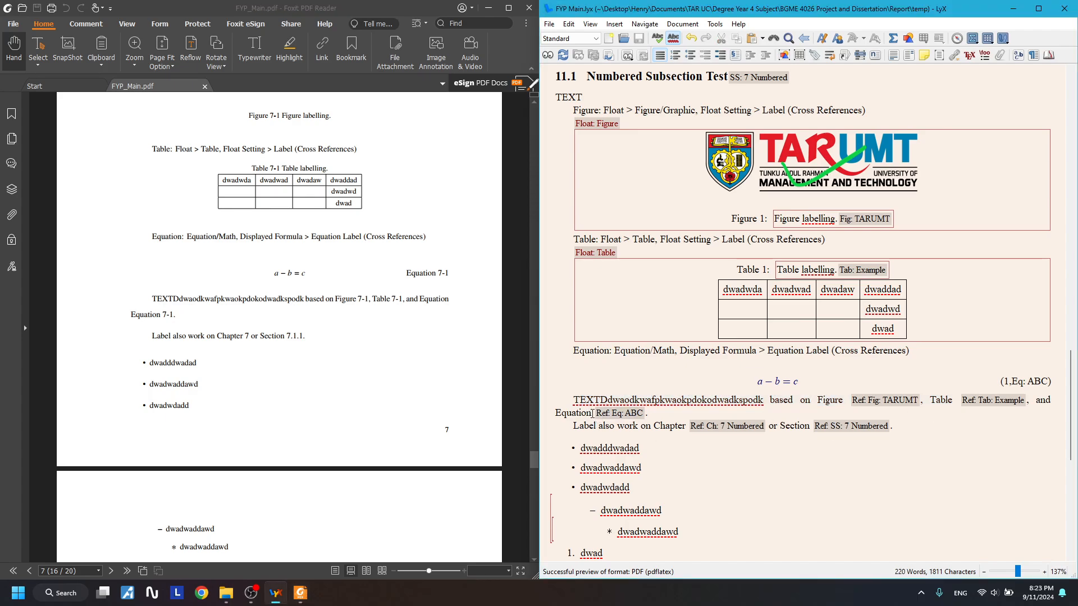
- Delete the stray word 'Equation' before the equation reference in LyX
drag(592, 414, 565, 414)
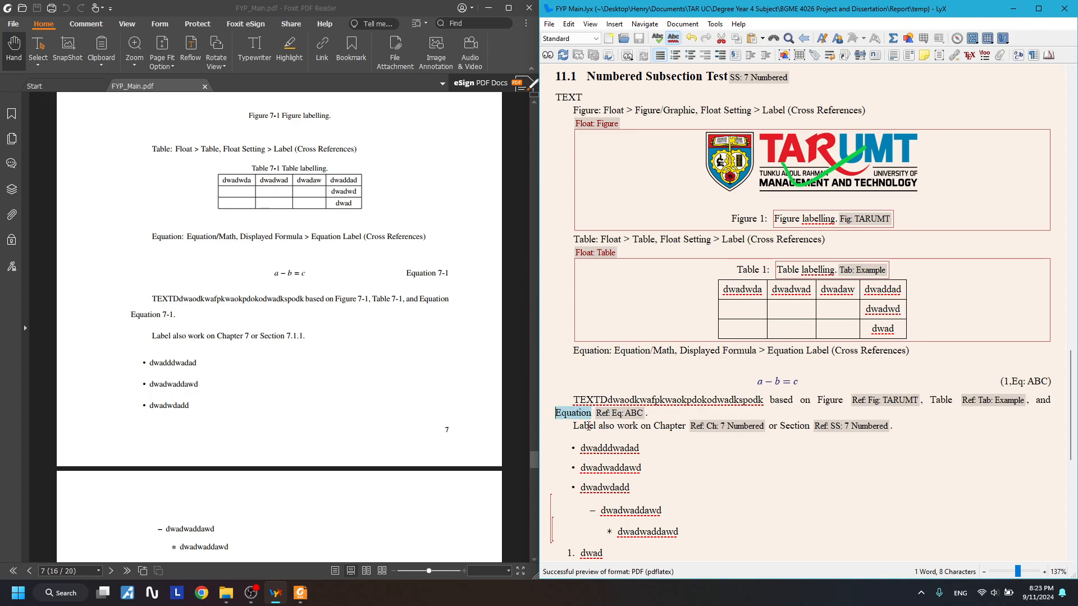
key(BackSpace)
click(936, 401)
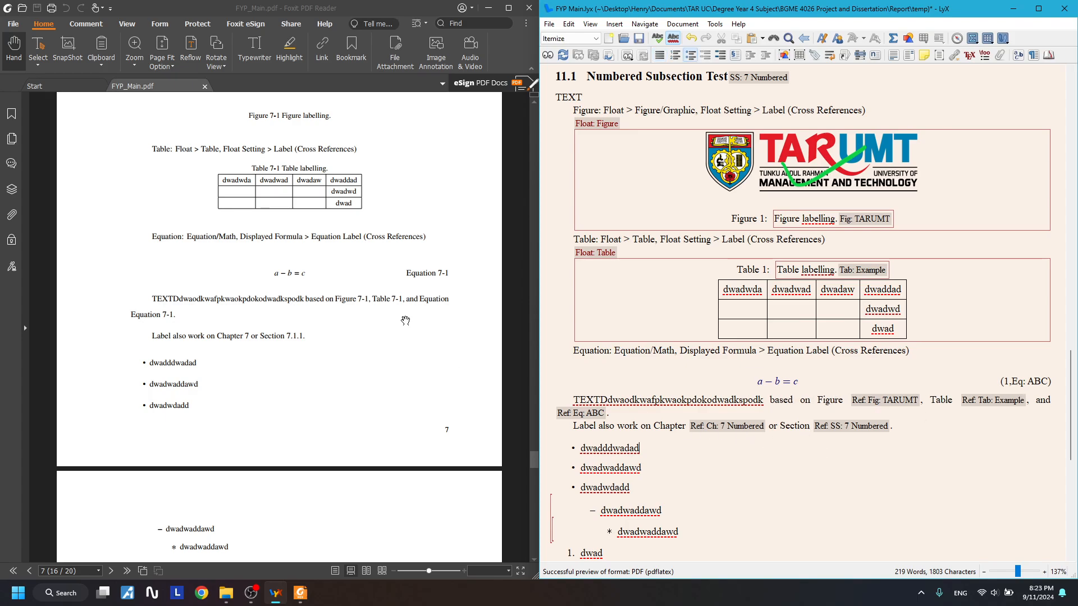
- Verify the Figure 7-1 and Table 7-1 links in the PDF preview
click(340, 308)
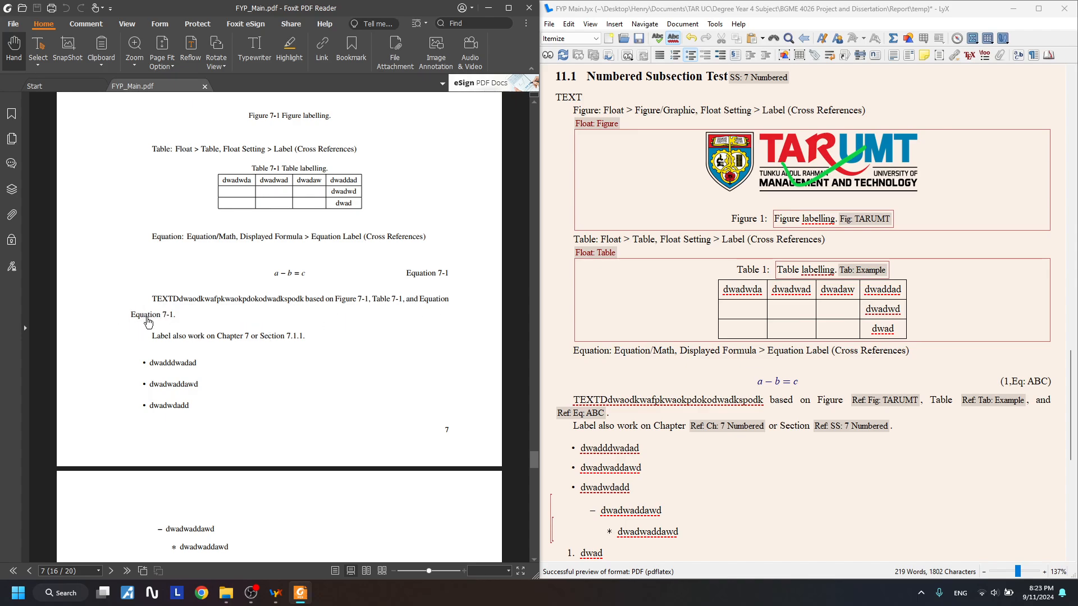
drag(419, 301, 161, 316)
click(387, 374)
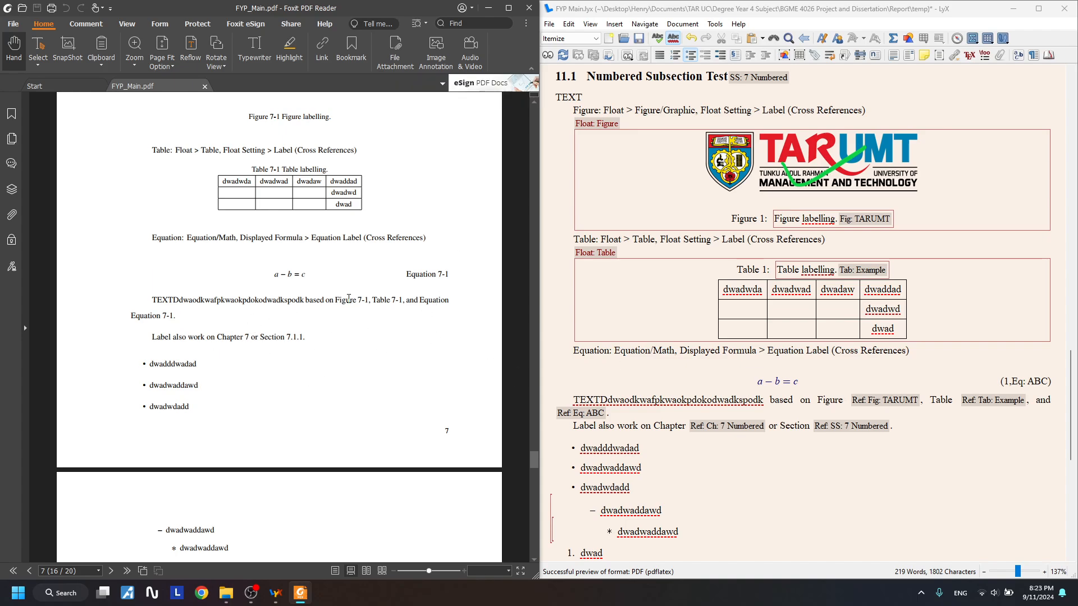
scroll(802, 164, up, 3)
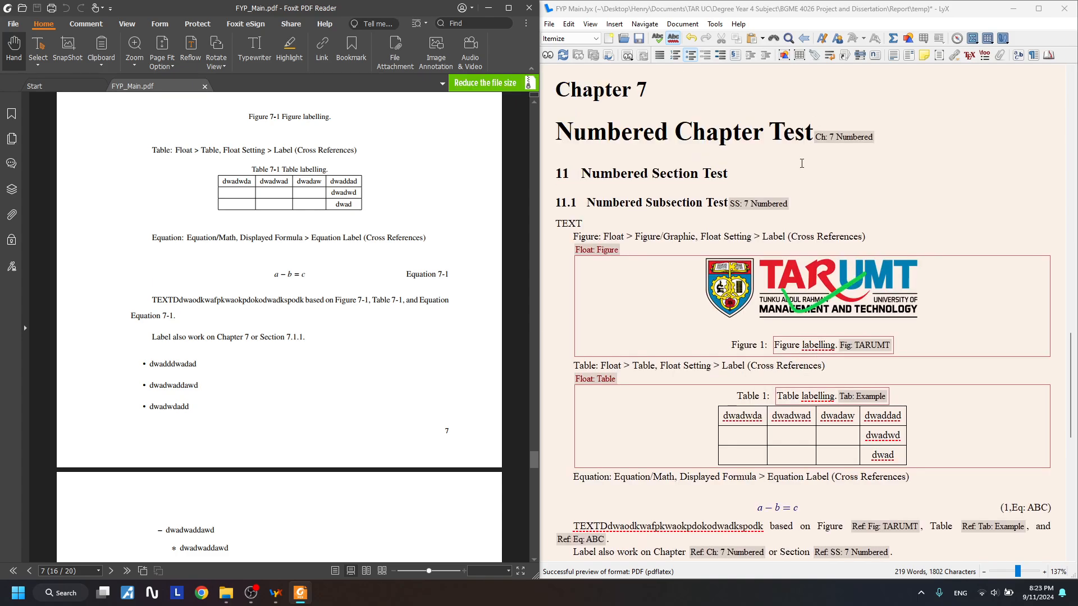
scroll(801, 164, down, 5)
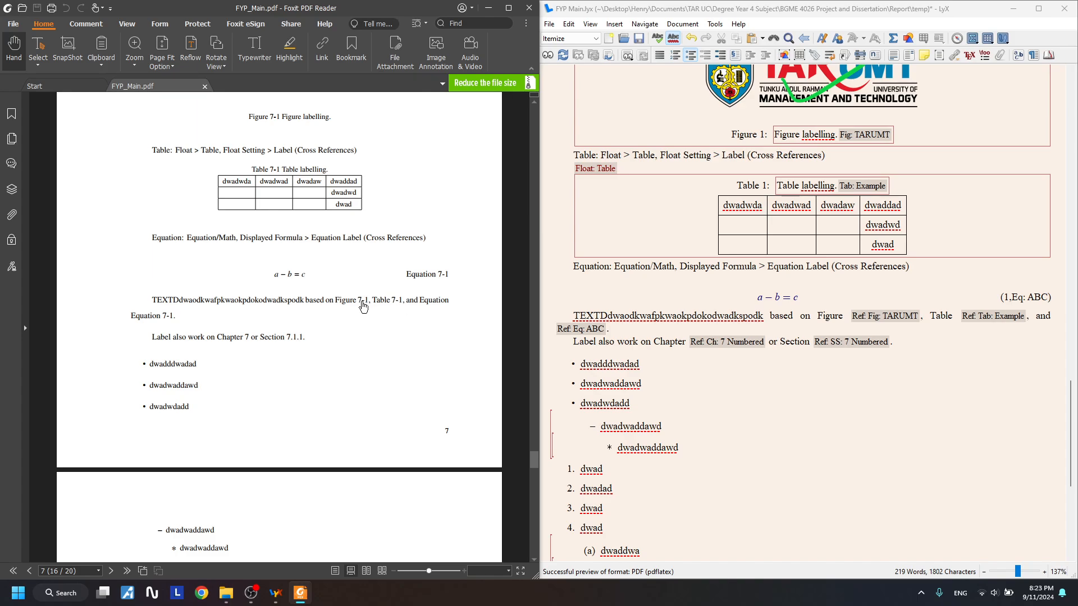
click(362, 302)
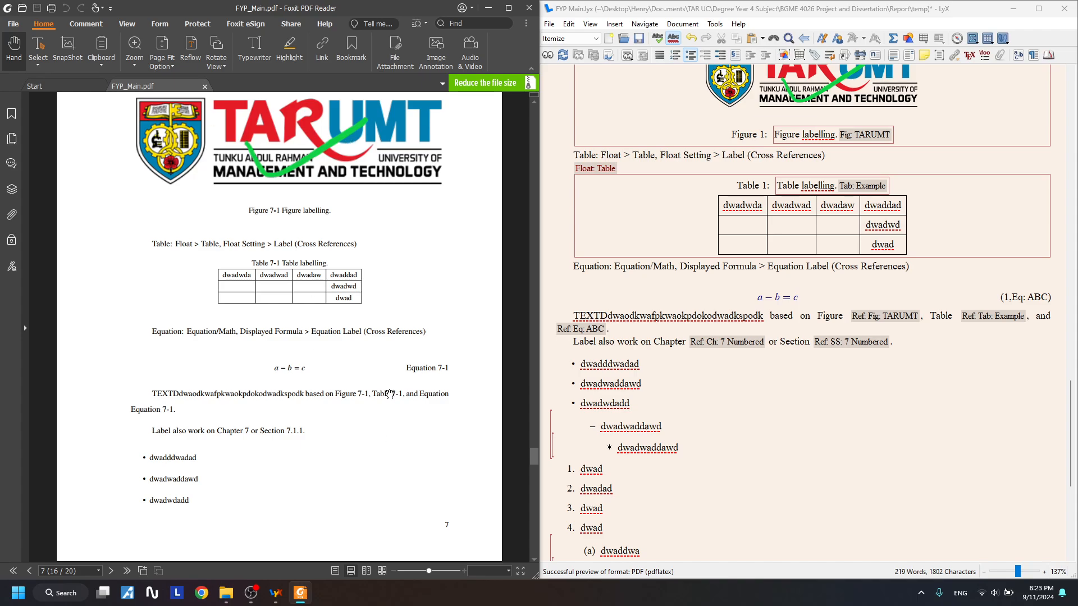
click(395, 396)
scroll(314, 318, up, 3)
scroll(314, 318, up, 2)
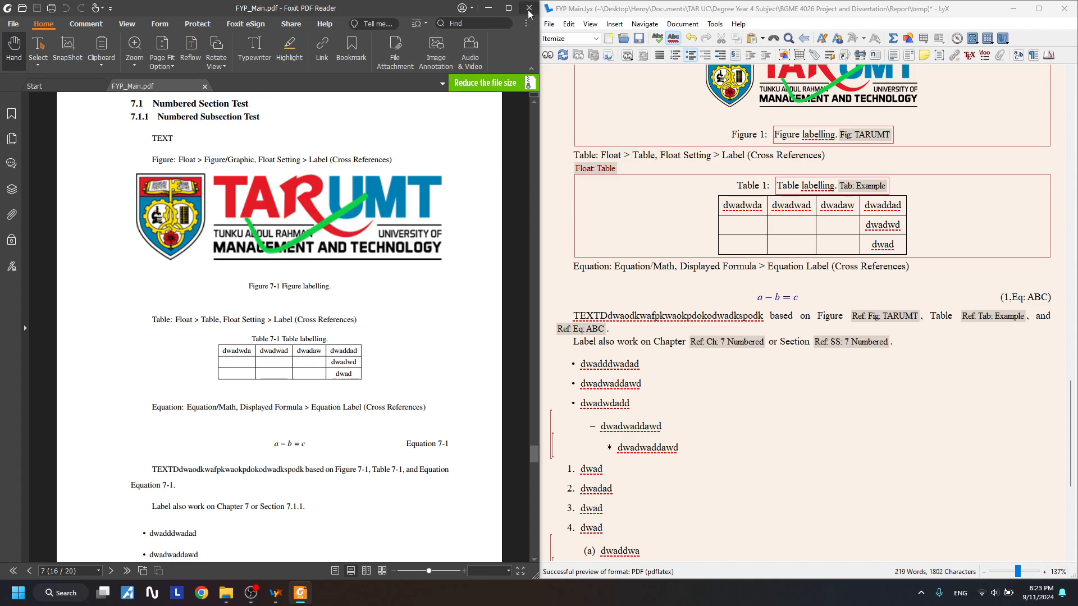
- Close the PDF preview and copy TARUMT.png from temp into Figures, replacing the existing file
click(529, 8)
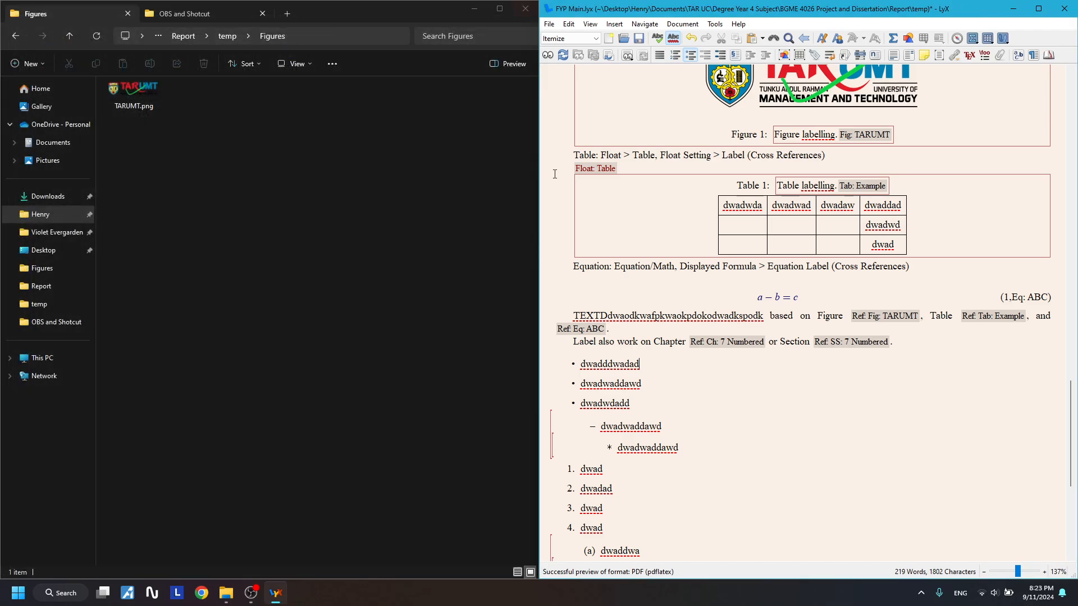
click(21, 38)
click(138, 259)
key(ctrl+c)
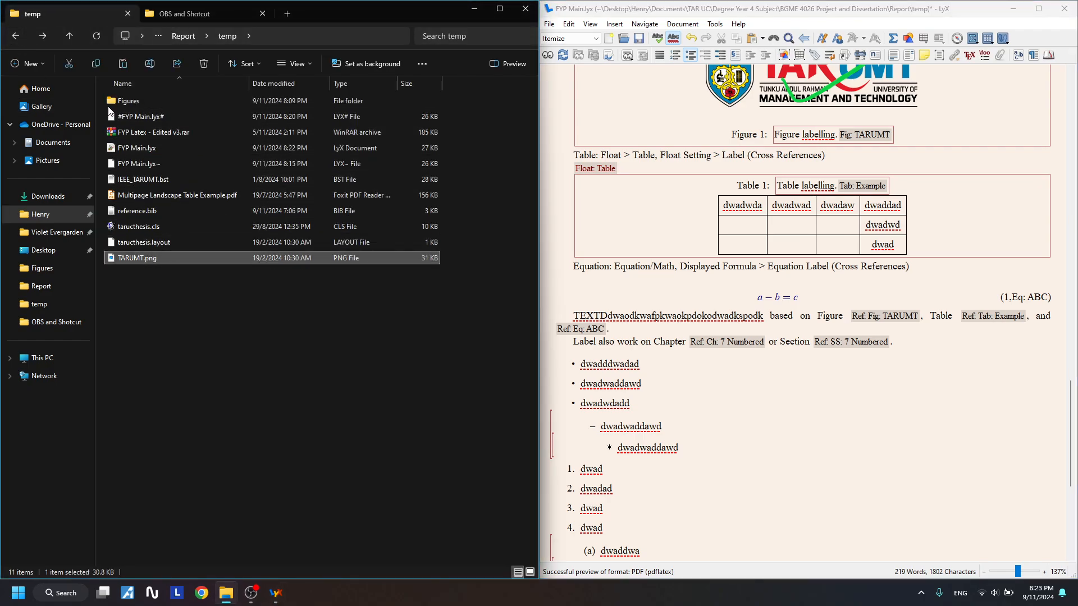
double_click(149, 103)
key(ctrl+v)
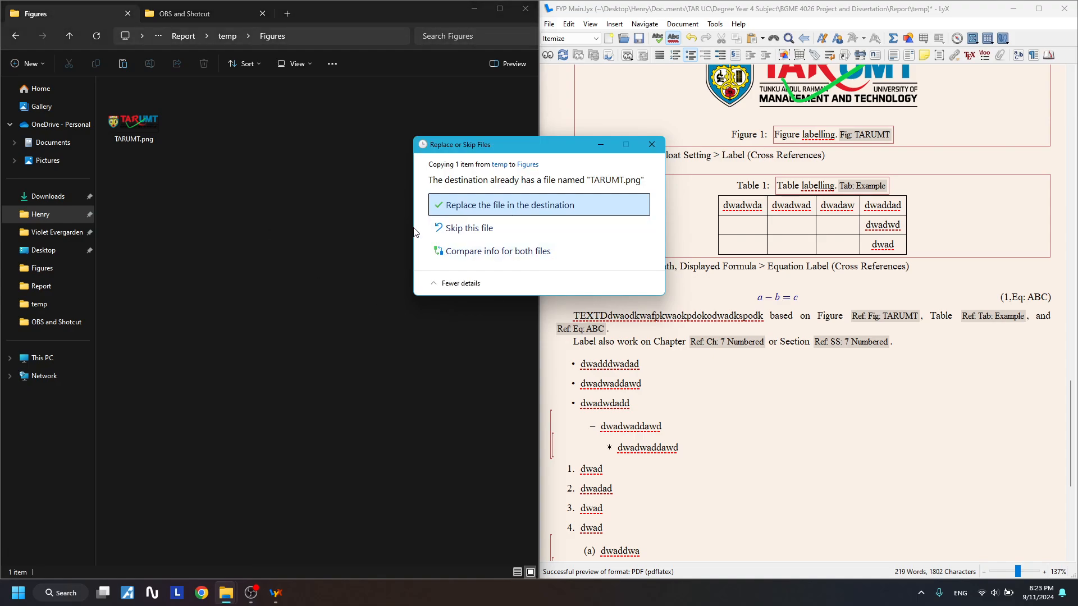
click(522, 214)
key(ctrl+v)
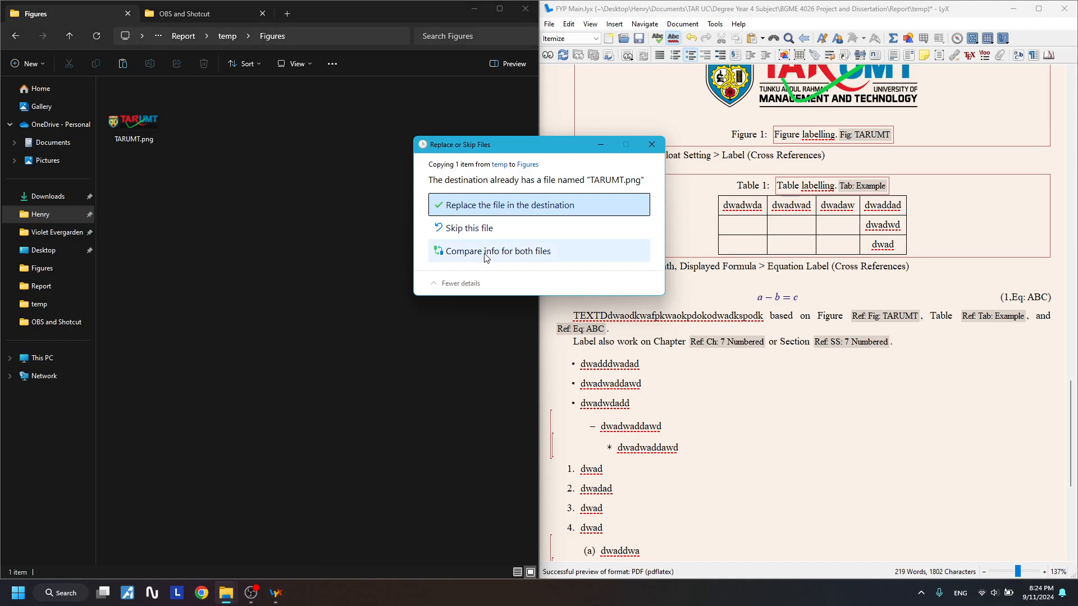
click(522, 251)
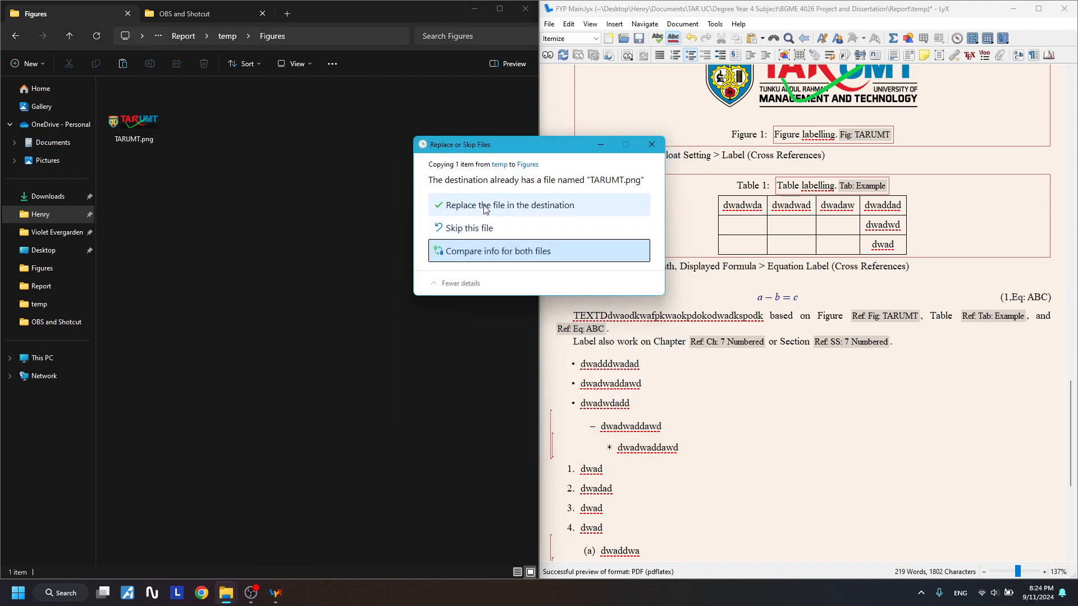
click(486, 210)
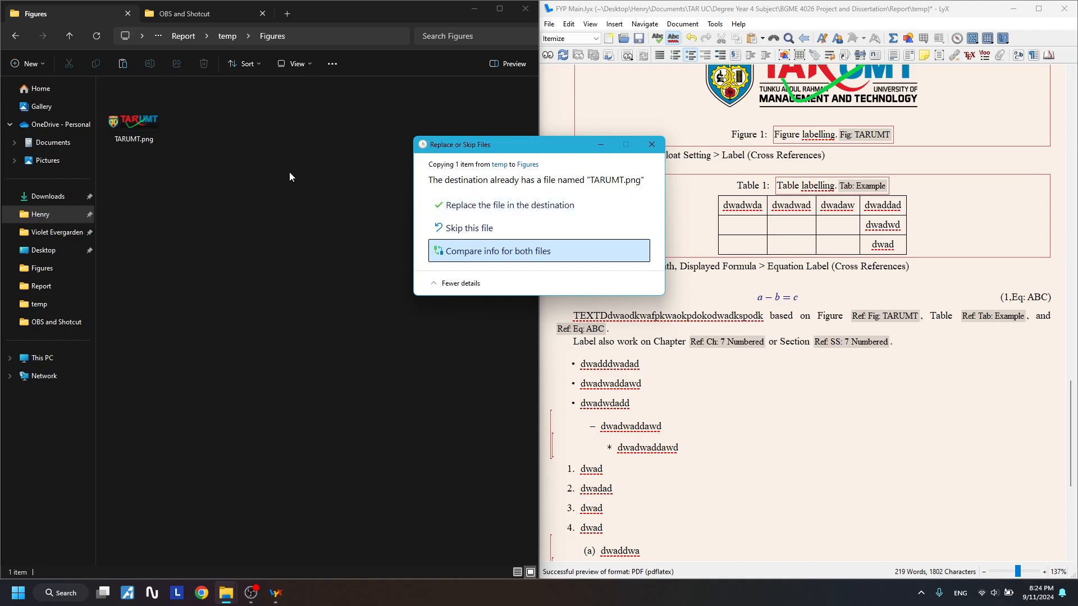
- Duplicate TARUMT.png in temp and move the TARUMT - Copy.png duplicate into Figures
click(15, 36)
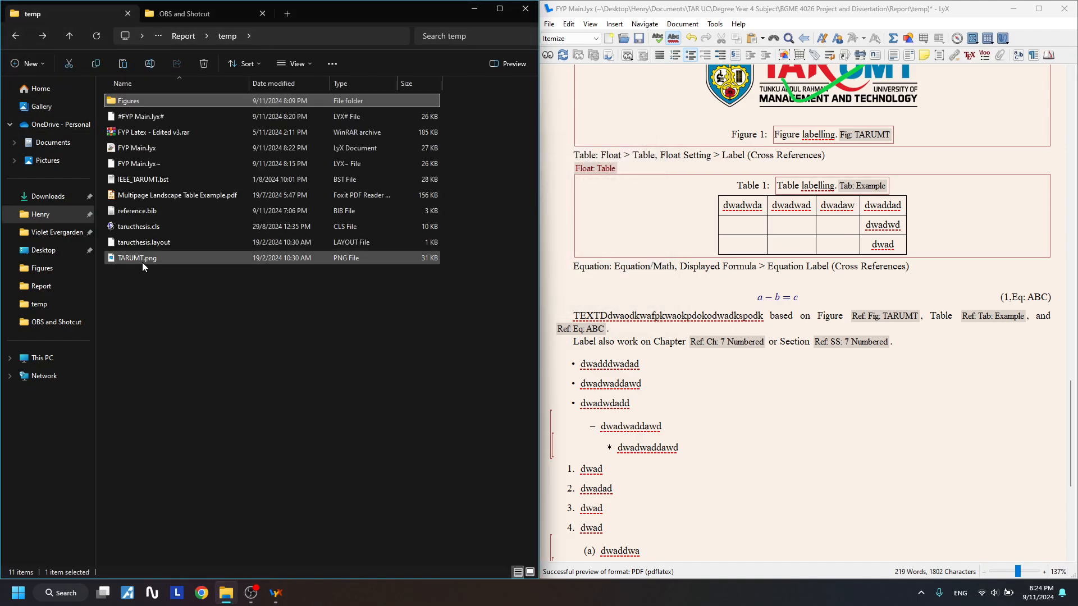
right_click(142, 261)
click(134, 314)
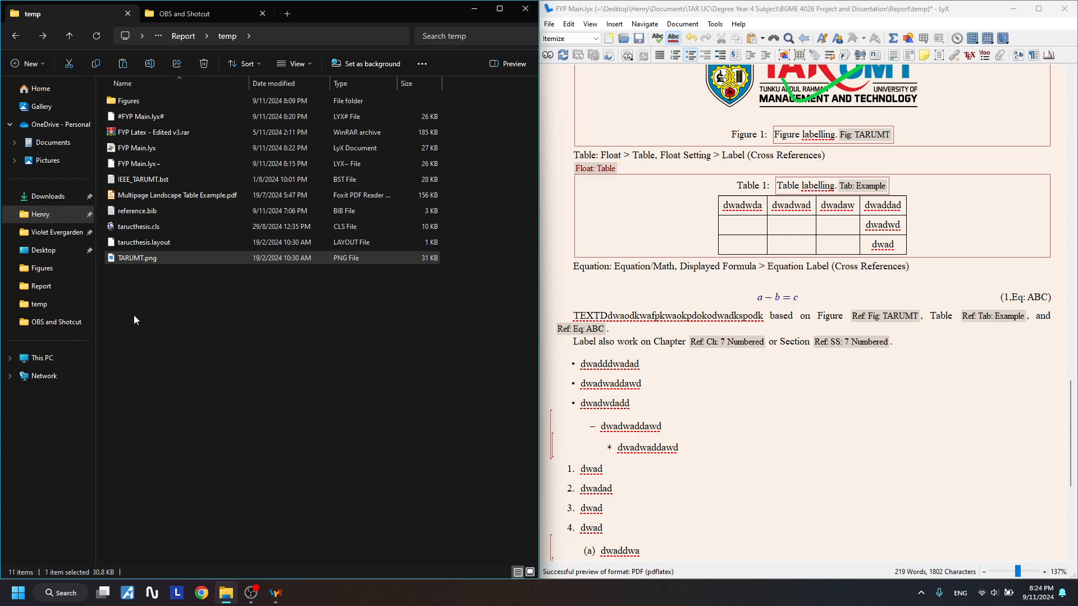
key(ctrl+c)
key(ctrl+v)
key(ctrl+x)
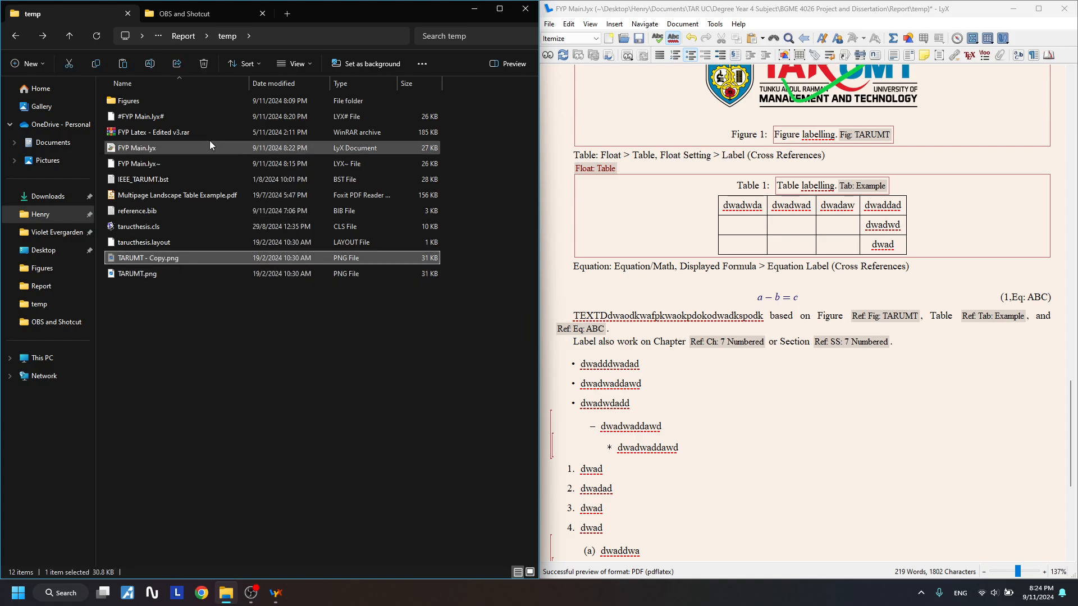
double_click(170, 99)
key(ctrl+v)
click(270, 265)
scroll(743, 254, up, 5)
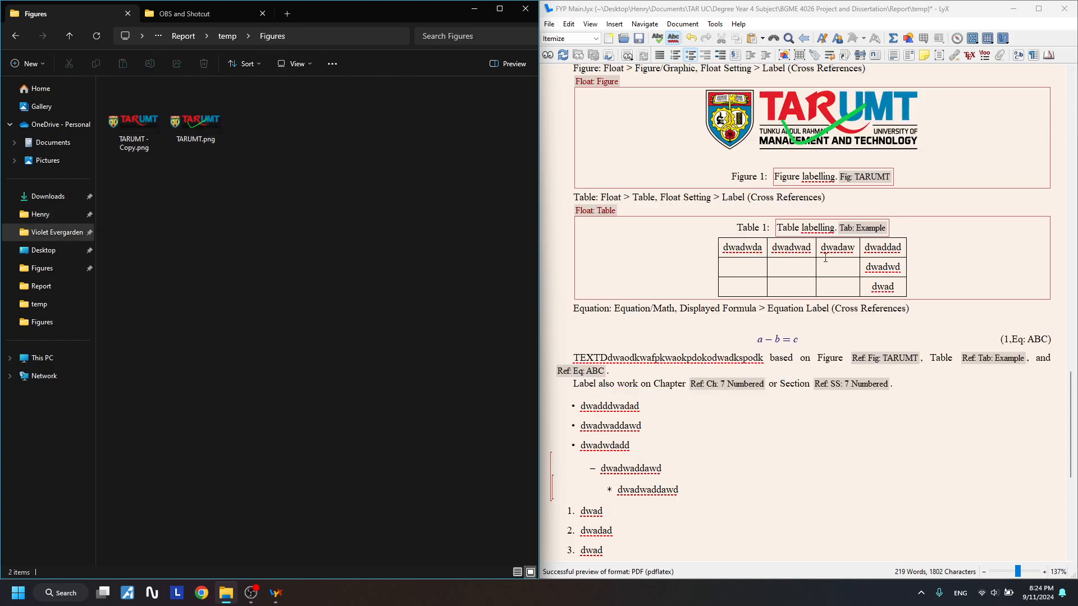
- Back in LyX, start a new paragraph after the Figure line in the Conclusion
click(901, 279)
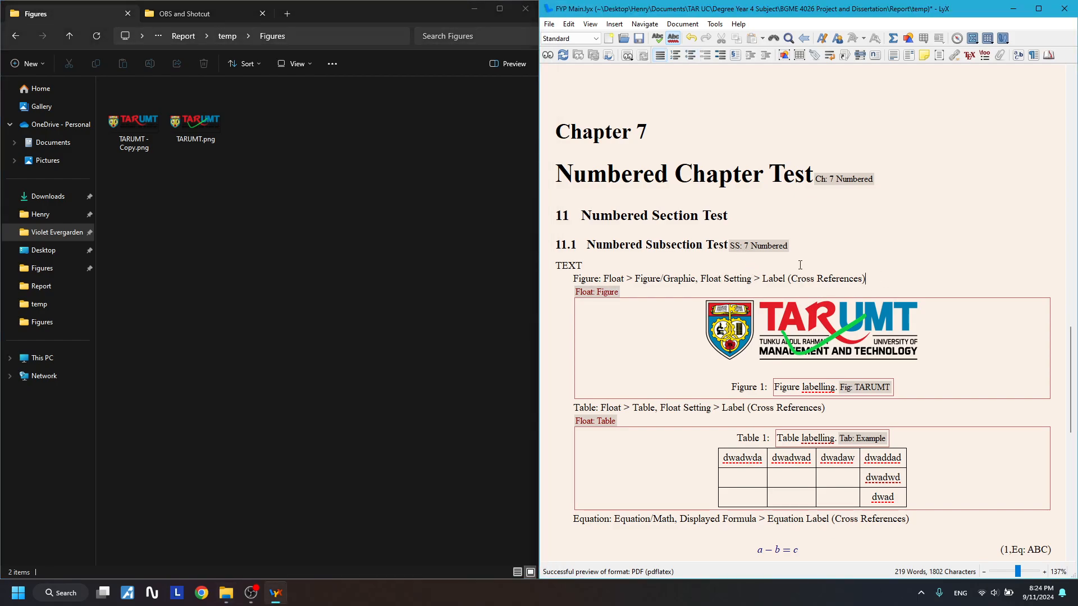
scroll(799, 275, up, 6)
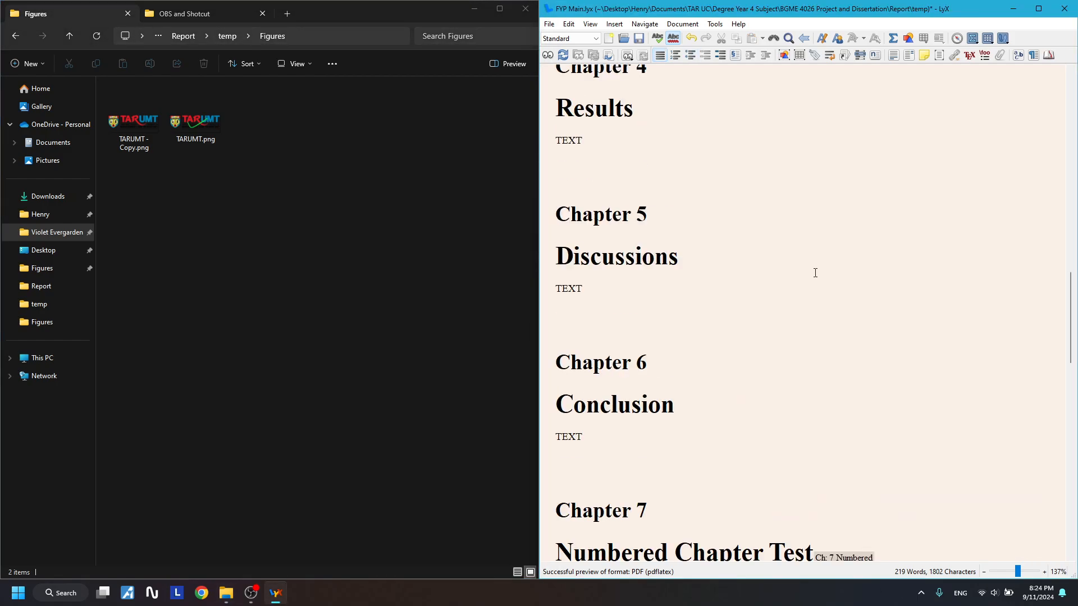
scroll(813, 272, down, 5)
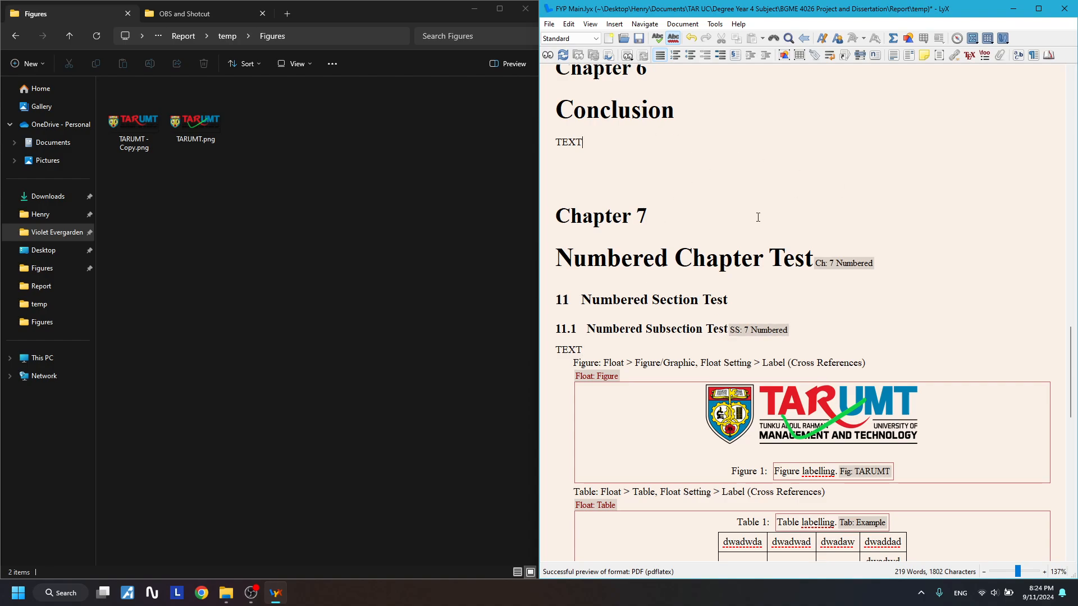
key(Return)
drag(607, 362, 605, 364)
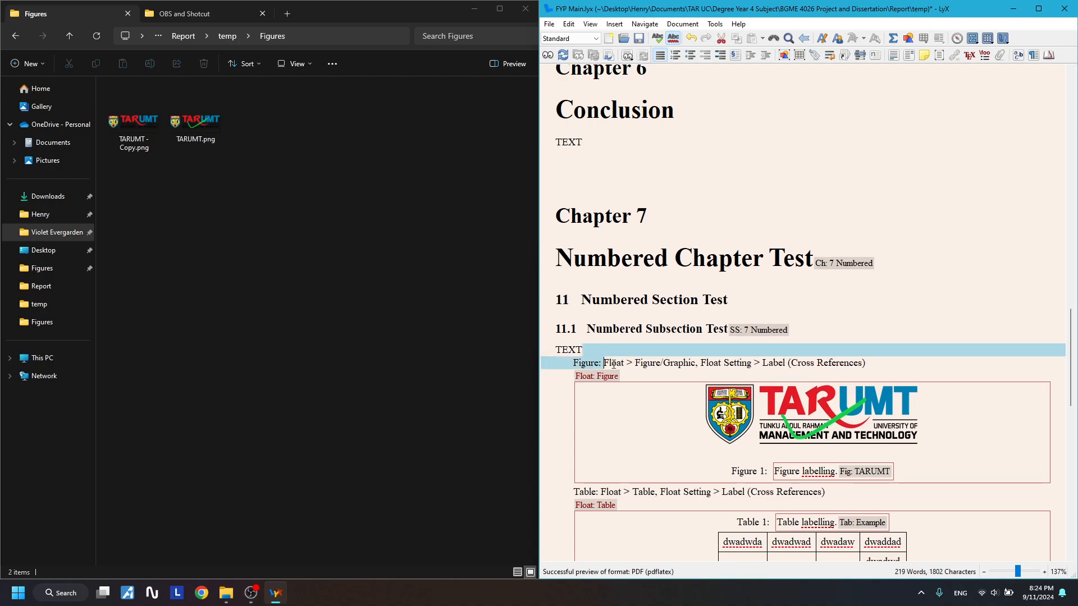
click(875, 358)
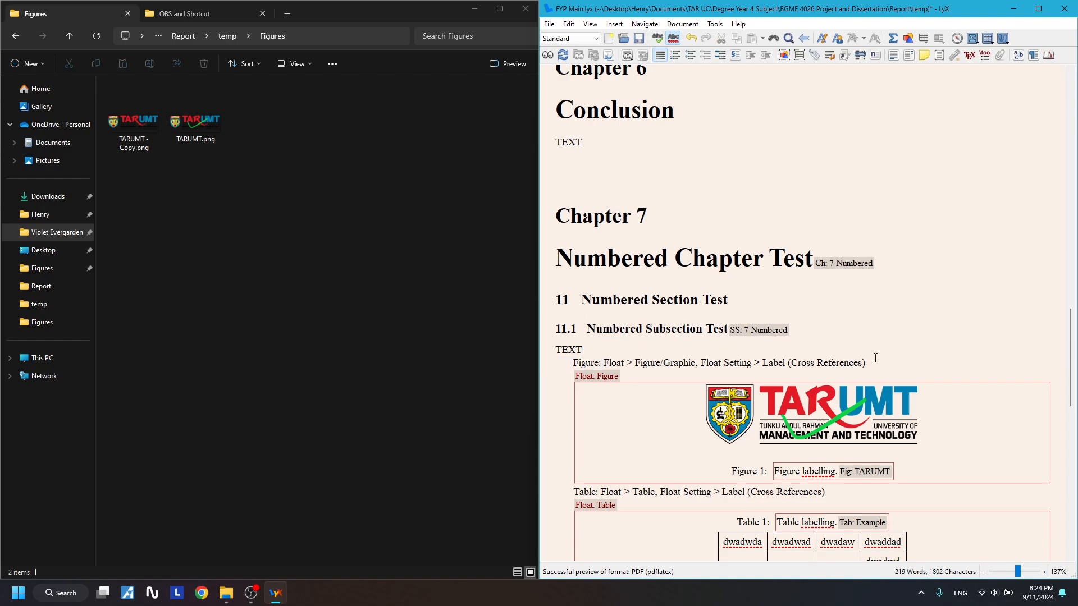
key(Return)
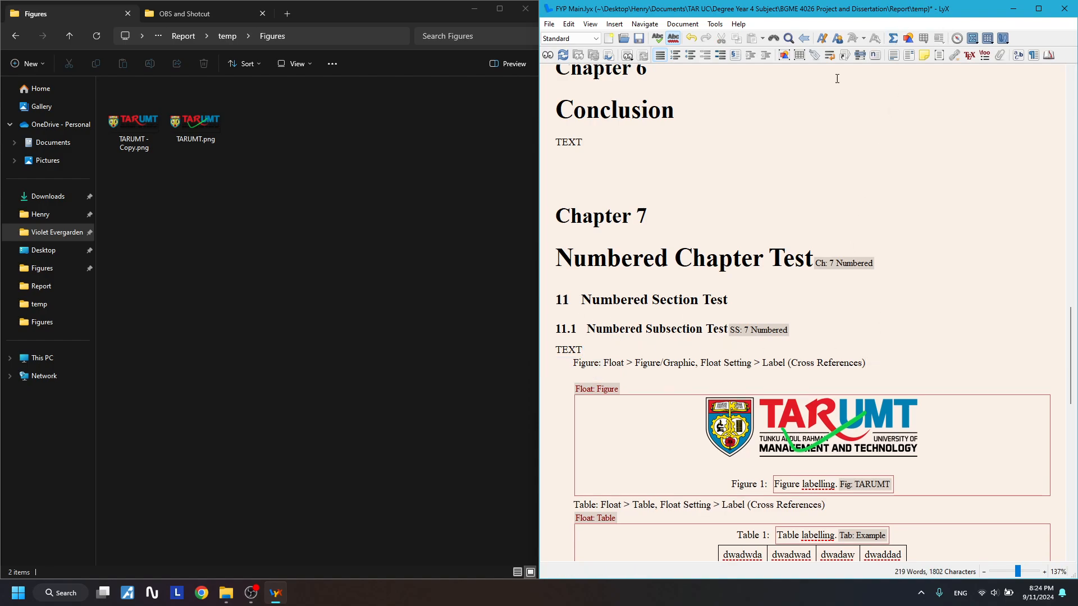
- Insert a figure float captioned 'Figure Labelling 2.' and bring up the Graphics dialog
click(784, 56)
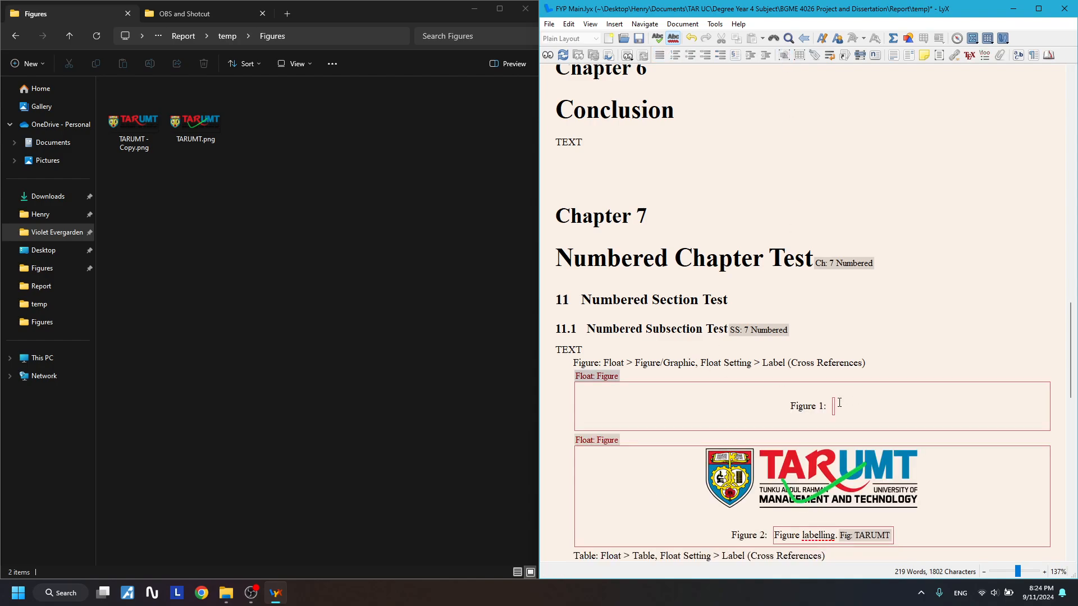
text(Figure Labe)
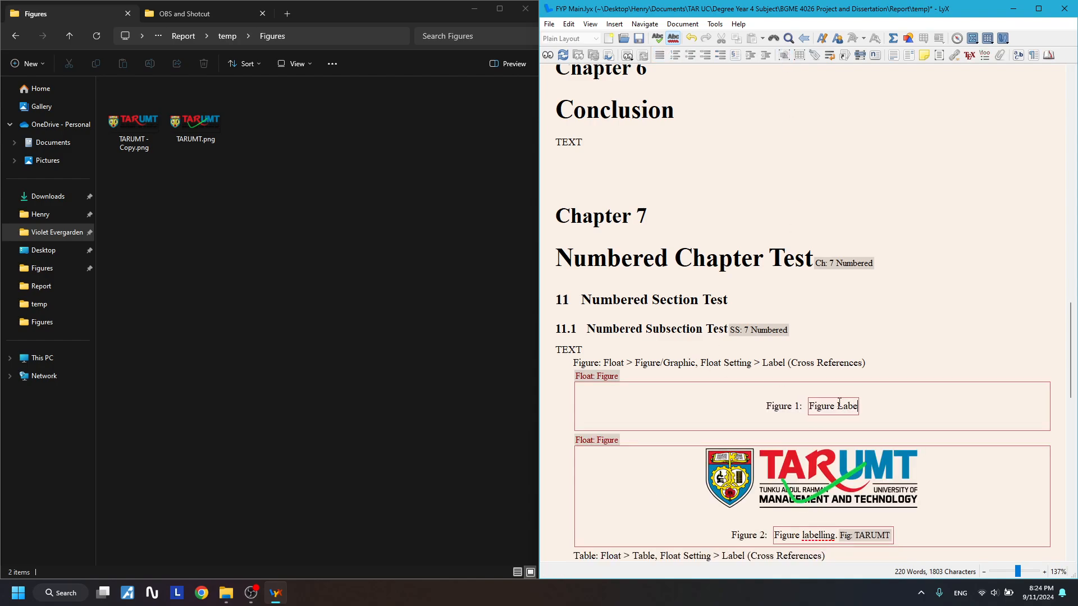
text(lling 2.)
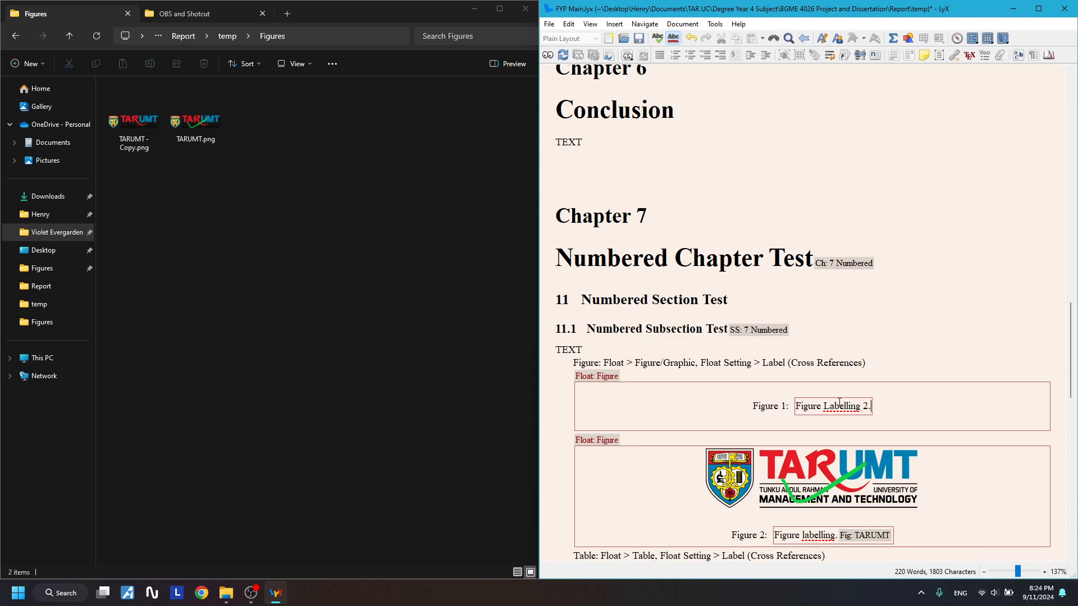
click(828, 391)
click(911, 43)
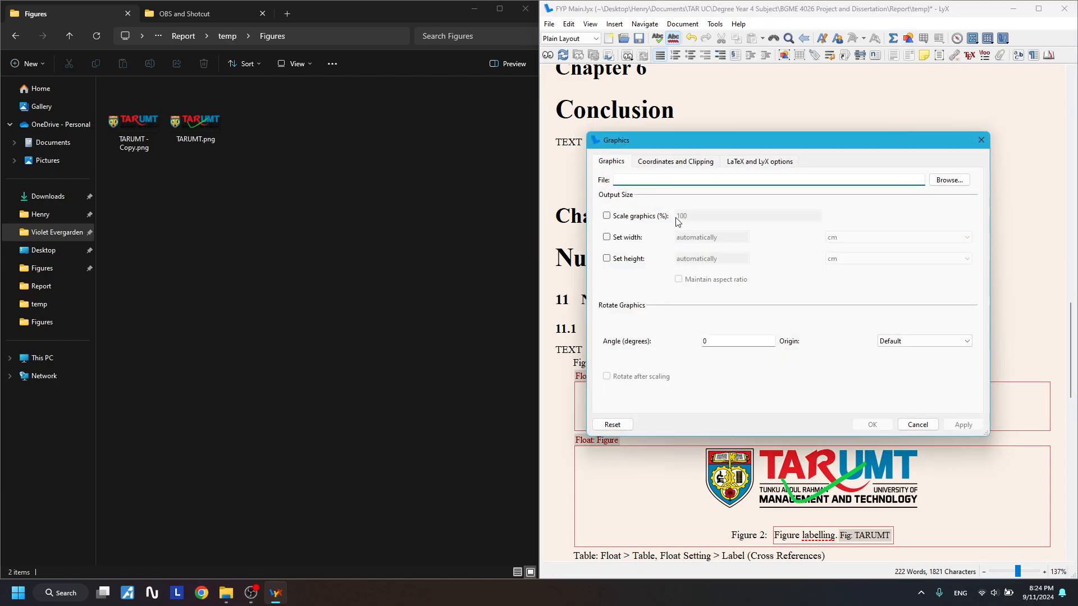
- Place TARUMT - Copy.png from the Figures folder in the float at 10 cm width
click(949, 180)
double_click(662, 241)
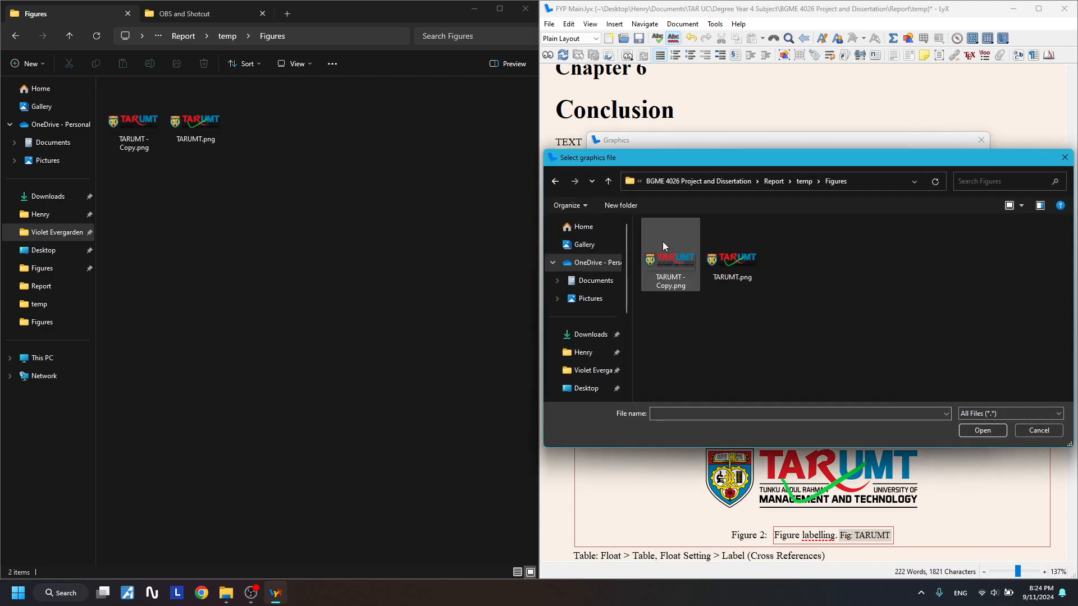
double_click(671, 263)
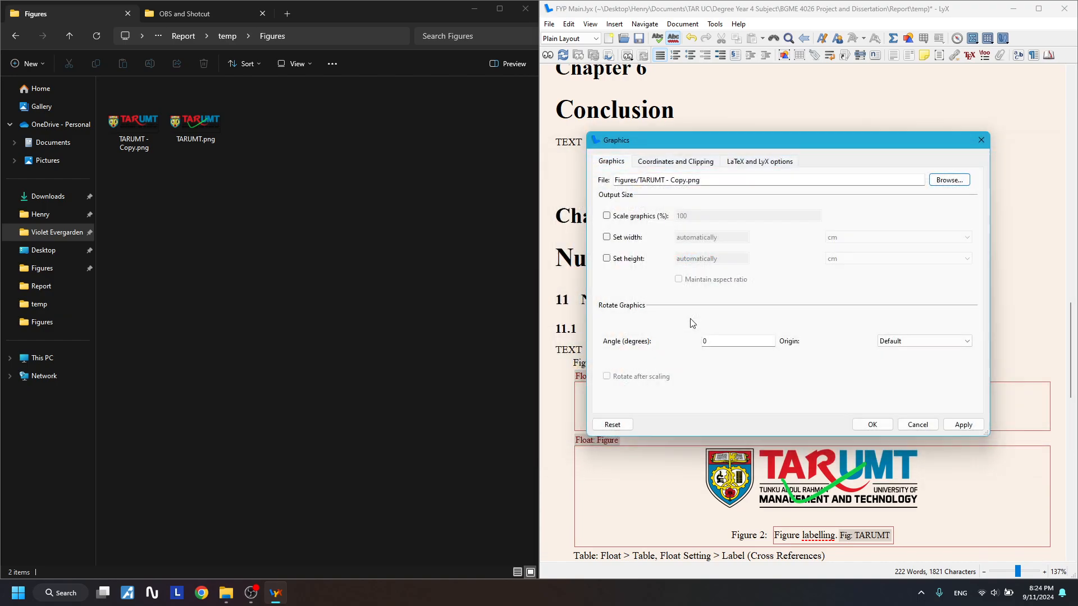
click(606, 237)
click(705, 238)
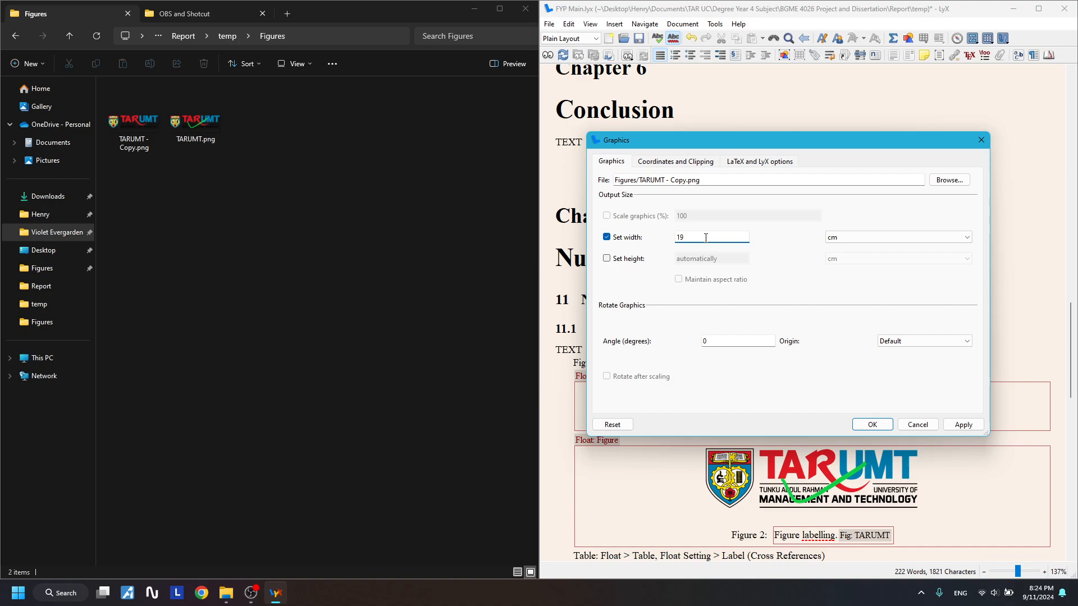
click(956, 425)
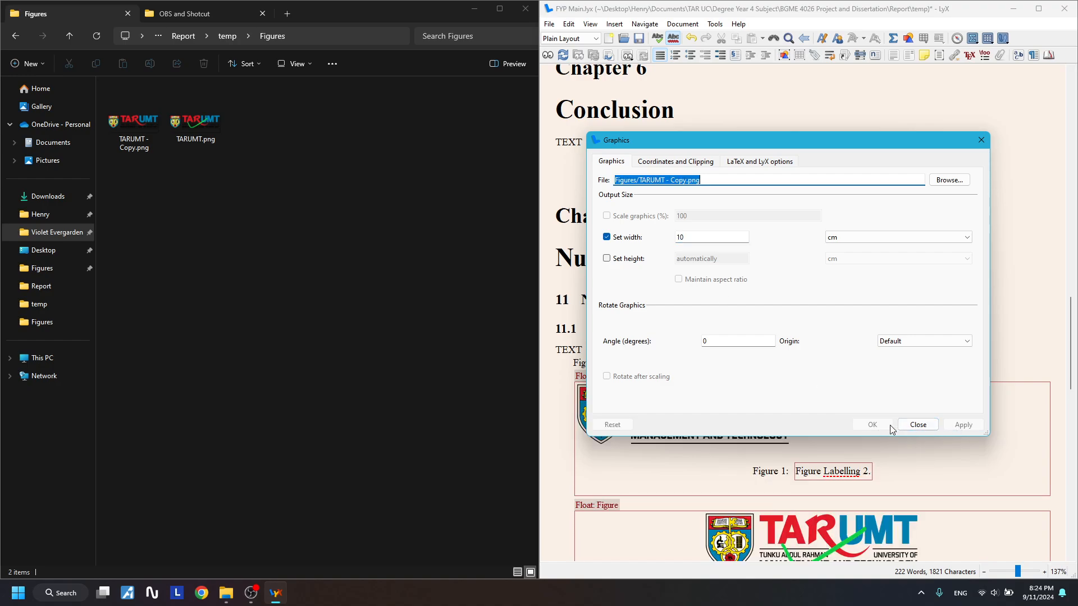
click(913, 425)
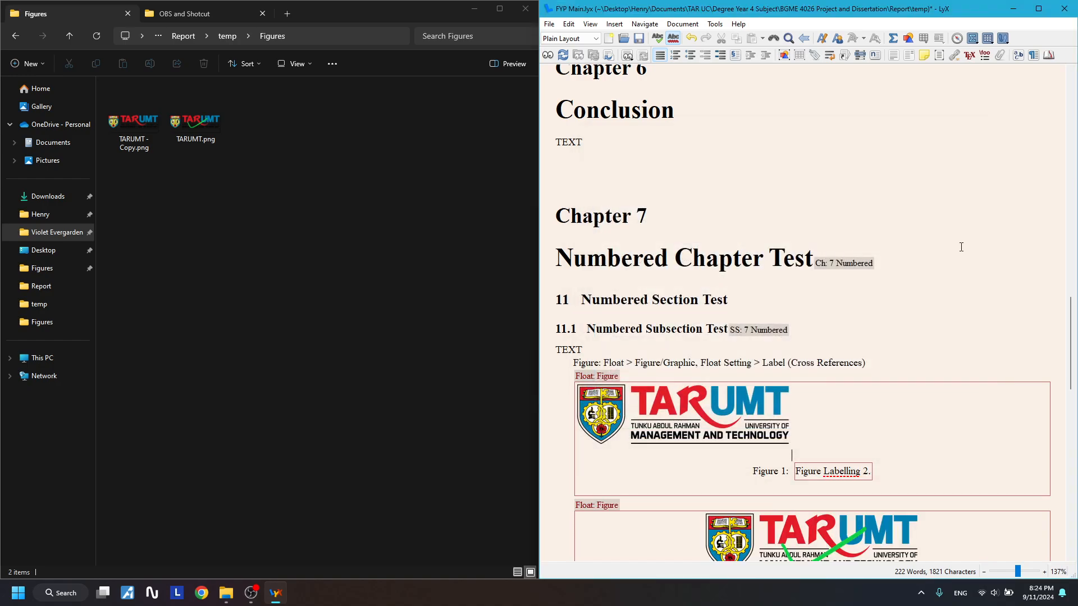
- Set the figure float to custom 'Here definitely' placement with centred alignment
right_click(597, 375)
click(623, 412)
click(375, 163)
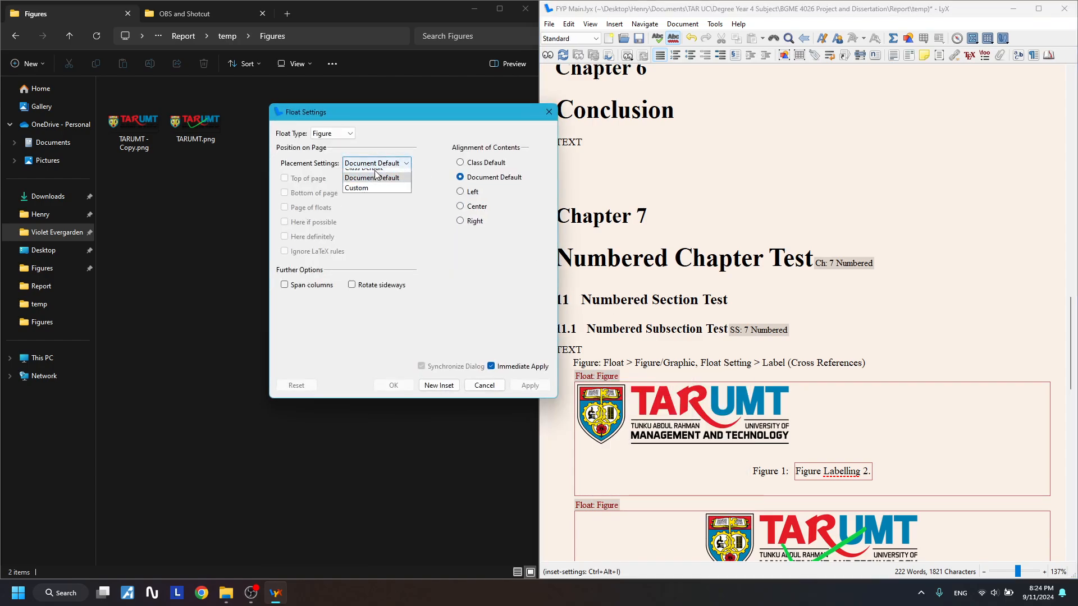
click(331, 233)
click(377, 166)
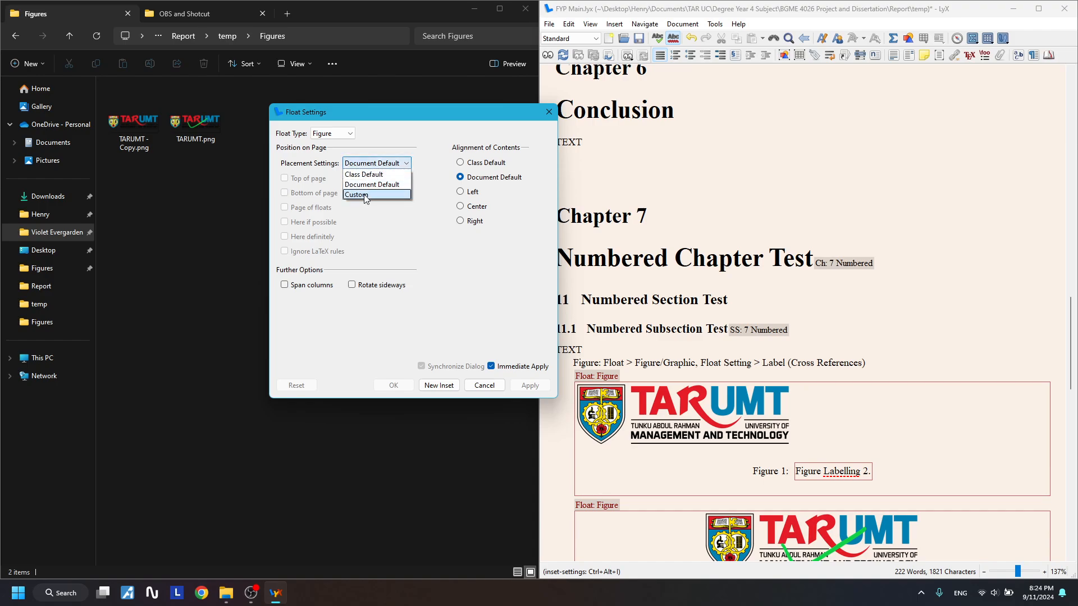
click(425, 231)
click(493, 366)
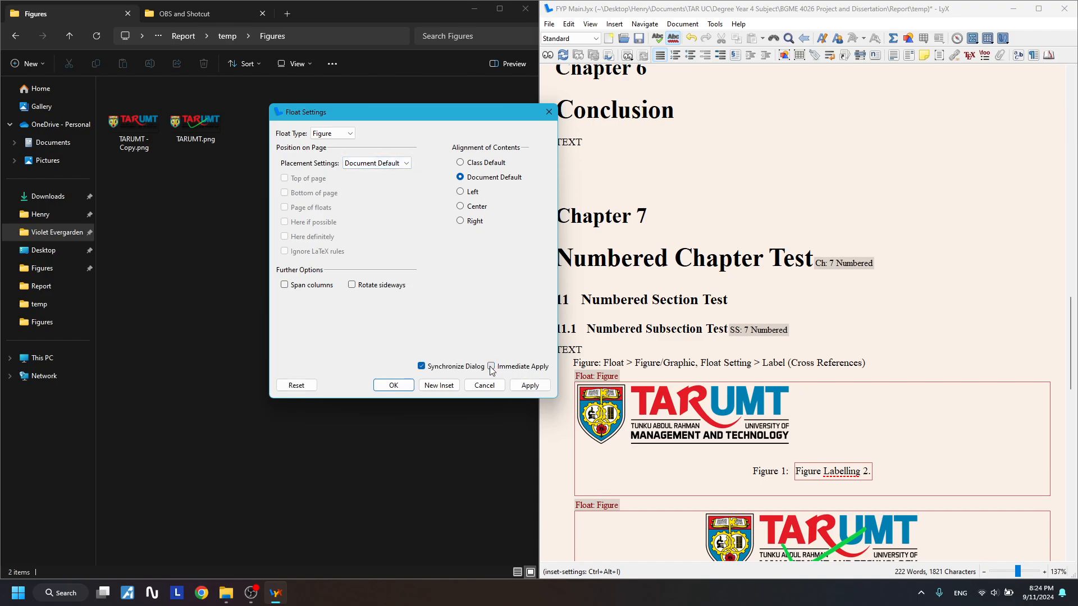
click(376, 163)
click(359, 191)
click(311, 237)
click(460, 206)
click(530, 385)
click(549, 112)
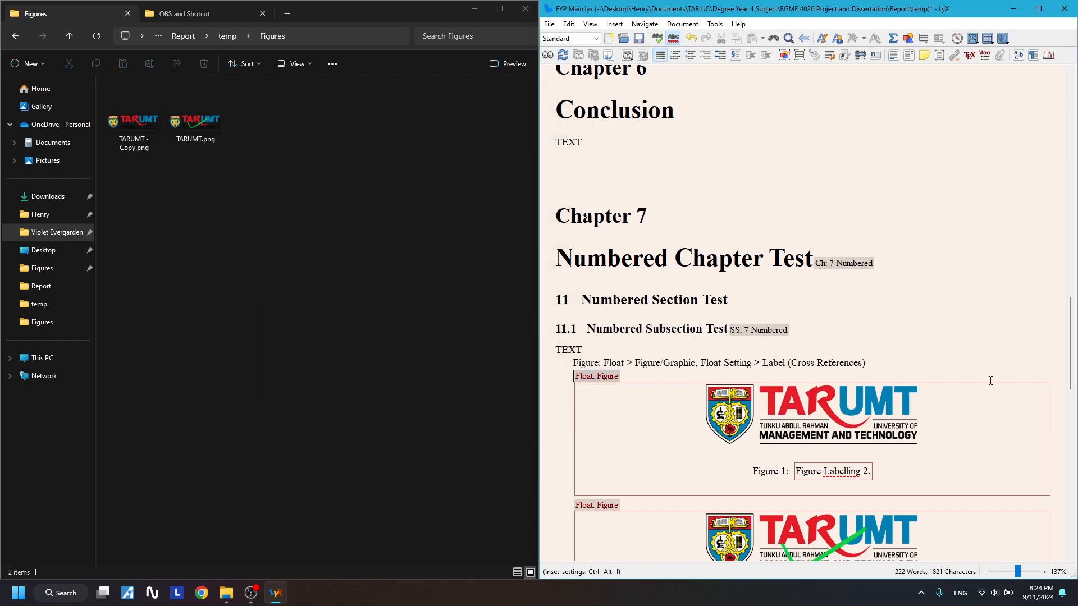
scroll(988, 378, down, 3)
click(876, 148)
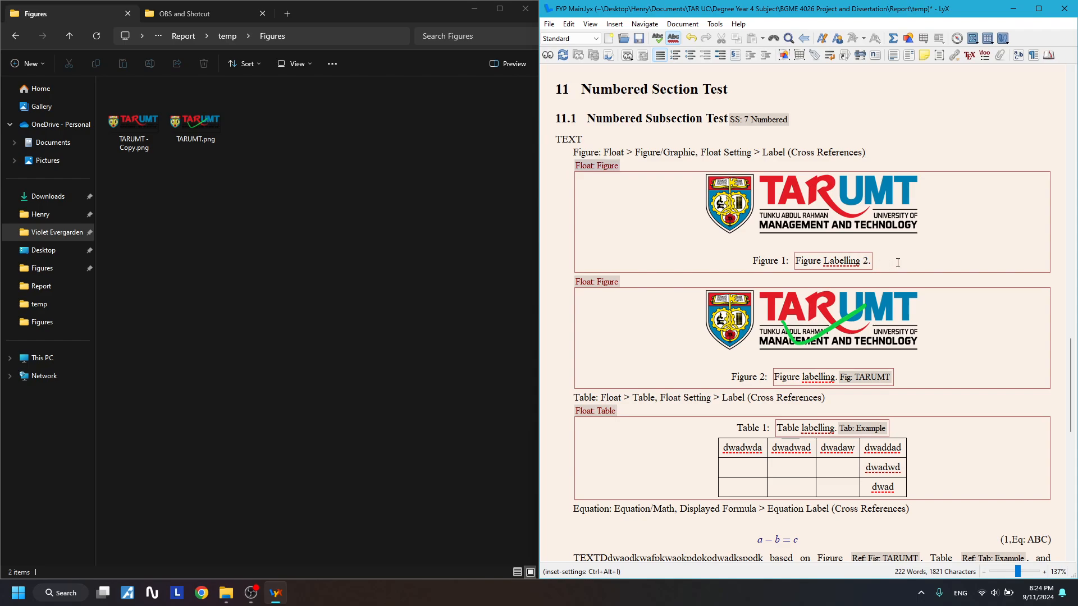
- Compile the thesis with pdflatex and open its PDF preview
drag(888, 254, 671, 170)
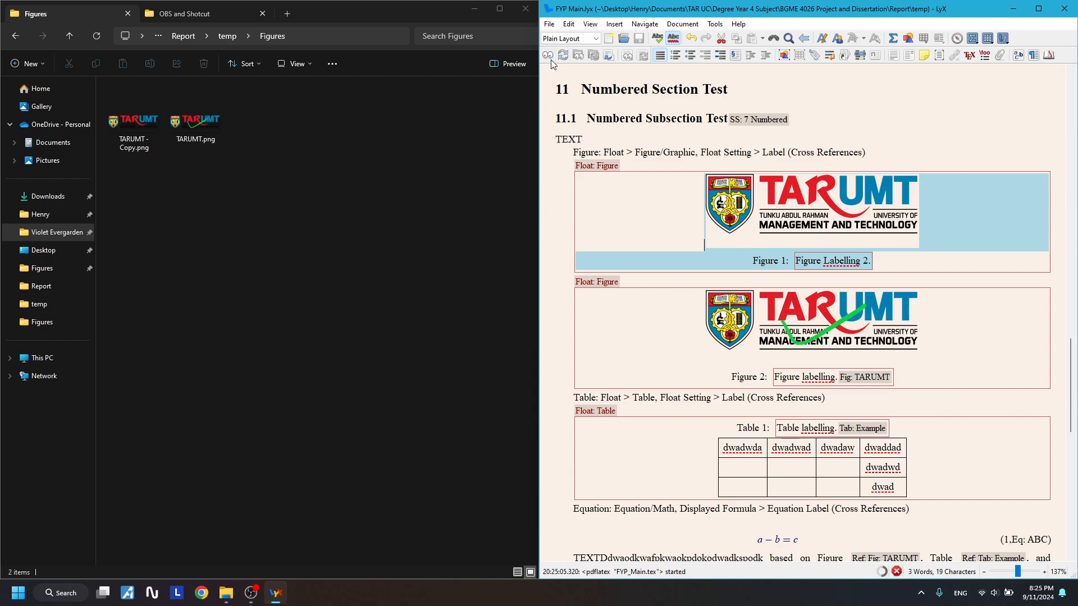
click(900, 120)
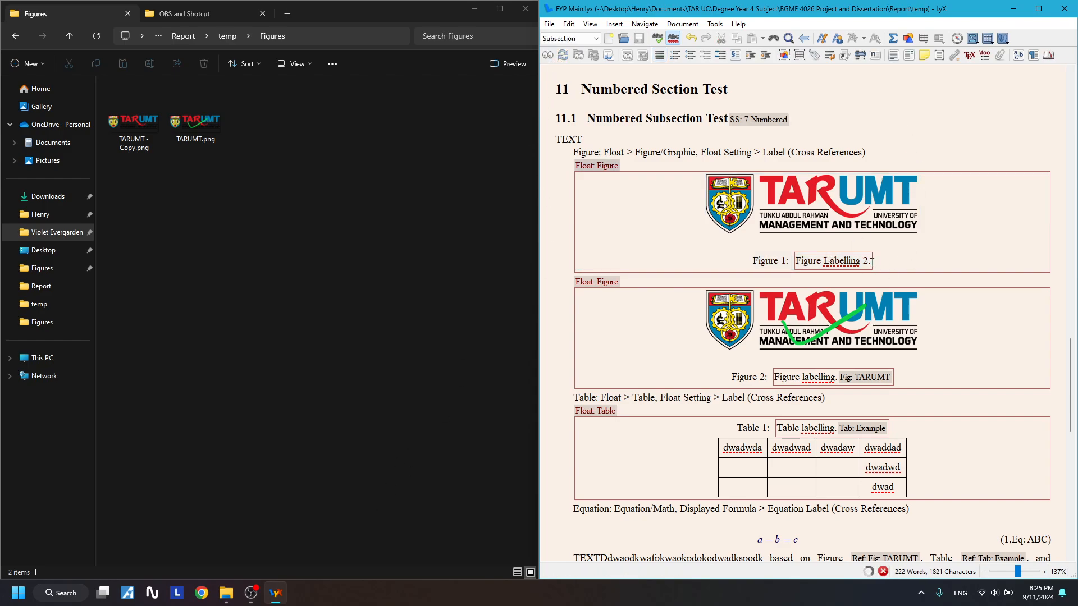
scroll(859, 297, down, 1)
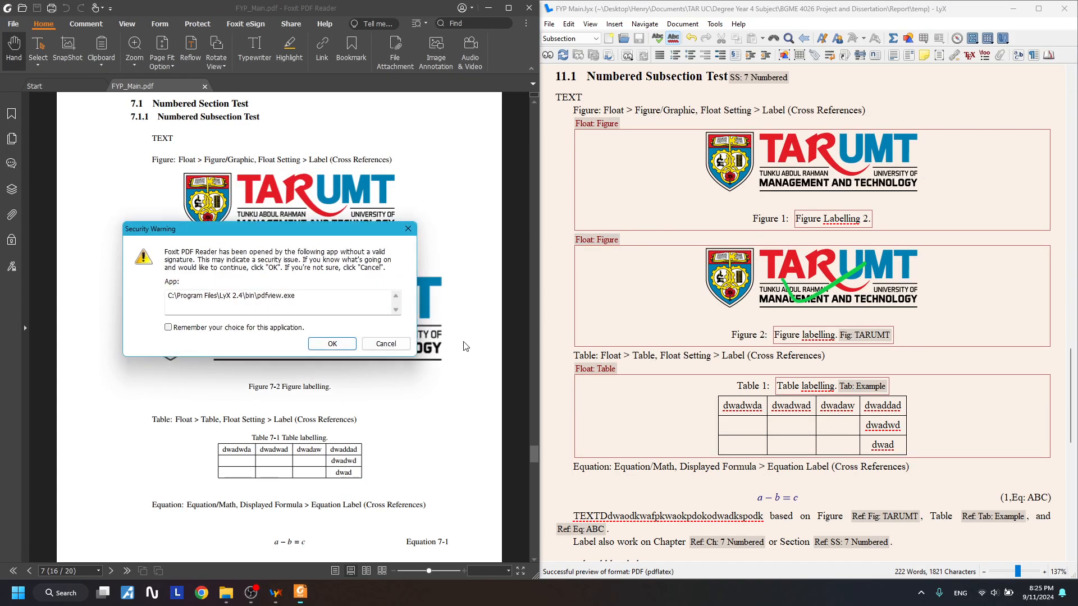
- Allow the preview past the Security Warning, check Figures 7-1, 7-2, table and equation, then close Foxit
click(346, 343)
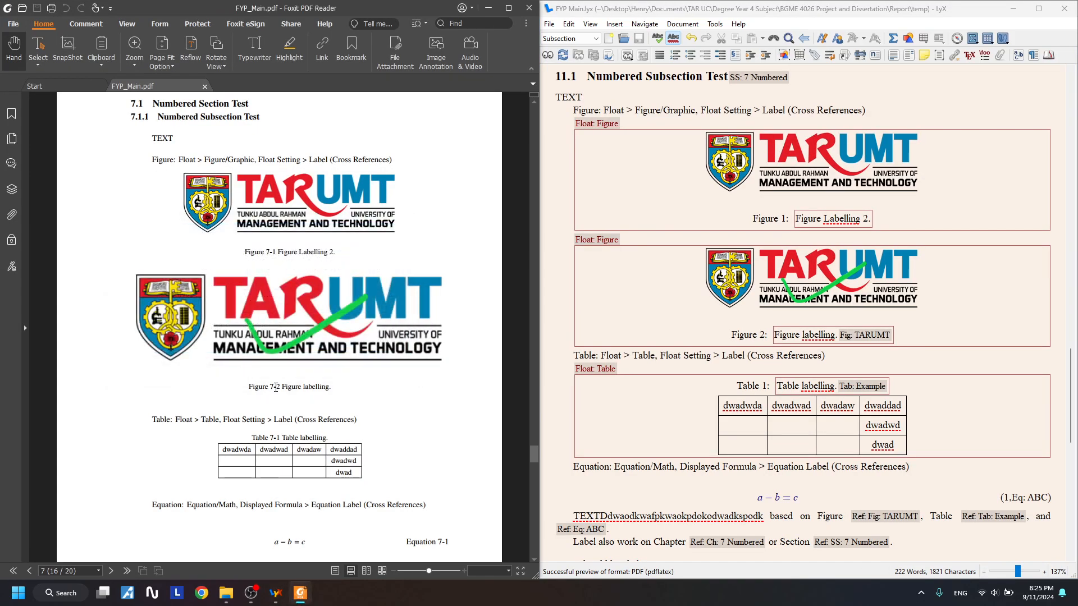
scroll(275, 388, down, 3)
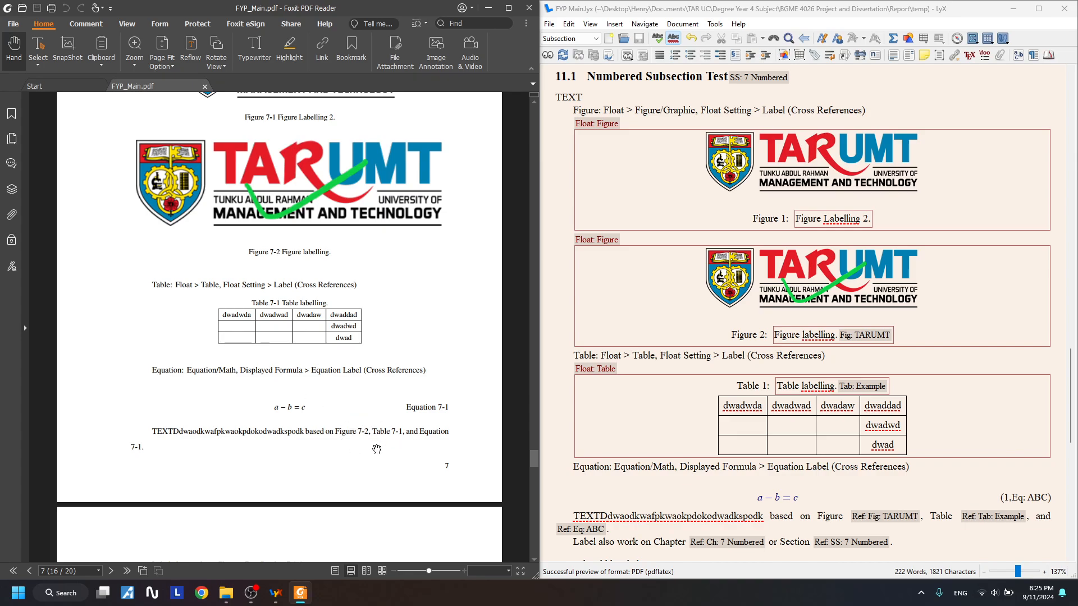
scroll(366, 438, up, 4)
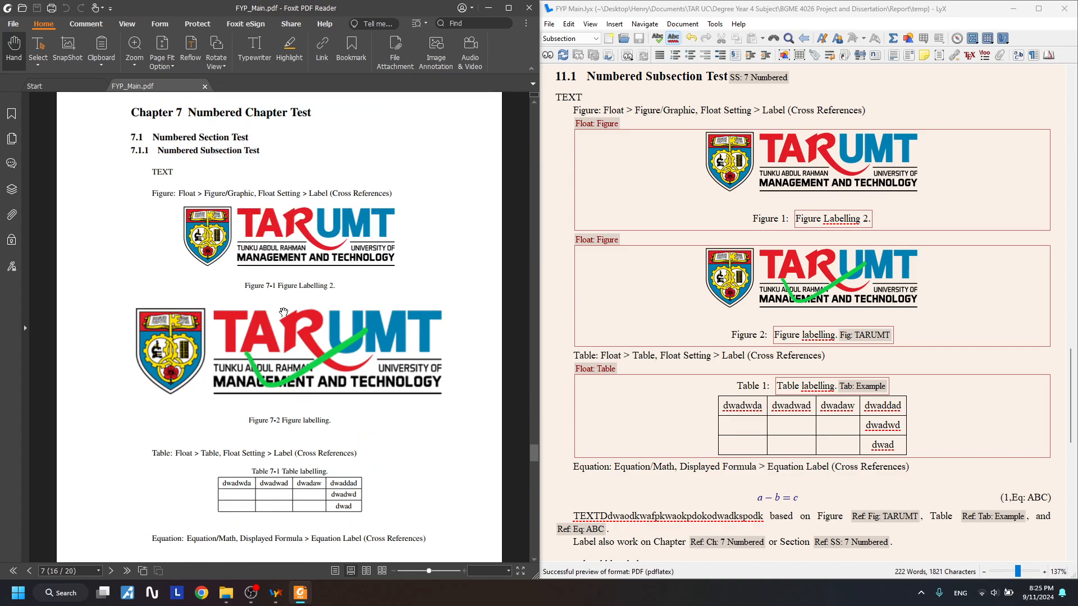
scroll(283, 313, down, 8)
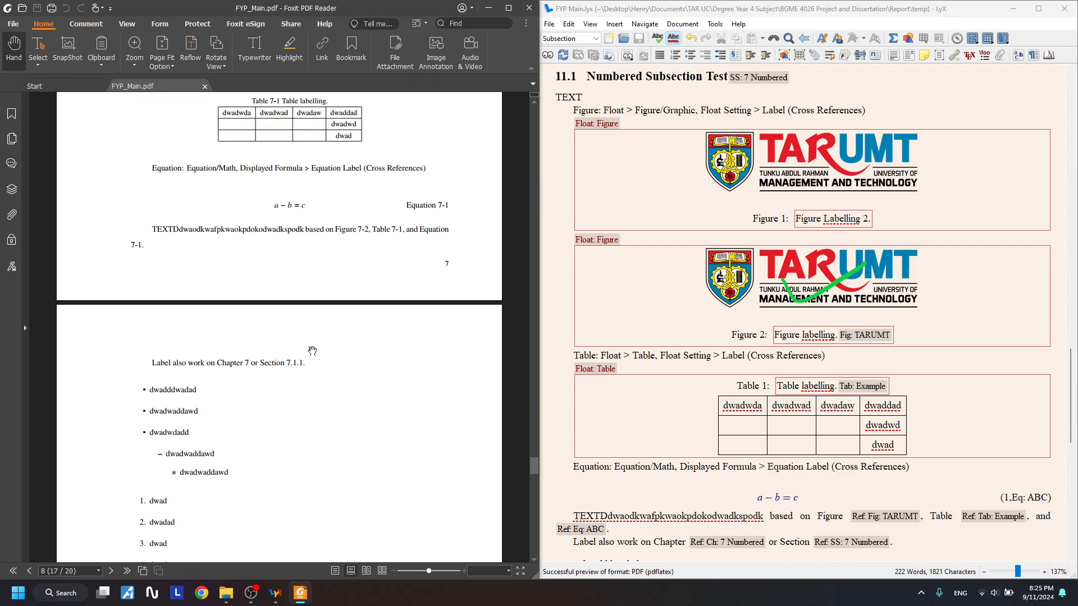
scroll(331, 366, down, 3)
scroll(332, 366, up, 9)
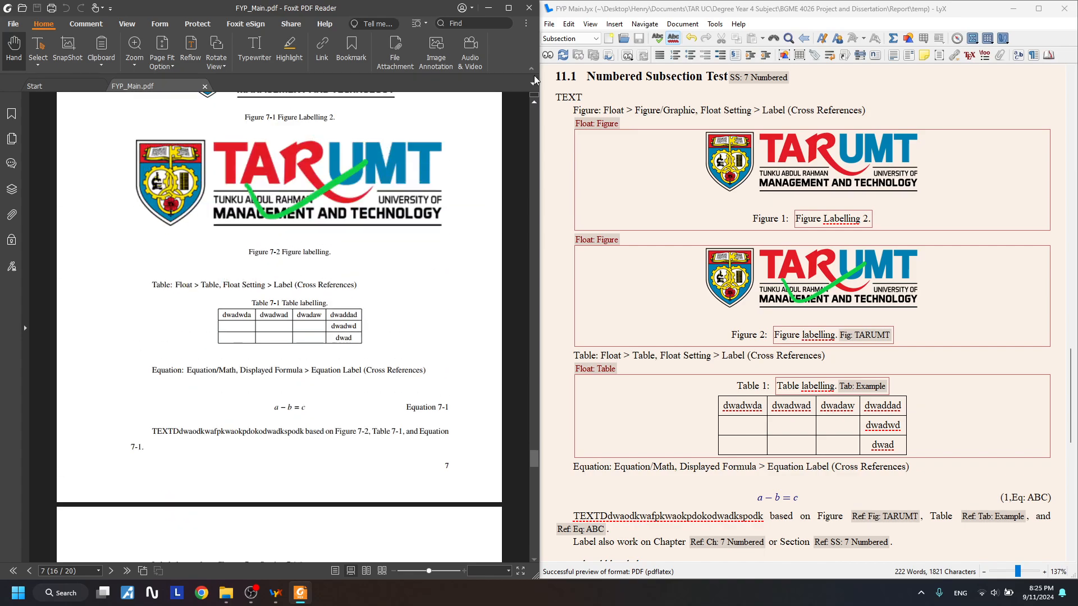
click(529, 8)
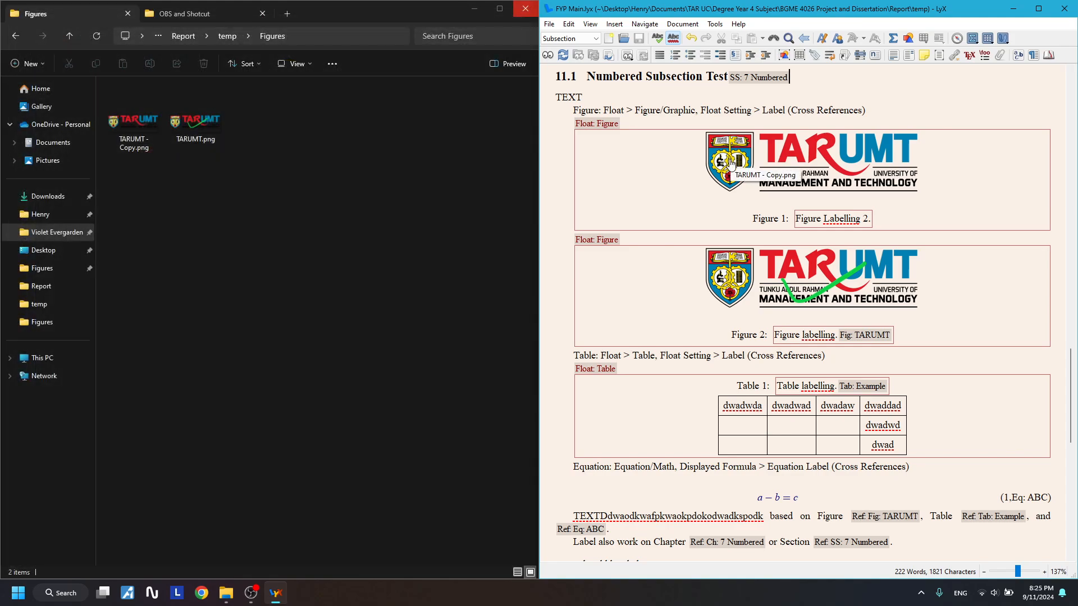
scroll(687, 169, up, 3)
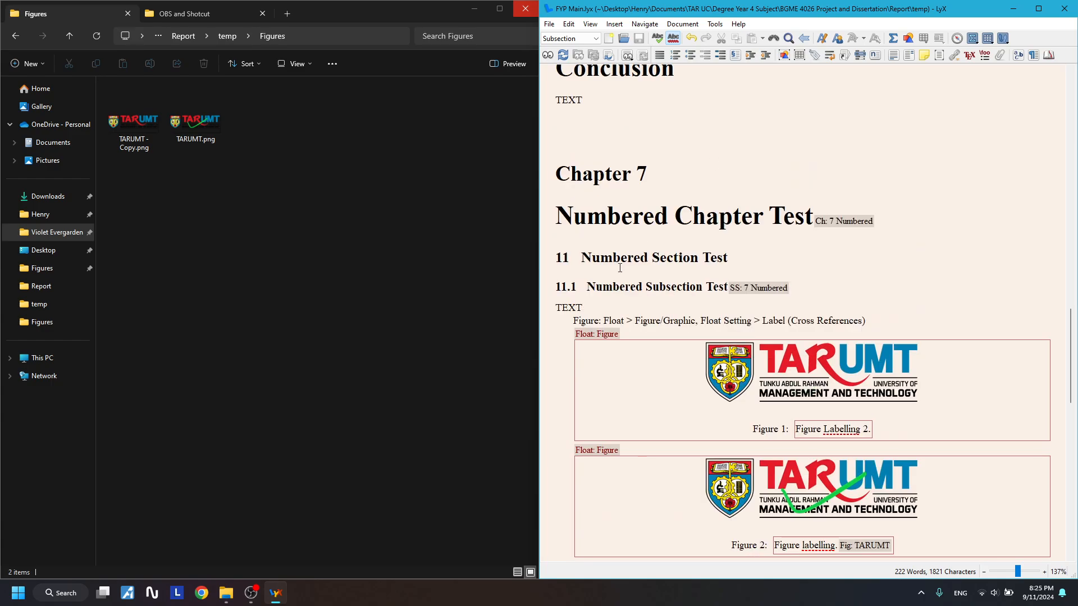
scroll(645, 308, down, 6)
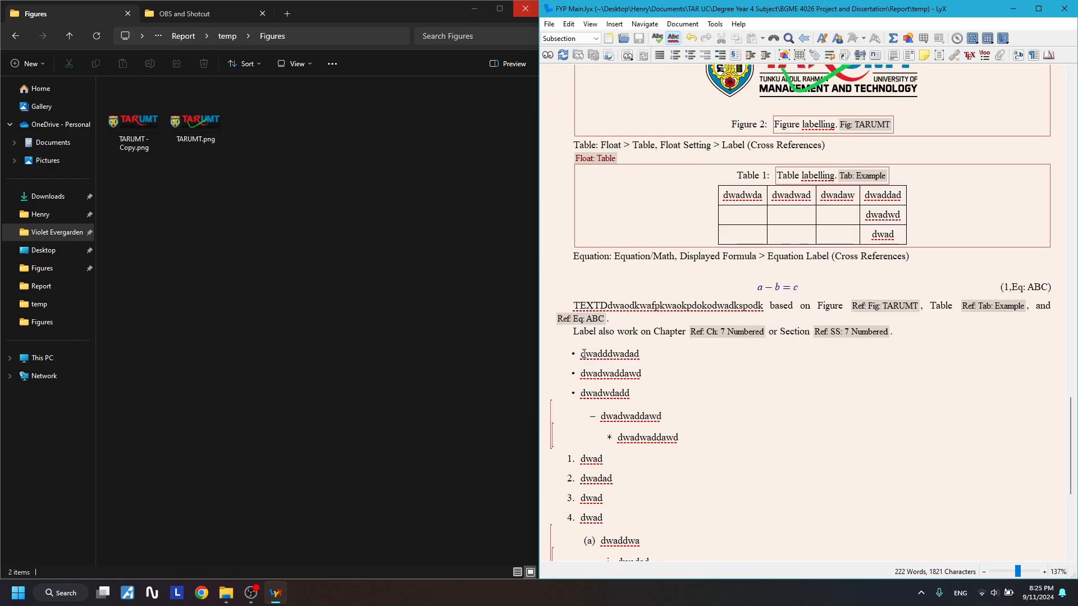
click(741, 418)
scroll(741, 418, up, 3)
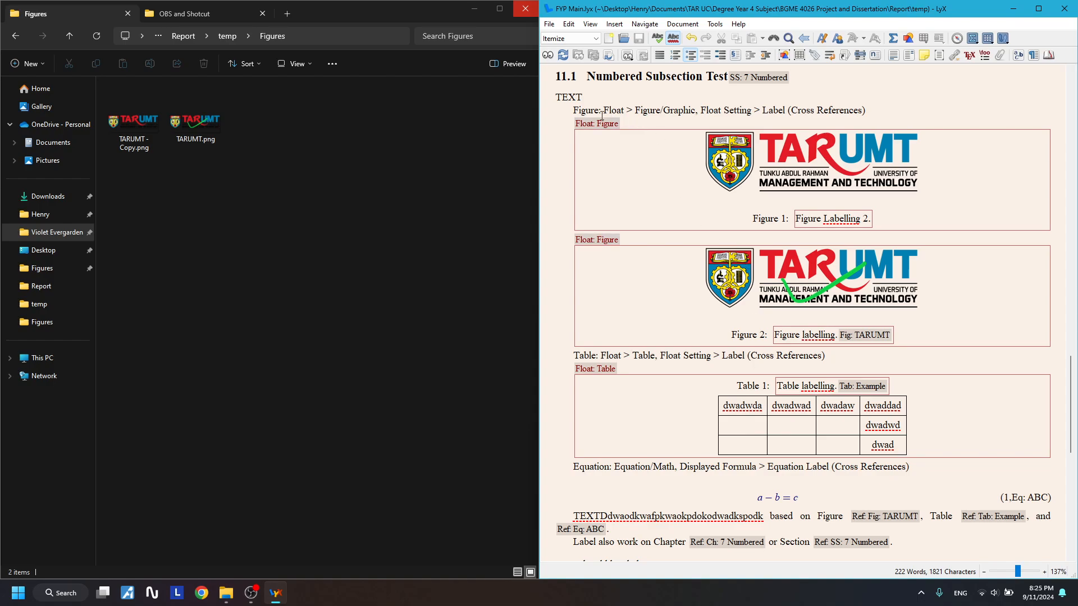
drag(573, 111, 864, 327)
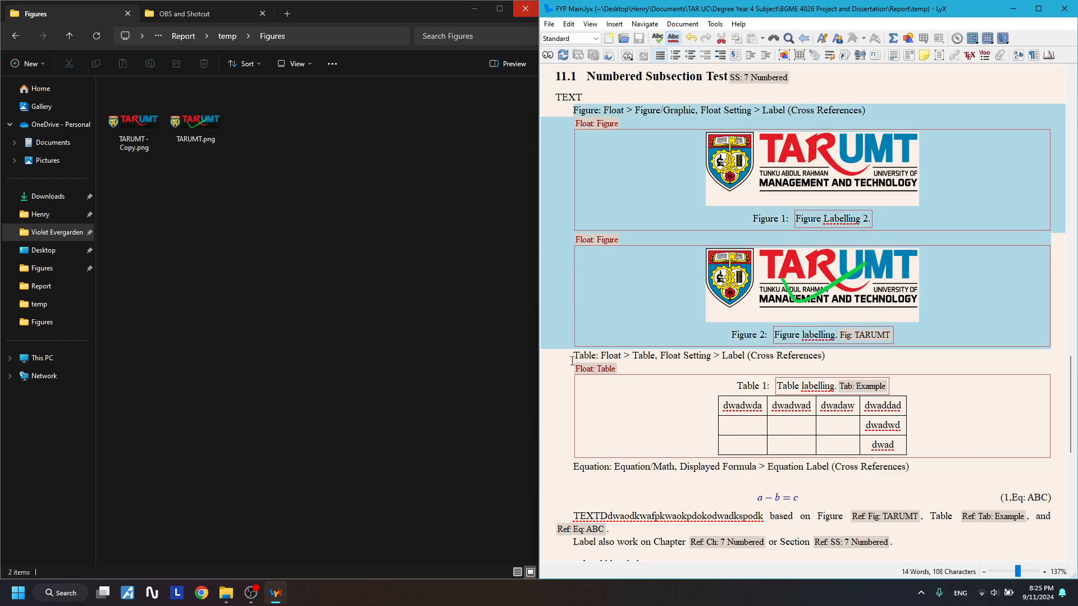
drag(572, 355, 1006, 445)
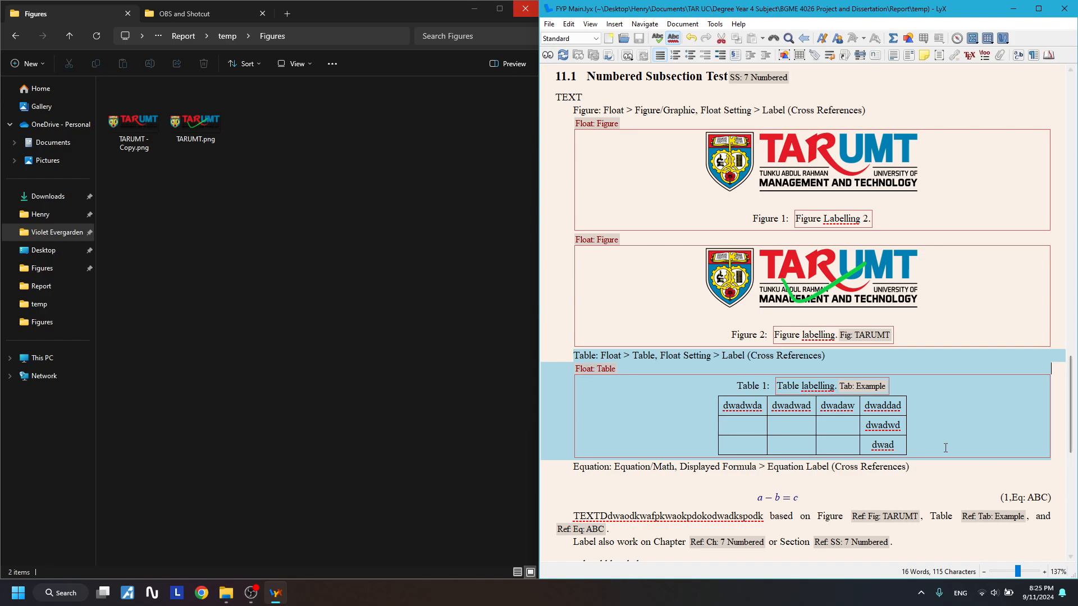
scroll(760, 411, down, 2)
drag(574, 384, 1027, 420)
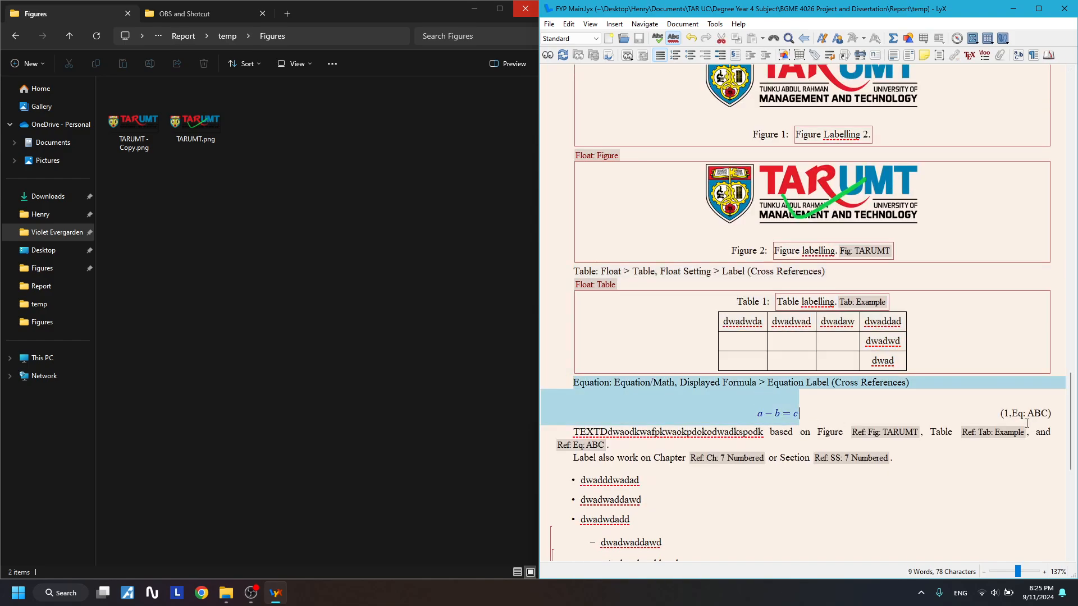
click(1004, 433)
click(522, 202)
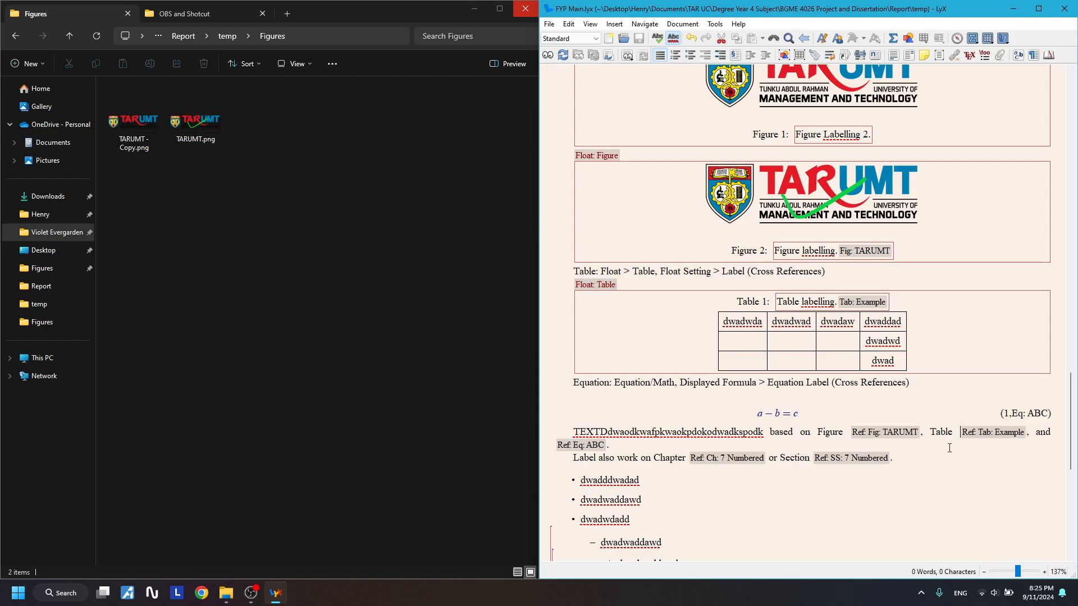
- Append ' > Short Title' to the note lines and '(avoid References issues)' to the Table line
scroll(842, 281, up, 5)
click(870, 258)
click(896, 276)
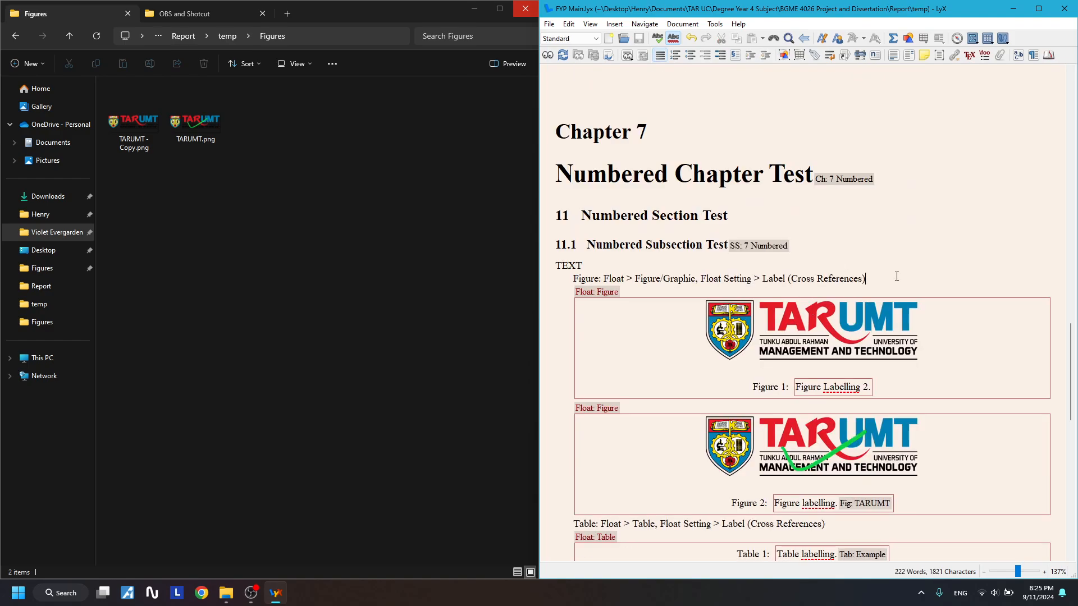
scroll(896, 278, down, 3)
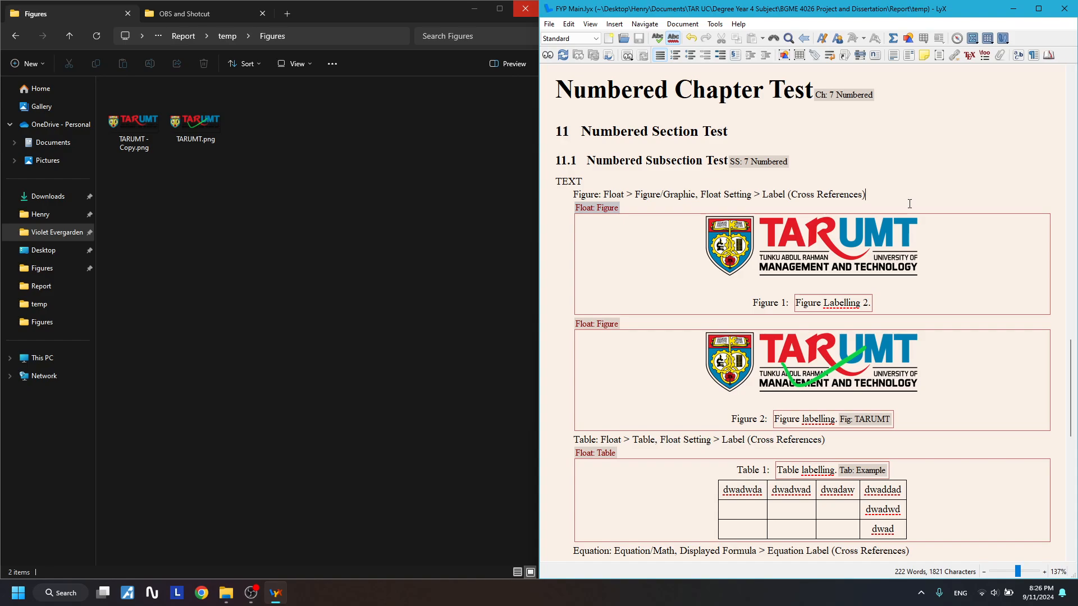
text(> Shor)
text(Shor)
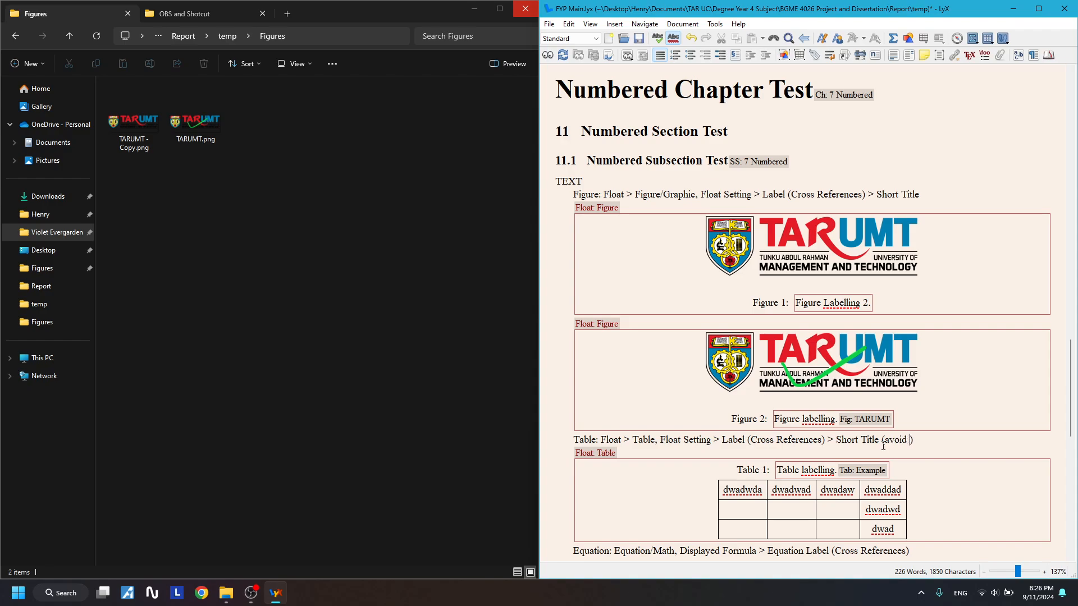
text(Referen)
key(BackSpace)
text(ences issues)
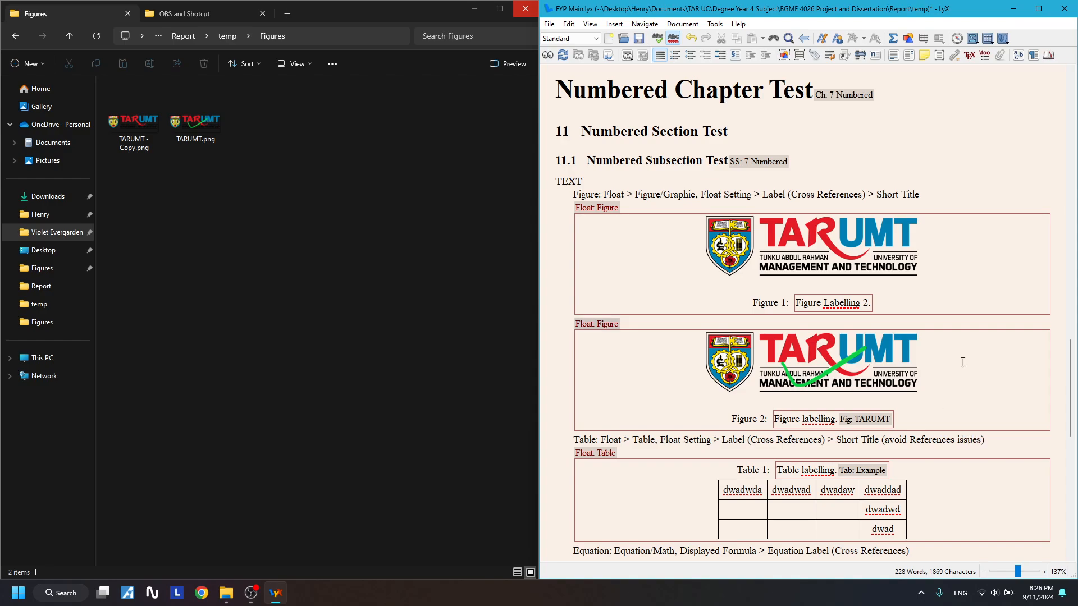
- Copy '(avoid References issues)' onto the end of the Figure note line
drag(984, 440, 882, 439)
key(ctrl+c)
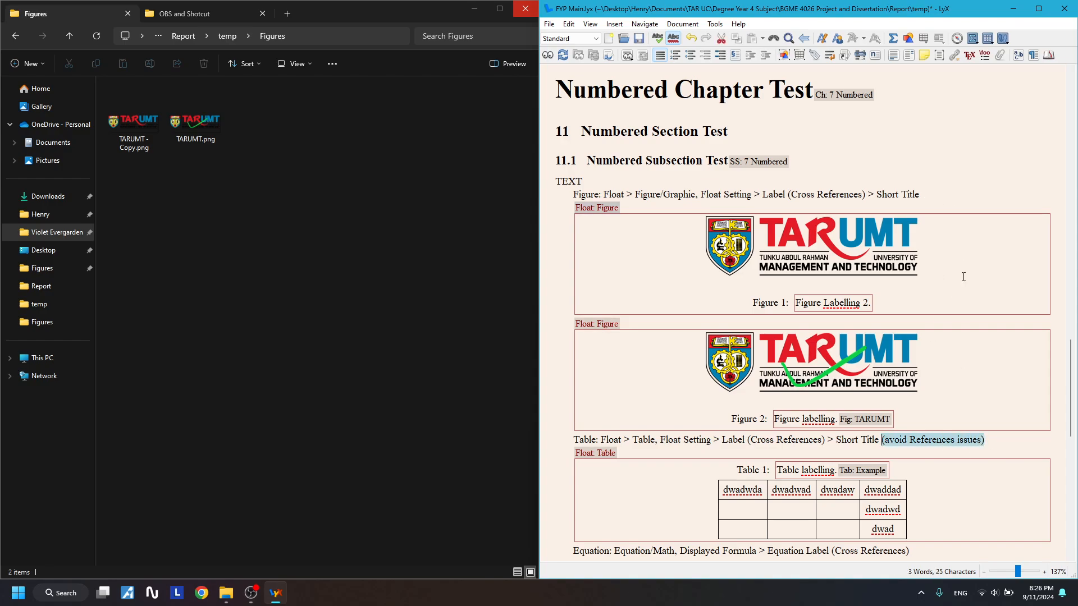
click(964, 186)
click(960, 196)
key(ctrl+v)
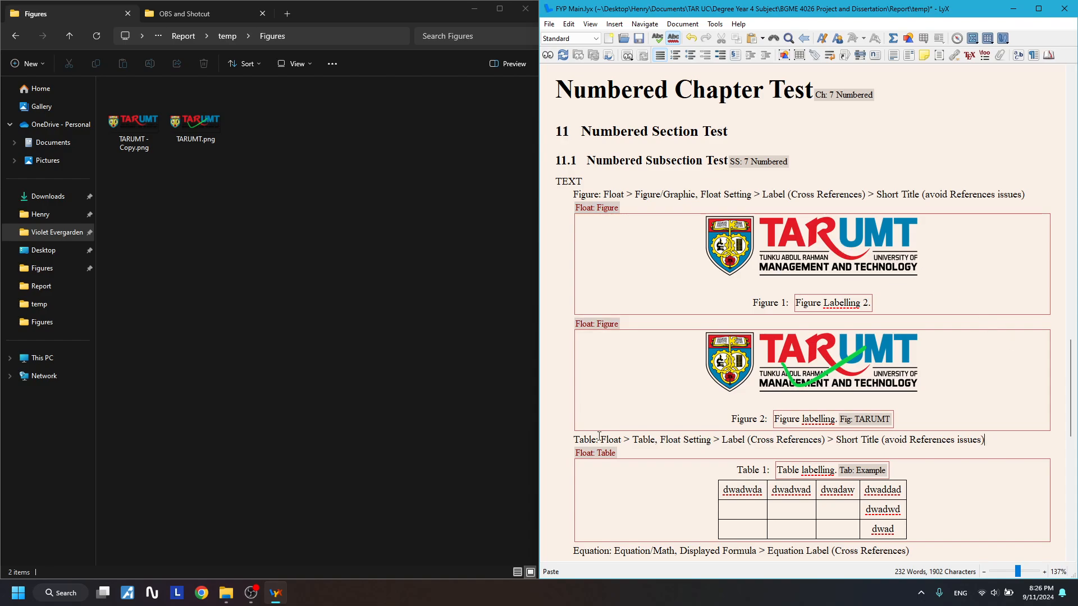
- Cut the stray article citation following the Acknowledgements text
scroll(626, 428, down, 6)
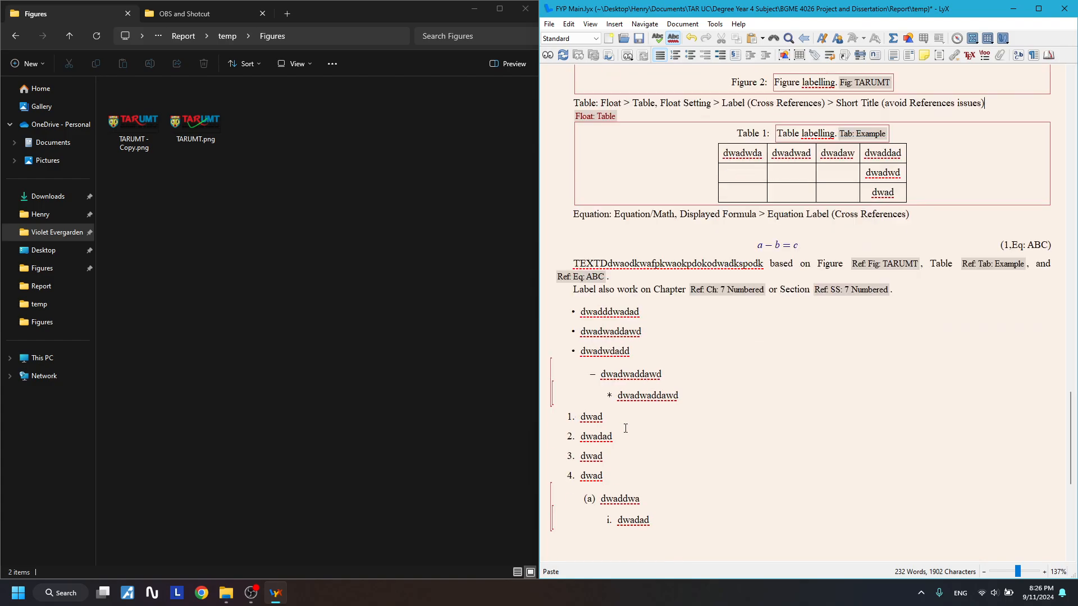
scroll(626, 428, down, 2)
scroll(625, 428, down, 5)
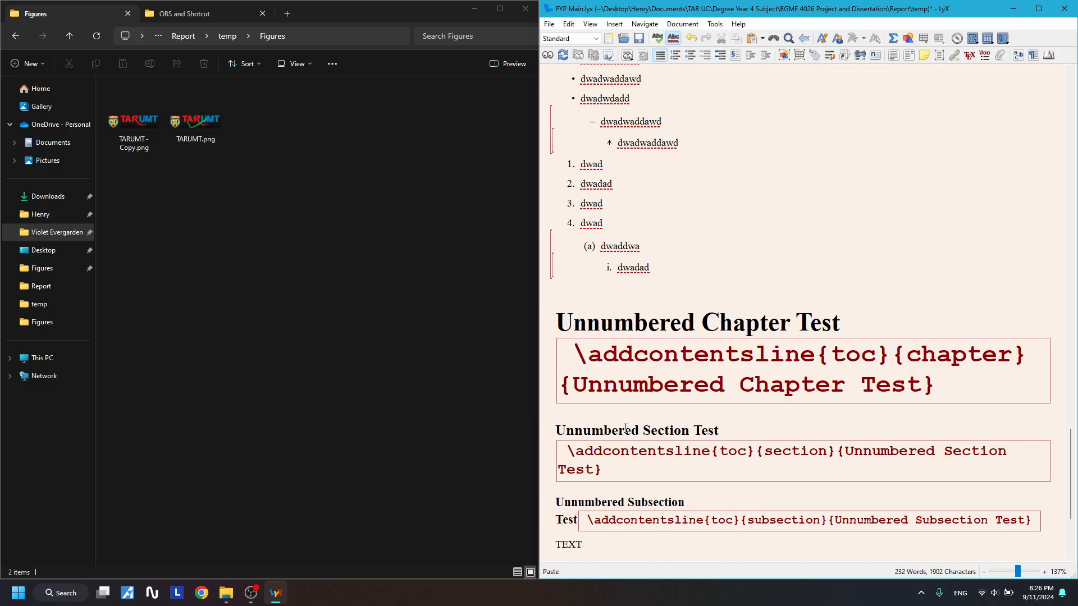
scroll(775, 385, up, 11)
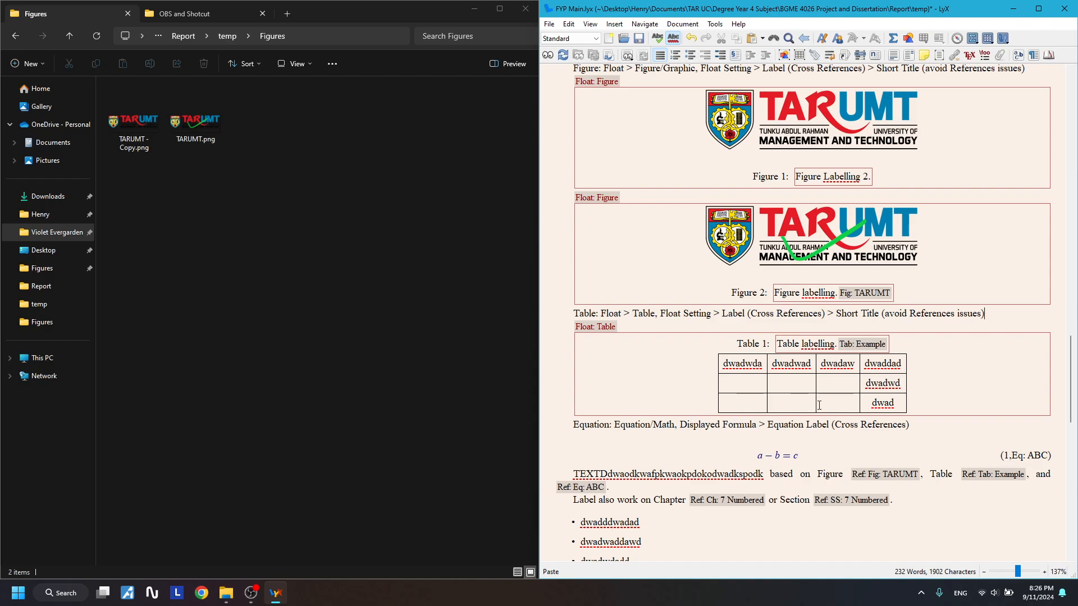
scroll(819, 405, up, 20)
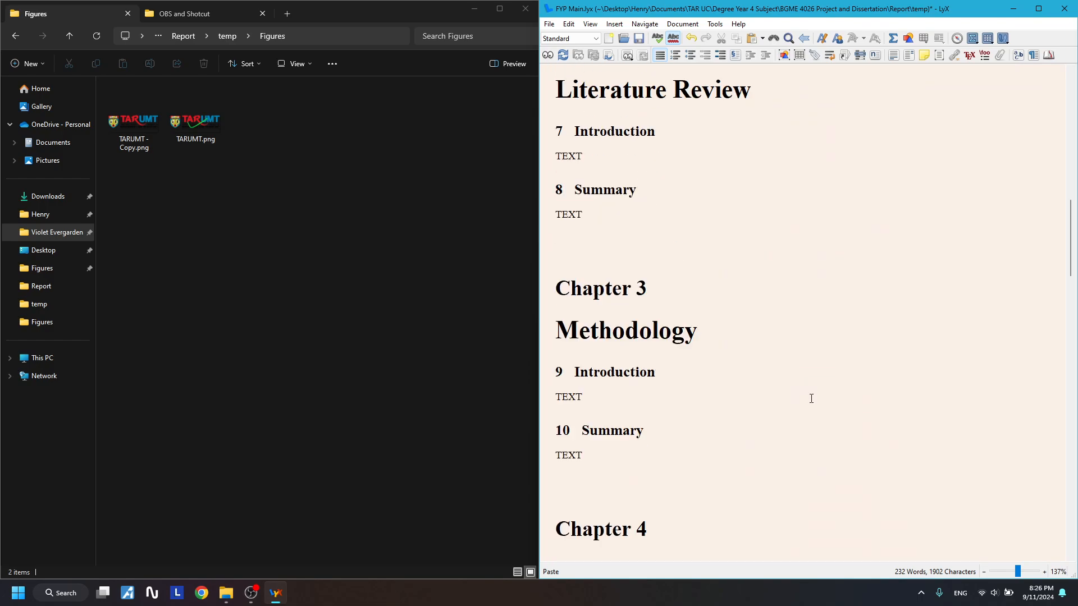
scroll(811, 399, up, 13)
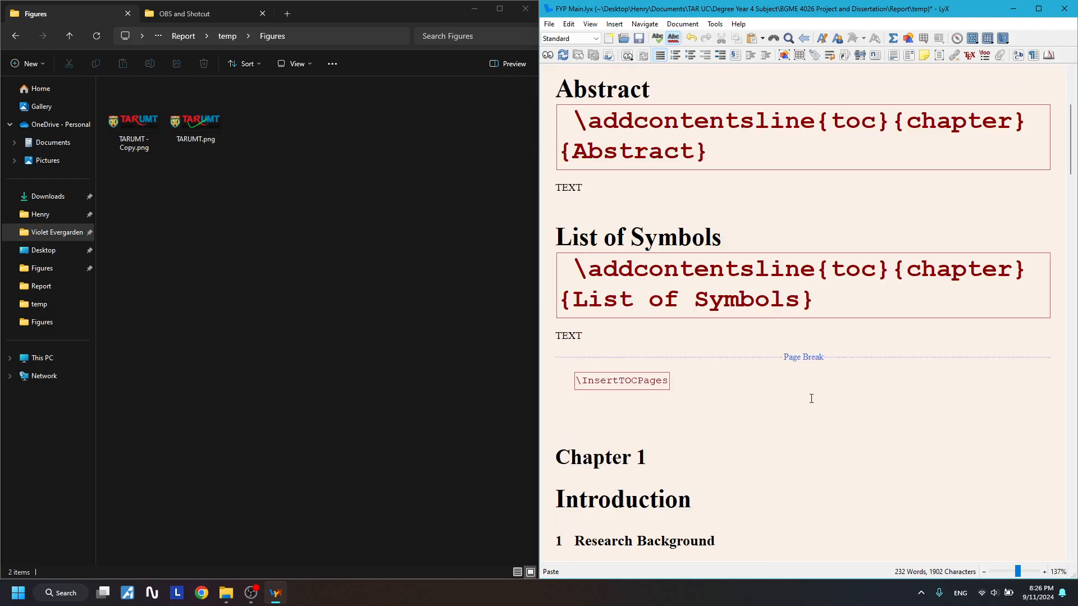
drag(656, 180, 596, 181)
key(ctrl+x)
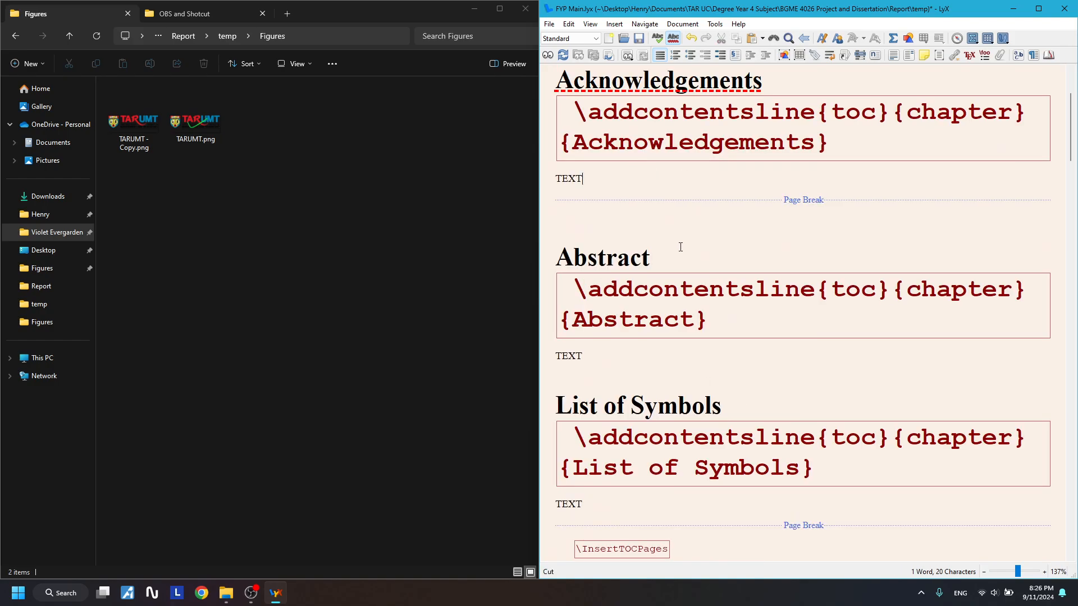
- Scroll back to the TEXT line of the Numbered Subsection Test in 11.1
scroll(673, 252, down, 7)
scroll(629, 308, down, 3)
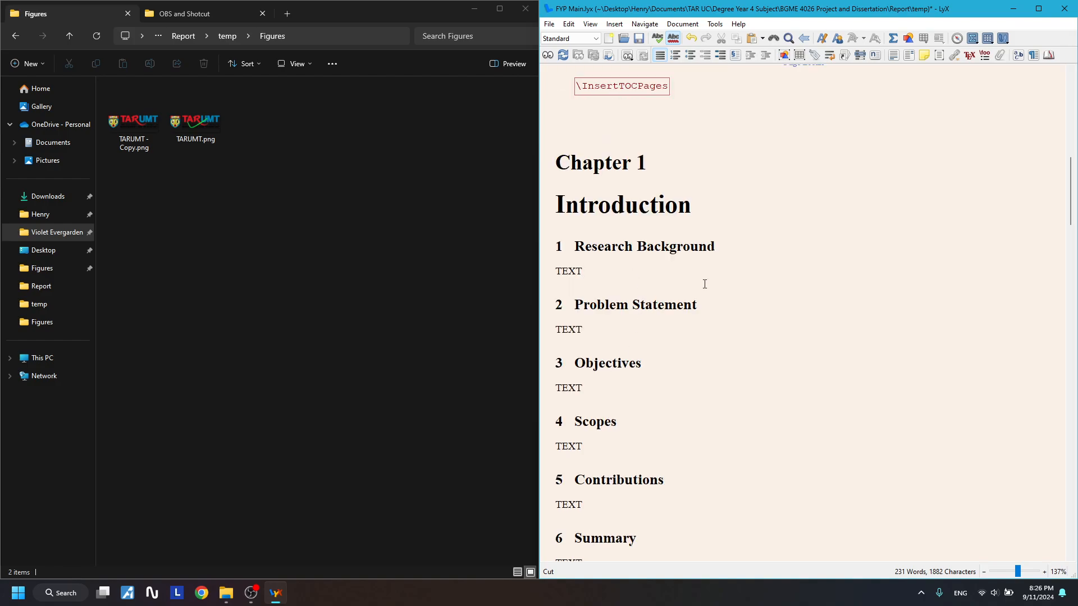
scroll(720, 279, up, 3)
scroll(674, 281, down, 18)
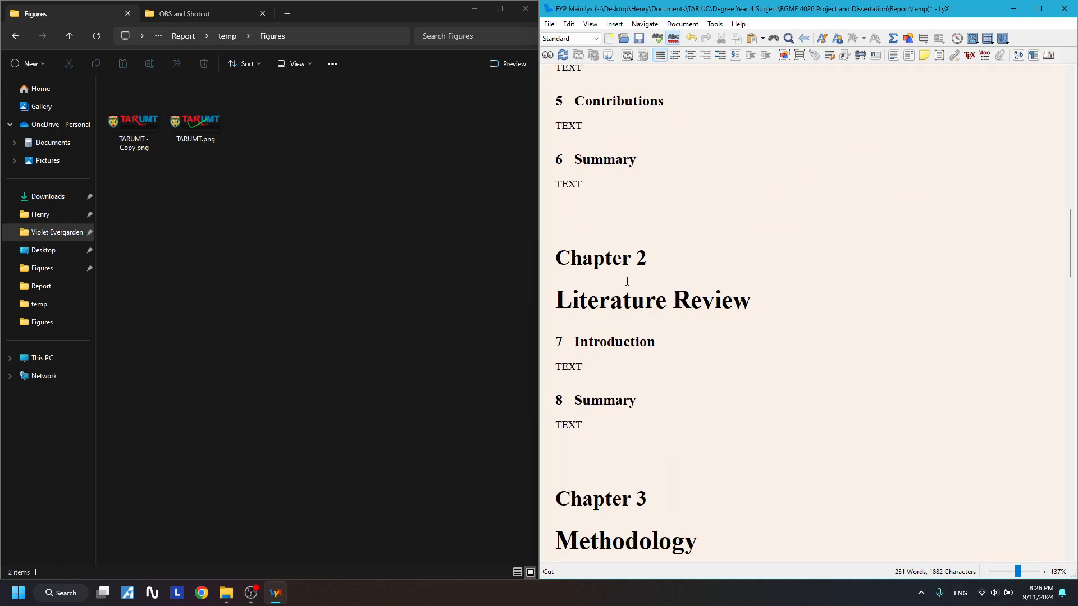
scroll(674, 292, down, 18)
scroll(730, 281, up, 3)
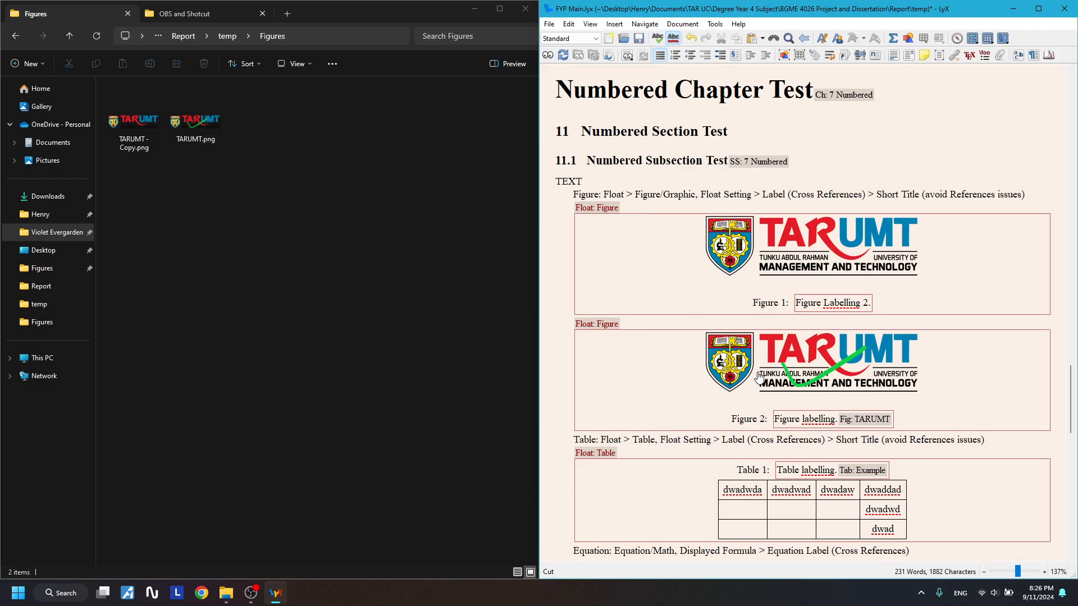
scroll(774, 268, down, 1)
scroll(774, 267, up, 1)
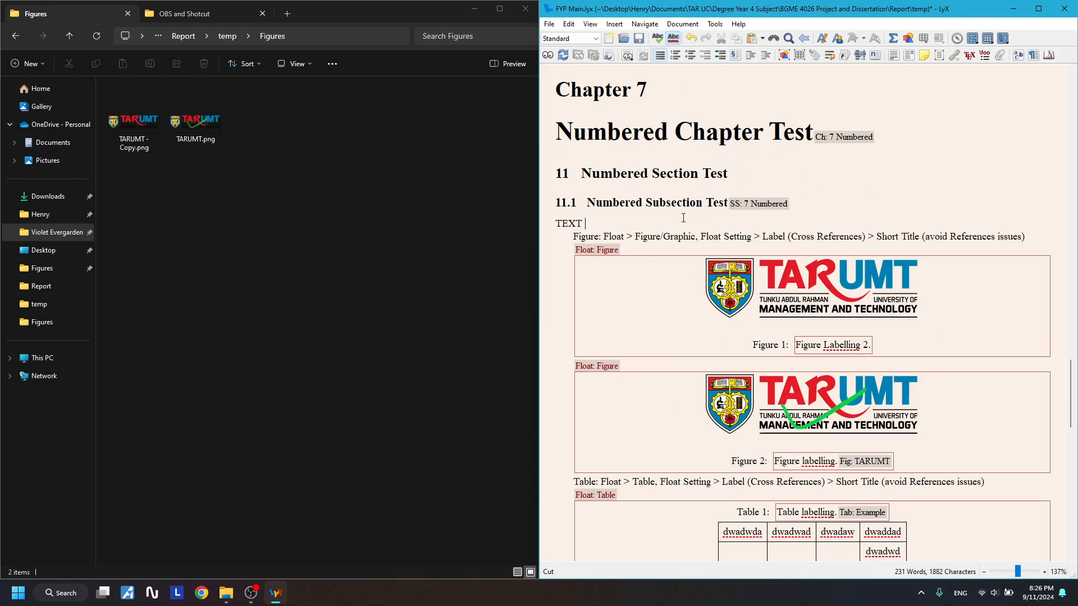
- Start a citation after TEXT with _Template_Article, _Template_Bachelor_Thesis, _Template_Book and _Template_Conference
click(845, 55)
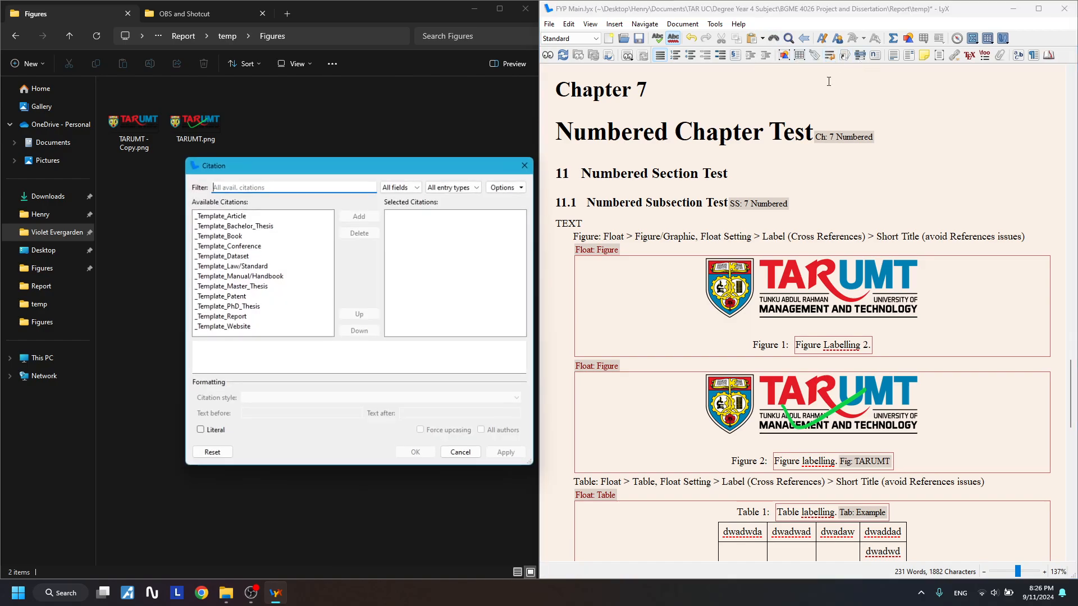
key(Down)
key(Down)
key(Down)
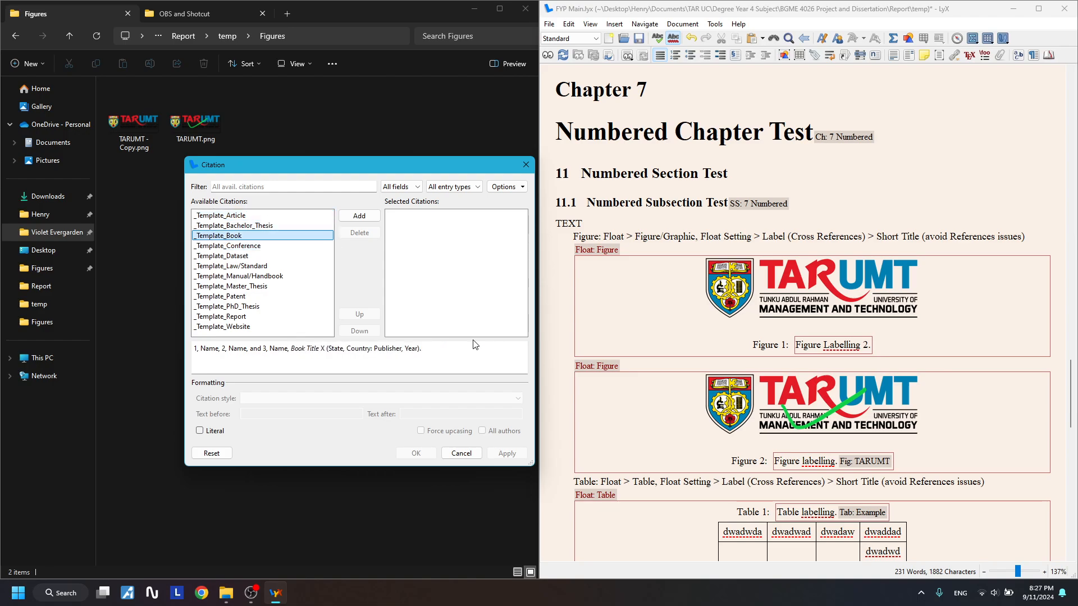
key(Up)
key(Up)
click(356, 218)
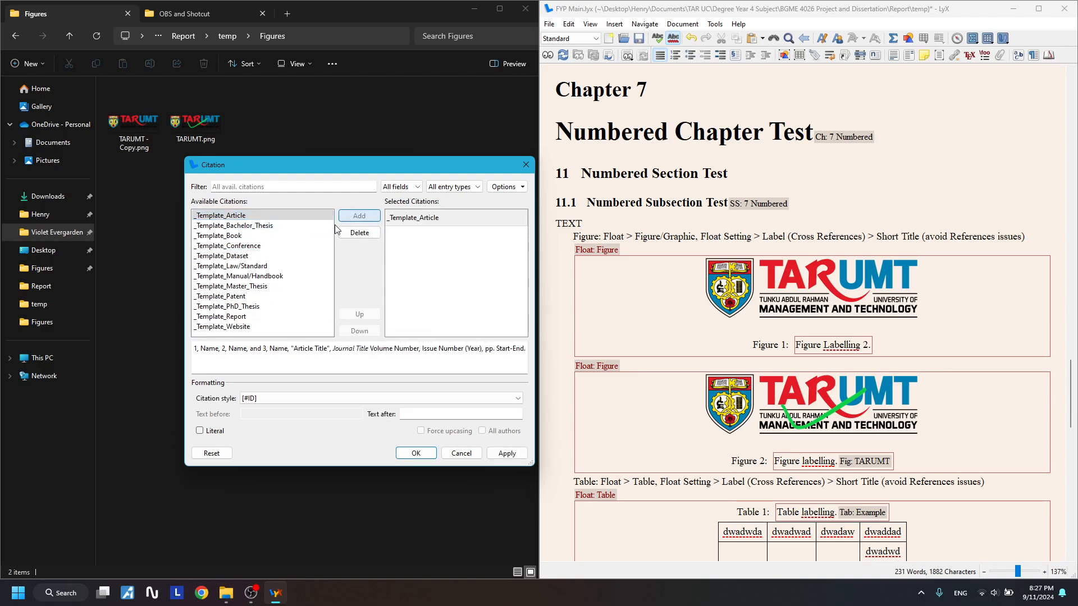
click(352, 218)
click(350, 219)
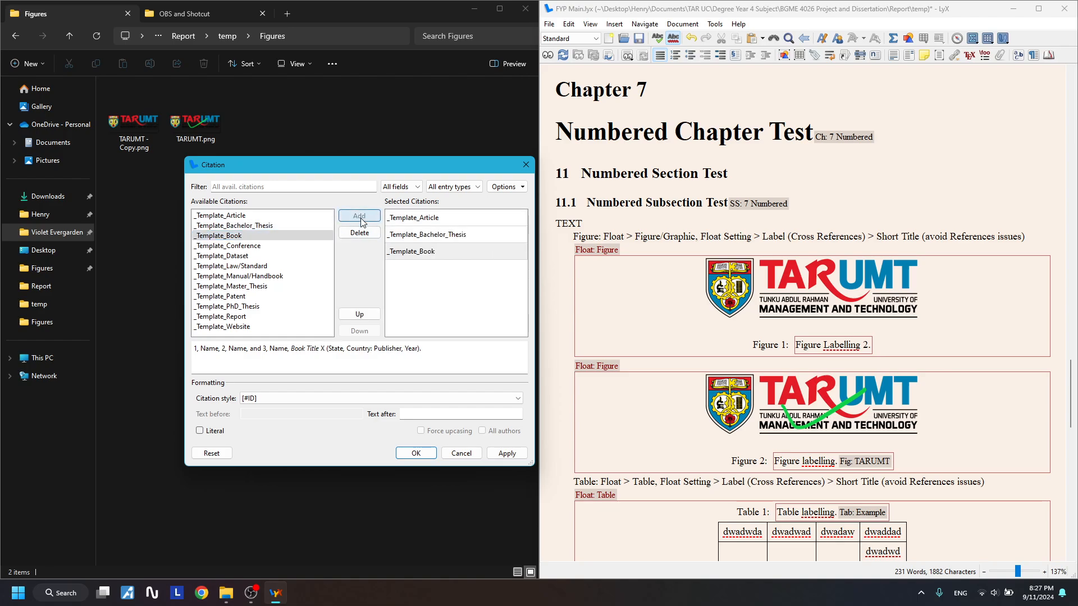
click(350, 218)
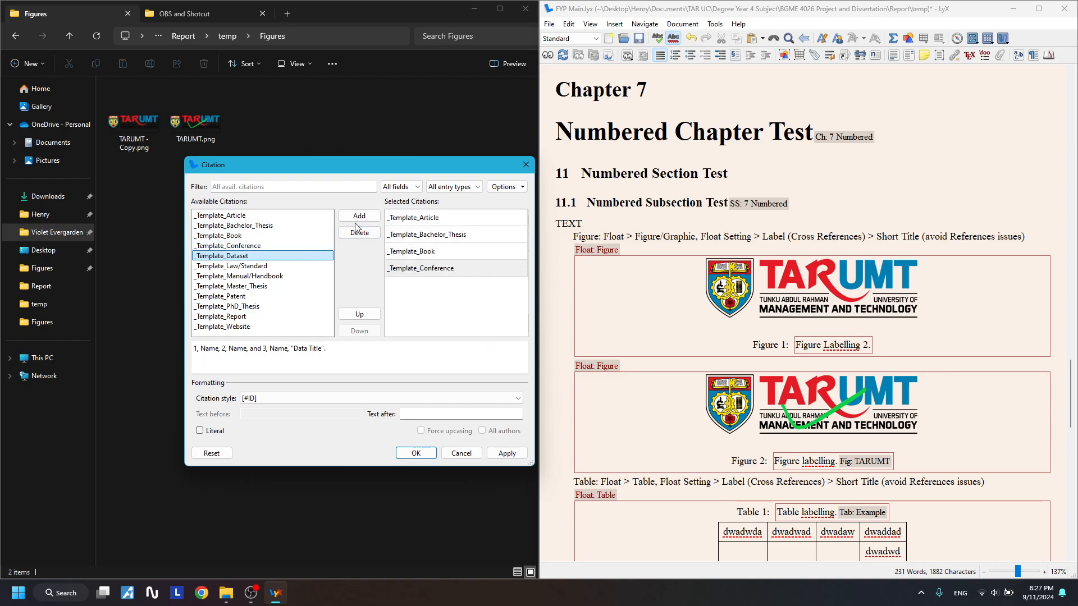
- Add _Template_Dataset through _Template_Master_Thesis and insert the eight-reference citation
click(354, 218)
click(355, 219)
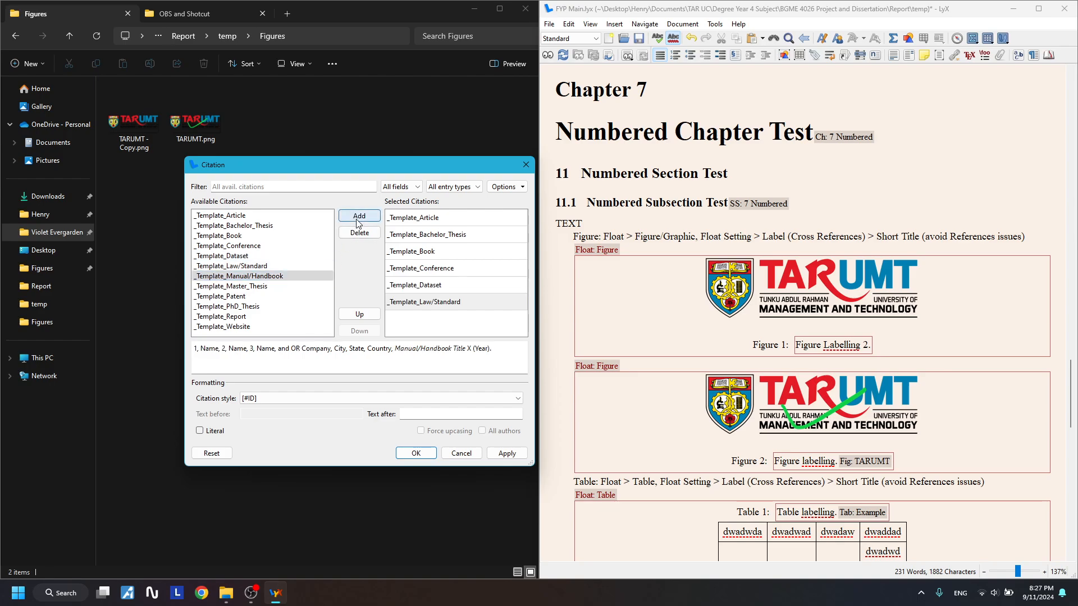
click(357, 219)
click(370, 217)
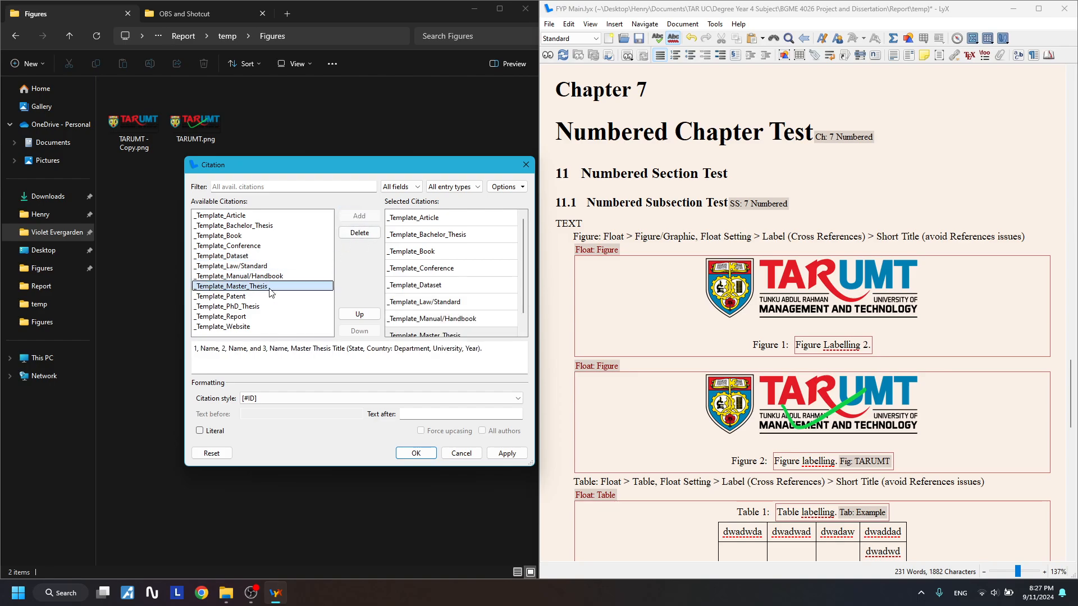
click(507, 453)
click(526, 164)
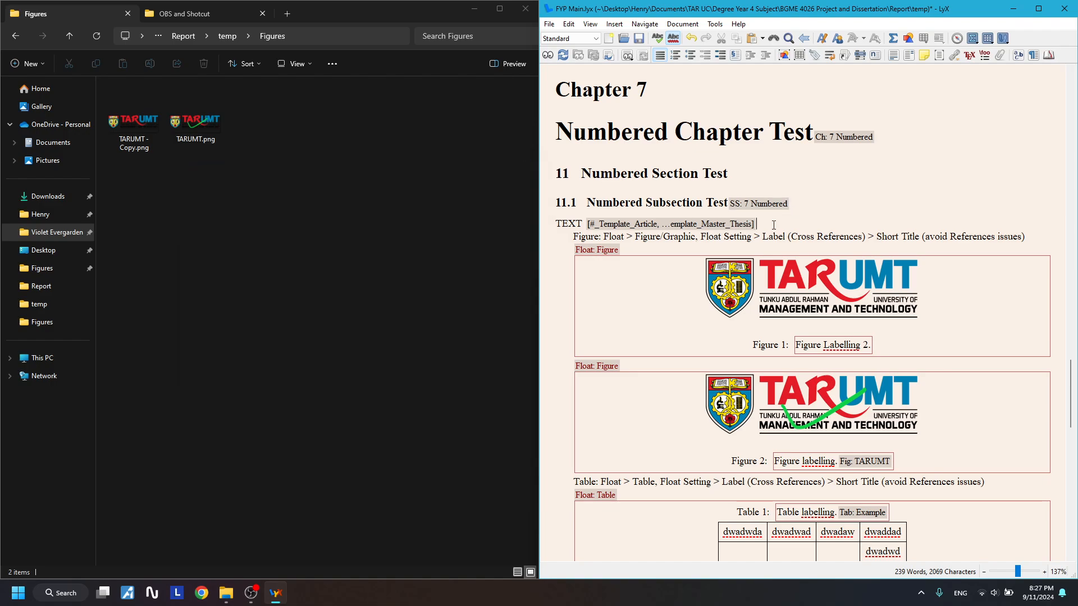
drag(773, 225, 606, 230)
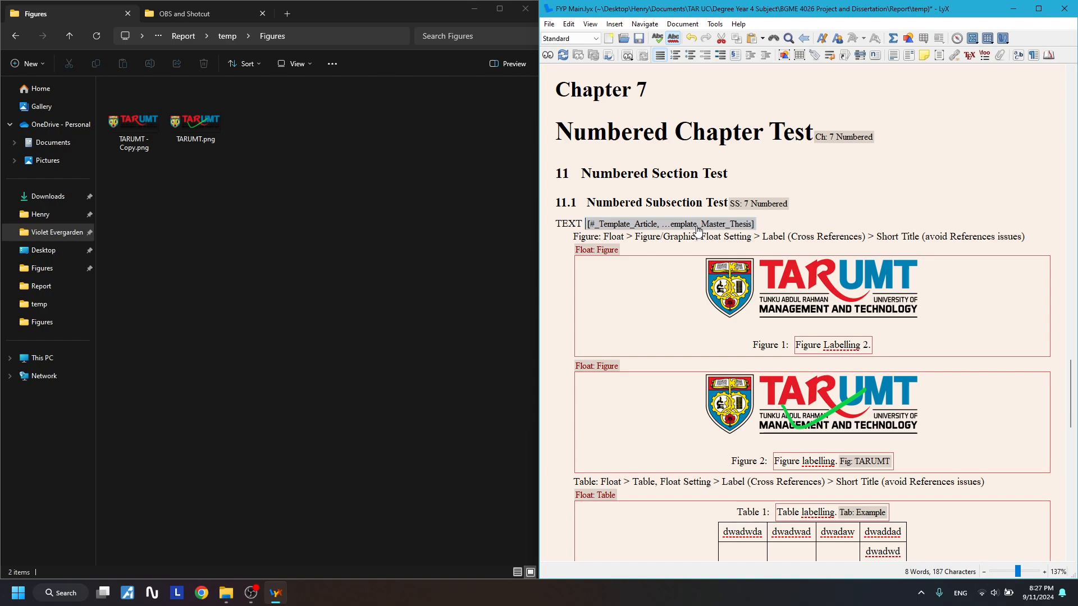
- Delete the duplicate 'Figure Labelling 2' float, keeping one TARUMT figure with its Figure 1 caption
mouse_move(699, 229)
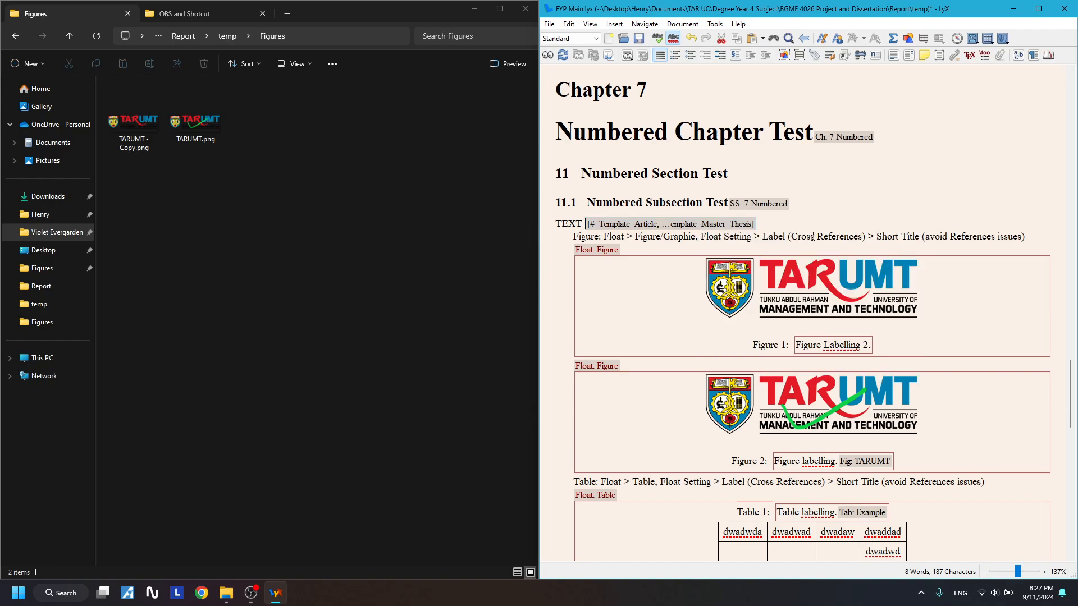
click(784, 228)
drag(732, 232, 654, 232)
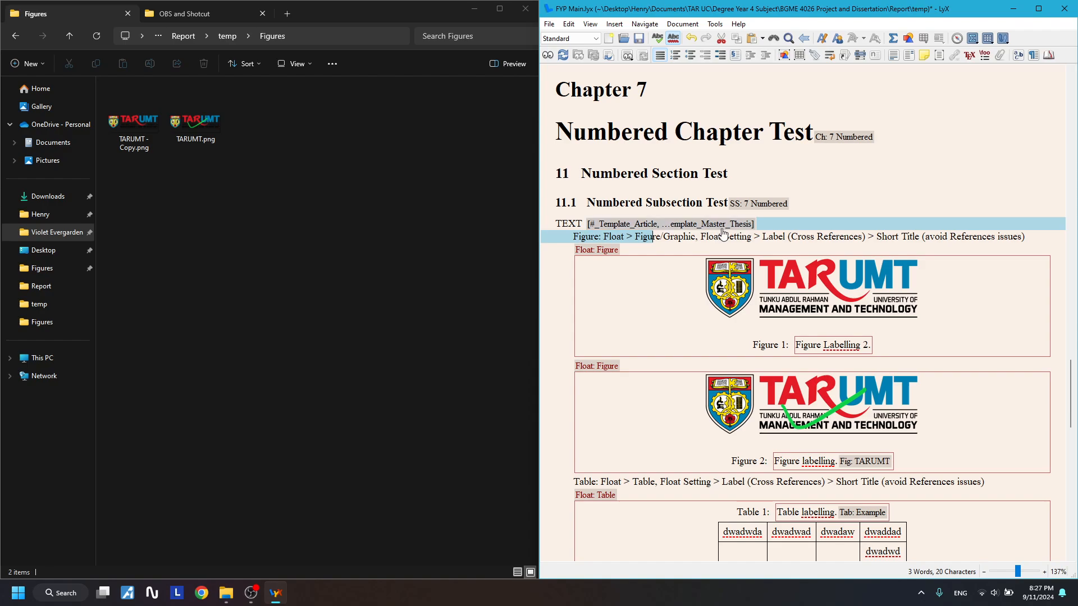
click(811, 209)
click(870, 344)
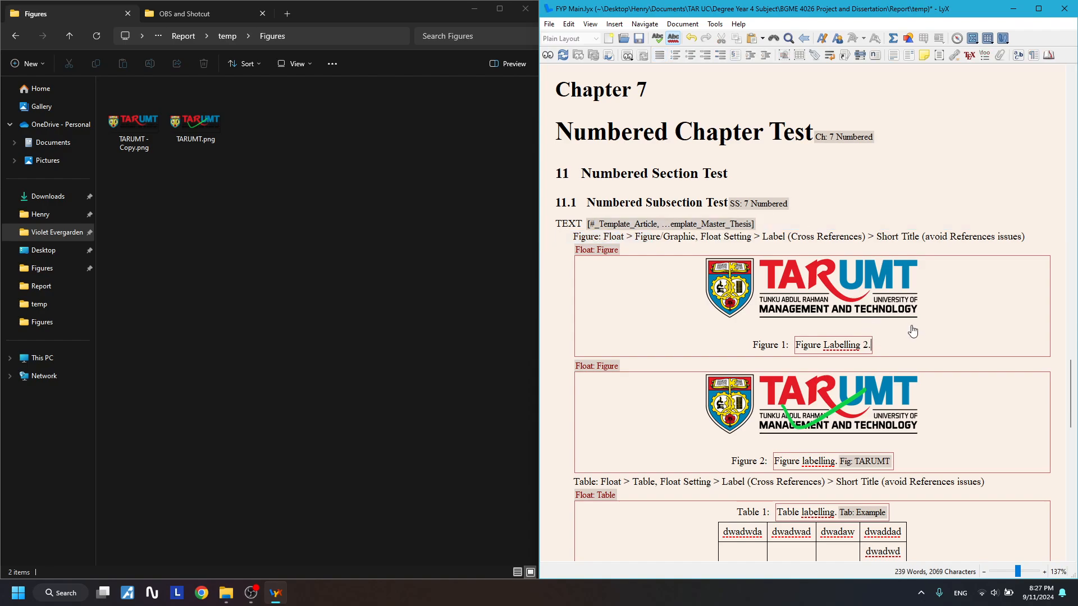
scroll(913, 328, down, 2)
scroll(847, 339, up, 2)
drag(568, 245, 985, 311)
key(Delete)
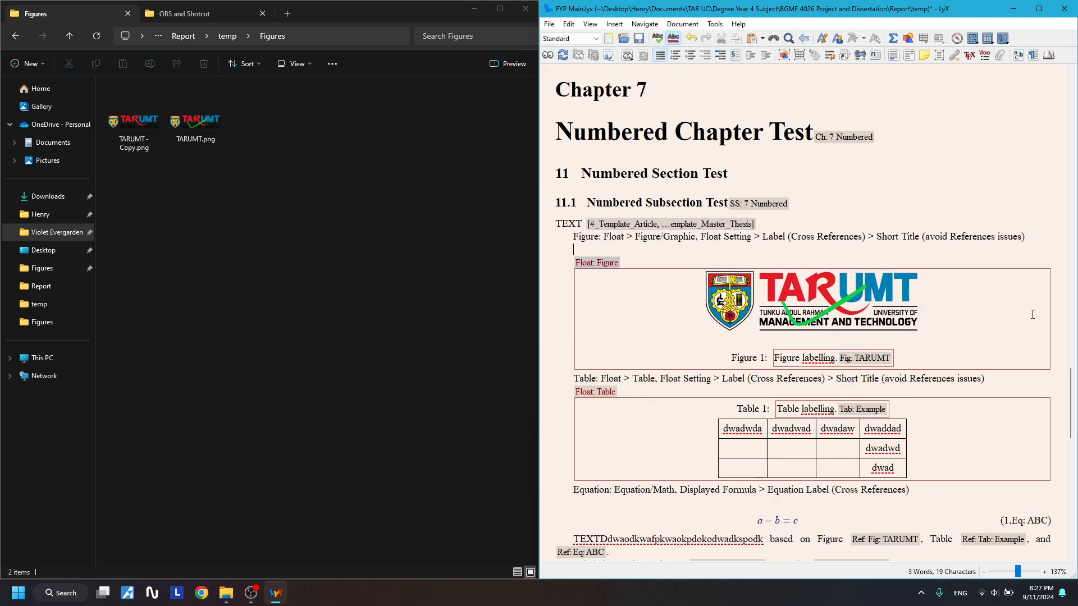
scroll(852, 312, down, 1)
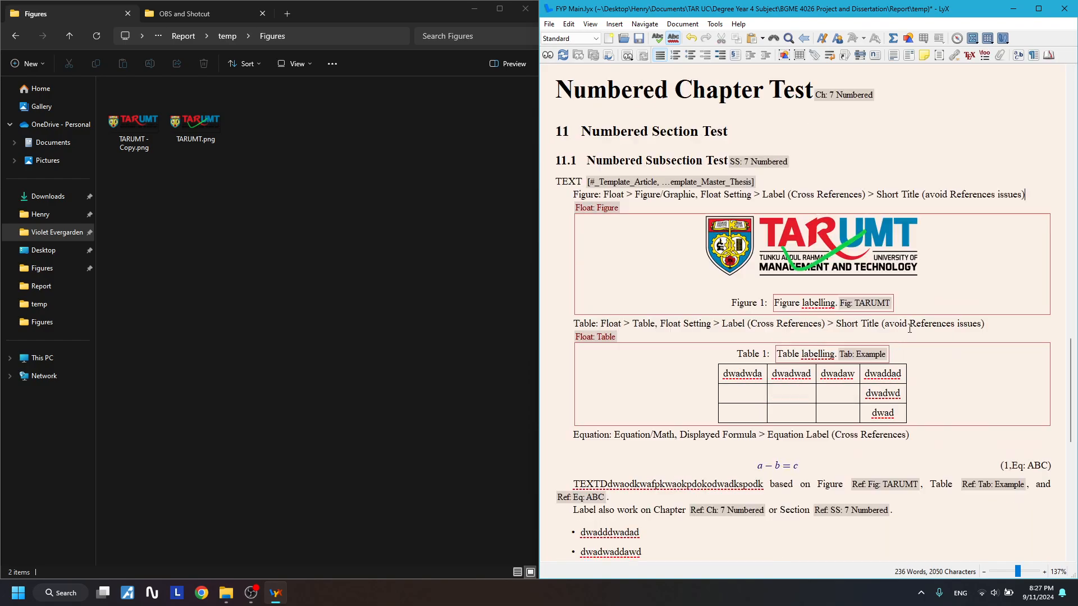
click(837, 306)
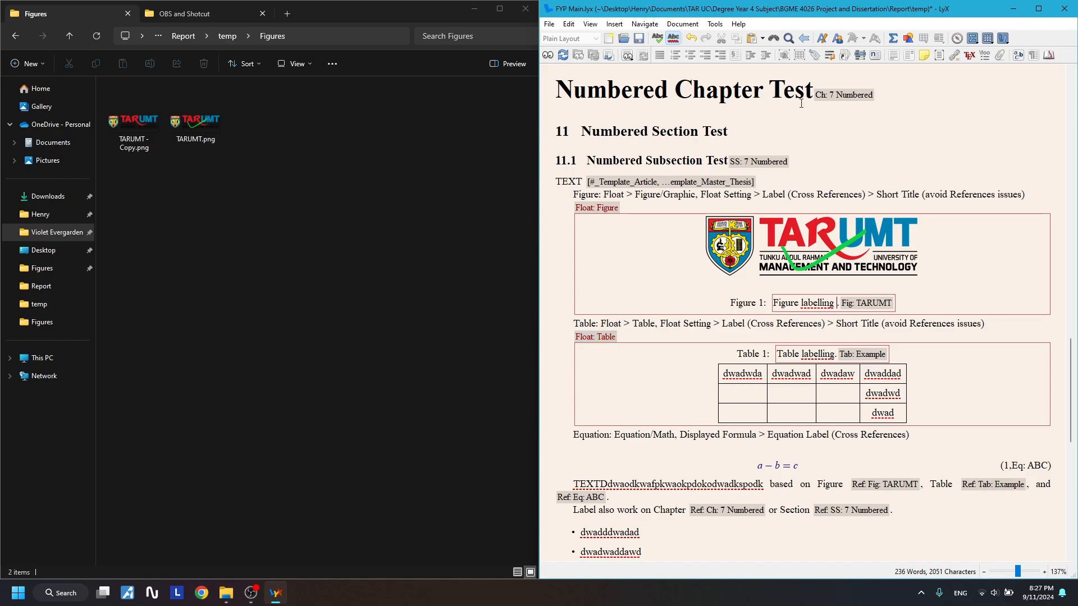
- Cite _Template_Website in the Figure 1 caption
click(845, 55)
click(271, 327)
click(359, 216)
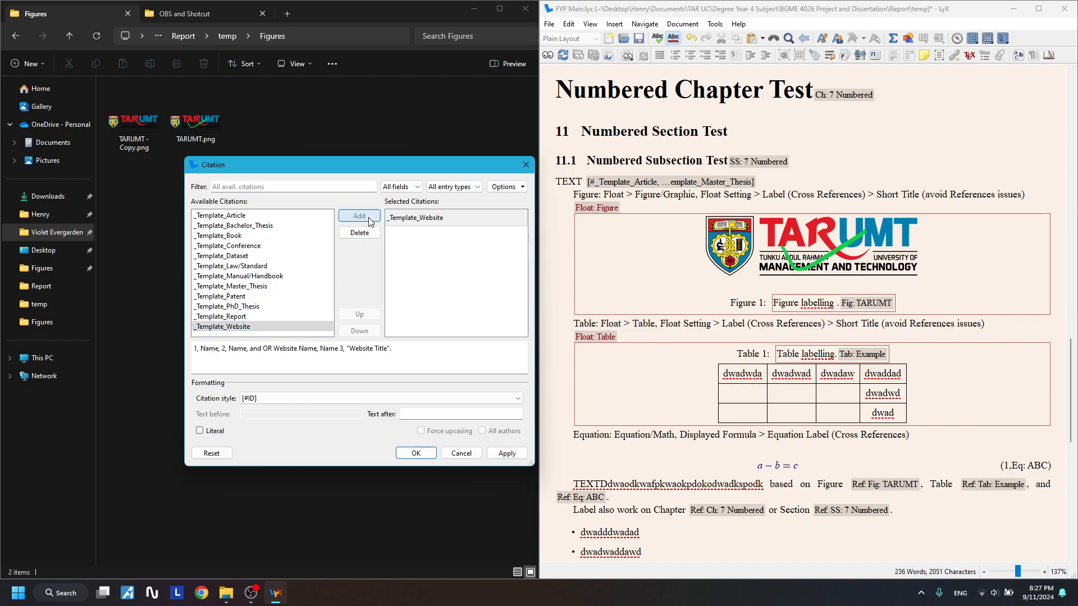
click(507, 453)
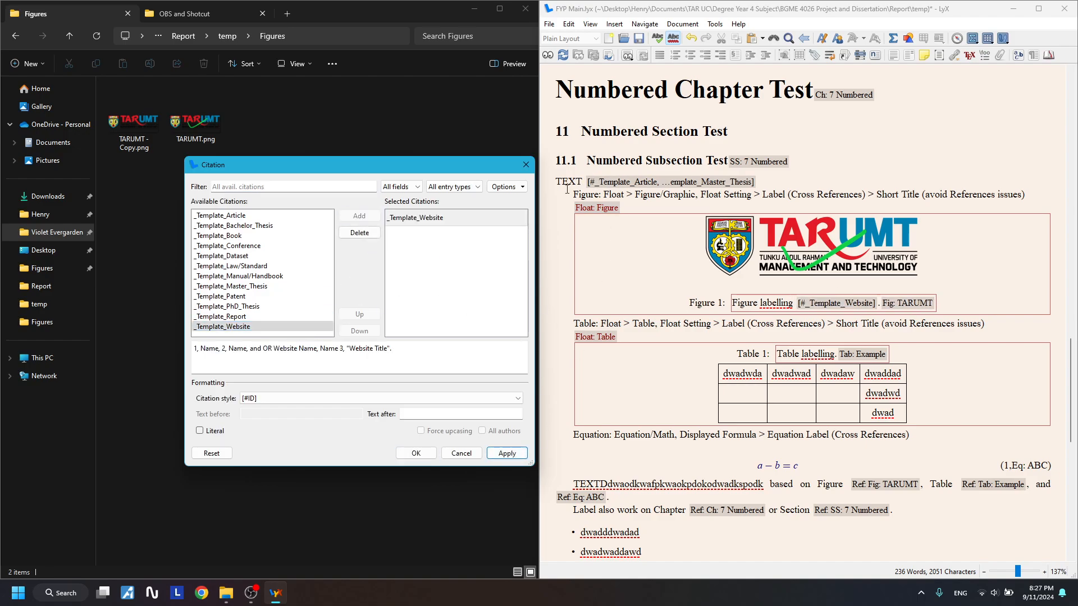
click(526, 164)
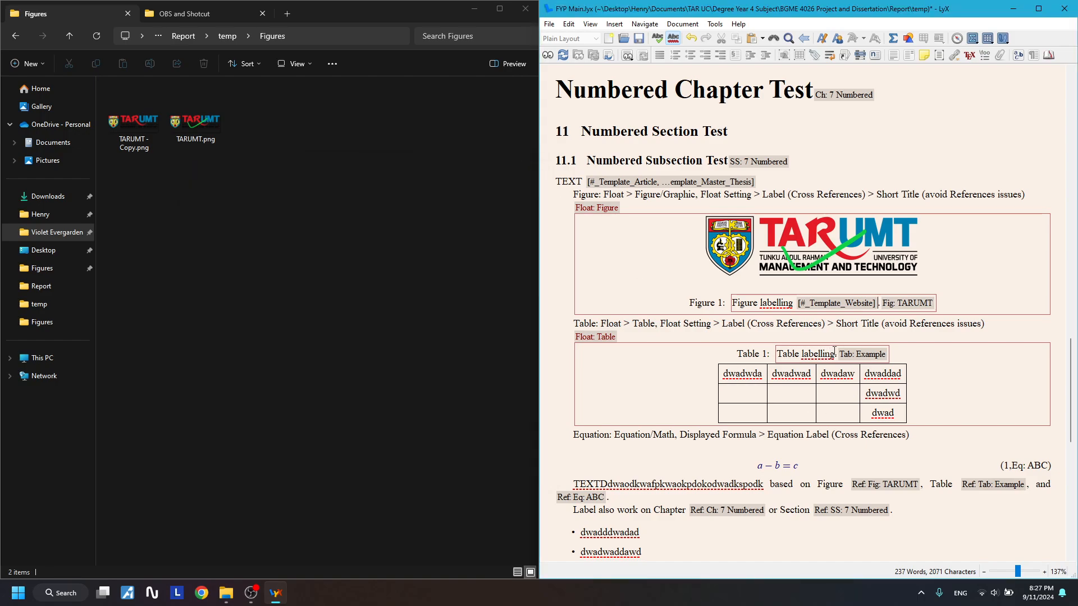
- Cite _Template_Report in the Table 1 caption and open reference.bib from the temp folder
click(845, 55)
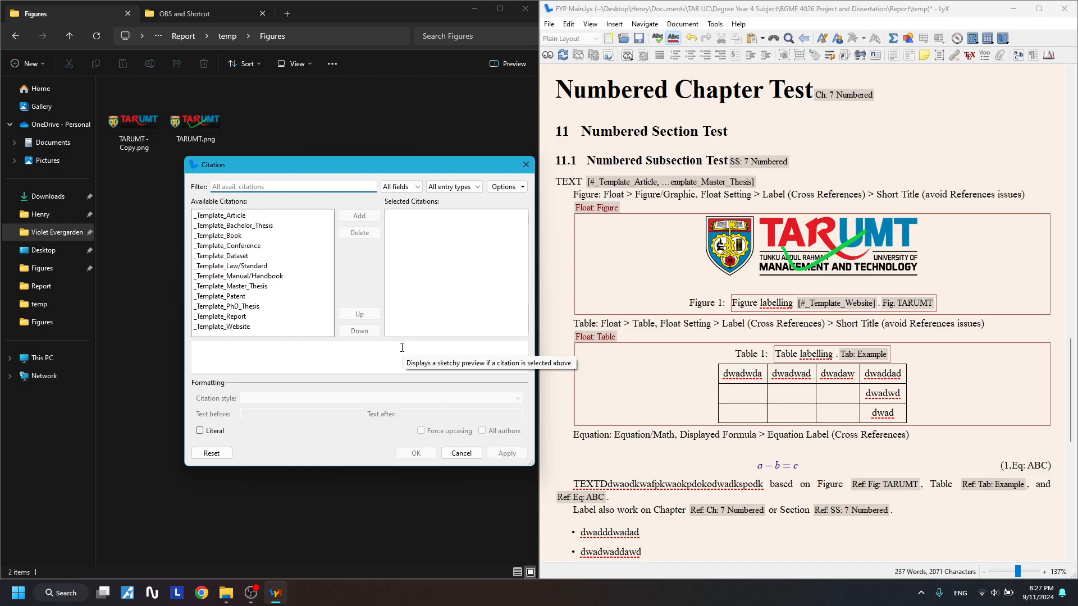
click(221, 316)
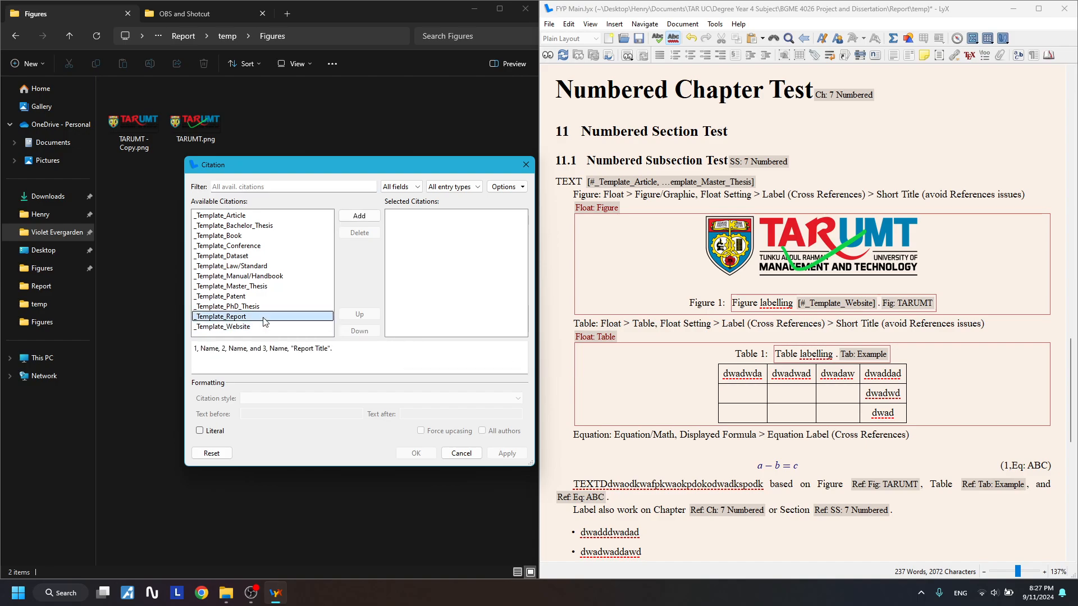
click(360, 216)
click(507, 453)
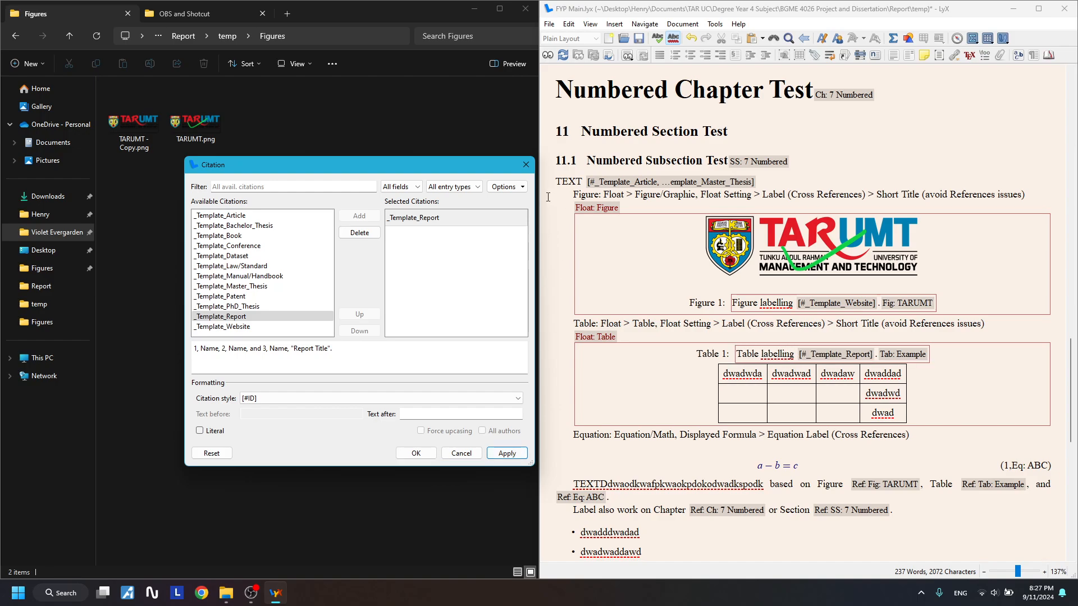
click(525, 165)
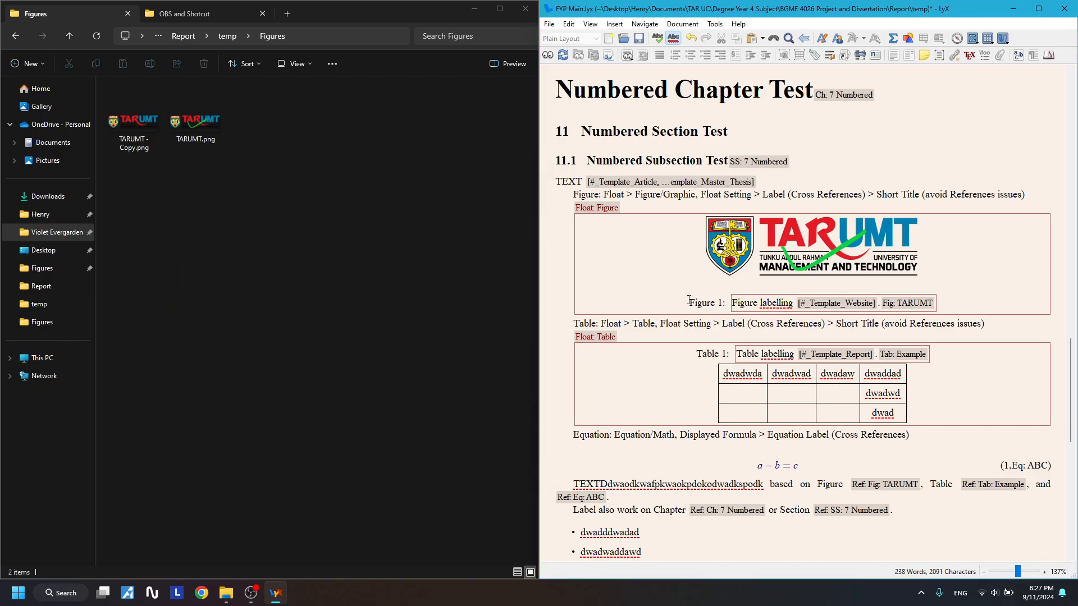
click(16, 35)
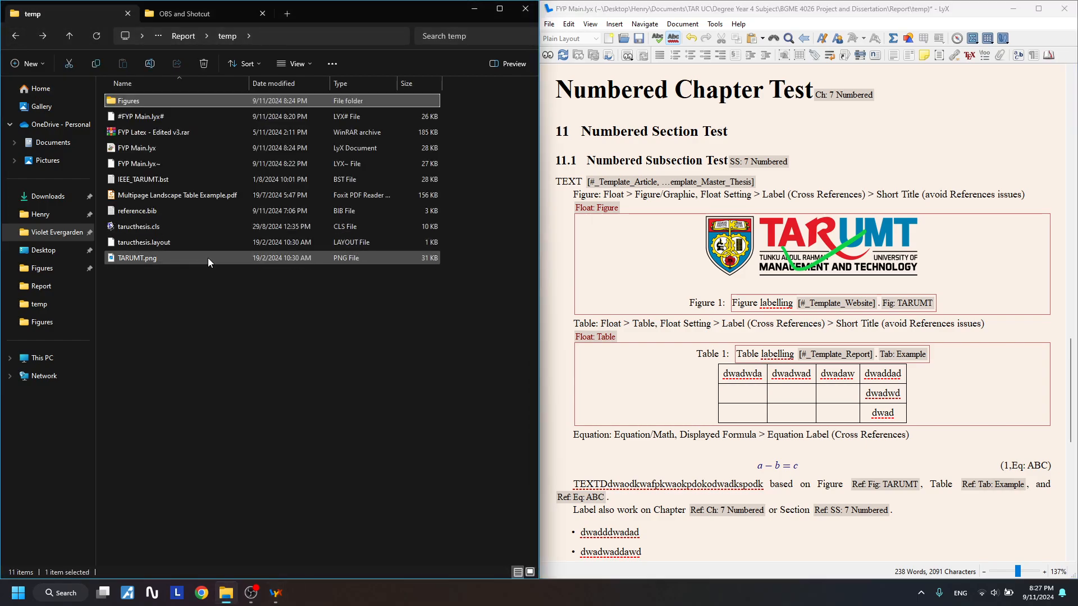
double_click(169, 211)
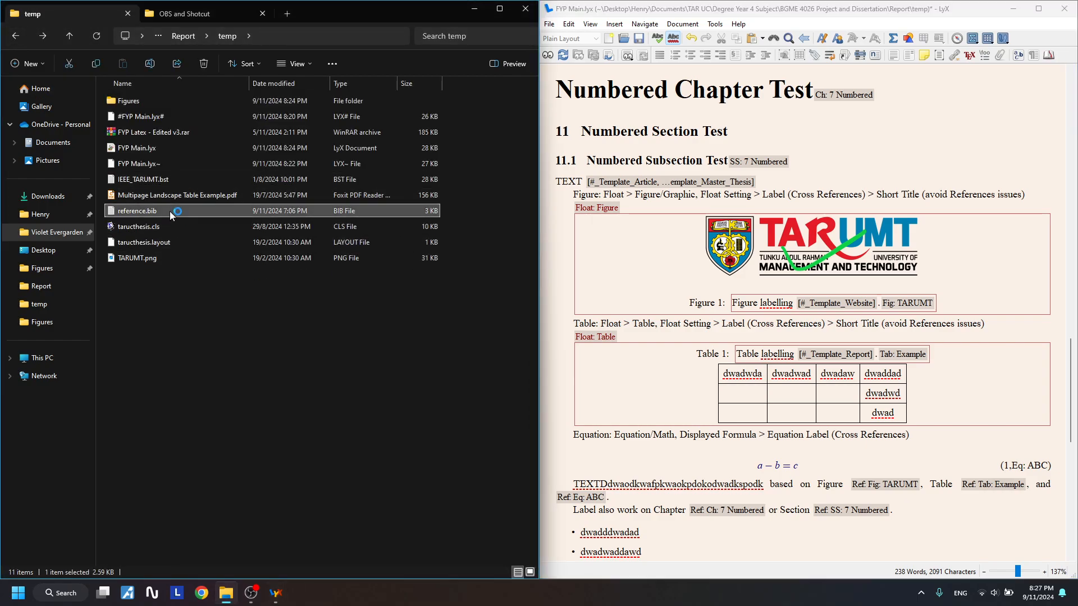
- Bring reference.bib up in Notepad docked on the left and close the READ ME notes
click(294, 171)
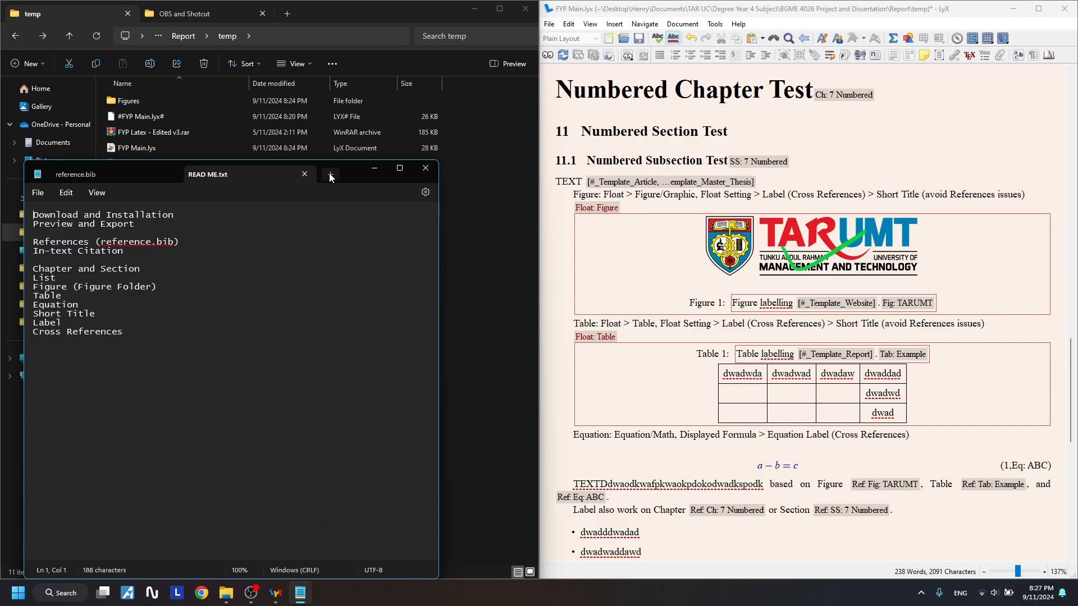
click(110, 174)
drag(371, 174, 4, 168)
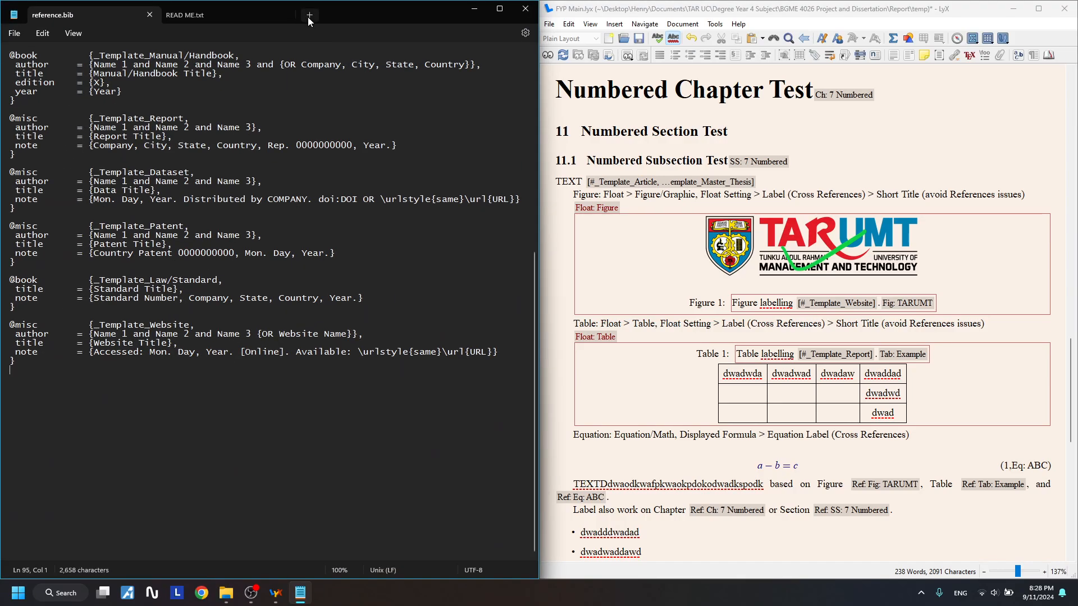
click(288, 15)
scroll(144, 375, up, 10)
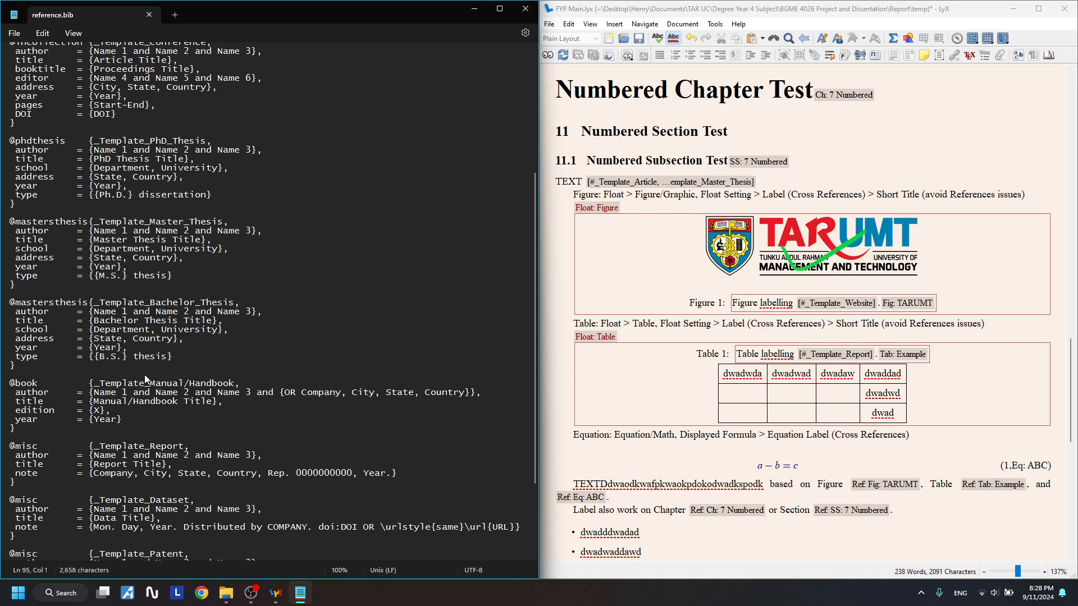
scroll(144, 403, up, 9)
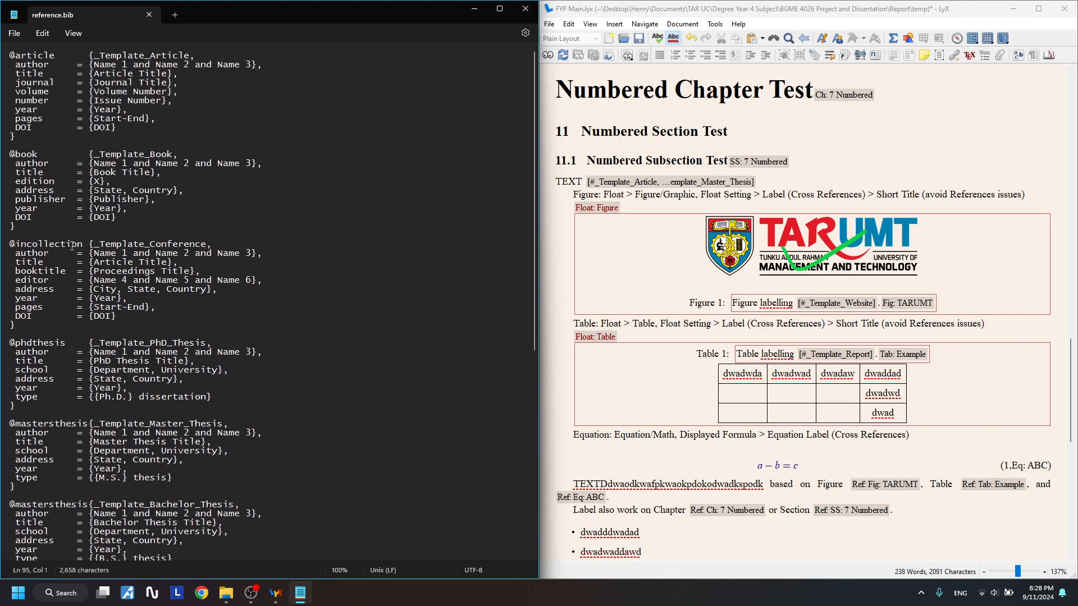
click(26, 135)
scroll(79, 501, down, 13)
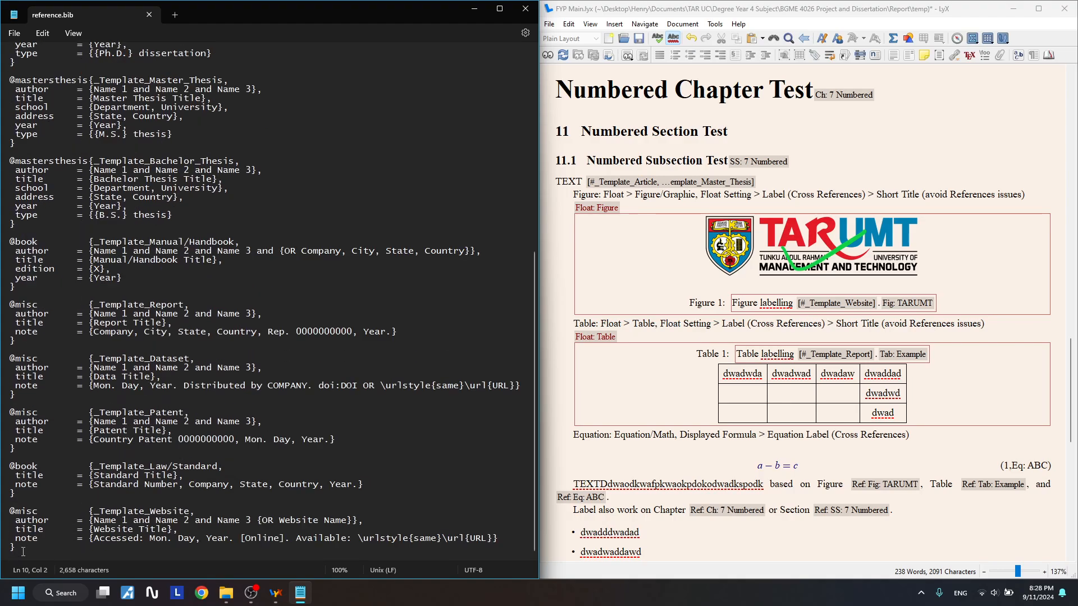
- Paste two copies of the _Template_Website entry at the end of reference.bib
drag(23, 552, 71, 501)
key(ctrl+x)
key(ctrl+z)
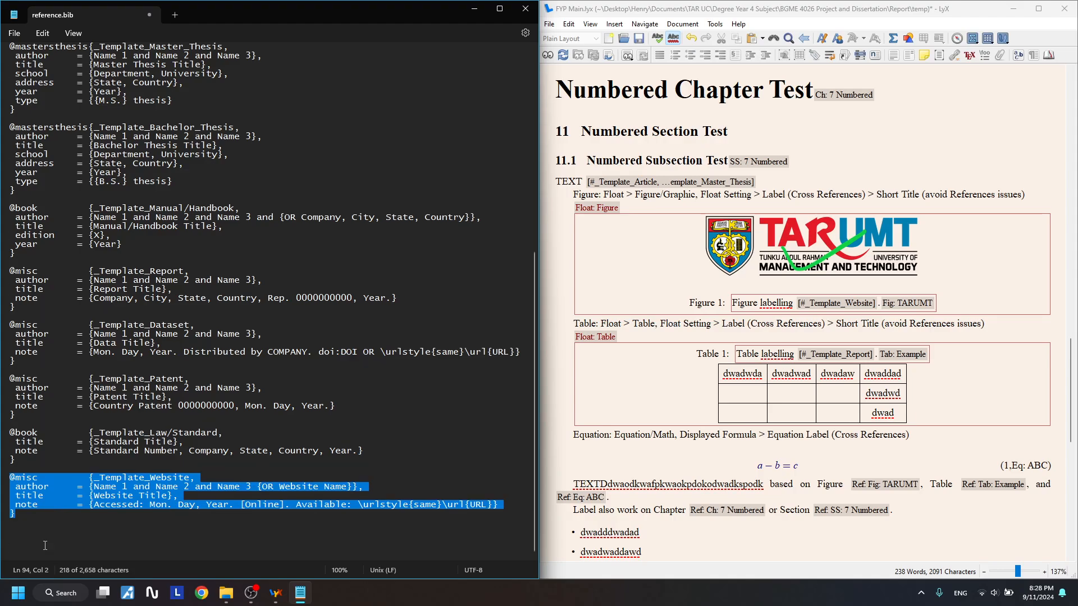
click(75, 533)
key(ctrl+v)
key(Return)
key(Return)
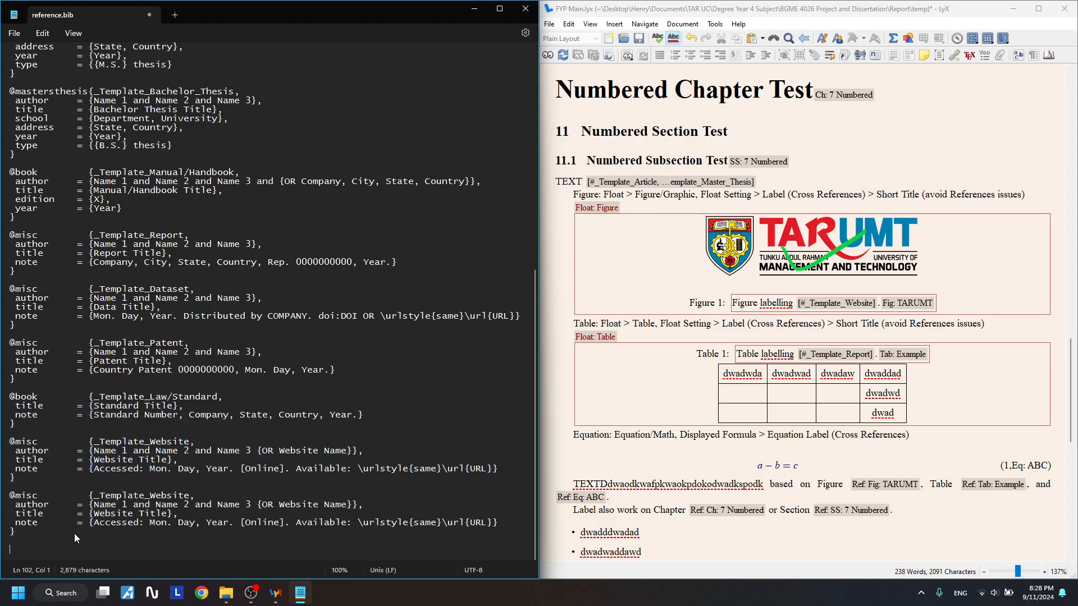
key(ctrl+v)
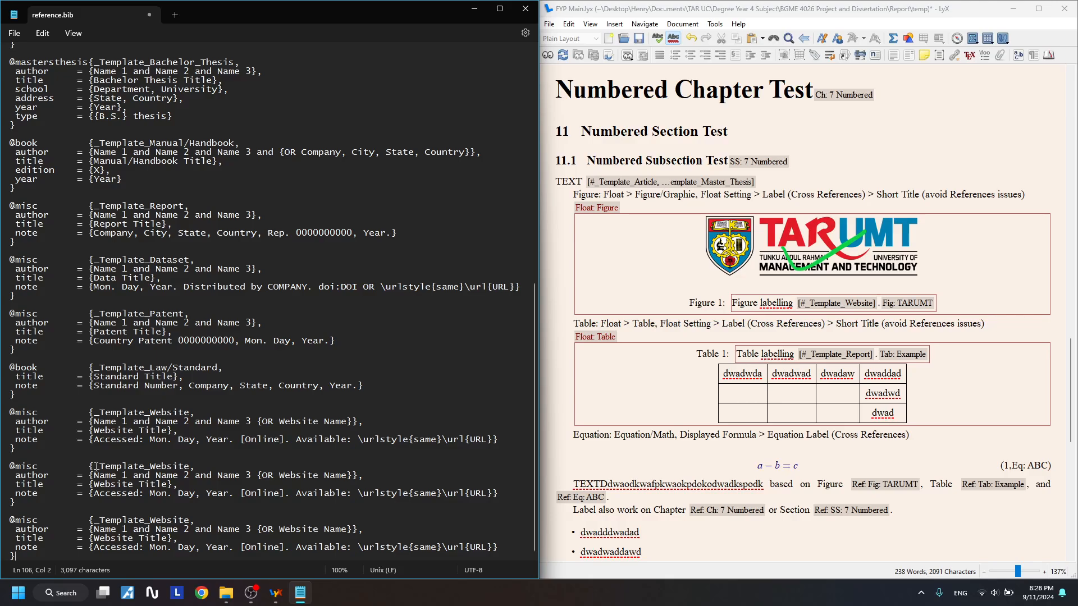
- Rename the two copied entry keys to Test1 and Test2
drag(96, 466, 194, 467)
text(1,)
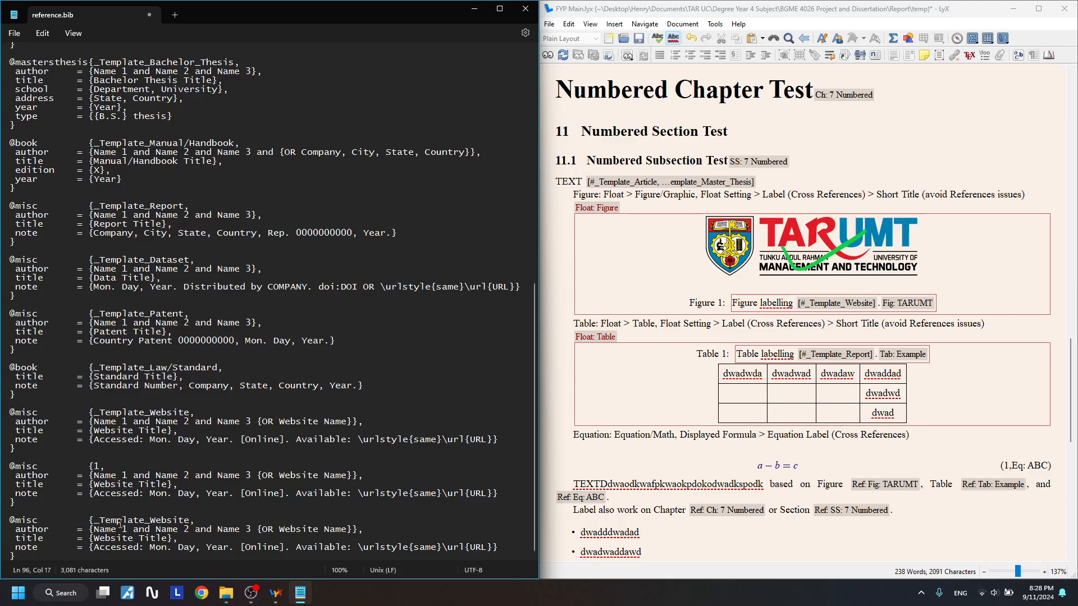
drag(95, 520, 190, 520)
text(2,)
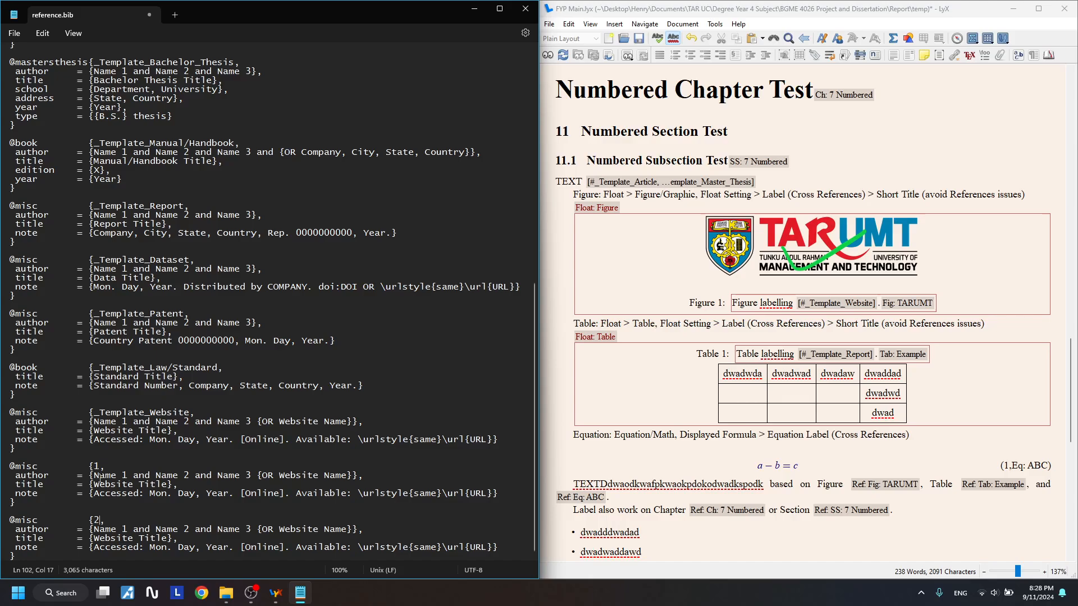
click(90, 467)
text(Test)
click(94, 520)
text(Test)
- Replace the author placeholders in Test1 and Test2 with each entry's own author name
drag(95, 475, 263, 477)
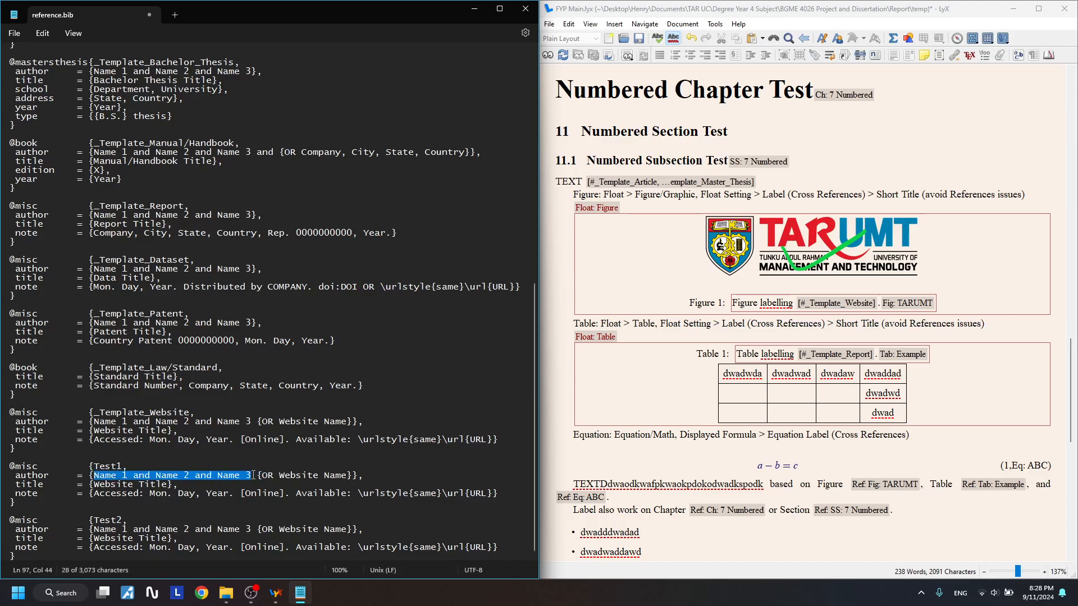
key(BackSpace)
key(BackSpace)
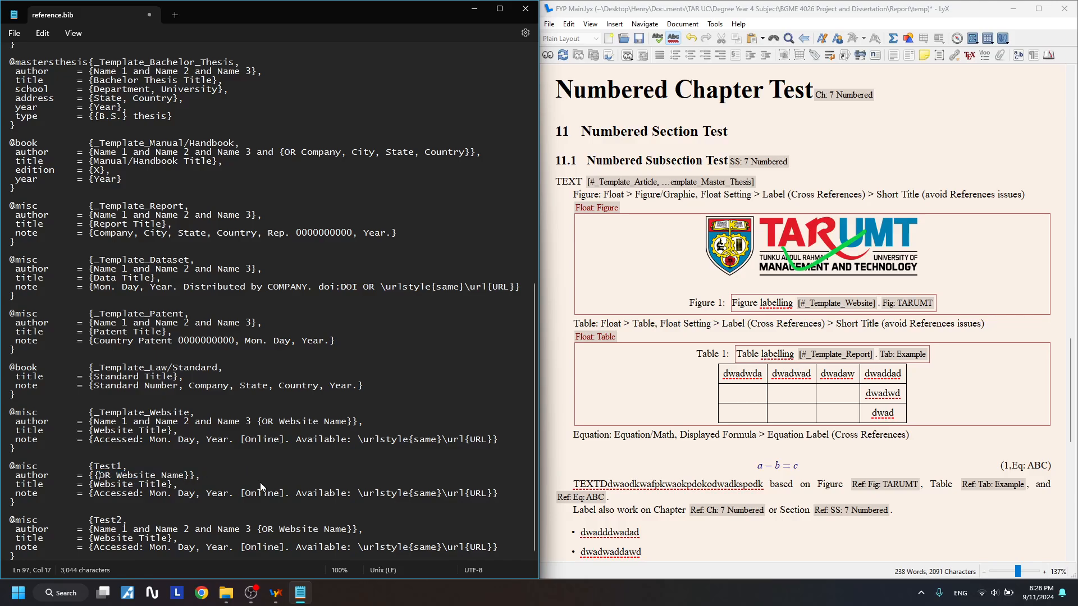
key(Right)
key(shift+Right)
key(shift+Right)
key(shift+Right)
key(shift+Right)
key(shift+Right)
key(shift+Right)
key(shift+Right)
key(shift+Right)
key(shift+Right)
key(shift+Right)
key(shift+Right)
key(shift+Right)
key(shift+Right)
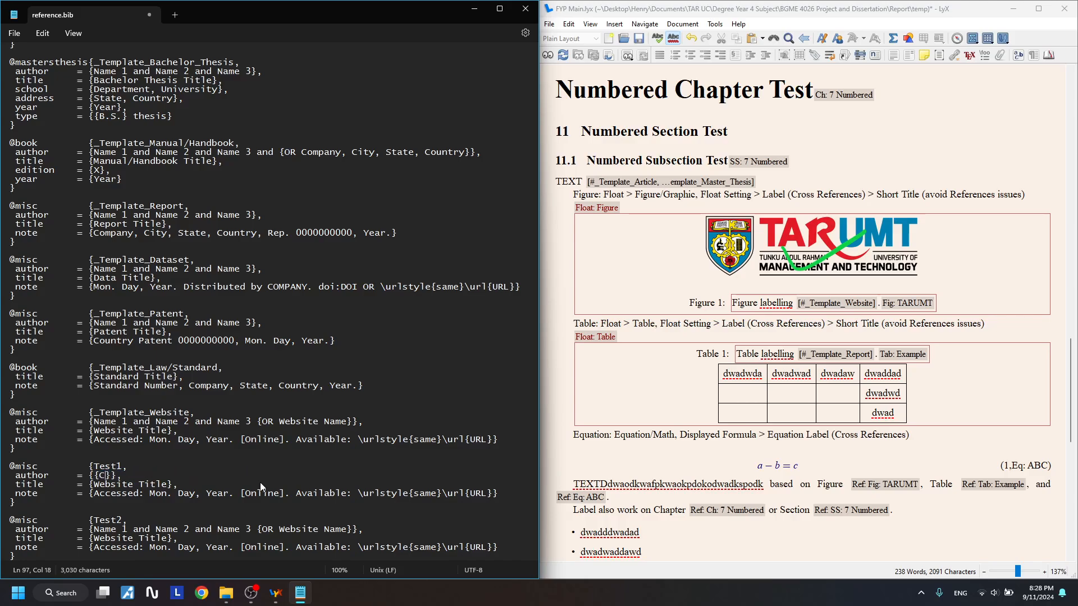
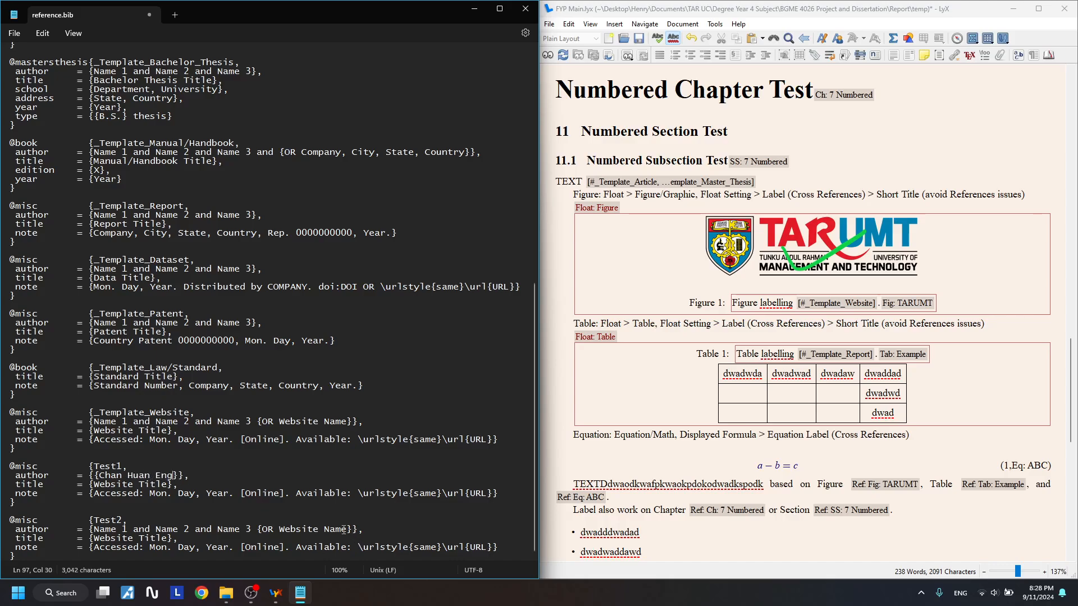
drag(347, 530, 264, 530)
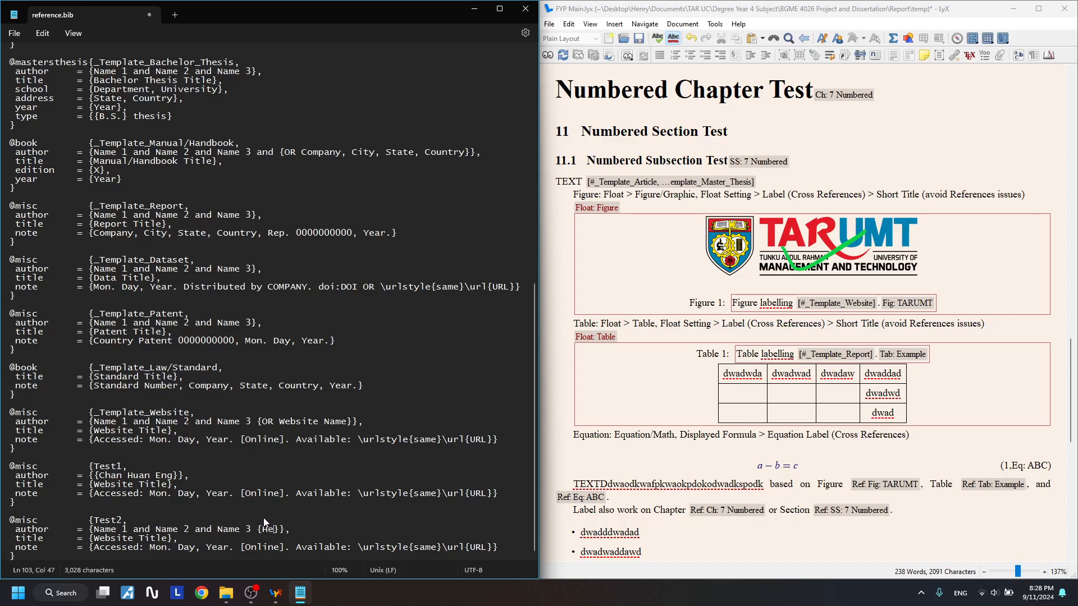
drag(257, 530, 93, 528)
key(BackSpace)
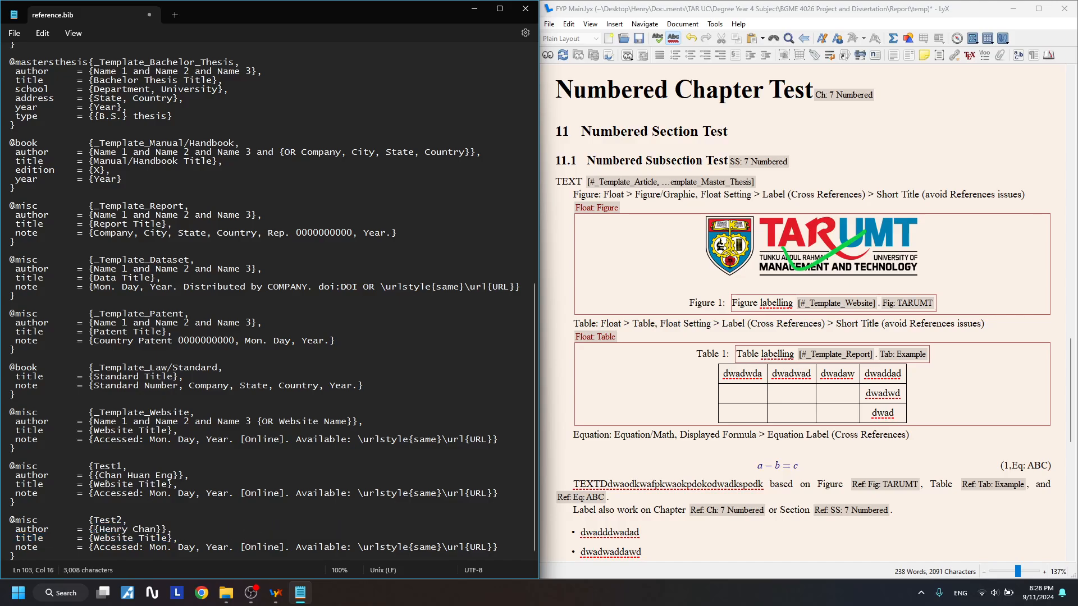
drag(106, 477, 150, 477)
click(176, 531)
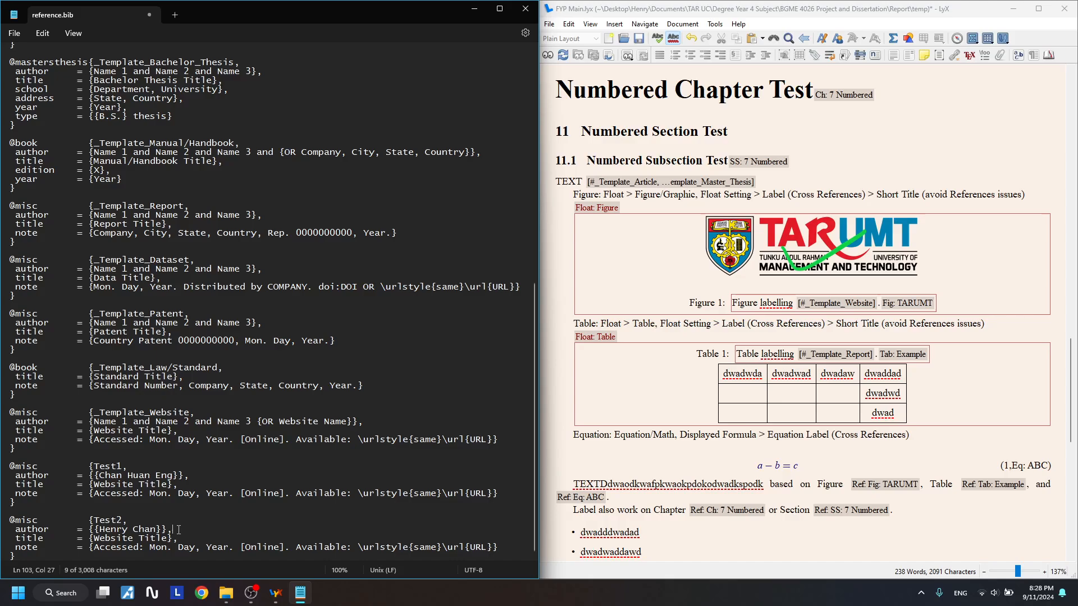
- Save reference.bib and minimize Notepad
click(22, 39)
click(26, 111)
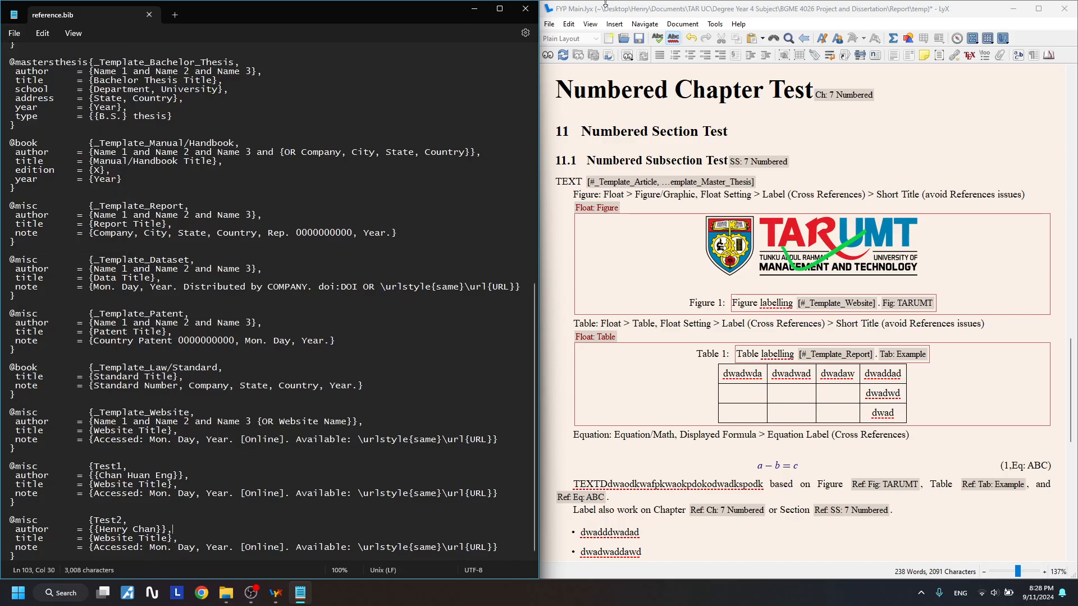
click(480, 9)
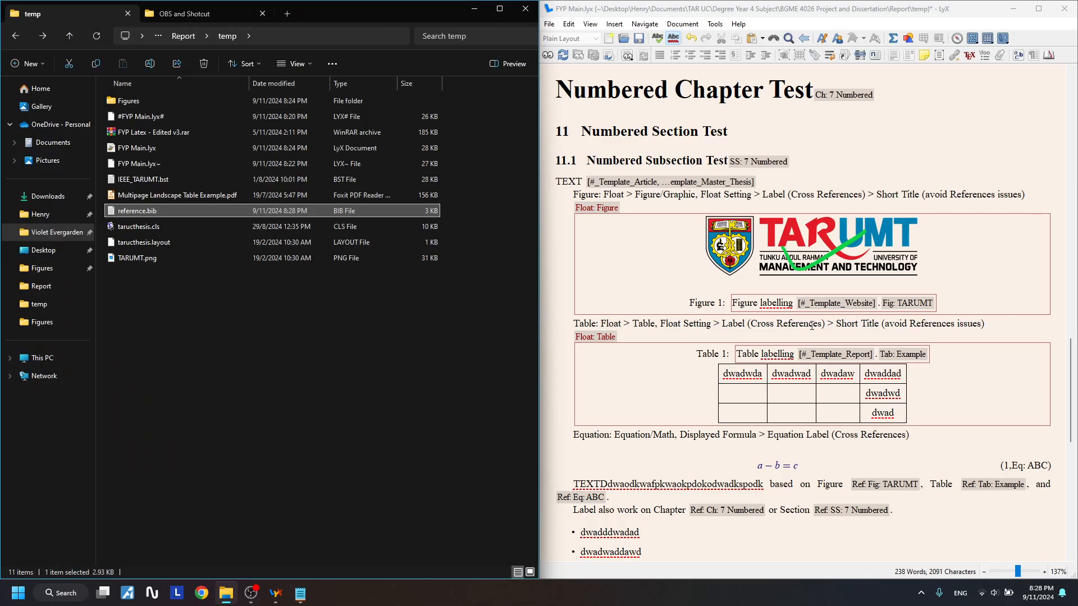
- Change the Figure 1 caption citation from _Template_Website to Test1
click(862, 311)
click(358, 233)
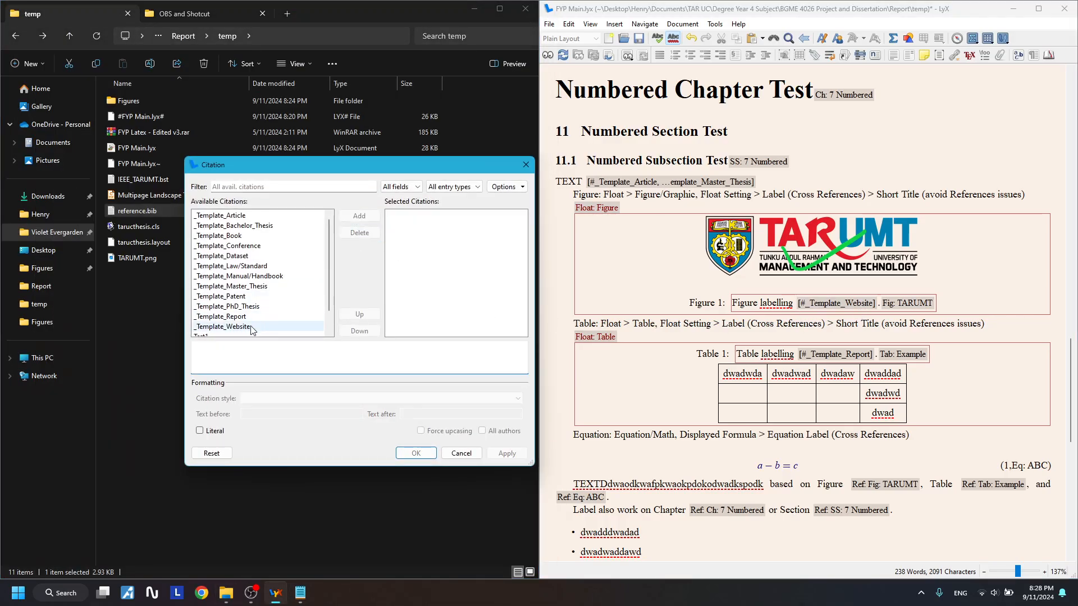
scroll(251, 331, down, 1)
click(236, 316)
click(360, 217)
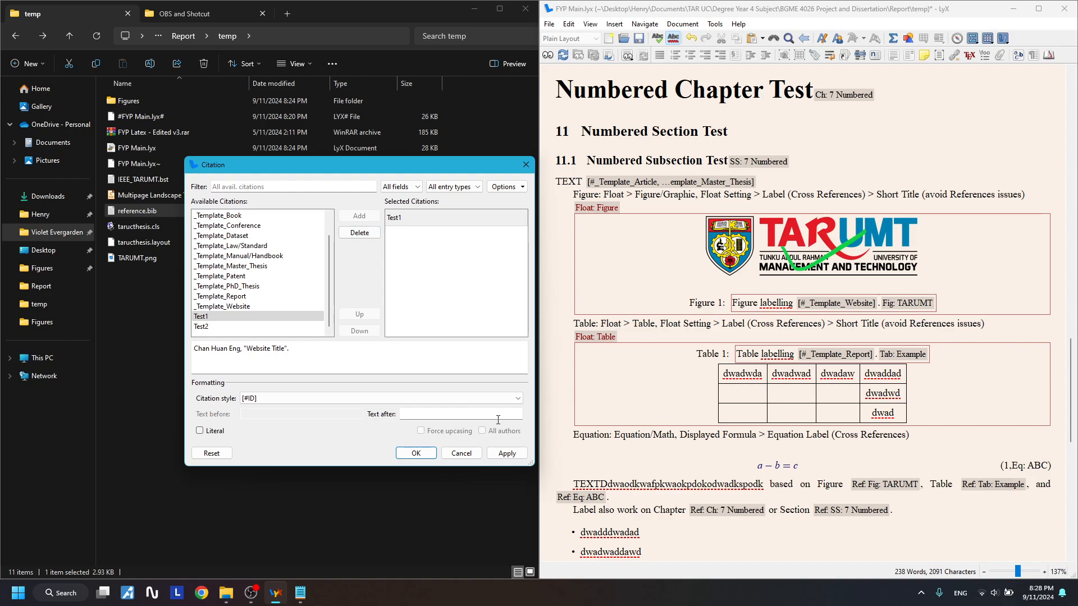
click(500, 452)
- Change the Table 1 caption citation from _Template_Report to Test2
click(835, 353)
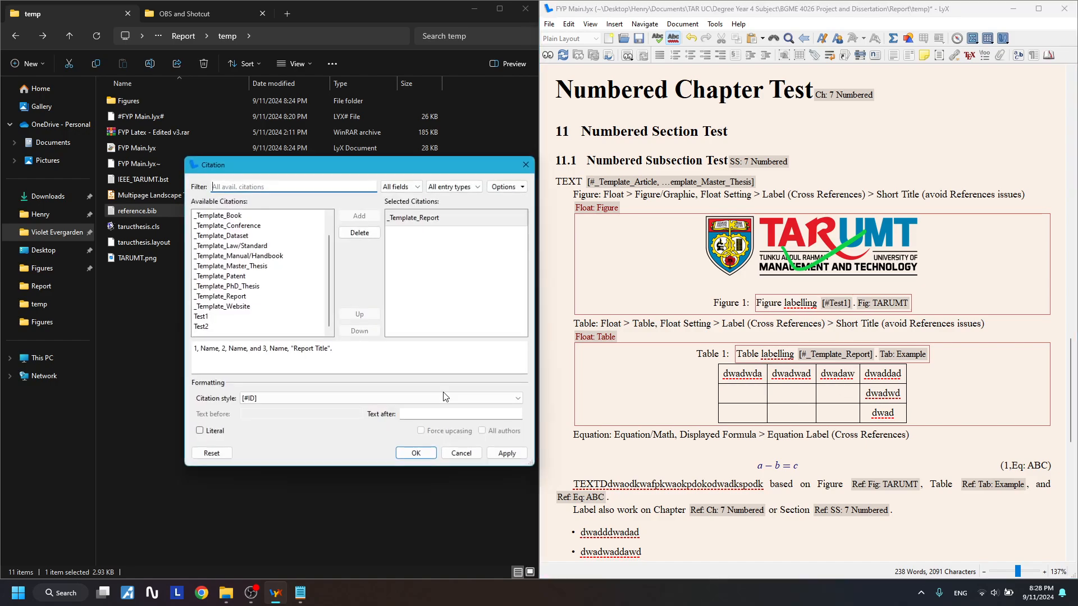
click(417, 217)
click(360, 232)
click(201, 326)
click(359, 216)
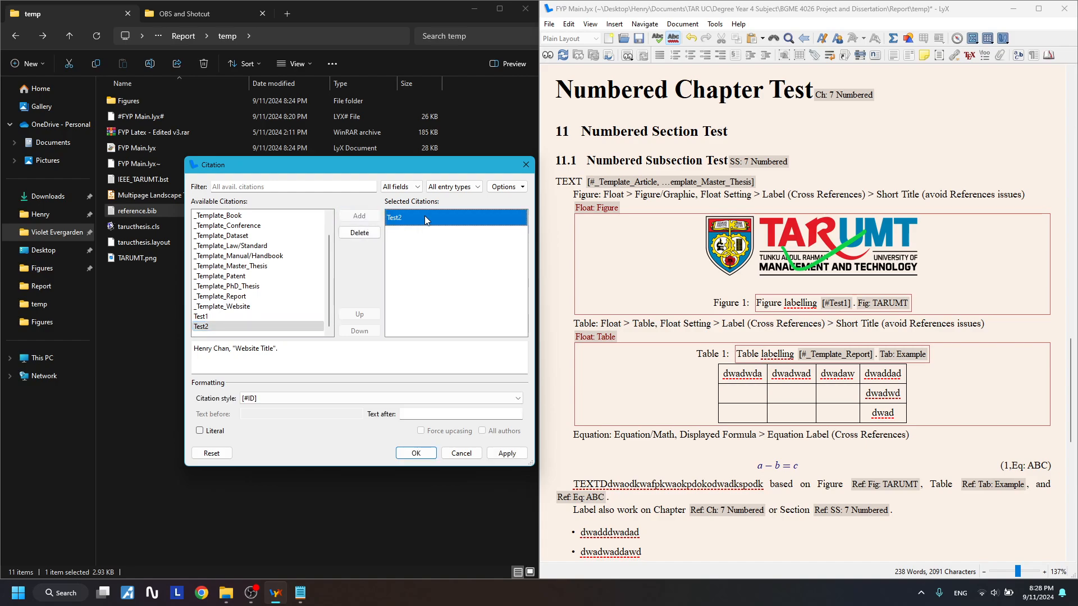
click(514, 455)
click(649, 464)
- Compile the thesis to a PDF preview
scroll(865, 359, up, 1)
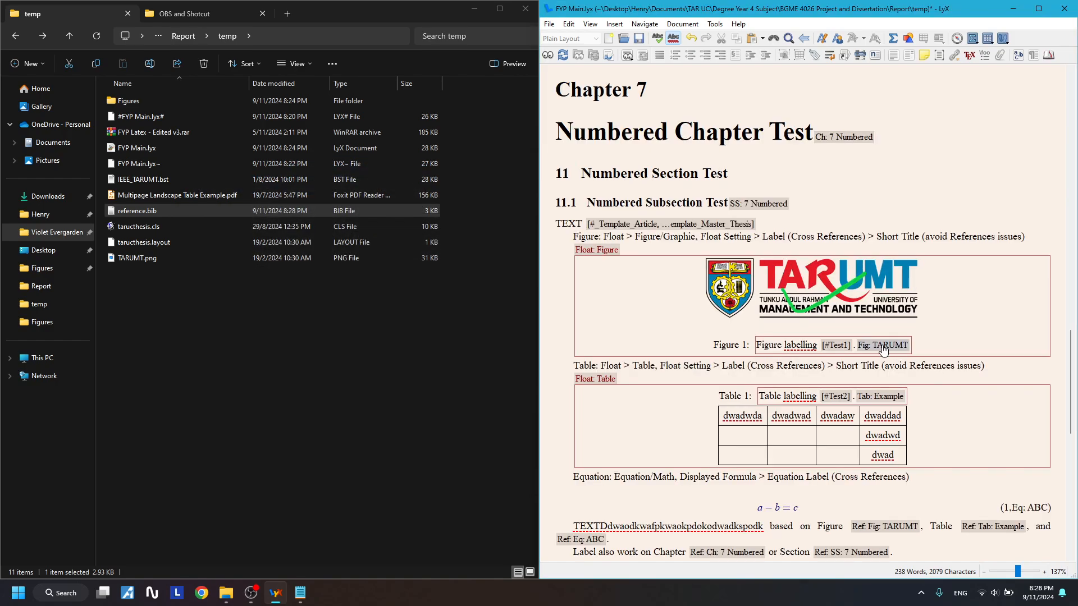
scroll(792, 274, down, 1)
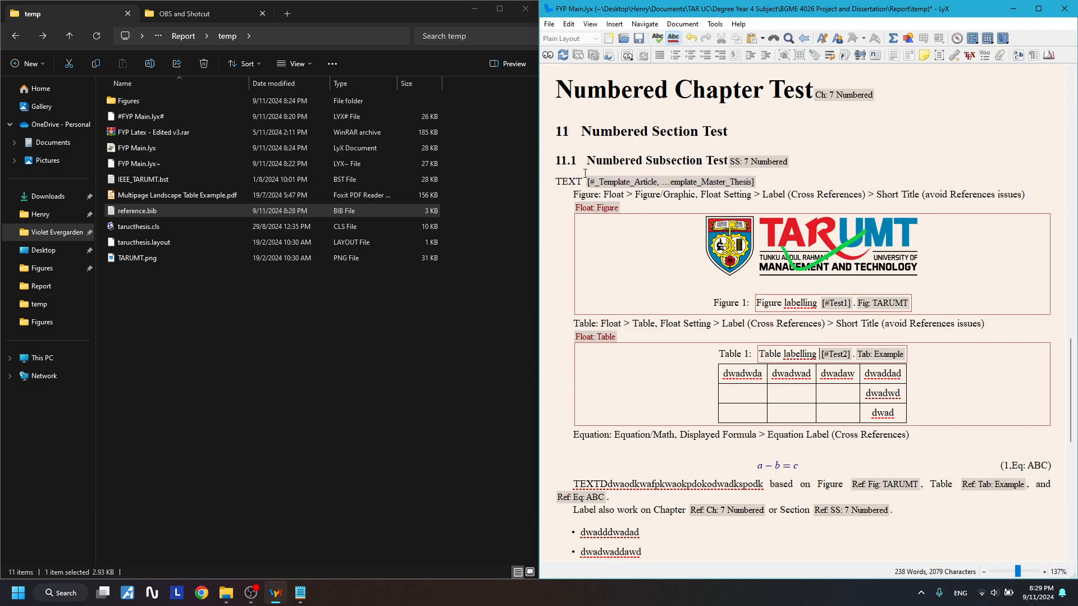
drag(758, 182, 585, 171)
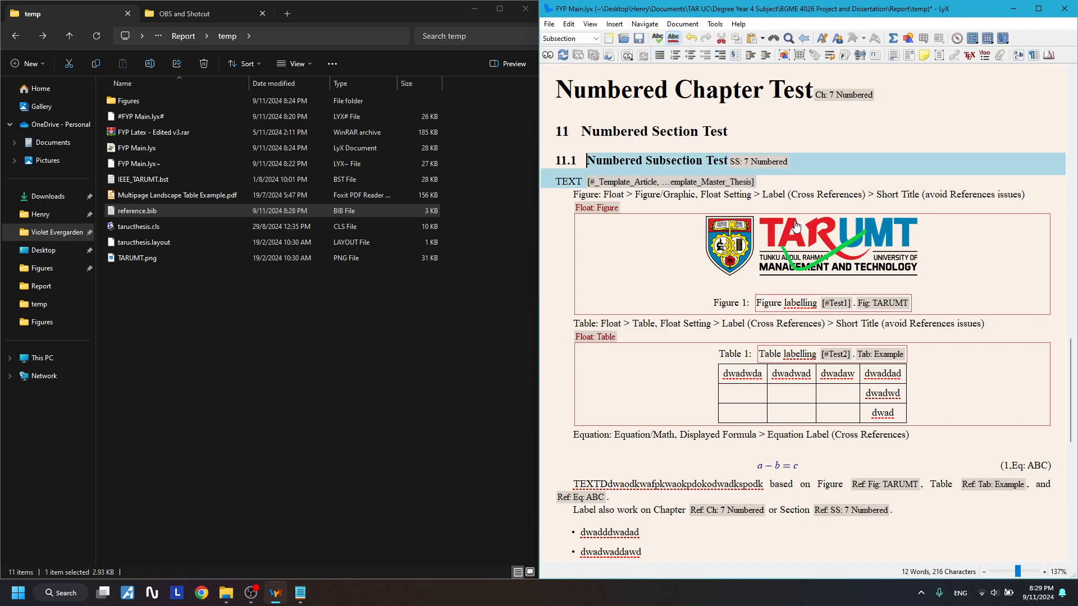
click(799, 183)
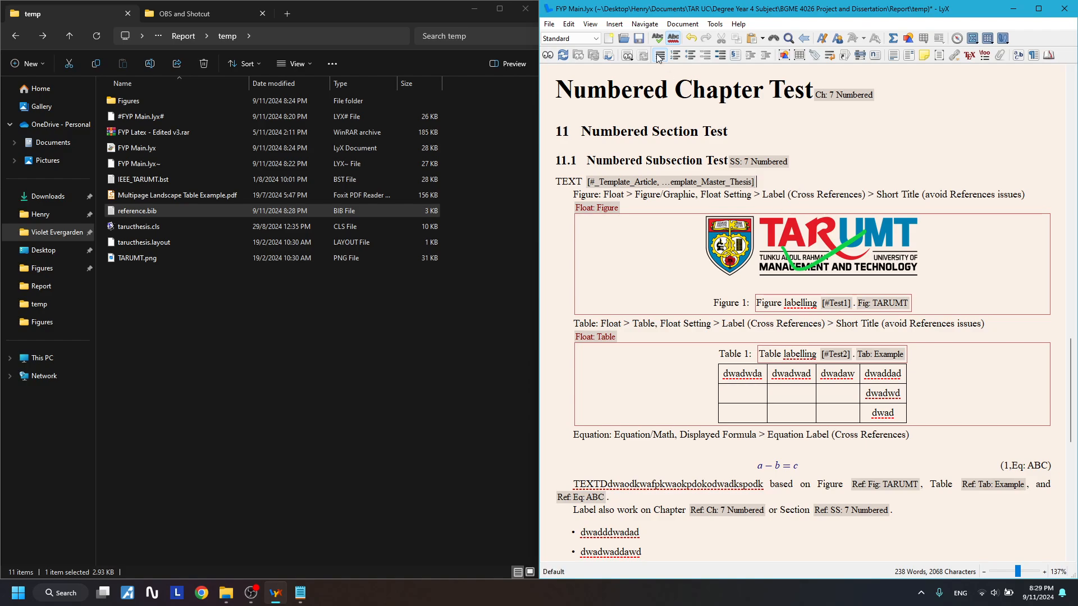
click(554, 53)
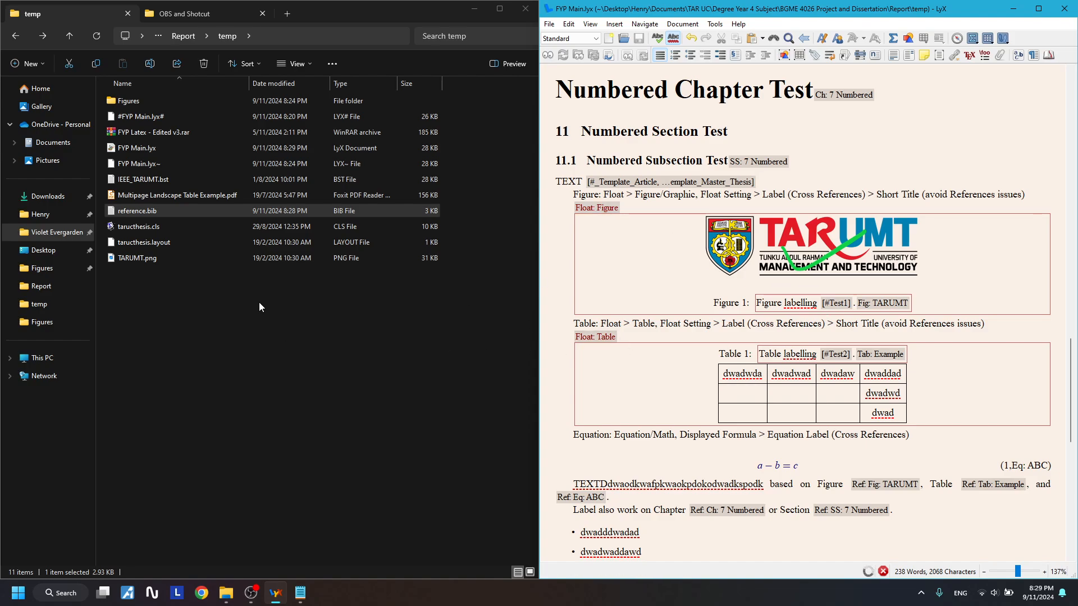
- Check Figure 7-1 citing [9], Table 7-1 citing [10] and the References, then reopen reference.bib
scroll(306, 331, down, 5)
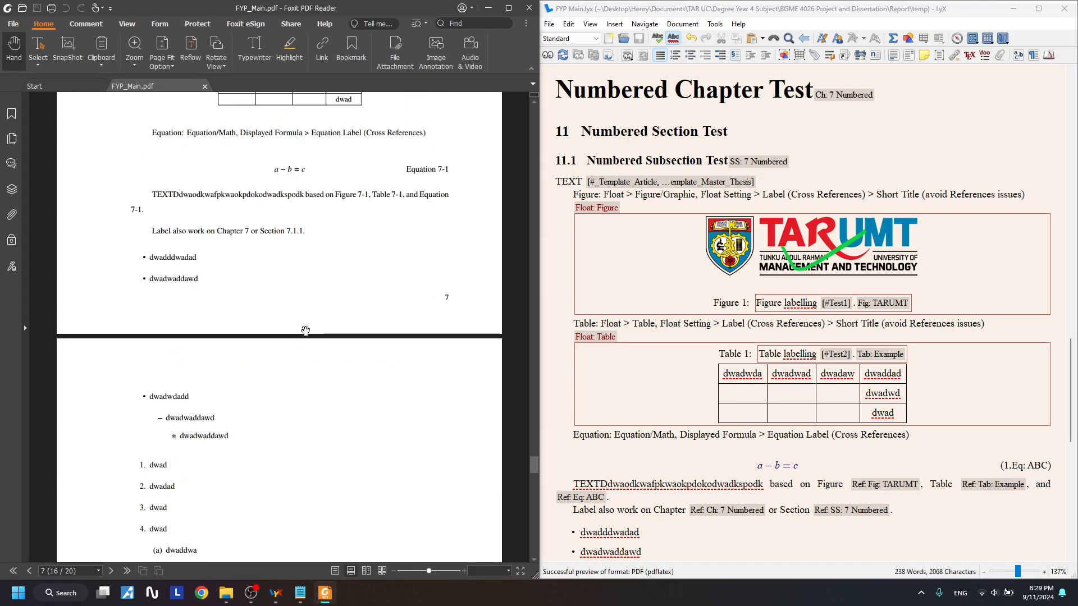
scroll(305, 331, up, 4)
scroll(305, 331, up, 3)
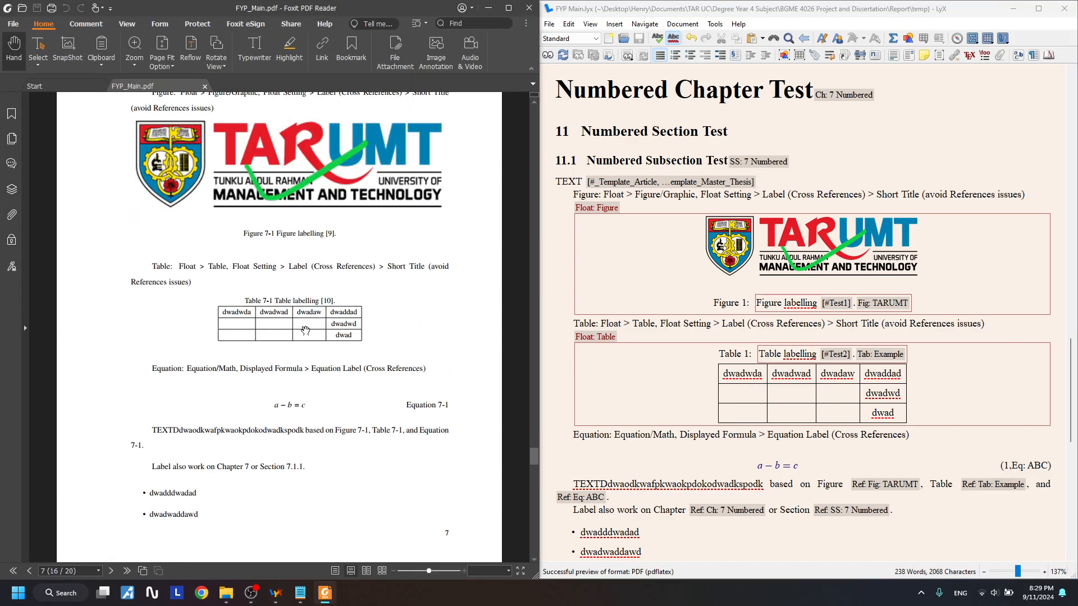
scroll(306, 331, up, 1)
scroll(334, 275, up, 3)
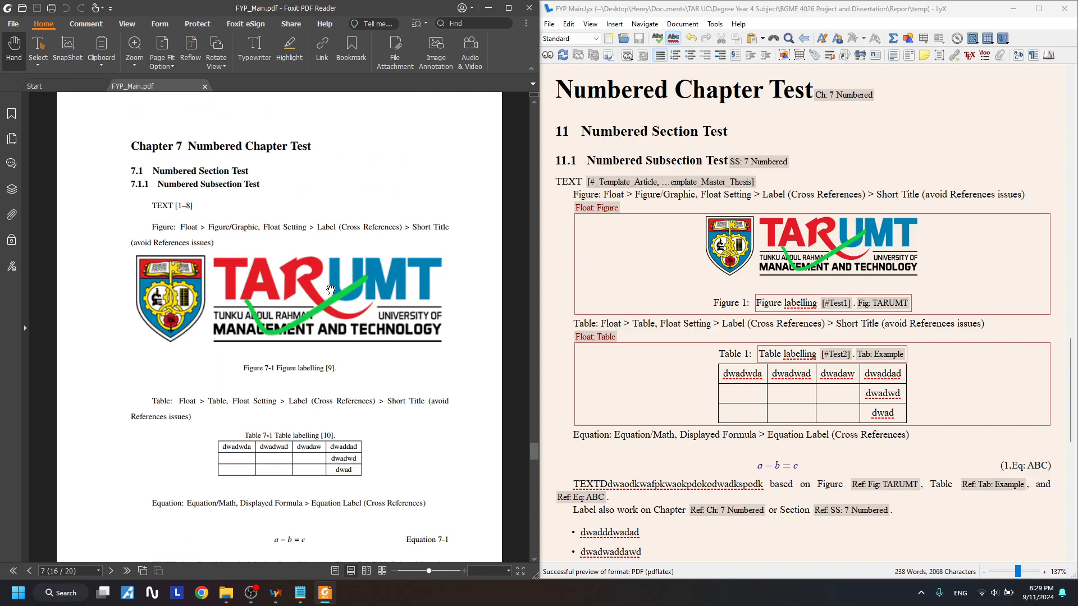
scroll(330, 289, down, 20)
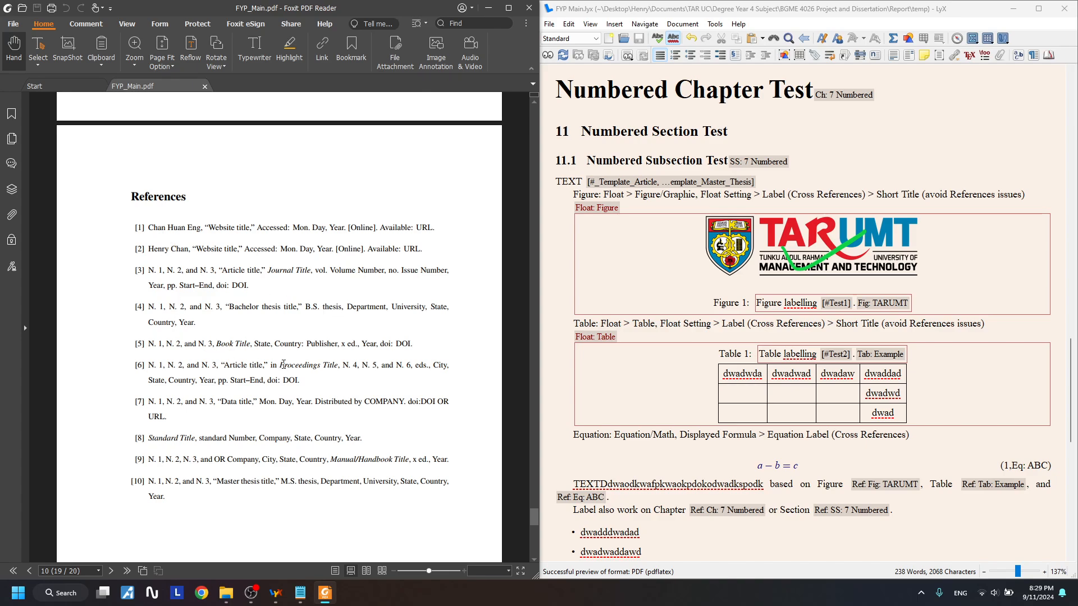
scroll(282, 365, up, 20)
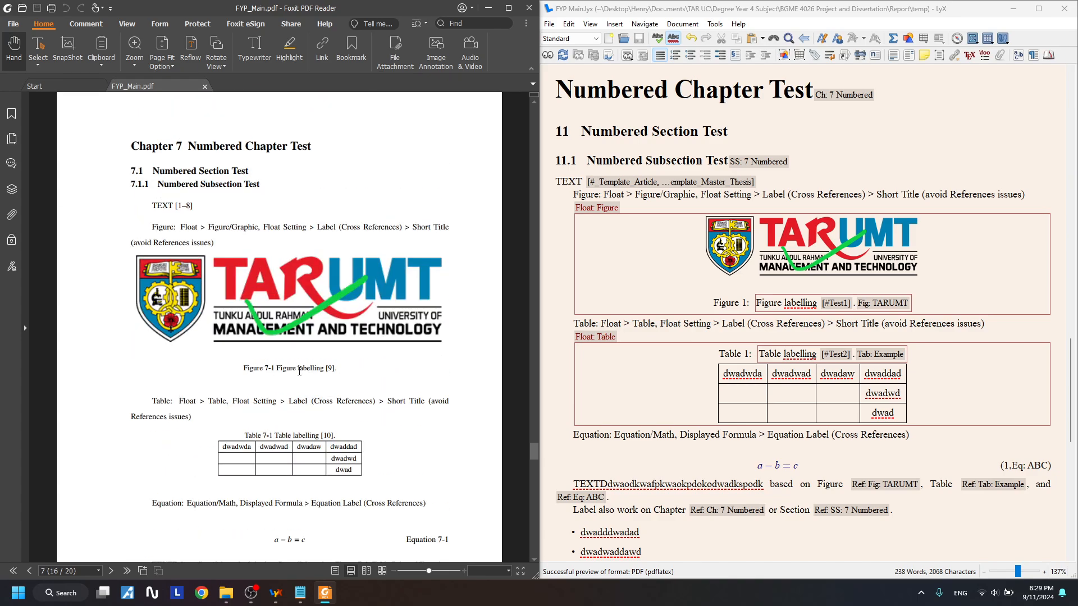
drag(299, 371, 345, 272)
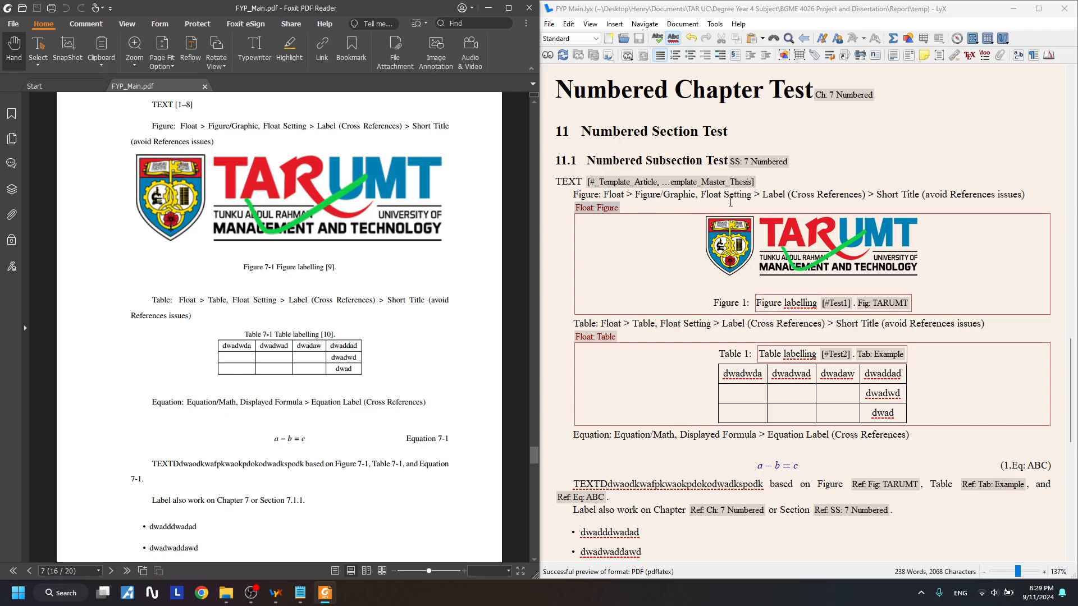
click(301, 593)
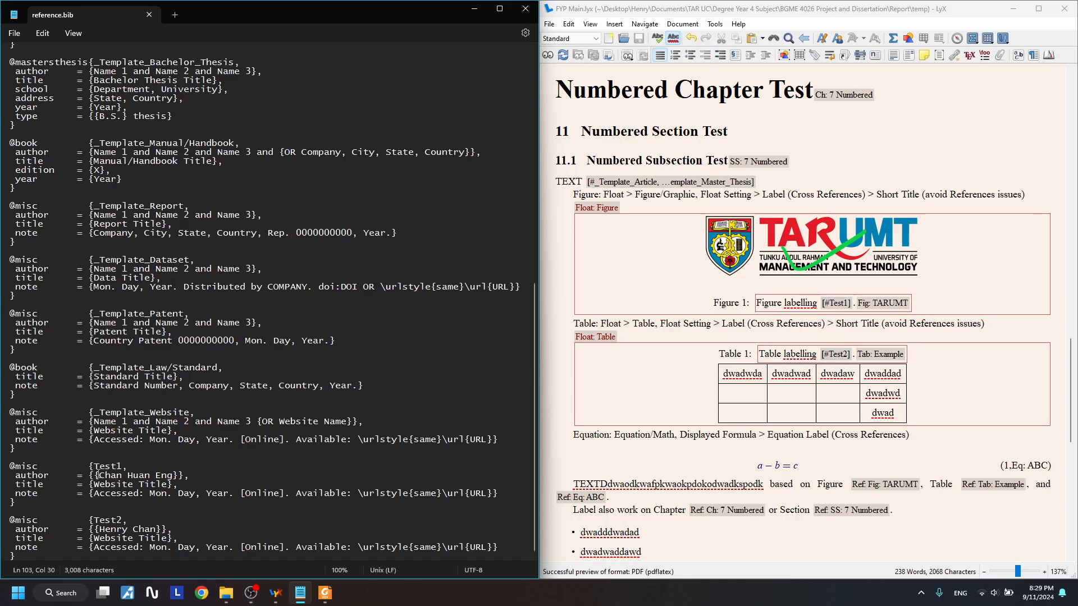
drag(98, 474, 184, 479)
drag(96, 529, 163, 531)
drag(97, 474, 170, 475)
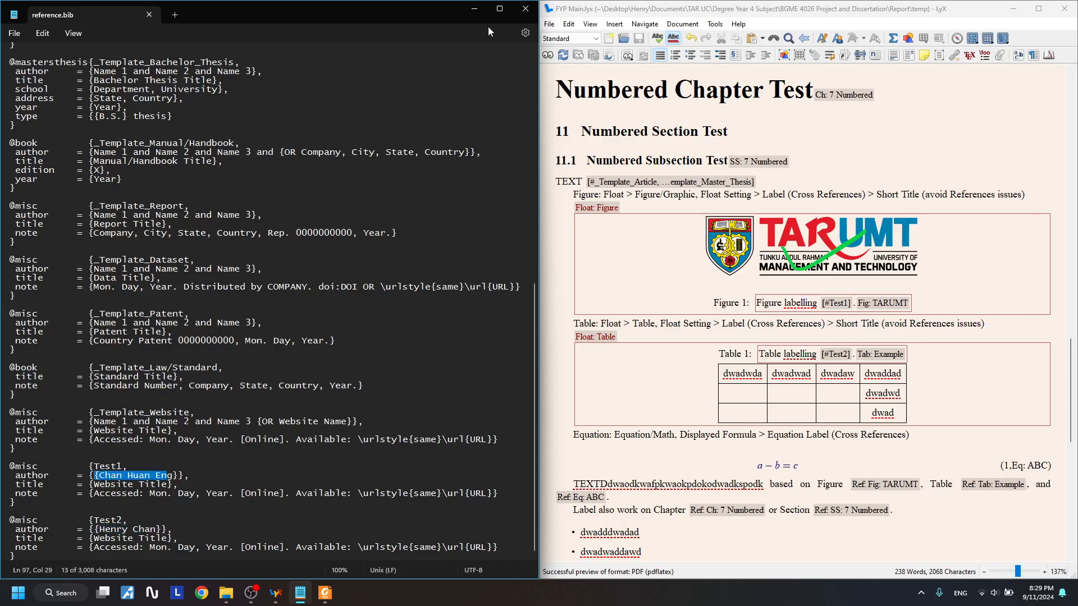
click(474, 10)
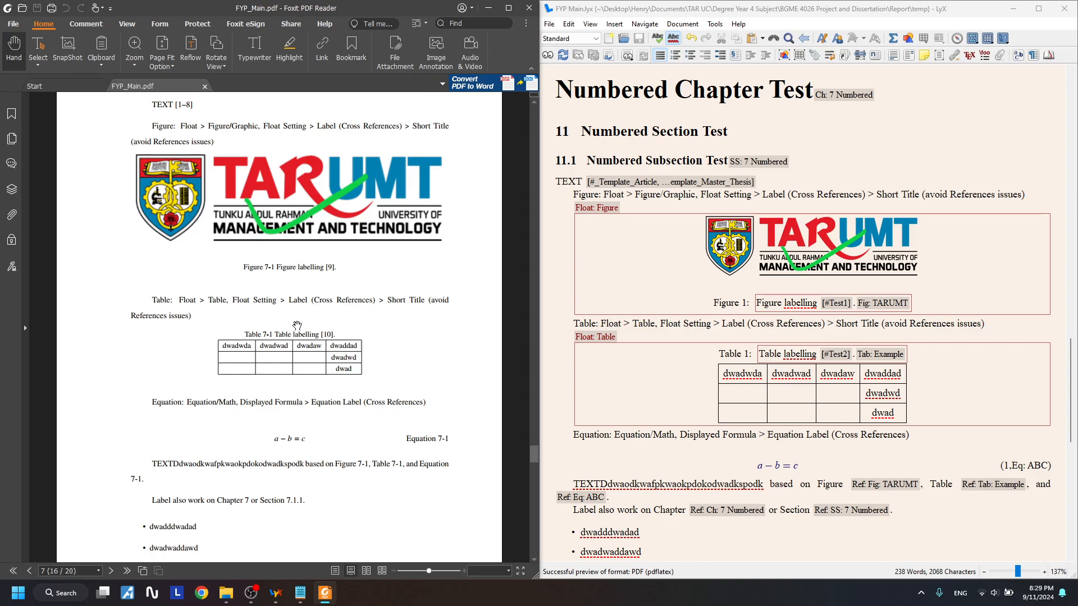
scroll(308, 324, up, 3)
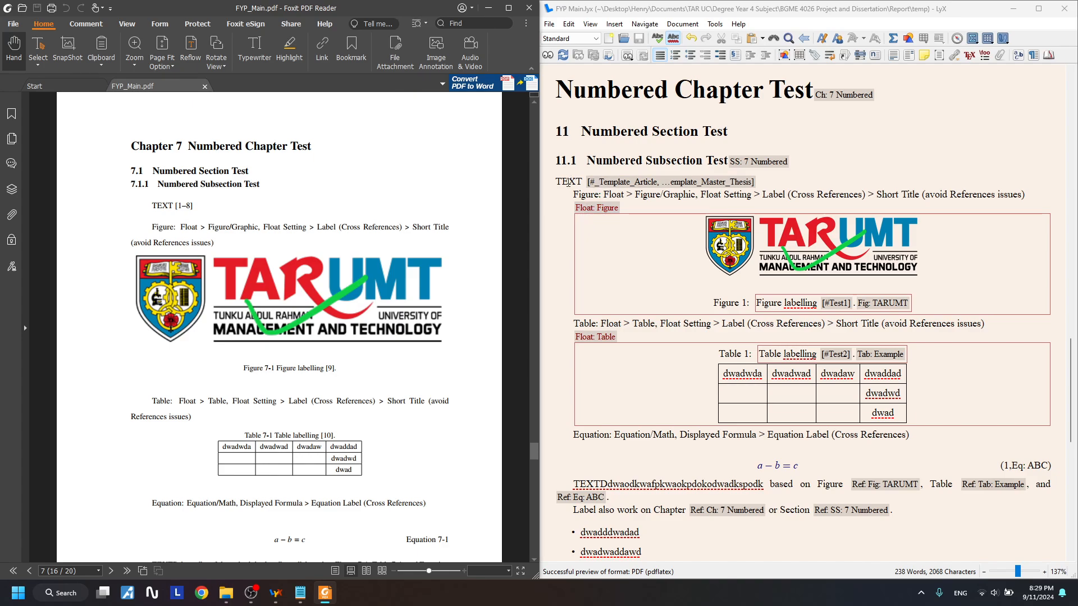
drag(568, 182, 756, 181)
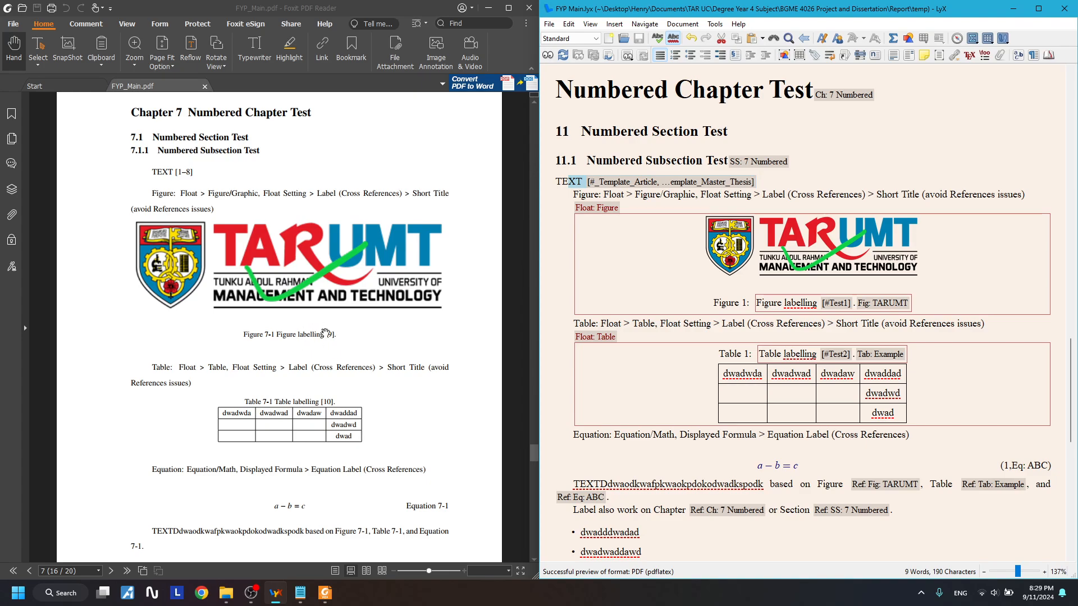
click(784, 183)
drag(758, 182, 574, 177)
click(781, 207)
drag(784, 303, 887, 312)
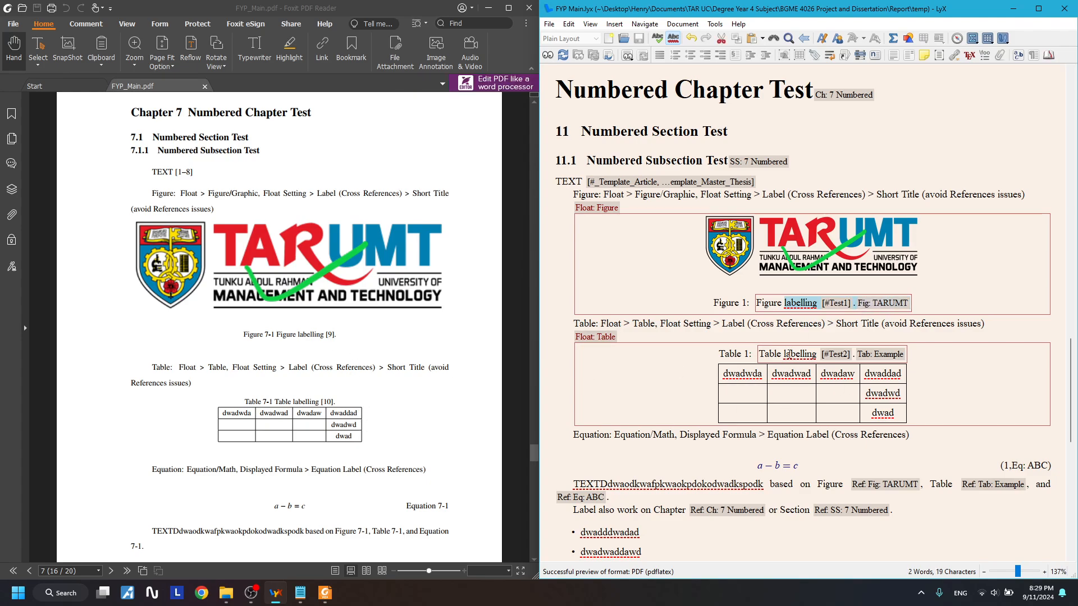
drag(801, 354, 850, 356)
click(323, 415)
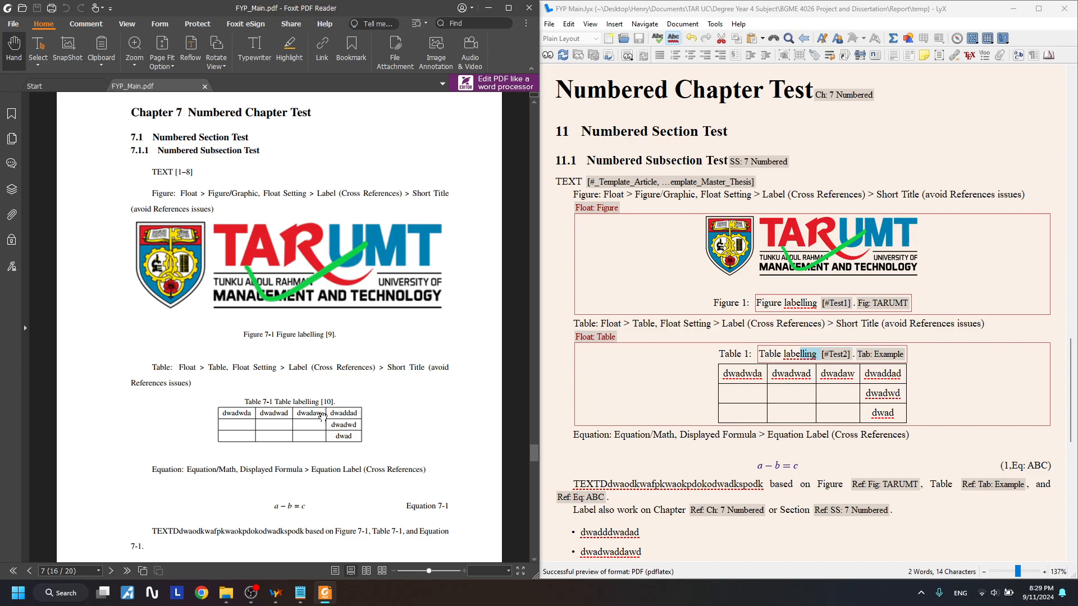
scroll(323, 415, down, 20)
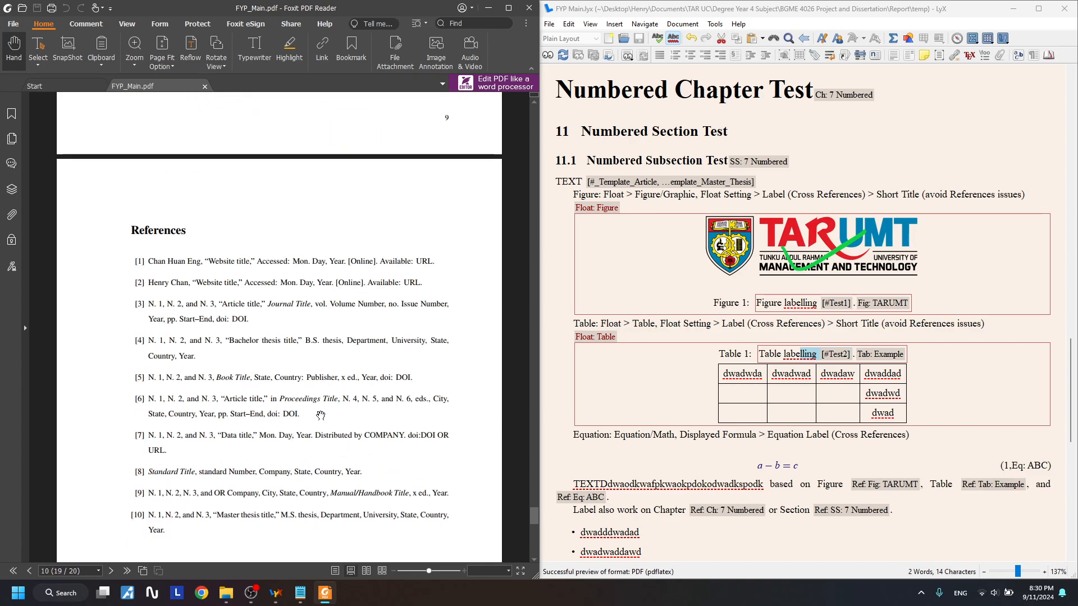
scroll(320, 416, down, 2)
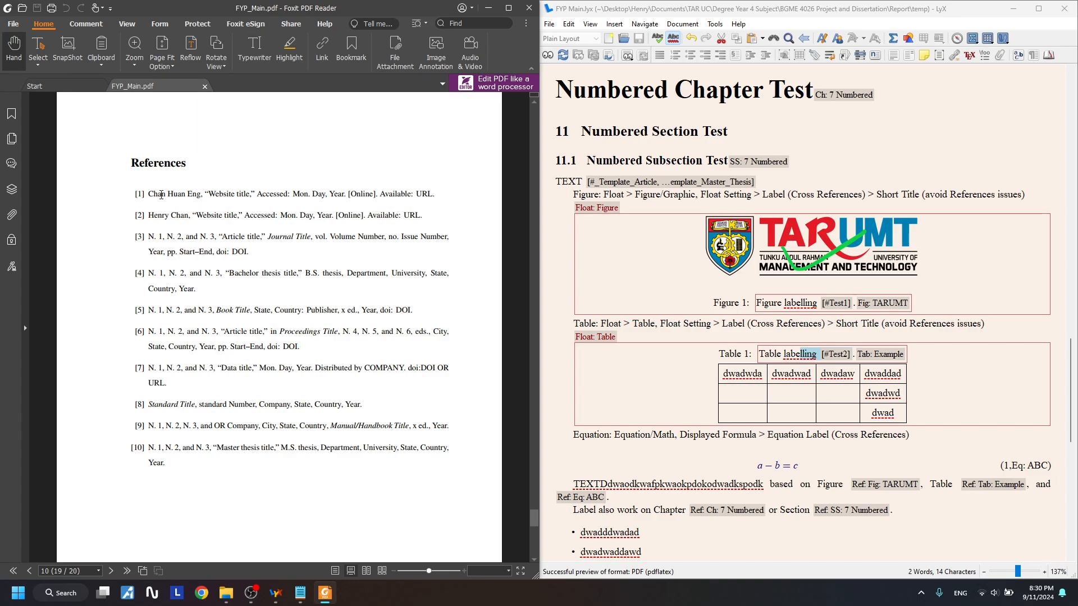
drag(160, 195, 165, 200)
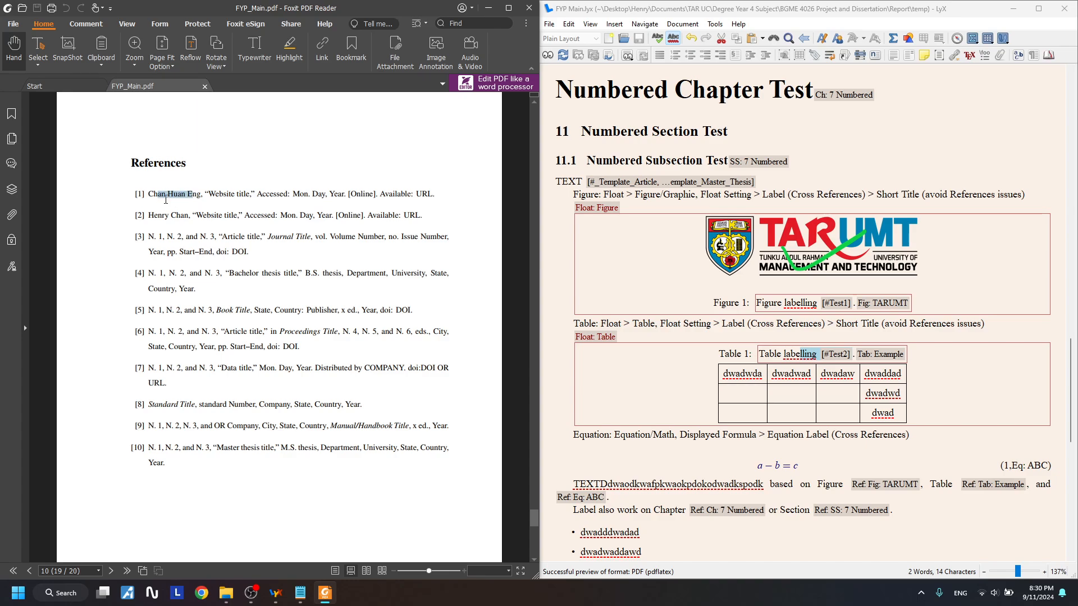
click(300, 593)
drag(116, 480, 188, 480)
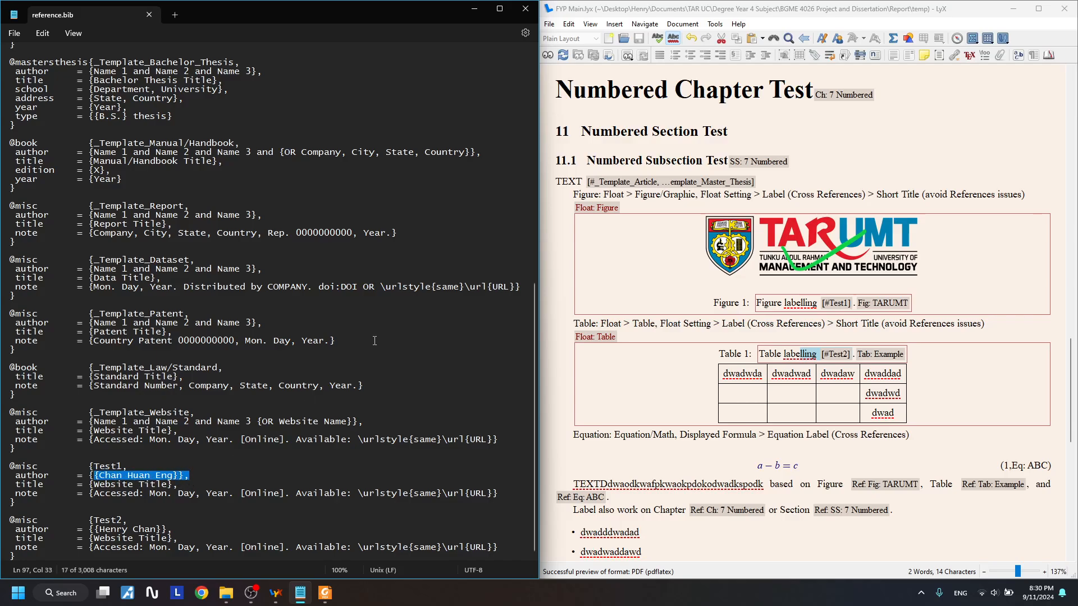
click(476, 9)
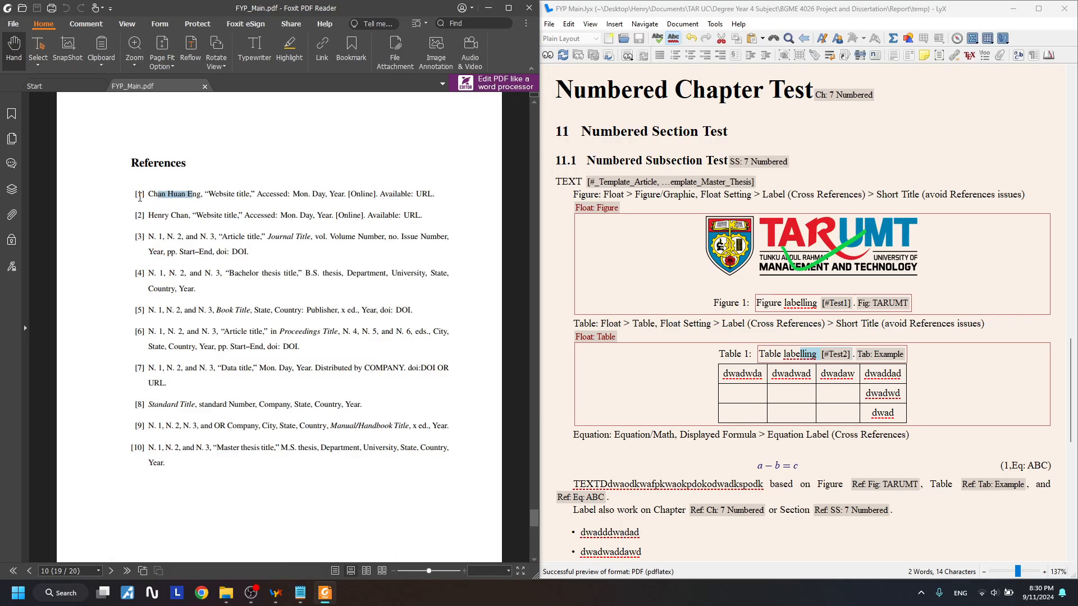
drag(129, 198, 162, 196)
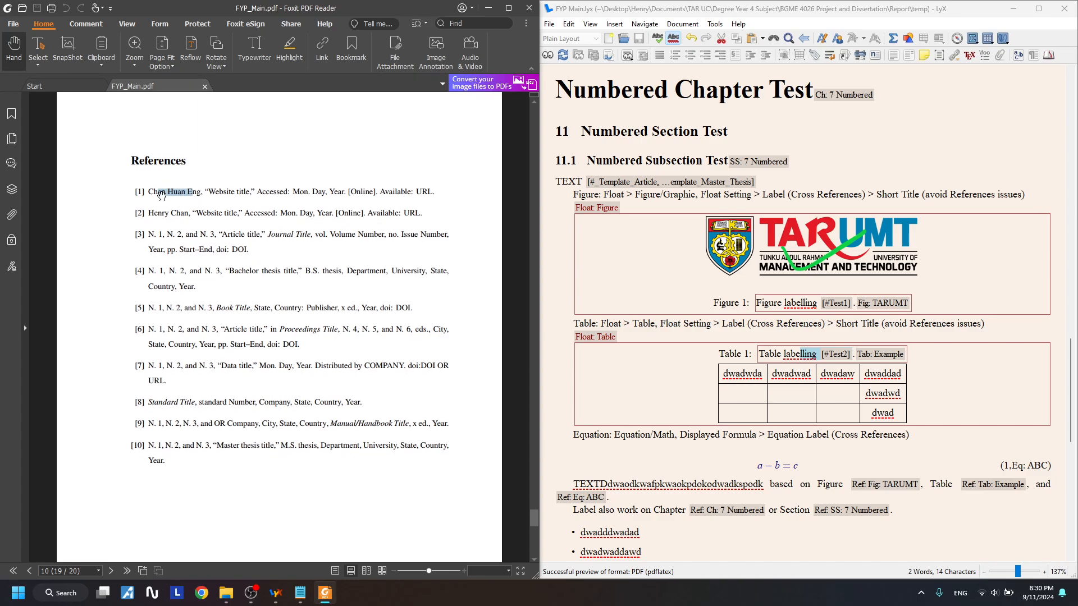
click(170, 196)
drag(537, 516, 550, 268)
scroll(361, 341, down, 2)
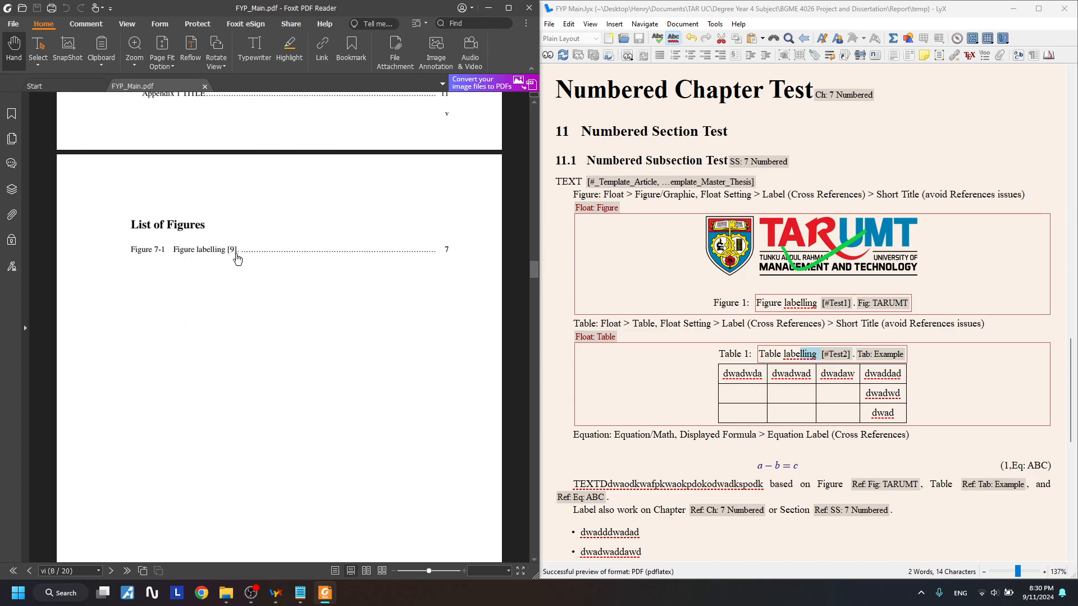
scroll(234, 256, down, 6)
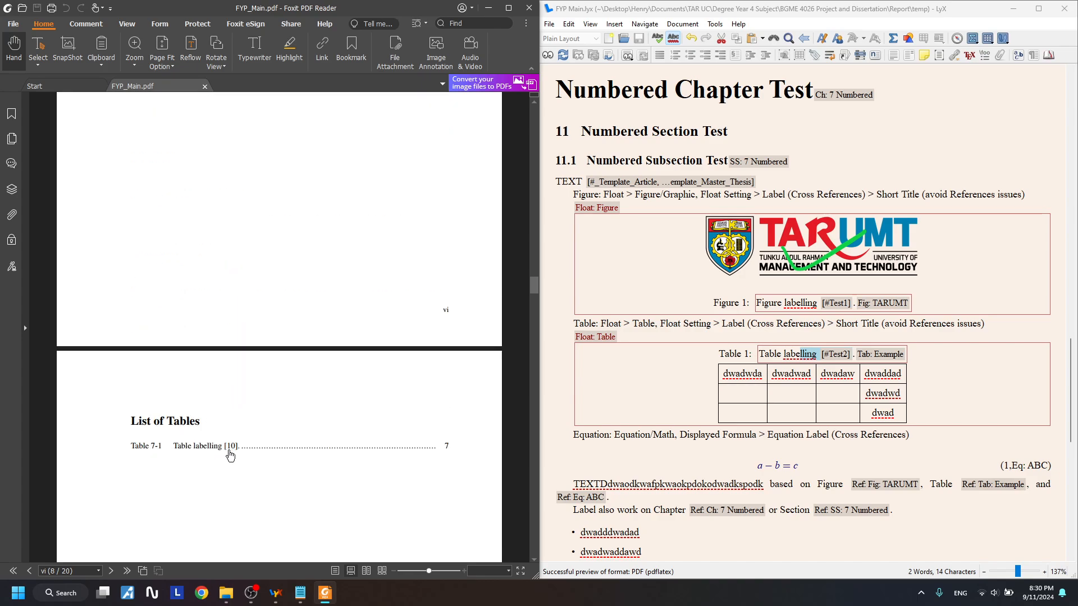
scroll(236, 453, up, 5)
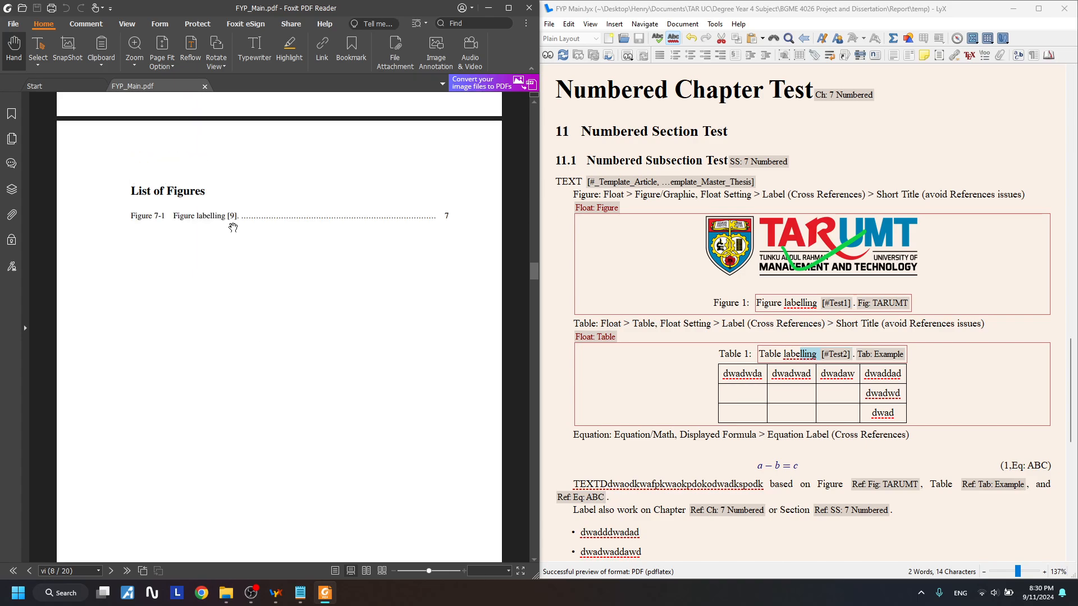
scroll(235, 281, down, 6)
scroll(238, 353, up, 5)
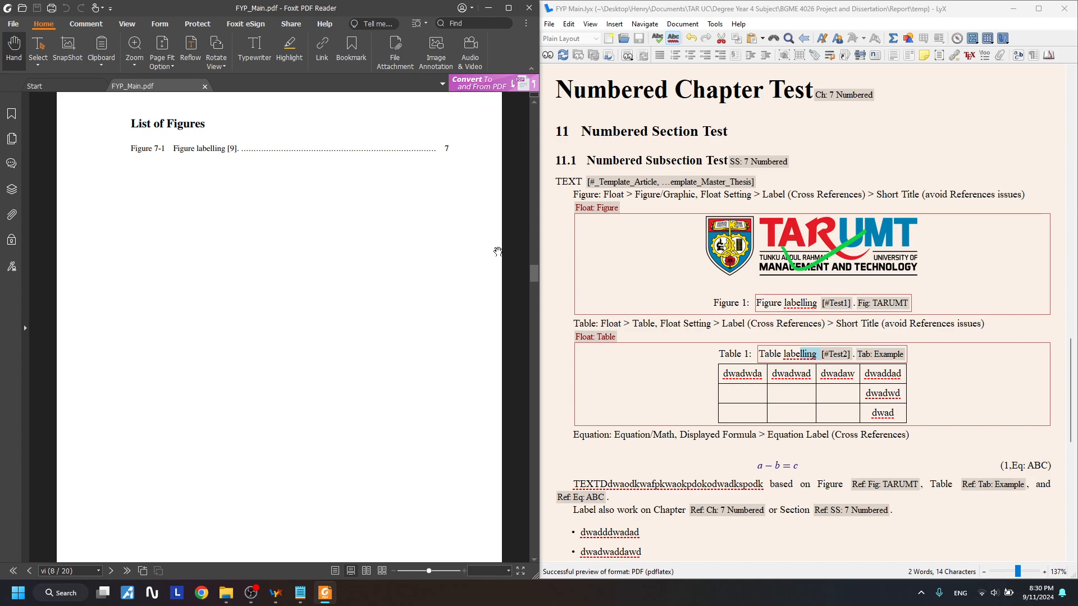
drag(532, 273, 515, 485)
scroll(303, 427, down, 7)
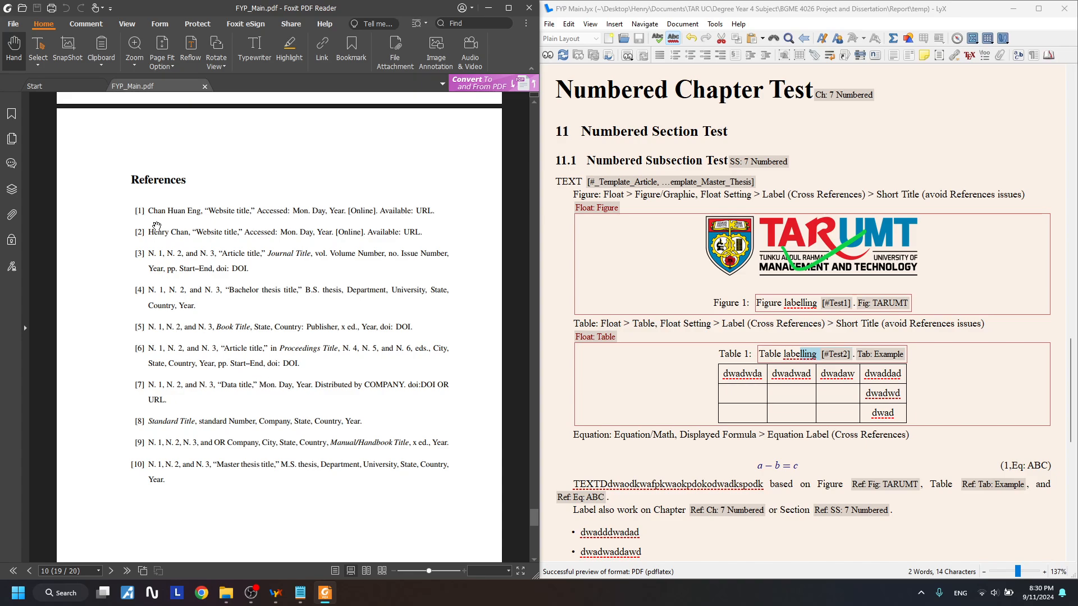
drag(537, 517, 520, 286)
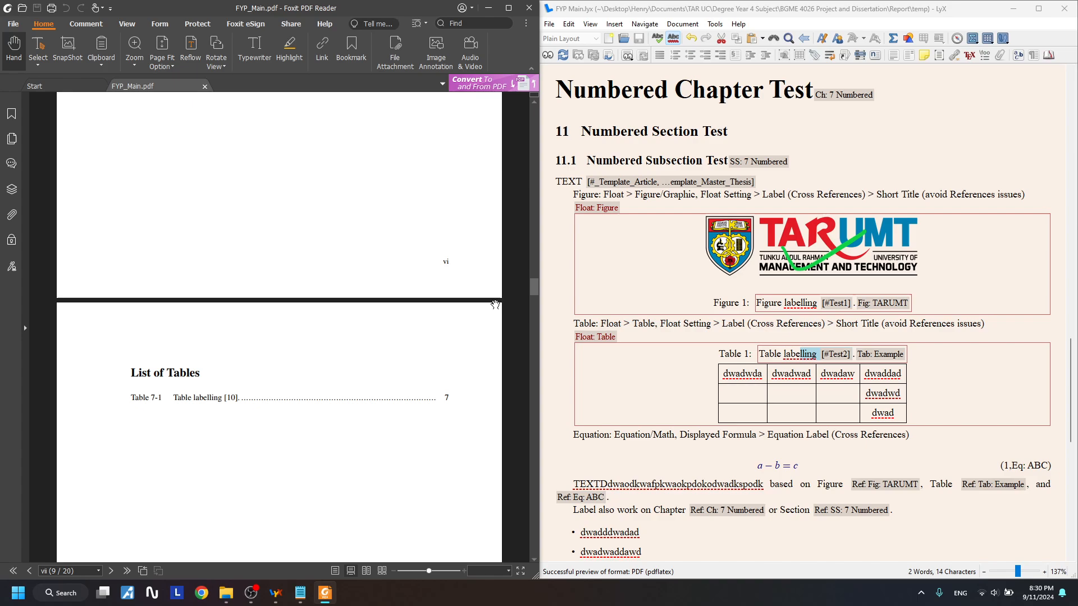
drag(534, 286, 541, 310)
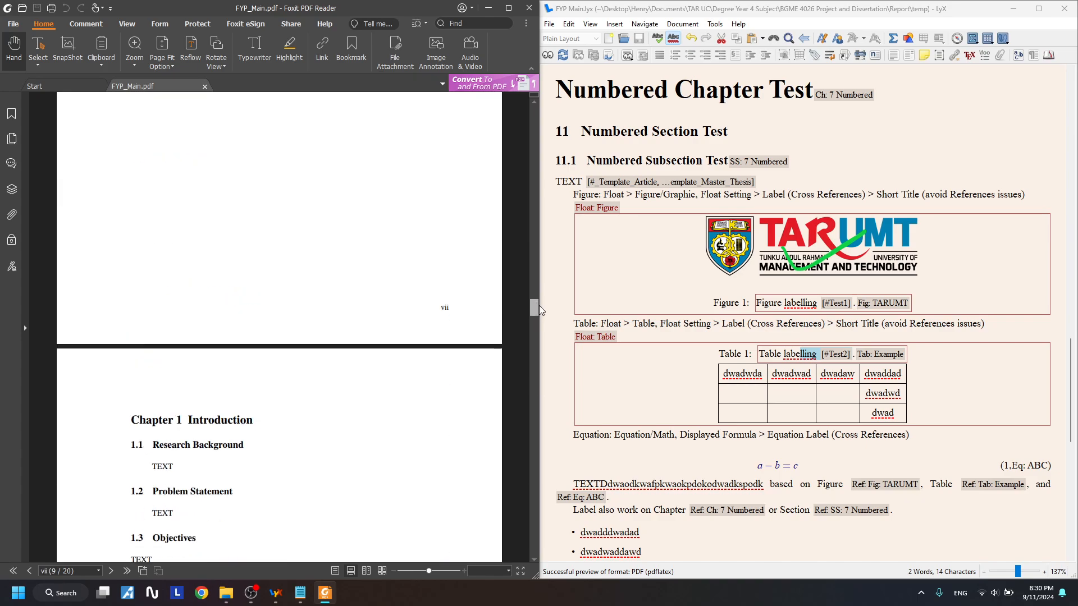
scroll(339, 376, up, 3)
scroll(298, 377, down, 5)
scroll(298, 379, up, 12)
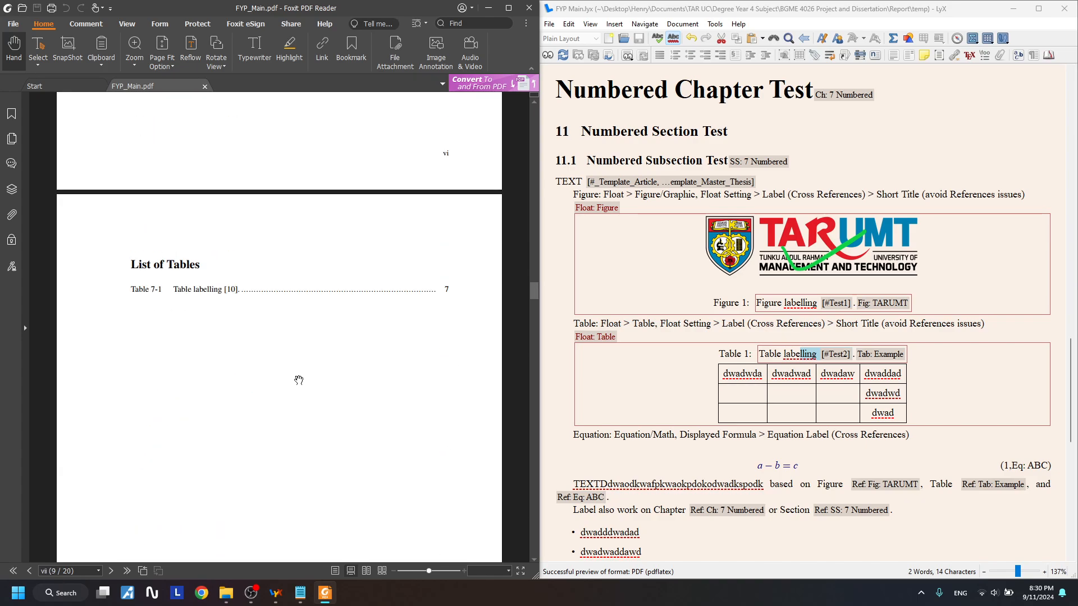
click(233, 289)
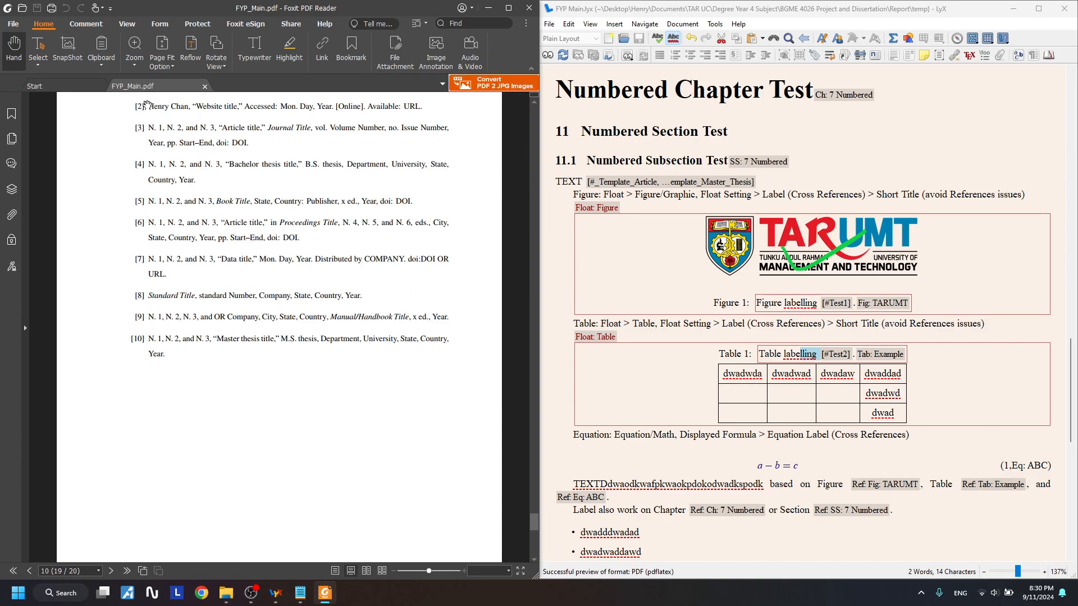
scroll(149, 168, up, 3)
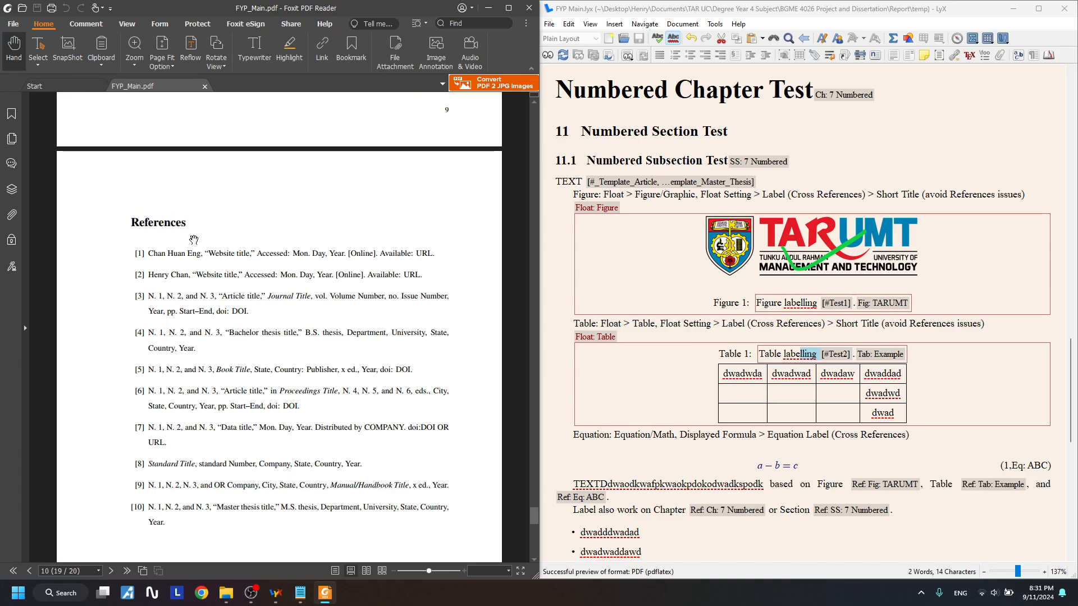
drag(532, 513, 495, 268)
scroll(224, 203, down, 5)
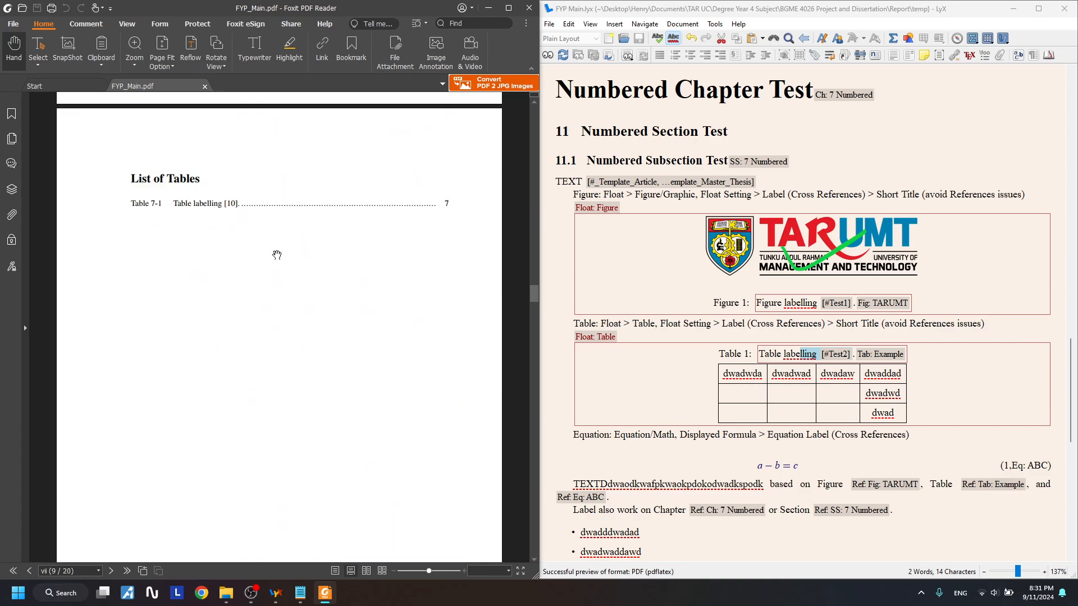
scroll(272, 247, up, 1)
scroll(220, 220, down, 3)
scroll(222, 200, up, 3)
scroll(224, 253, down, 5)
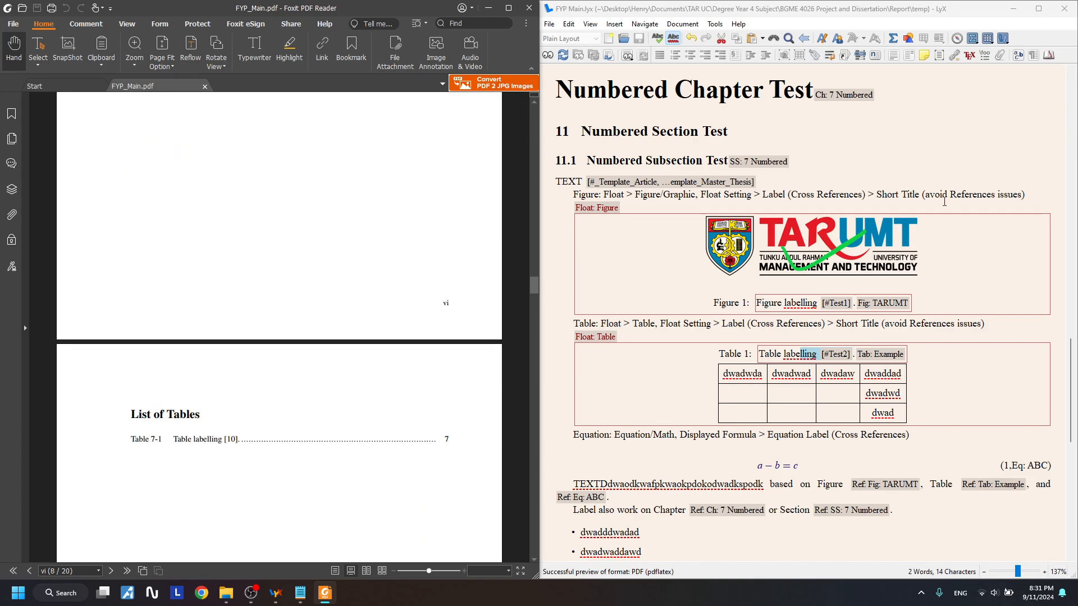
- Add a short title to the figure caption and correct it to read 'Figure labelling.'
drag(877, 196, 922, 196)
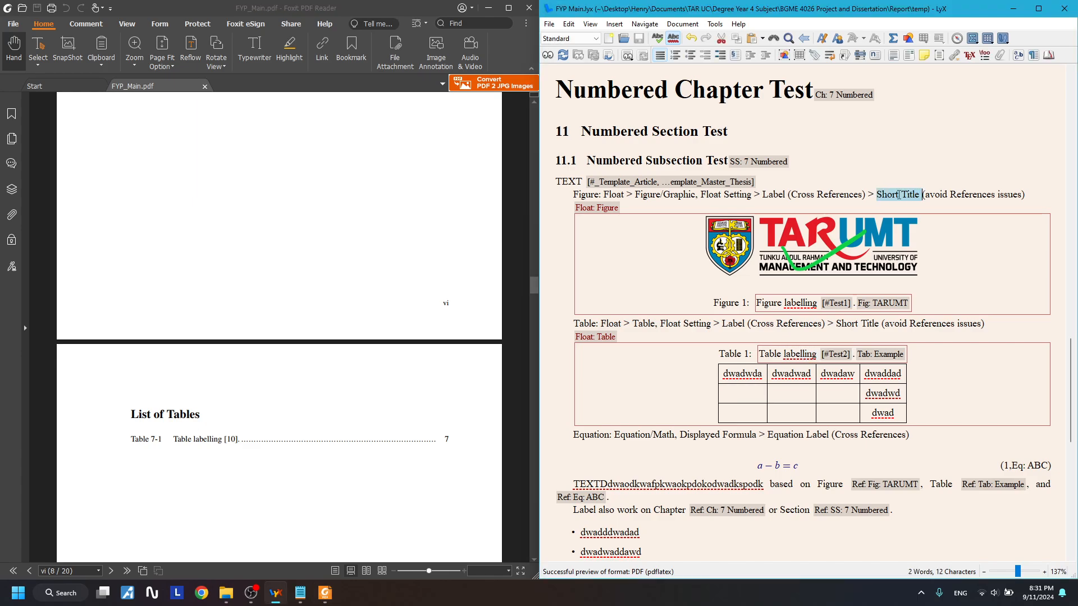
click(854, 304)
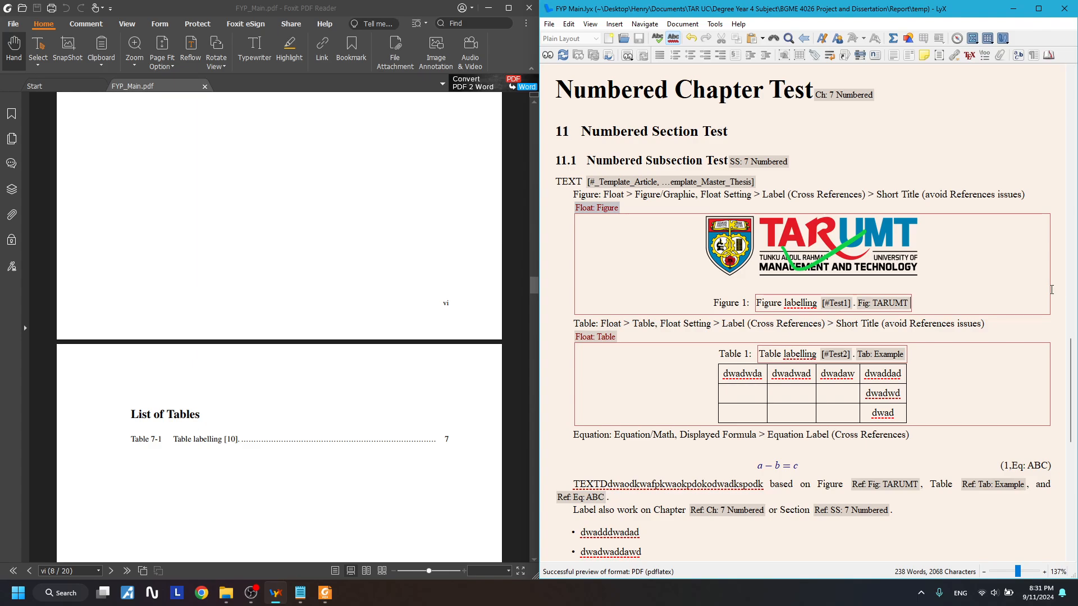
right_click(911, 303)
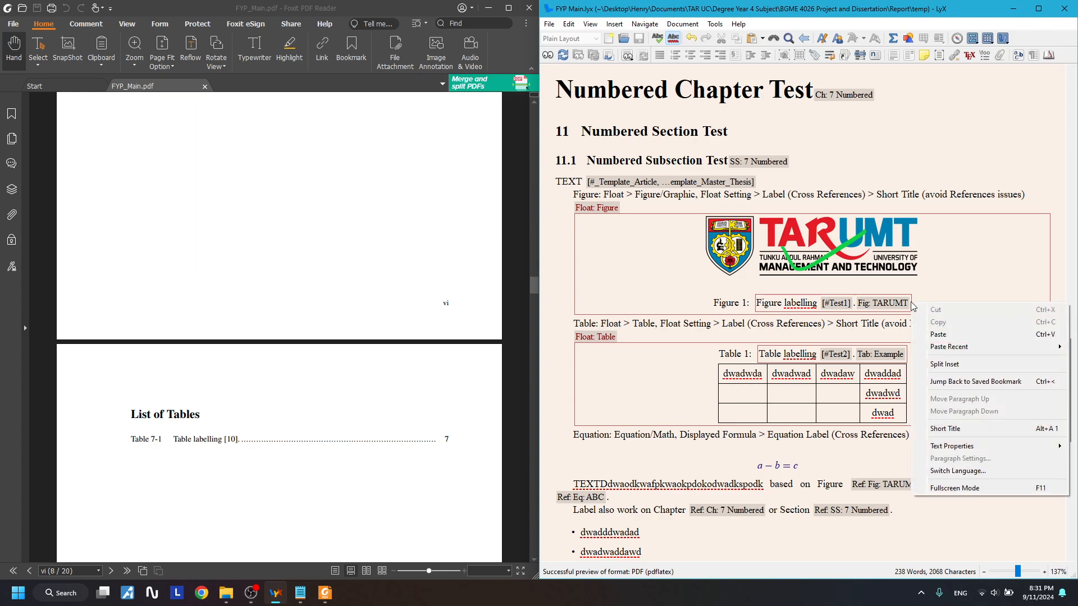
click(945, 429)
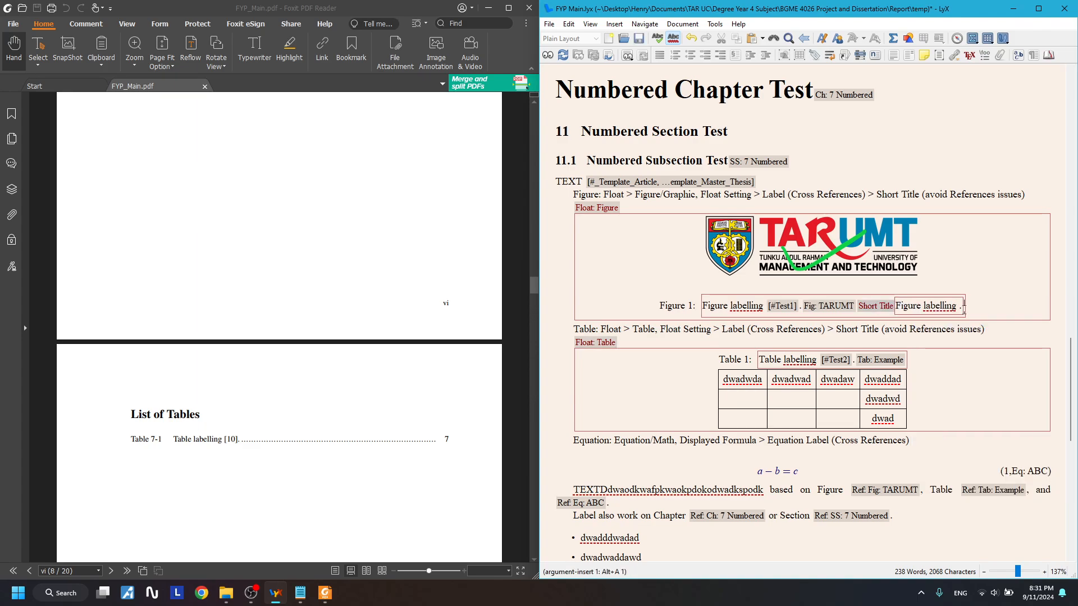
click(959, 303)
key(BackSpace)
drag(960, 306, 957, 306)
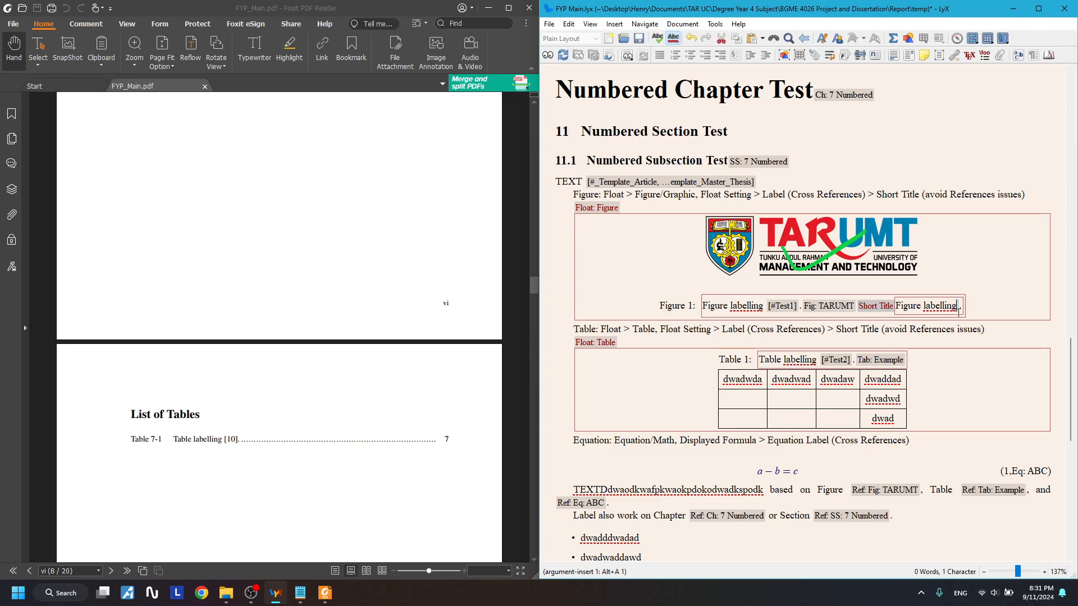
click(770, 307)
key(Escape)
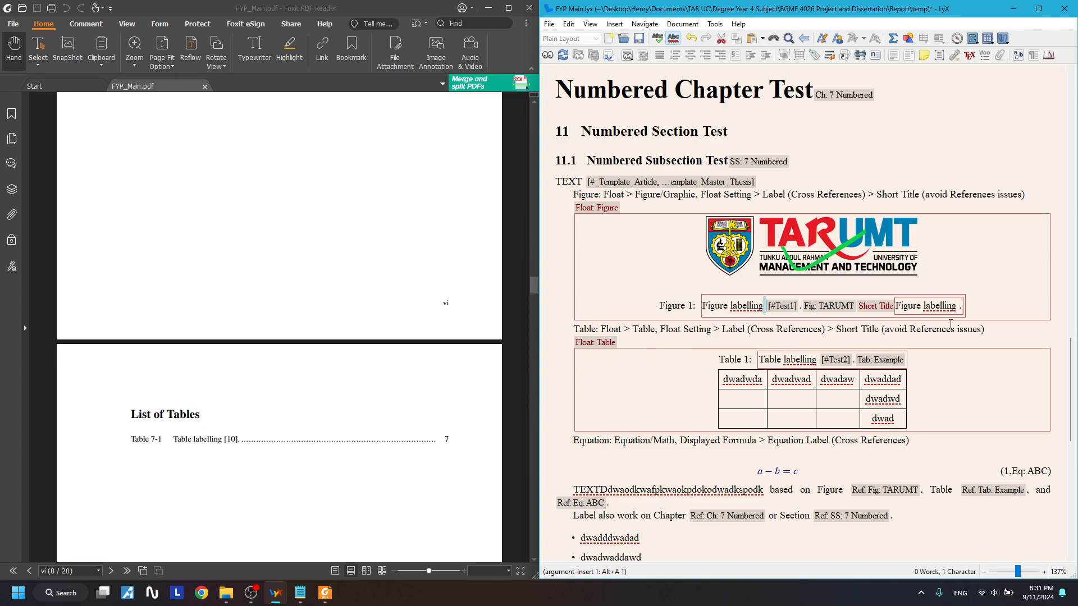
click(961, 307)
key(shift+Left)
key(shift+Left)
text(.)
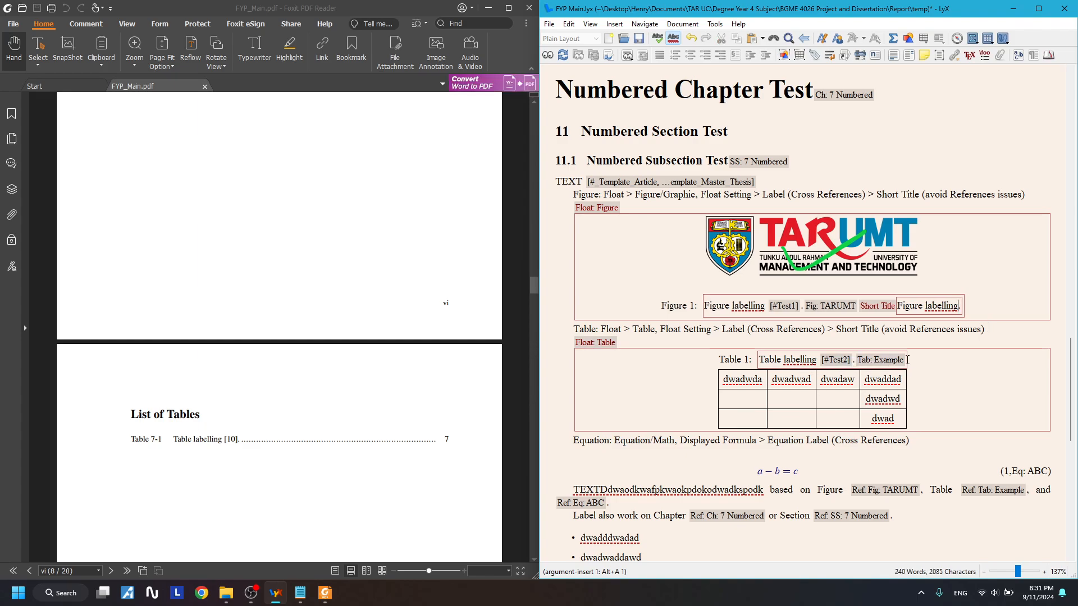
- Add a short title to the table caption and remove the space before its period
right_click(908, 359)
key(Escape)
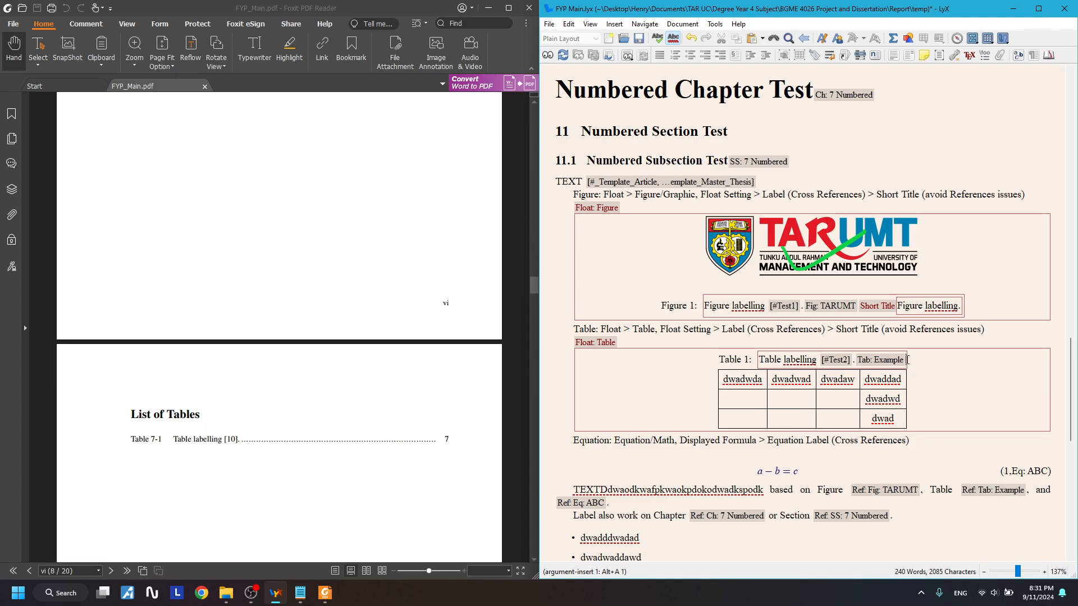
right_click(906, 364)
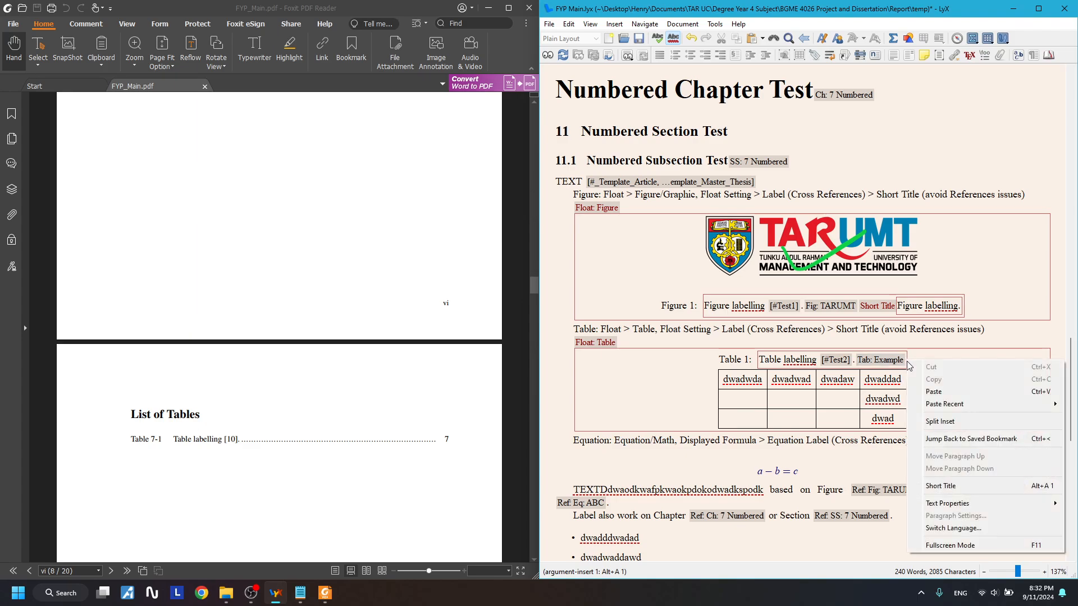
click(952, 486)
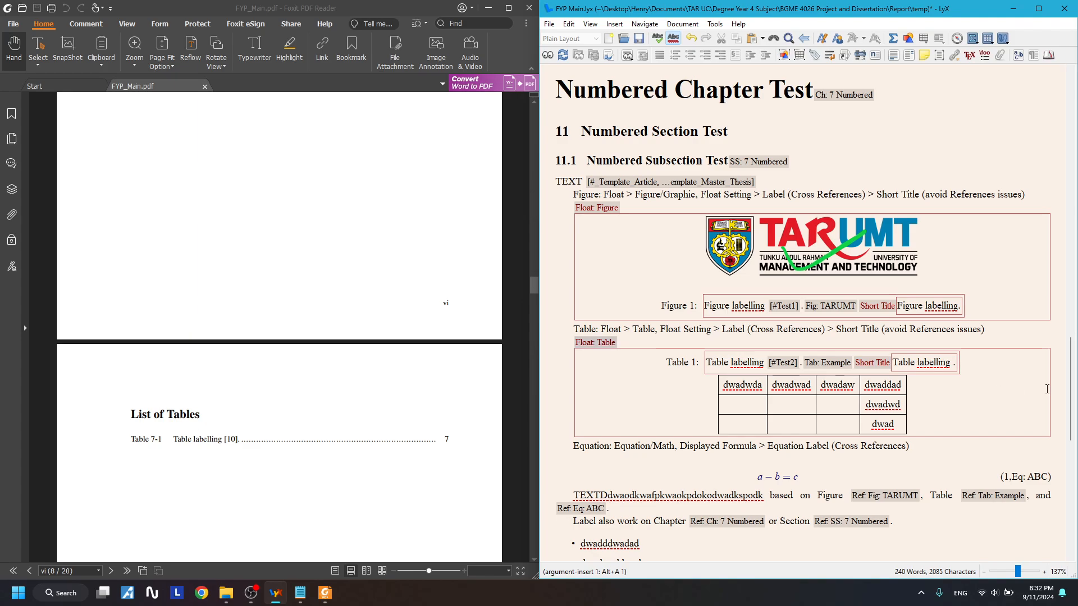
key(BackSpace)
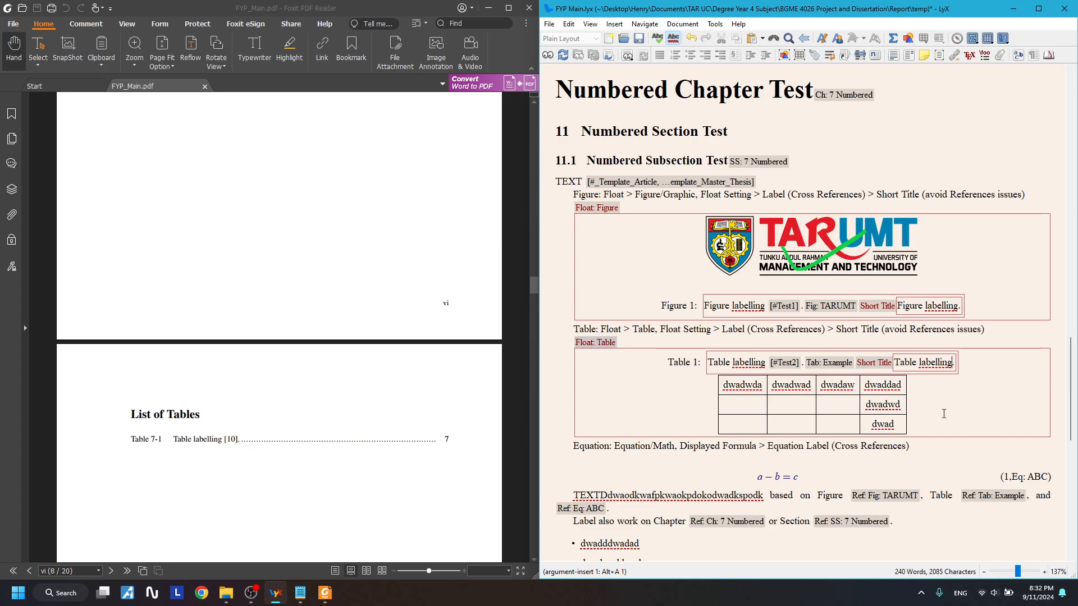
- Review the figure caption's short title in LyX and close the open PDF viewer
click(943, 414)
scroll(928, 397, down, 1)
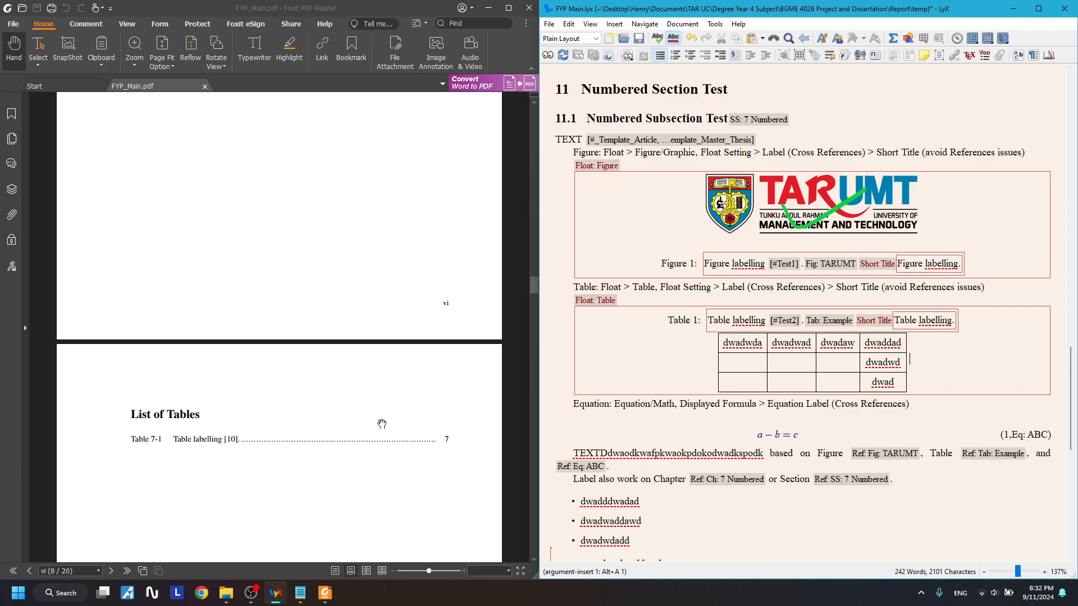
scroll(256, 383, down, 2)
scroll(284, 354, up, 1)
scroll(293, 361, down, 6)
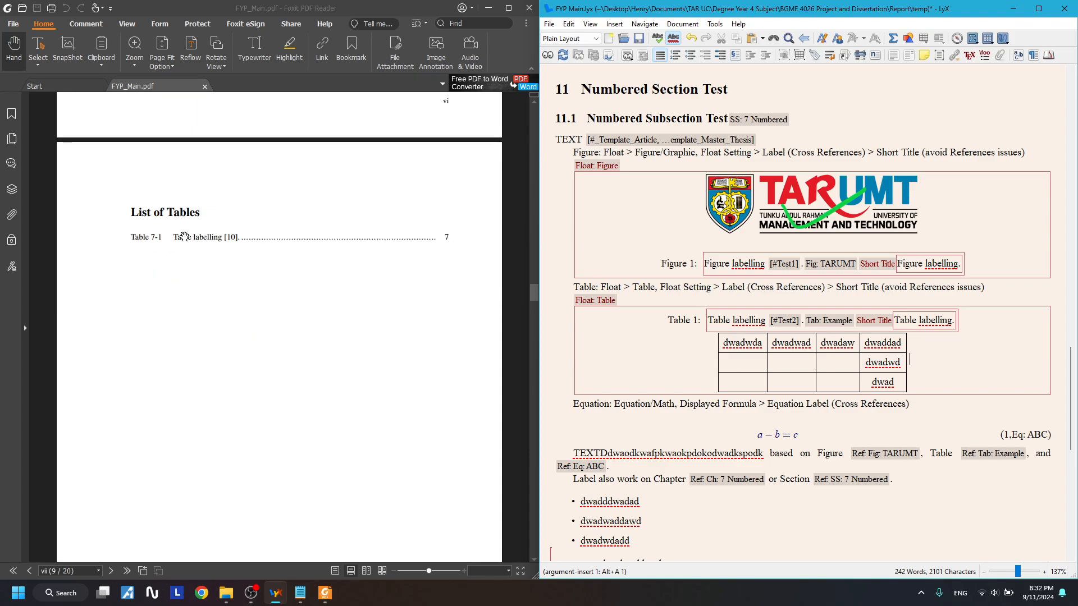
scroll(190, 241, up, 10)
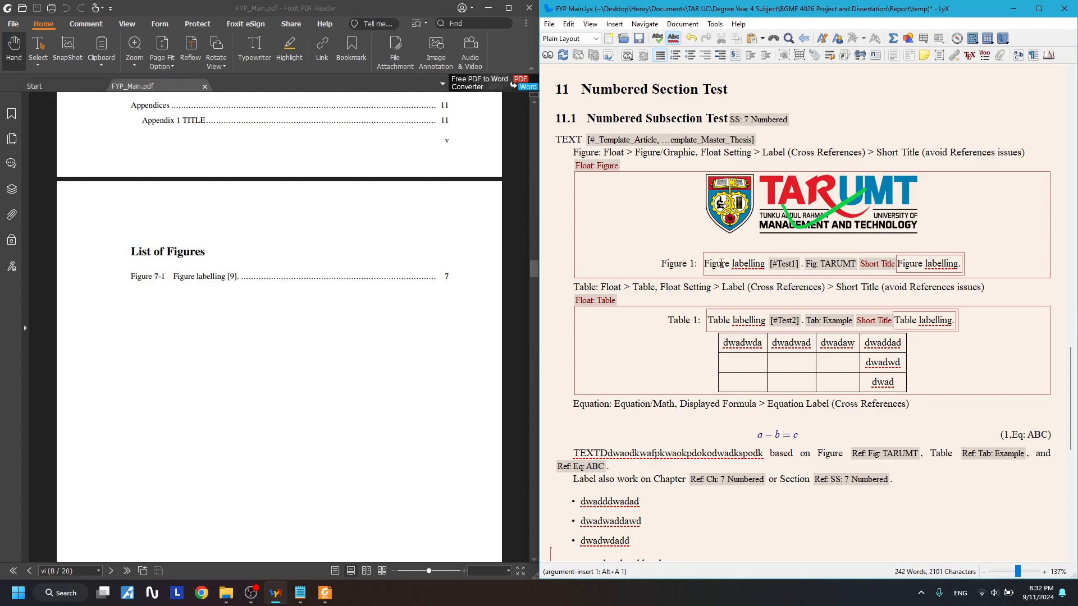
drag(713, 263, 816, 274)
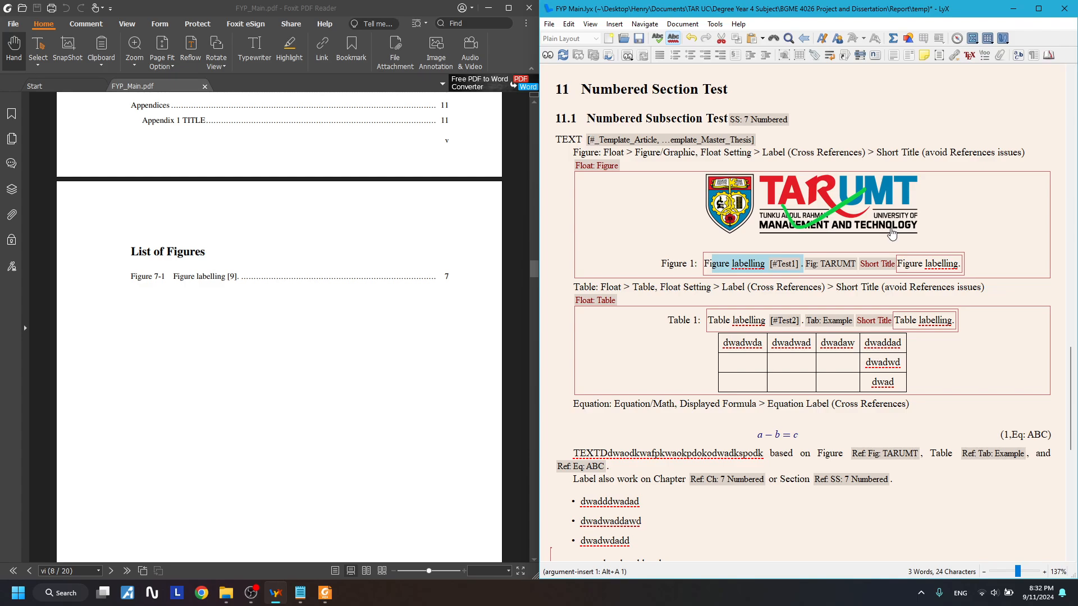
click(932, 264)
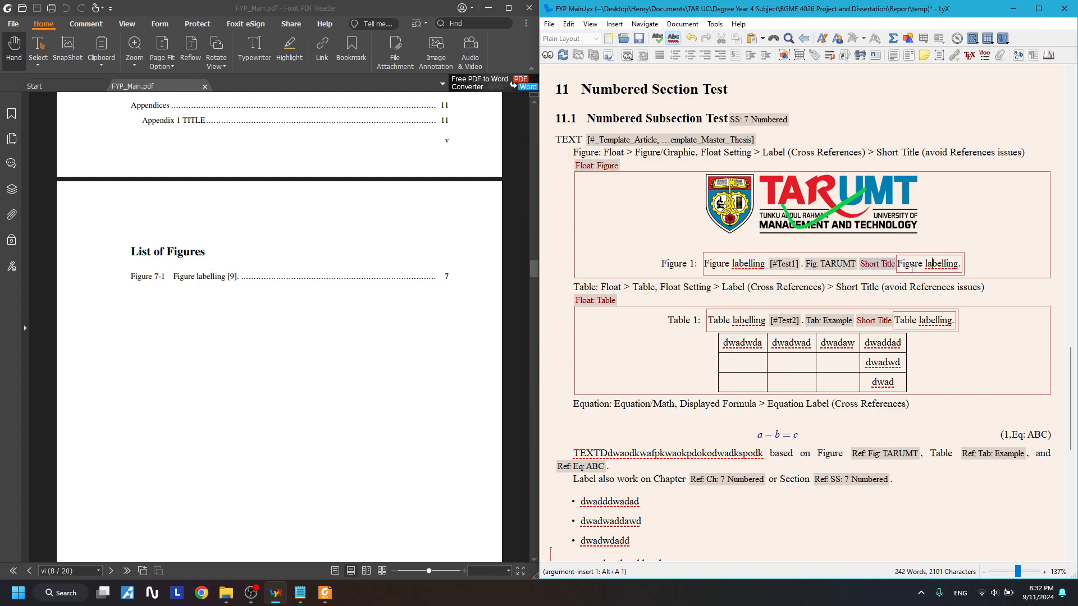
drag(903, 265, 960, 264)
click(527, 10)
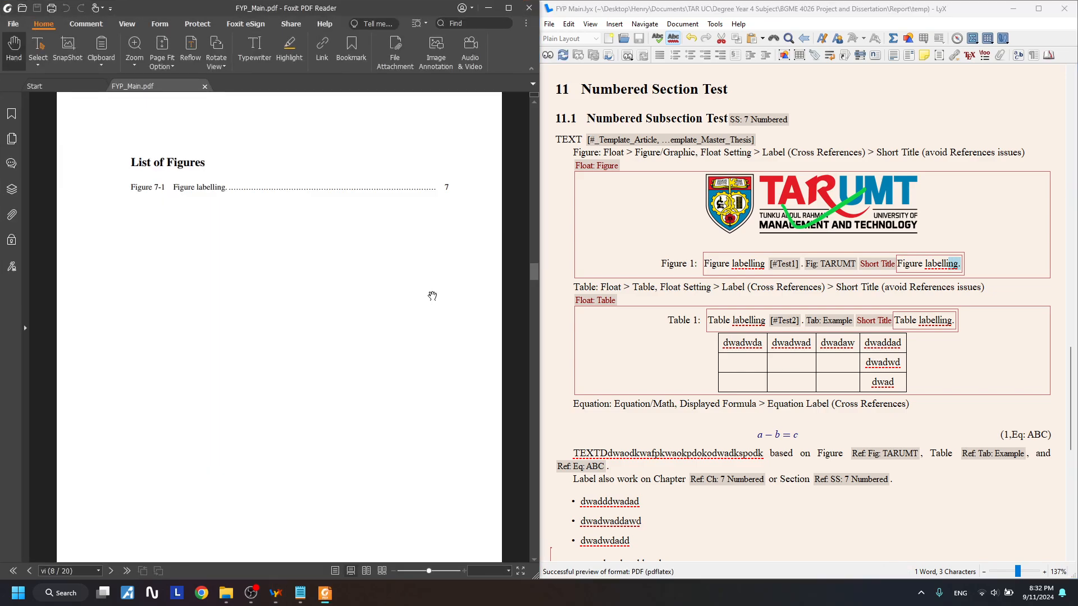
- Follow the 'Figure labelling' List of Figures entry to Figure 7-1, then close Foxit
scroll(349, 322, up, 5)
scroll(320, 314, down, 5)
scroll(321, 314, down, 1)
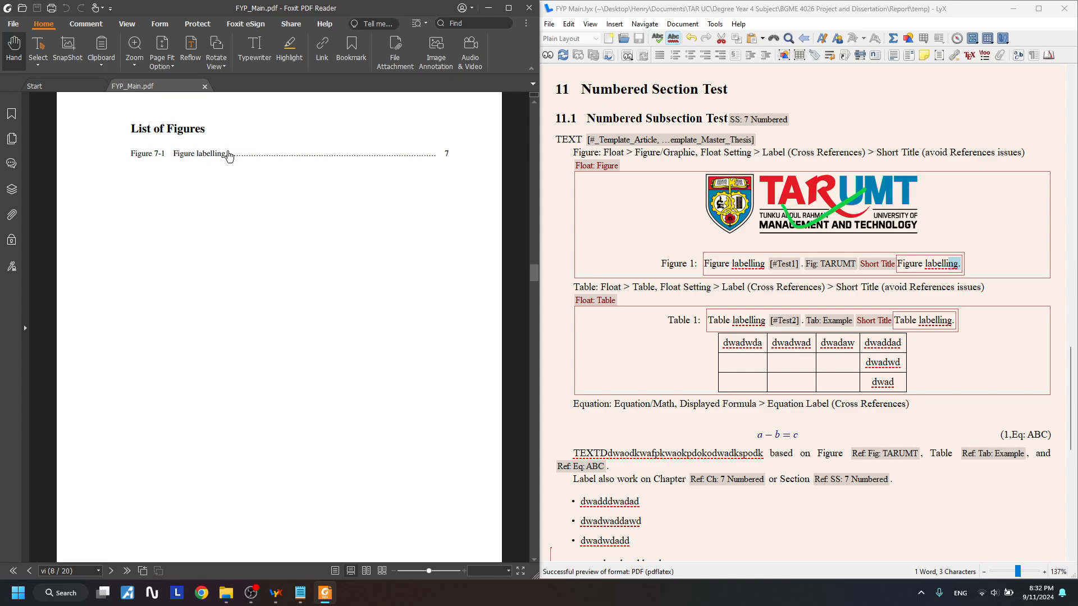
scroll(244, 220, down, 7)
scroll(236, 287, up, 7)
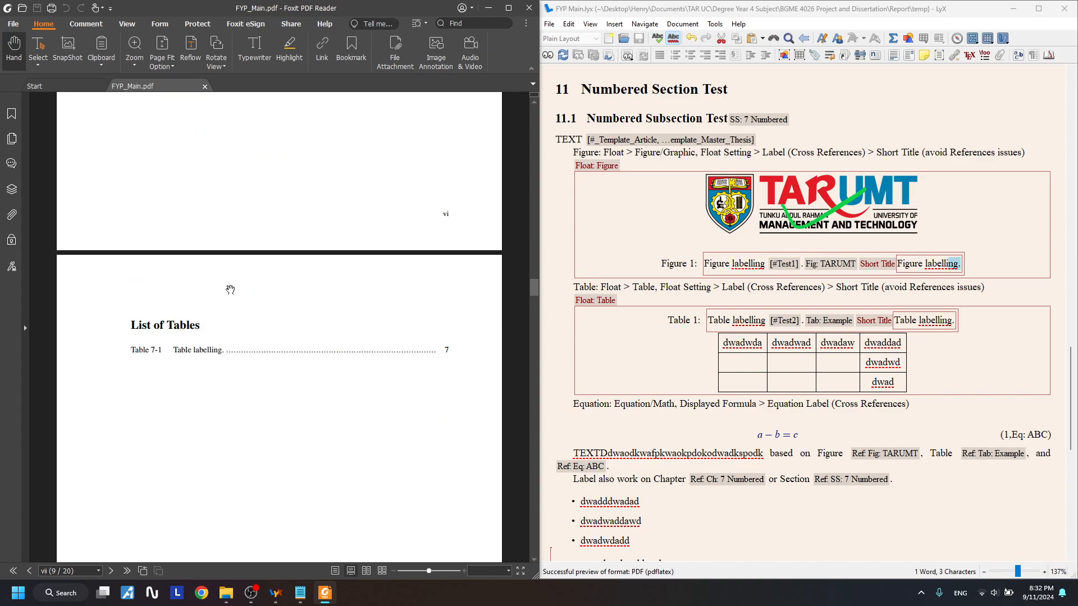
click(195, 222)
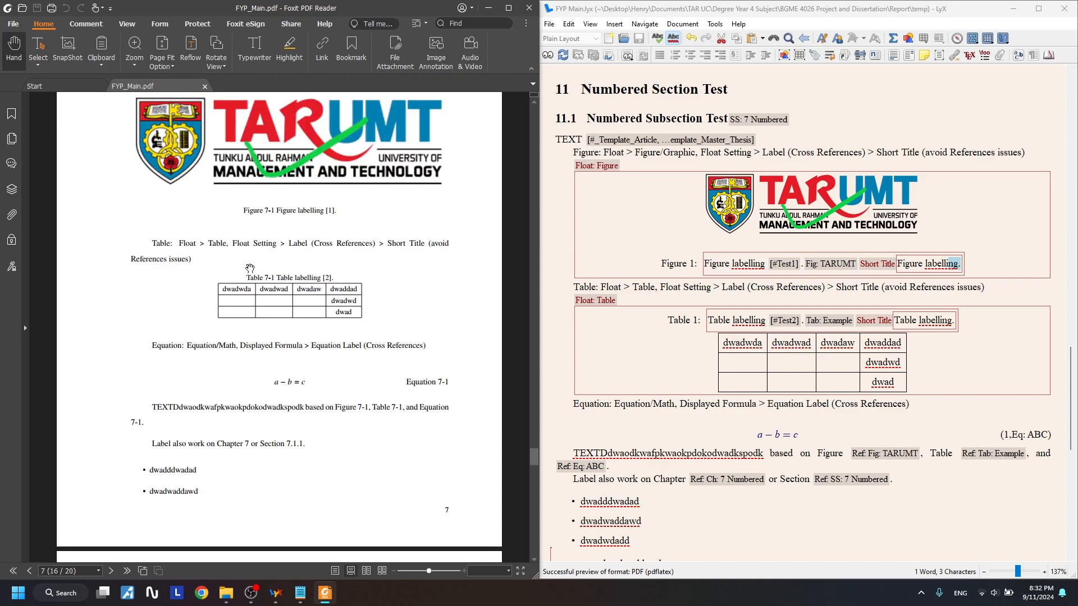
scroll(250, 268, up, 2)
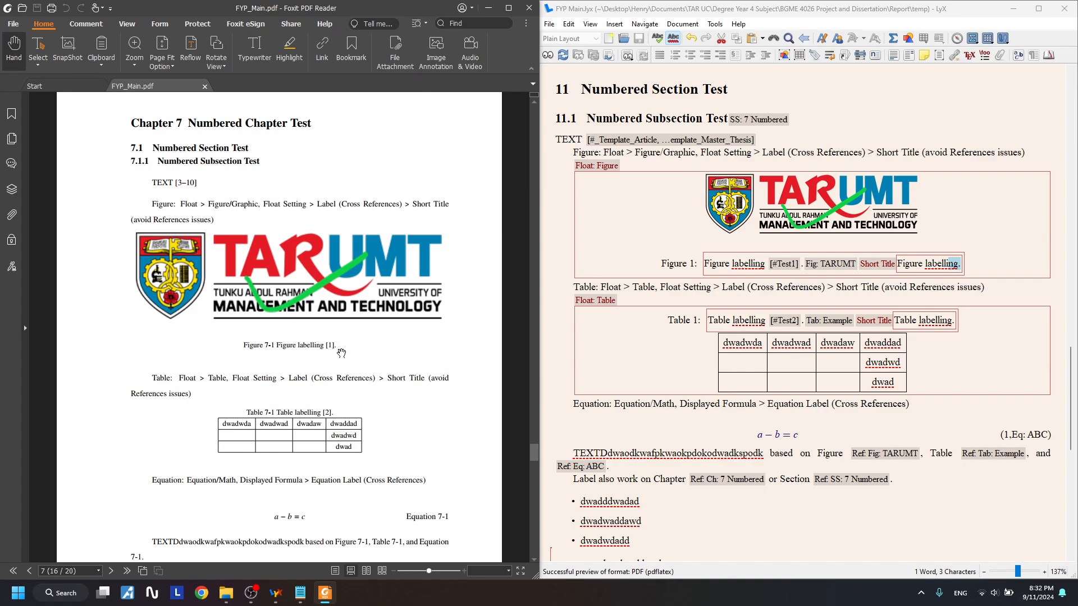
scroll(341, 353, down, 5)
scroll(342, 353, up, 5)
click(529, 7)
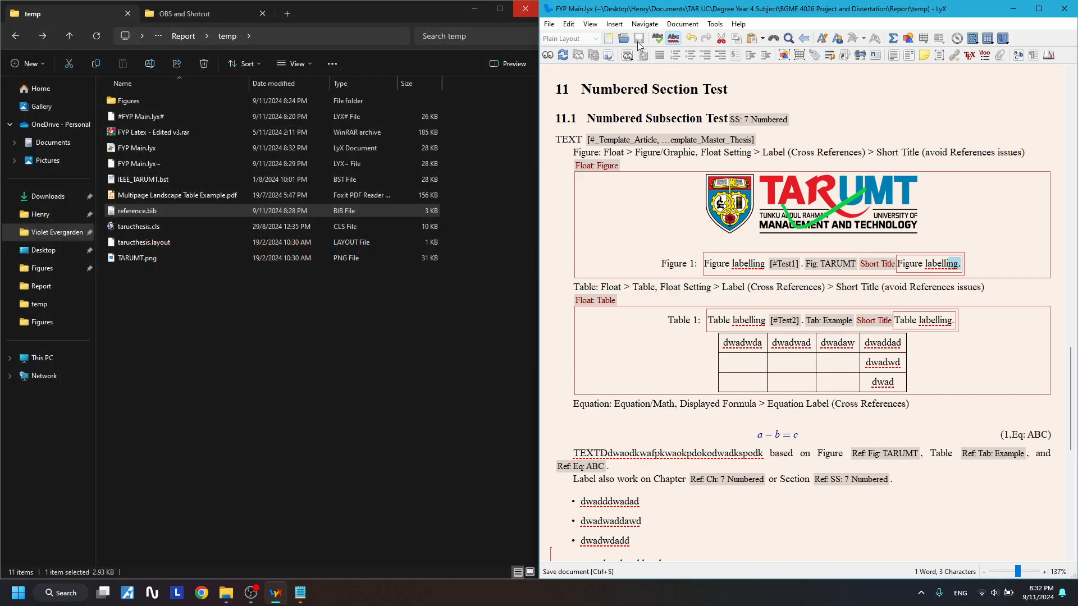
- Restart LyX with FYP Main.lyx, accept Foxit's security warning and hide the Bookmarks panel
click(1073, 8)
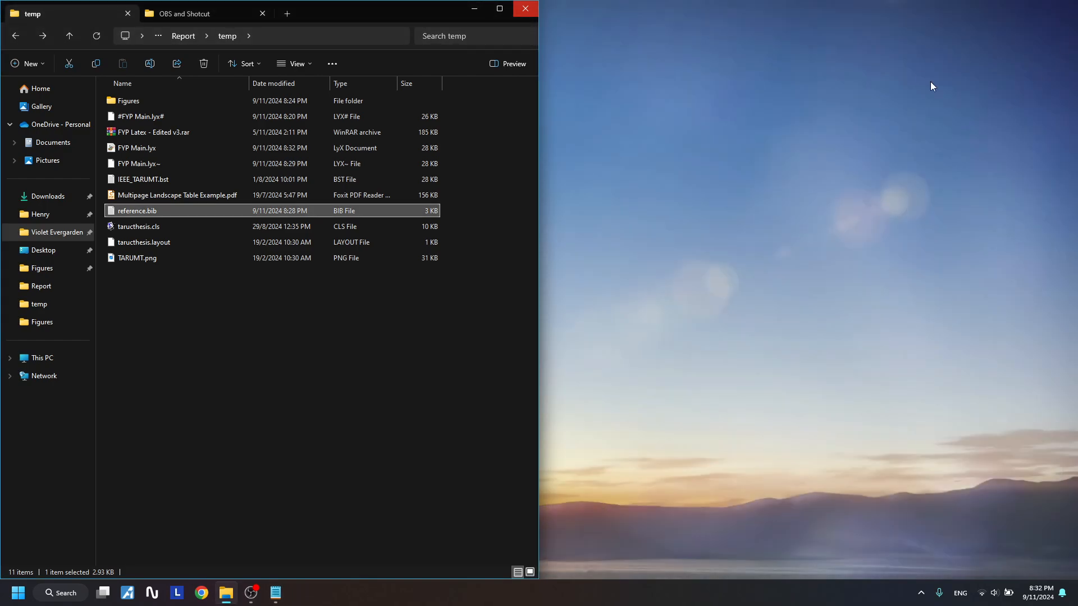
click(180, 133)
double_click(179, 134)
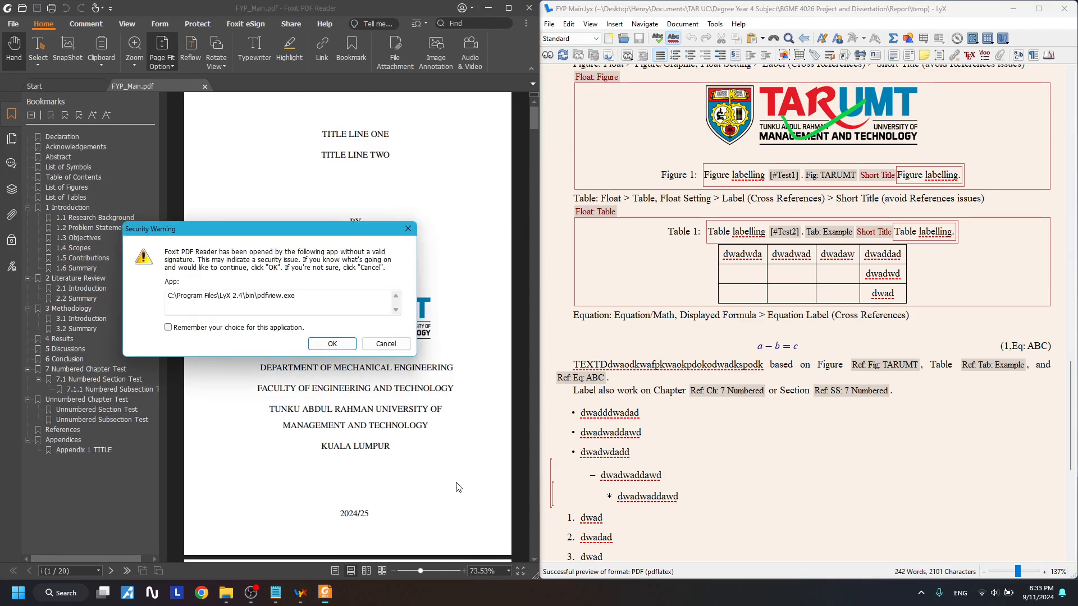
click(332, 343)
click(163, 144)
scroll(291, 270, down, 14)
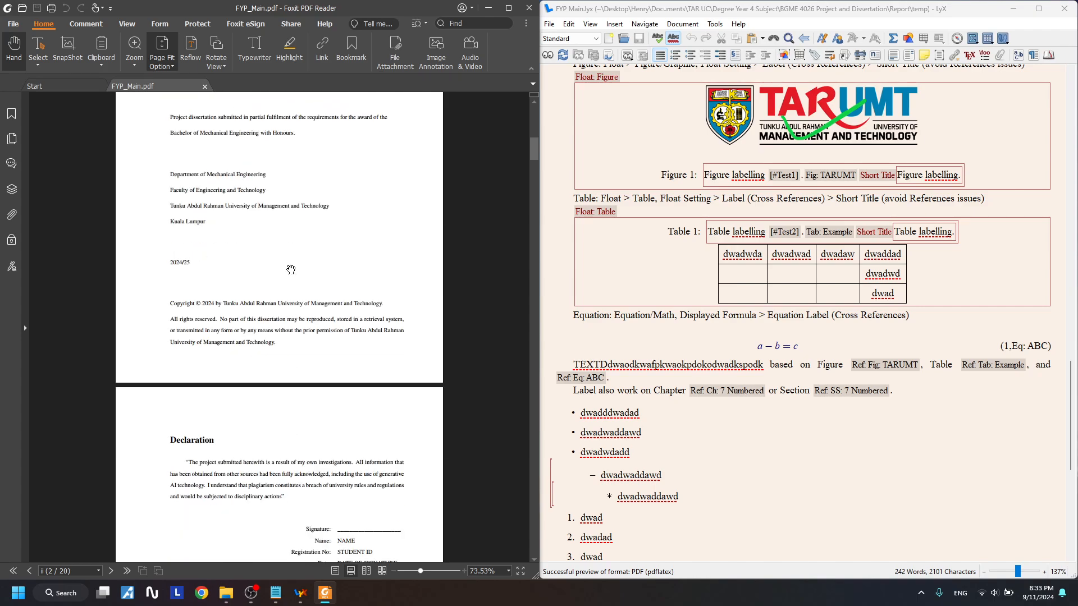
scroll(289, 275, up, 1)
- Jump from the 'Figure labelling' List of Figures entry to Figure 7-1 on page 7
scroll(289, 276, up, 2)
scroll(289, 286, down, 20)
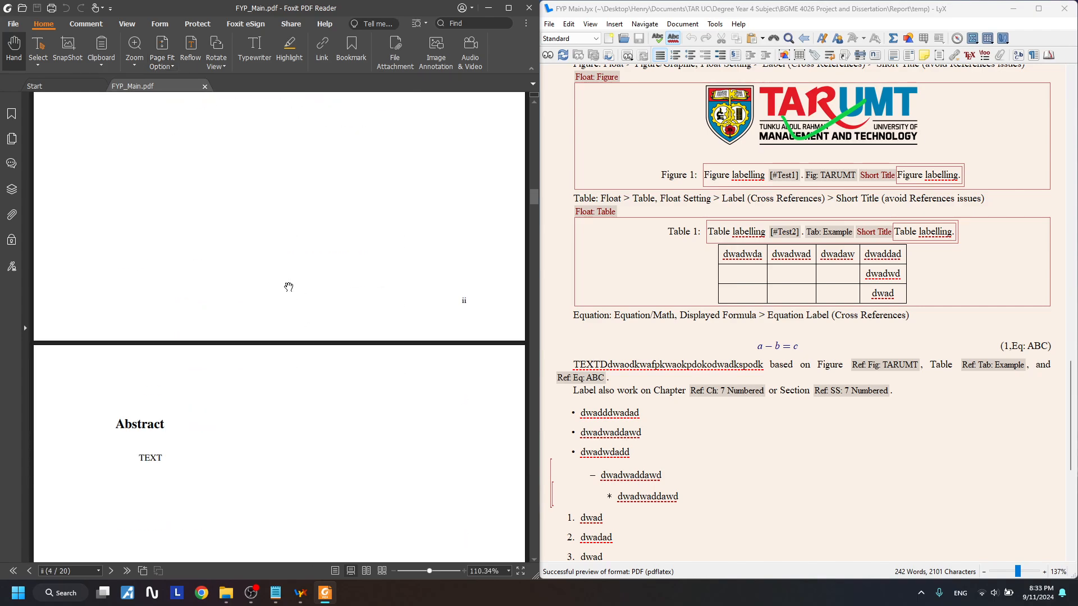
scroll(290, 293, down, 18)
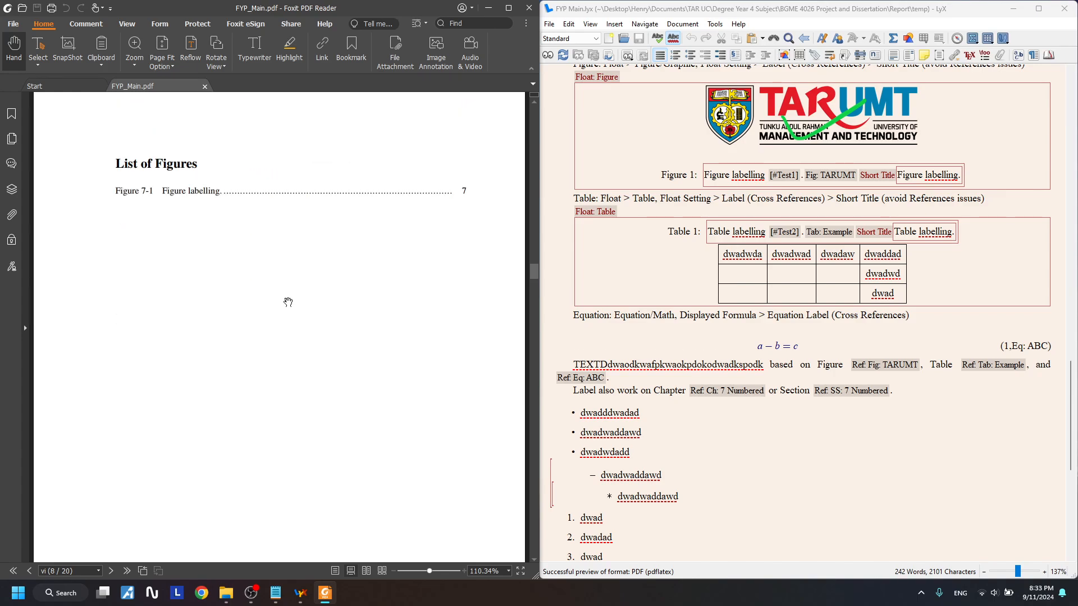
scroll(287, 297, up, 1)
scroll(182, 264, down, 12)
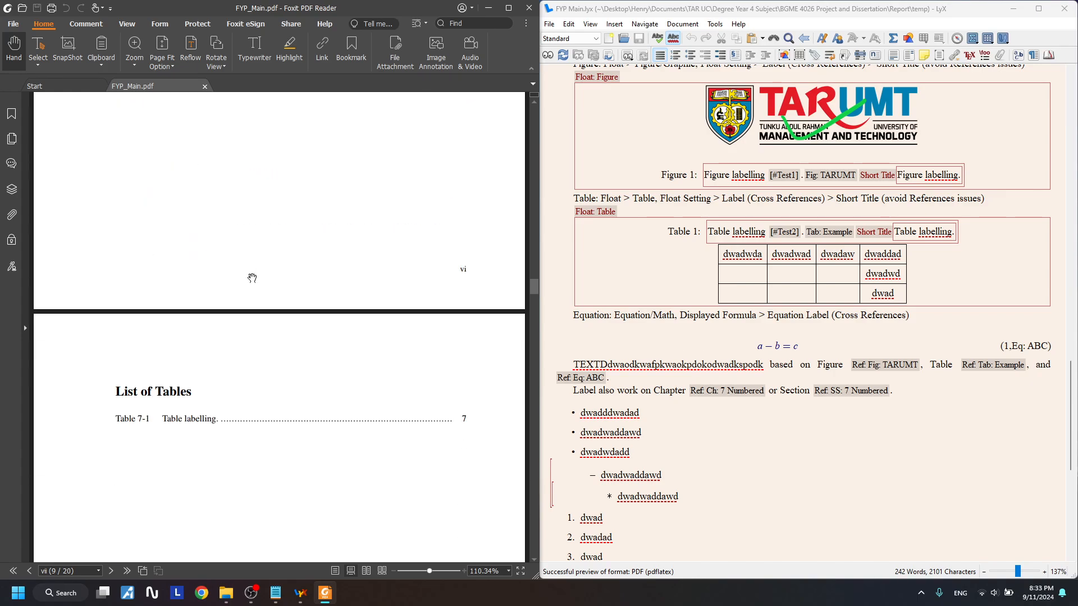
scroll(197, 250, up, 3)
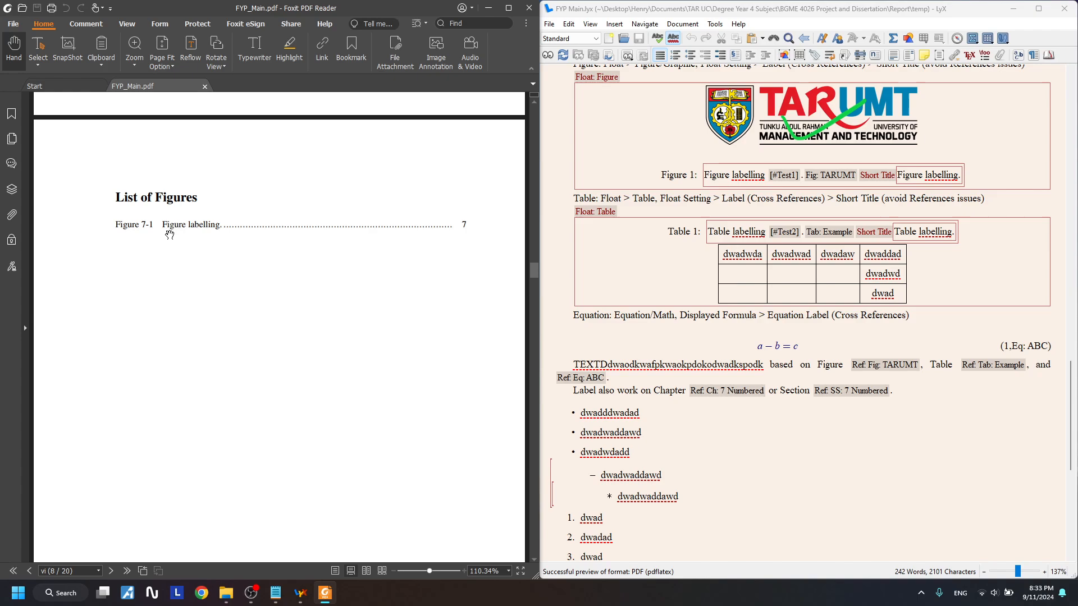
click(173, 225)
scroll(290, 269, up, 3)
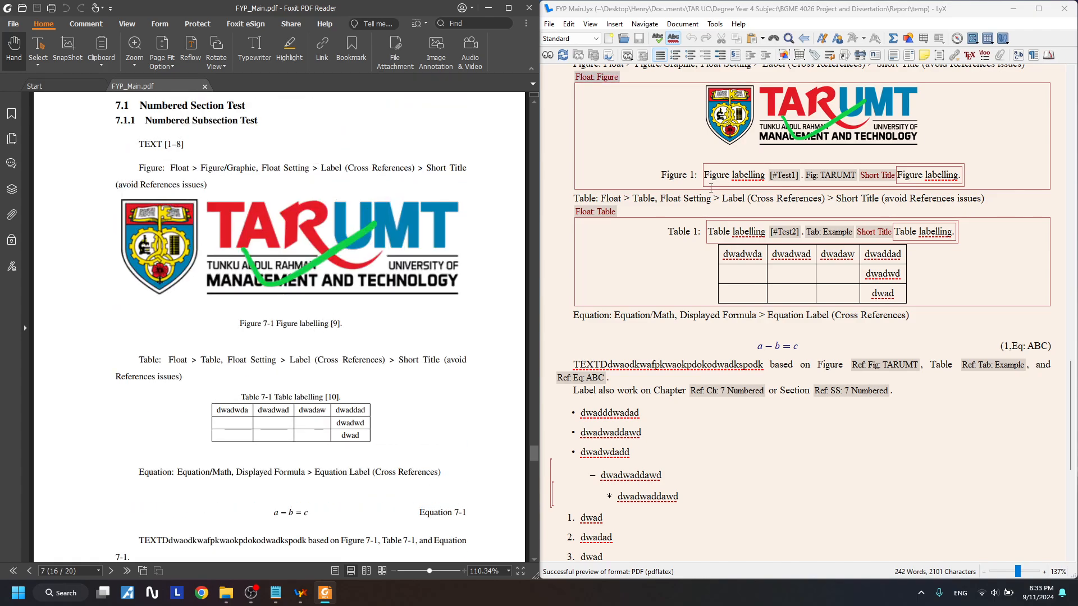
scroll(784, 318, up, 3)
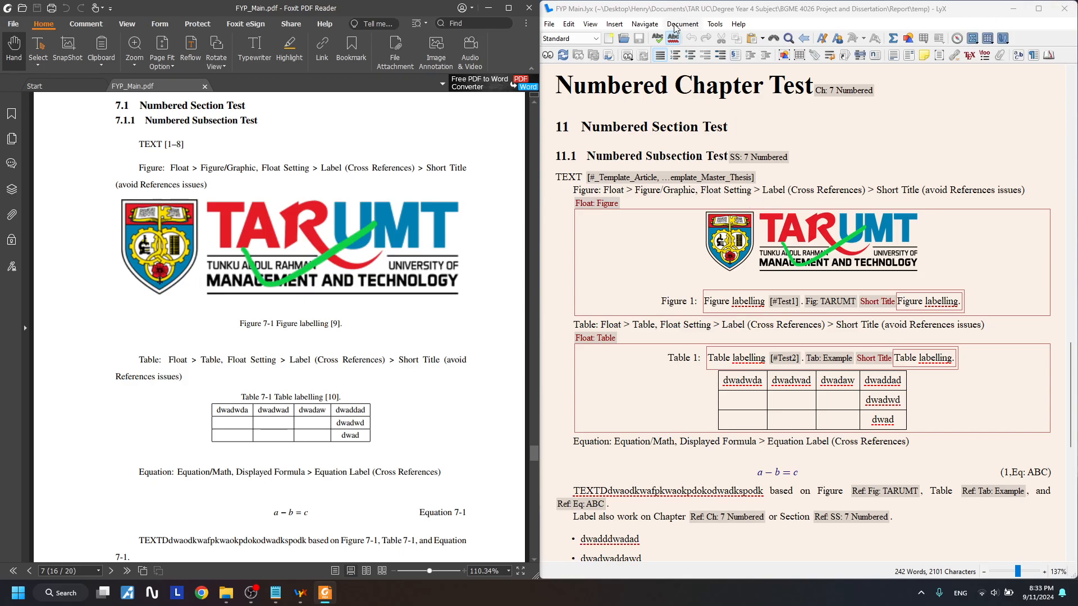
- In LyX, inspect the citation after TEXT and the Figure labelling caption
click(676, 3)
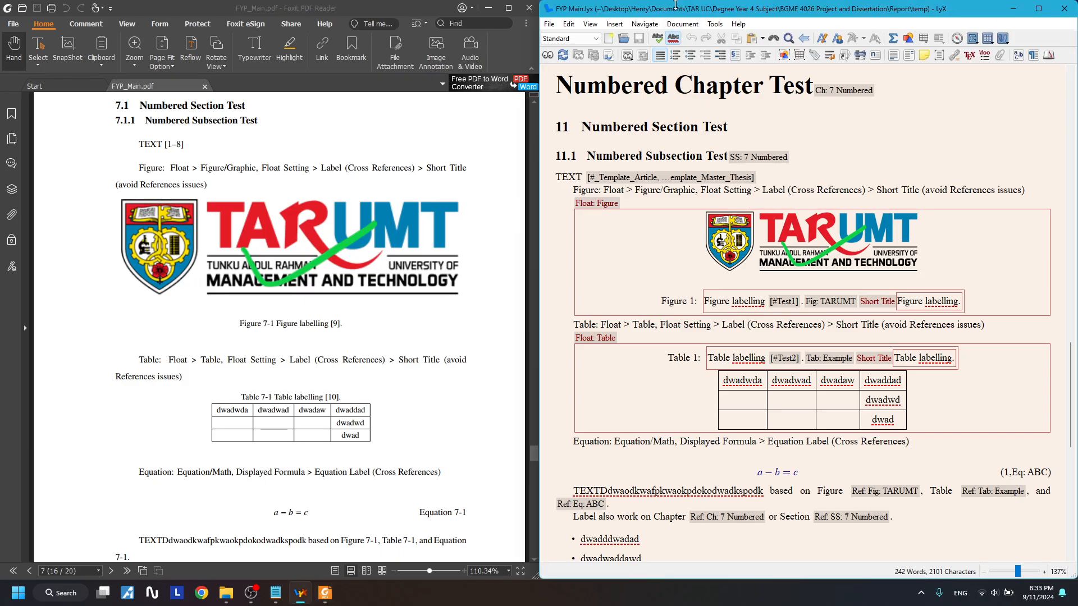
scroll(347, 220, up, 1)
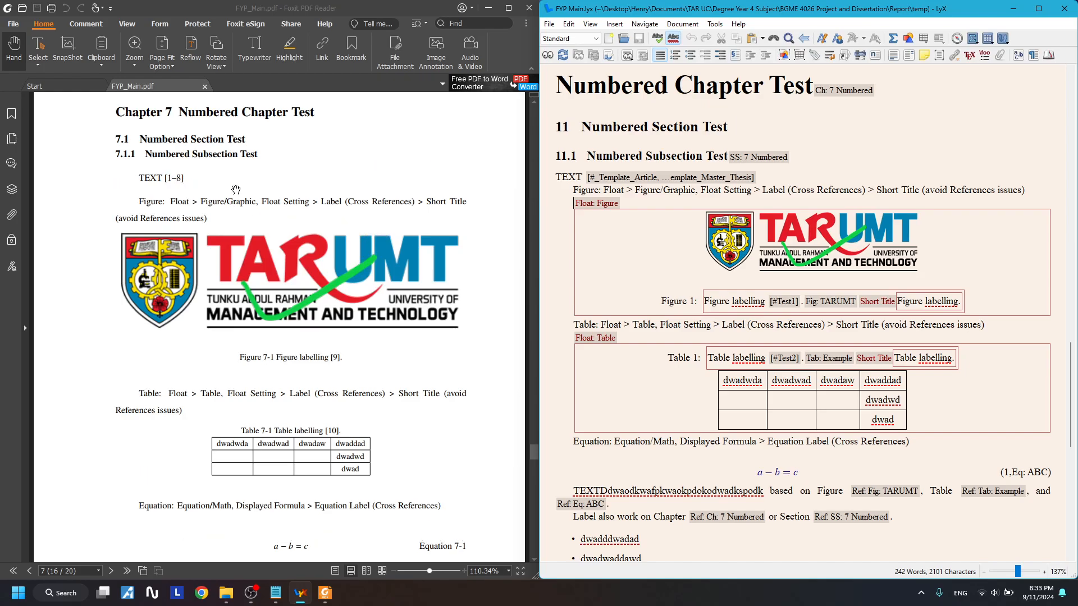
drag(568, 177, 767, 171)
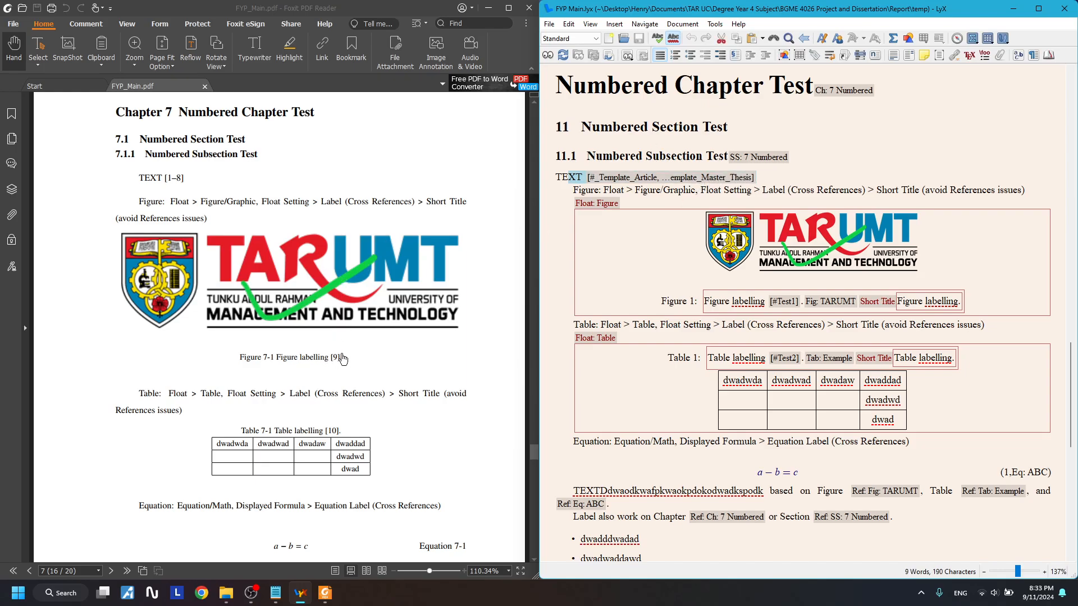
scroll(372, 378, down, 10)
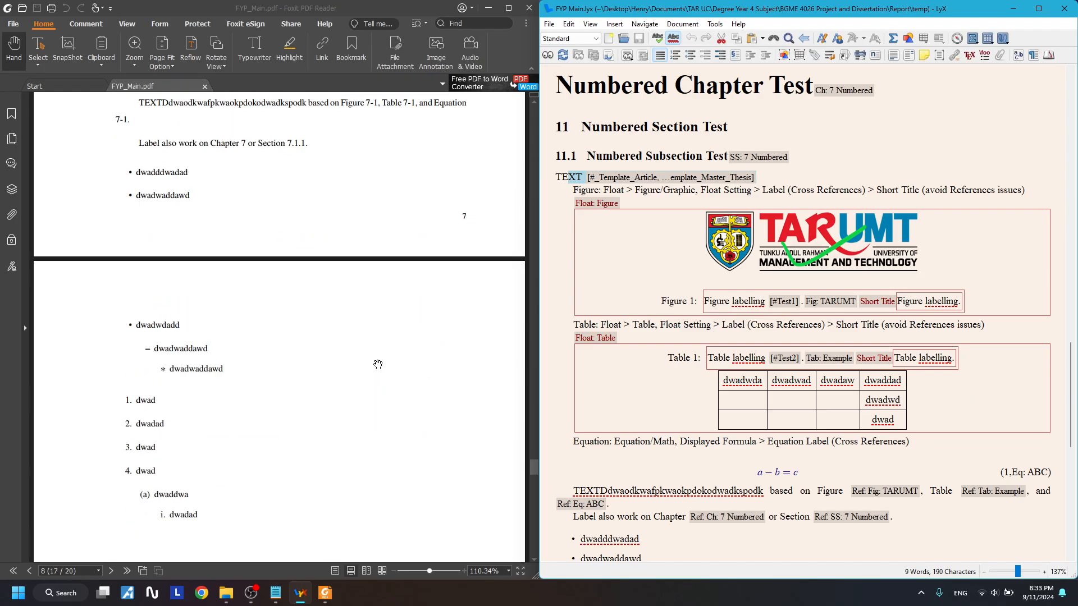
scroll(378, 365, down, 15)
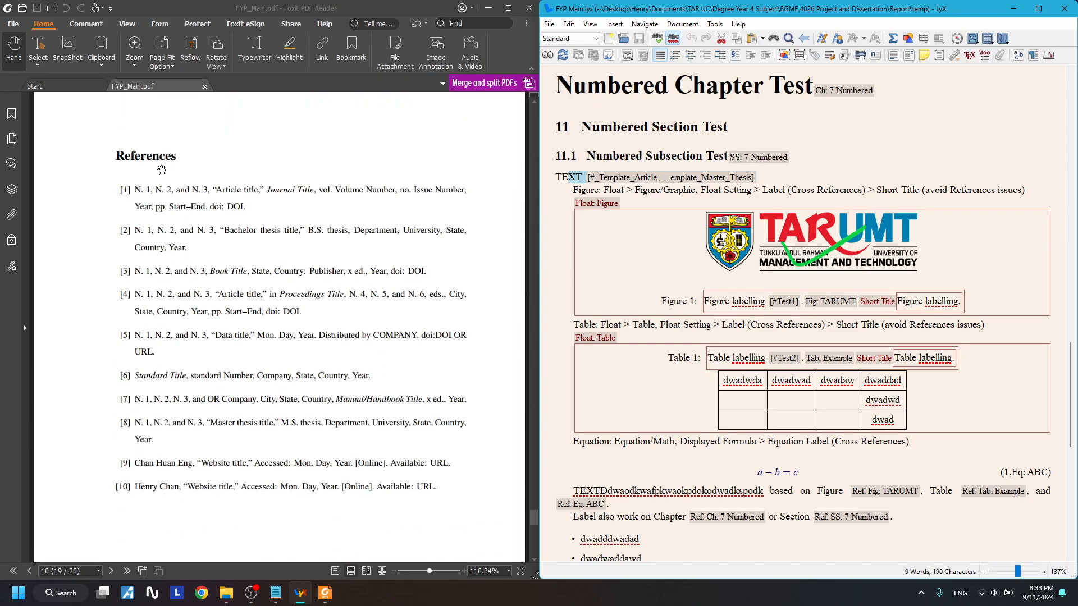
scroll(179, 166, down, 1)
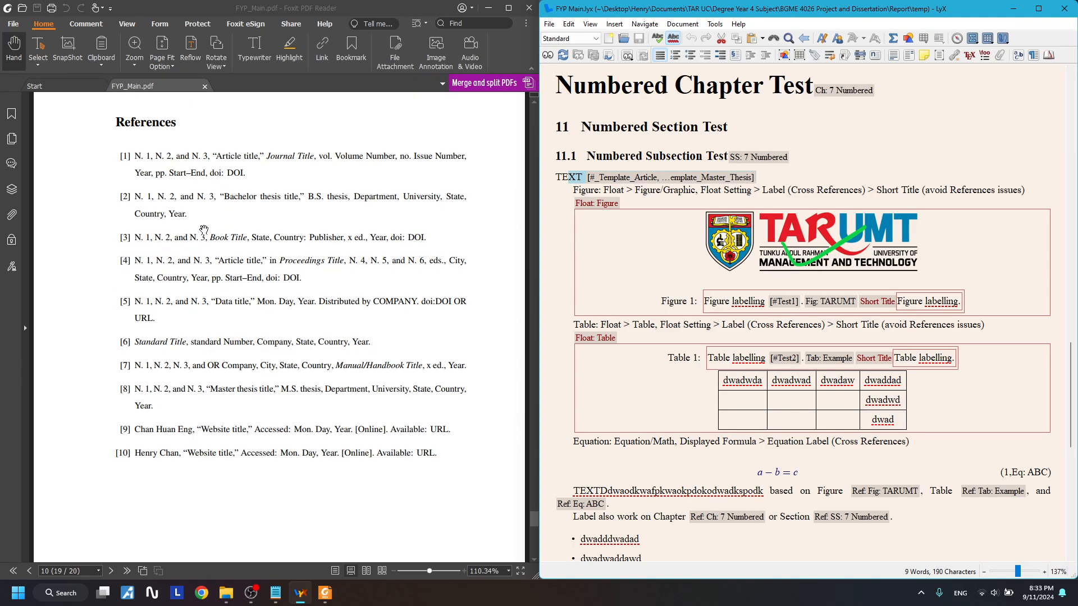
drag(148, 152, 169, 181)
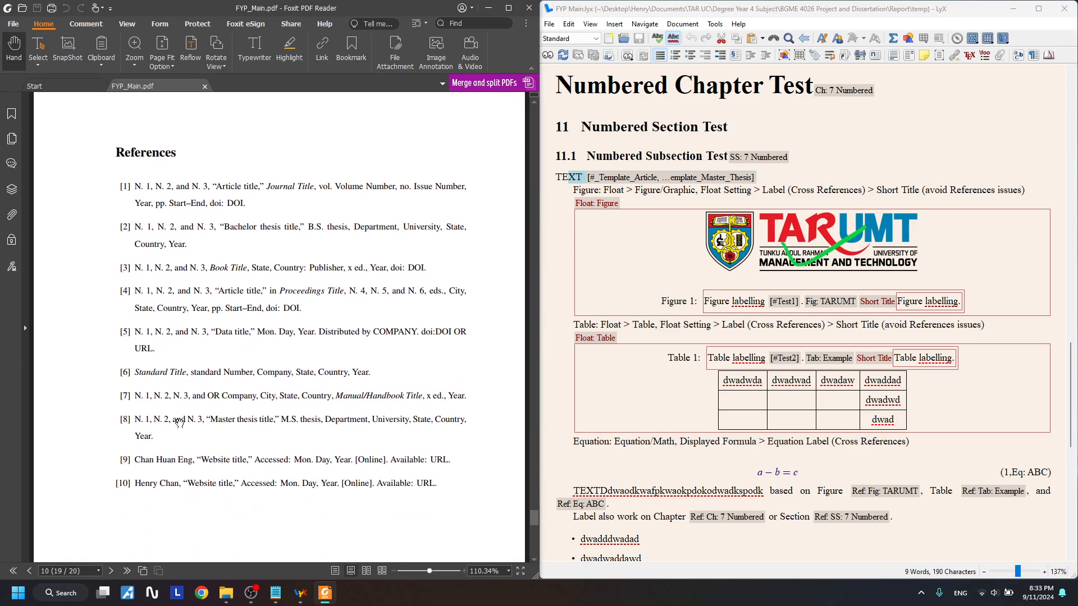
scroll(179, 422, down, 1)
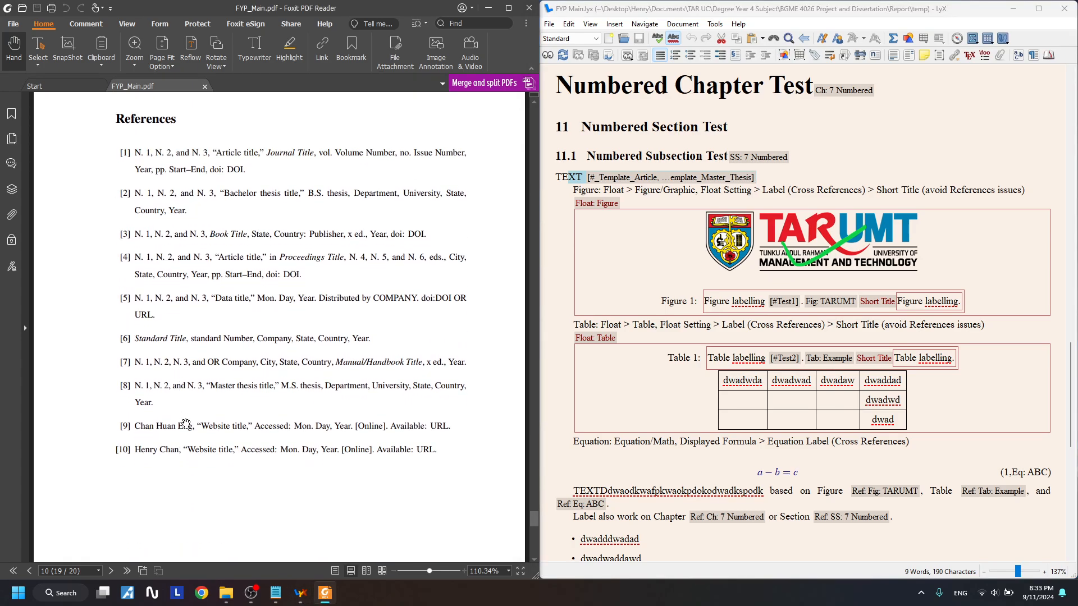
click(732, 301)
- Check in References that [9] and [10] are the Test1 and Test2 website entries
click(135, 425)
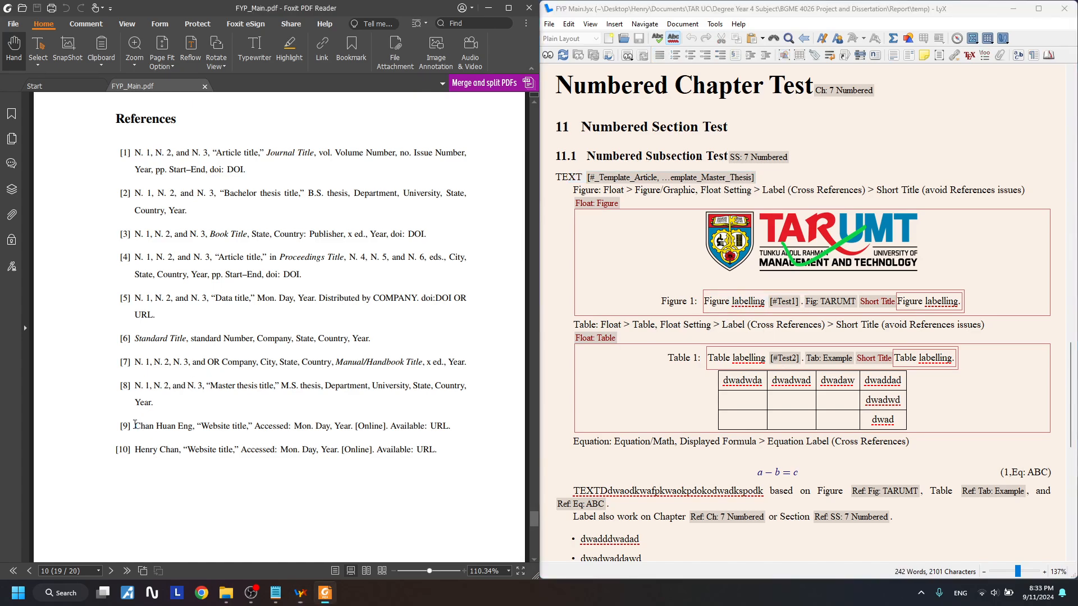
drag(138, 426, 186, 427)
click(151, 459)
scroll(238, 459, up, 20)
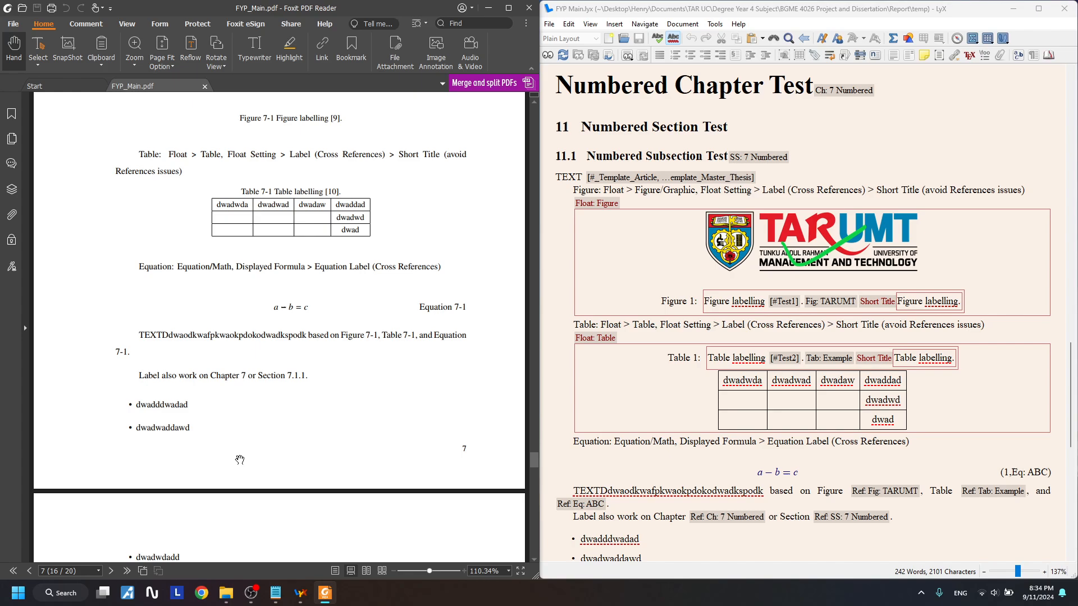
scroll(240, 460, up, 6)
scroll(295, 430, down, 3)
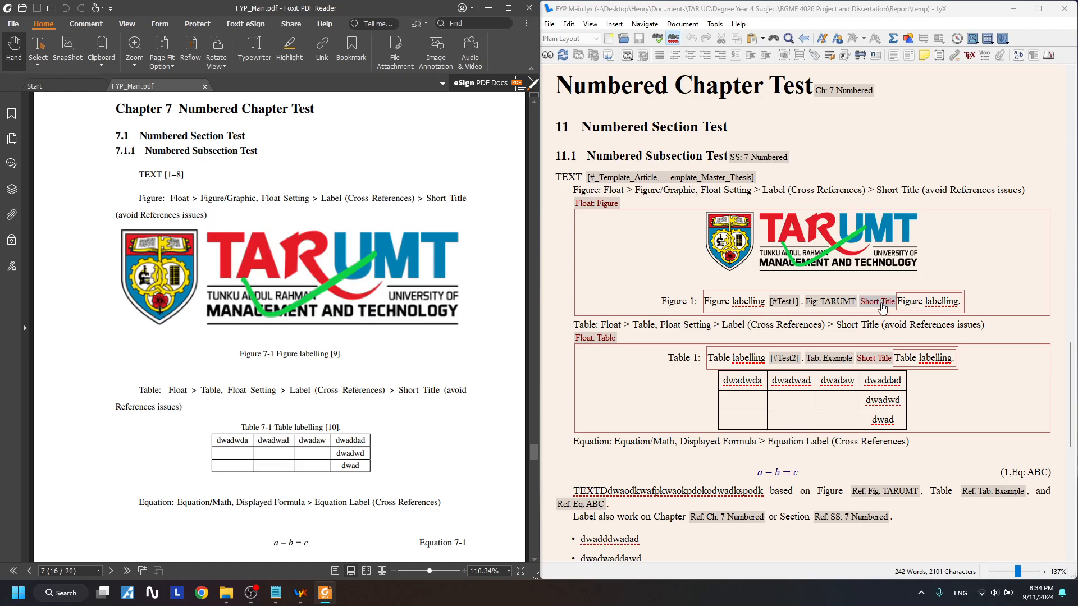
scroll(253, 337, down, 20)
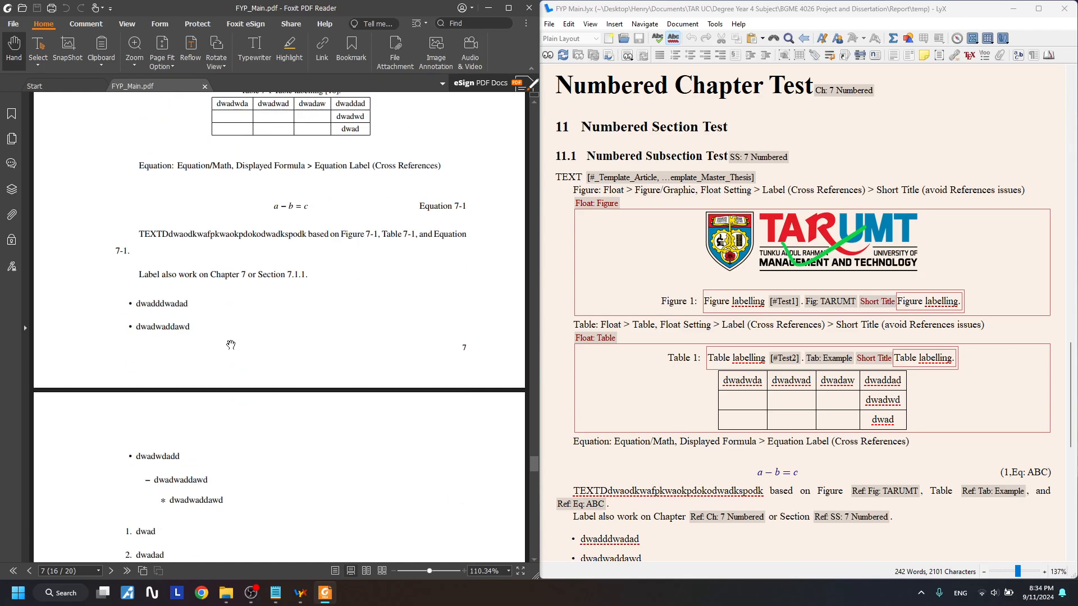
scroll(253, 337, down, 8)
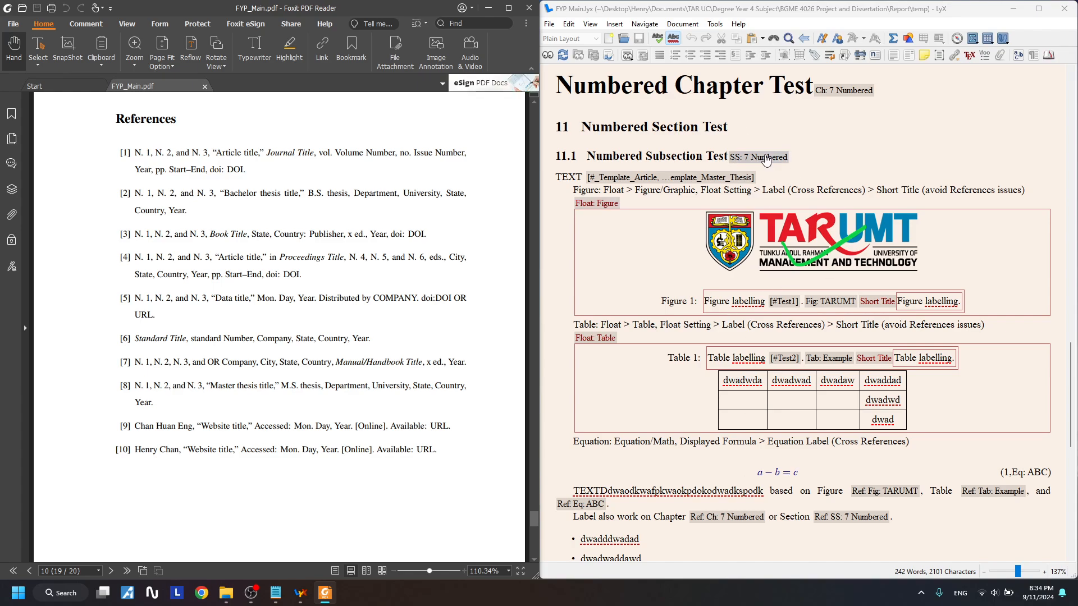
drag(555, 124, 755, 476)
scroll(393, 292, up, 8)
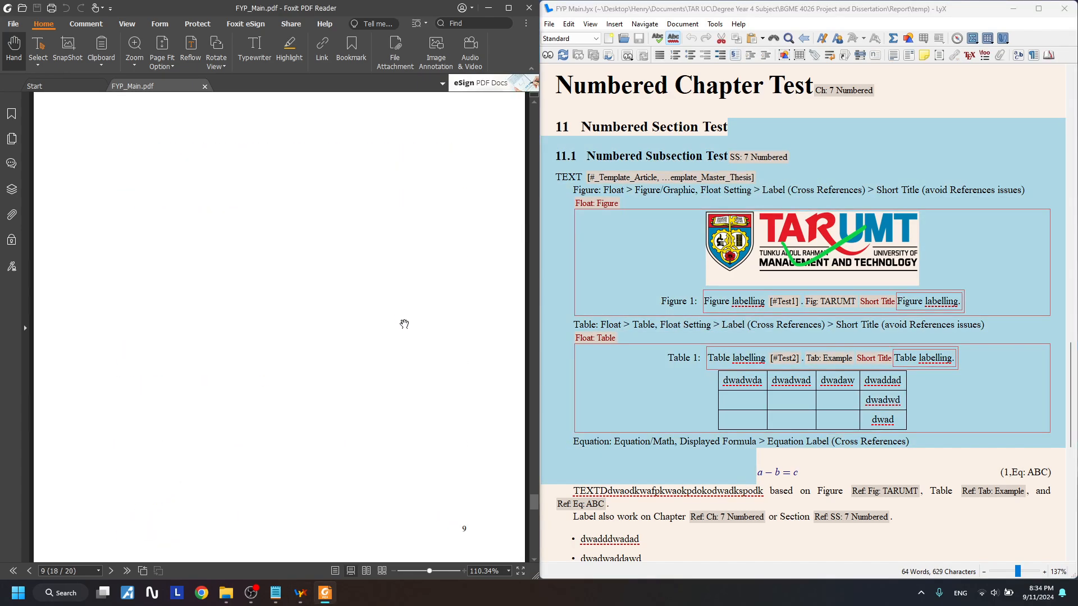
scroll(387, 354, down, 8)
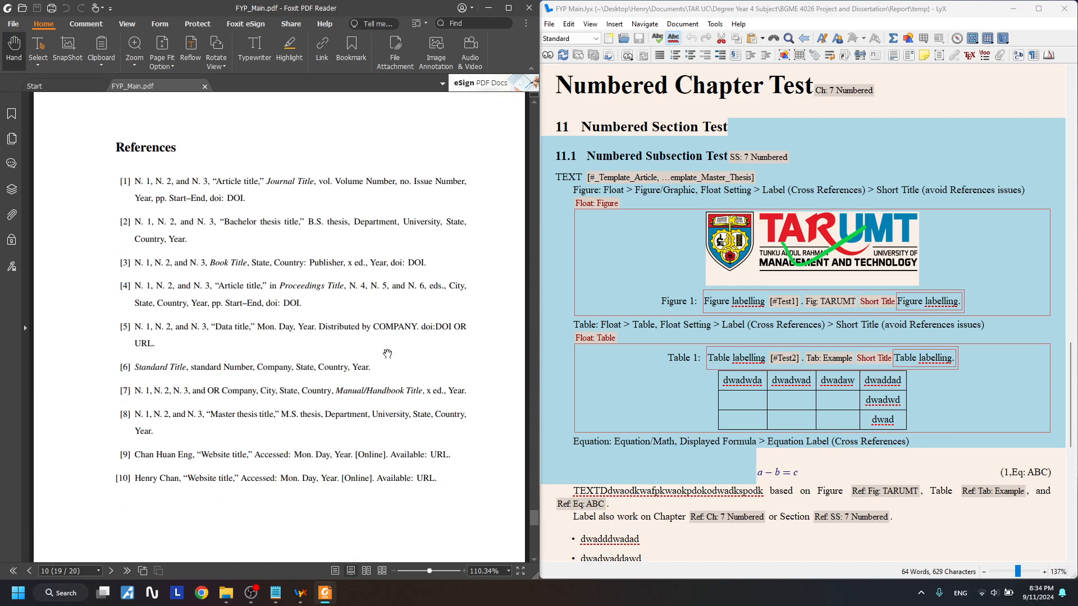
click(589, 441)
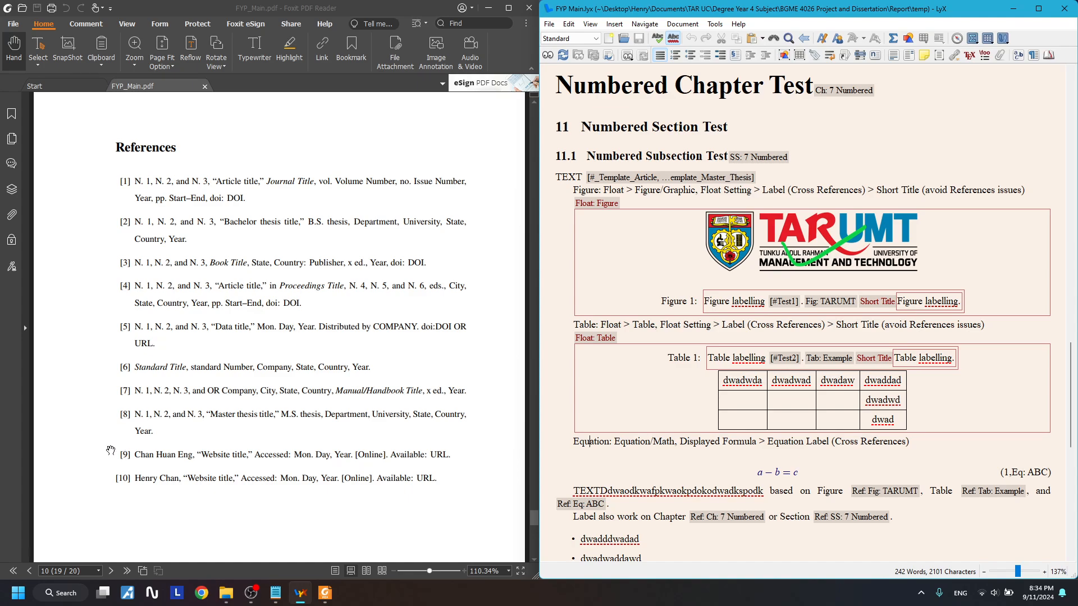
drag(110, 451, 359, 446)
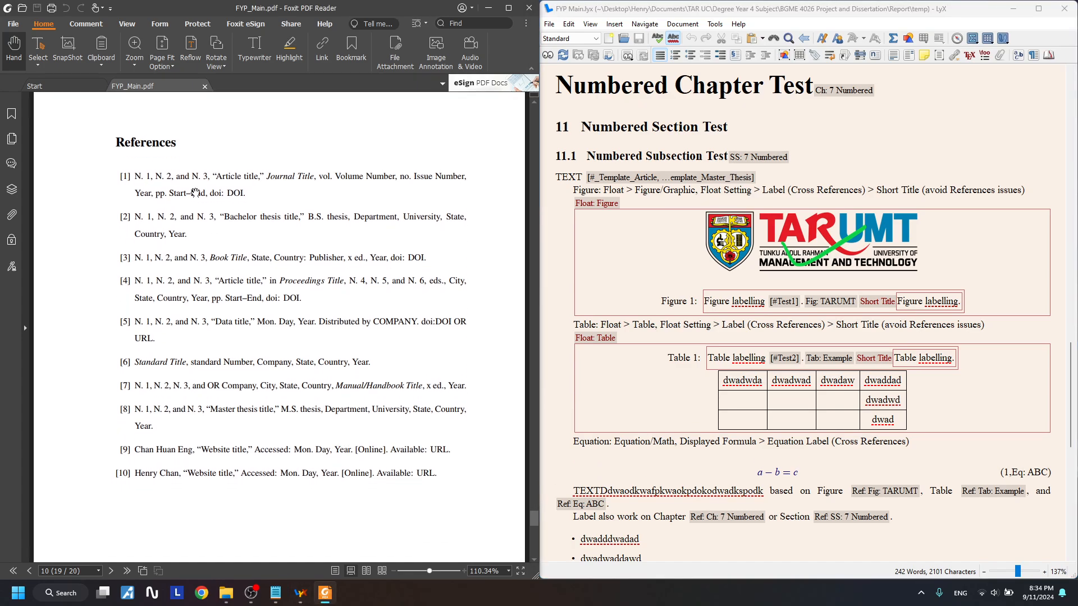
click(40, 47)
drag(119, 450, 477, 493)
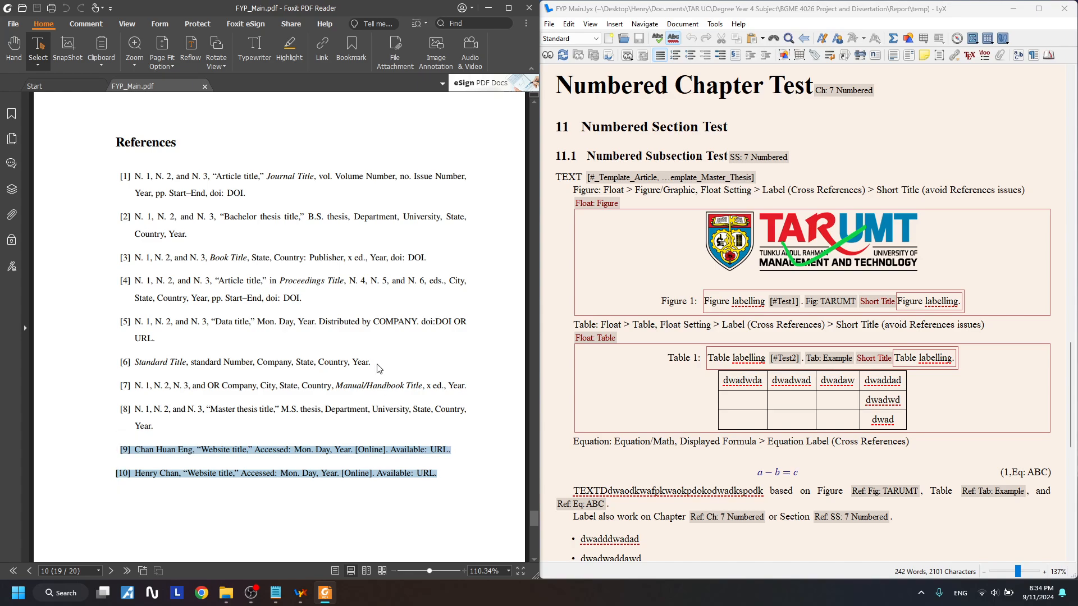
drag(133, 156, 477, 167)
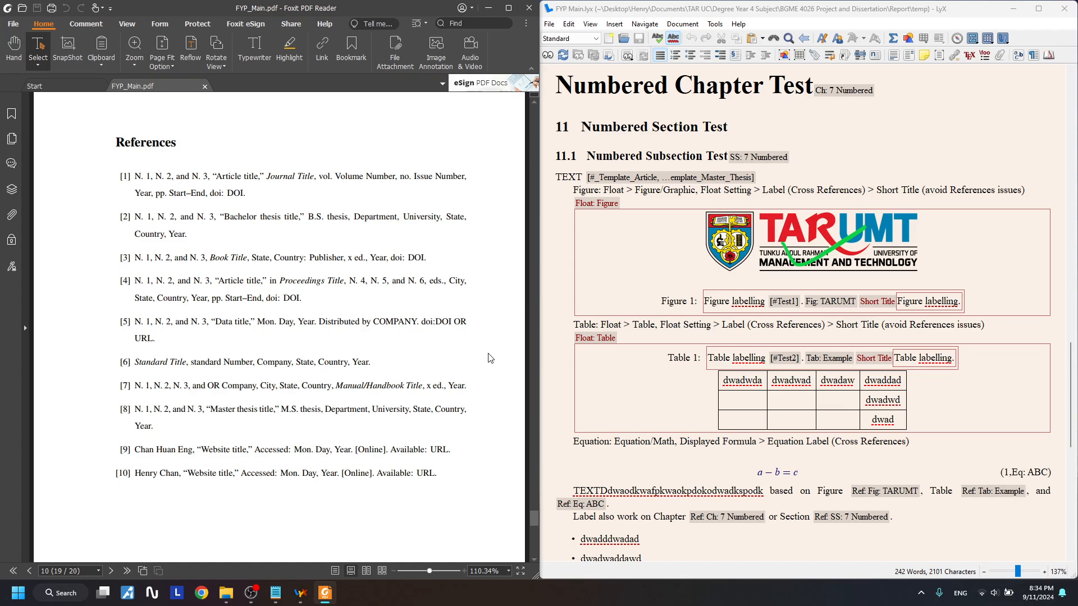
scroll(452, 448, up, 3)
scroll(452, 448, down, 6)
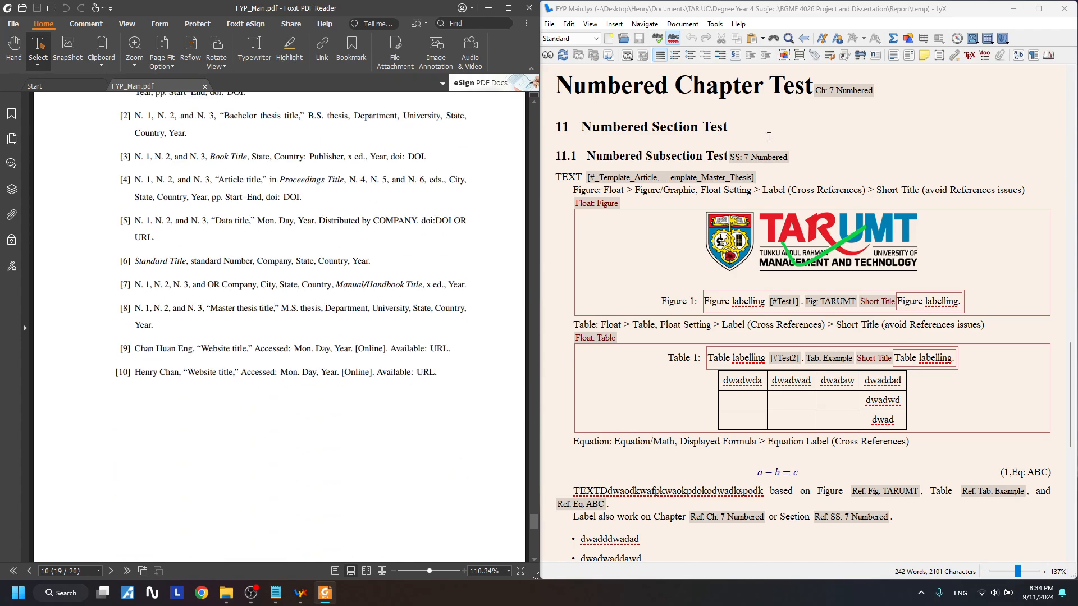
scroll(712, 443, down, 3)
scroll(666, 320, up, 5)
scroll(666, 320, down, 2)
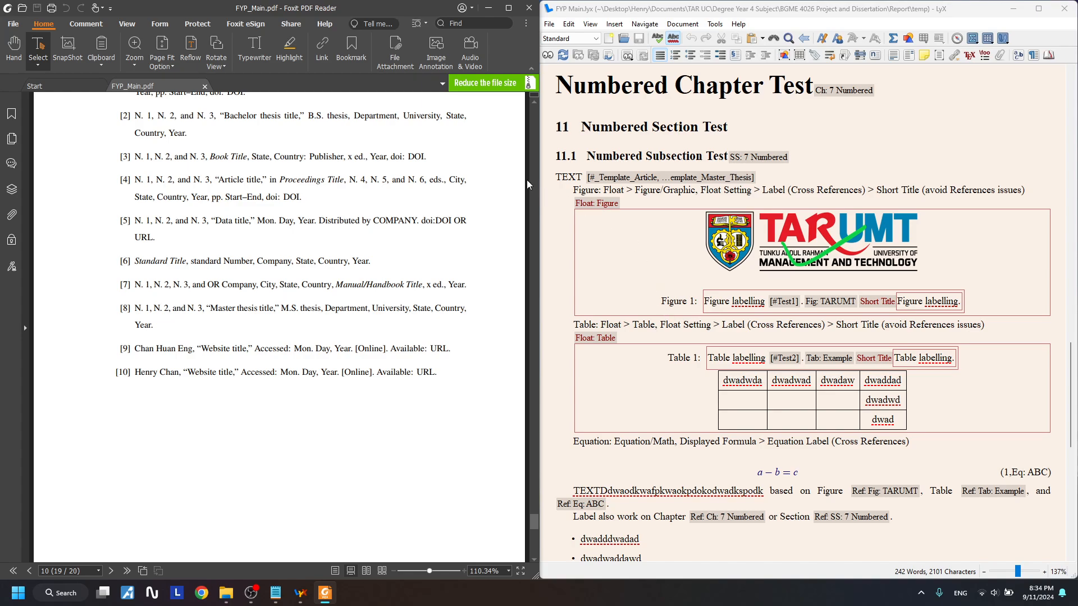
drag(557, 173, 898, 498)
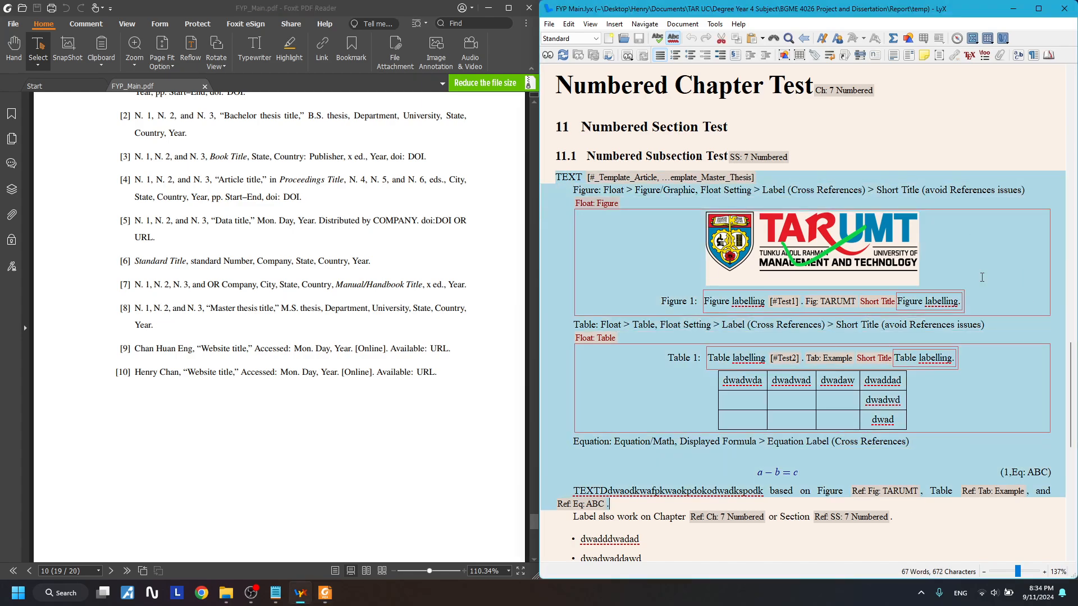
click(593, 198)
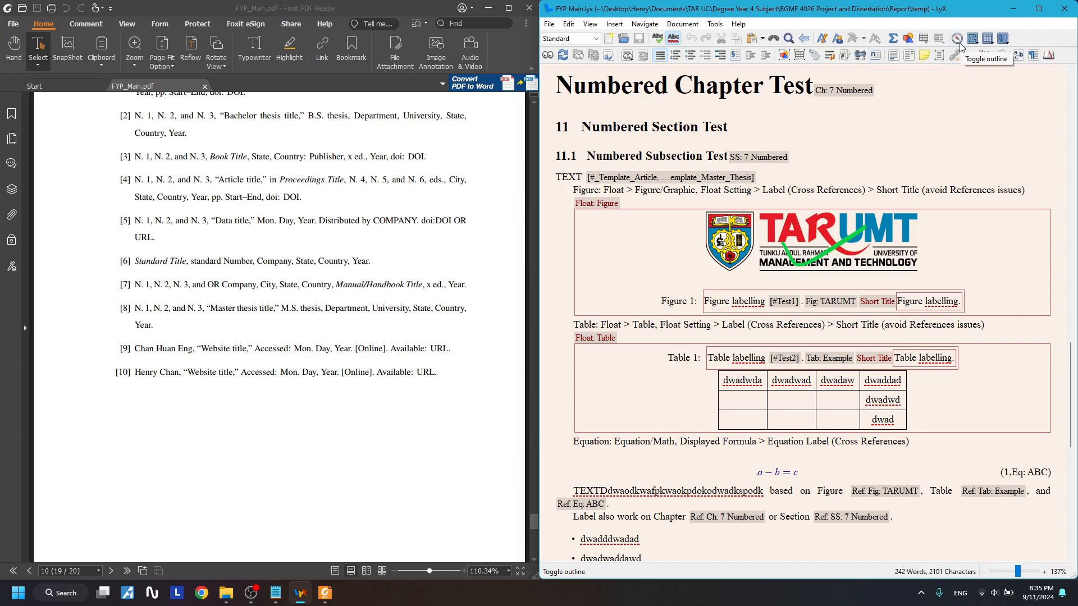
- Check the layouts of the numbered chapter, section and subsection headings and the TEXT line
click(973, 100)
click(890, 124)
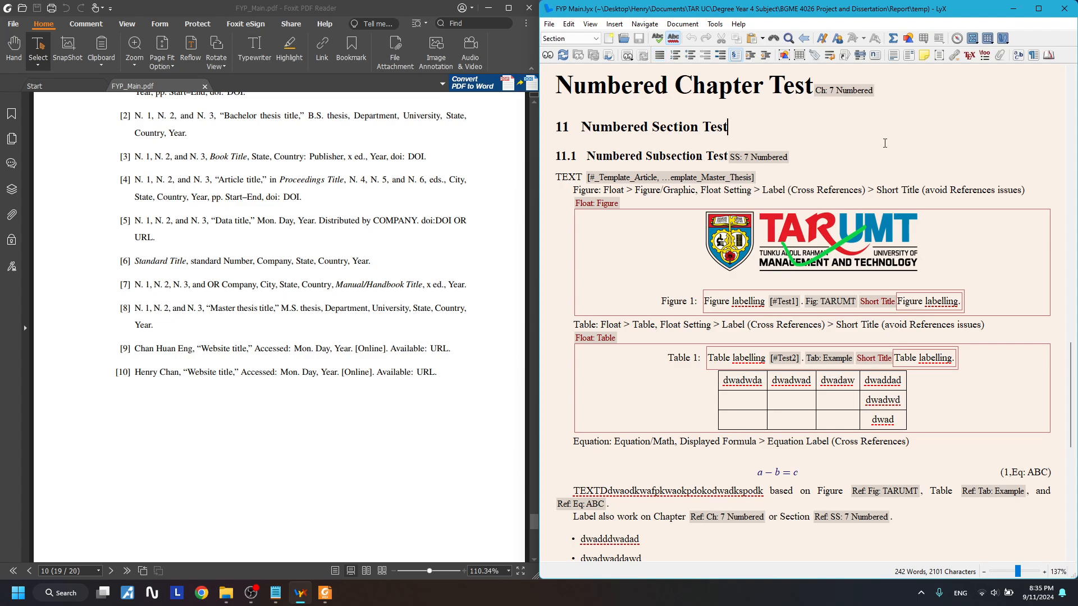
click(881, 153)
scroll(652, 129, up, 3)
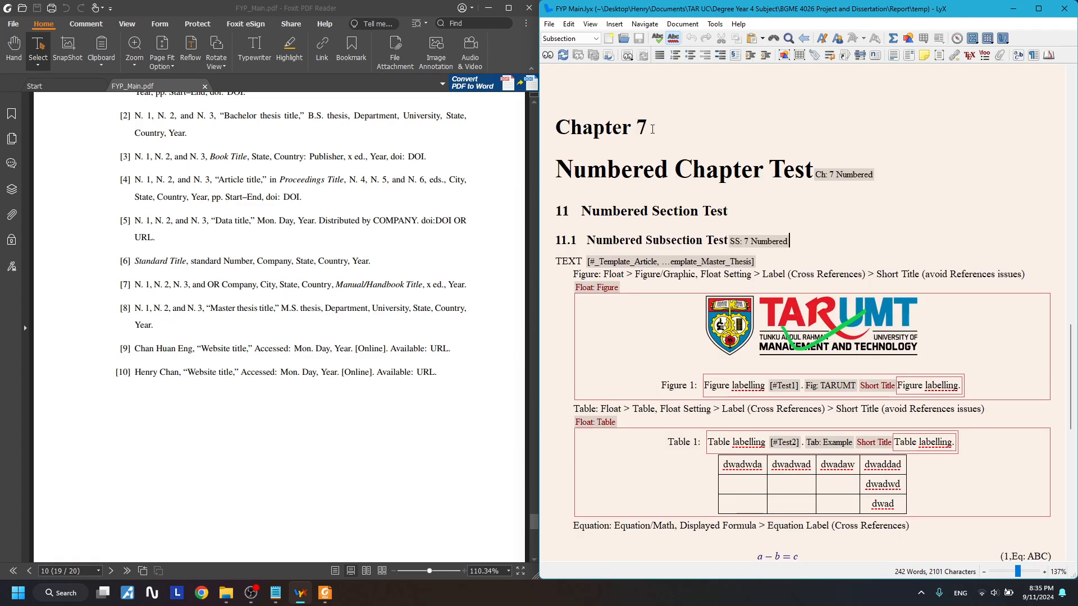
click(874, 170)
click(780, 213)
click(914, 168)
click(874, 217)
click(846, 242)
click(817, 262)
- Place the caret at the end of the Unnumbered Chapter Test heading
scroll(873, 237, down, 5)
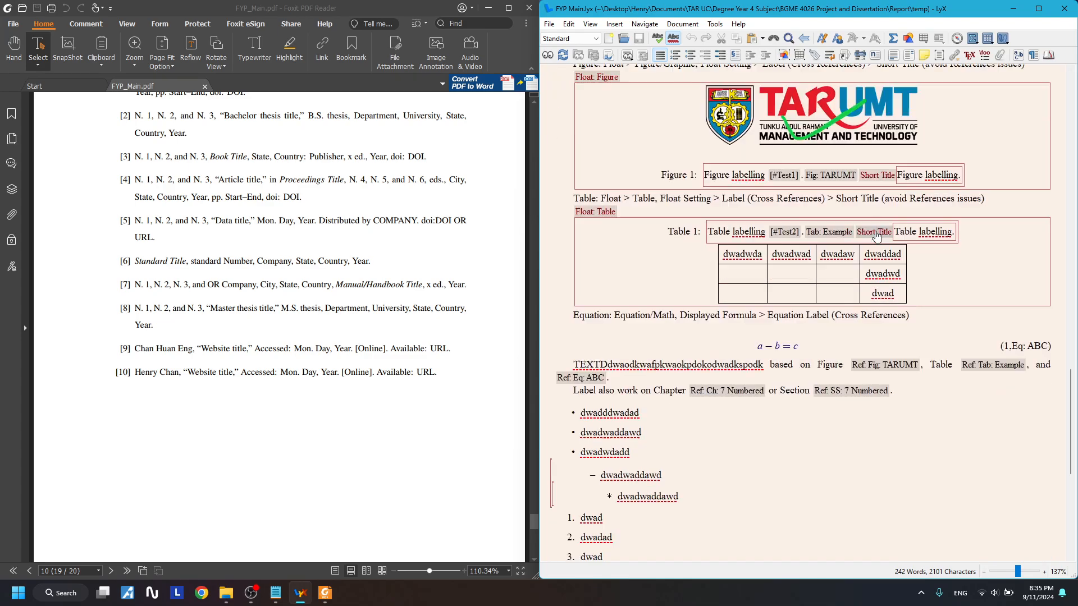
scroll(873, 237, up, 4)
scroll(871, 241, up, 1)
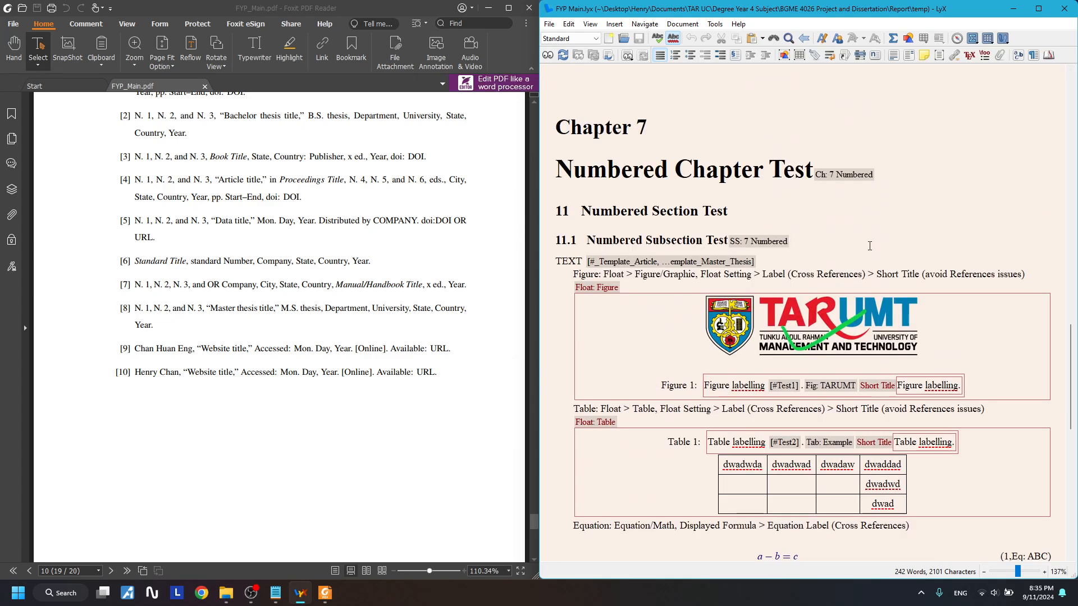
scroll(870, 246, down, 5)
scroll(869, 246, up, 4)
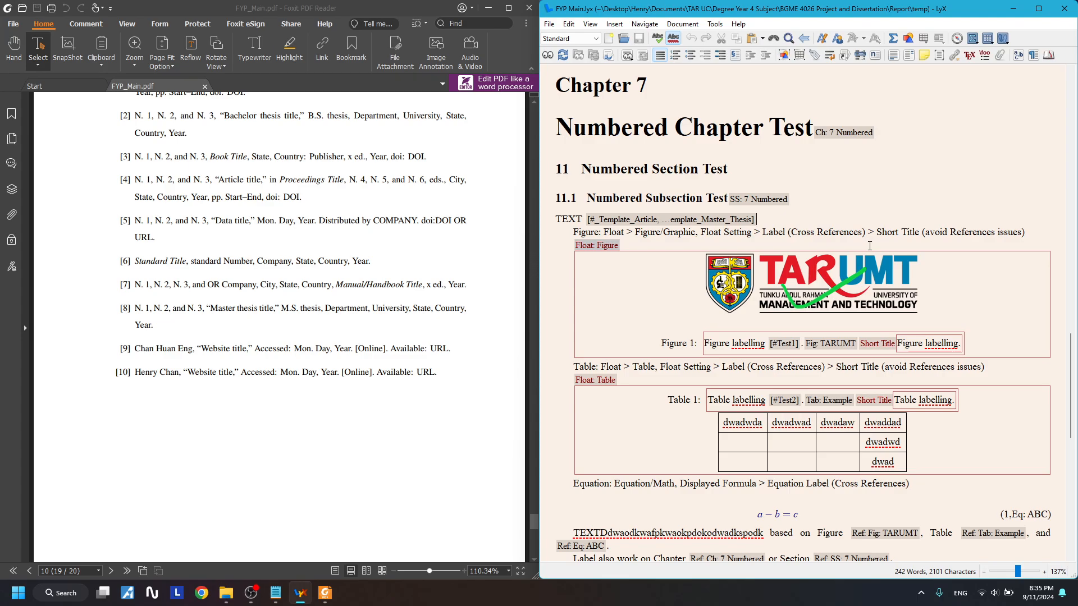
scroll(869, 245, down, 10)
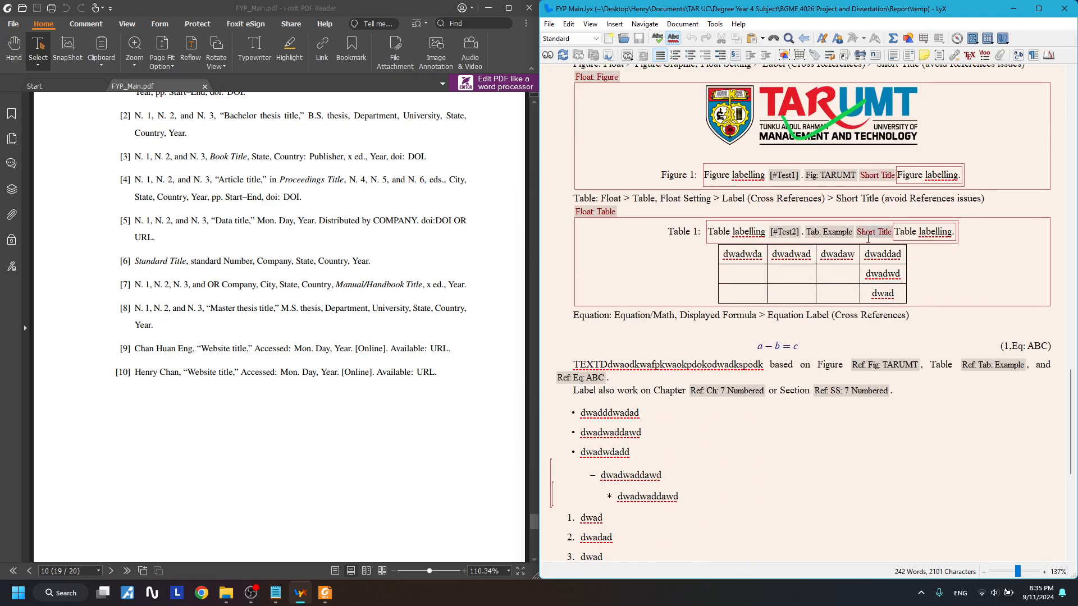
click(866, 385)
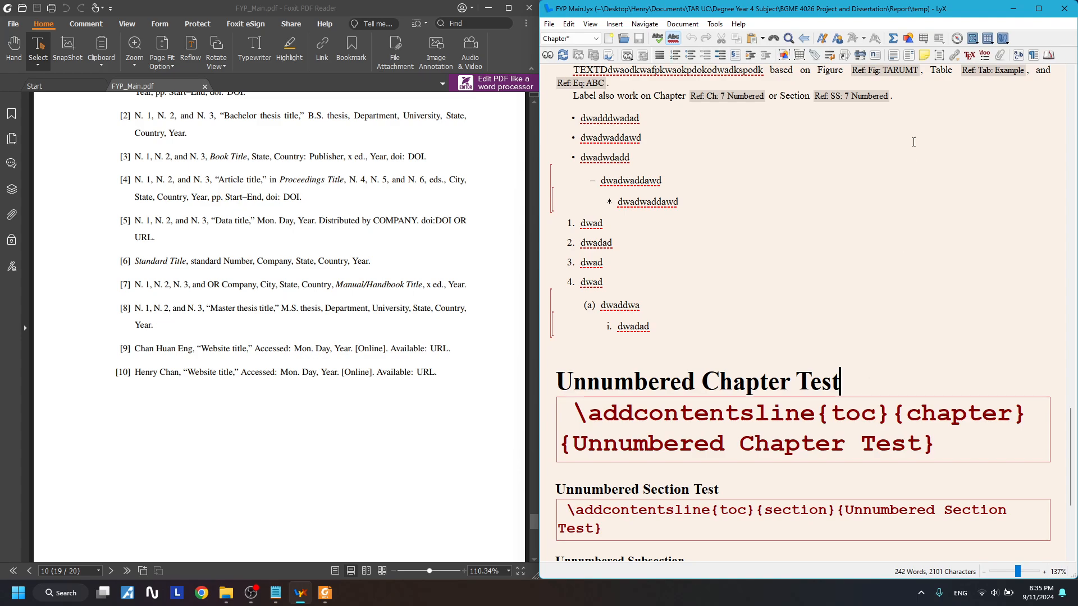
- Insert a note after the unnumbered chapter heading reading 'Change figure something!'
click(923, 55)
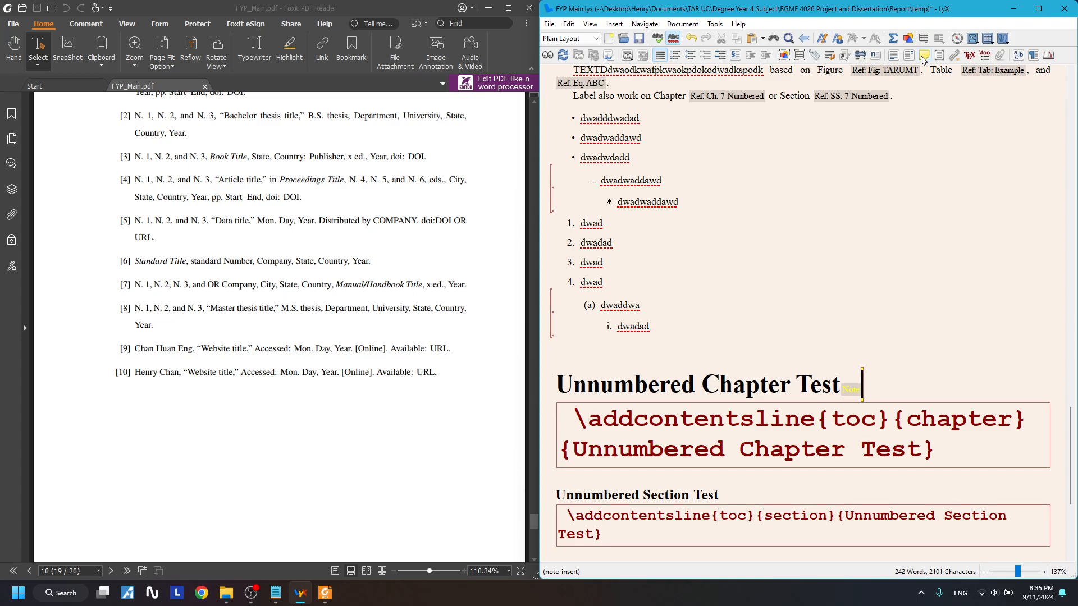
text(dwdawdaw)
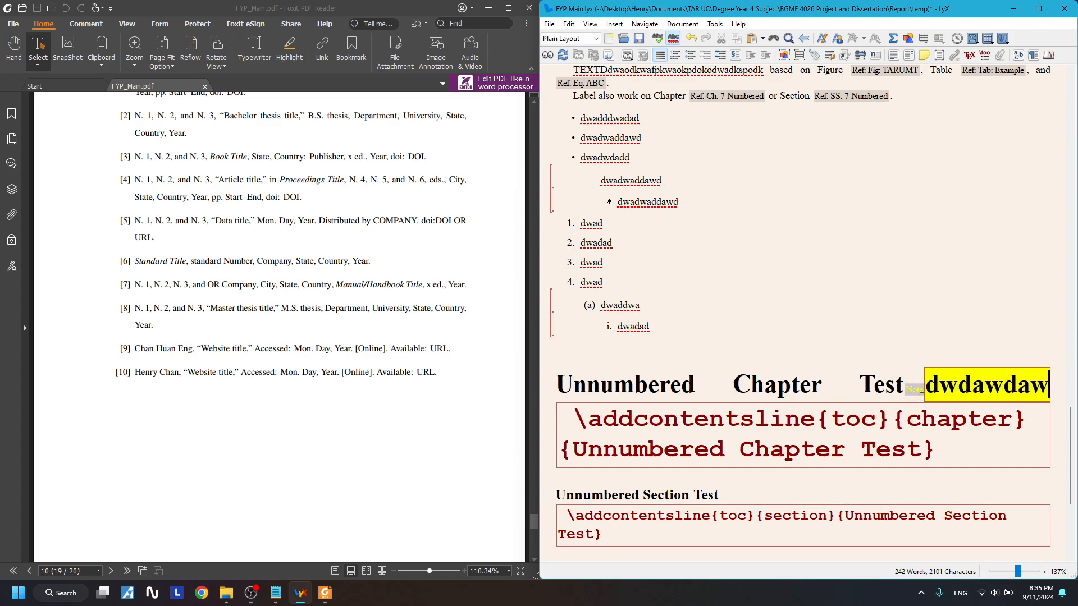
text(dawddawdasdwasddwasdw)
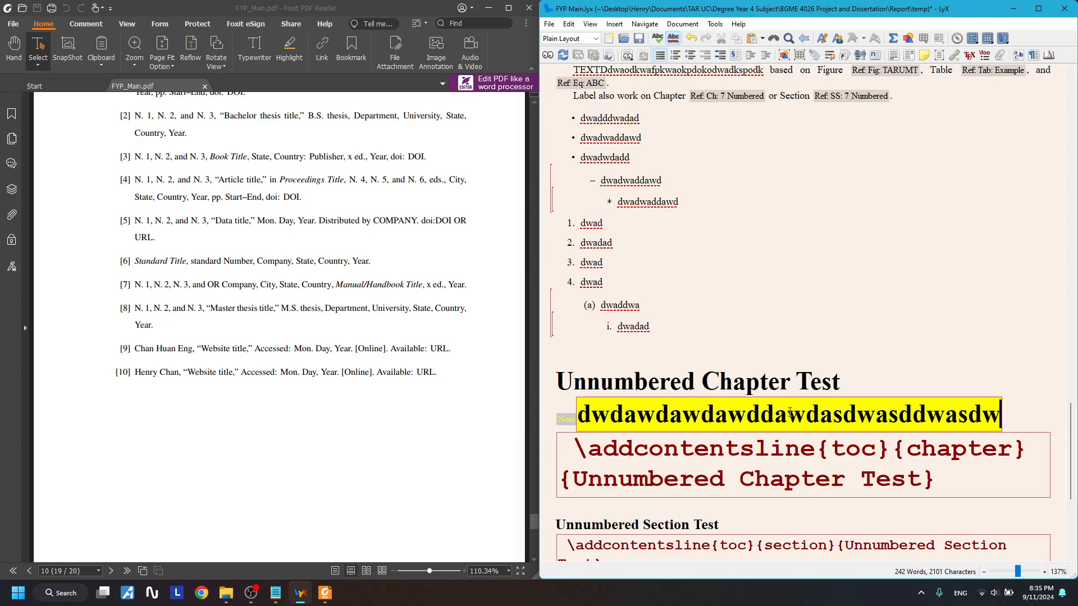
text(afwalasdlpwadl[sdpldapdlp[dlawpdlsdpsa[ld)
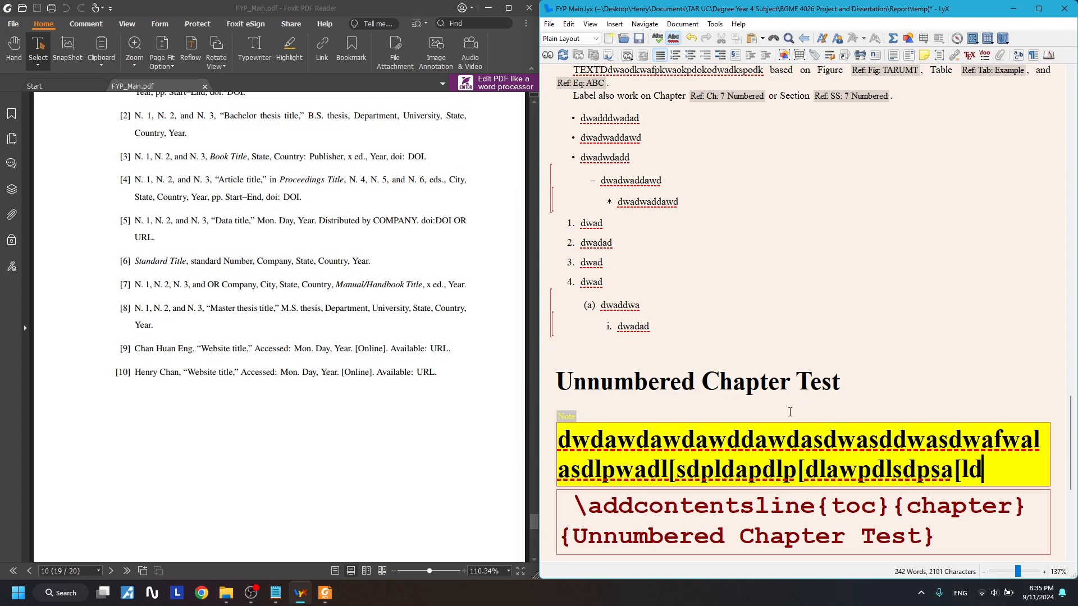
key(BackSpace)
key(BackSpace)
key(BackSpace)
key(BackSpace)
key(BackSpace)
key(BackSpace)
key(BackSpace)
key(BackSpace)
key(BackSpace)
key(BackSpace)
key(BackSpace)
key(BackSpace)
key(BackSpace)
key(BackSpace)
key(BackSpace)
key(BackSpace)
key(BackSpace)
key(BackSpace)
key(BackSpace)
key(BackSpace)
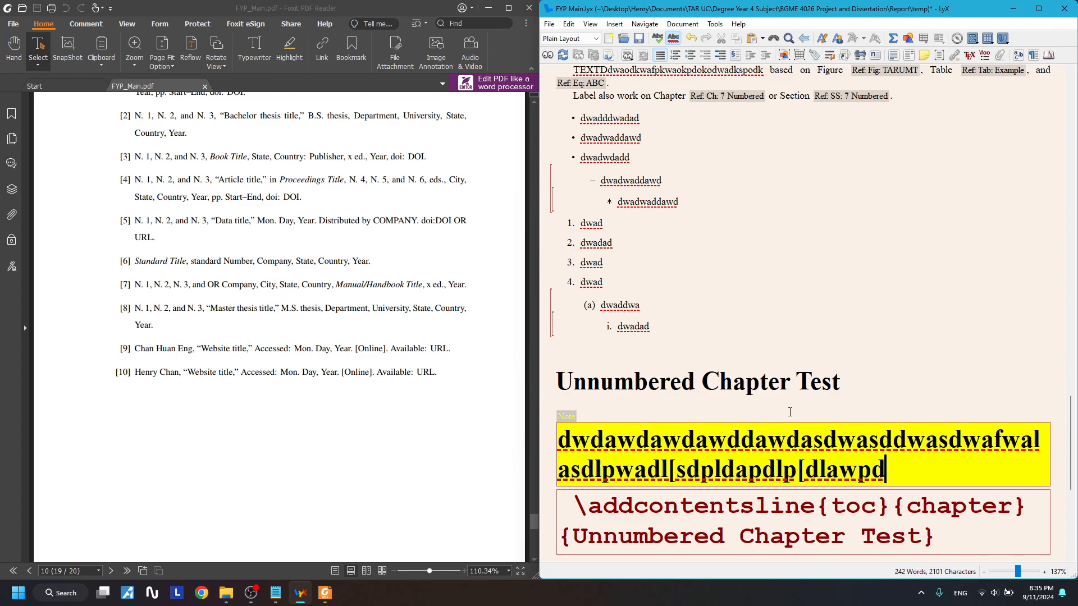
key(BackSpace)
key(BackSpace)
key(BackSpace)
key(BackSpace)
key(BackSpace)
key(BackSpace)
key(BackSpace)
key(BackSpace)
key(BackSpace)
key(BackSpace)
key(BackSpace)
key(BackSpace)
key(BackSpace)
key(BackSpace)
key(BackSpace)
key(BackSpace)
key(BackSpace)
key(BackSpace)
key(BackSpace)
key(BackSpace)
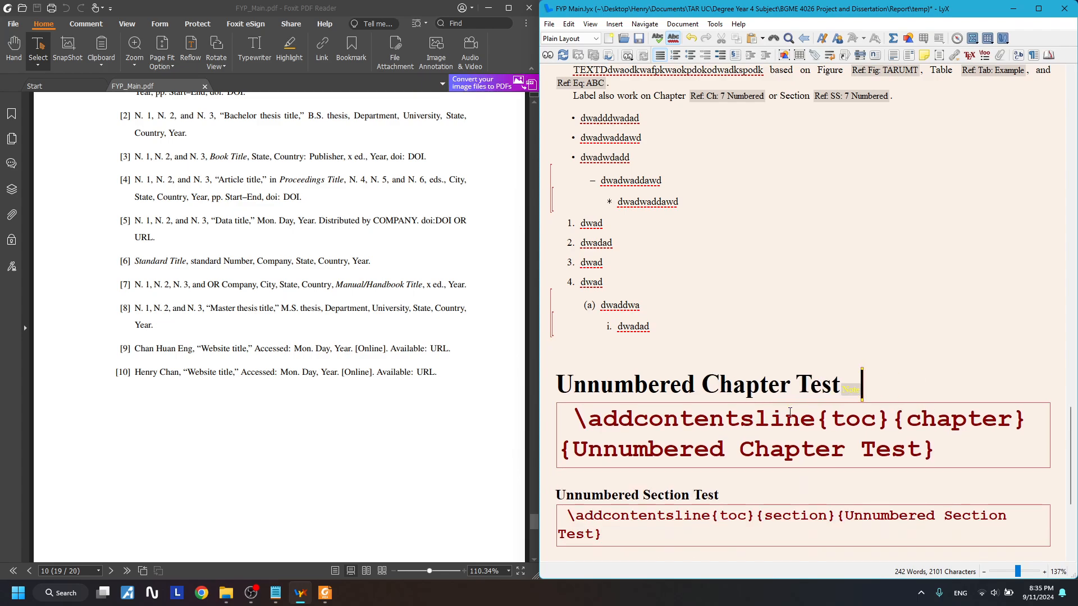
text(Chan)
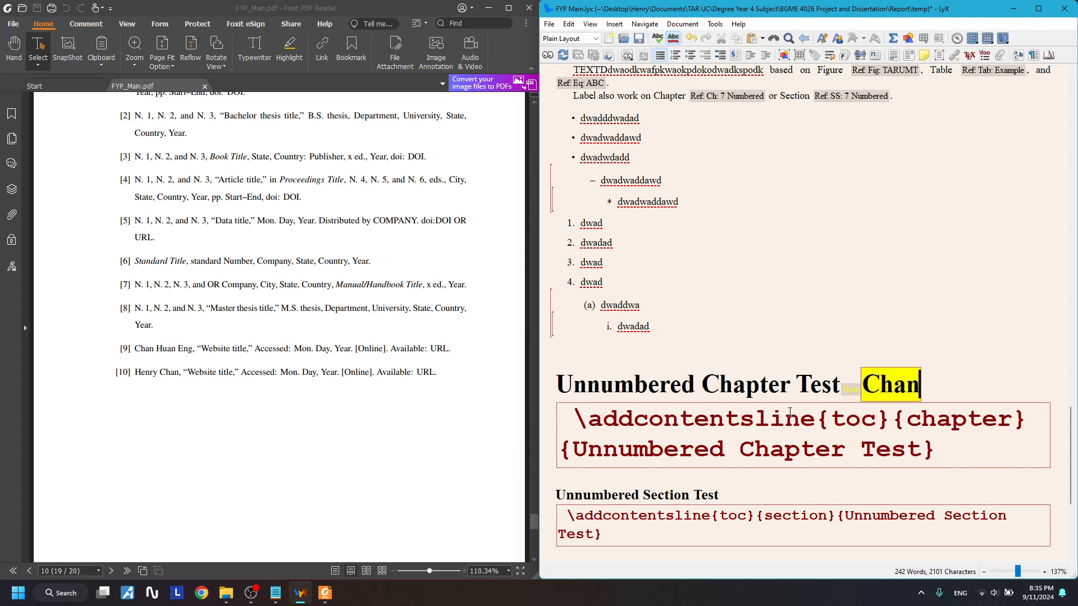
text(ge figure )
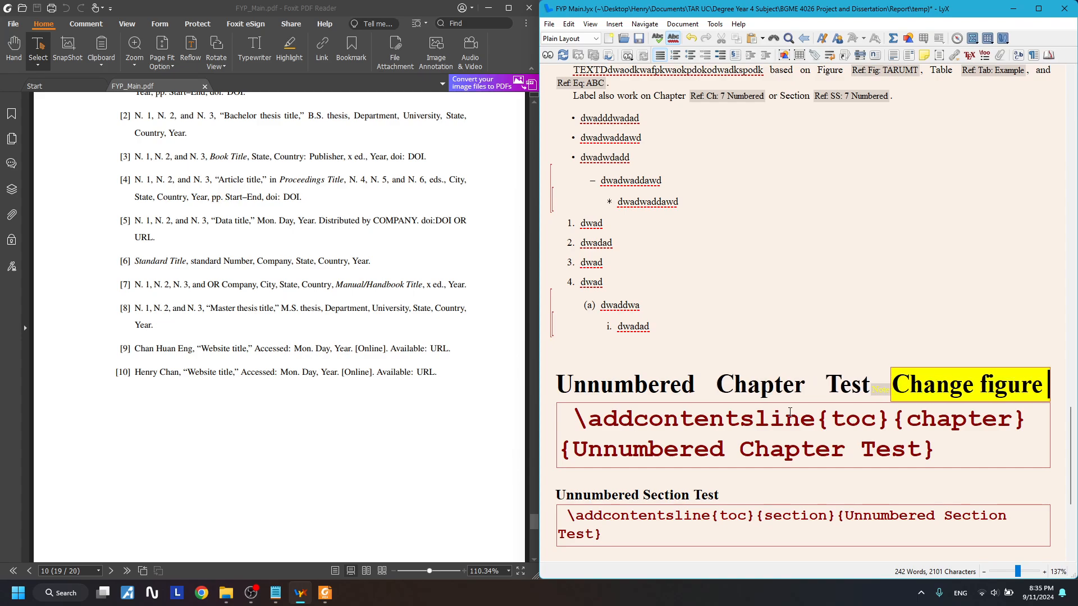
text(something!)
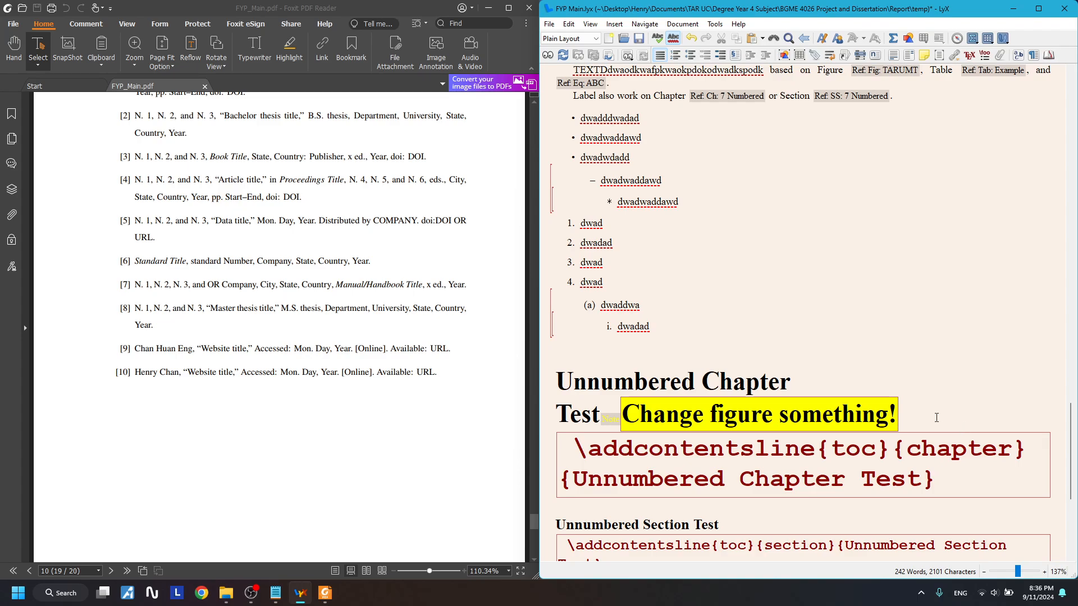
- Save the thesis and rebuild the PDF preview
key(ctrl+a)
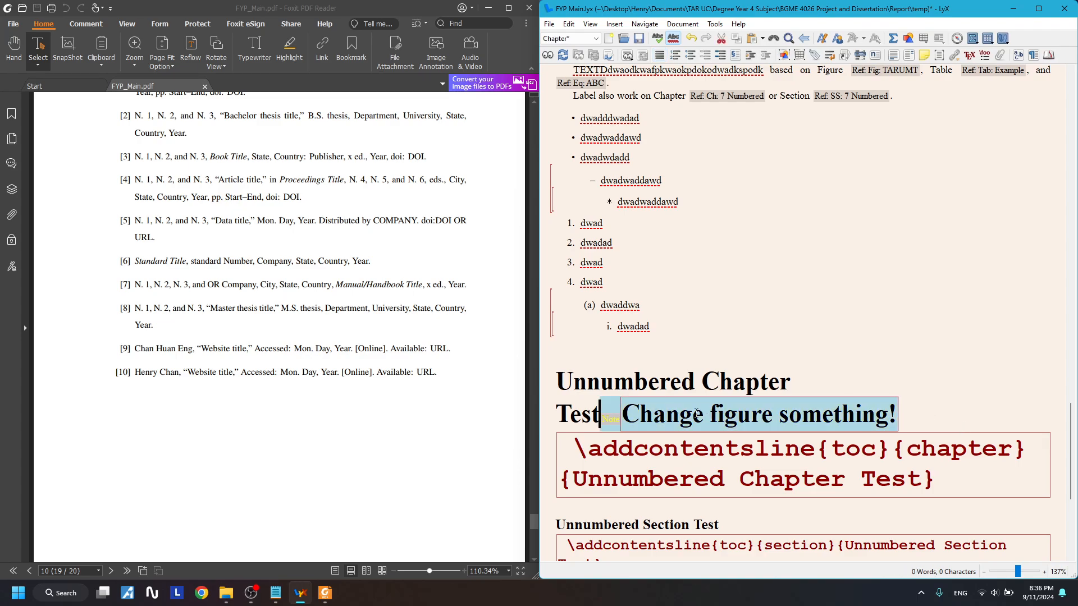
drag(622, 414, 854, 406)
scroll(533, 231, up, 10)
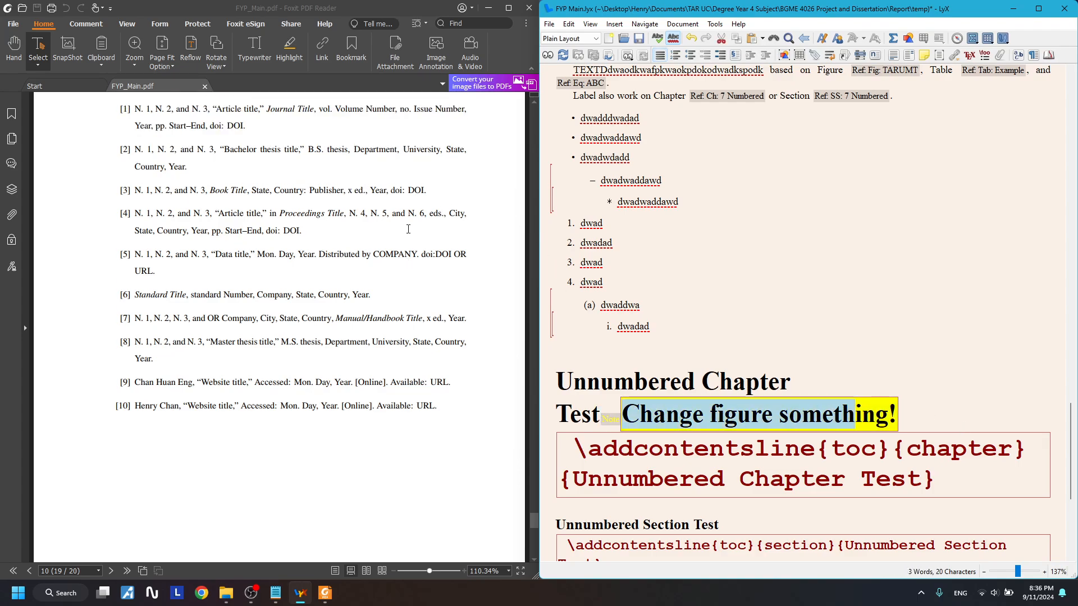
click(526, 7)
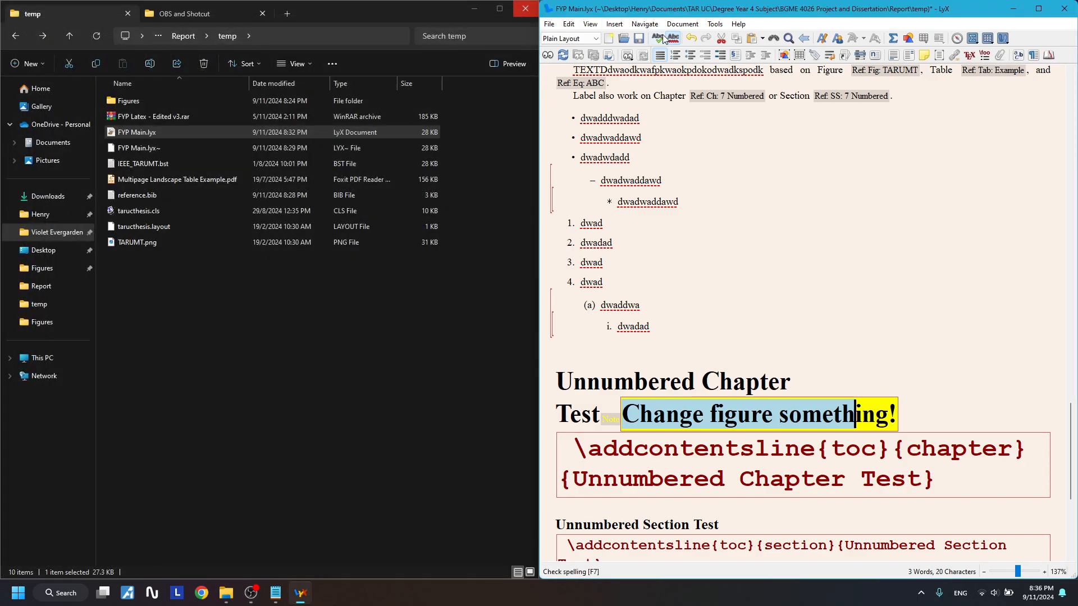
click(639, 39)
click(548, 55)
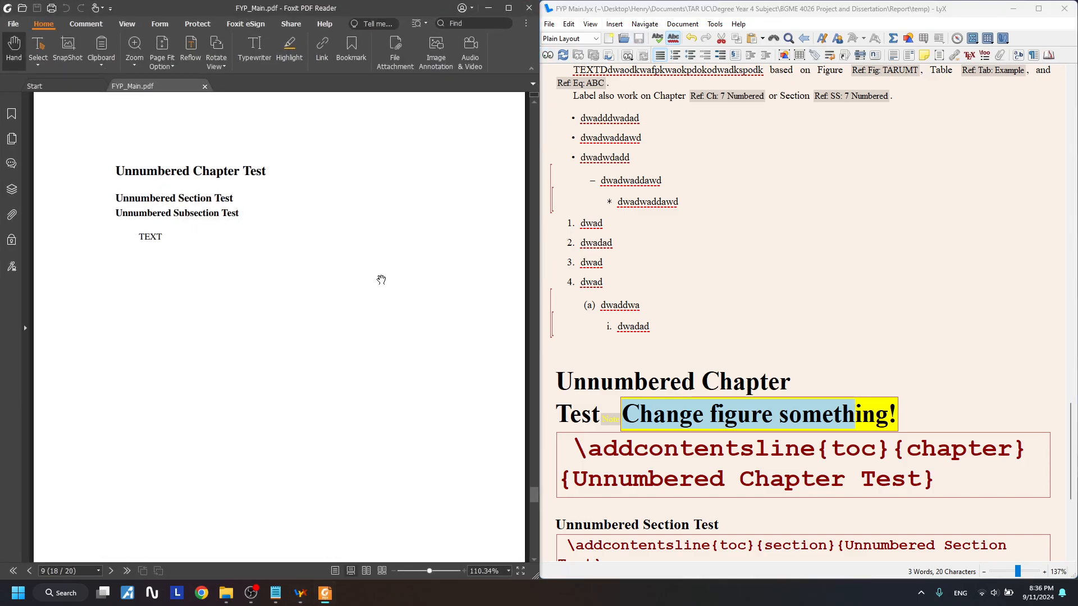
click(649, 383)
- Replace the note's 'Change figure something!' wording with 'Progress:'
drag(573, 383, 732, 384)
click(633, 406)
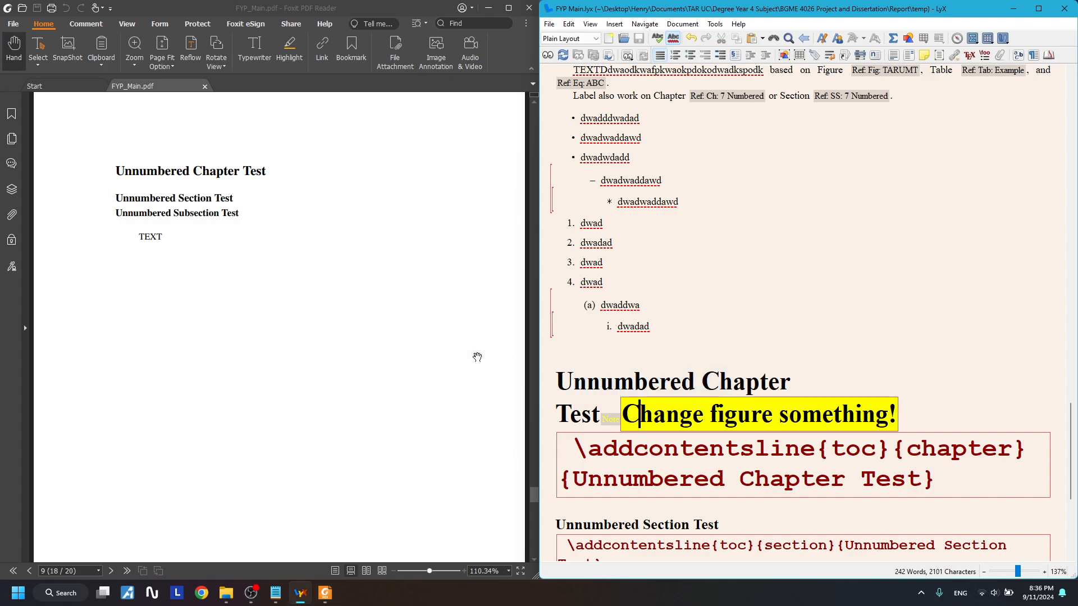
drag(284, 175, 358, 169)
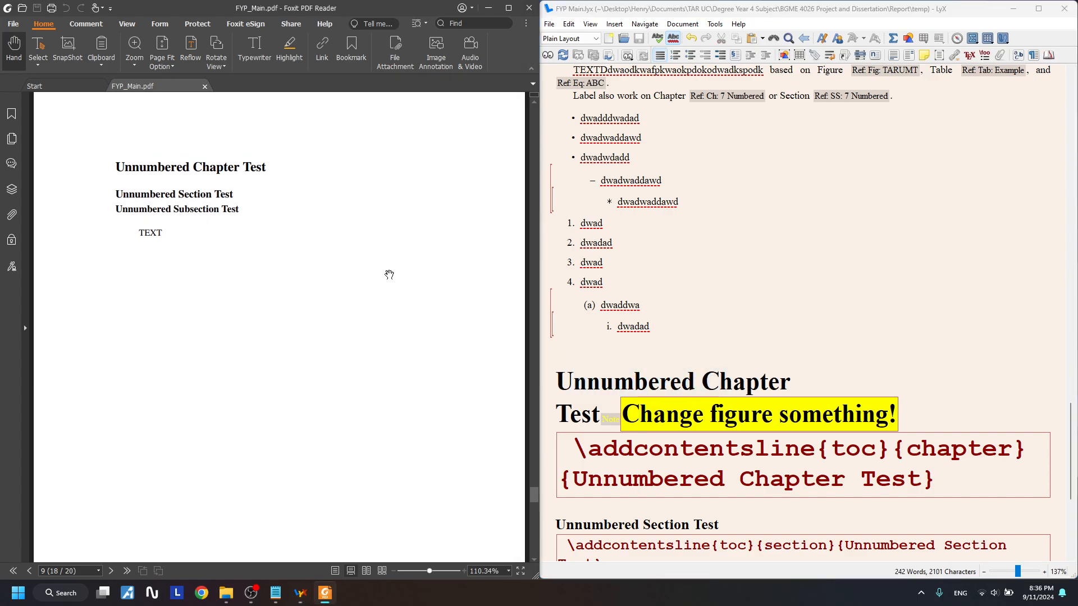
drag(570, 414, 901, 416)
click(295, 168)
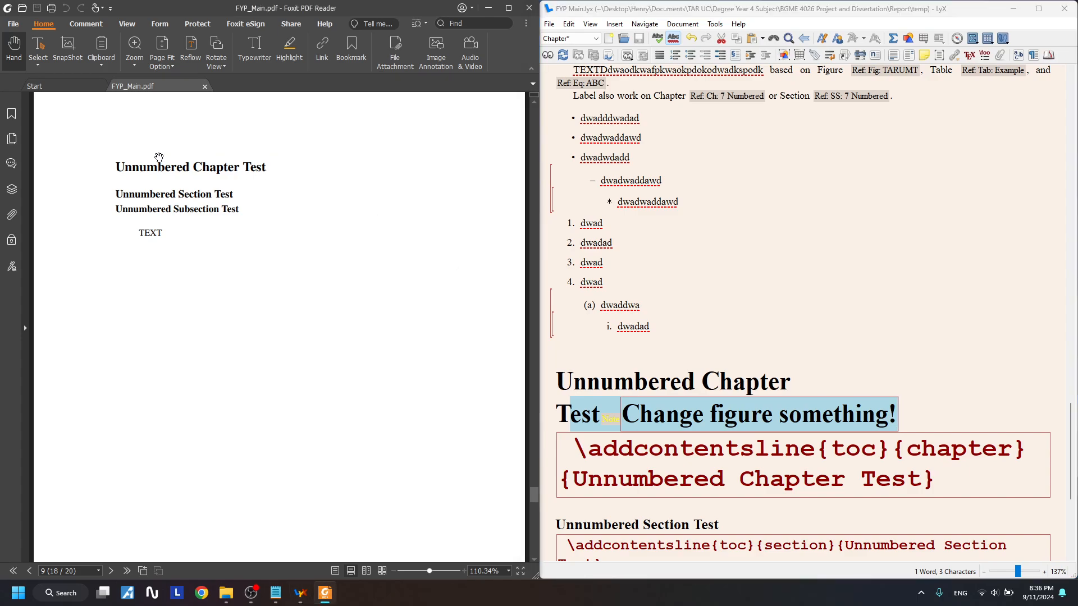
click(778, 415)
drag(950, 421, 611, 419)
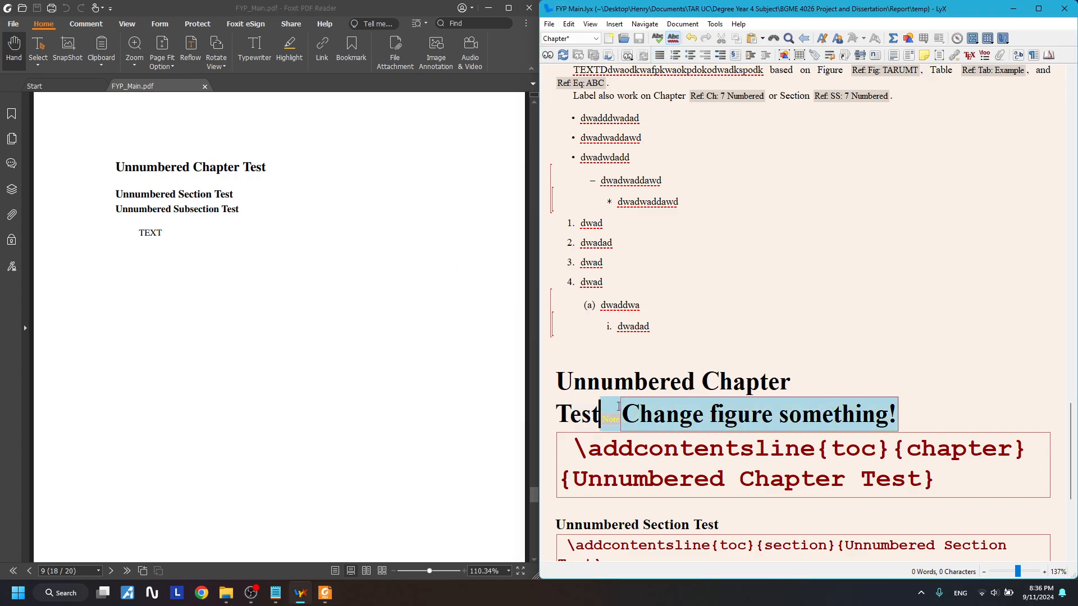
click(653, 417)
drag(895, 418, 600, 417)
drag(896, 417, 624, 415)
key(BackSpace)
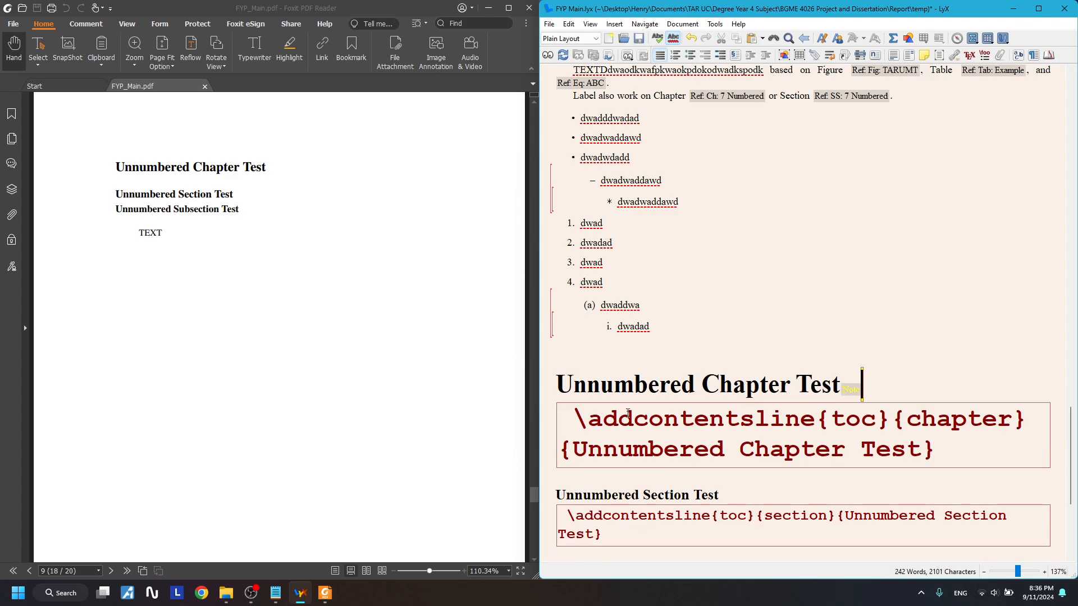
text(p)
key(BackSpace)
text(c)
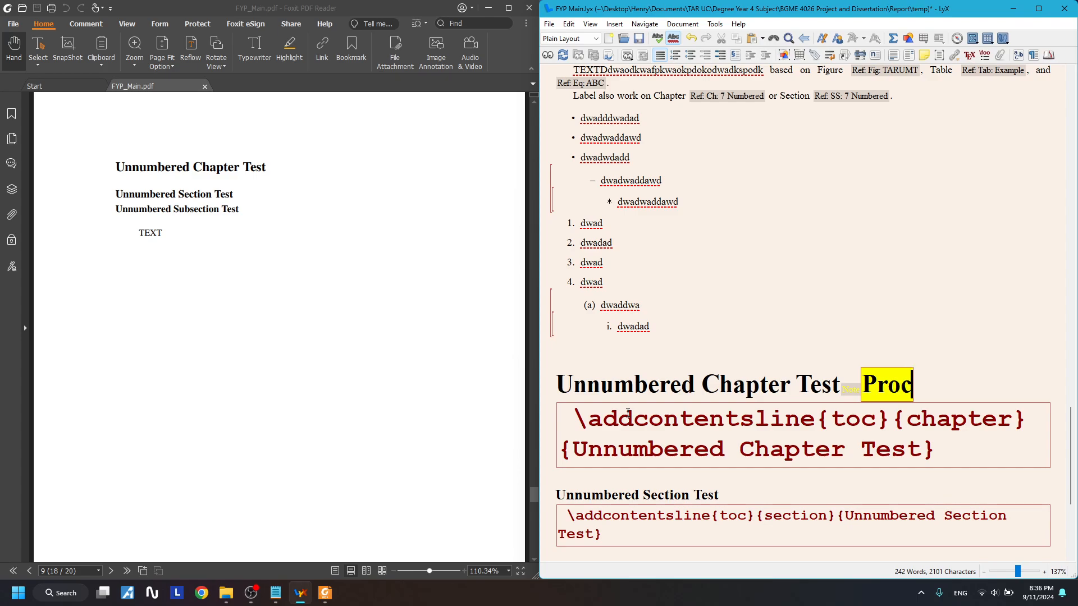
key(BackSpace)
text(gress:)
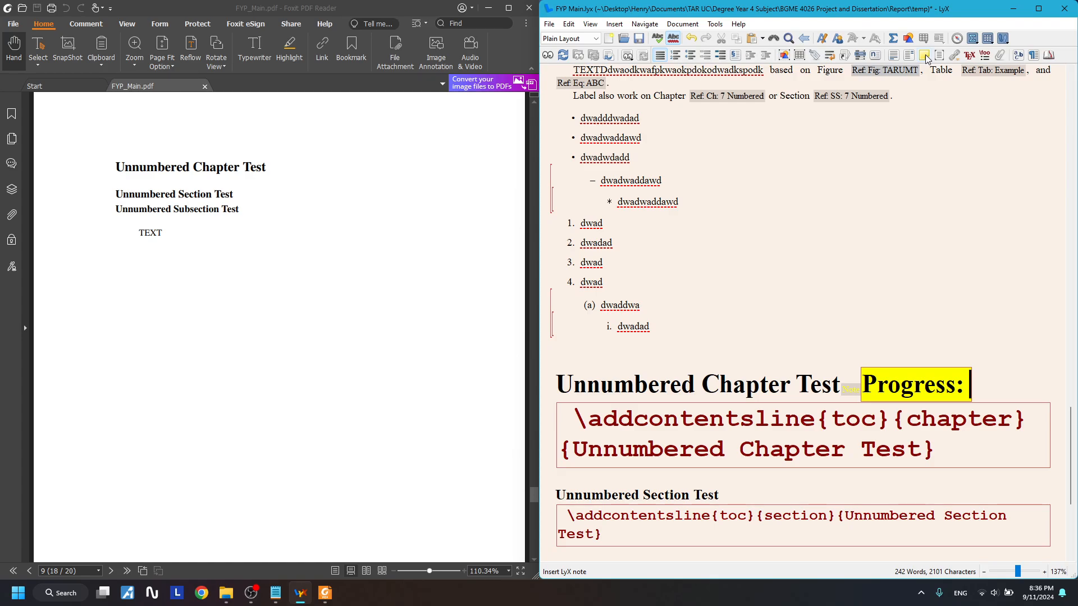
scroll(974, 357, down, 3)
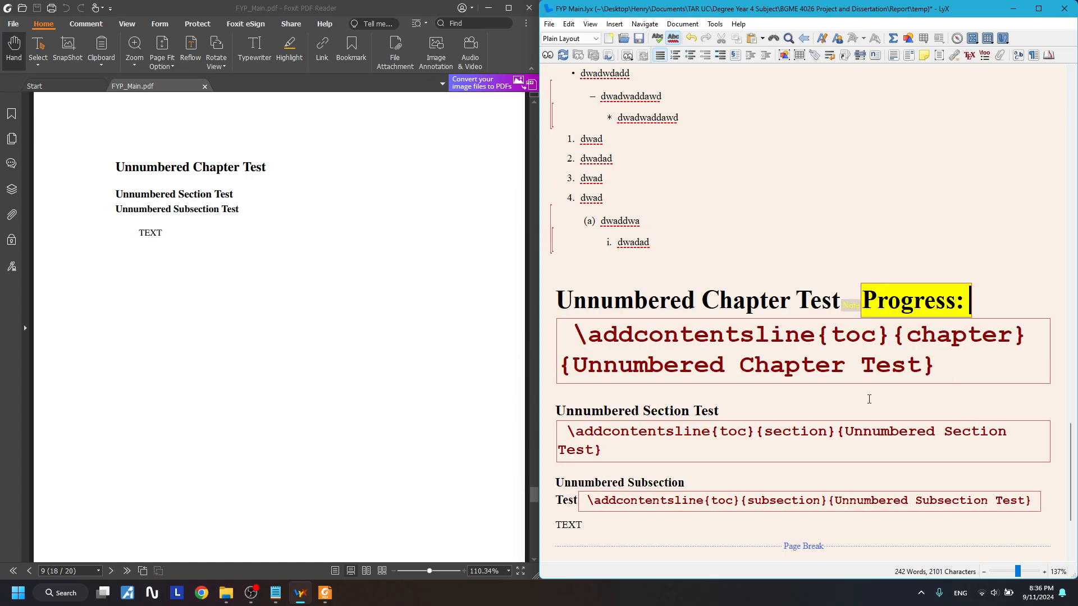
scroll(868, 399, down, 15)
scroll(869, 402, up, 3)
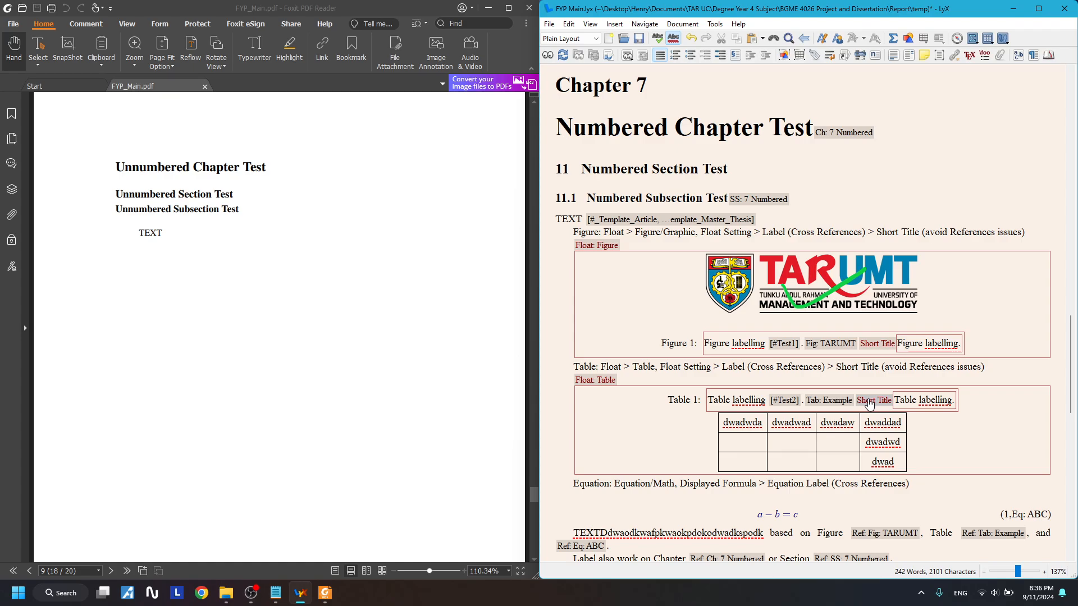
scroll(802, 366, up, 20)
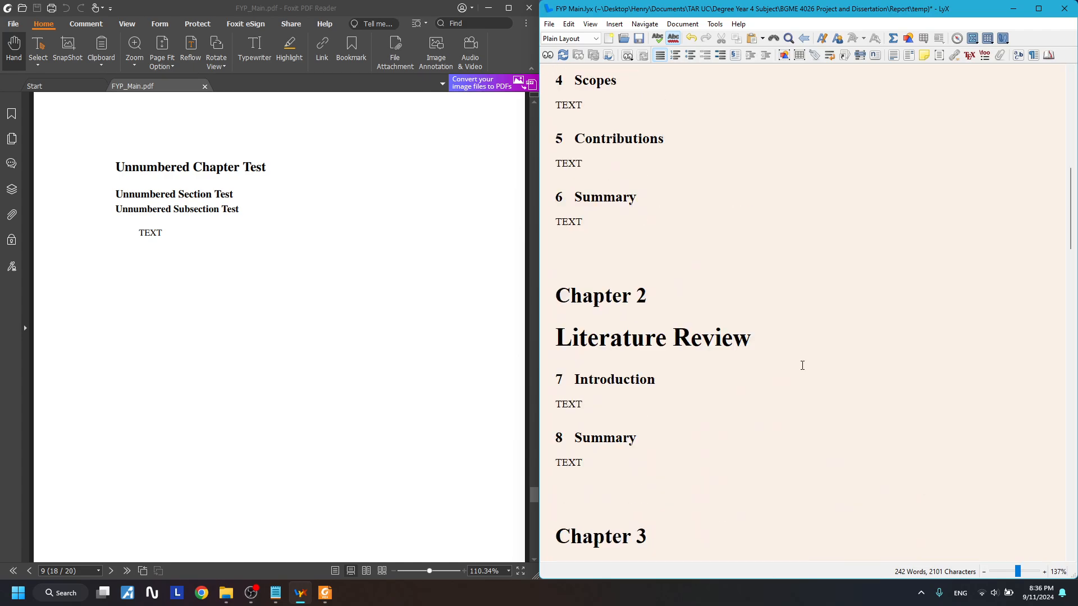
scroll(802, 366, up, 20)
scroll(803, 365, down, 20)
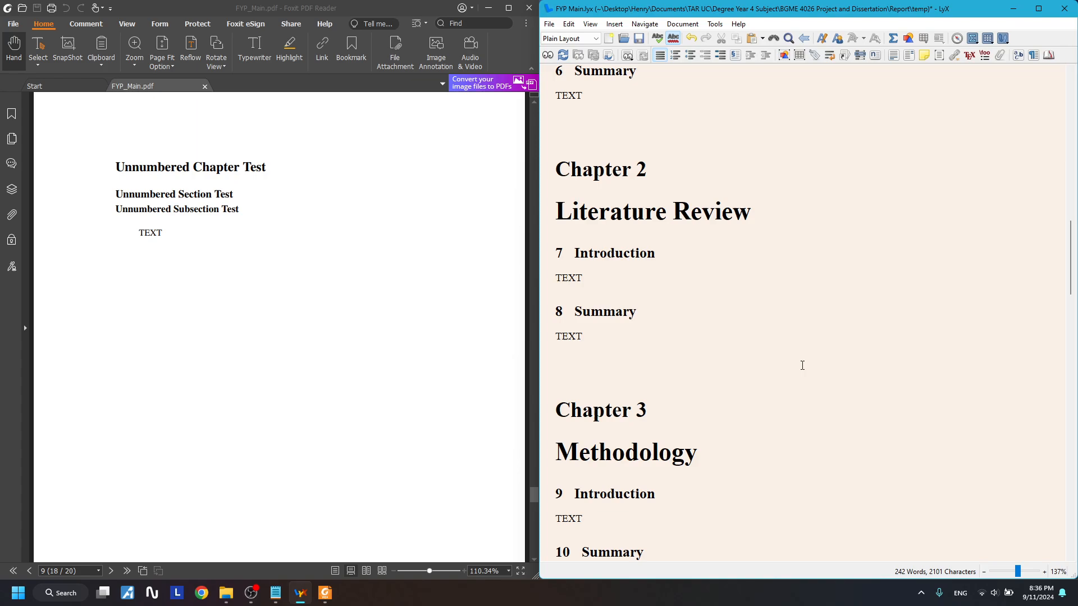
scroll(802, 365, down, 20)
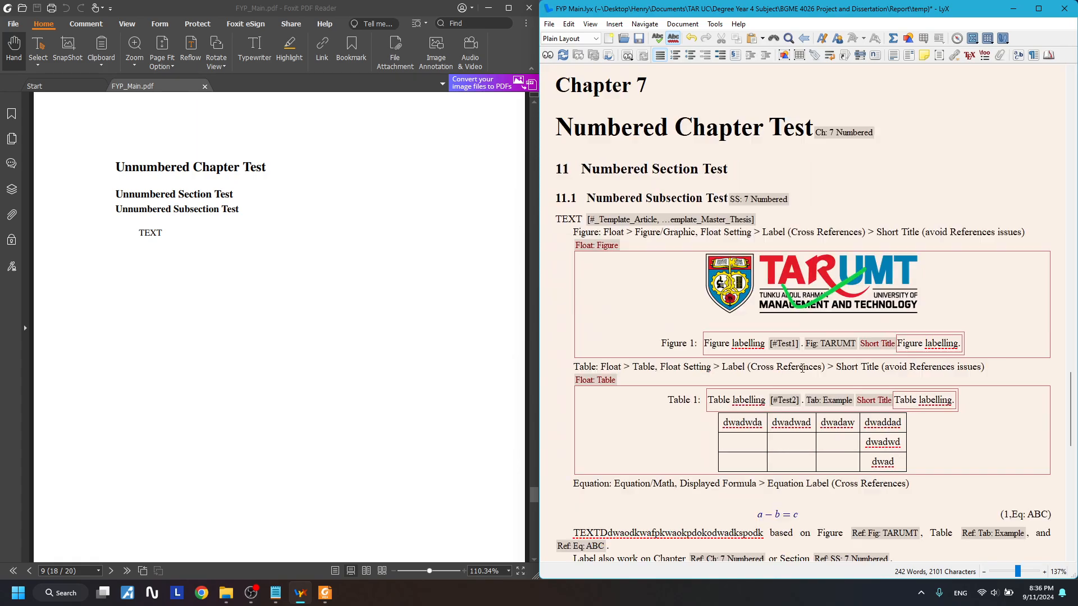
scroll(802, 368, down, 1)
drag(742, 339, 881, 377)
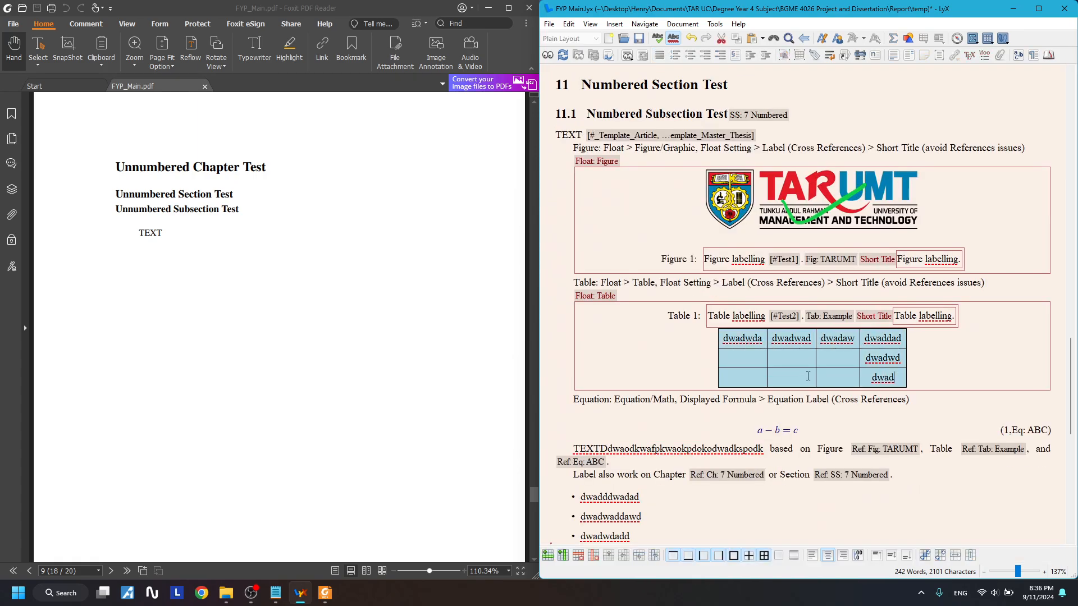
click(806, 376)
scroll(850, 365, down, 1)
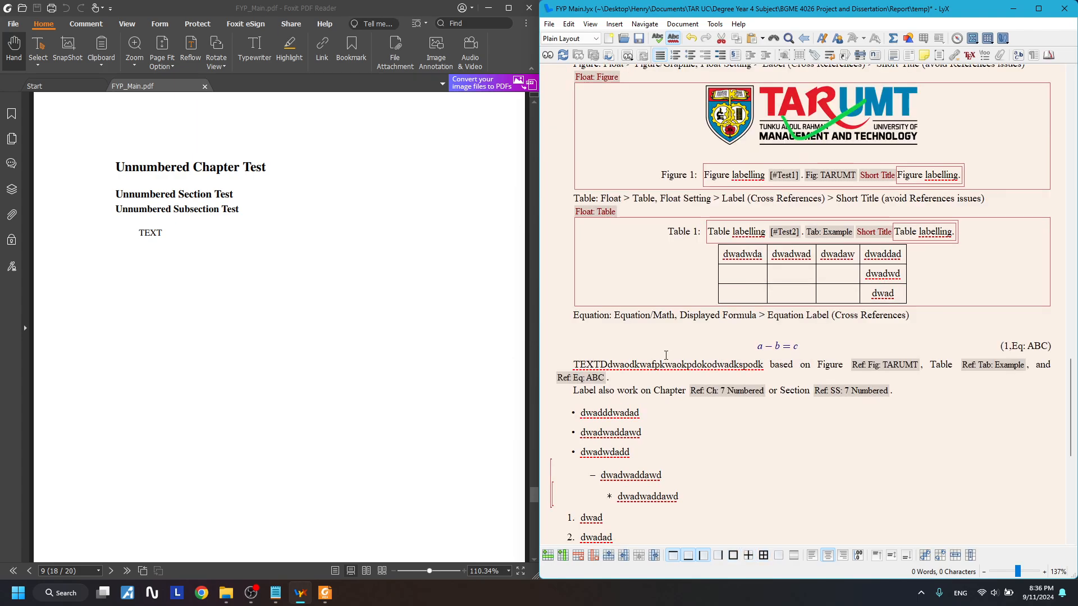
scroll(666, 355, down, 3)
click(683, 376)
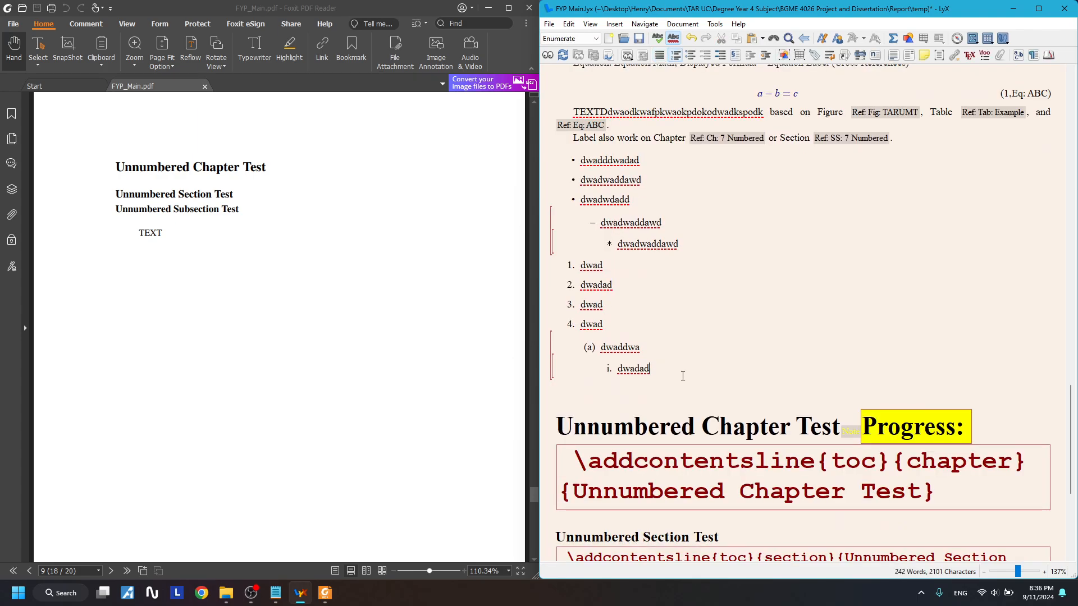
click(657, 275)
scroll(766, 313, up, 2)
click(766, 313)
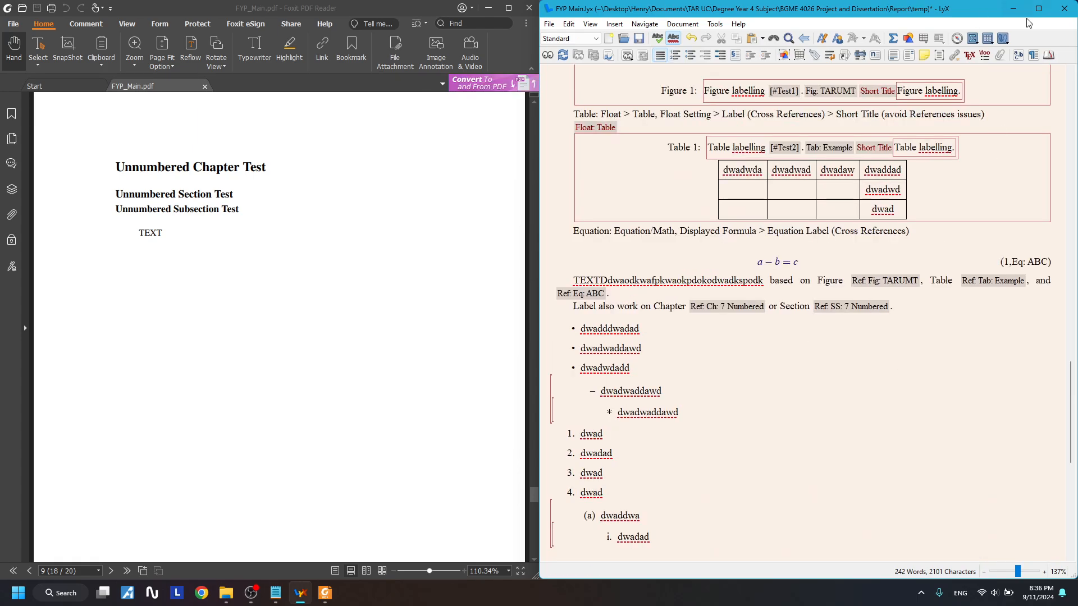
- Write 'Let acceleration be 3m/s' after the references sentence and add a TeX code box
click(919, 306)
text(3 m/s)
key(Left)
text(let acceleration be)
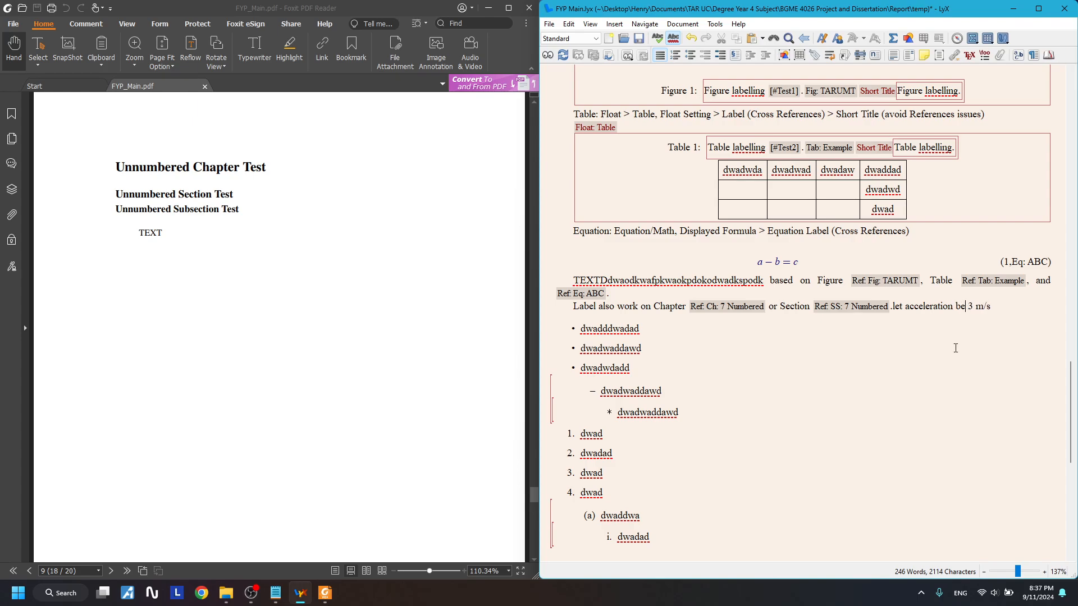
key(BackSpace)
text(L)
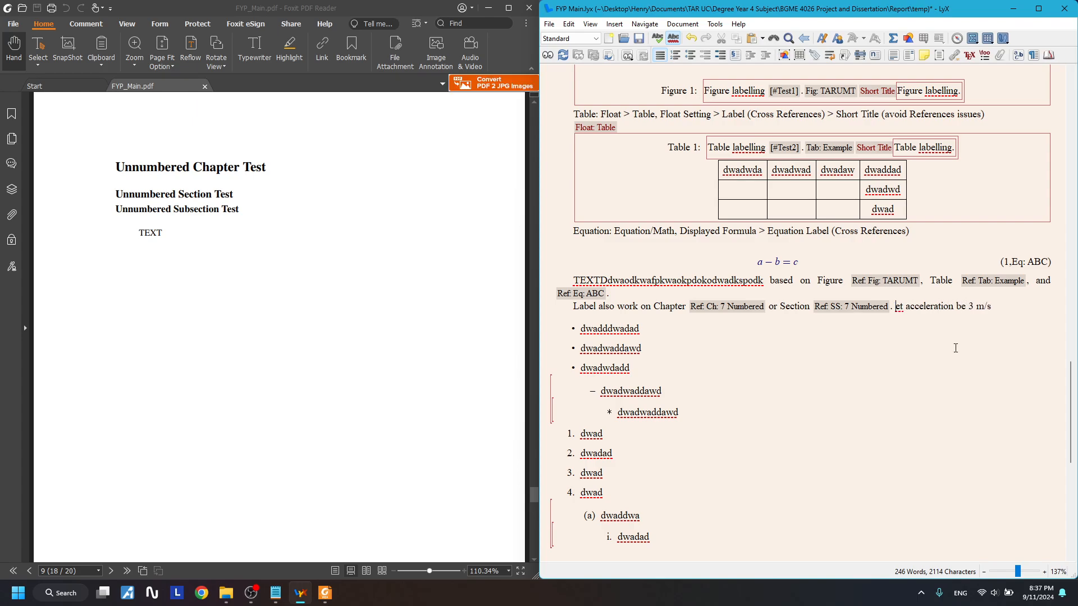
key(Right)
key(Right)
key(Right)
key(Right)
key(Right)
key(Right)
key(Right)
key(Right)
key(Right)
key(Right)
key(Right)
key(Right)
key(Right)
key(Right)
key(Right)
key(Right)
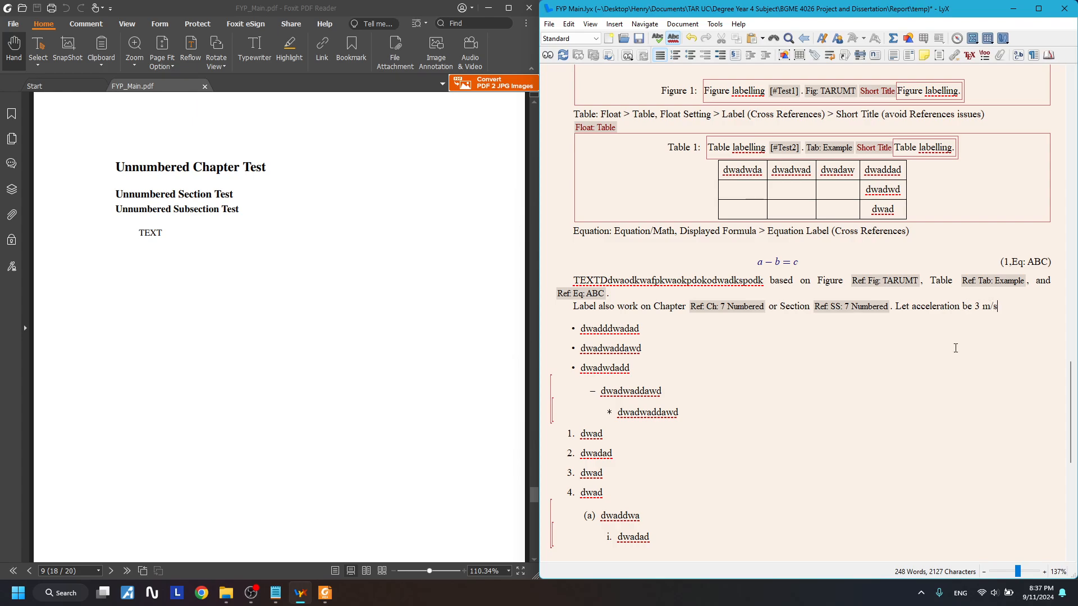
key(Delete)
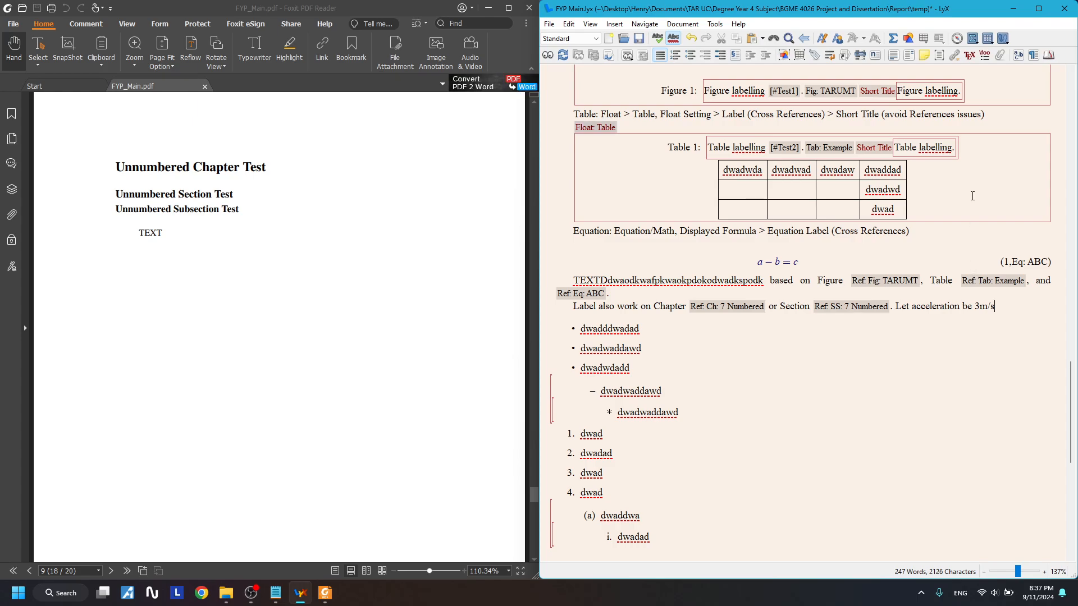
click(969, 57)
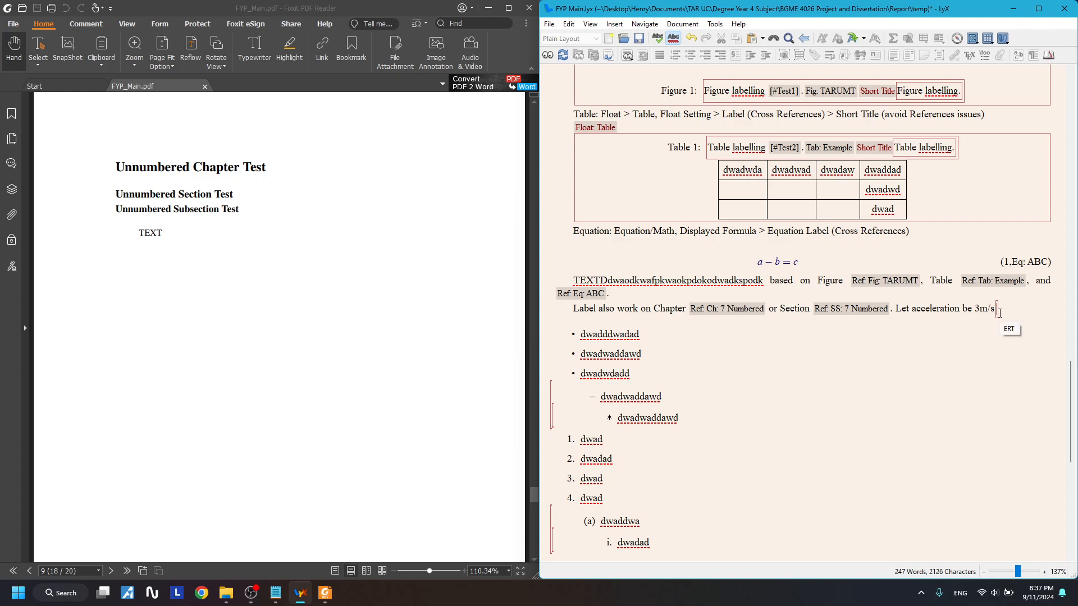
- Replace the empty TeX code box with a new one containing \textsuperscipt{2}
click(1008, 309)
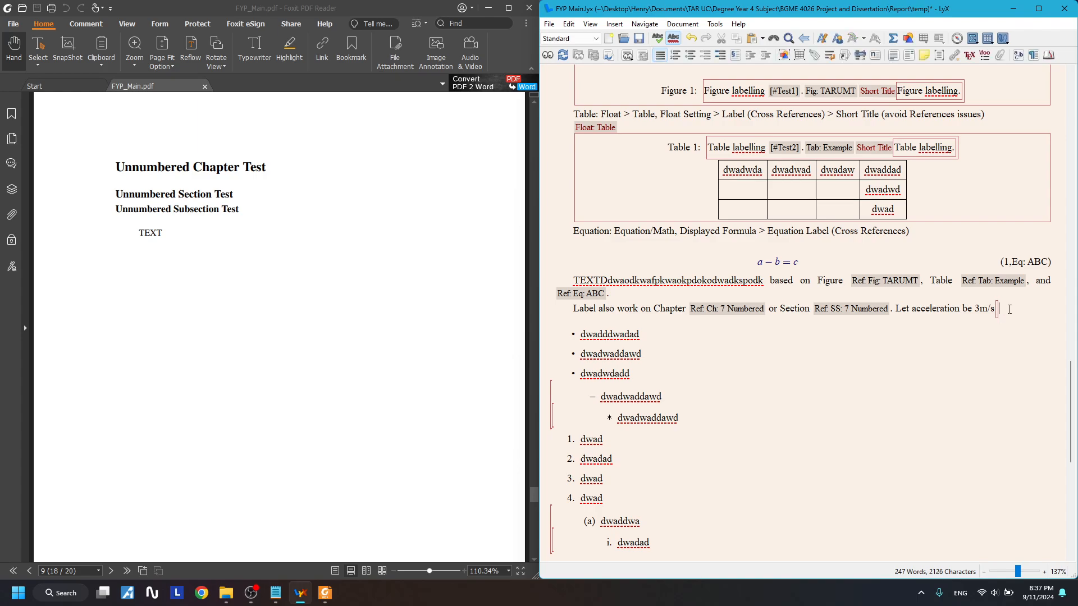
key(BackSpace)
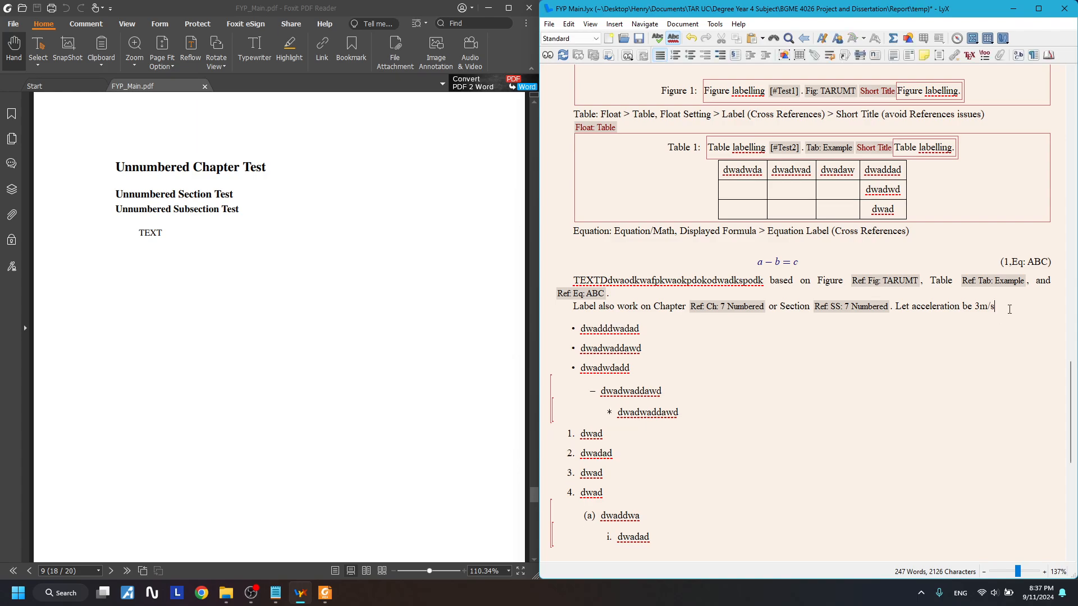
click(969, 55)
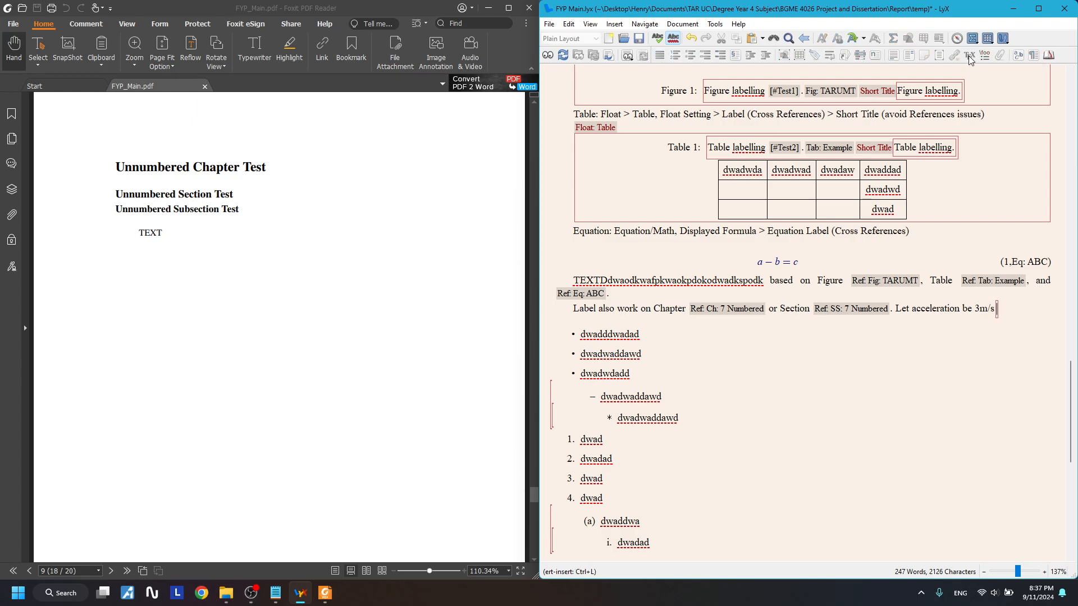
text(\)
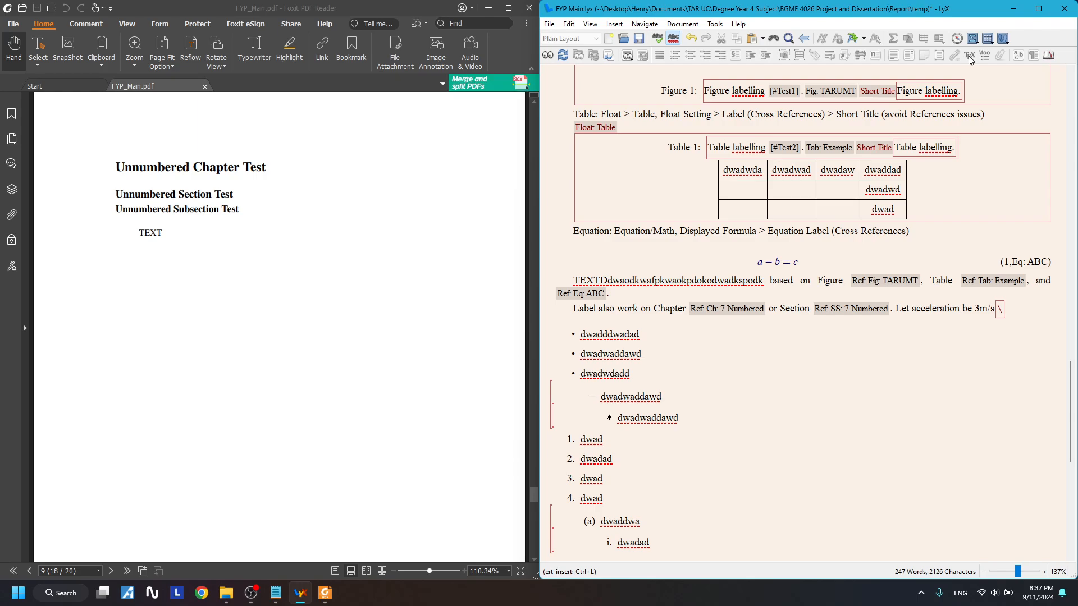
text(textsuperscip)
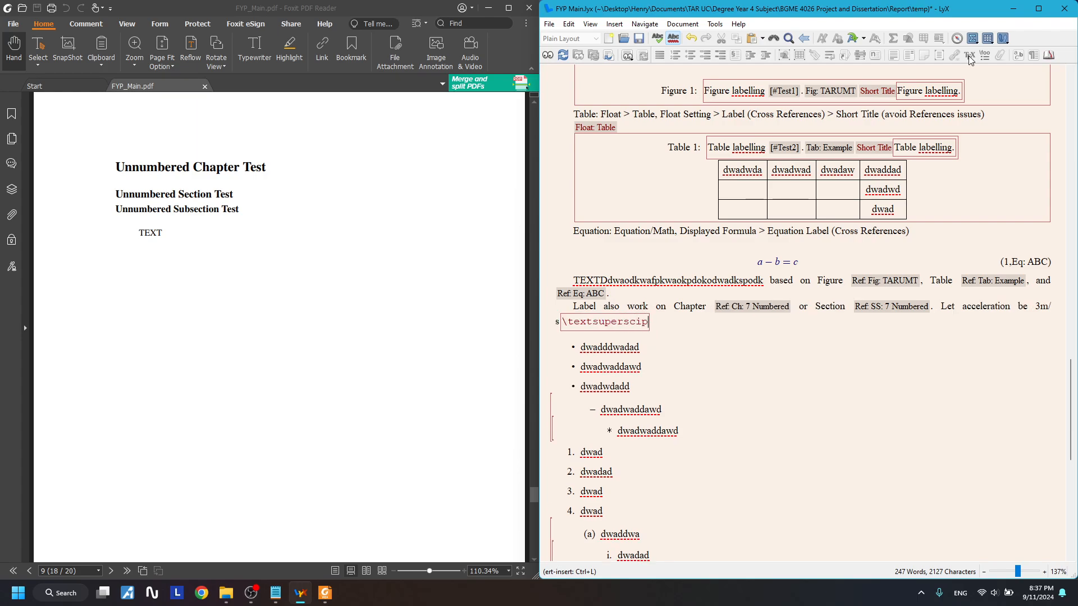
text(t{2})
key(Right)
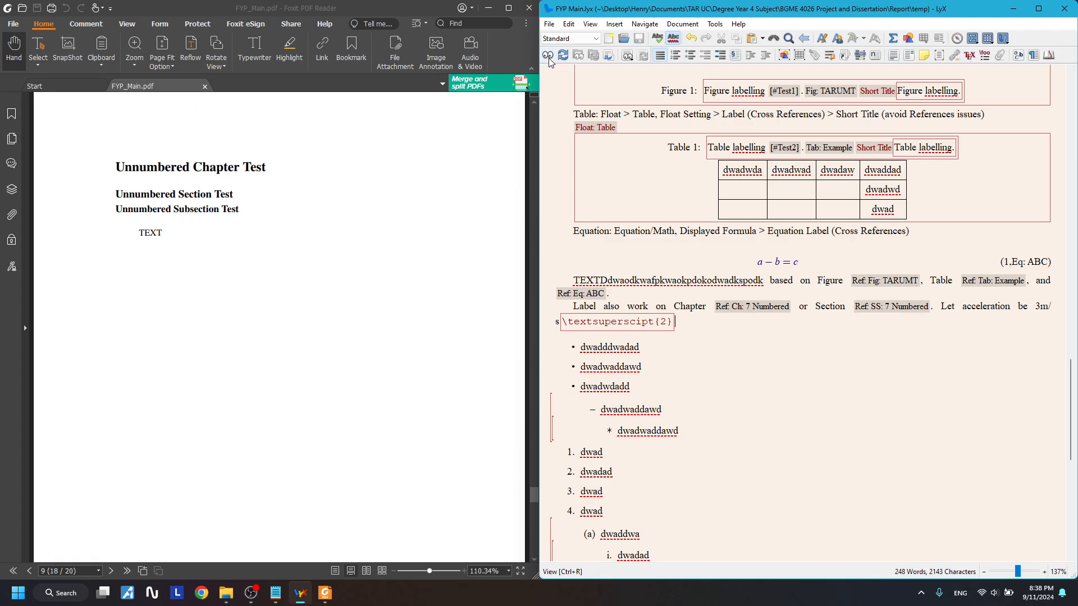
click(529, 7)
- Build the PDF, dismiss the undefined control sequence error, and shorten the code to \superscipt{2}
click(548, 56)
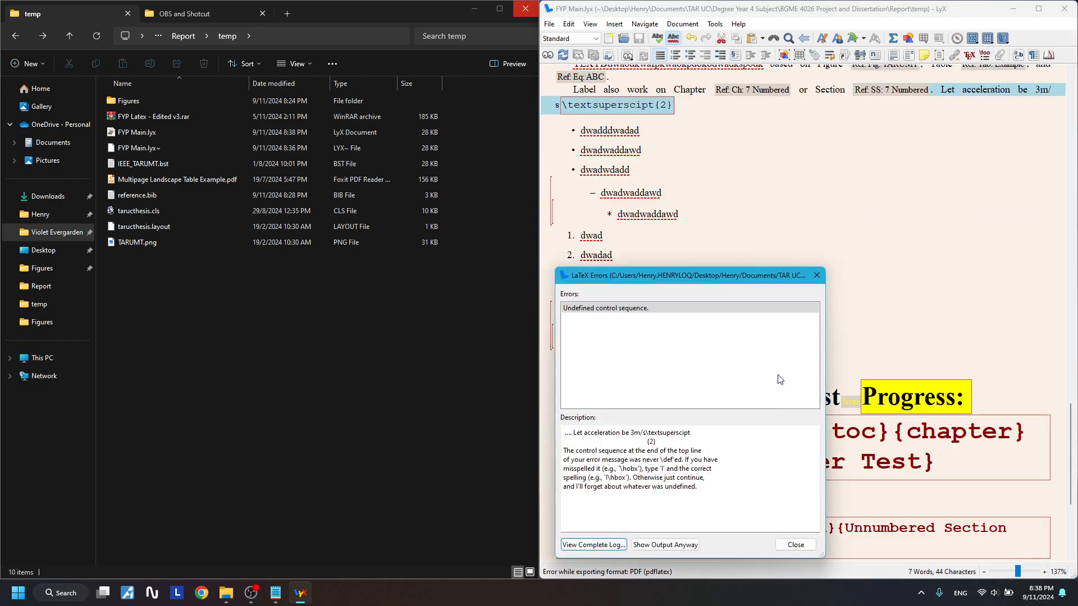
click(816, 277)
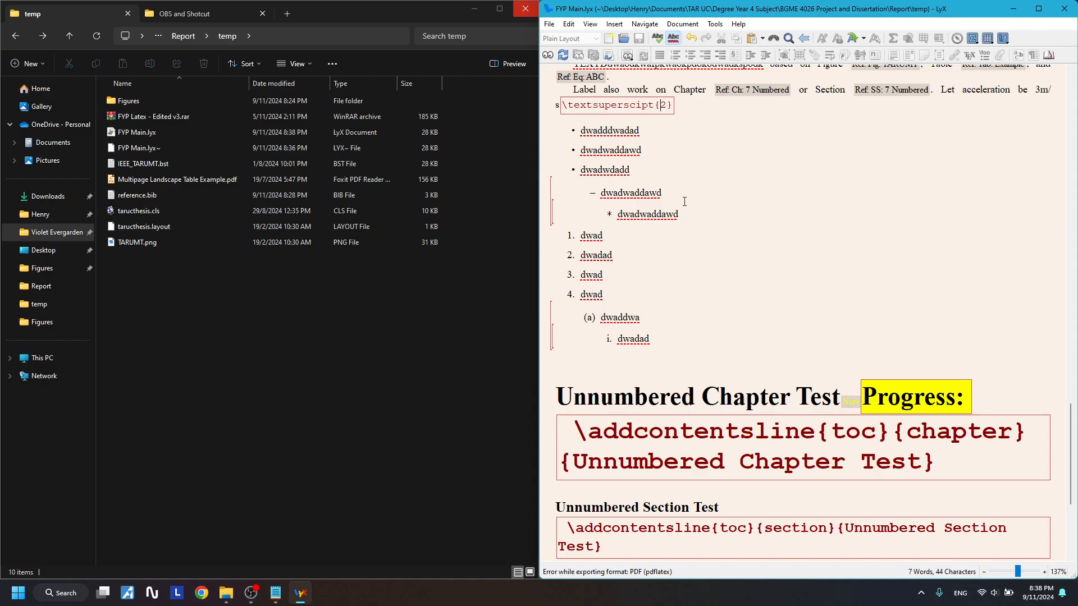
scroll(717, 305, up, 1)
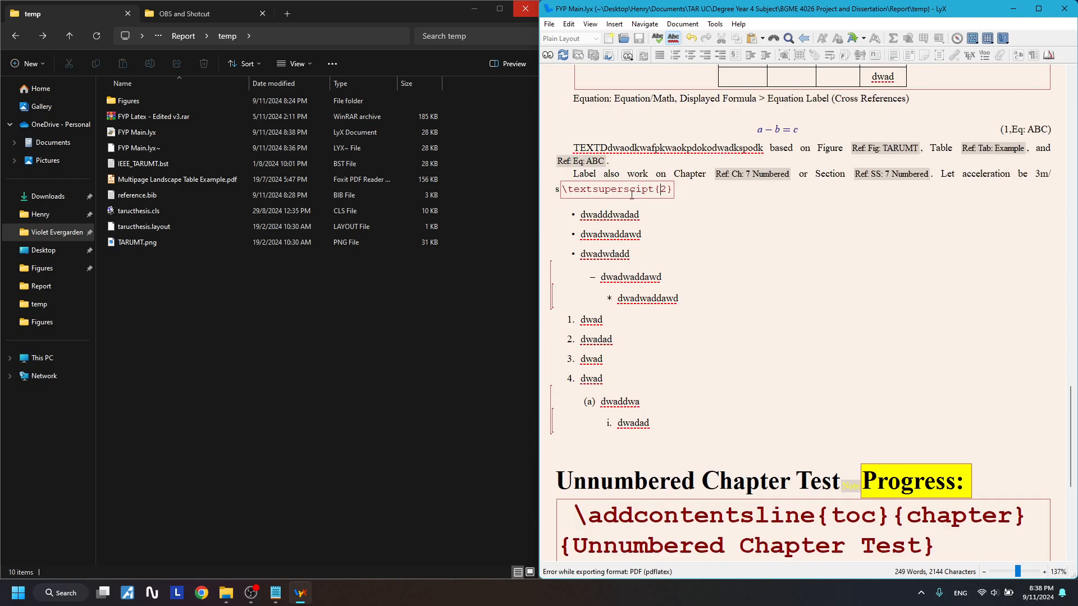
click(592, 190)
key(BackSpace)
key(BackSpace)
key(BackSpace)
key(BackSpace)
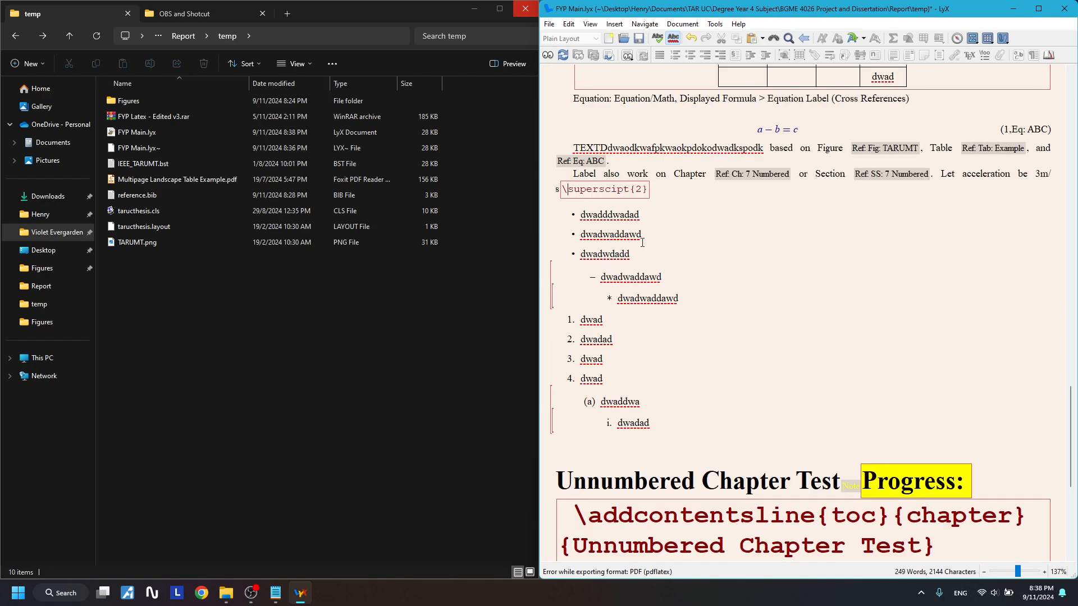